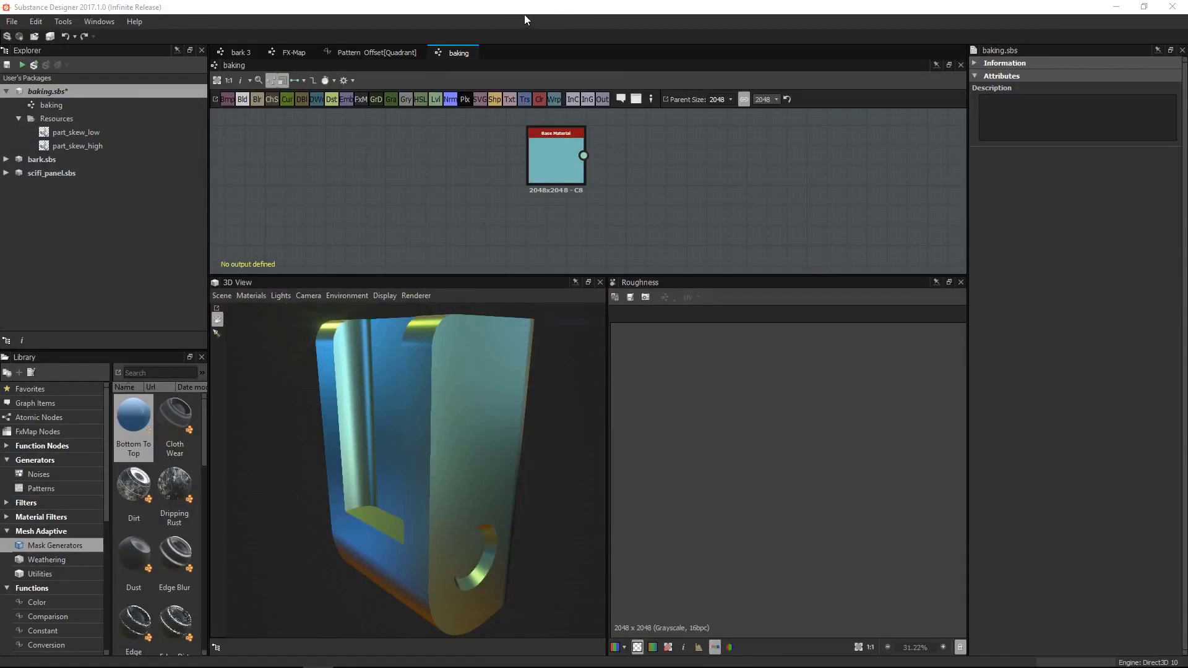
# Open the model information baking setup for the part_skew_low resource
pyautogui.click(524, 10)
pyautogui.moveTo(466, 411); pyautogui.dragTo(470, 384)
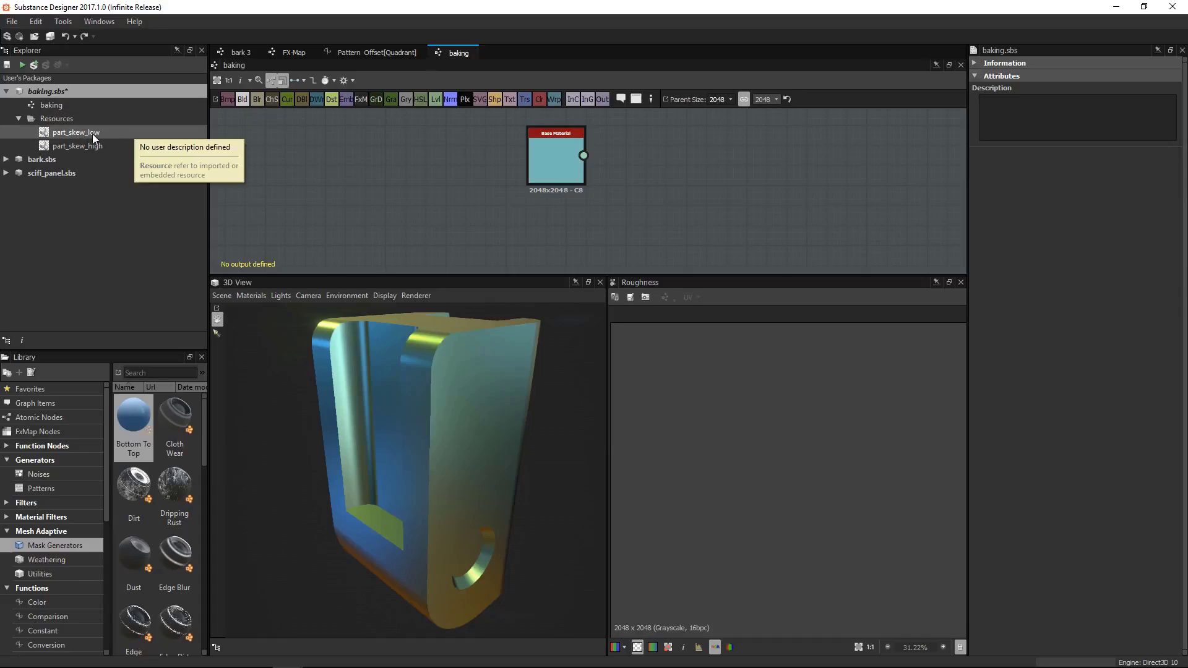
pyautogui.rightClick(60, 133)
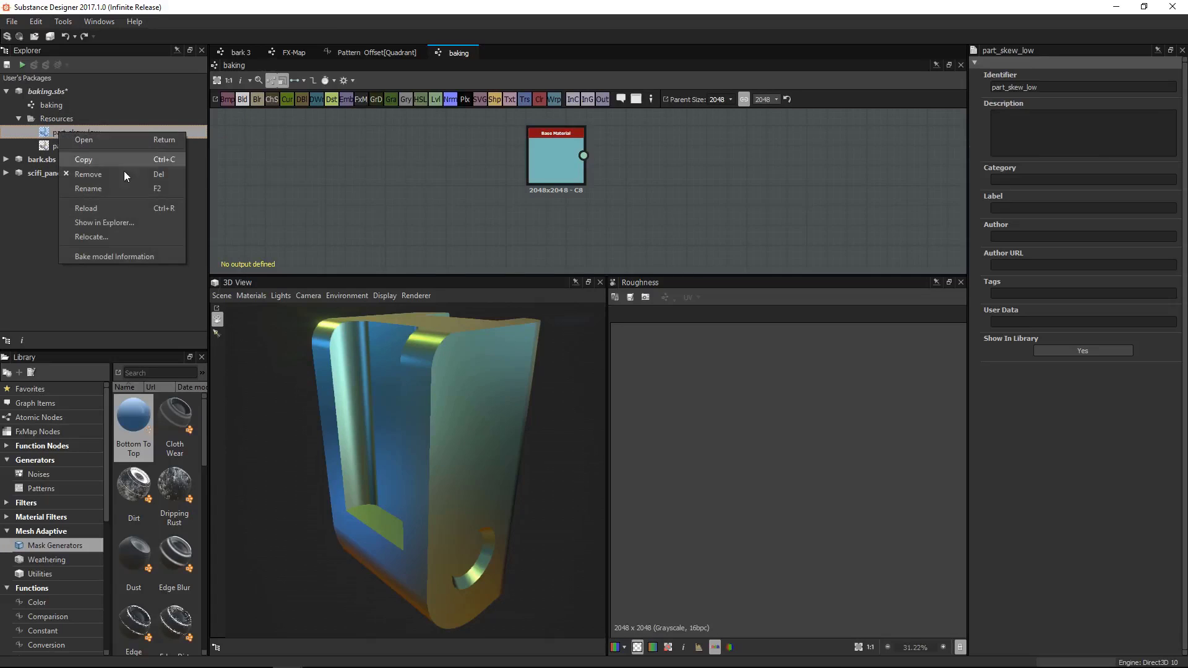
pyautogui.click(109, 257)
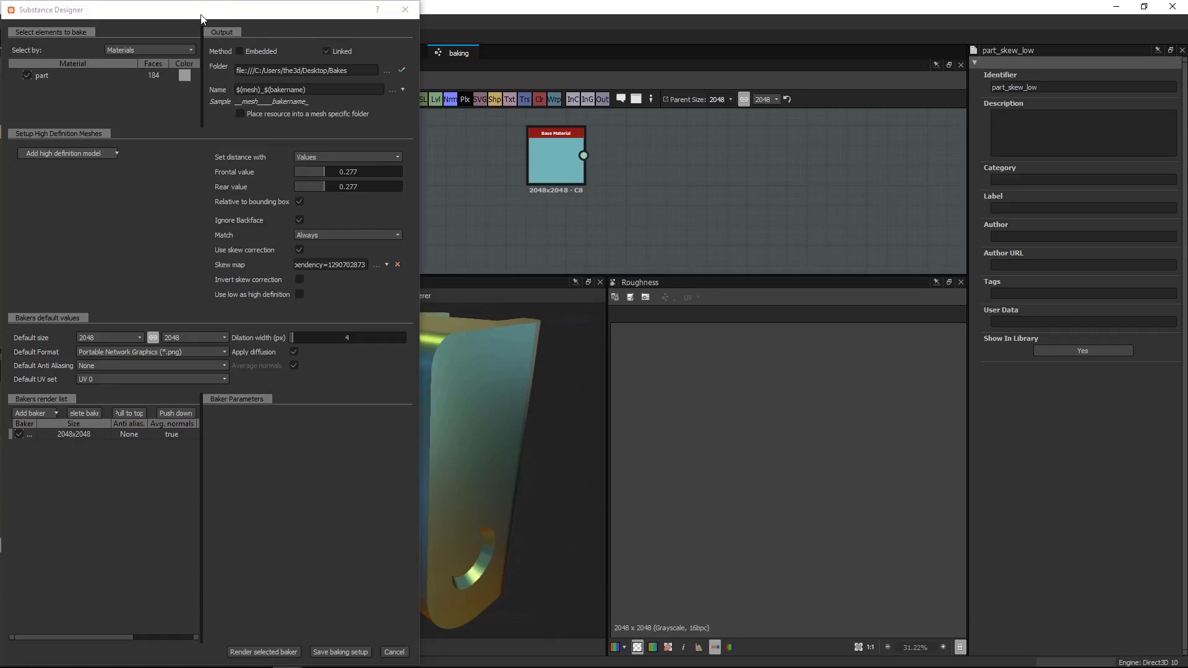
# Restore the maximized main window to a smaller size and narrow the baking window so that both sit side by side
pyautogui.moveTo(204, 19)
pyautogui.mouseDown()
pyautogui.moveTo(318, 31)
pyautogui.moveTo(526, 82)
pyautogui.moveTo(628, 86)
pyautogui.moveTo(190, 13)
pyautogui.mouseUp()
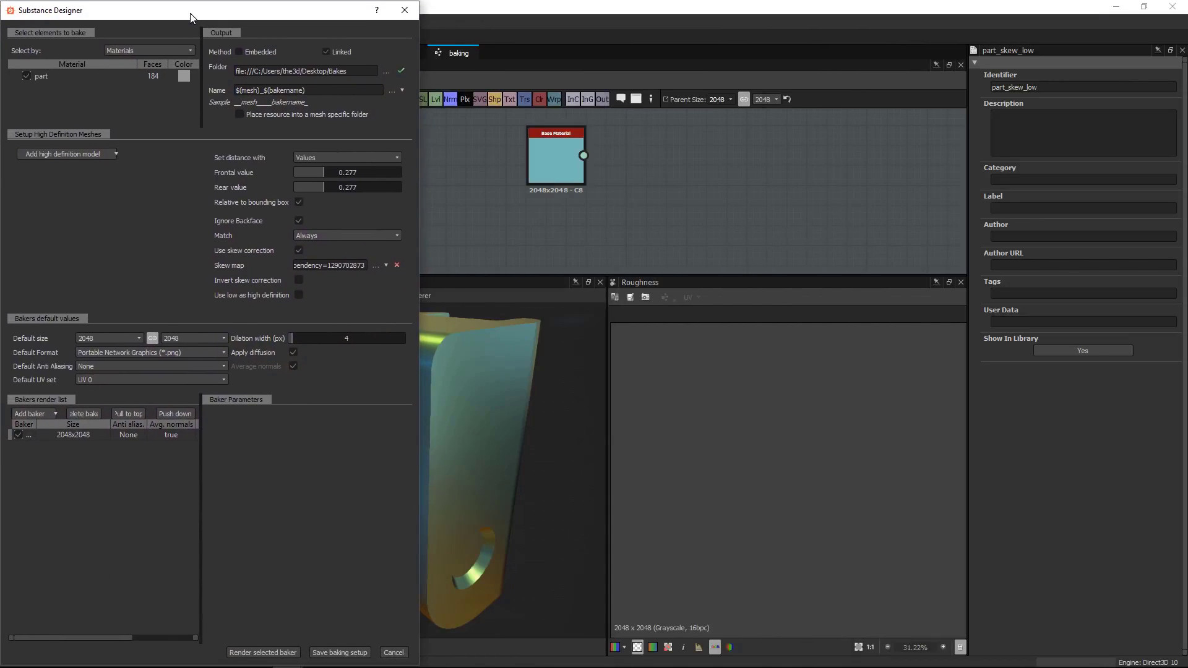
pyautogui.moveTo(419, 198); pyautogui.dragTo(445, 213)
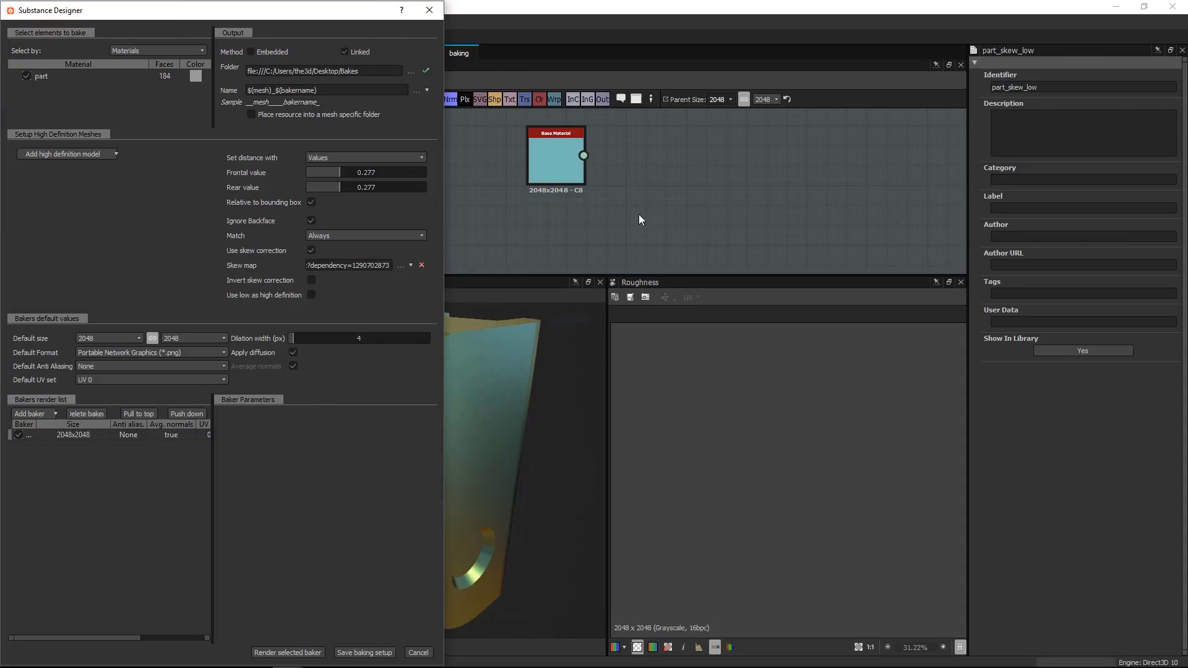
pyautogui.click(658, 210)
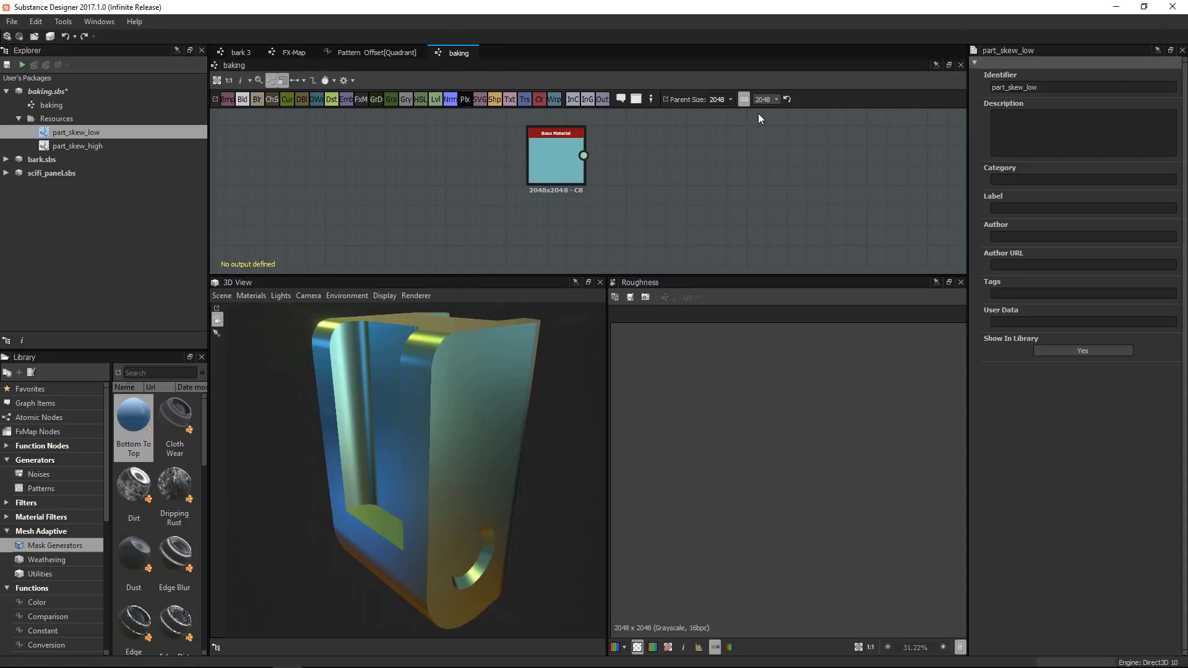
pyautogui.click(1142, 7)
pyautogui.click(286, 13)
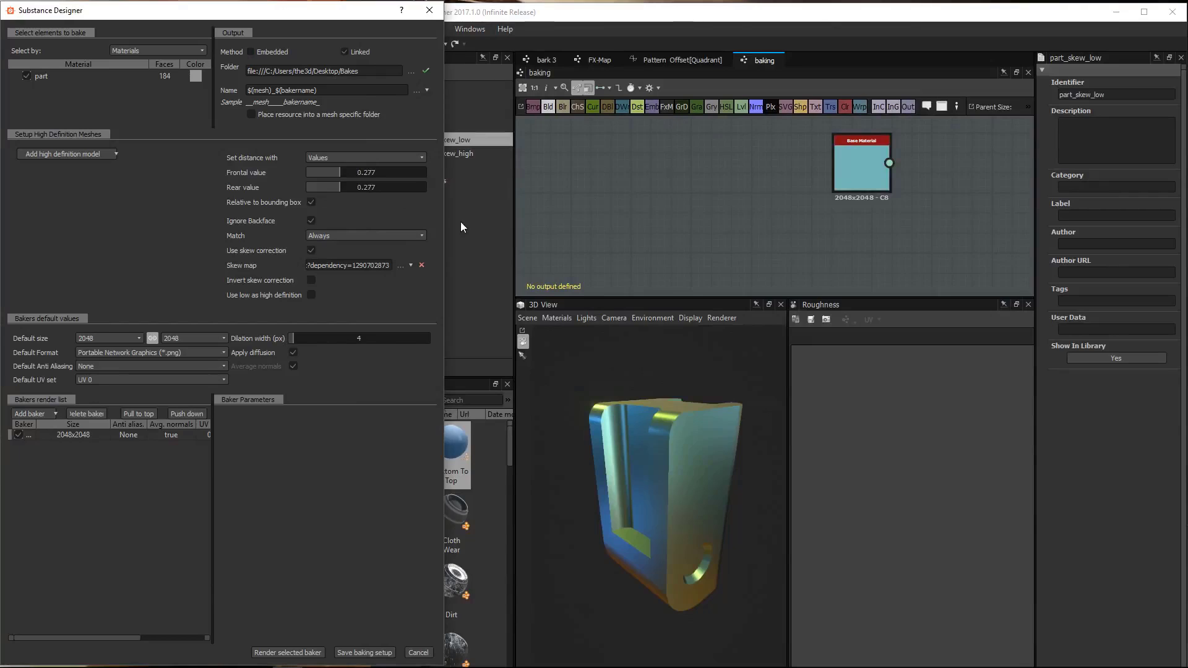
pyautogui.moveTo(443, 225); pyautogui.dragTo(372, 226)
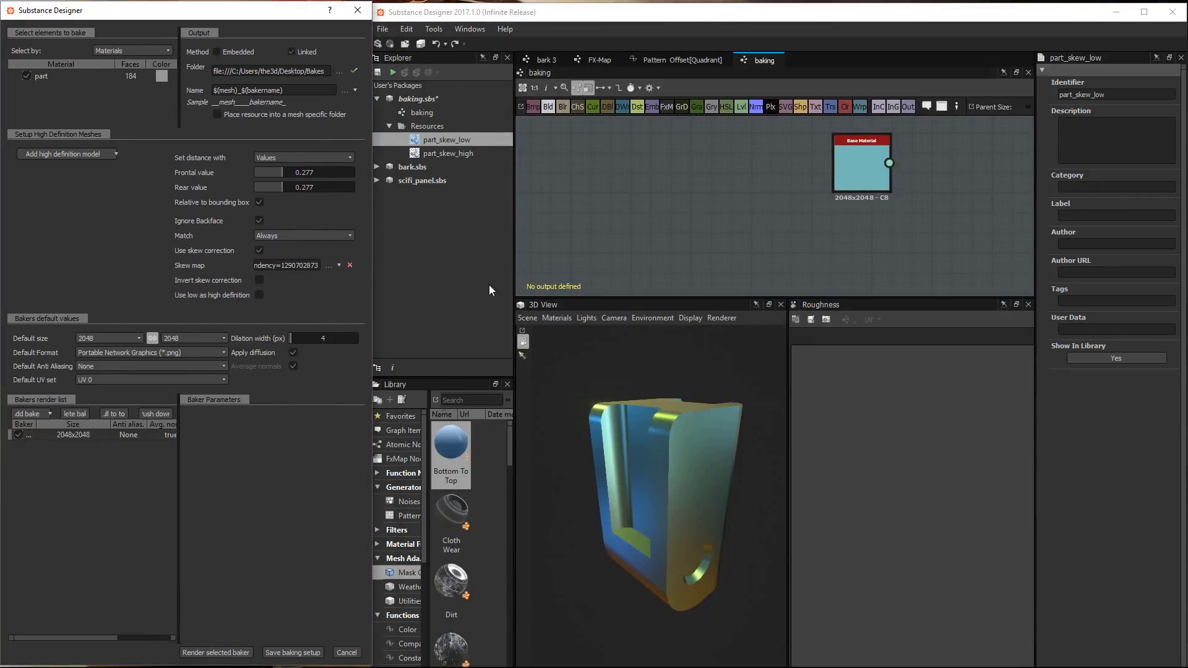
pyautogui.moveTo(534, 14); pyautogui.dragTo(538, 12)
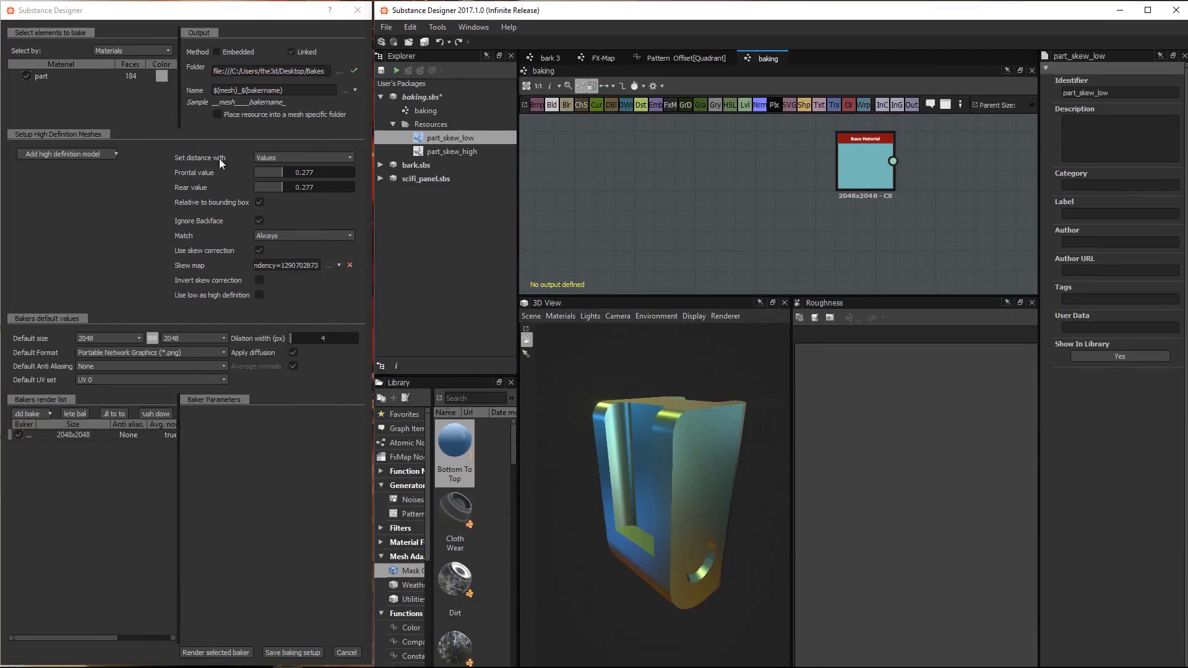
# Nudge the Base Material node in the baking graph and widen the baking window up to the graph's edge
pyautogui.click(125, 231)
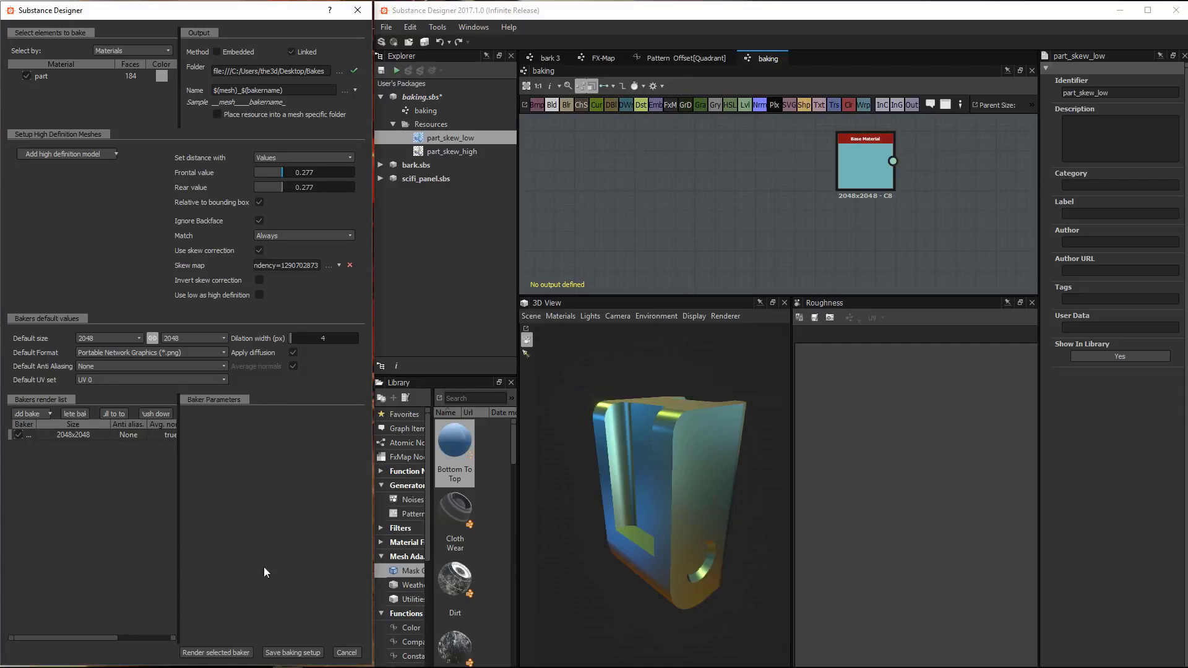
pyautogui.click(859, 164)
pyautogui.moveTo(859, 165); pyautogui.dragTo(832, 176)
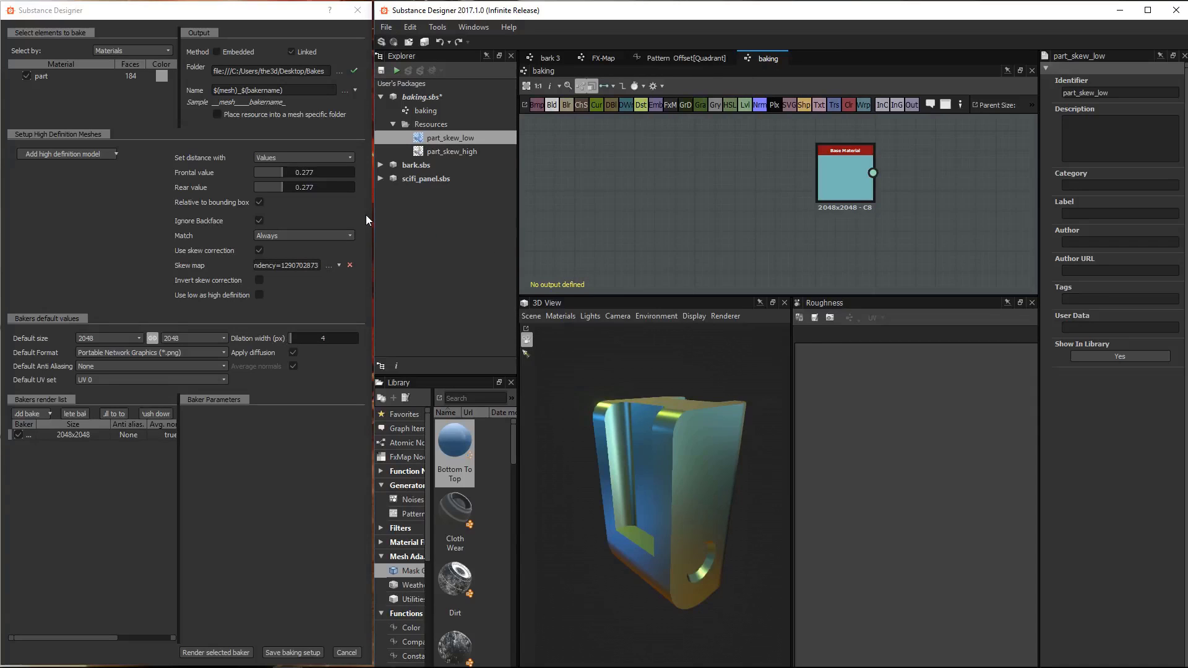
pyautogui.click(54, 225)
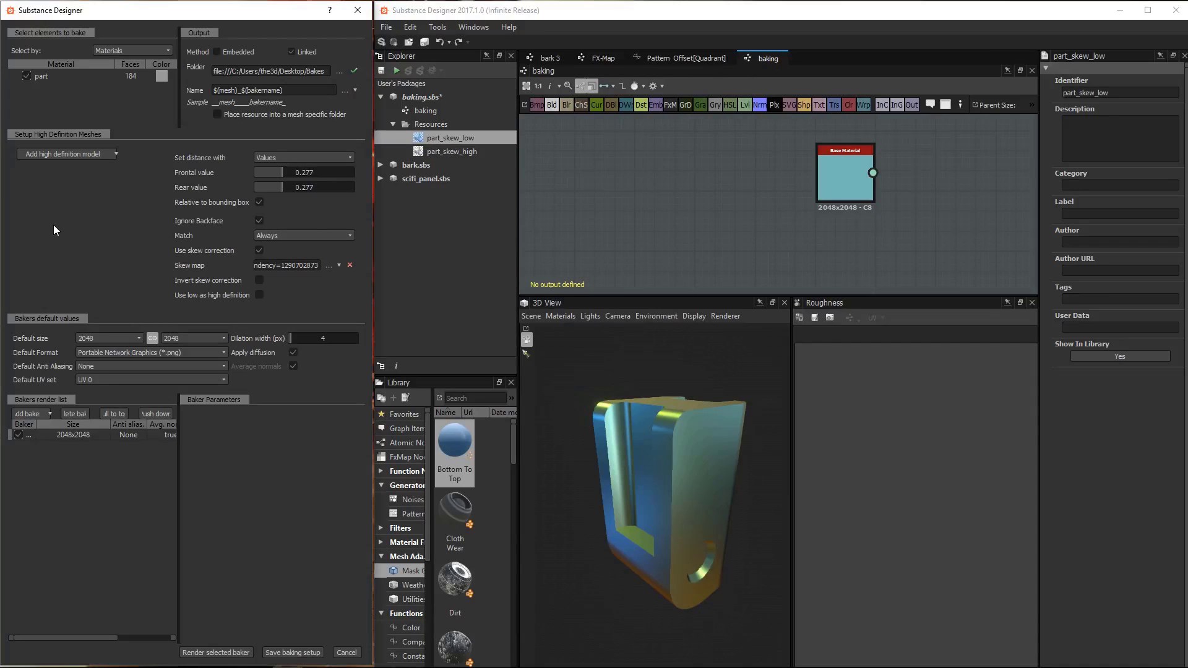
pyautogui.moveTo(187, 283)
pyautogui.moveTo(376, 239); pyautogui.dragTo(518, 273)
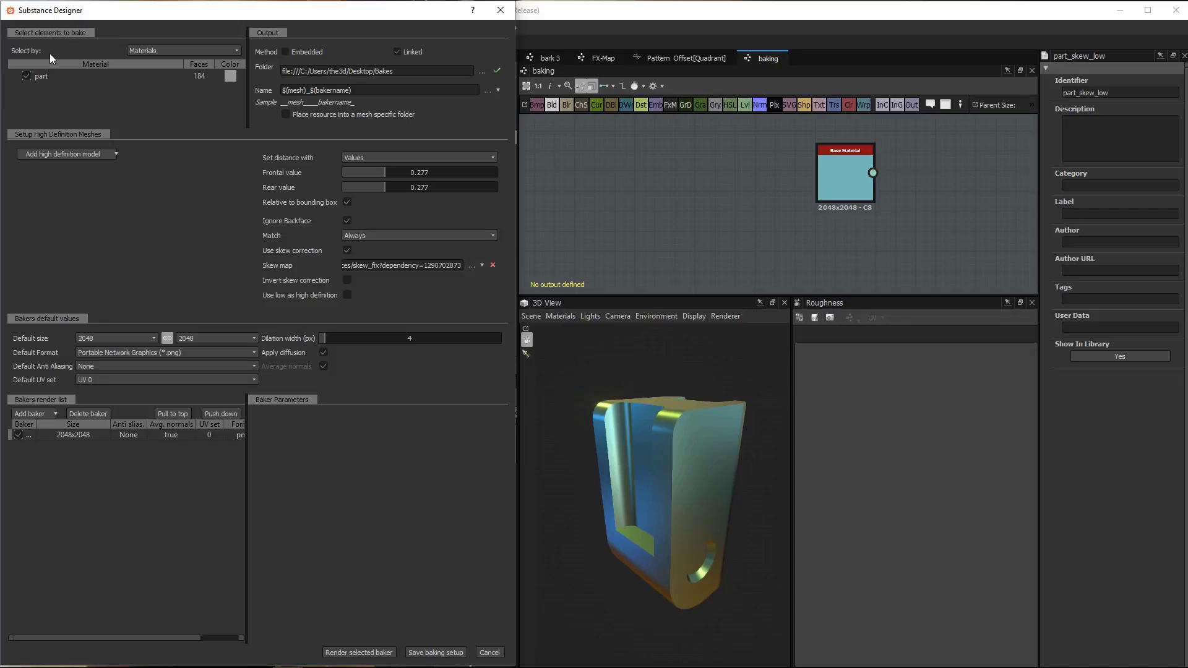
# Switch the selection of elements to bake to Sub-mesh to view the scene objects, and return it to Materials
pyautogui.click(166, 52)
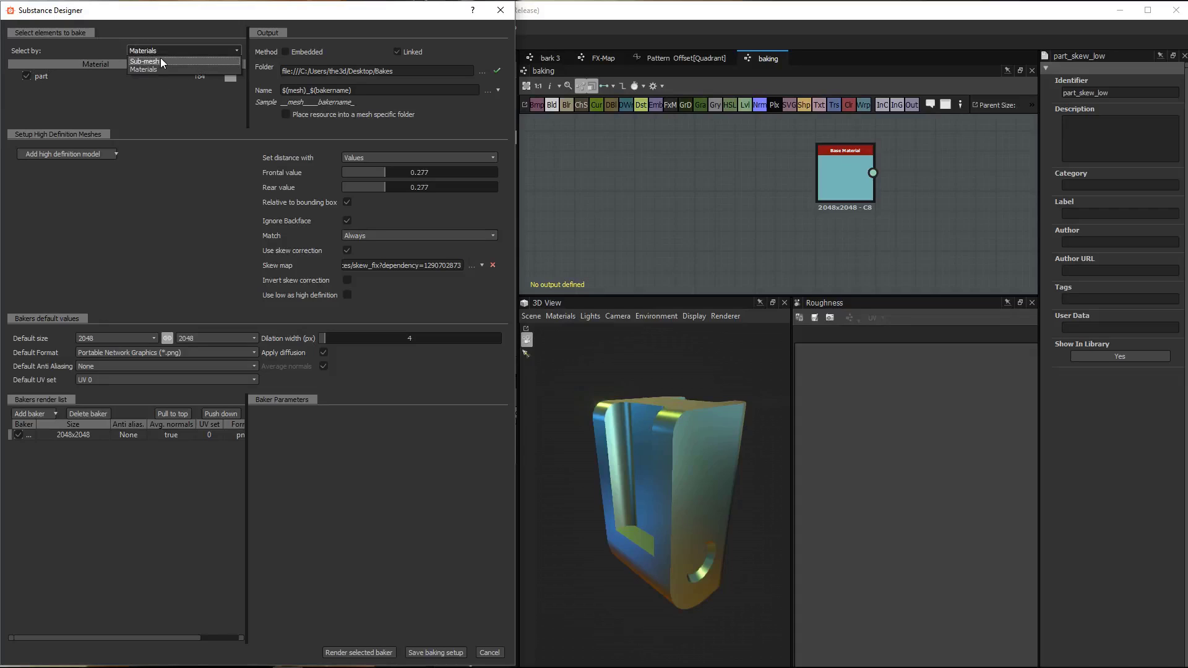
pyautogui.click(161, 59)
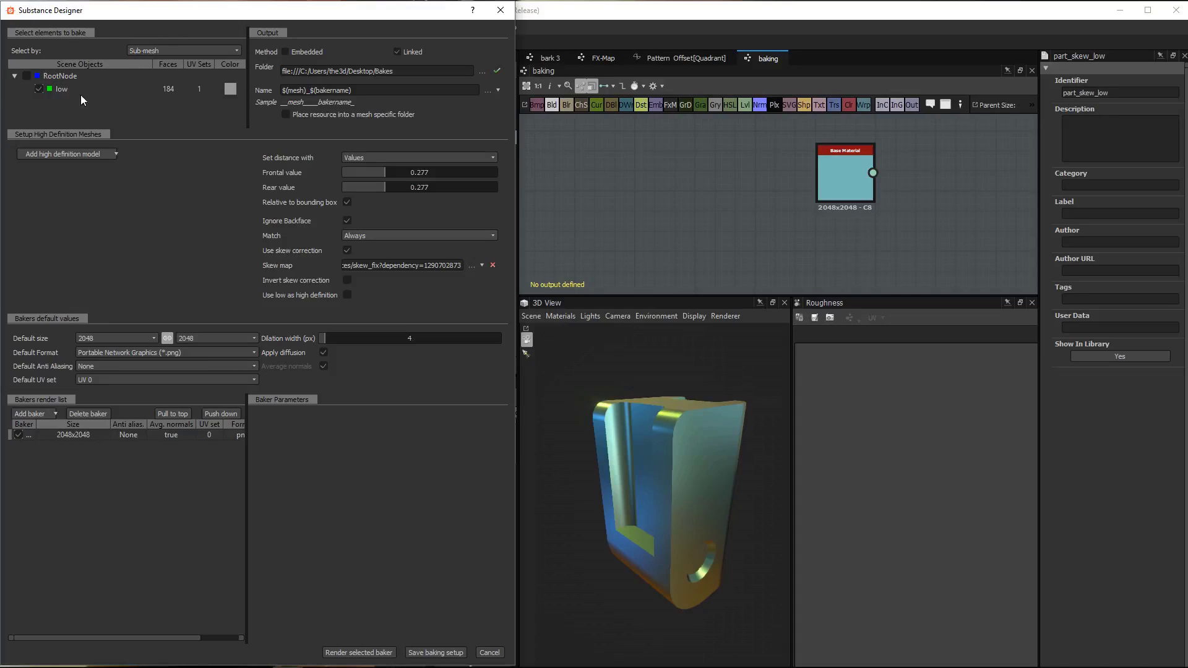
pyautogui.click(157, 50)
pyautogui.click(144, 69)
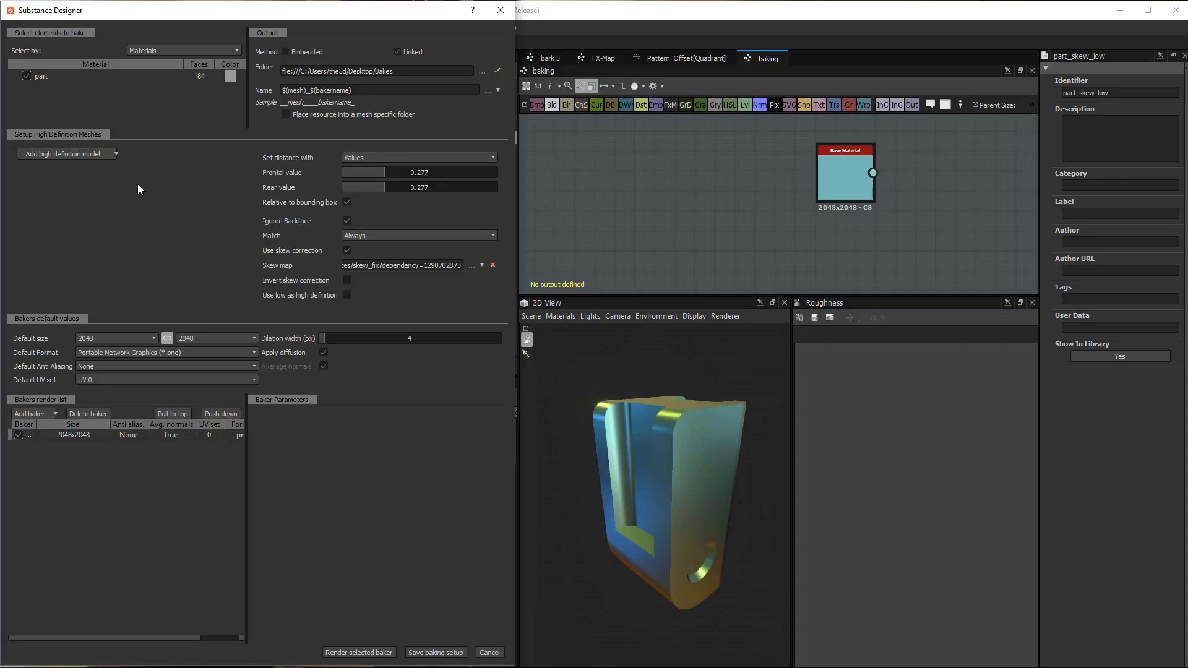
# Add part_skew_high.fbx from the package resources as the high definition model
pyautogui.click(71, 154)
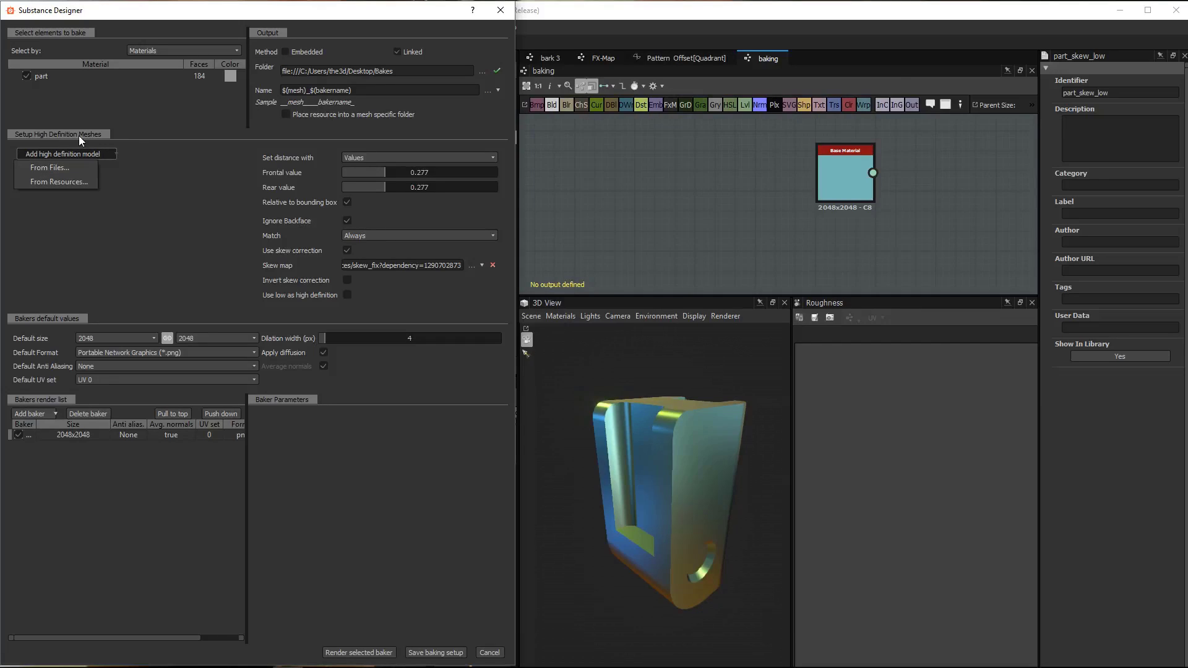
pyautogui.click(68, 181)
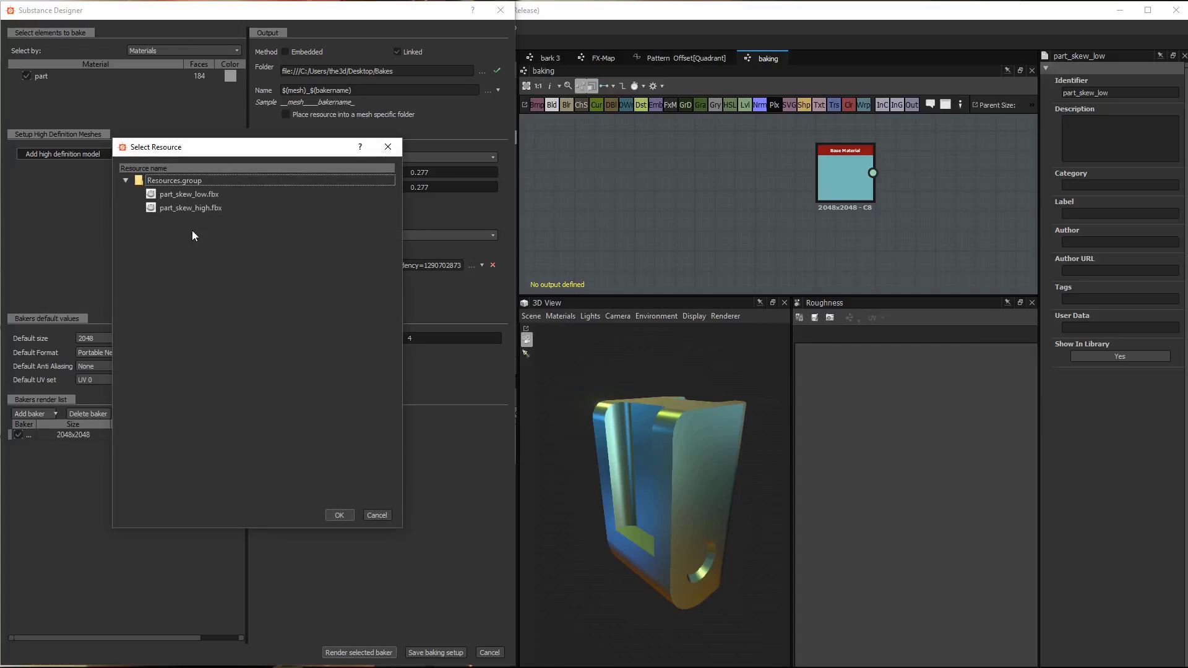
pyautogui.click(187, 209)
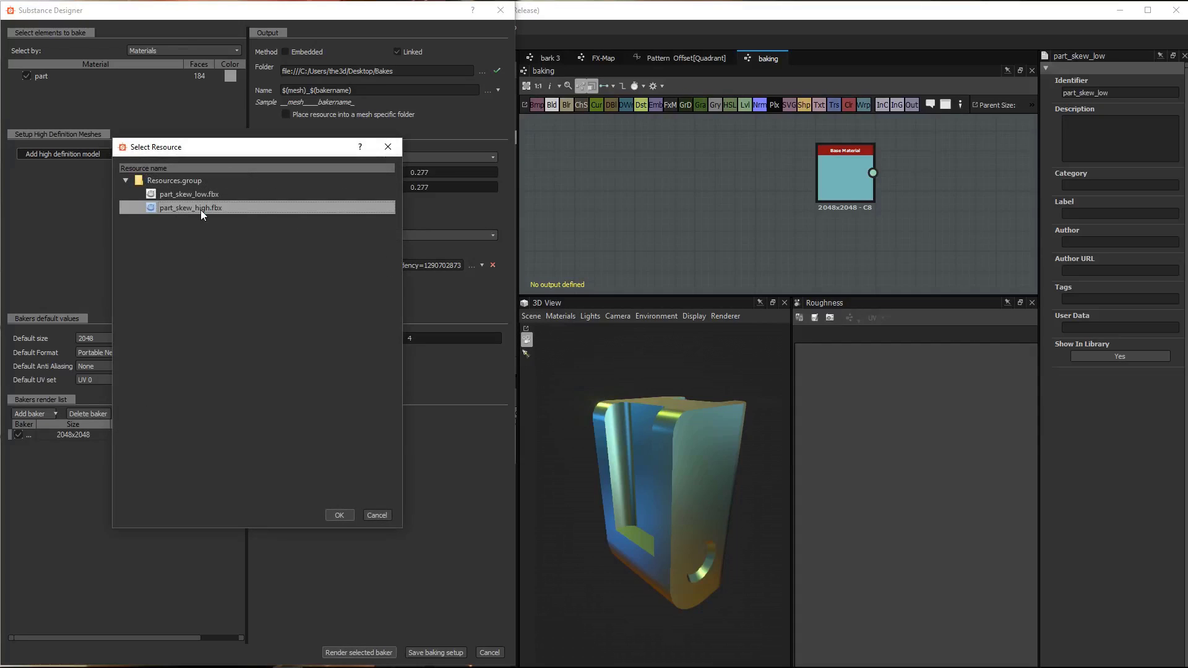
pyautogui.click(339, 515)
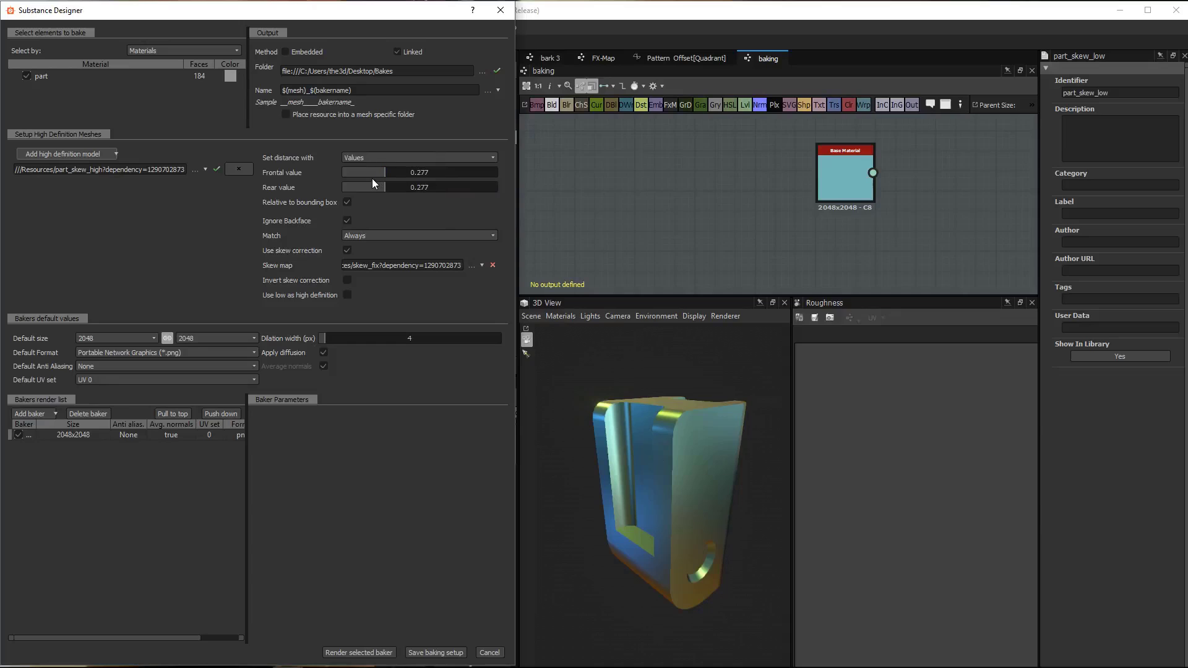
# Try the Cage Path distance method for the high definition mesh and switch back to Values
pyautogui.click(368, 159)
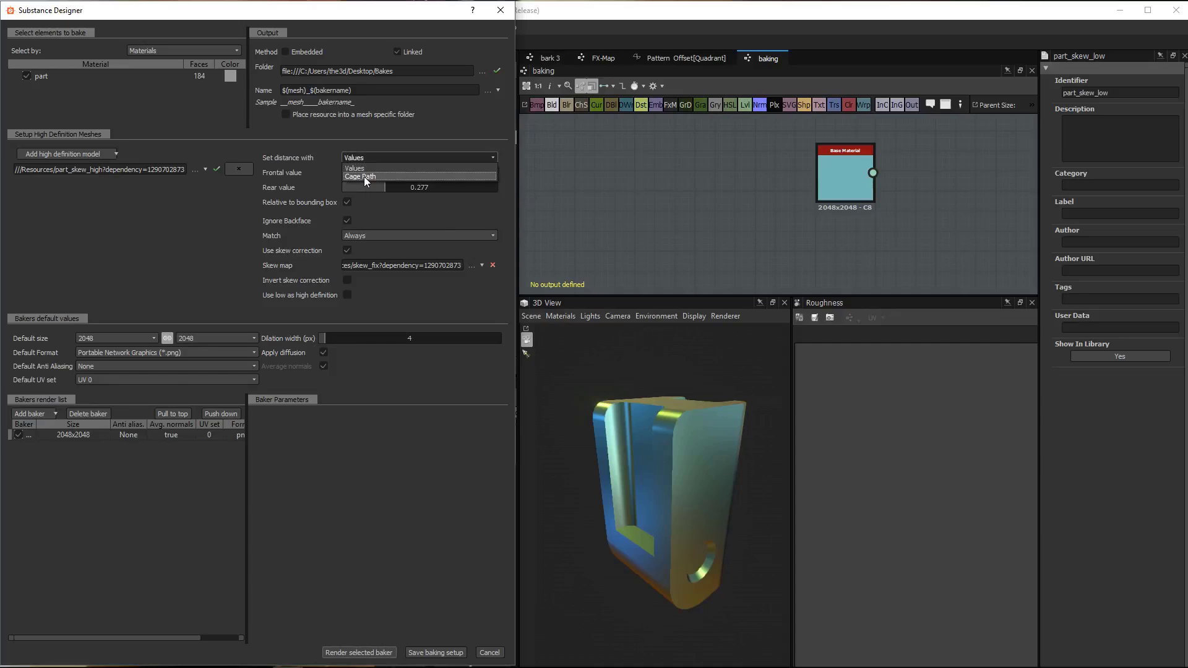
pyautogui.click(363, 176)
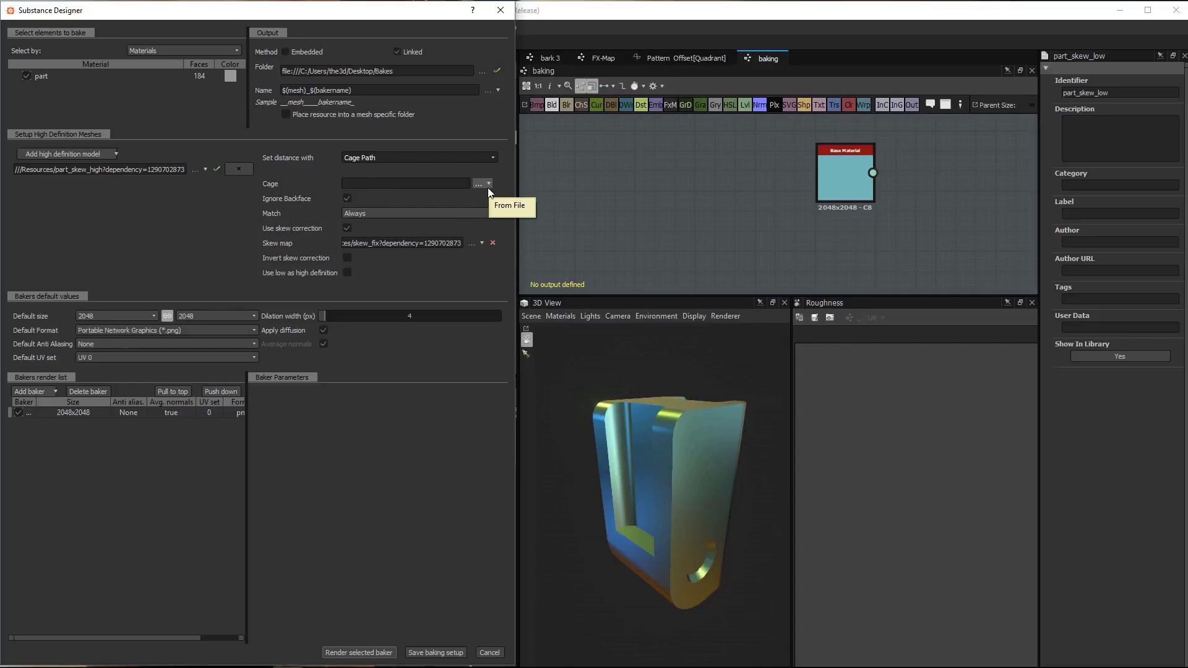
pyautogui.click(373, 158)
pyautogui.click(362, 176)
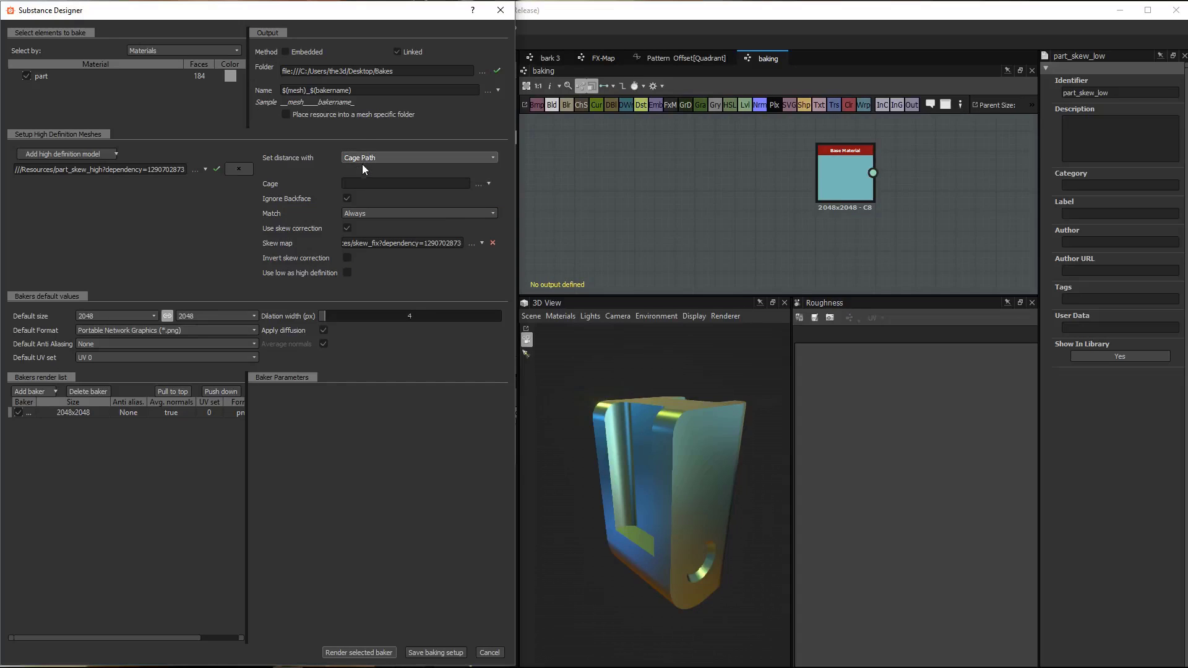
pyautogui.click(369, 158)
pyautogui.click(364, 165)
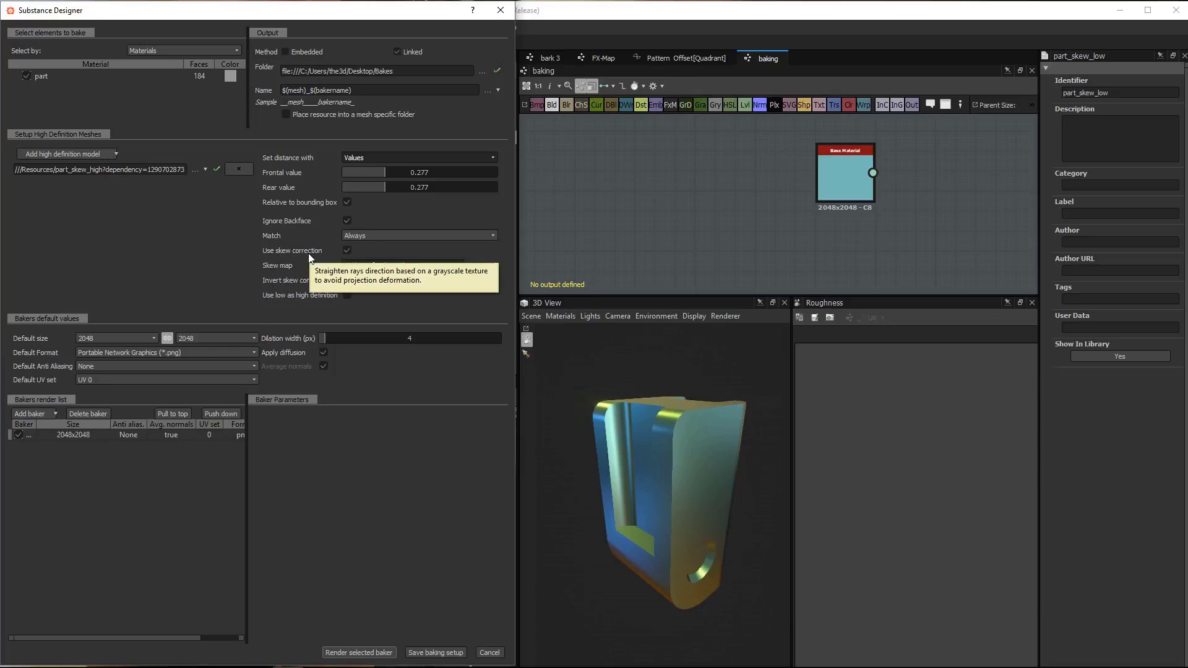
# Turn off skew correction and widen the bakers render list so its columns are readable
pyautogui.click(346, 251)
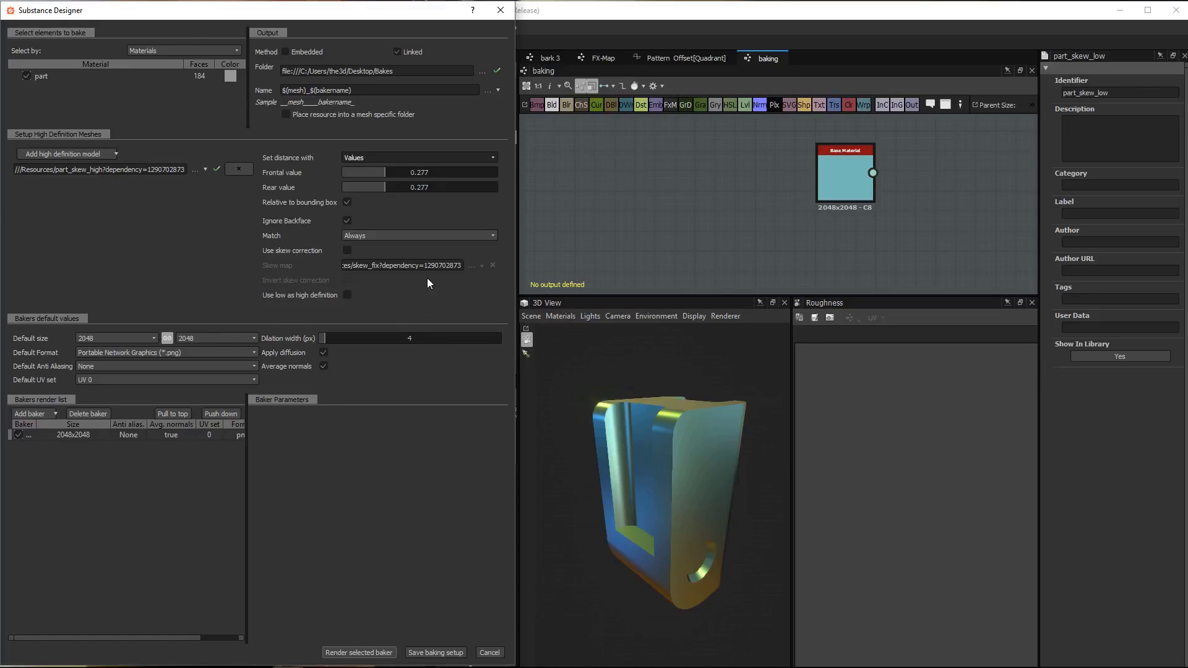
pyautogui.moveTo(247, 406); pyautogui.dragTo(287, 408)
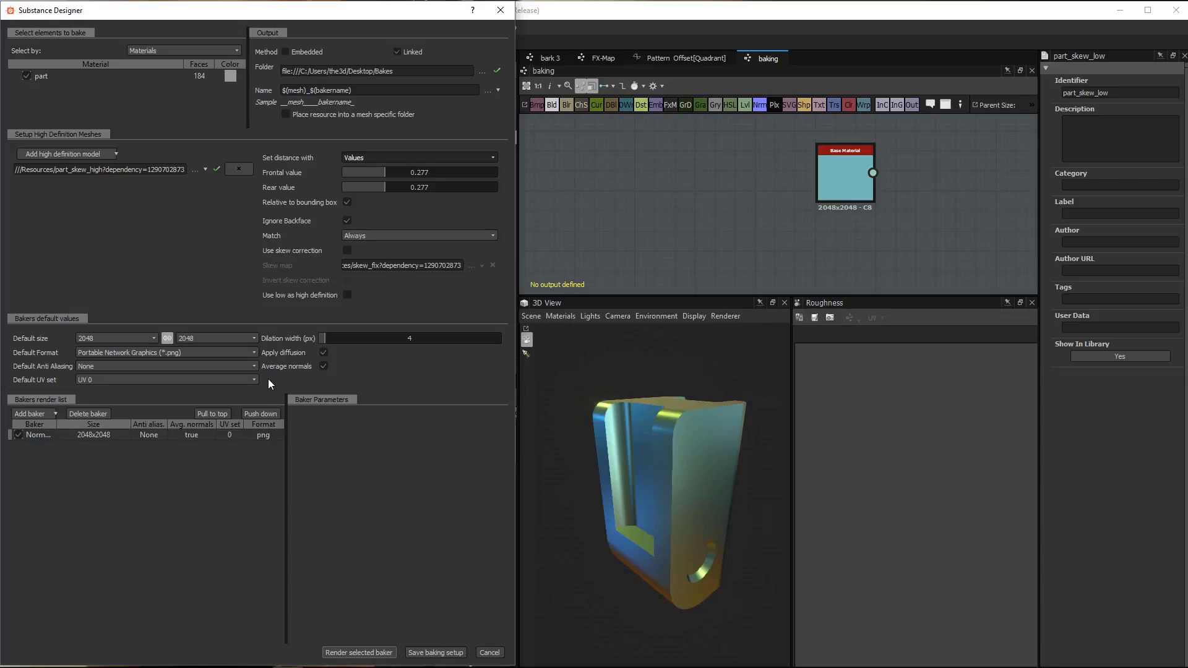
# Examine the bakers' default size, size linking, file format and anti-aliasing choices without changing them
pyautogui.click(124, 338)
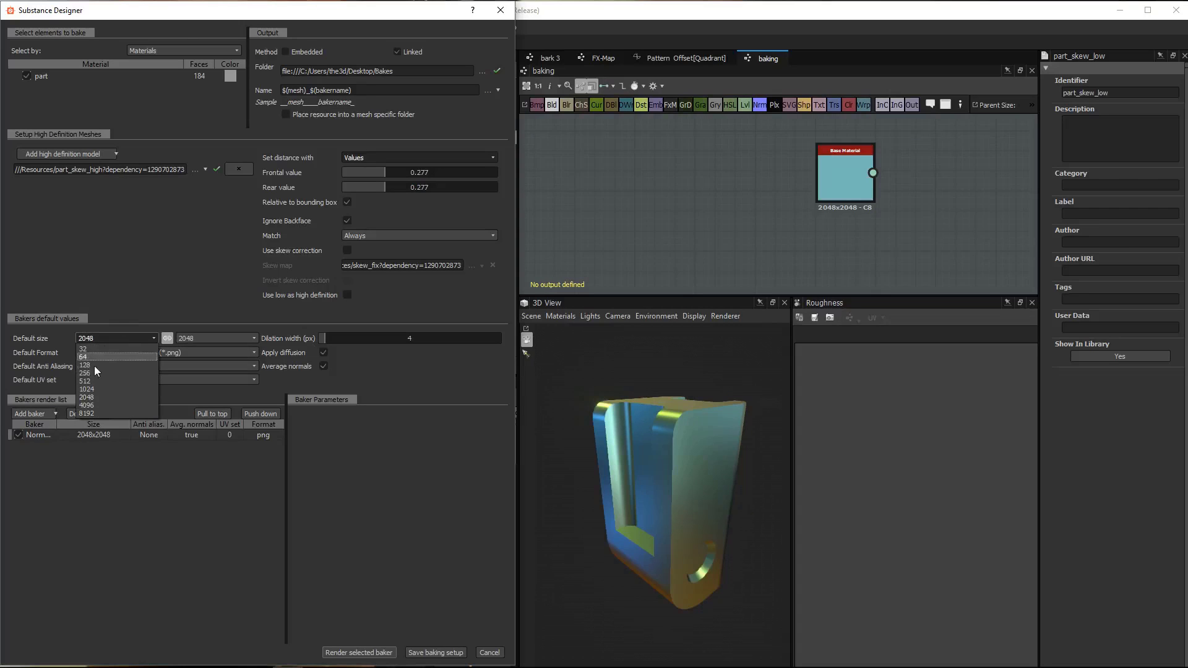
pyautogui.click(100, 397)
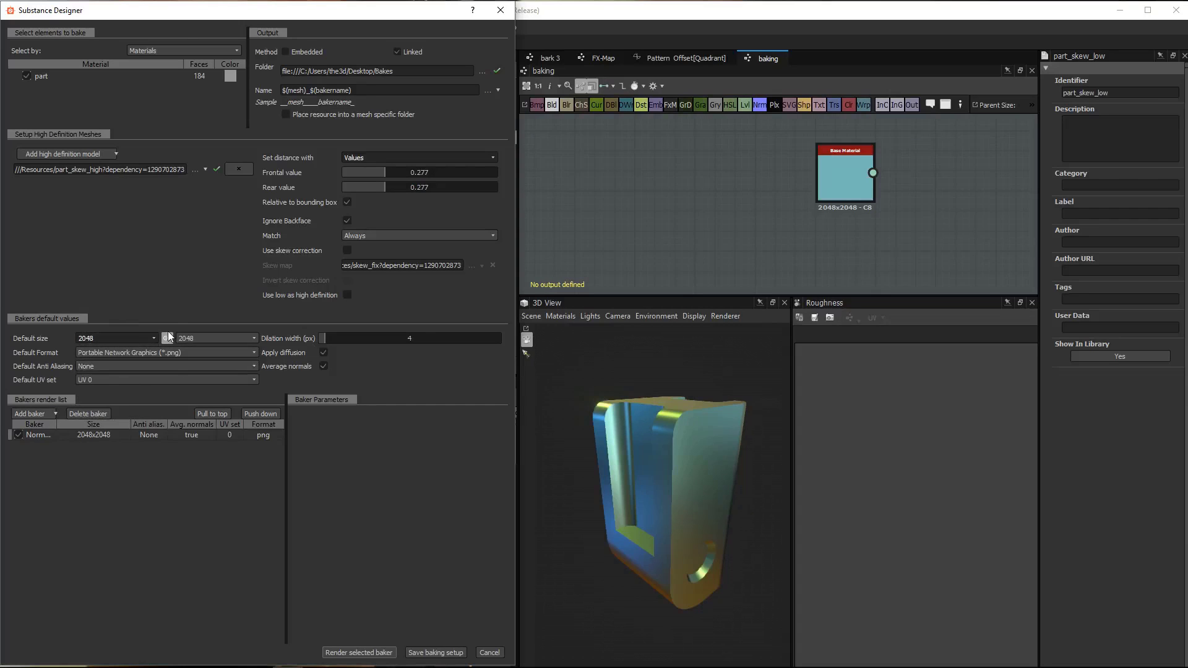
pyautogui.click(167, 337)
pyautogui.click(210, 337)
pyautogui.click(209, 276)
pyautogui.click(166, 339)
pyautogui.click(155, 353)
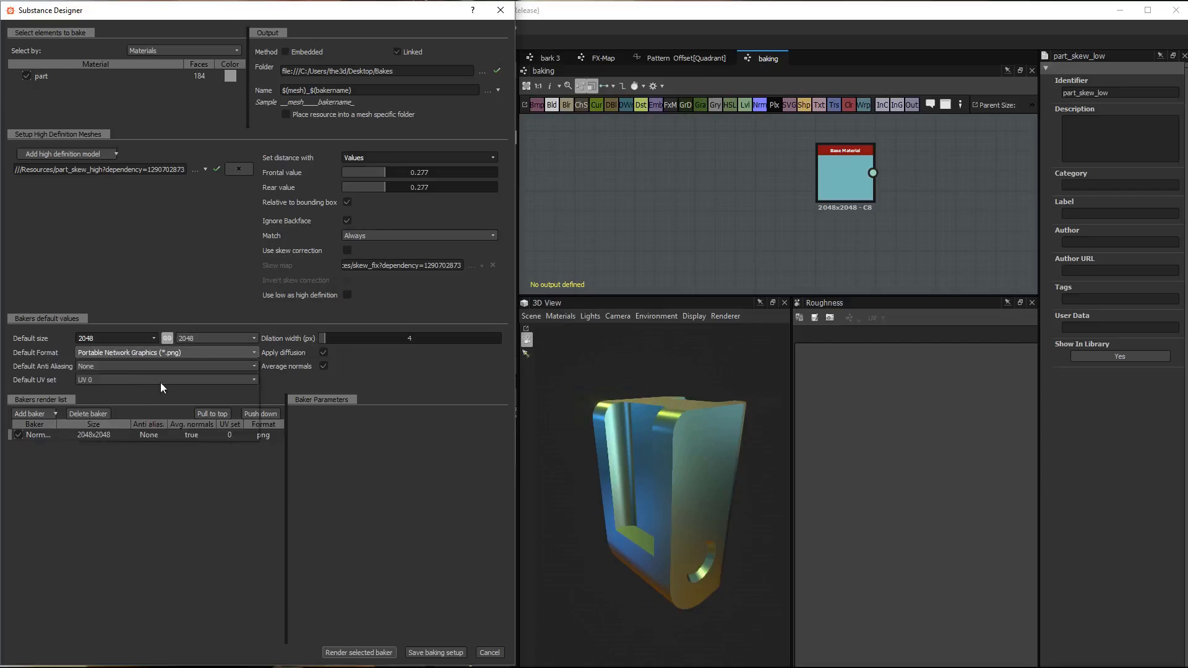
pyautogui.click(143, 326)
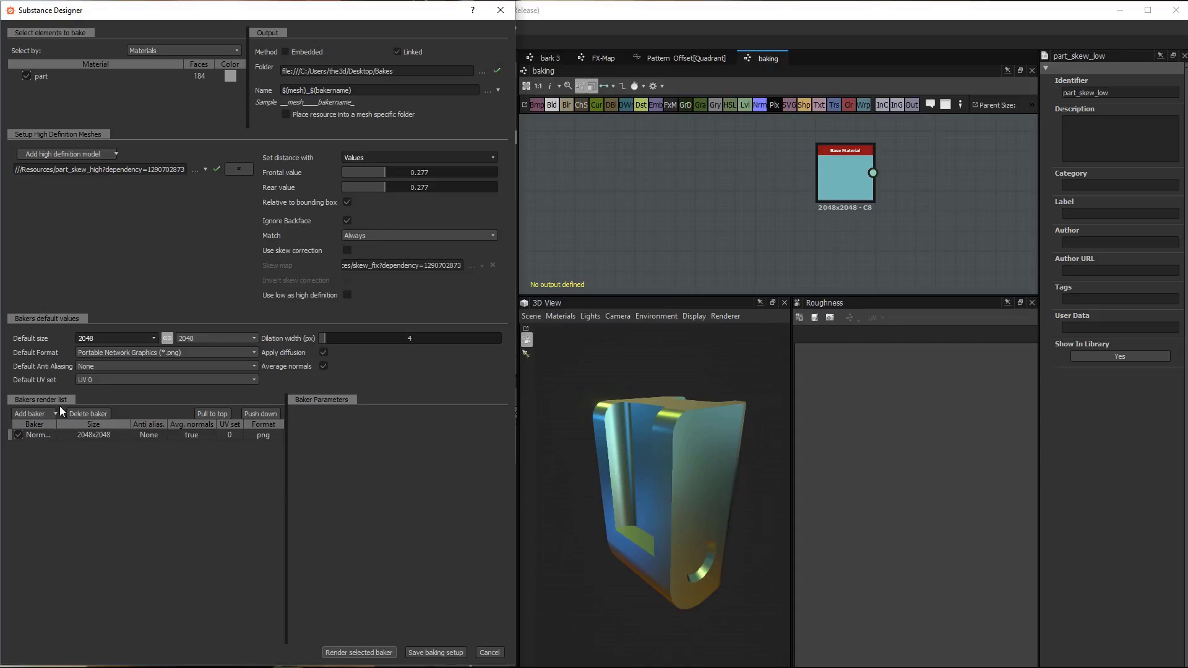
pyautogui.click(136, 367)
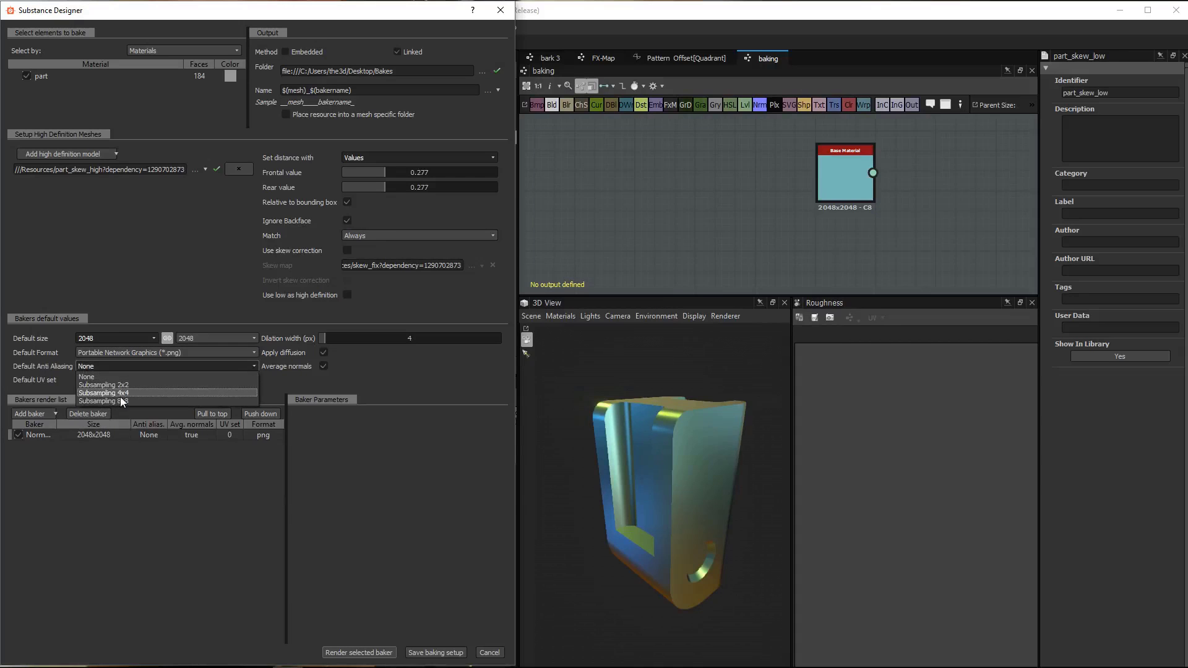
pyautogui.click(130, 332)
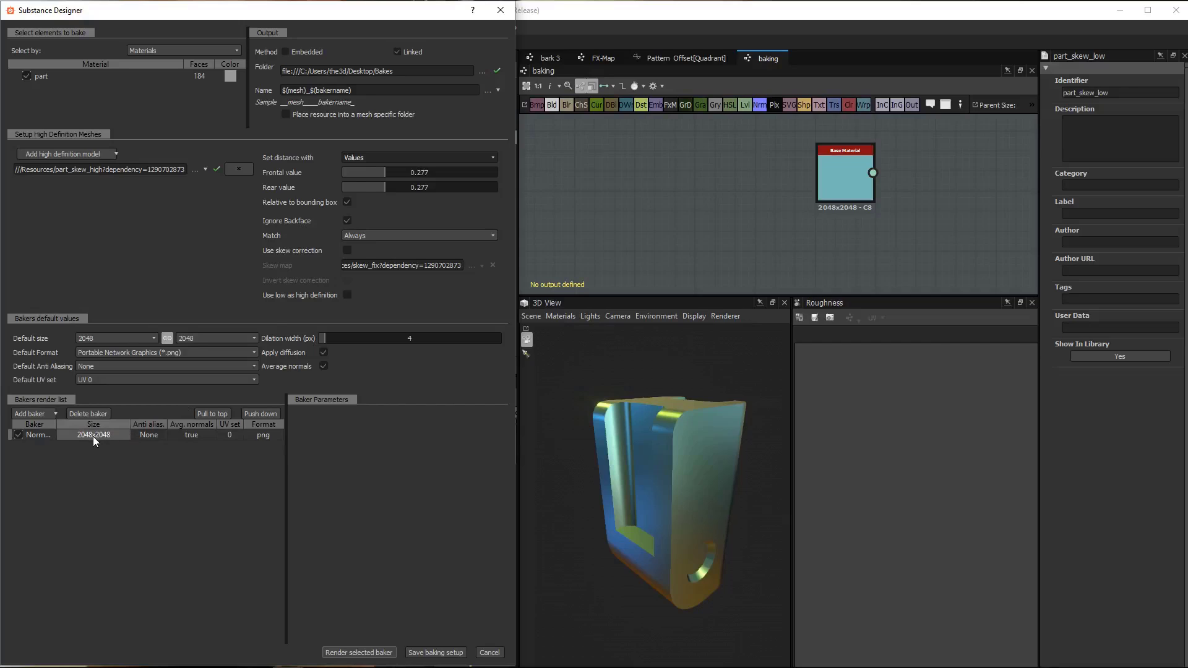
# Delete the existing normal map baker from the render list and widen the list further
pyautogui.click(60, 434)
pyautogui.press('Delete')
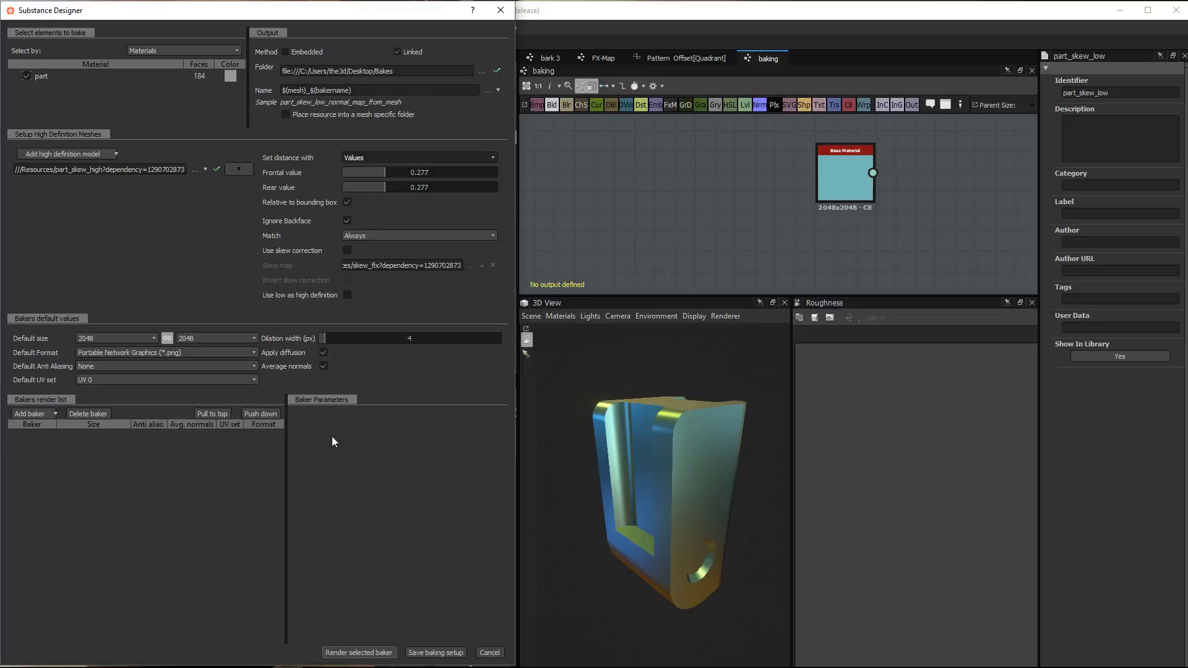
pyautogui.moveTo(285, 455); pyautogui.dragTo(381, 462)
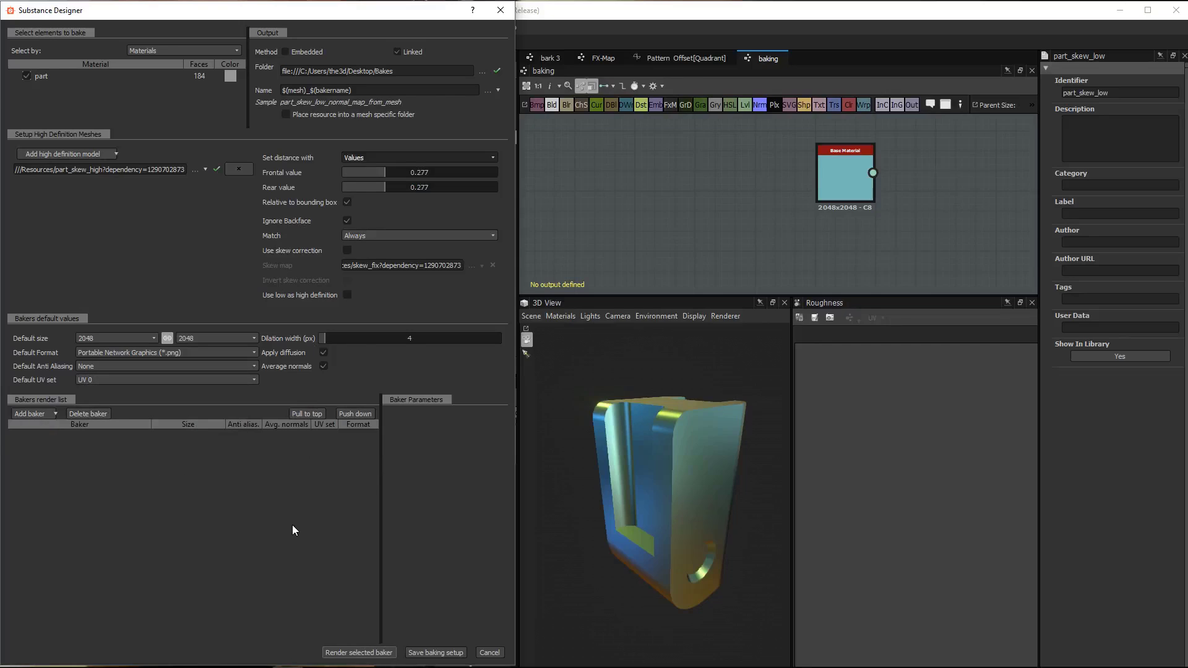
# Add a Normal Map from Mesh baker to the render list and widen the list slightly
pyautogui.click(40, 417)
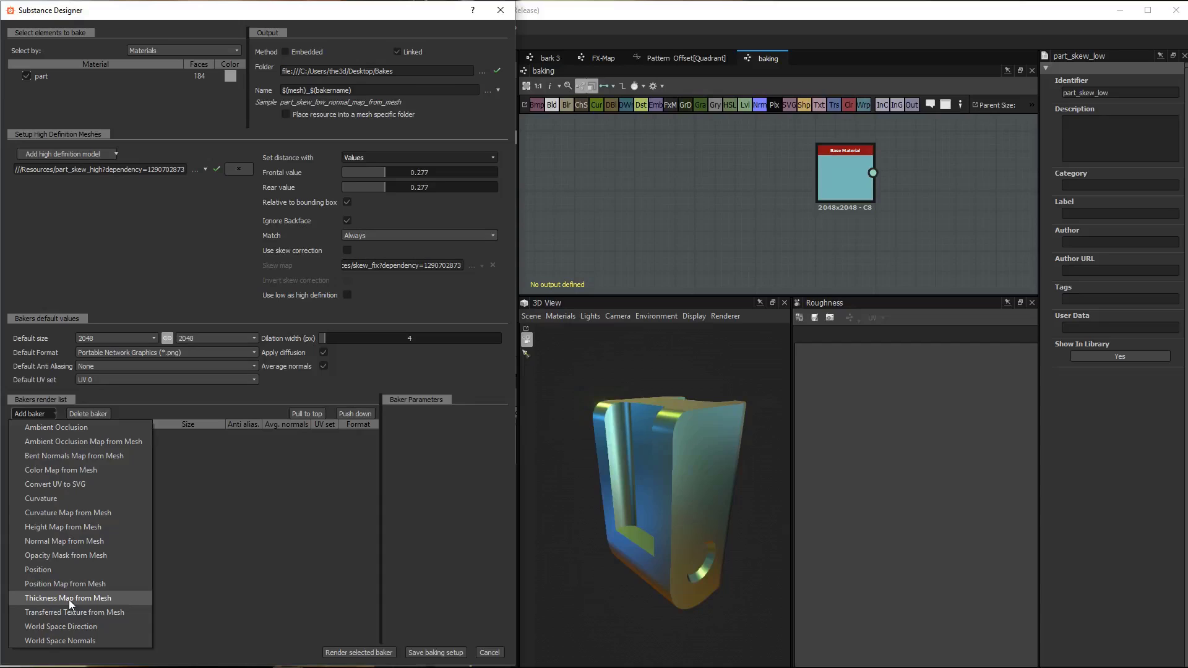
pyautogui.click(68, 538)
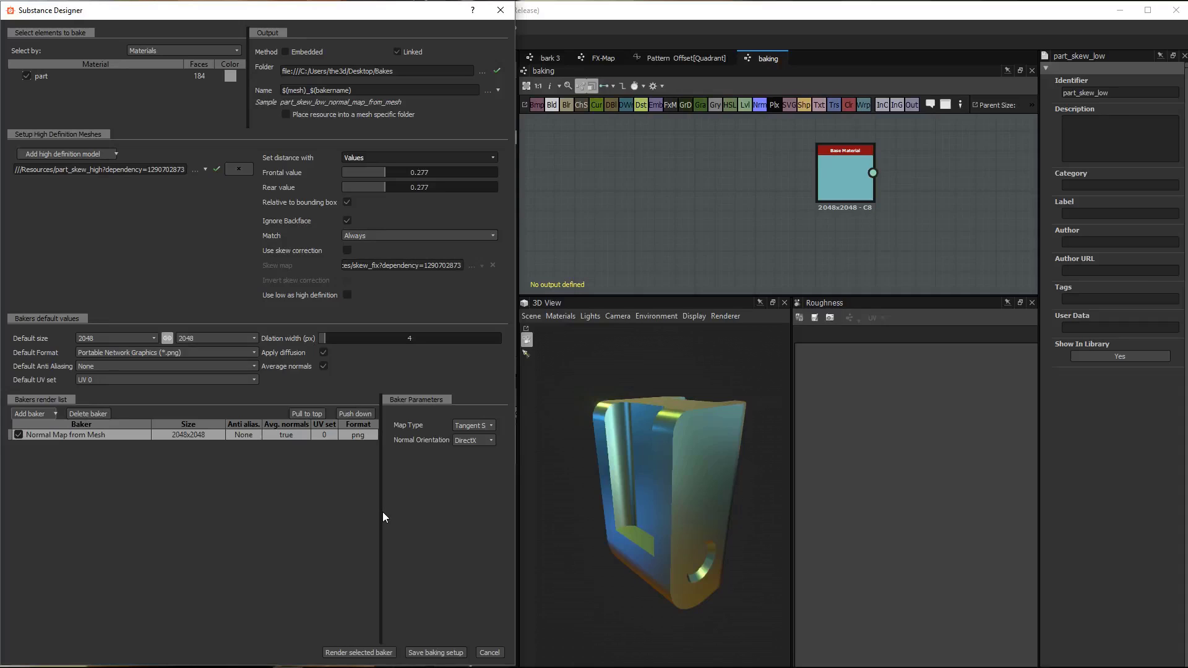
pyautogui.moveTo(383, 511); pyautogui.dragTo(401, 511)
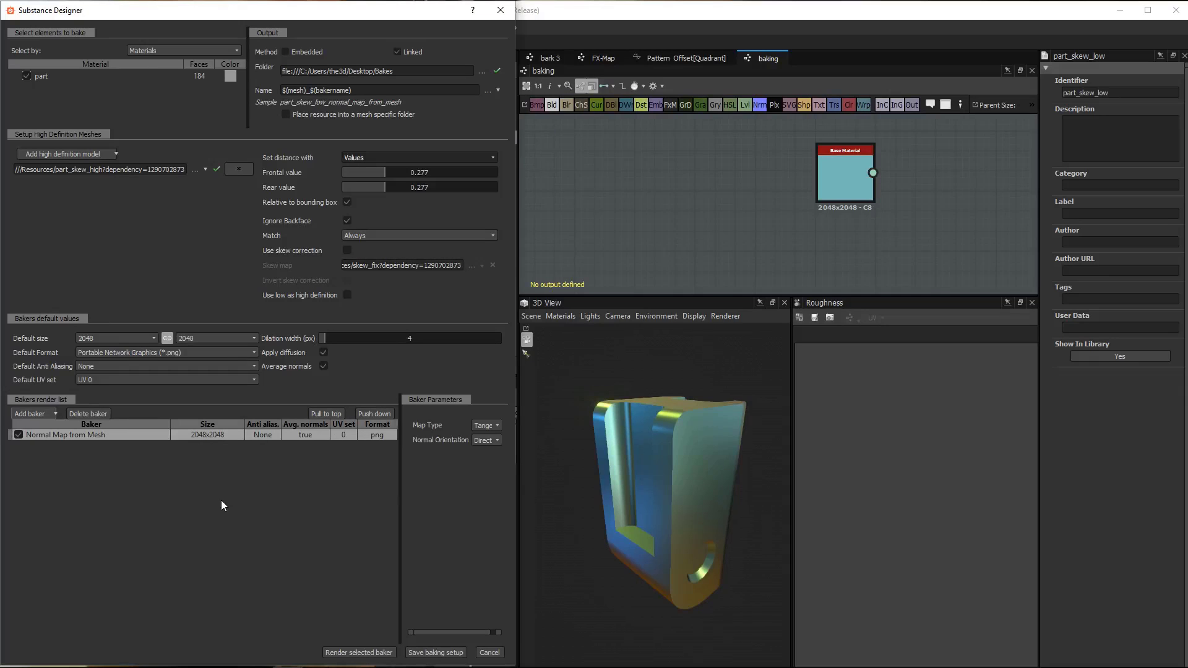
# Override the normal map baker's size with 4096x4096 and its anti-aliasing with 2x2
pyautogui.doubleClick(224, 433)
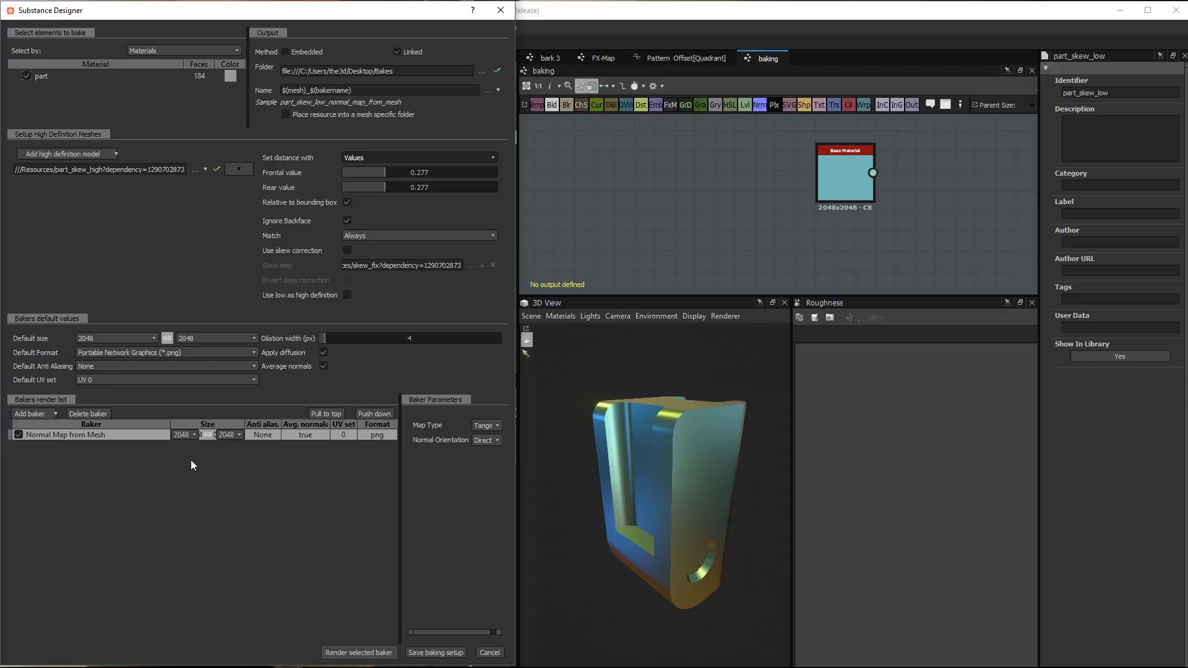
pyautogui.click(187, 435)
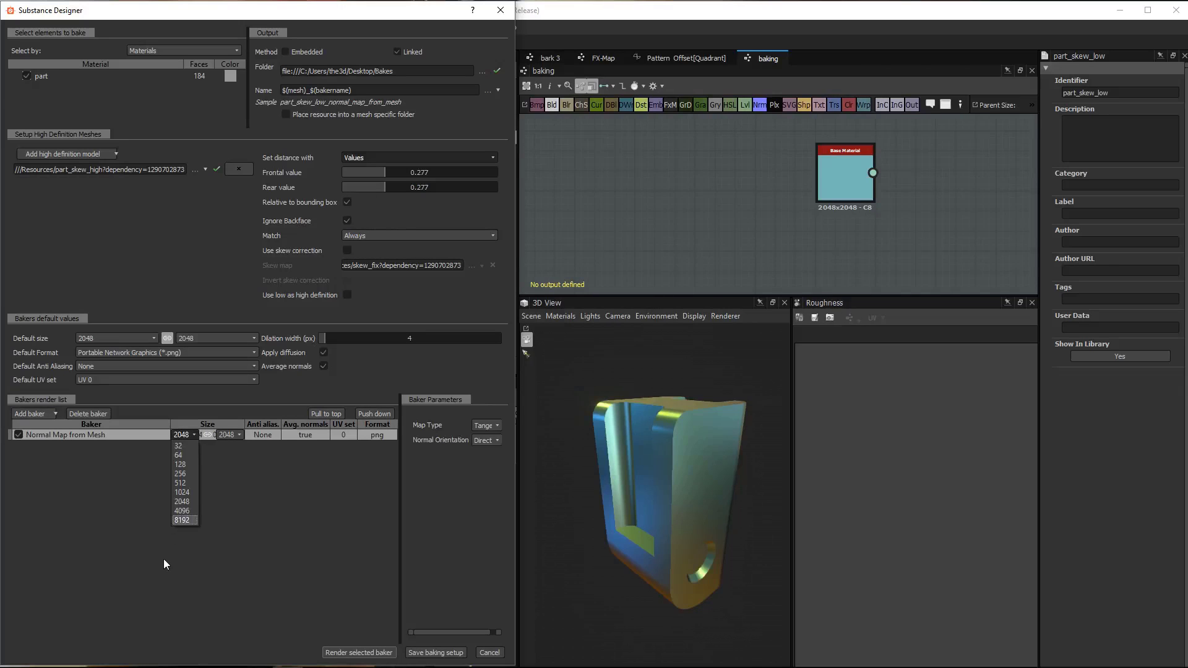
pyautogui.click(183, 510)
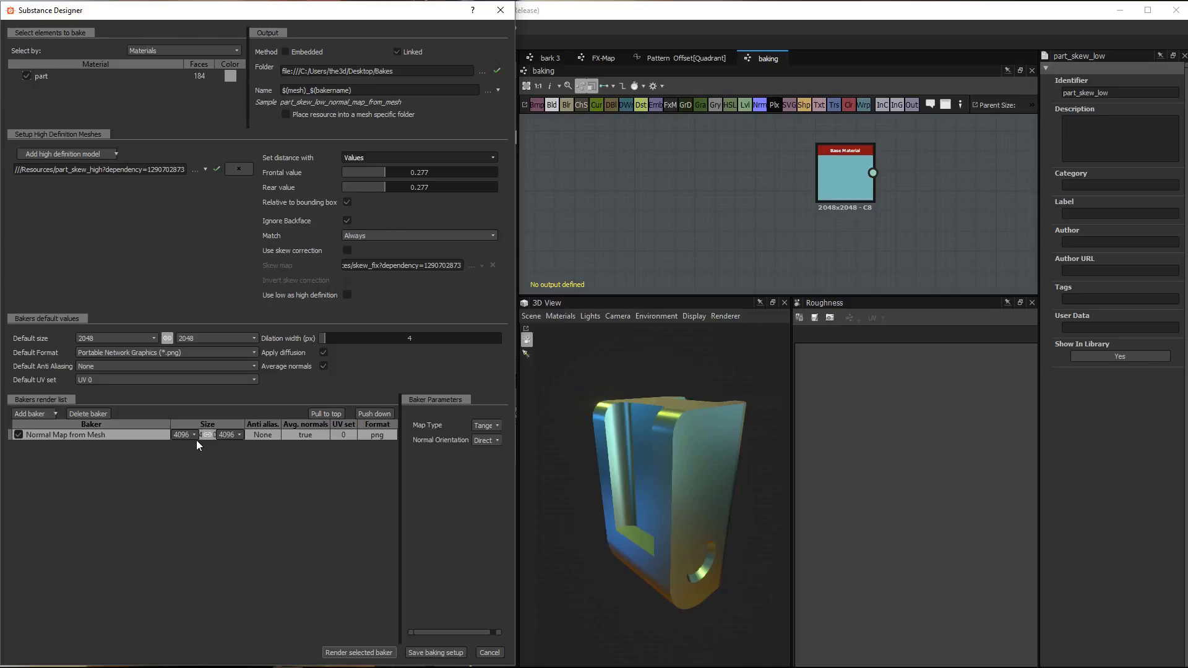
pyautogui.click(269, 437)
pyautogui.click(269, 434)
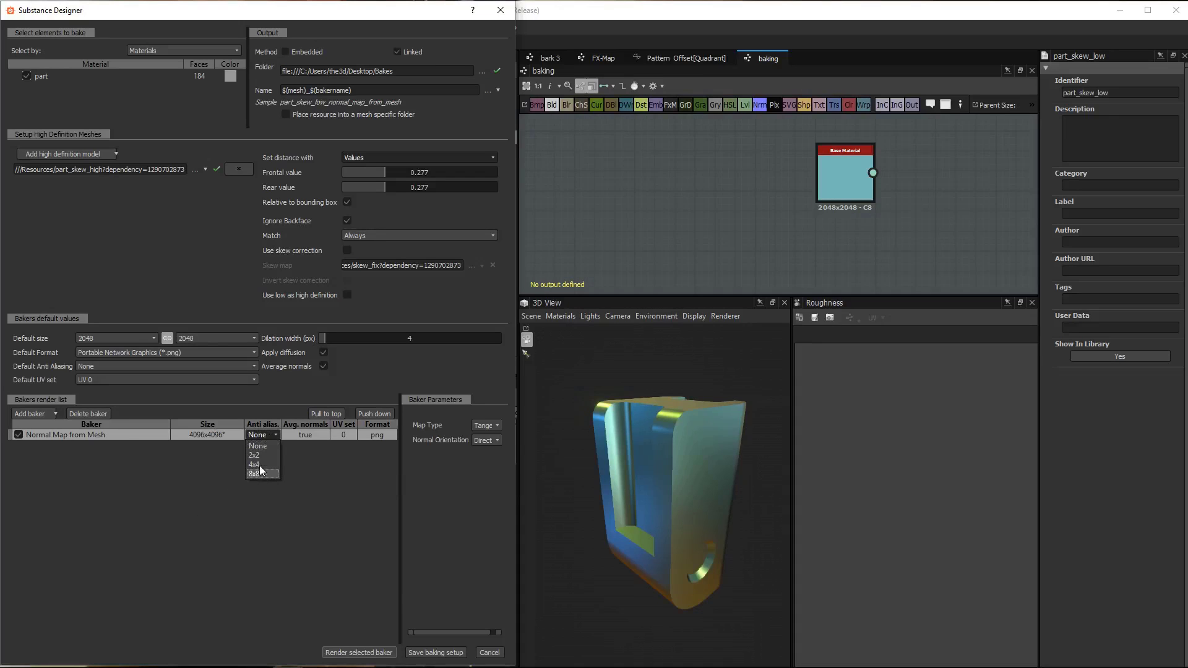
pyautogui.click(248, 533)
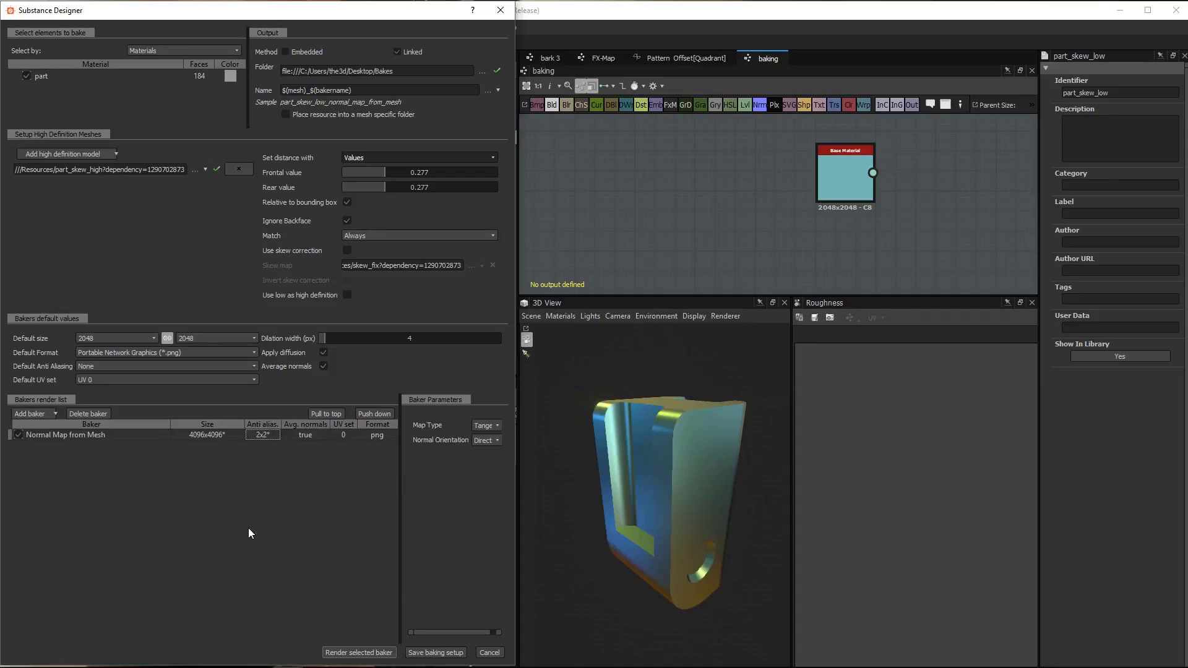
# Override the normal map baker's file format with png
pyautogui.click(313, 436)
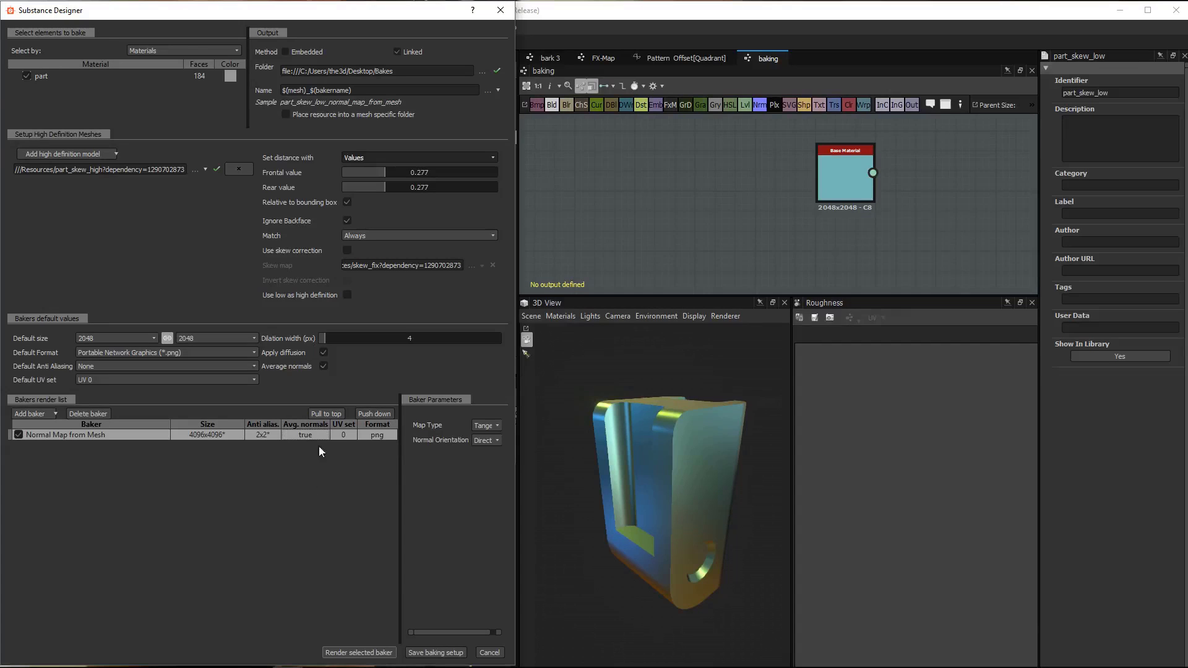
pyautogui.click(381, 435)
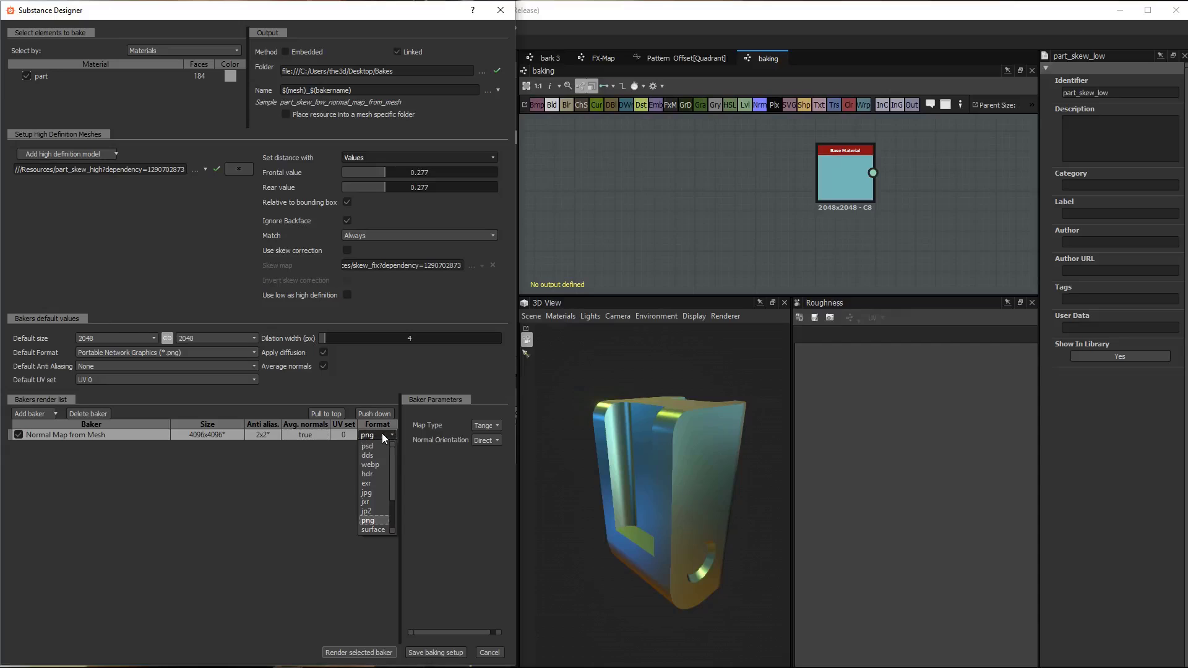
pyautogui.click(340, 460)
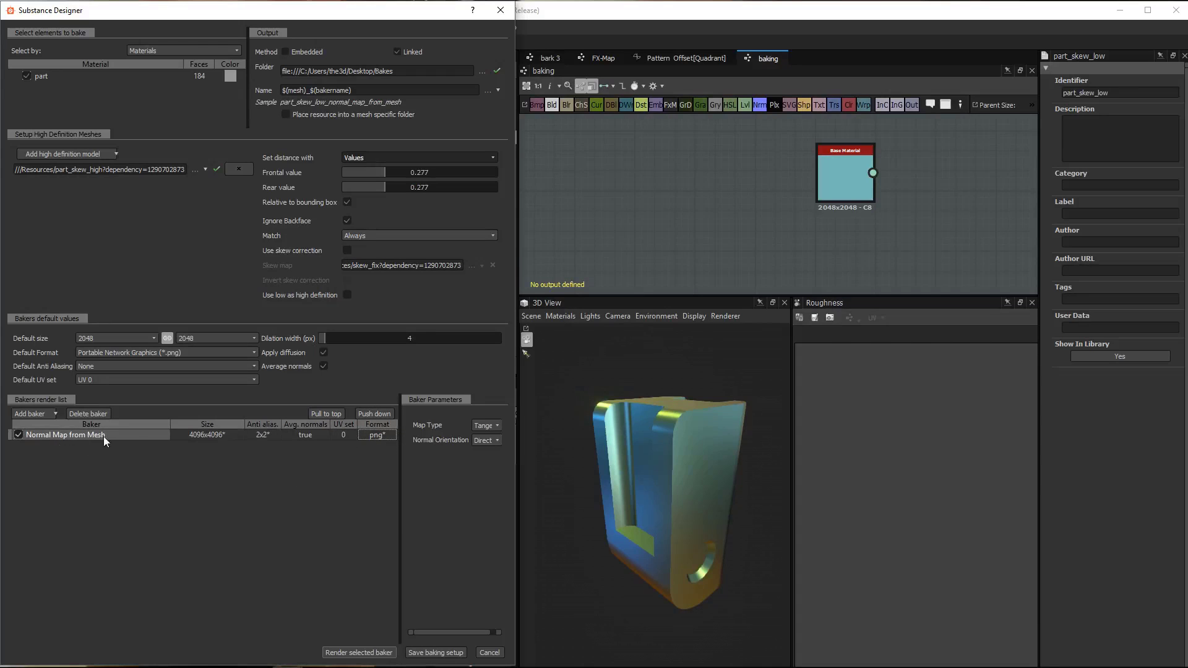
# Add an Ambient Occlusion Map from Mesh baker below the normal map baker
pyautogui.click(46, 416)
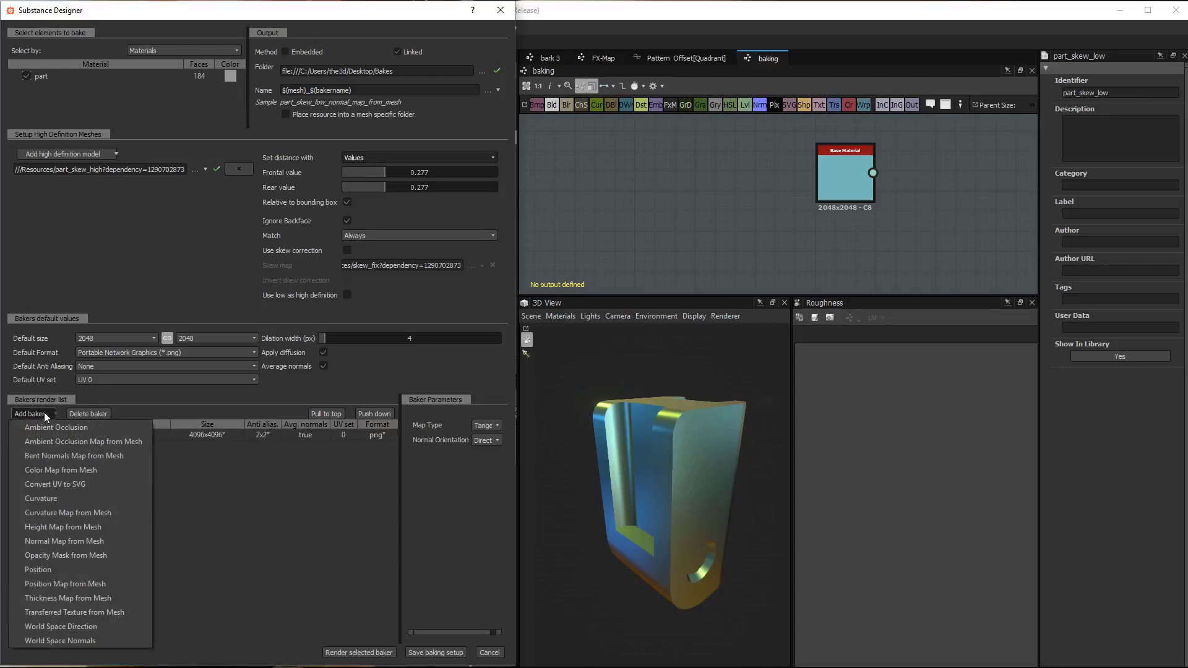
pyautogui.click(60, 442)
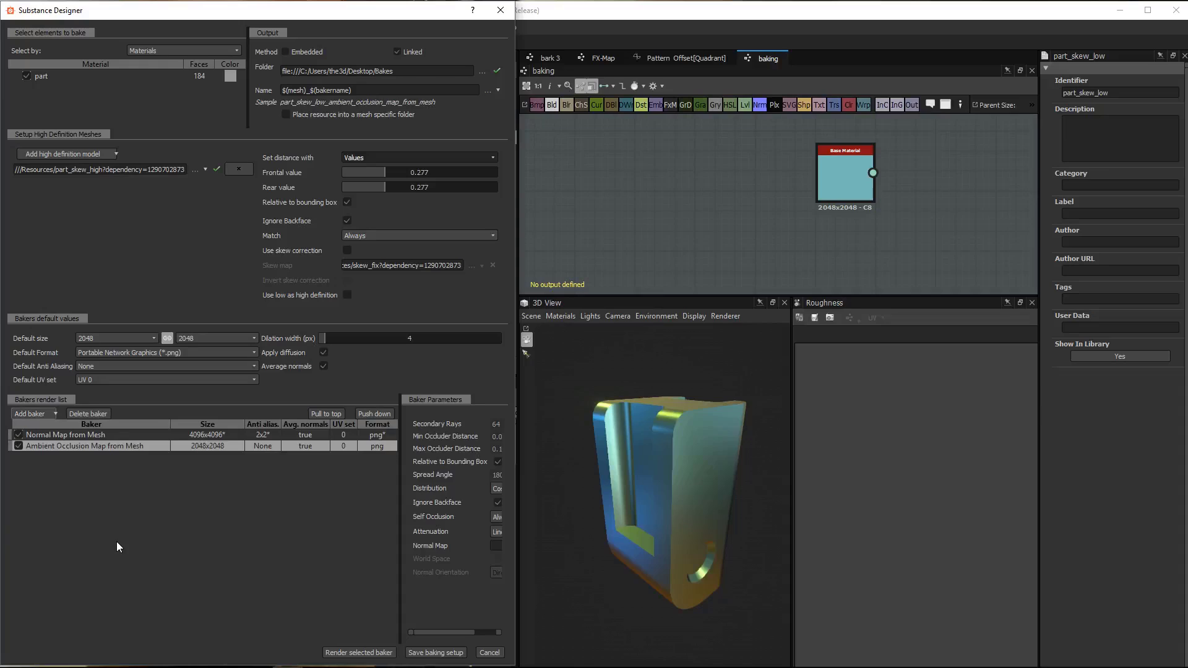
pyautogui.click(190, 518)
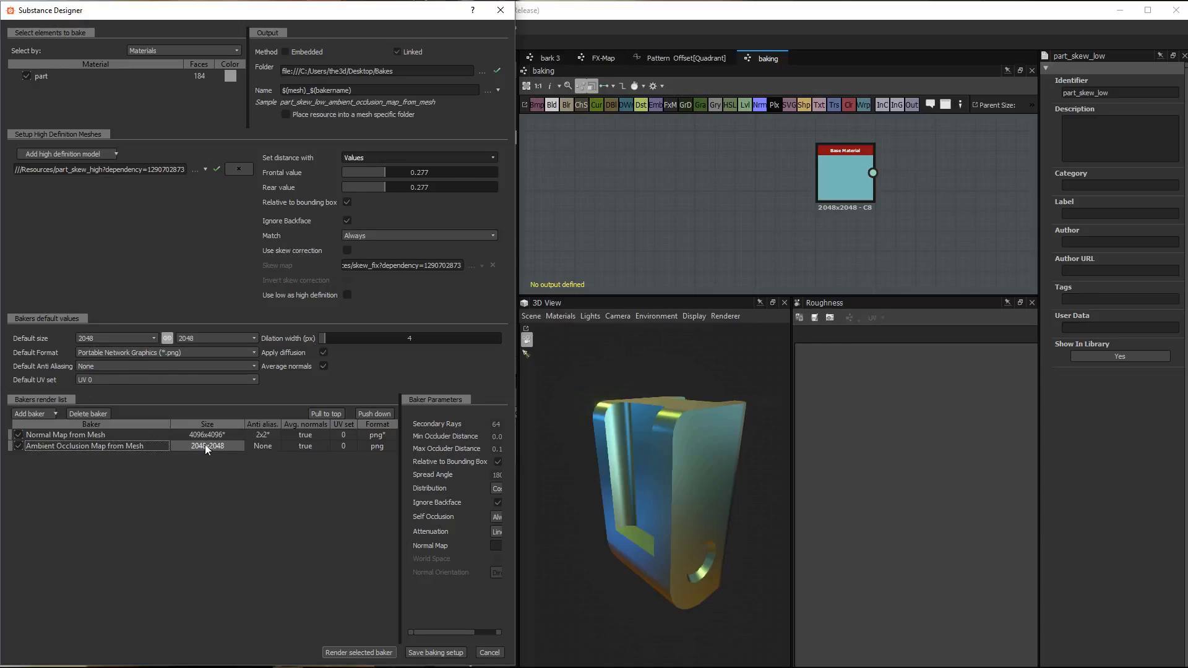
# Override the ambient occlusion baker's size with 1024x1024 and its anti-aliasing with 2x2
pyautogui.click(273, 444)
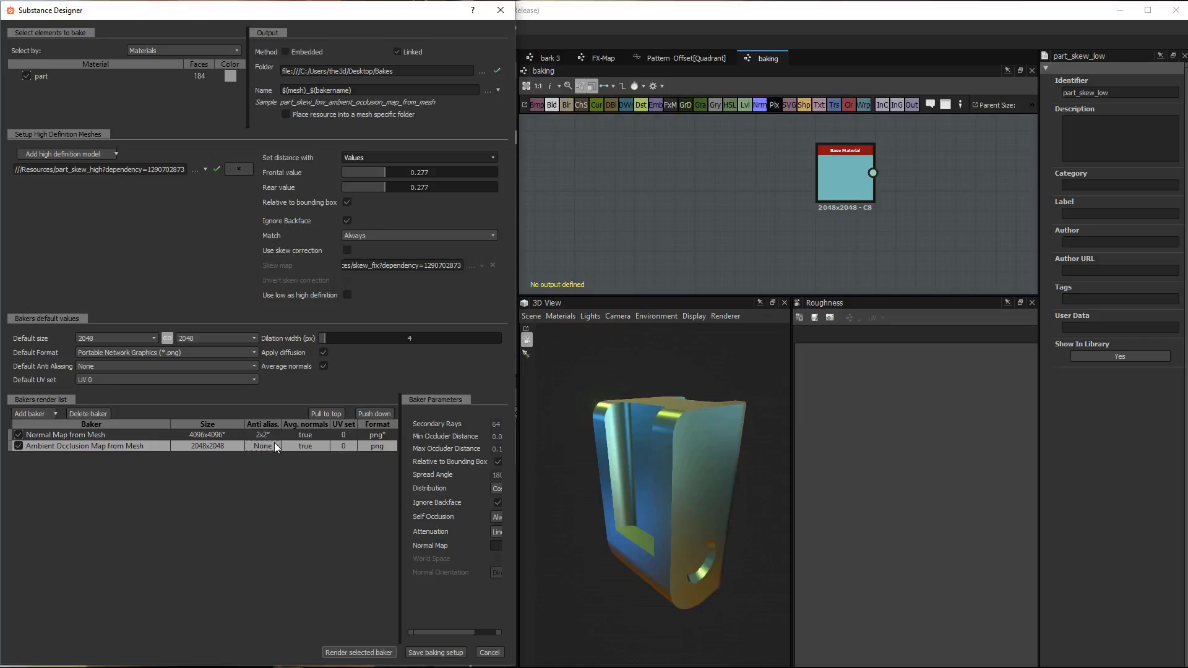
pyautogui.doubleClick(218, 443)
pyautogui.click(190, 444)
pyautogui.click(184, 503)
pyautogui.click(267, 447)
pyautogui.click(272, 443)
pyautogui.click(262, 466)
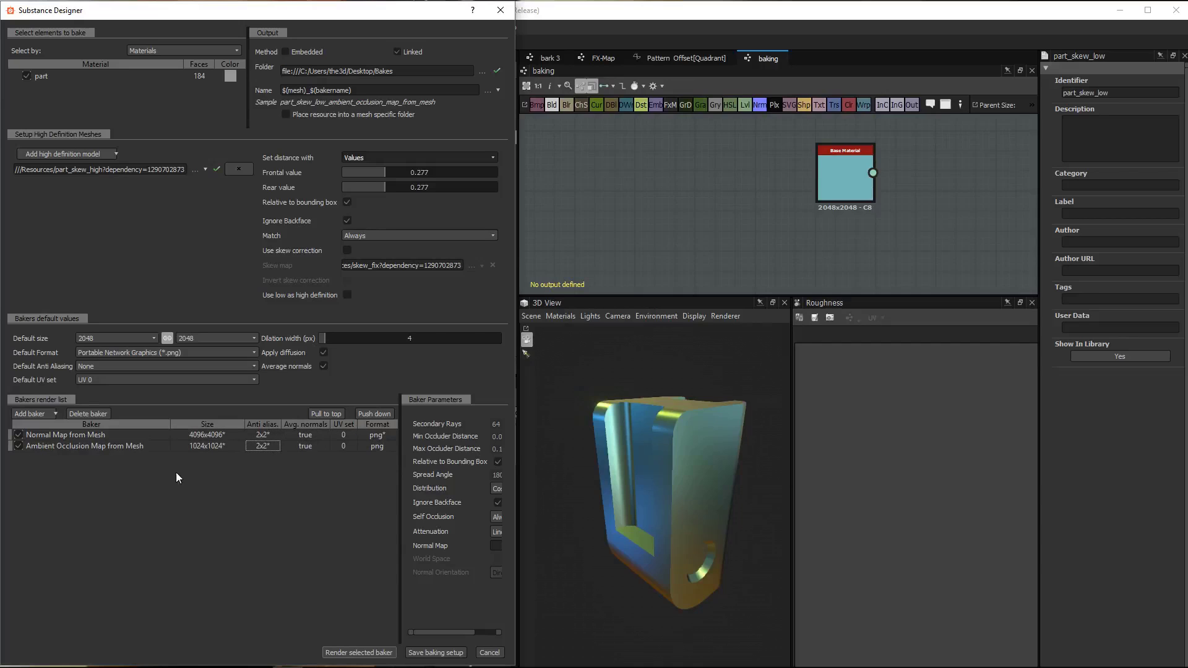
# Reset the normal map baker's overridden settings to the defaults and delete the ambient occlusion baker
pyautogui.rightClick(260, 432)
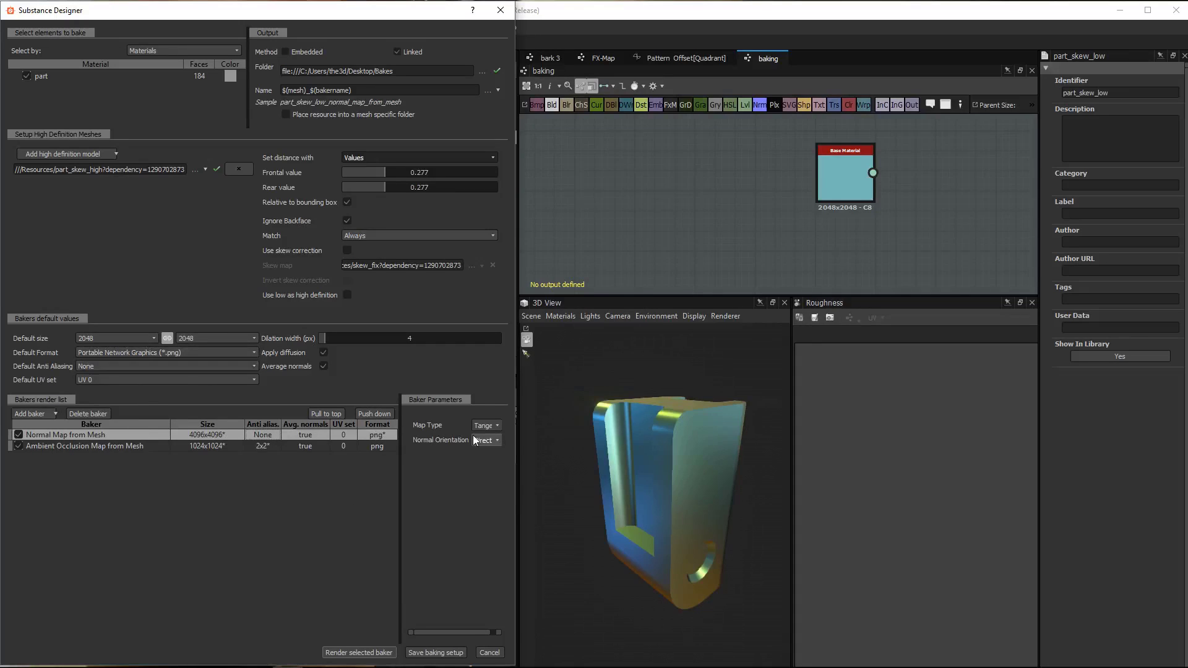
pyautogui.rightClick(178, 435)
pyautogui.click(209, 440)
pyautogui.click(132, 447)
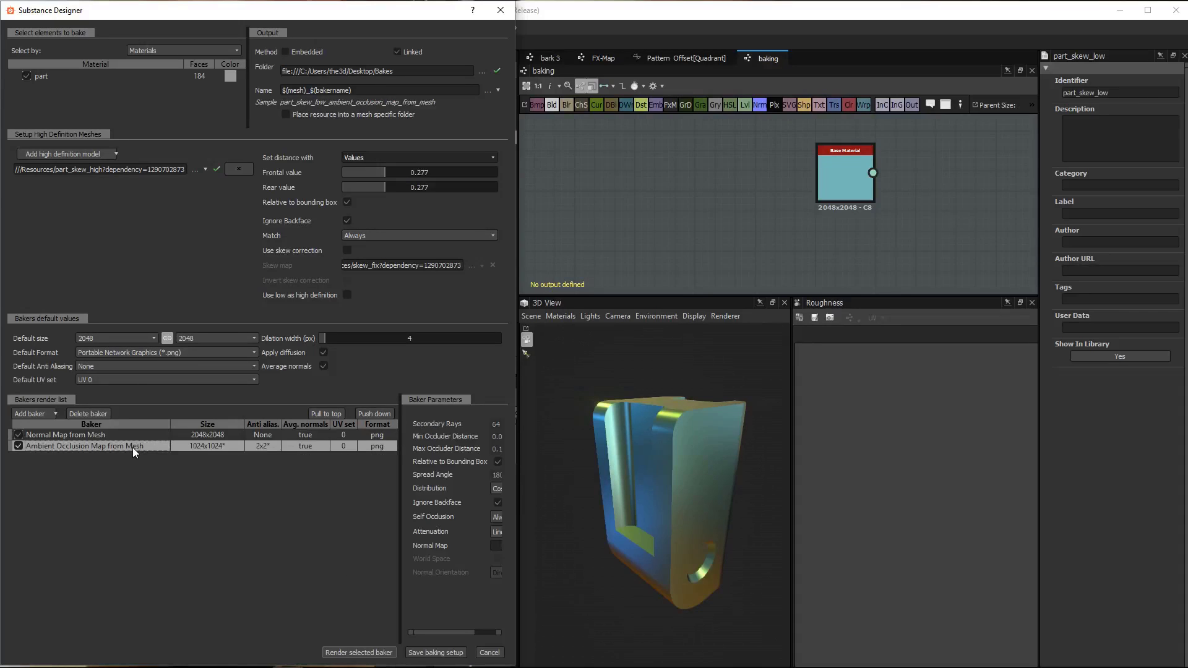
pyautogui.click(90, 412)
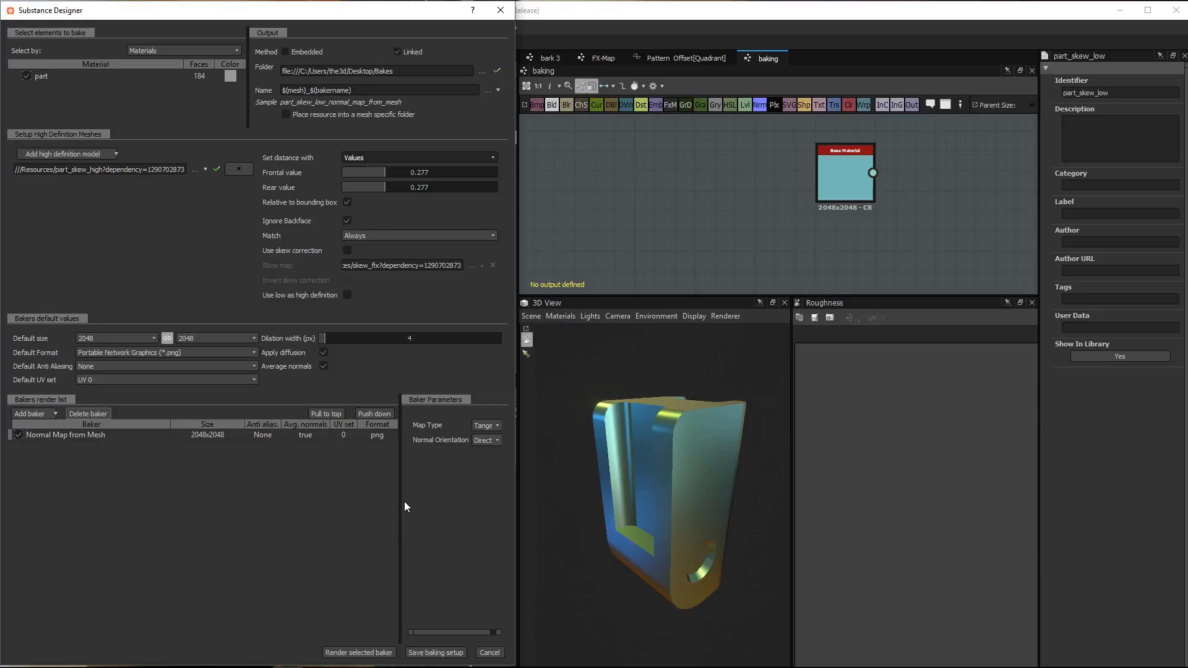
# Make more room for the baker parameters, then add an Ambient Occlusion Map from Mesh baker to view its parameters and delete it
pyautogui.moveTo(400, 504); pyautogui.dragTo(289, 505)
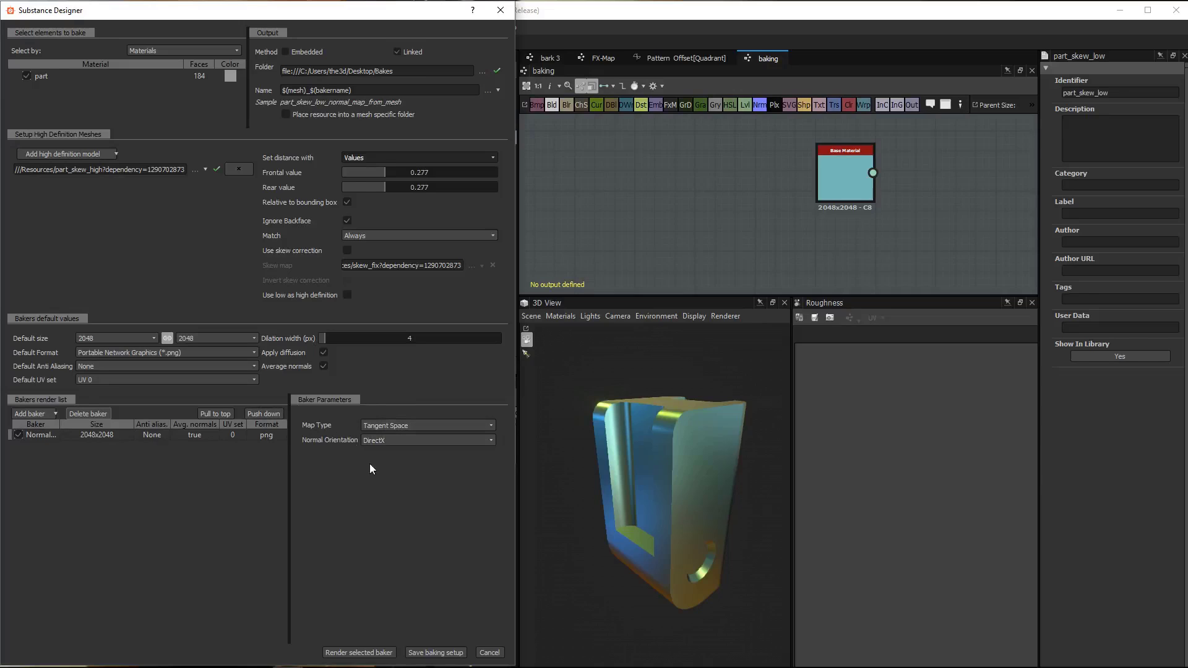
pyautogui.click(39, 410)
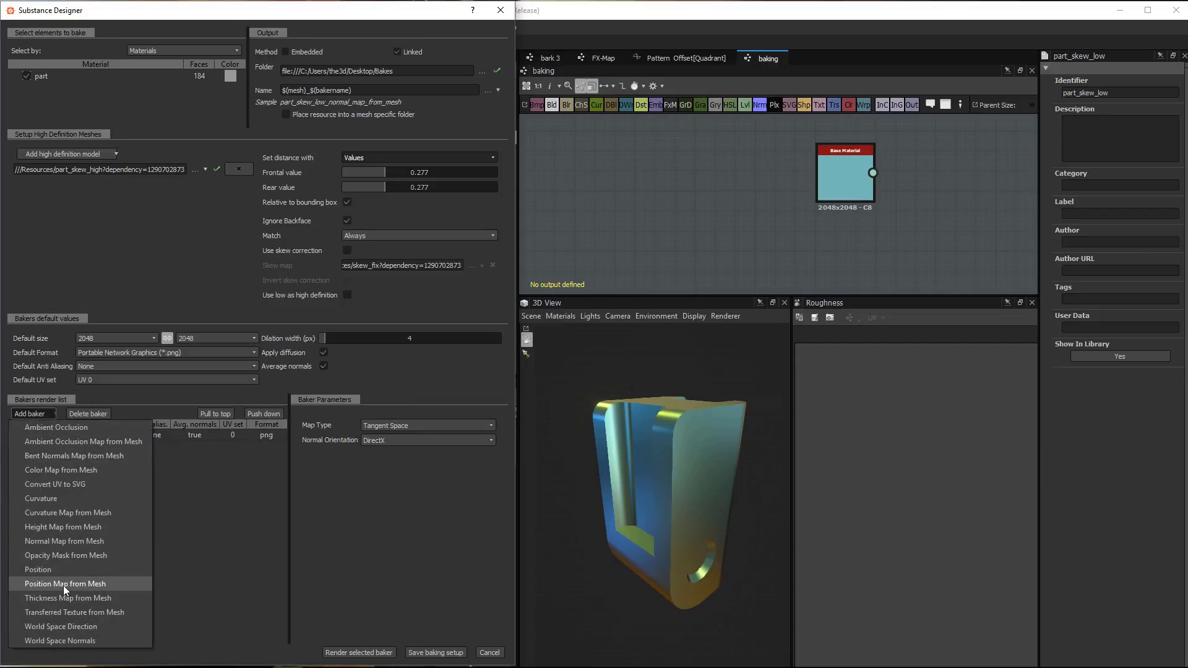
pyautogui.click(76, 439)
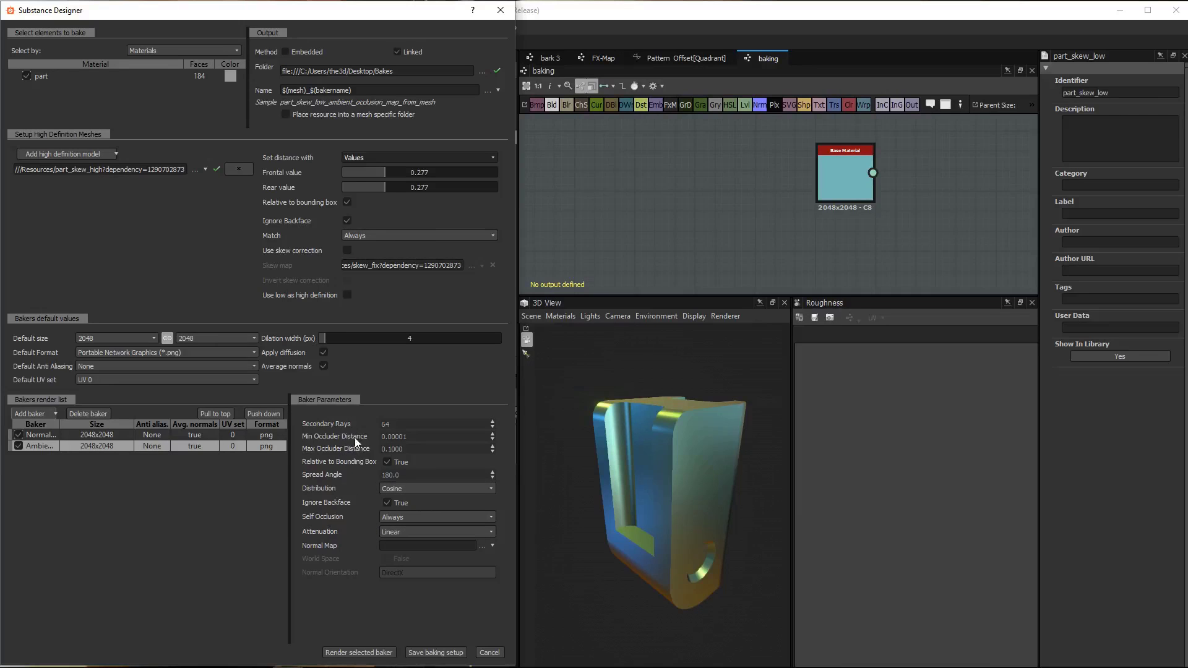
pyautogui.click(85, 415)
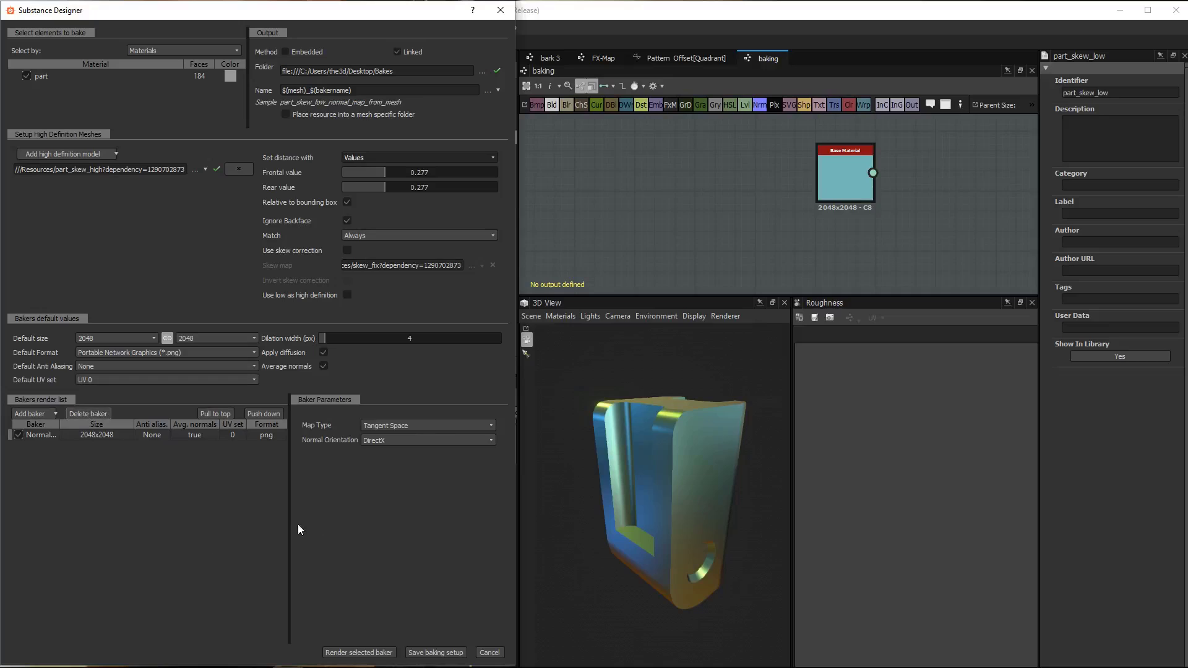
# Close the baking window and reopen Bake model information for the part_skew_low mesh
pyautogui.moveTo(289, 522); pyautogui.dragTo(324, 533)
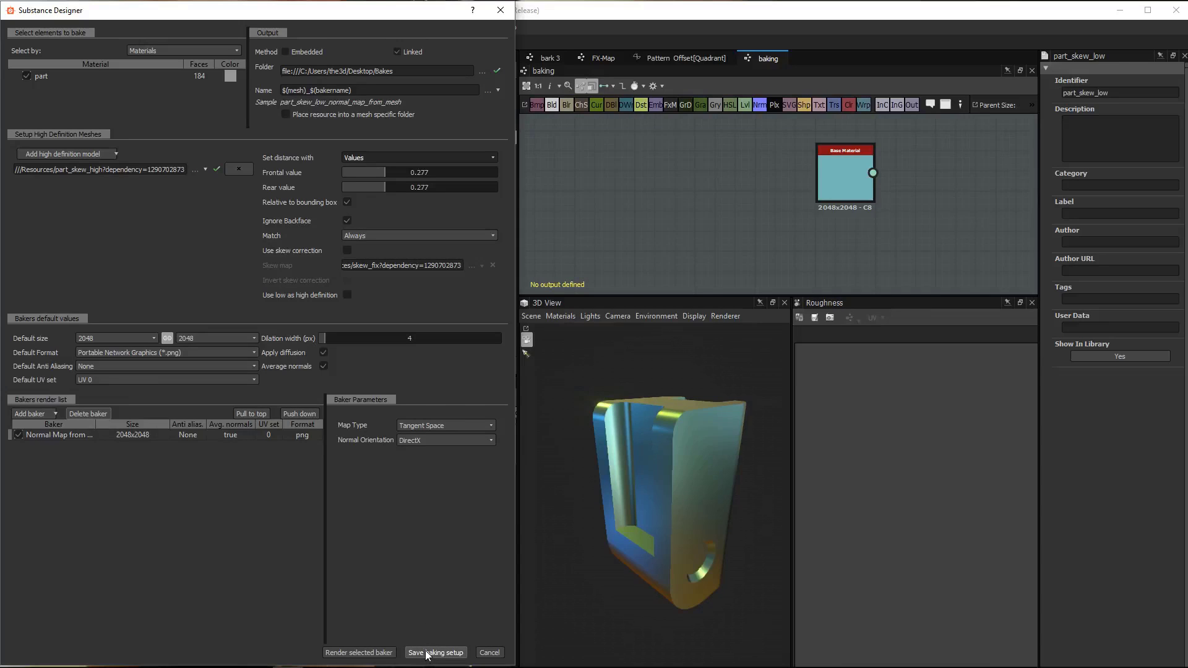
pyautogui.moveTo(326, 517); pyautogui.dragTo(270, 517)
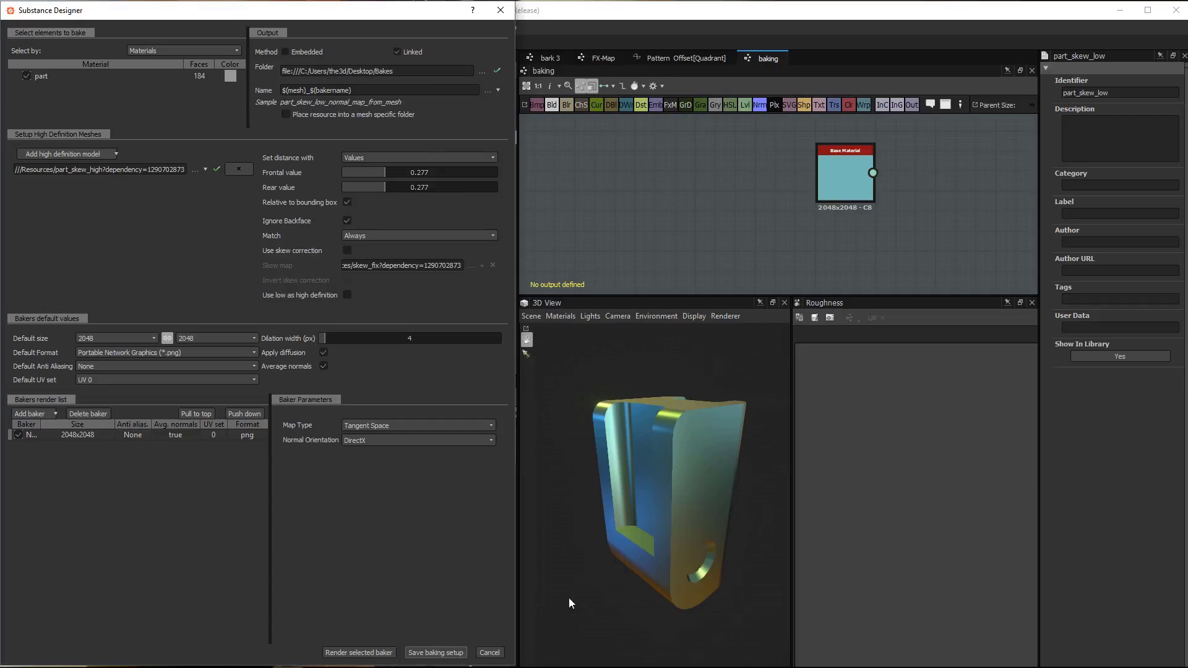
pyautogui.click(489, 653)
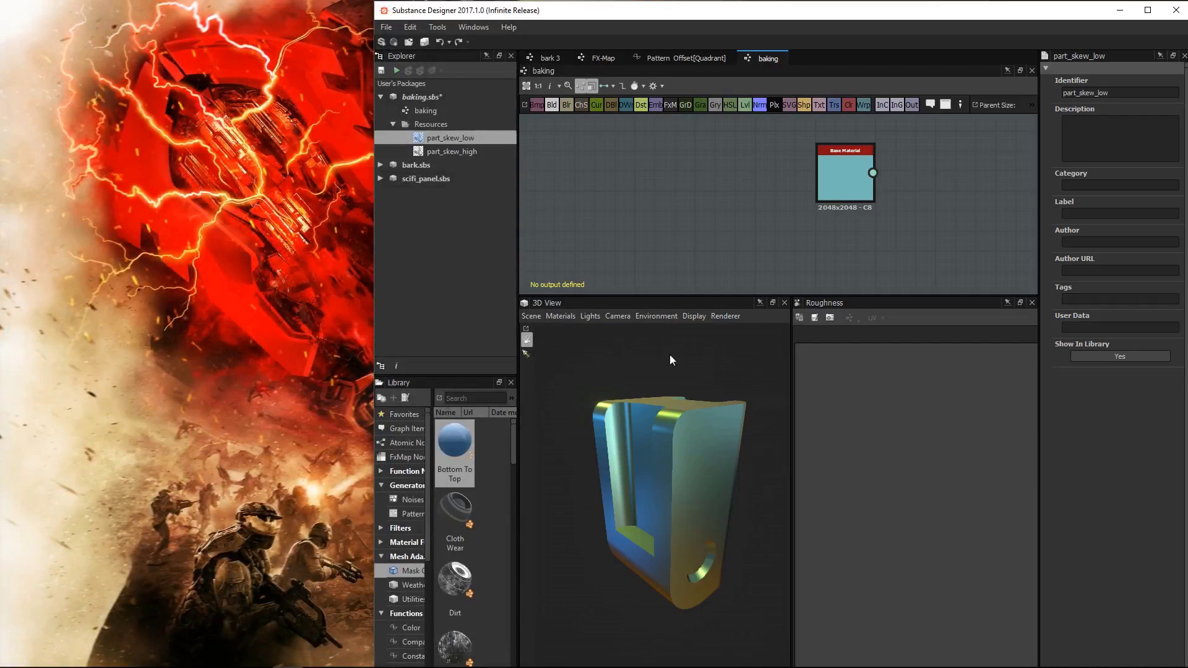
pyautogui.rightClick(449, 135)
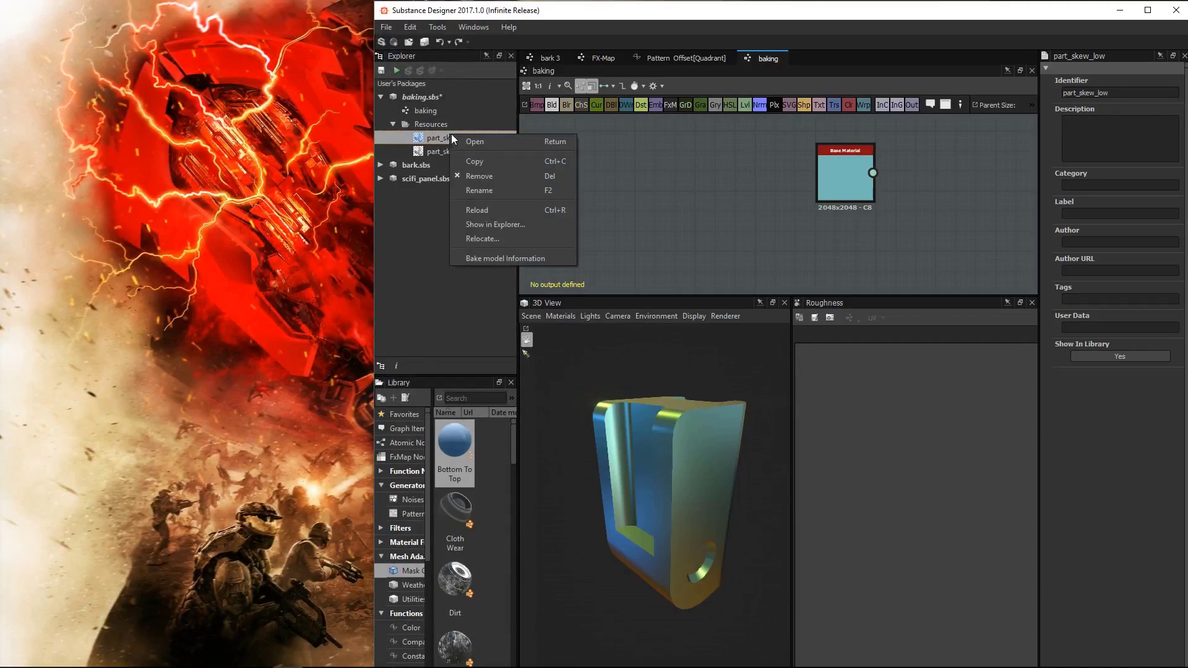
pyautogui.click(474, 257)
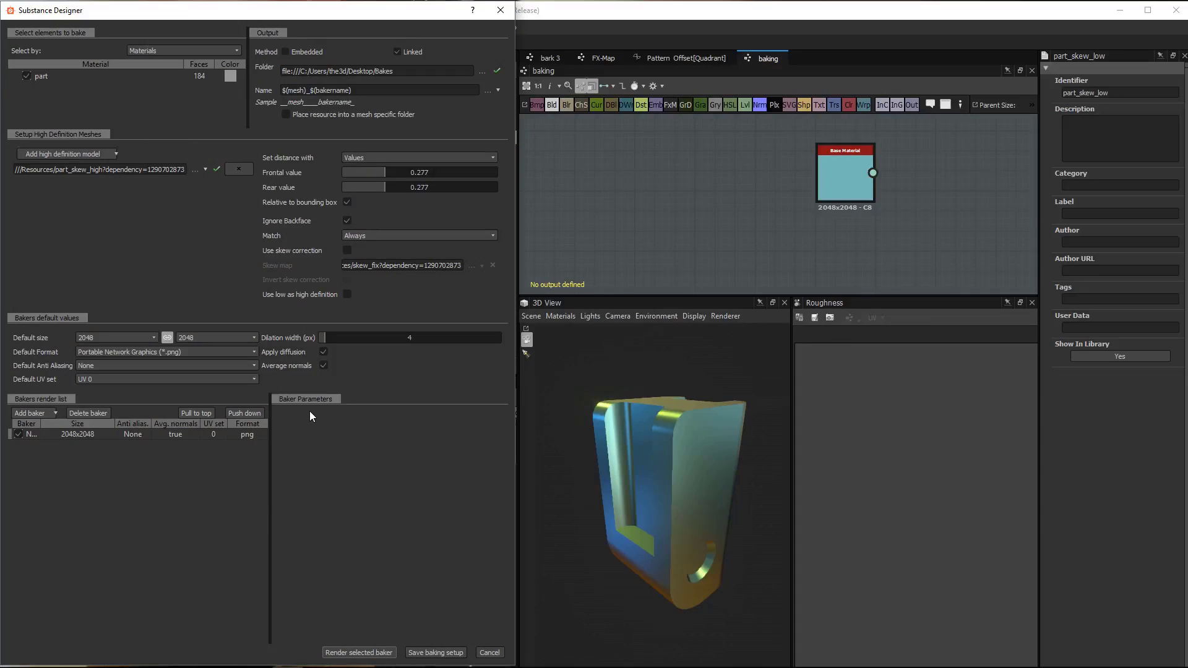
# Narrow the baking window to look at the part in the 3D view, and widen the window again
pyautogui.moveTo(515, 192); pyautogui.dragTo(373, 185)
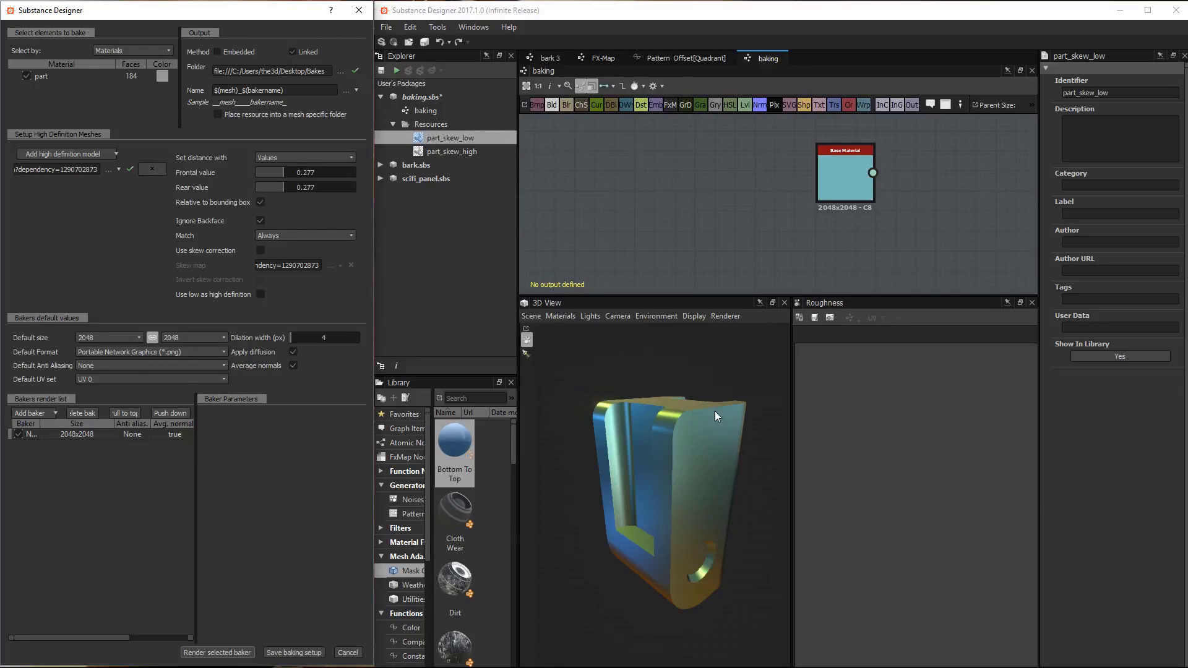
pyautogui.moveTo(714, 411)
pyautogui.mouseDown()
pyautogui.moveTo(720, 397)
pyautogui.moveTo(713, 416)
pyautogui.mouseUp()
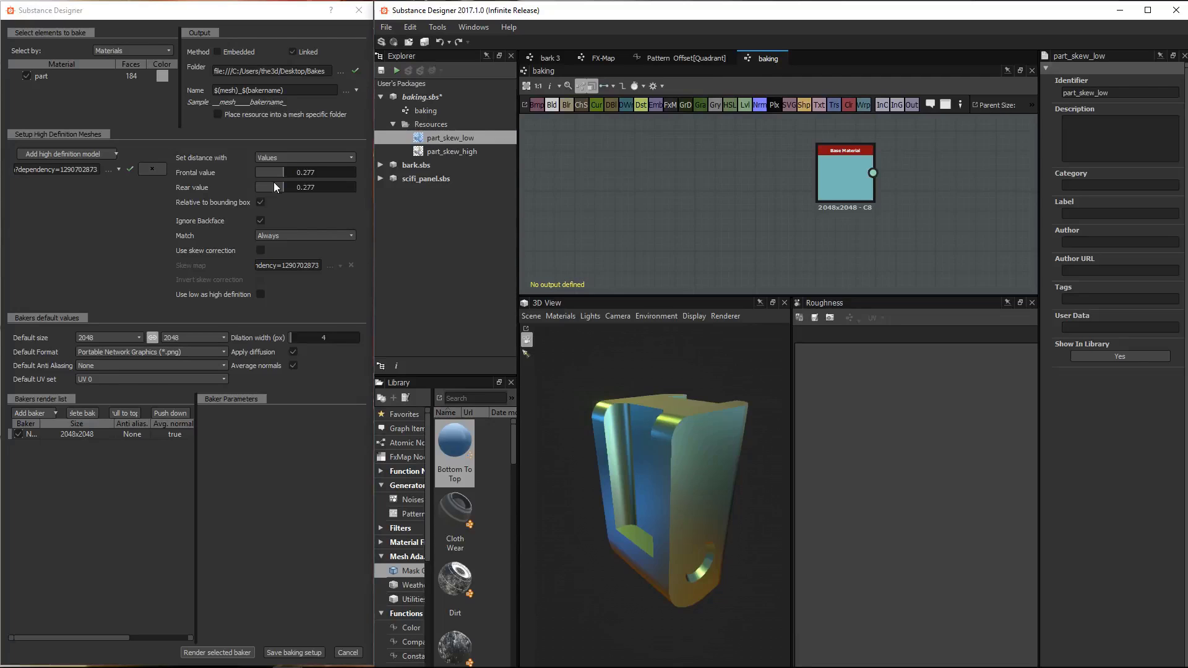
pyautogui.moveTo(372, 238); pyautogui.dragTo(602, 306)
pyautogui.click(320, 294)
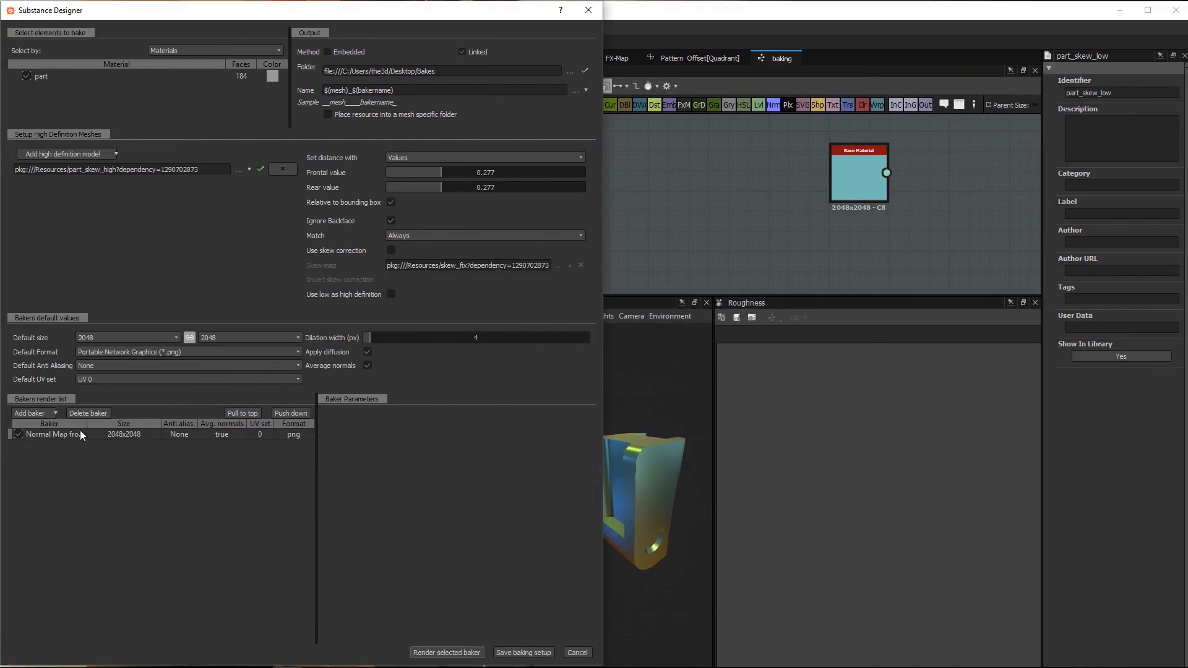
# Add an Ambient Occlusion Map from Mesh baker to the render list
pyautogui.click(43, 414)
pyautogui.click(74, 442)
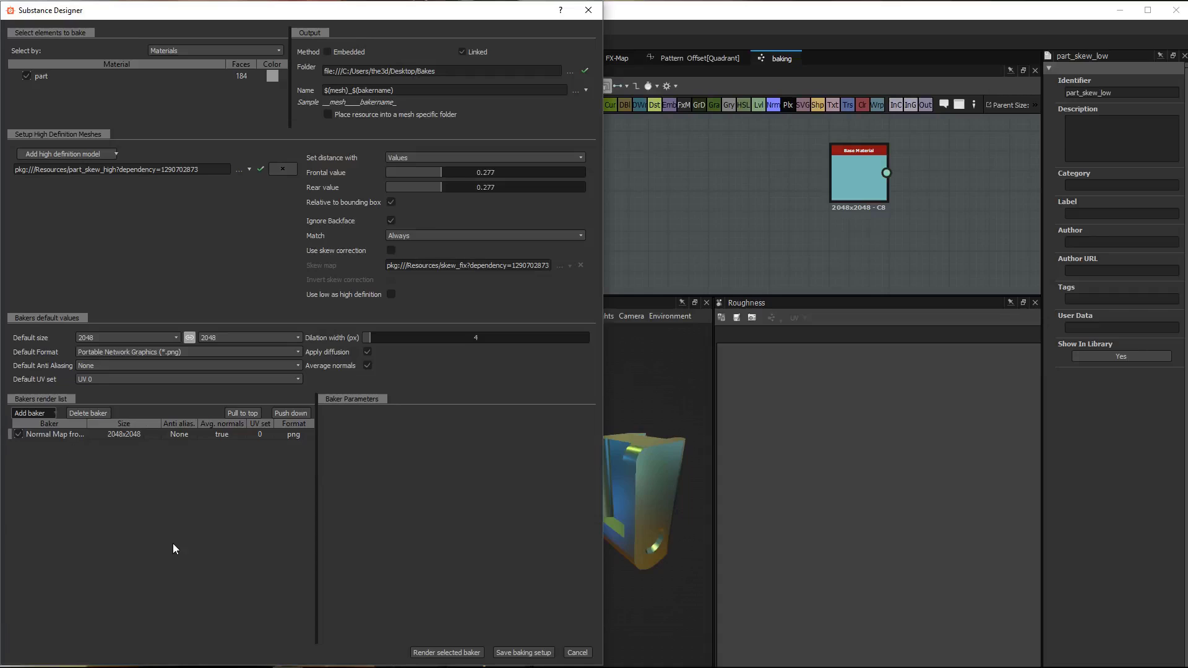
pyautogui.click(32, 413)
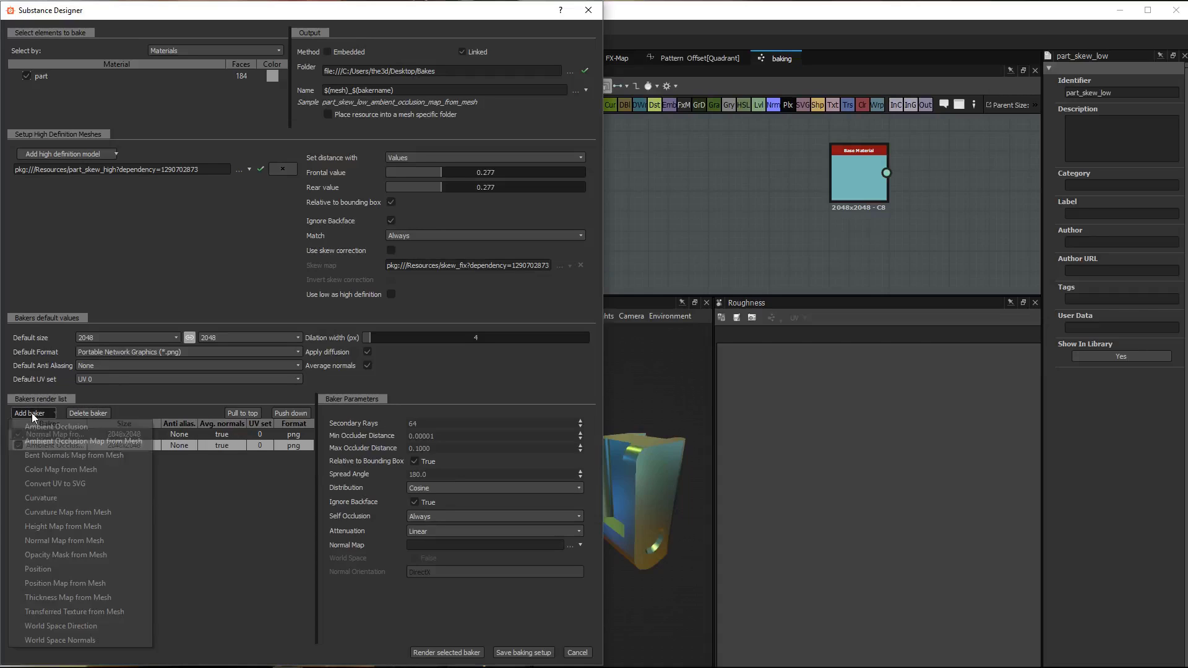
pyautogui.click(38, 569)
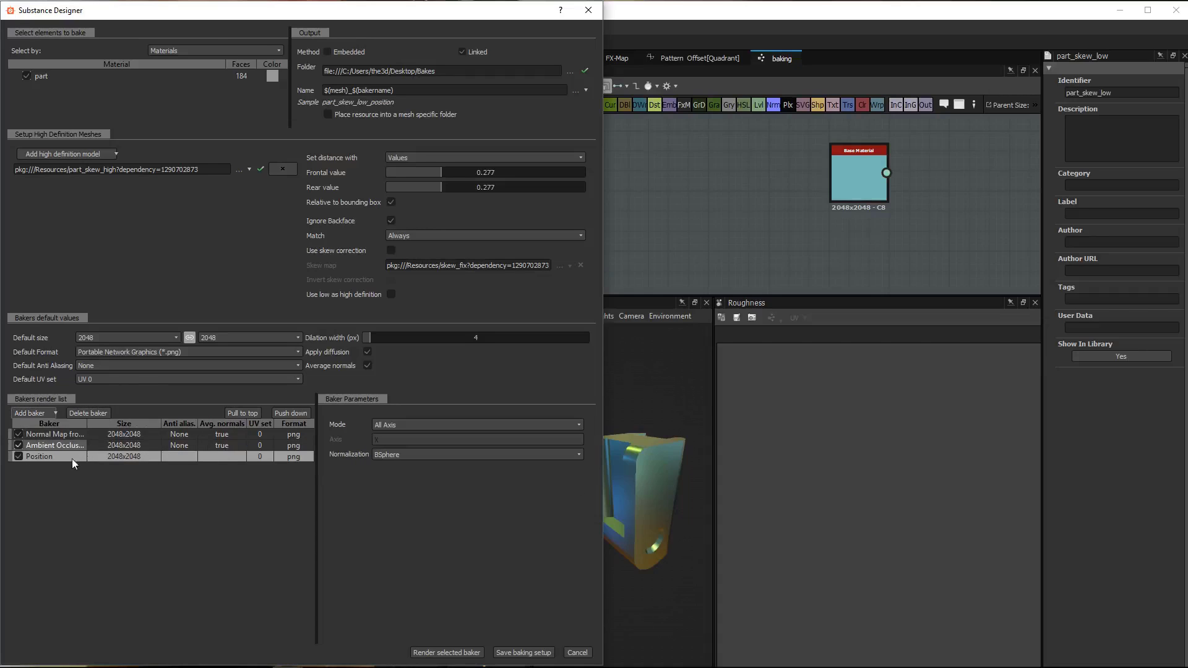
pyautogui.click(93, 413)
# Add a Height Map from Mesh baker to view its parameters, and delete it and the Ambient Occlusion Map from Mesh baker
pyautogui.click(43, 414)
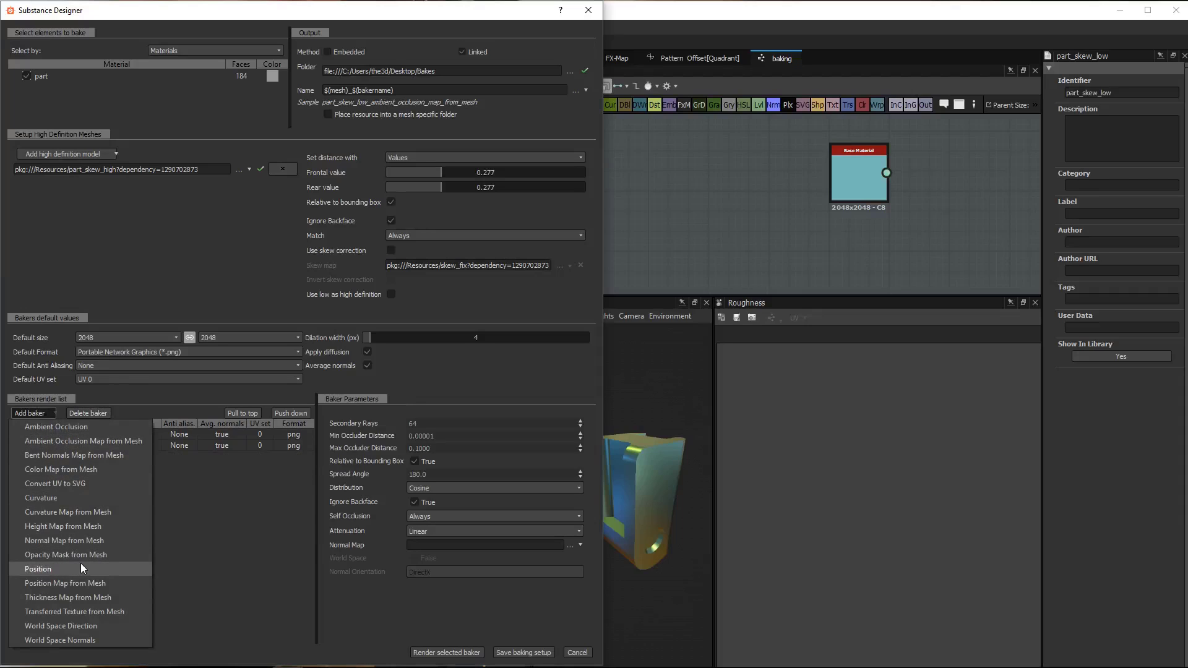
pyautogui.click(79, 526)
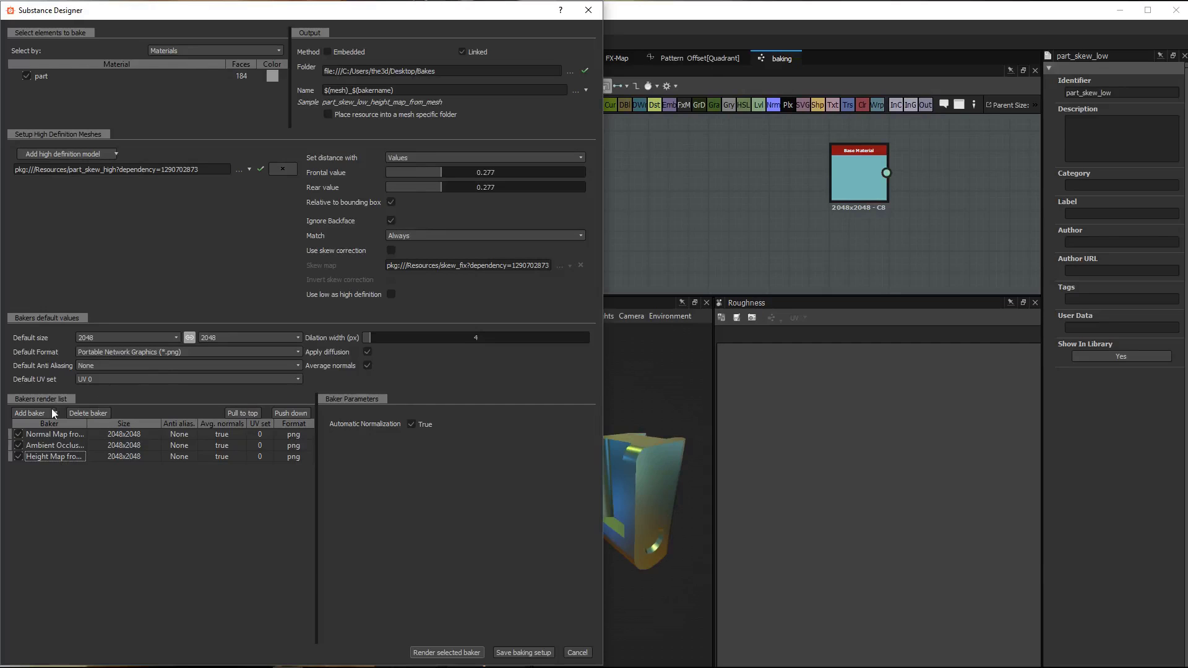
pyautogui.click(43, 457)
pyautogui.click(96, 415)
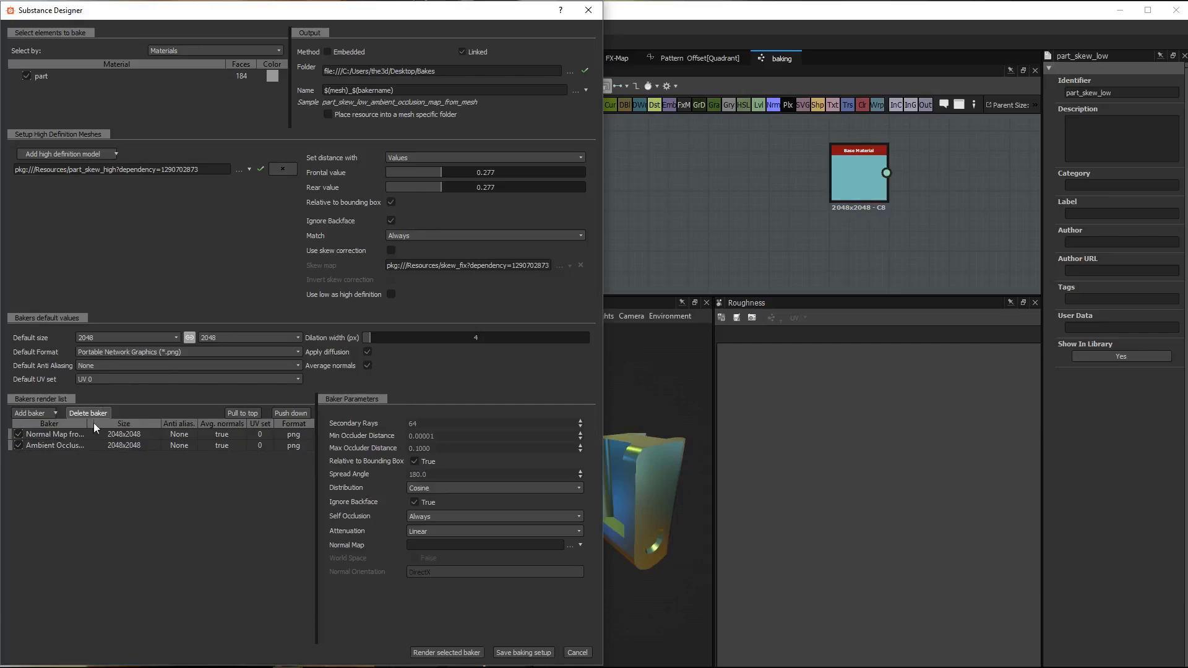
pyautogui.click(96, 415)
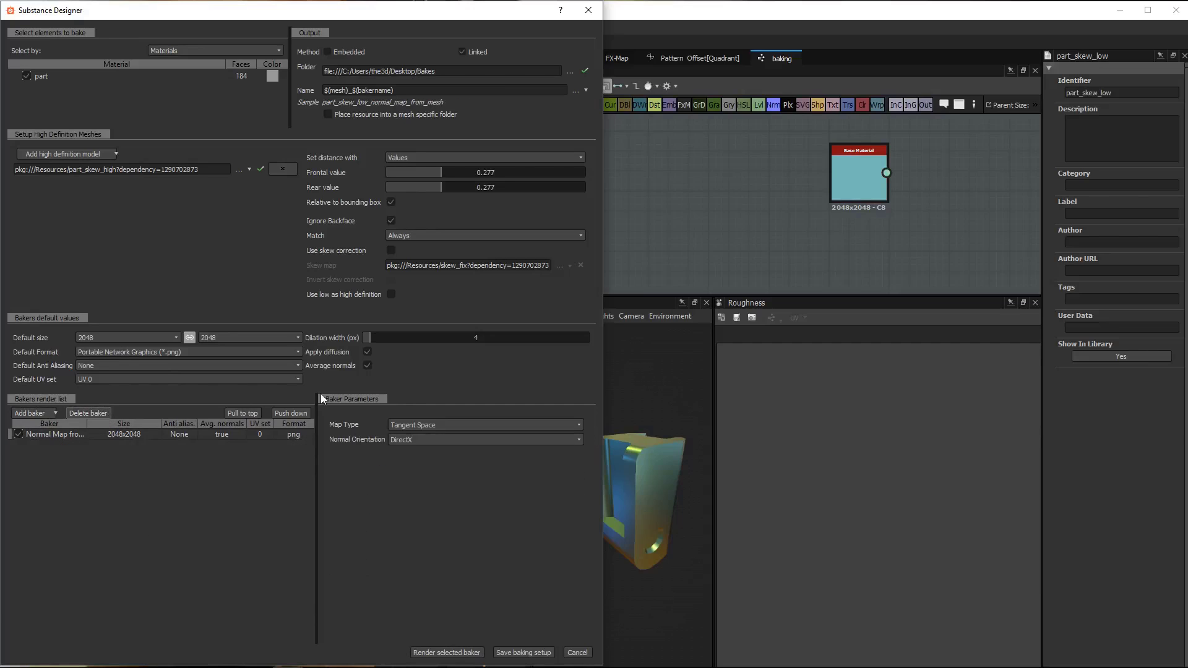
# Narrow the baking window, adjust the render list width and render the Normal Map from Mesh baker for part_skew_low
pyautogui.moveTo(602, 199); pyautogui.dragTo(376, 200)
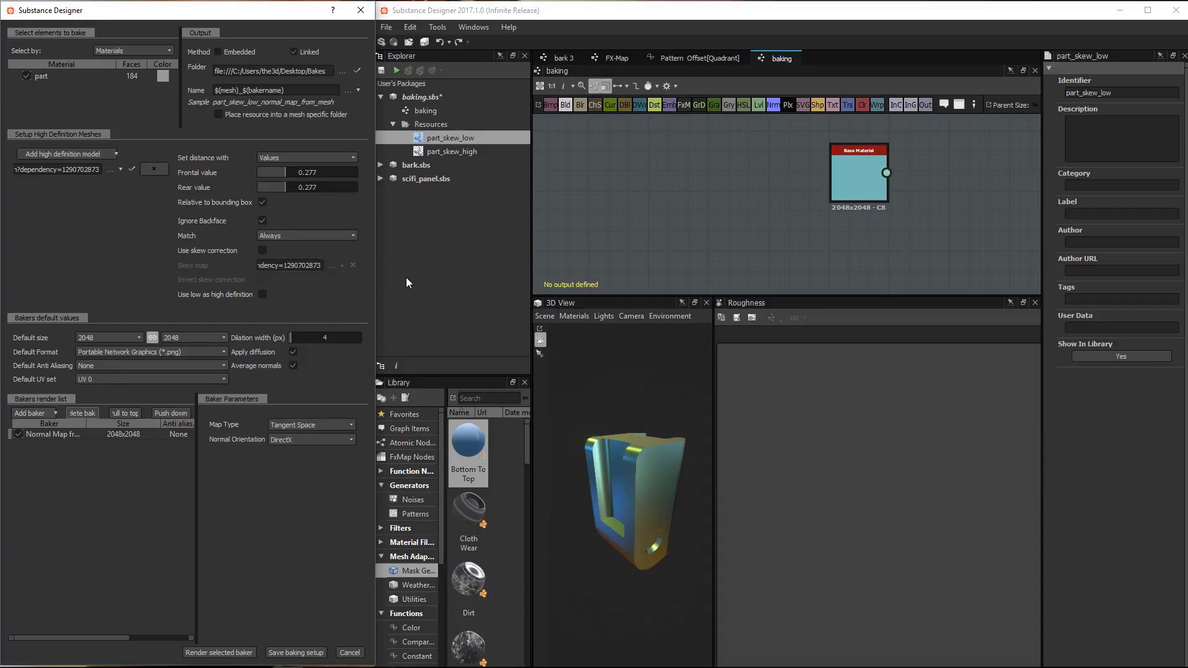
pyautogui.moveTo(375, 284); pyautogui.dragTo(413, 291)
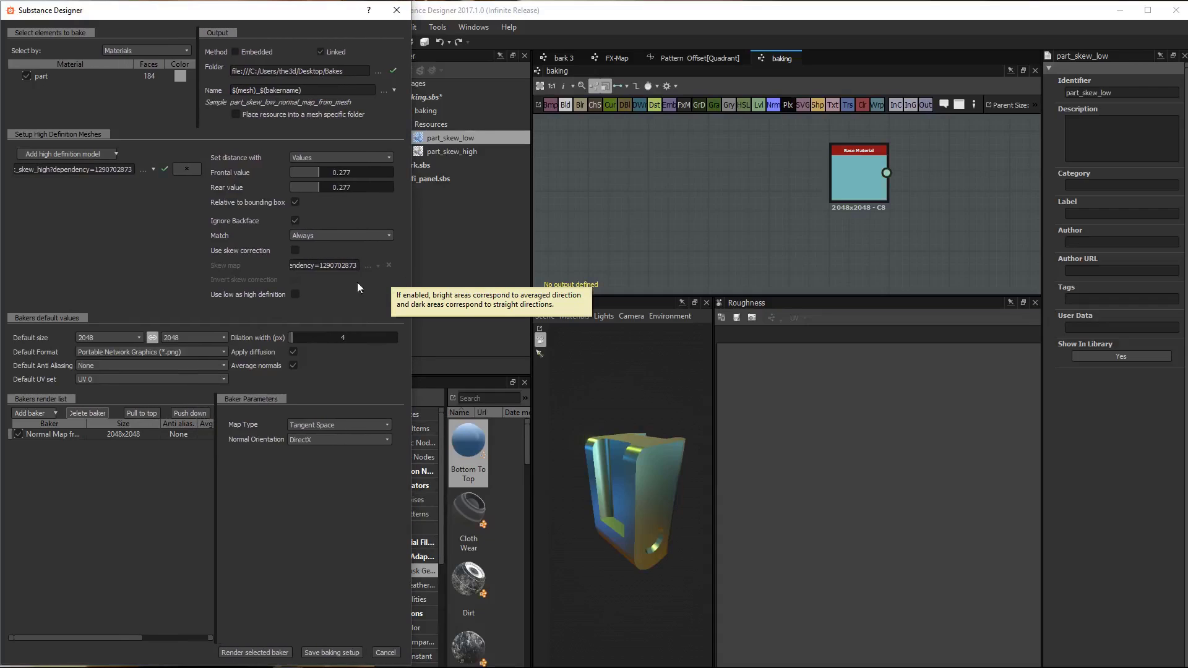
pyautogui.moveTo(216, 473); pyautogui.dragTo(276, 480)
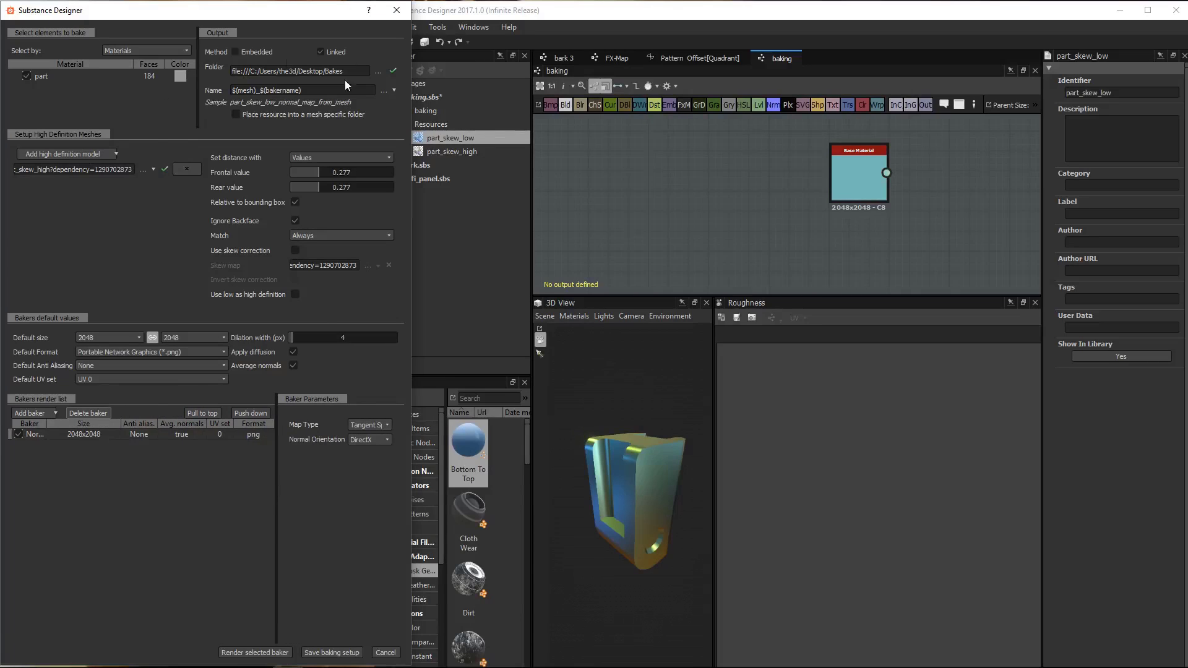
pyautogui.click(255, 652)
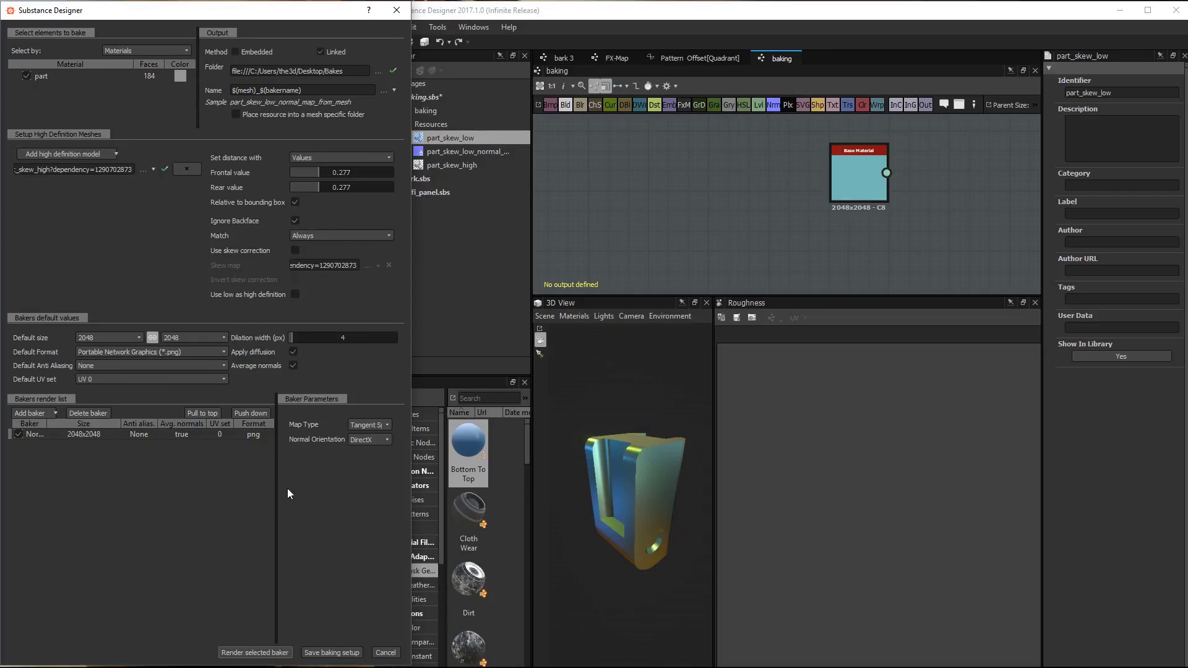
pyautogui.moveTo(278, 485); pyautogui.dragTo(307, 488)
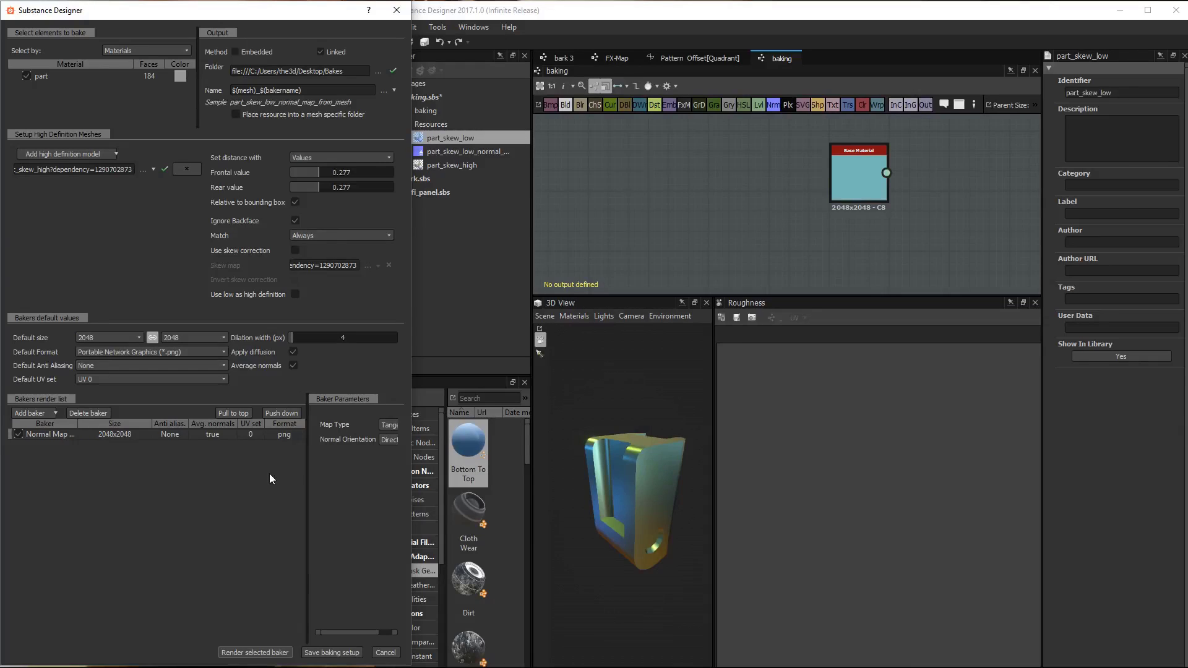
# Open the project preferences and look through the baking settings for resource names and submesh name filters
pyautogui.click(680, 195)
pyautogui.click(440, 26)
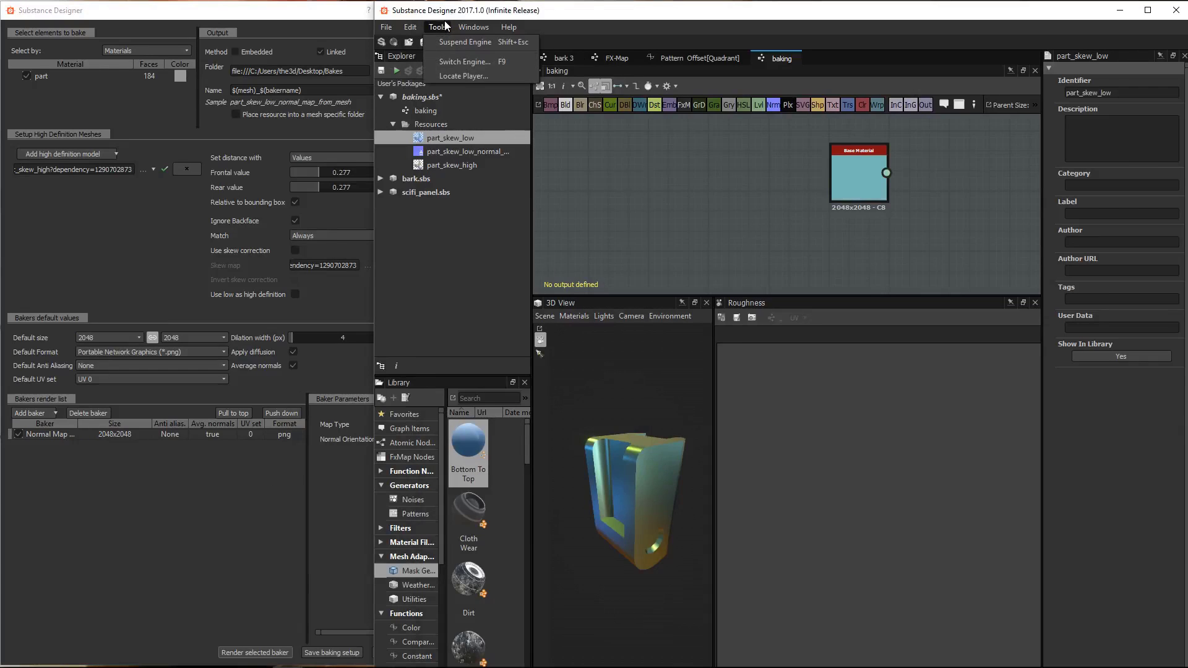
pyautogui.click(416, 24)
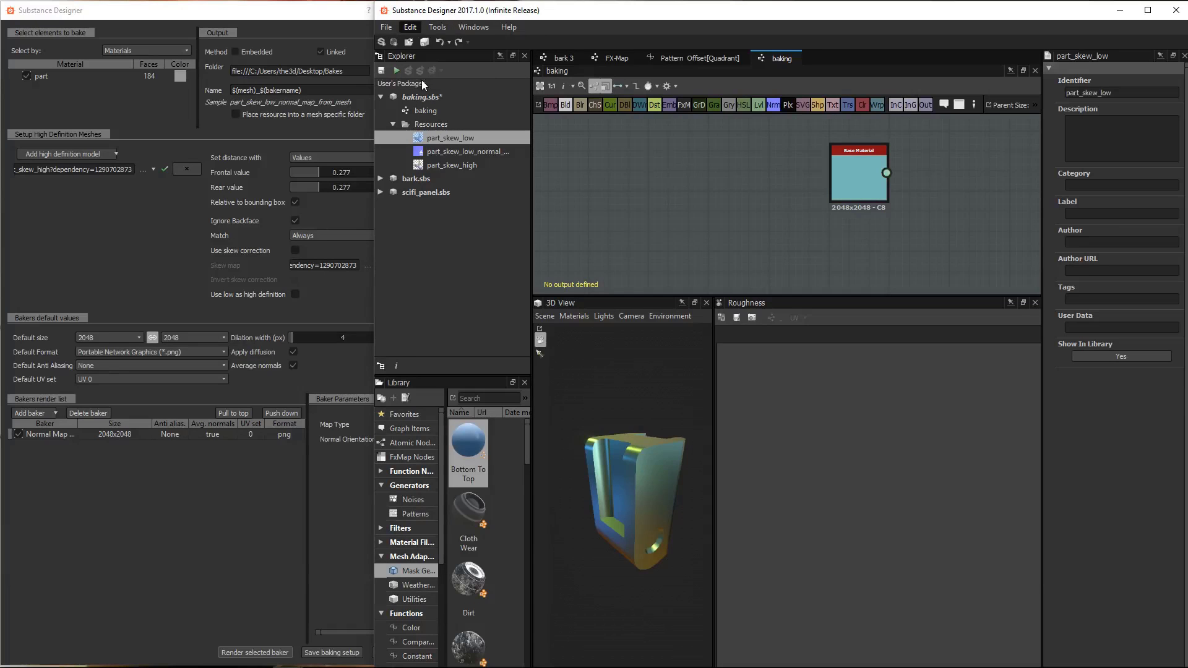
pyautogui.click(422, 79)
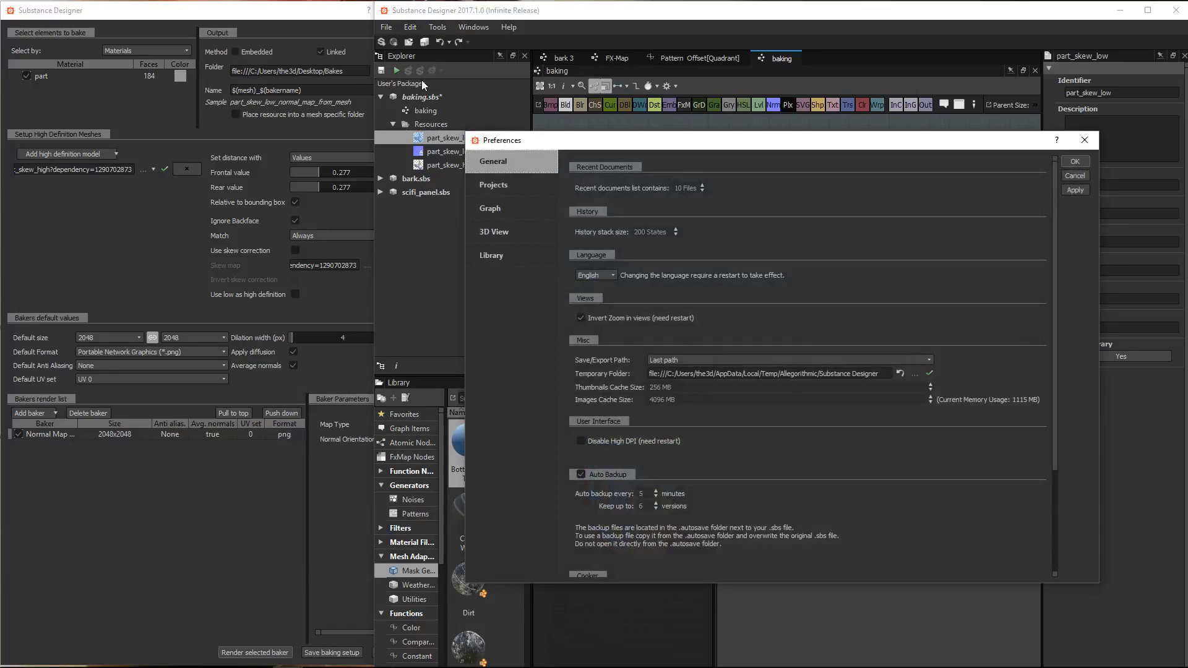
pyautogui.click(493, 187)
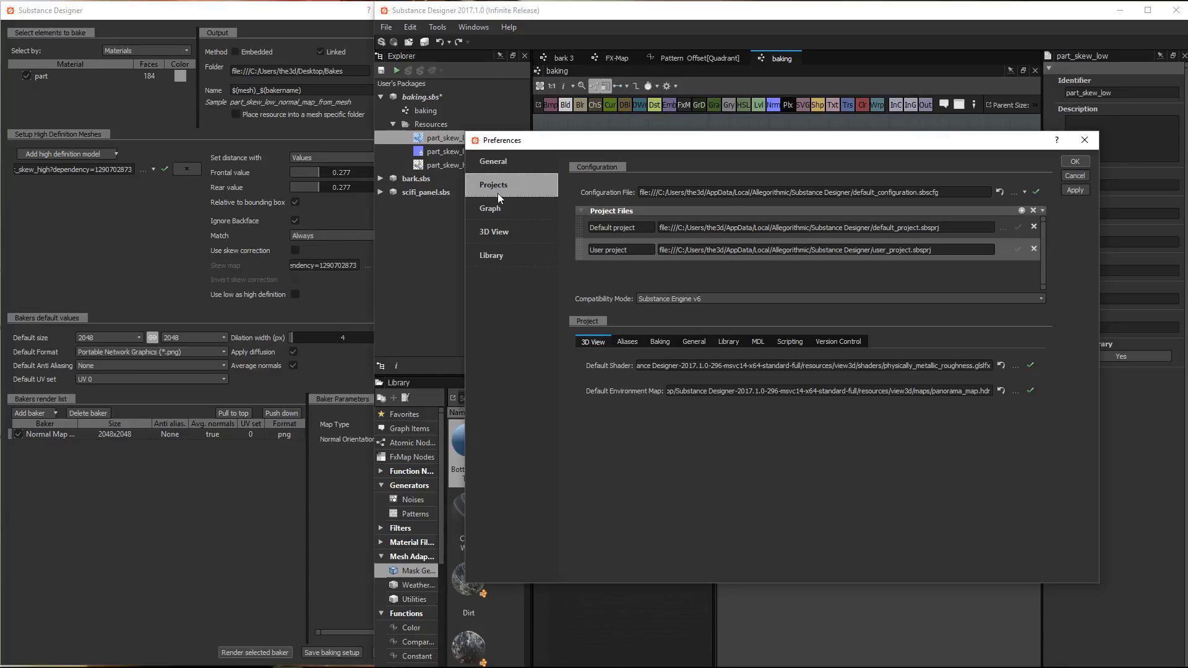
pyautogui.click(659, 343)
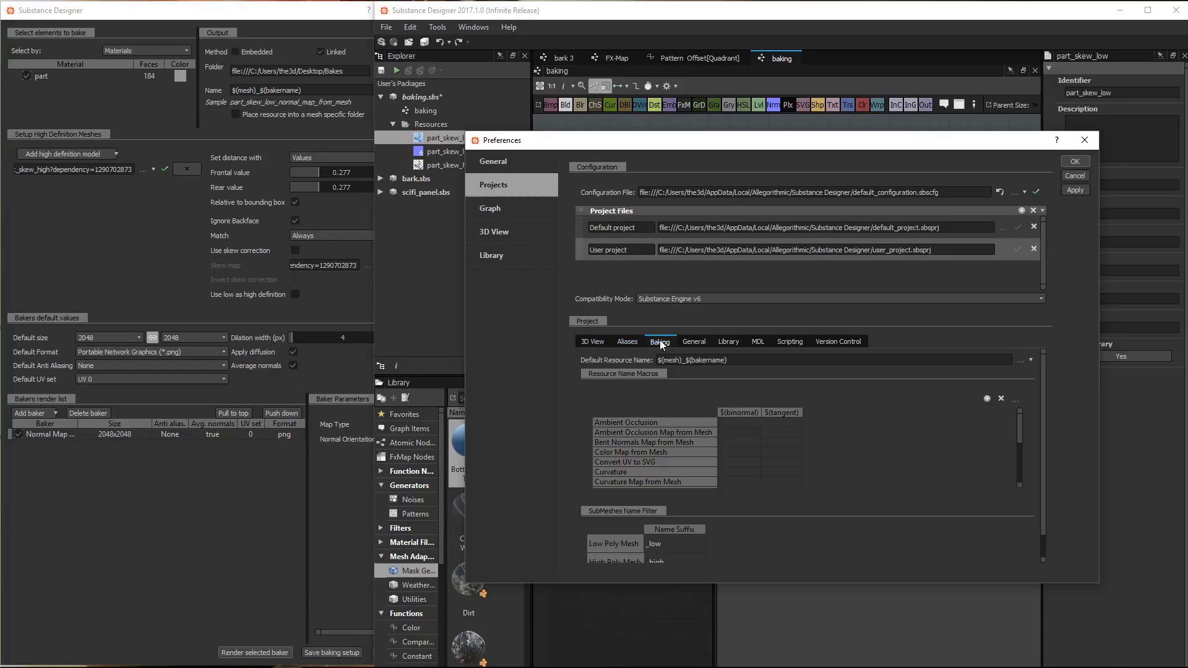
pyautogui.click(638, 339)
pyautogui.click(653, 341)
pyautogui.moveTo(1041, 478); pyautogui.dragTo(1031, 368)
# Set the PNG image format's compression to None in the project's general preferences and accept the change
pyautogui.click(721, 342)
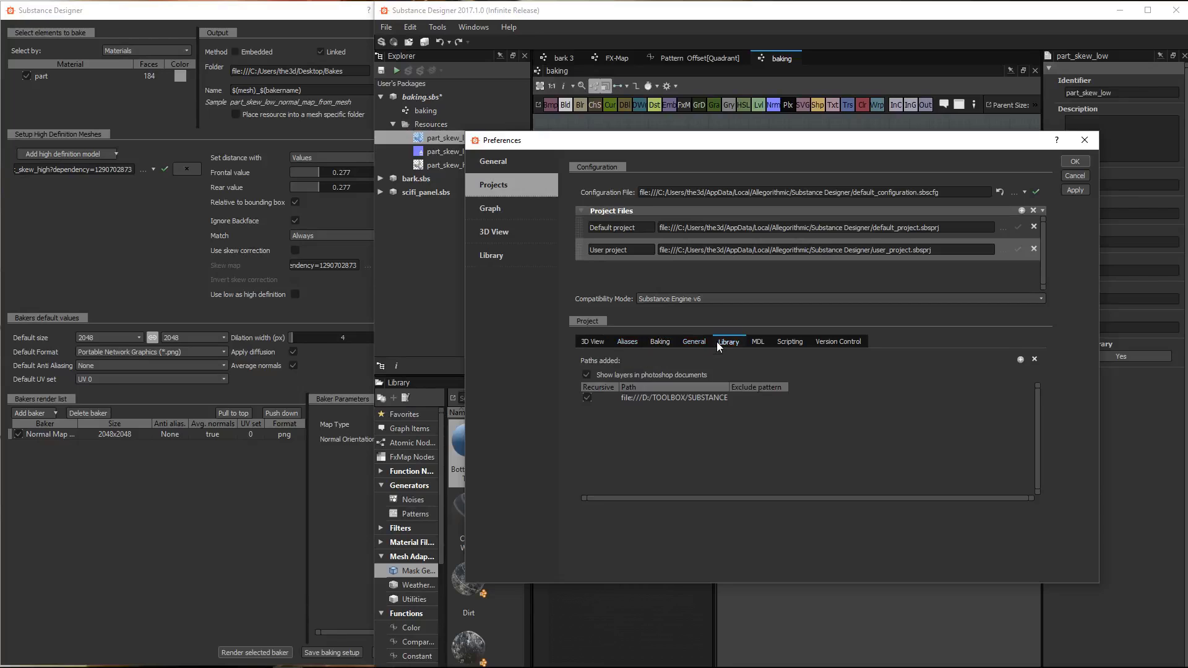
pyautogui.click(691, 344)
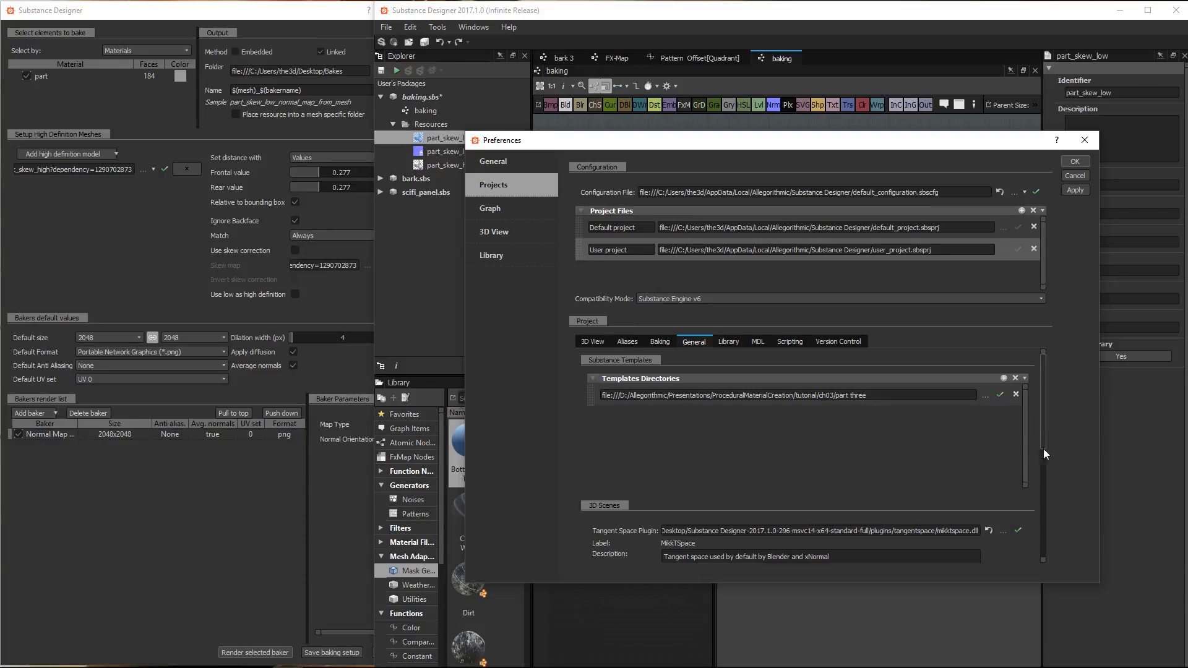
pyautogui.moveTo(1043, 448); pyautogui.dragTo(1044, 573)
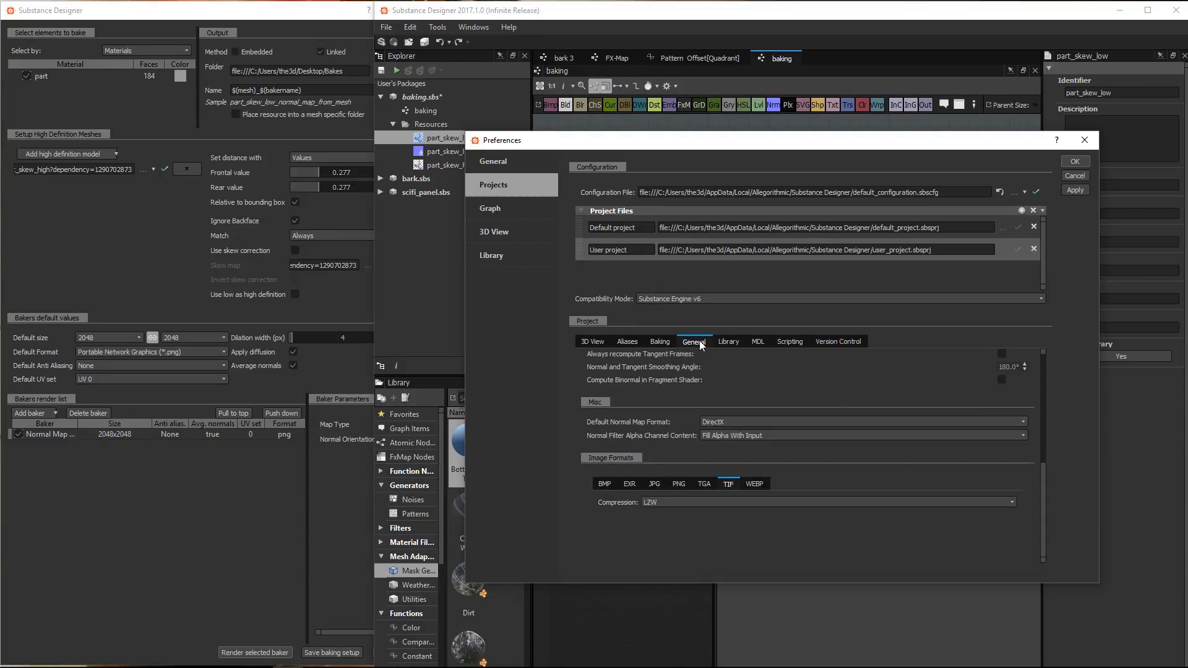
pyautogui.click(679, 485)
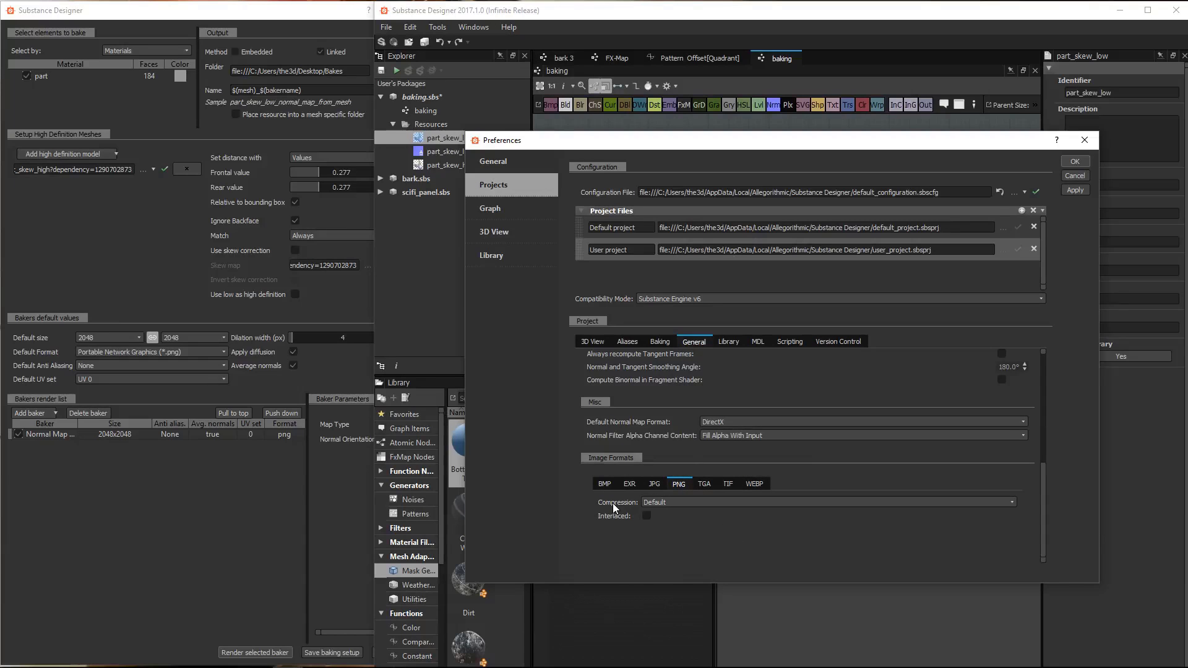
pyautogui.click(690, 504)
pyautogui.click(655, 537)
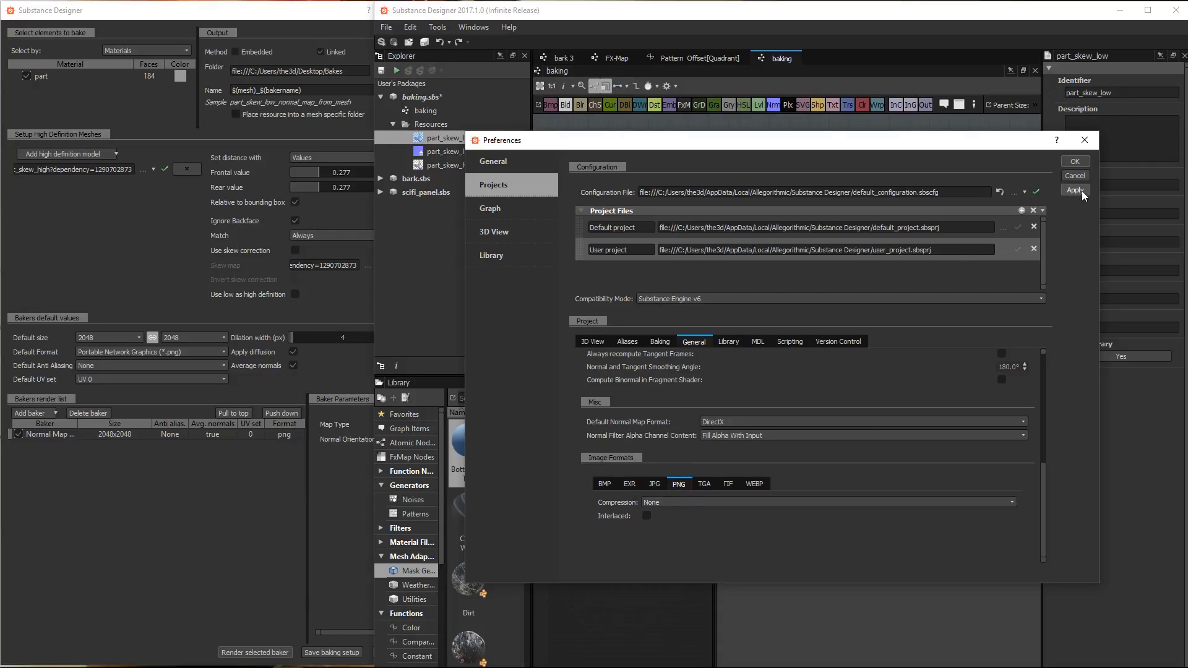
pyautogui.click(1082, 163)
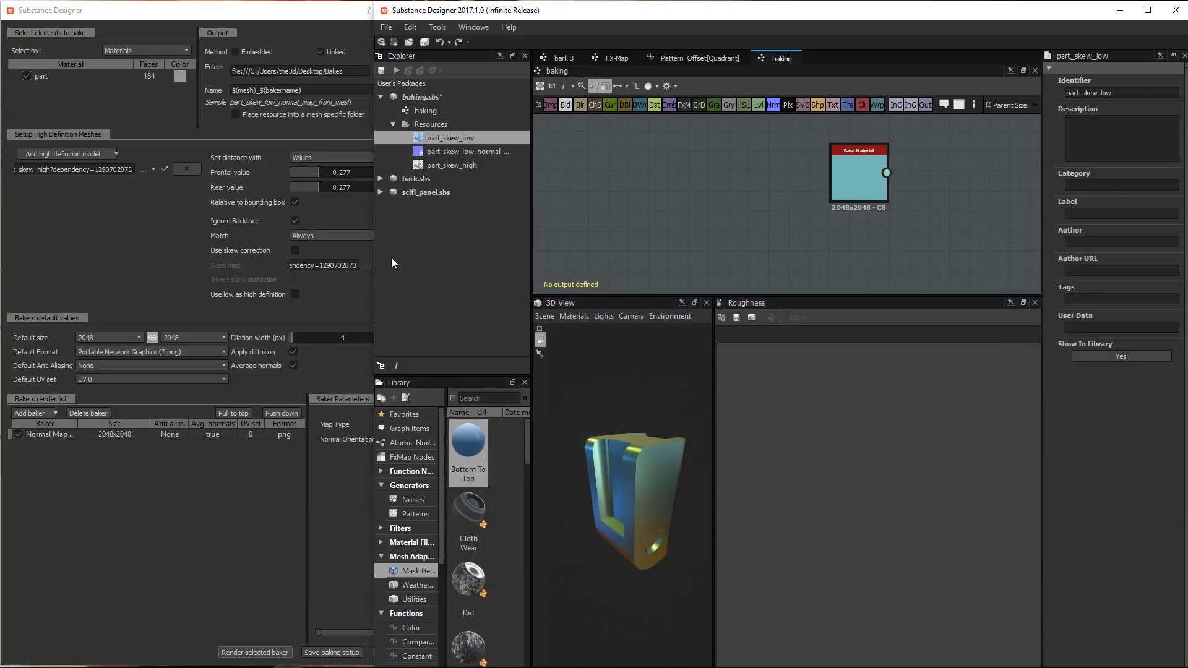
# Widen the main window across the baking window and enlarge the 3D view
pyautogui.moveTo(374, 248); pyautogui.dragTo(217, 247)
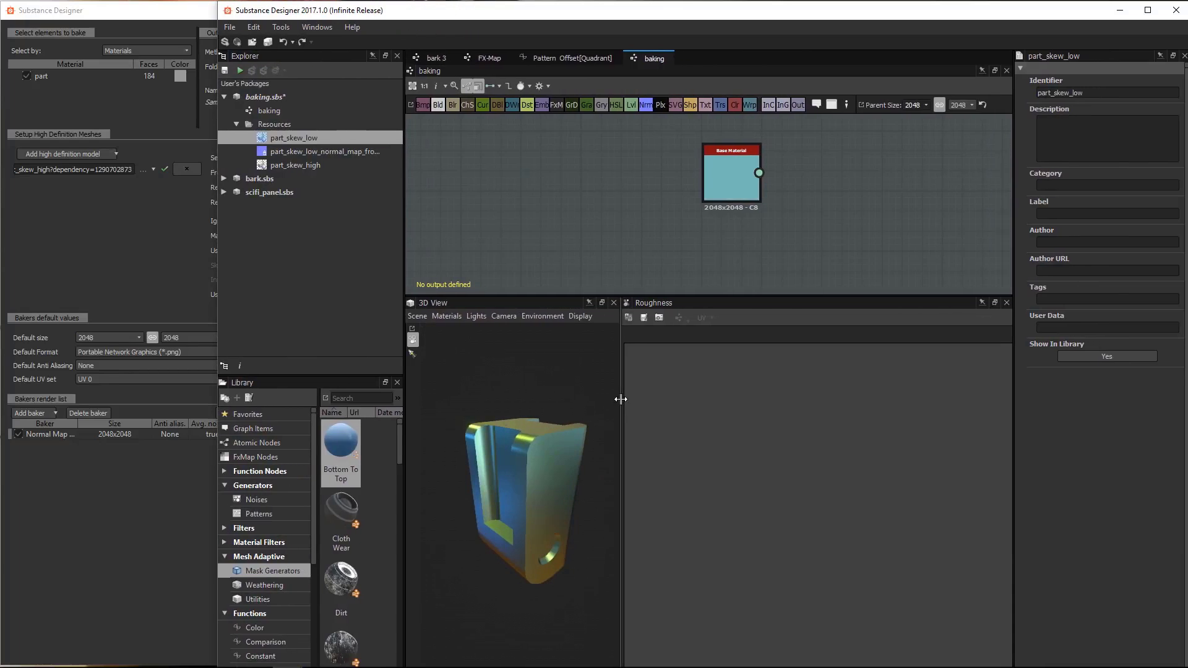
pyautogui.moveTo(620, 399); pyautogui.dragTo(723, 402)
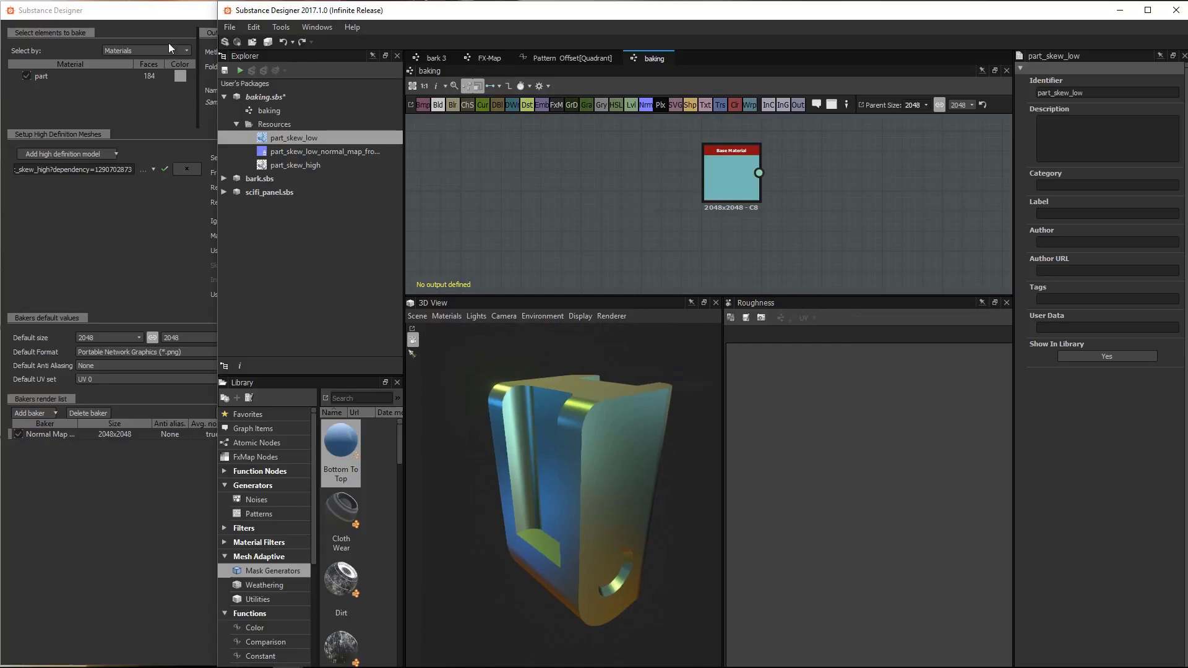
pyautogui.click(112, 16)
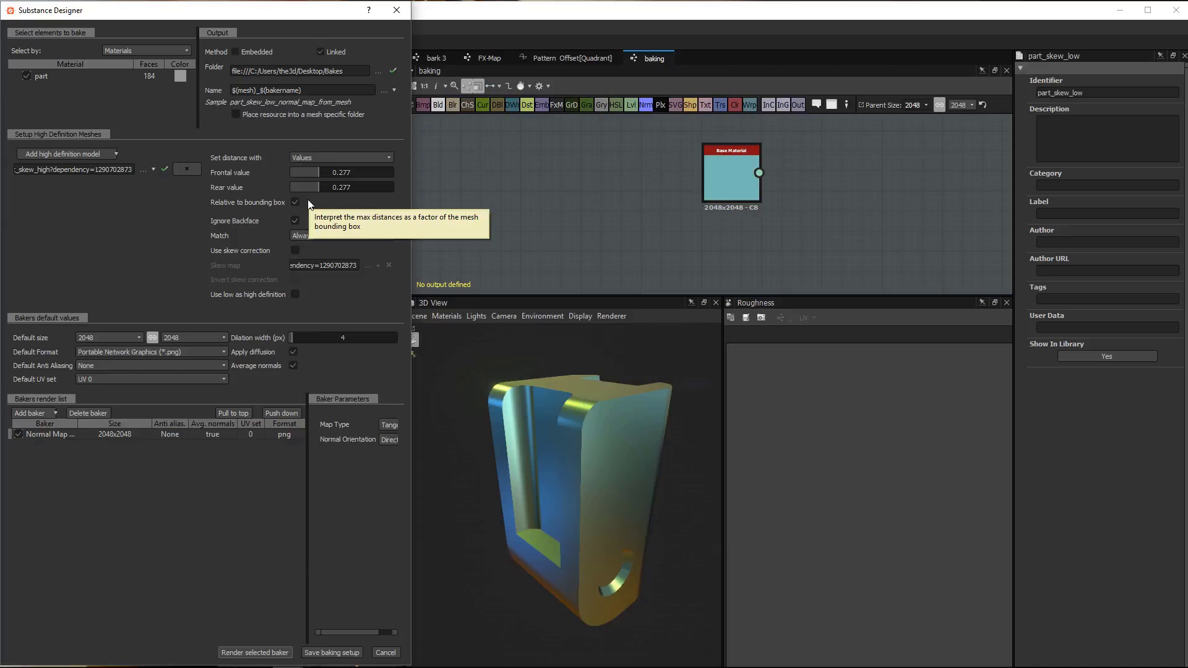
pyautogui.click(621, 186)
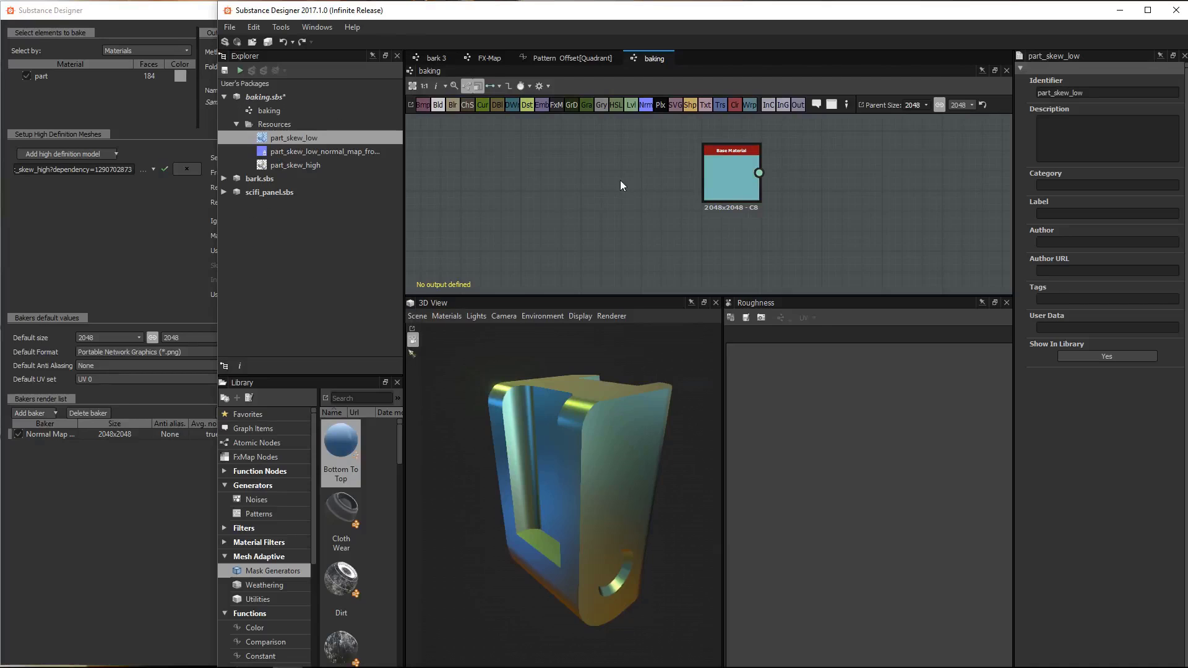
pyautogui.click(76, 223)
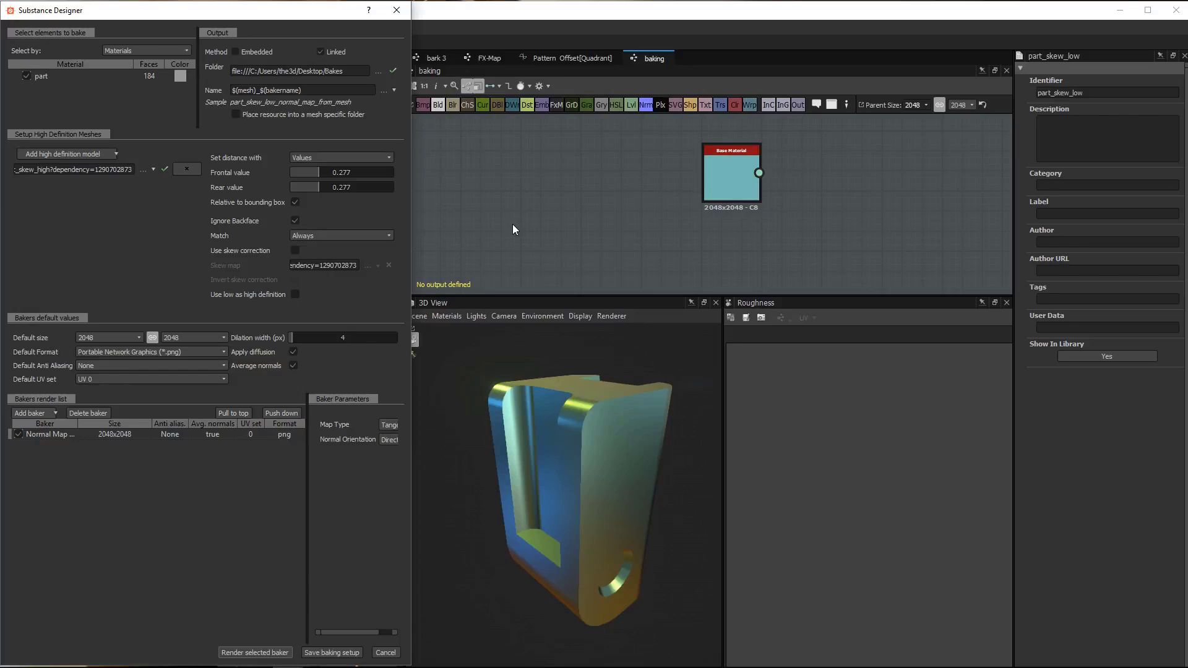
pyautogui.click(624, 193)
pyautogui.click(147, 266)
pyautogui.click(538, 226)
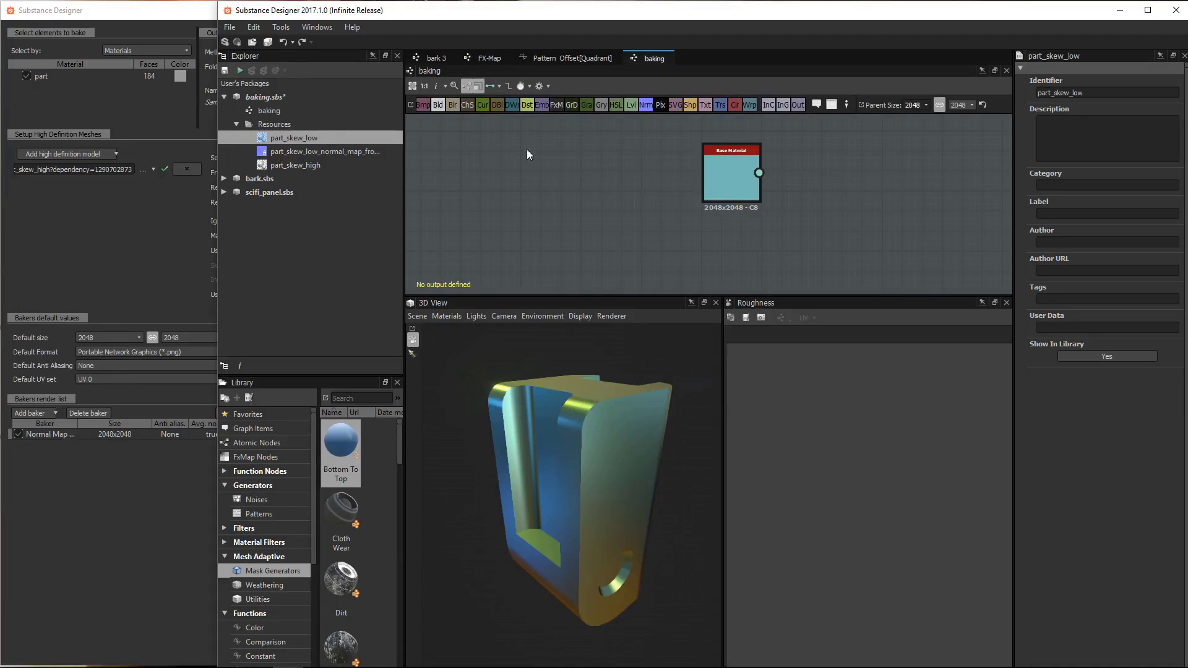
# Open the baked part_skew_low normal map in the 2D view and view the whole texture
pyautogui.click(264, 155)
pyautogui.doubleClick(264, 156)
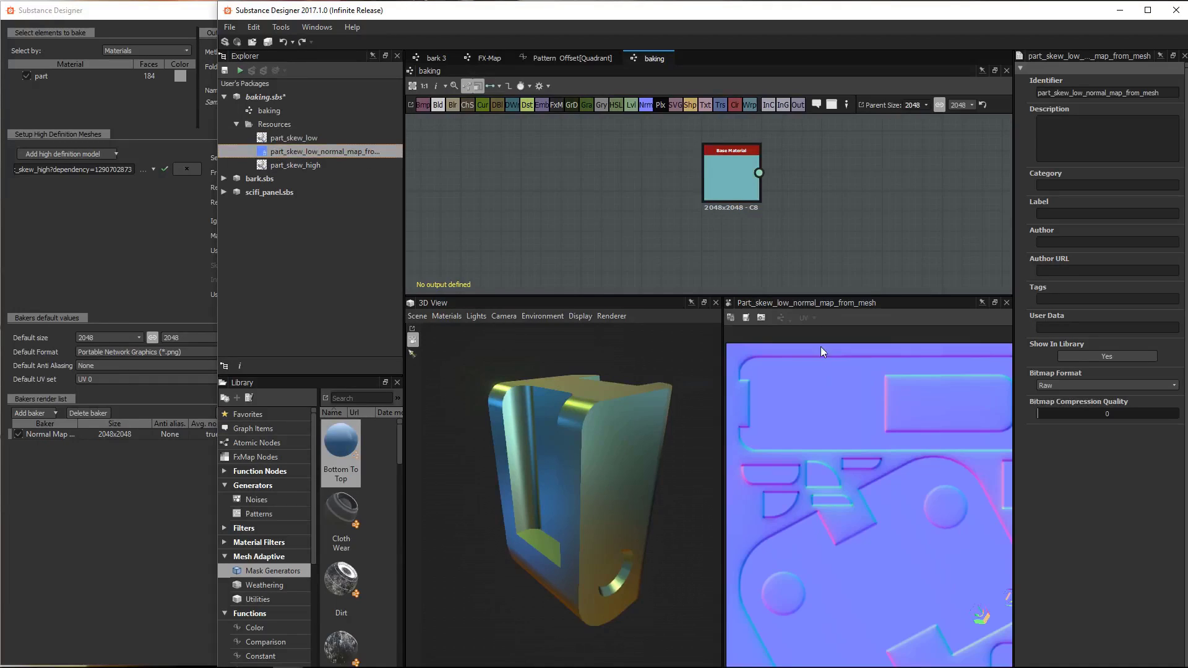
pyautogui.scroll(-3, 829, 488)
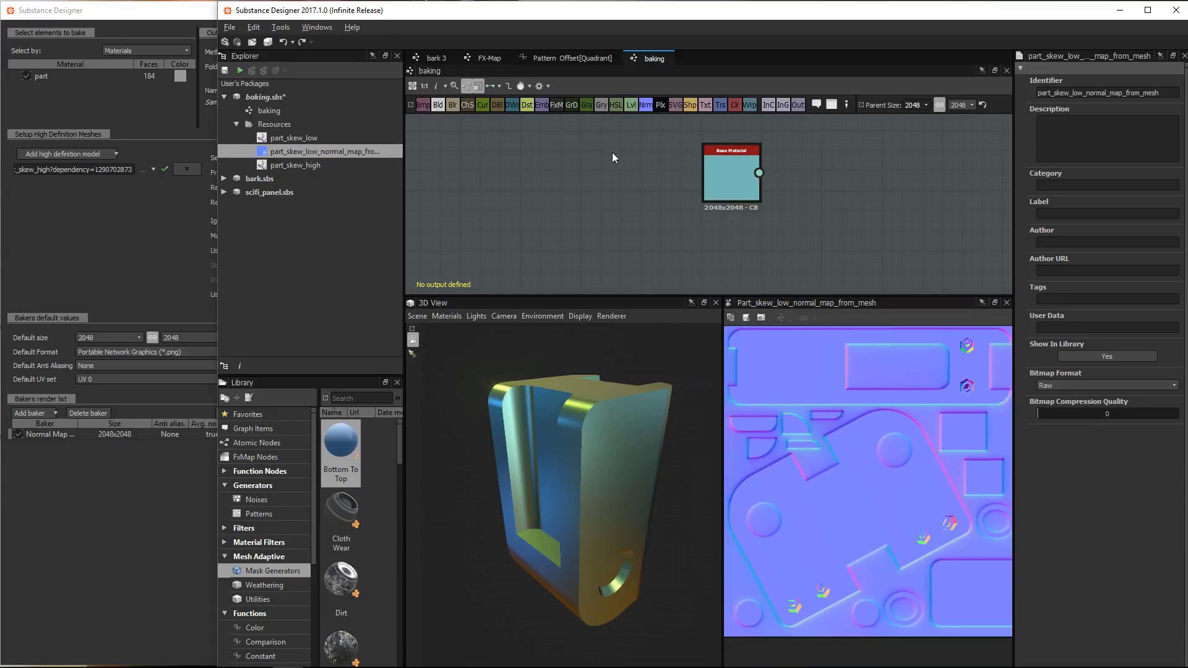
# Display the part_skew_high mesh in the 3D view and examine the bolts on its top and side faces
pyautogui.click(265, 168)
pyautogui.doubleClick(264, 165)
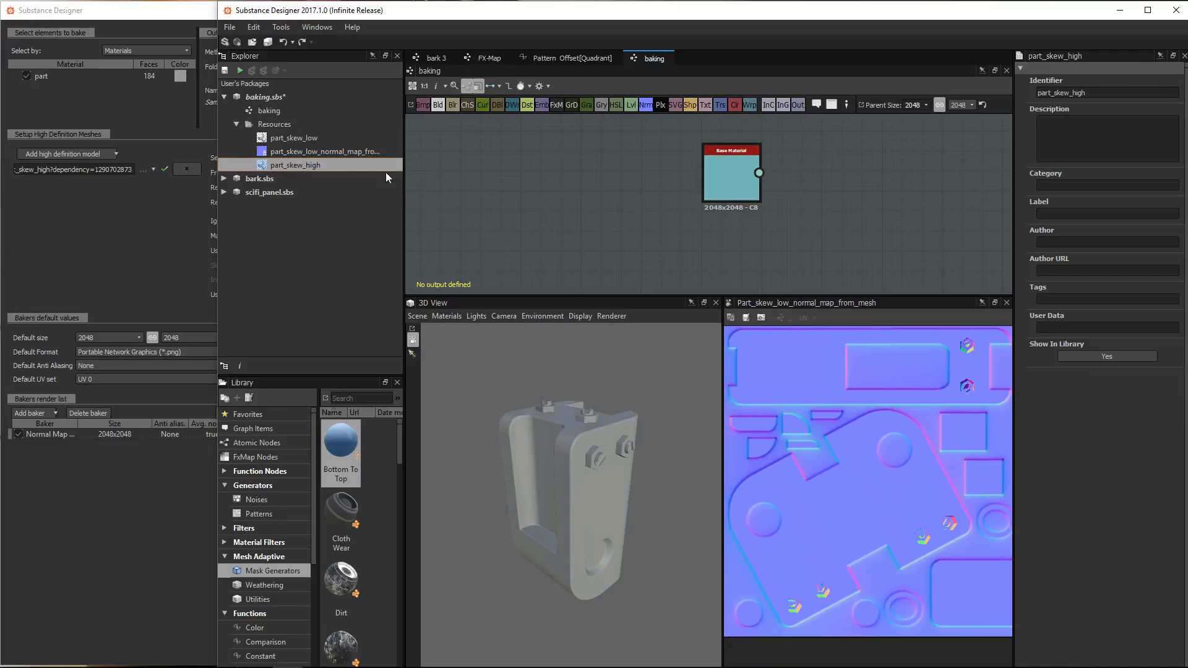
pyautogui.moveTo(631, 509); pyautogui.dragTo(600, 481)
pyautogui.moveTo(644, 396); pyautogui.dragTo(663, 582, button='right')
pyautogui.moveTo(645, 380); pyautogui.dragTo(586, 438)
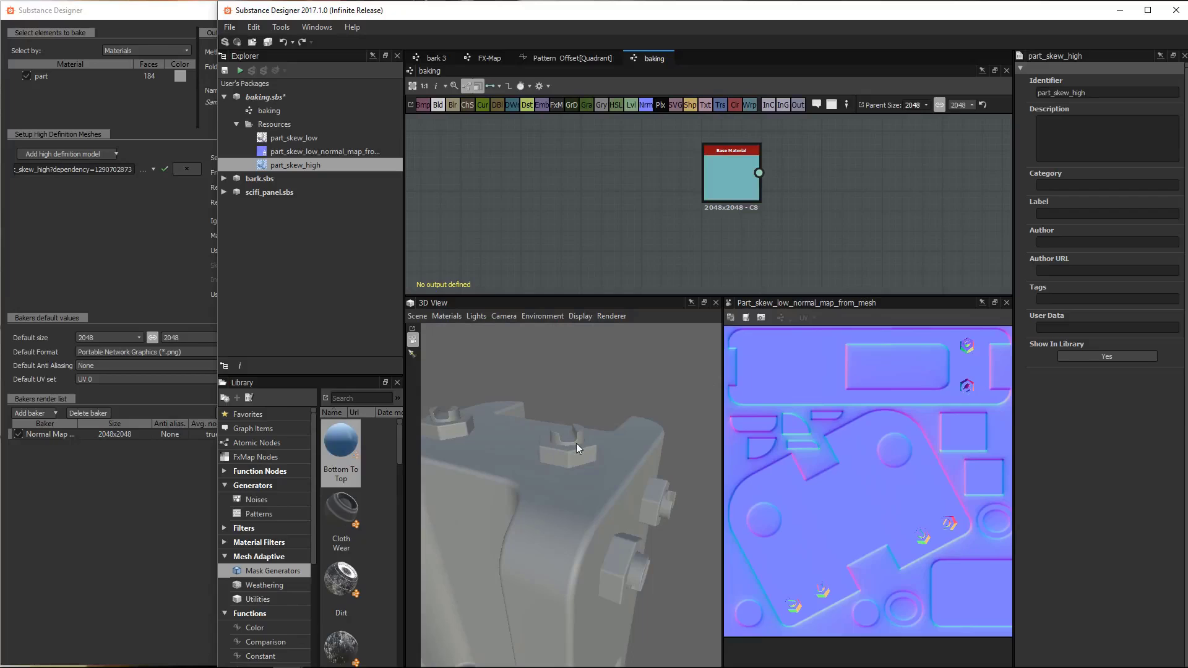
pyautogui.moveTo(593, 460); pyautogui.dragTo(651, 482)
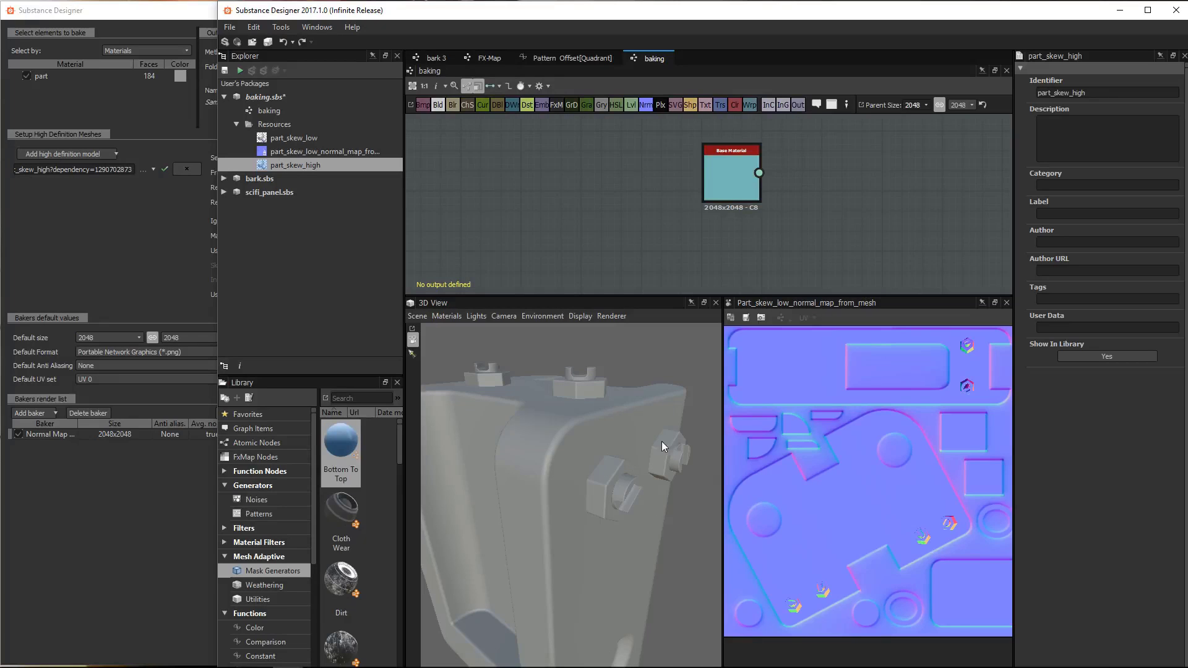
pyautogui.moveTo(633, 489); pyautogui.dragTo(571, 461)
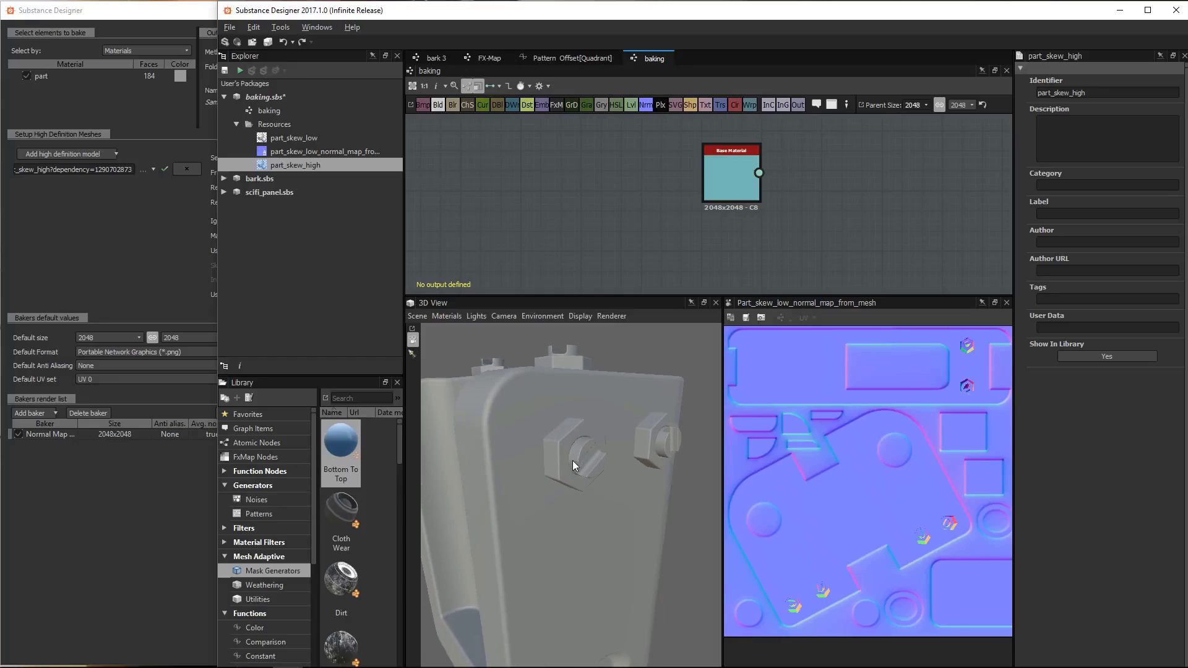
# Display the part_skew_low mesh in the 3D view and look at its top and side faces
pyautogui.click(272, 139)
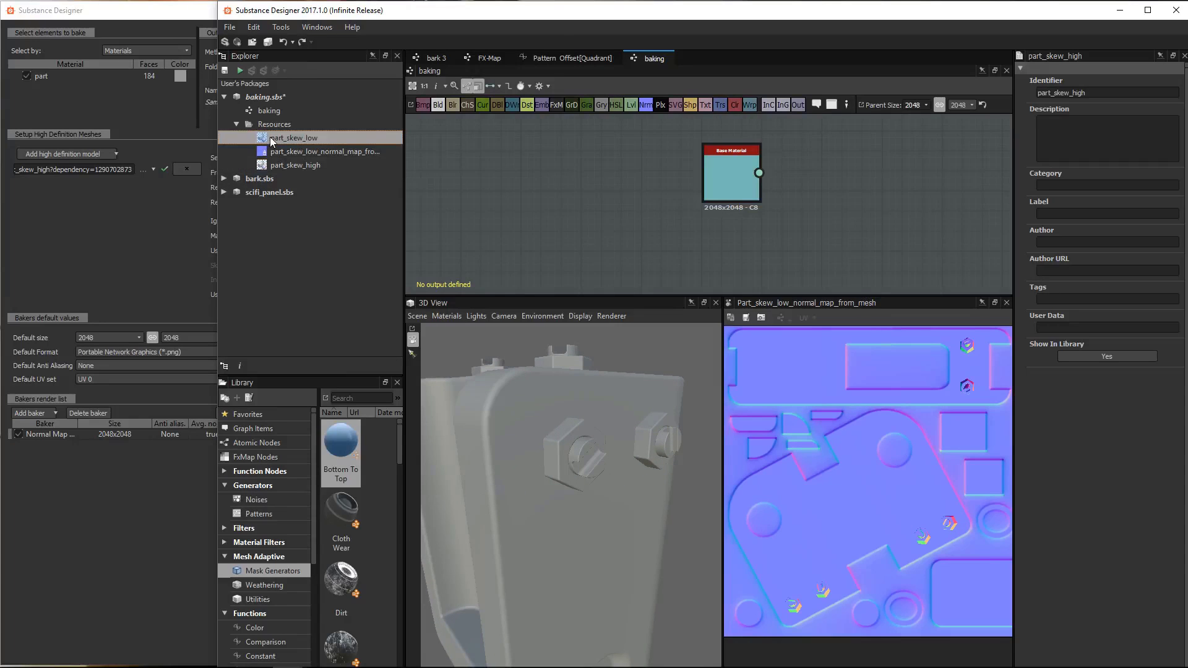
pyautogui.doubleClick(273, 139)
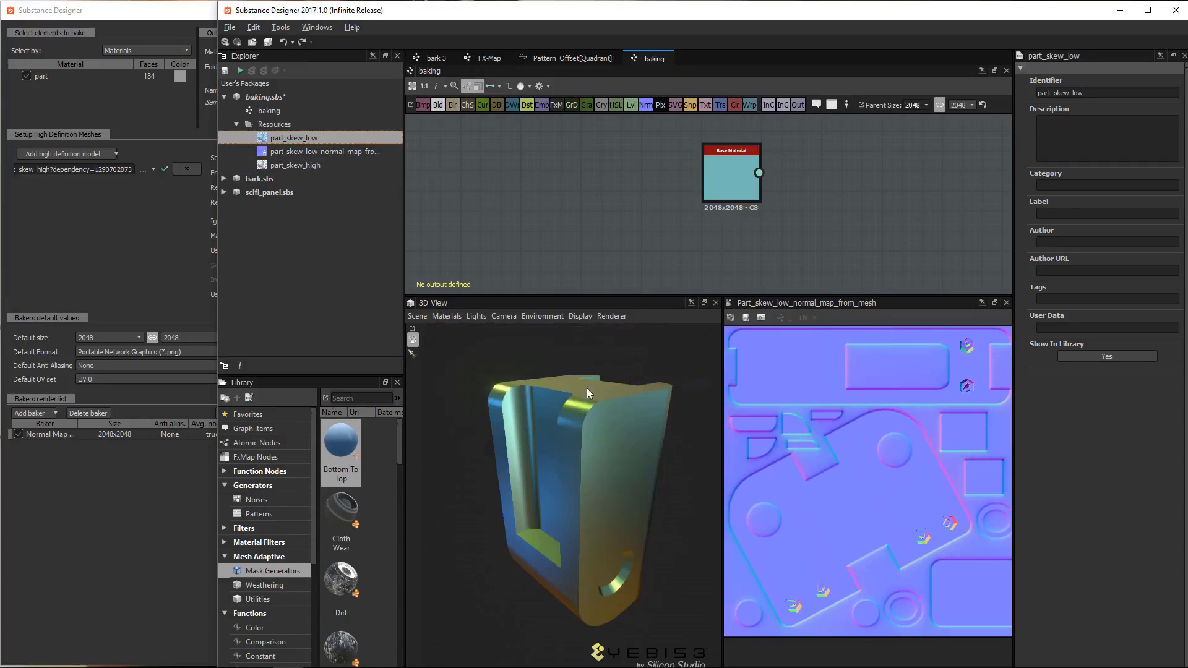
pyautogui.moveTo(609, 469); pyautogui.dragTo(669, 393)
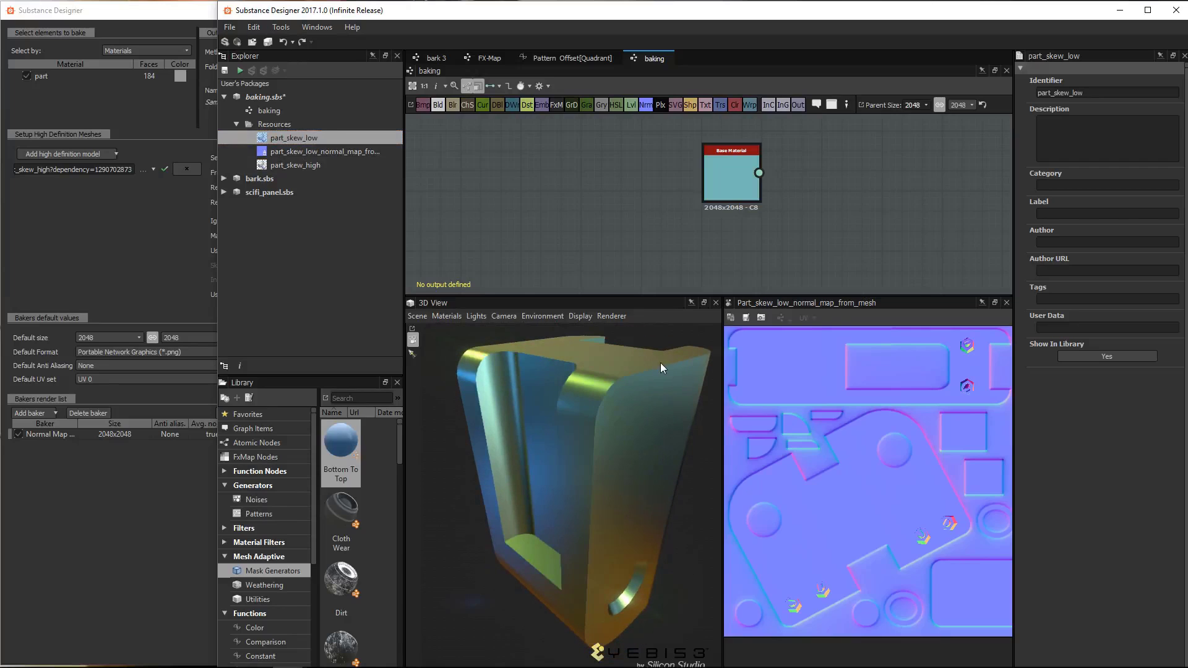
# Examine the skewed bolts near the corner of the baked normal map in the 2D view
pyautogui.moveTo(658, 490); pyautogui.dragTo(633, 492)
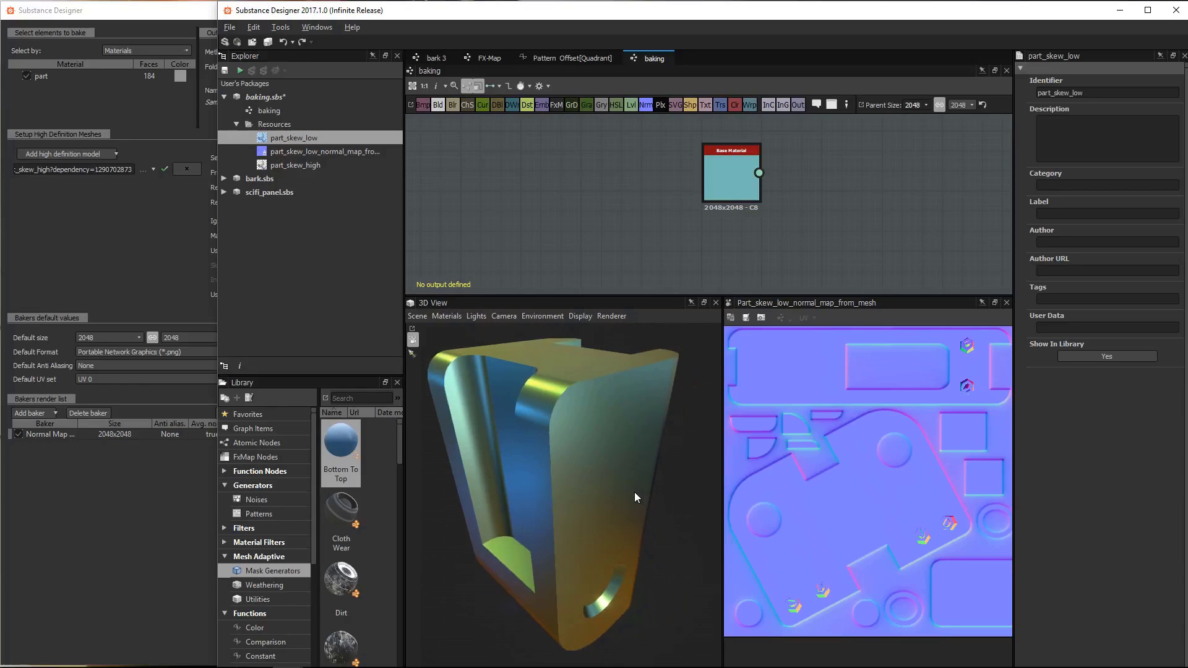
pyautogui.scroll(5, 919, 554)
pyautogui.moveTo(956, 577); pyautogui.dragTo(866, 517, button='middle')
pyautogui.scroll(2, 963, 487)
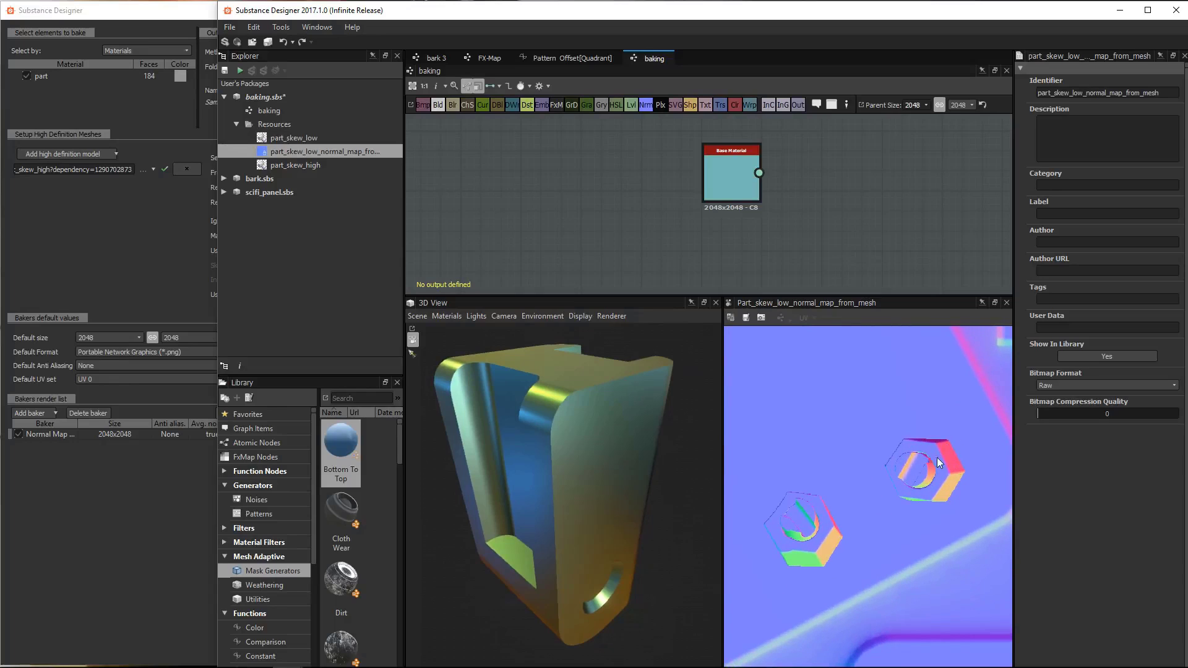
pyautogui.scroll(-2, 904, 513)
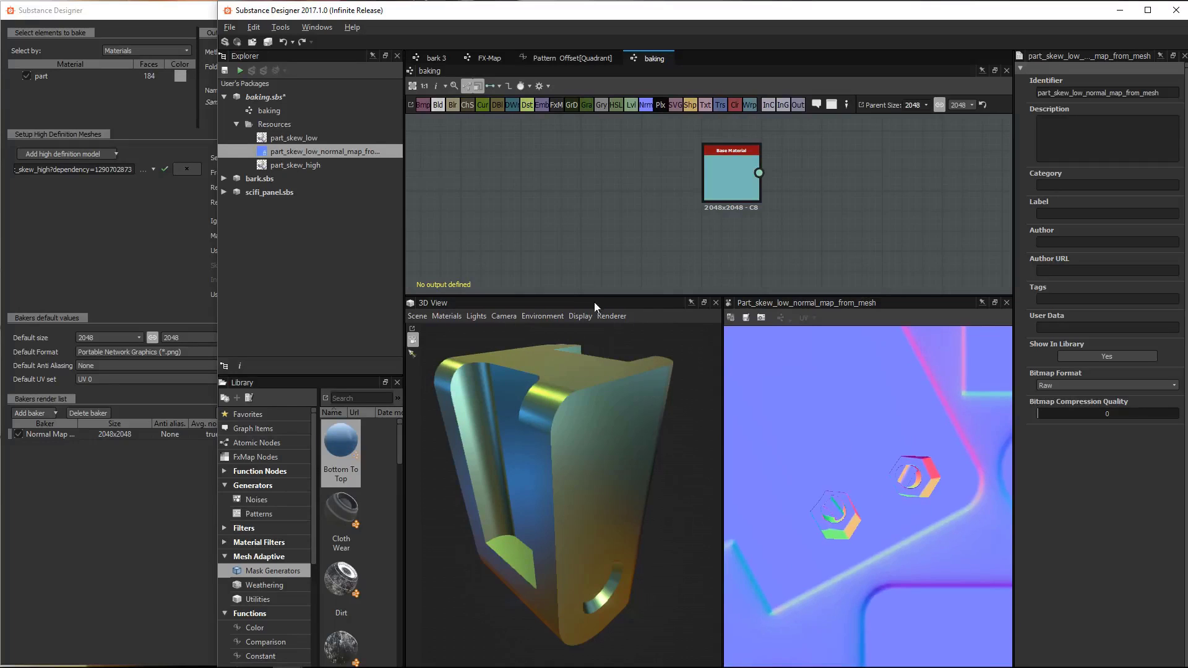
# Apply the part_skew_low normal map to the low mesh as its Normal texture and examine the bolts on the side face
pyautogui.moveTo(595, 346); pyautogui.dragTo(607, 352)
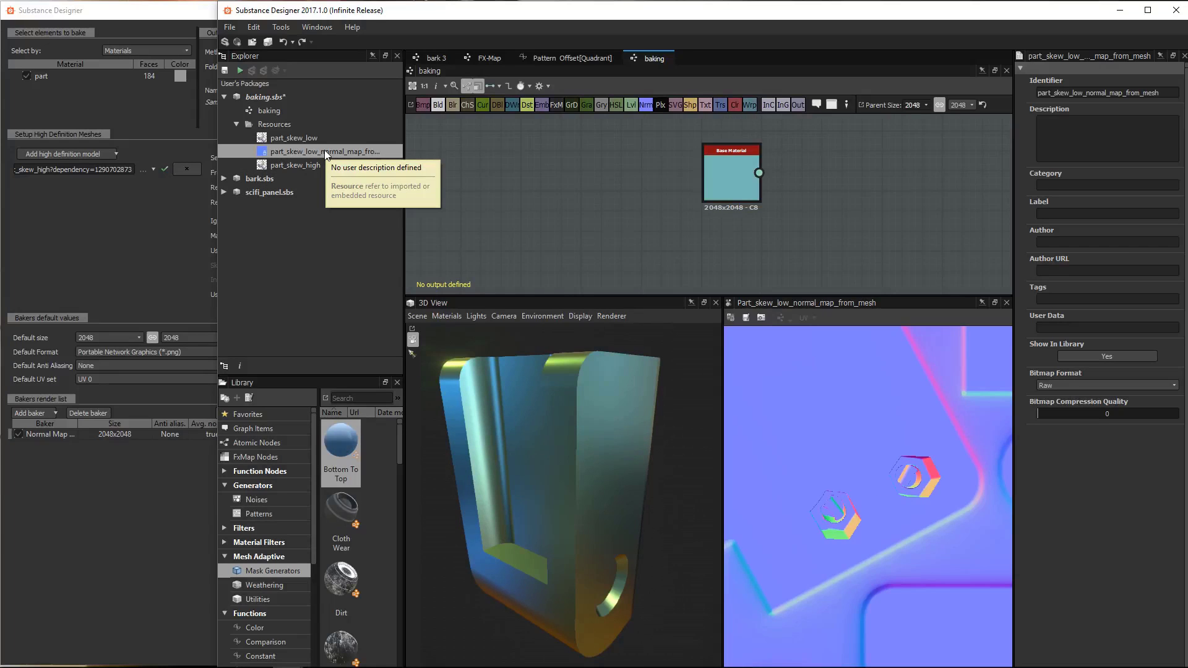
pyautogui.moveTo(324, 150); pyautogui.dragTo(550, 450)
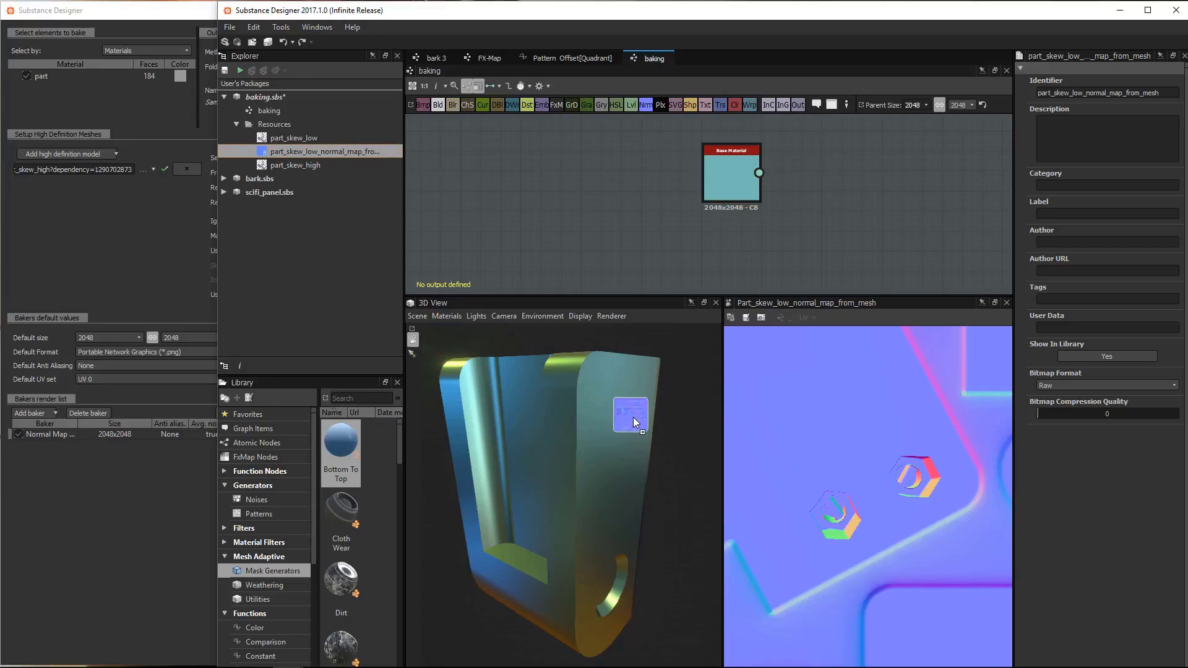
pyautogui.moveTo(622, 406); pyautogui.dragTo(622, 406)
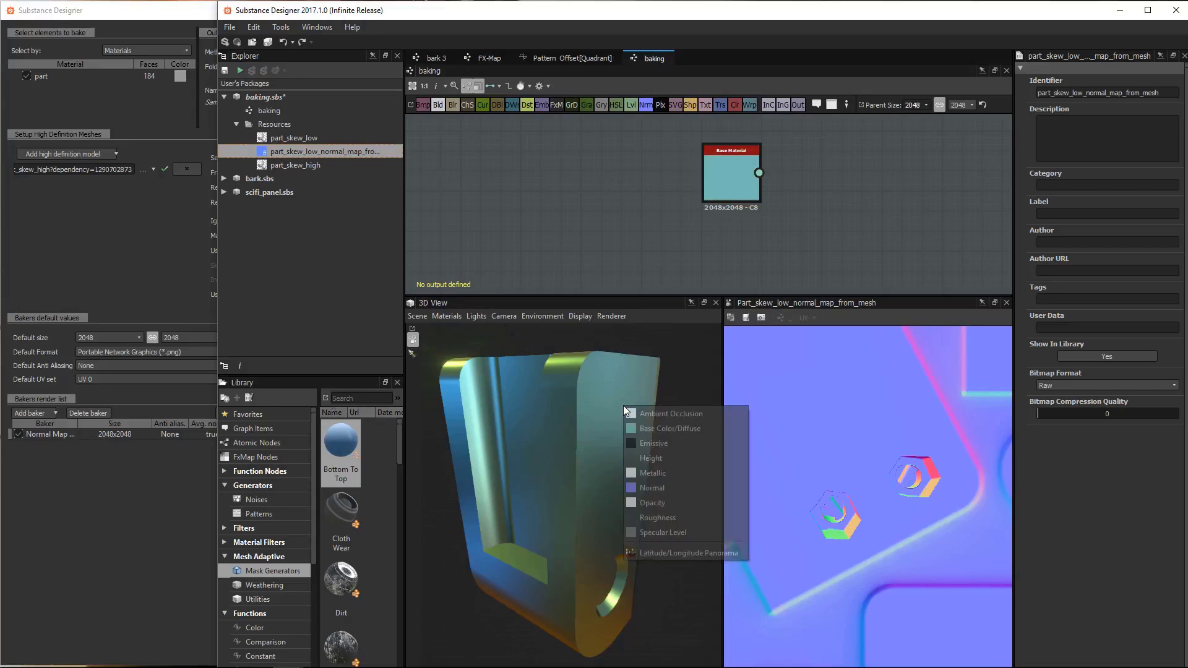
pyautogui.click(651, 488)
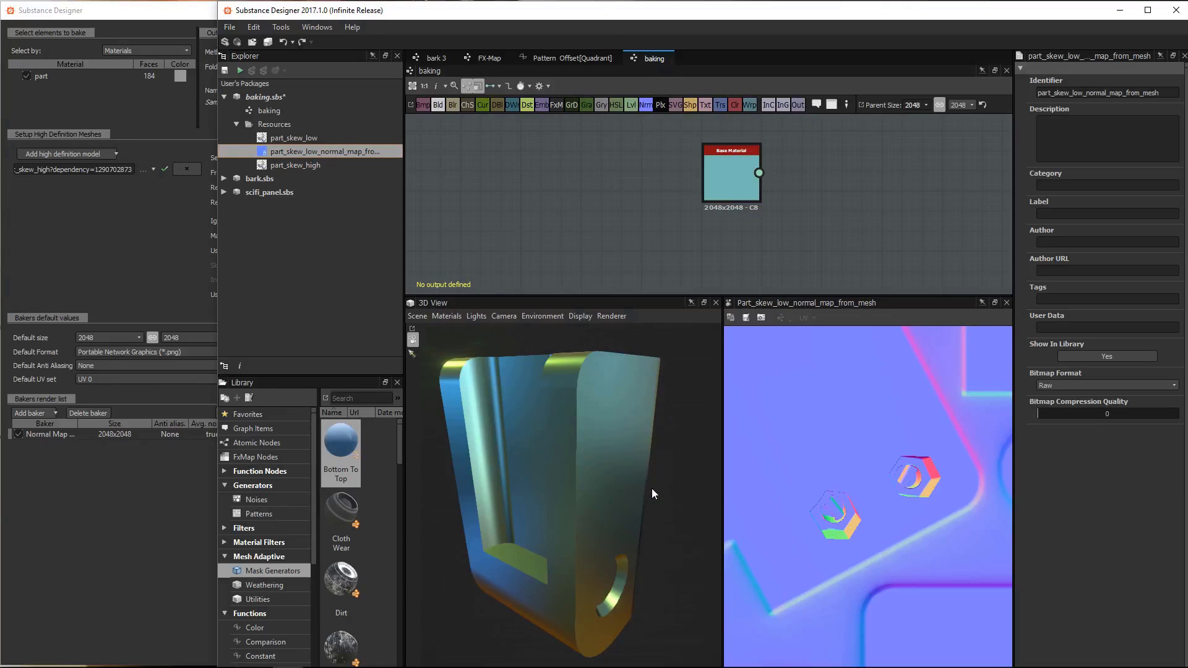
pyautogui.moveTo(646, 477)
pyautogui.mouseDown()
pyautogui.moveTo(594, 389)
pyautogui.moveTo(636, 472)
pyautogui.mouseUp()
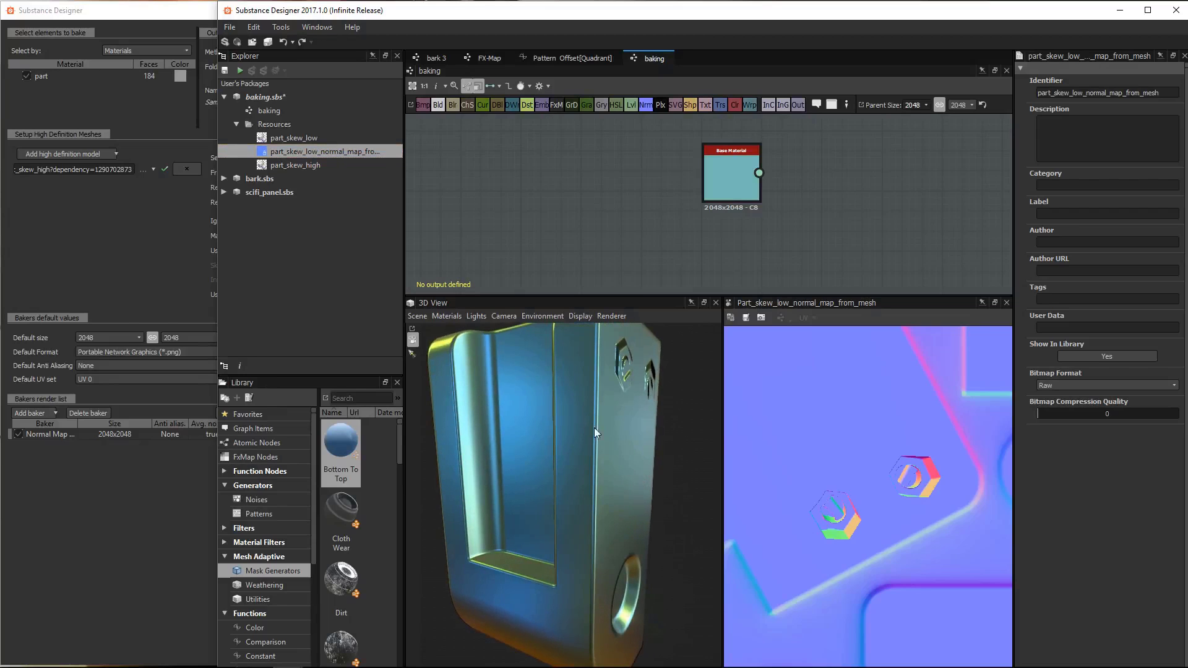
pyautogui.moveTo(593, 428); pyautogui.dragTo(579, 461)
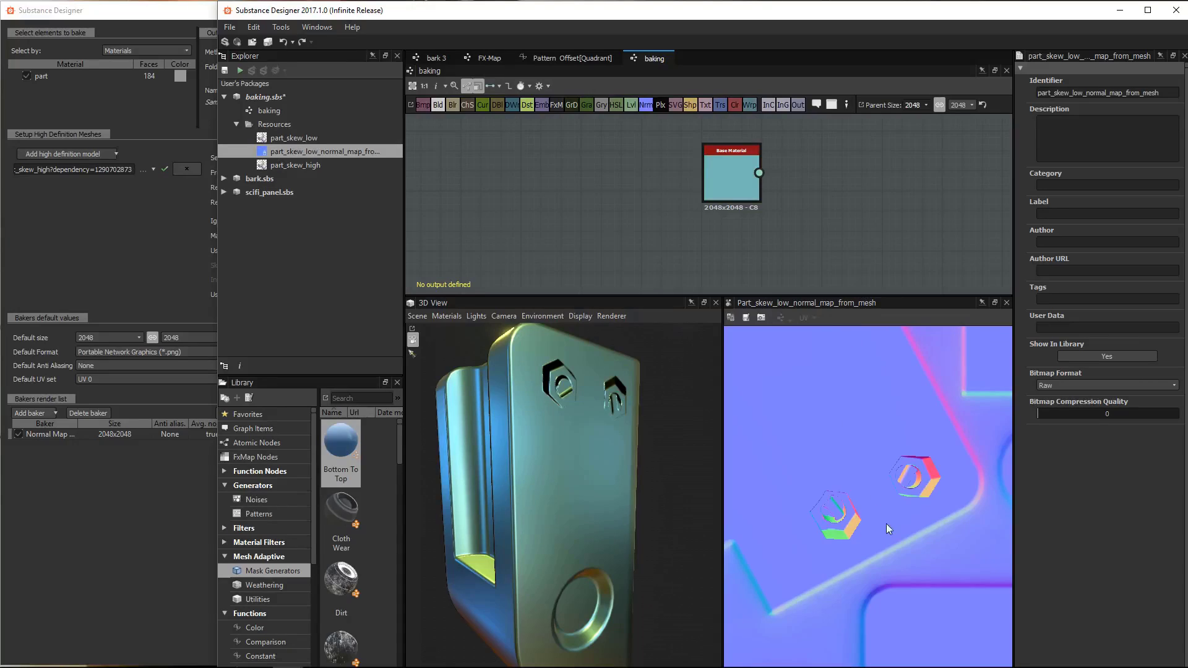
# Enable skew correction in the high definition mesh settings of the baking window and return to the main window
pyautogui.scroll(-2, 886, 523)
pyautogui.click(118, 242)
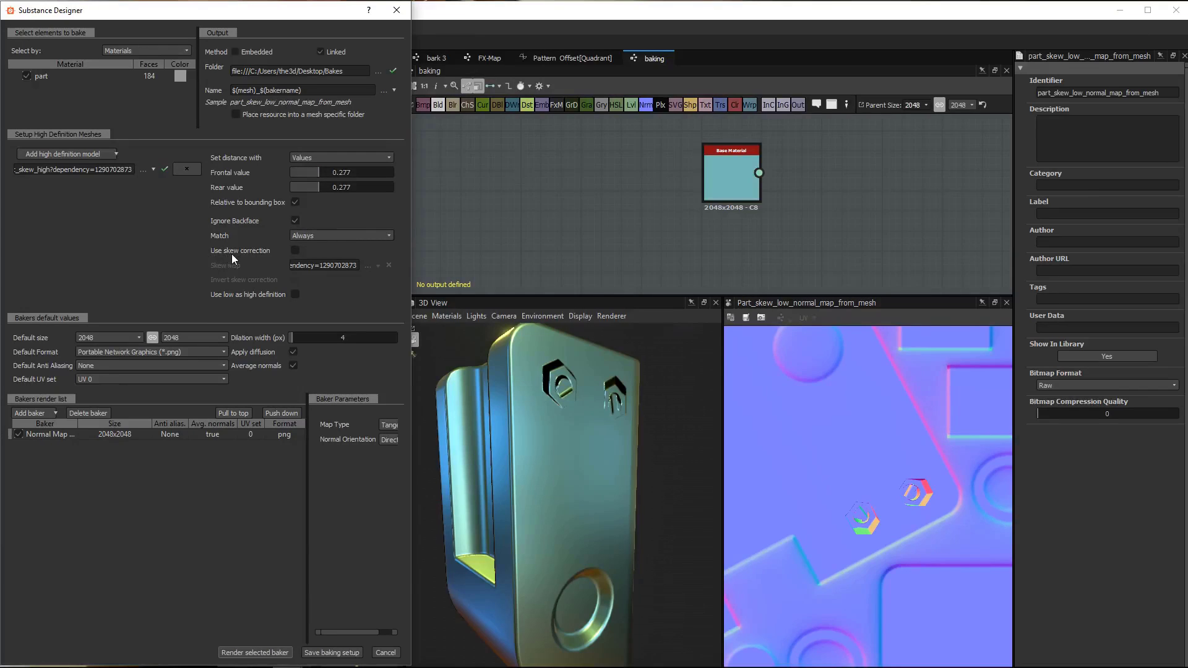
pyautogui.click(298, 251)
pyautogui.click(600, 214)
pyautogui.scroll(-2, 782, 418)
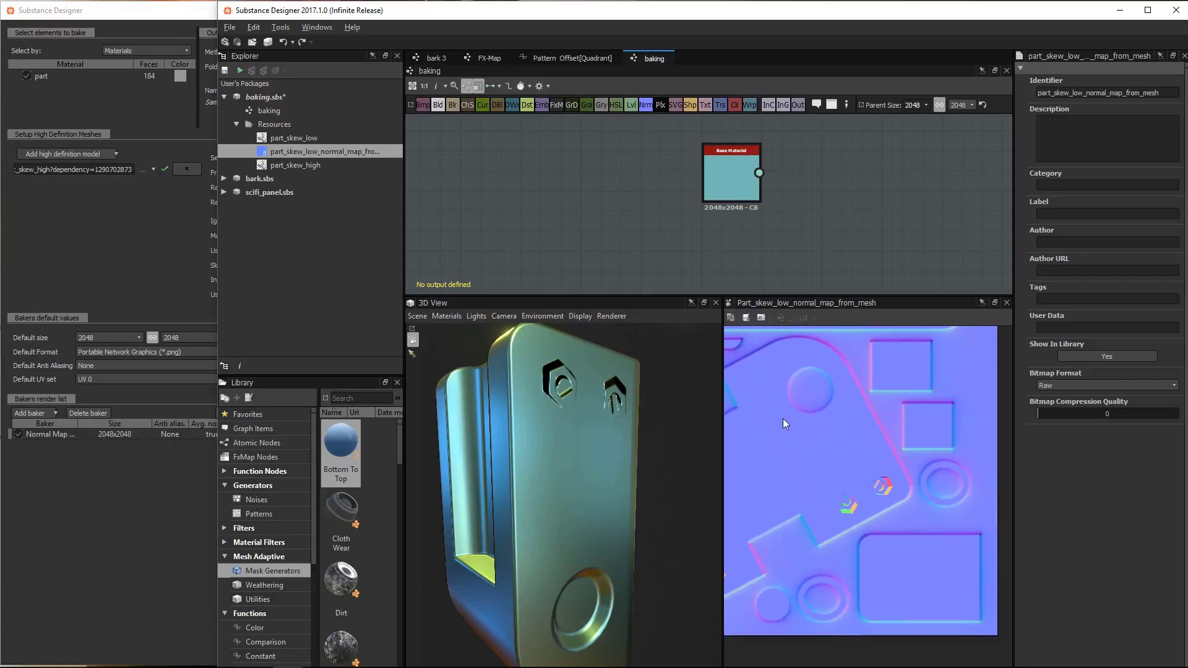
pyautogui.scroll(3, 858, 493)
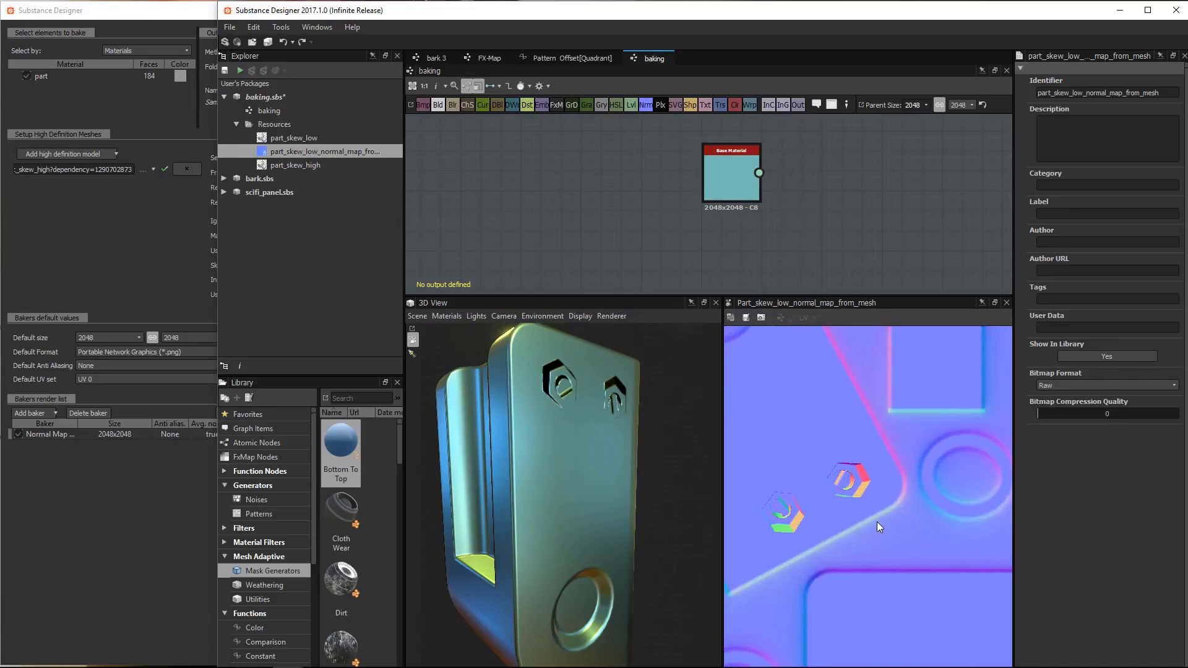
# Create a new bitmap named skew_fix with a black background in the Resources folder
pyautogui.click(291, 126)
pyautogui.rightClick(290, 126)
pyautogui.moveTo(325, 139)
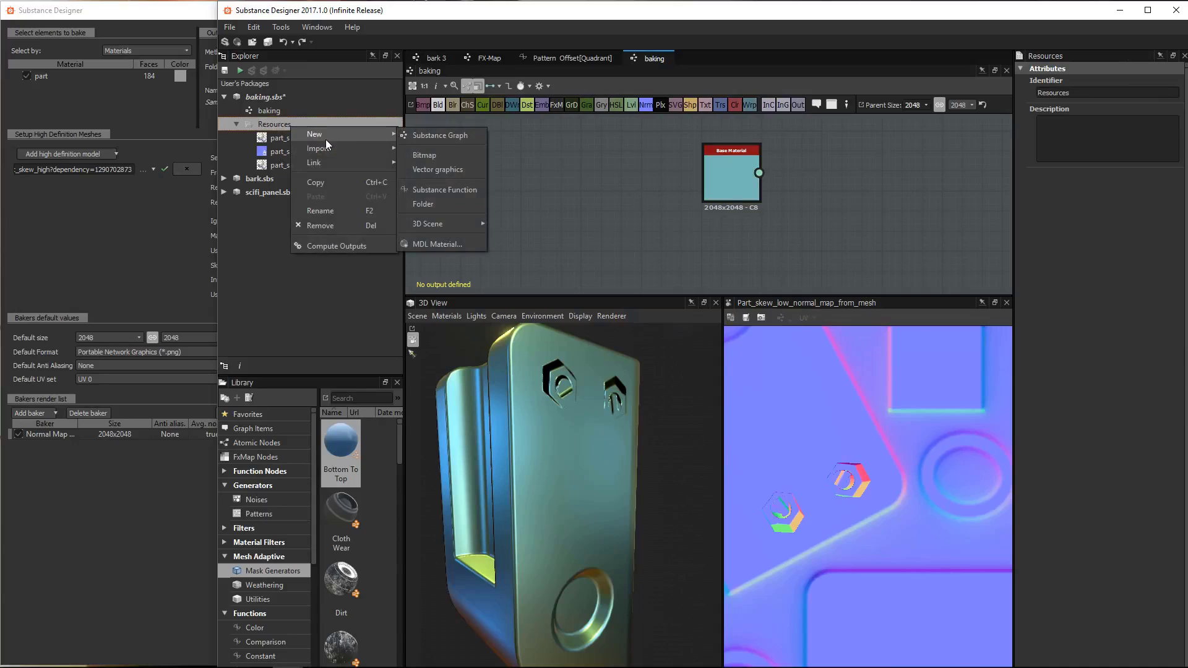
pyautogui.click(437, 152)
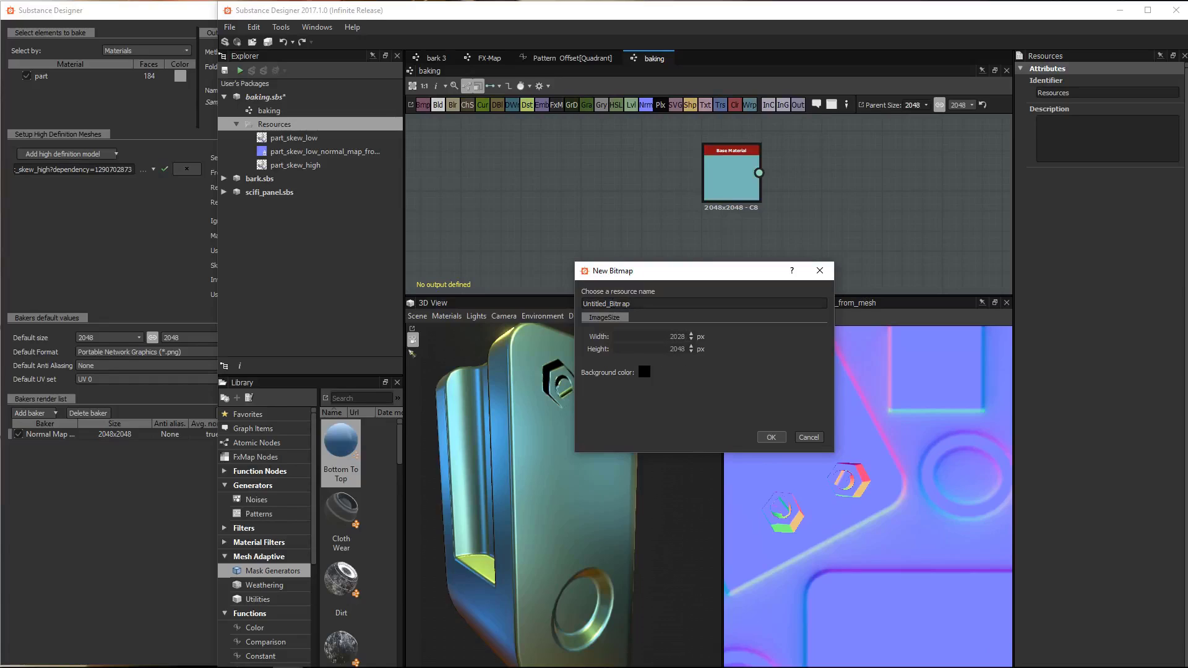
pyautogui.moveTo(648, 304); pyautogui.dragTo(525, 295)
pyautogui.write('skew_fix')
pyautogui.click(771, 437)
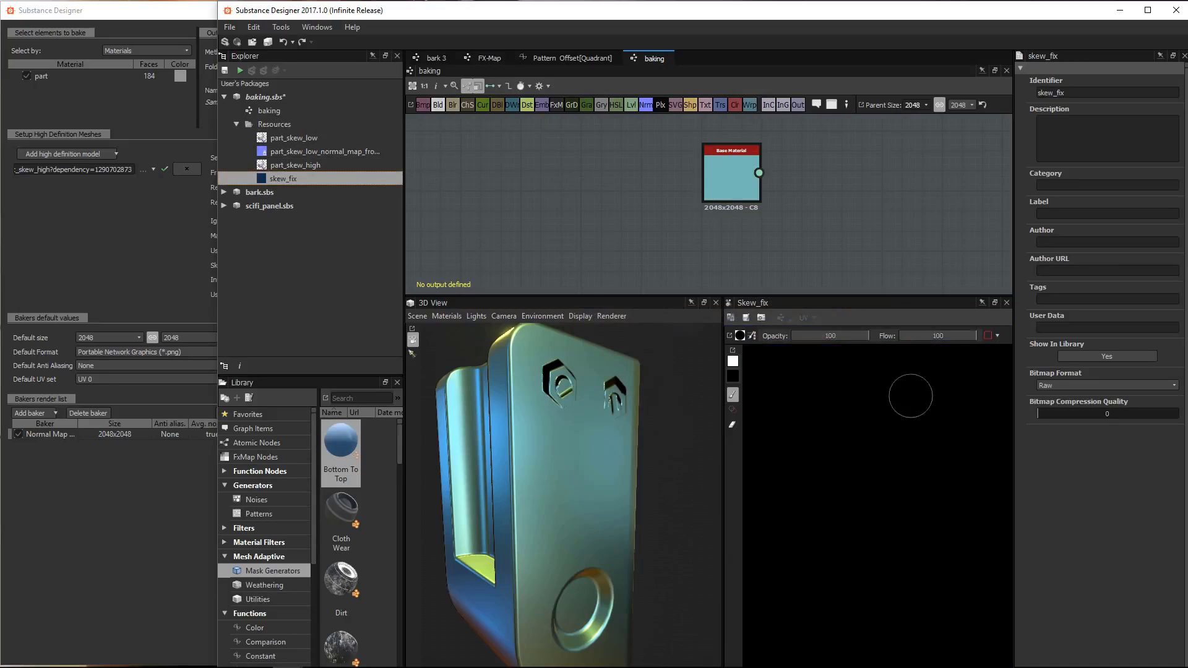
# Enlarge the 2D view and show the baked normal map as a background image for skew_fix
pyautogui.moveTo(721, 447); pyautogui.dragTo(581, 439)
pyautogui.moveTo(739, 296); pyautogui.dragTo(739, 147)
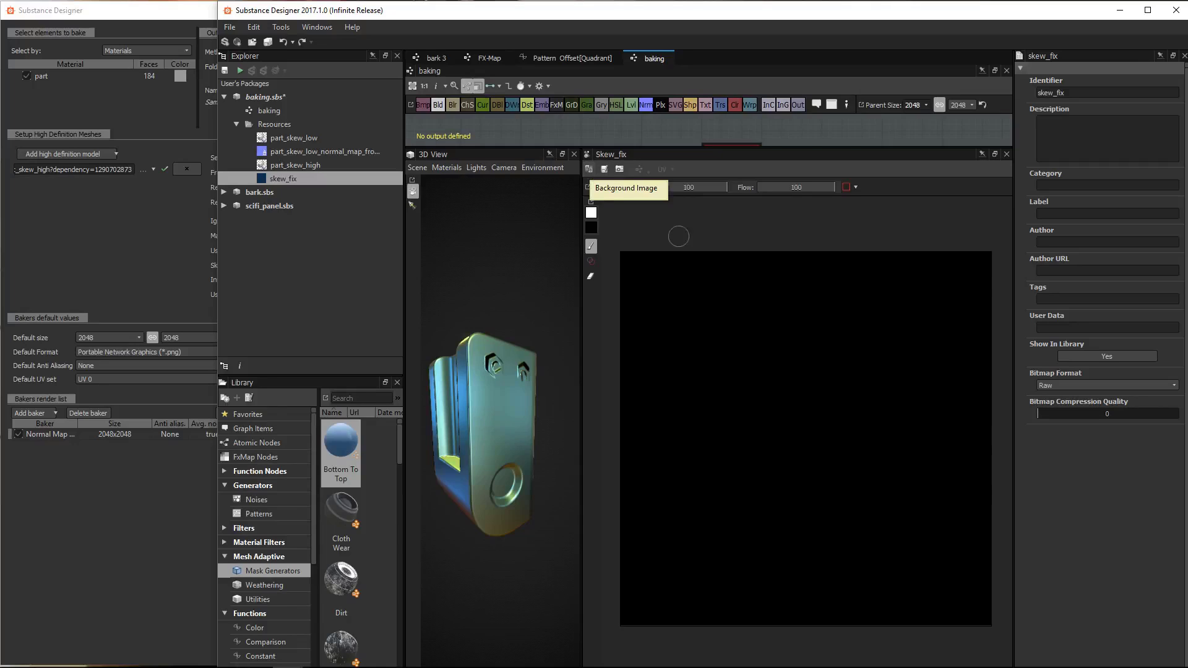
pyautogui.click(592, 169)
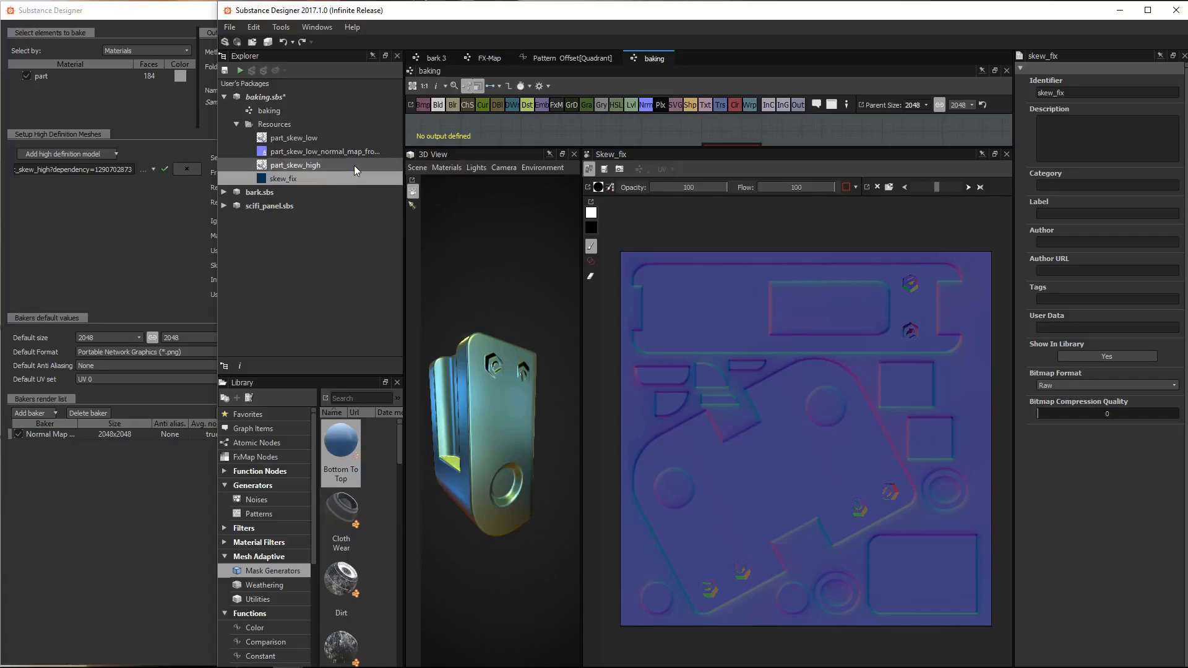
# Check the skew map setting in the baking window, toggle the background image off and on, and slightly reduce its opacity
pyautogui.click(91, 215)
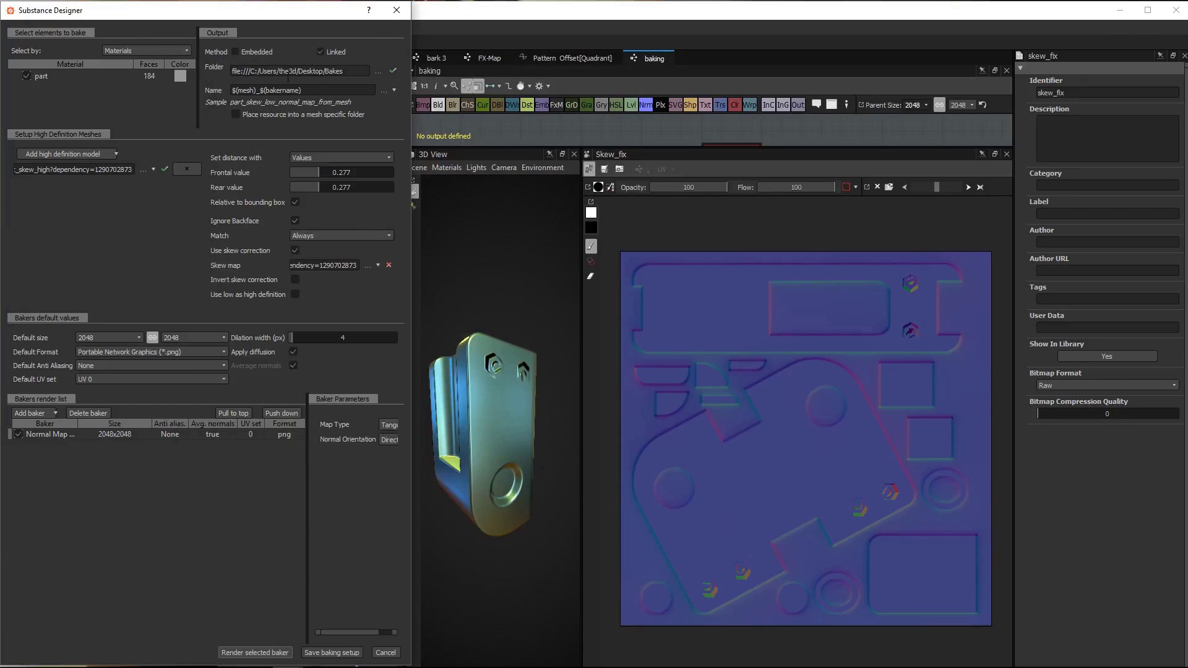
pyautogui.click(617, 17)
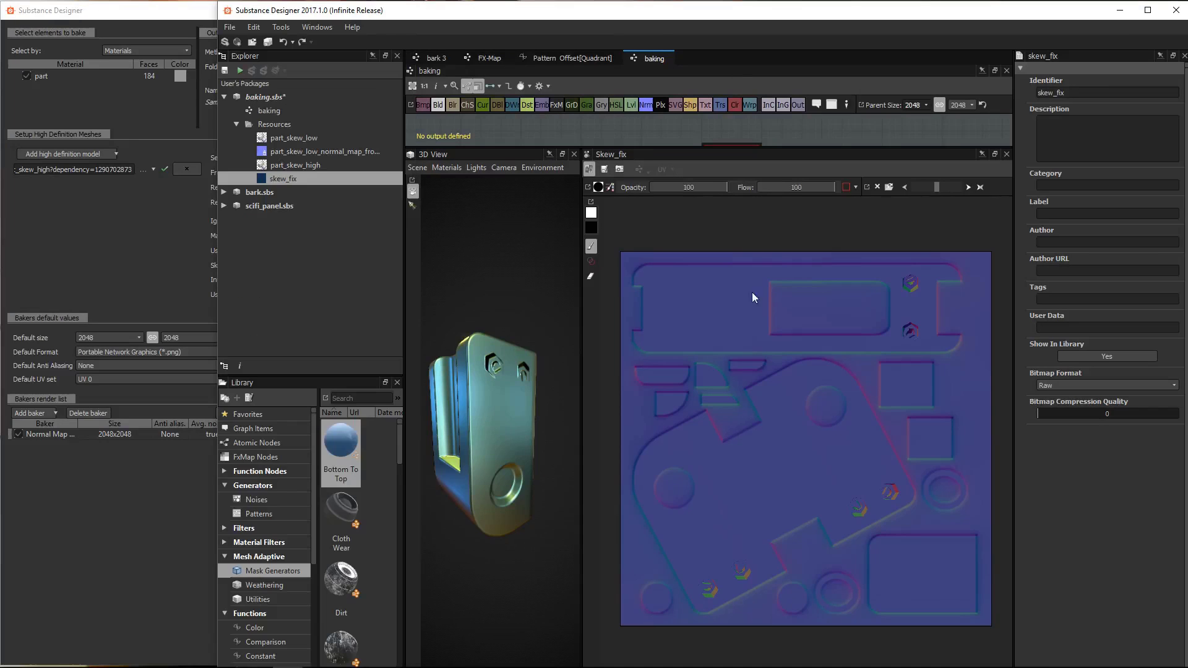
pyautogui.click(587, 169)
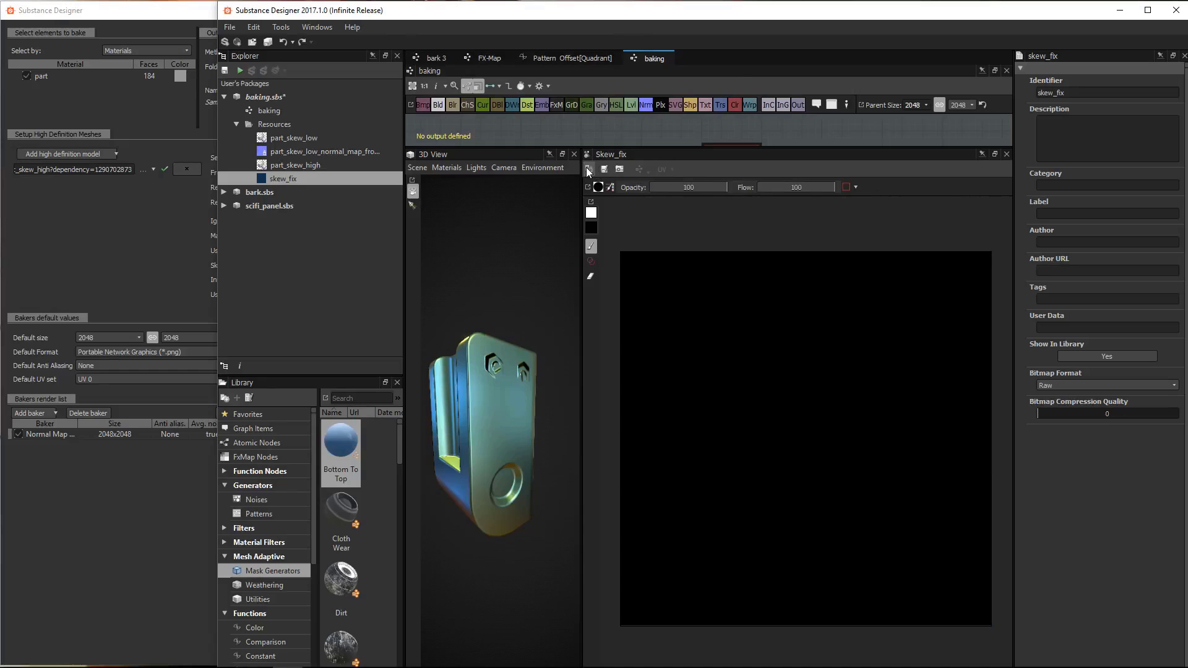
pyautogui.click(587, 169)
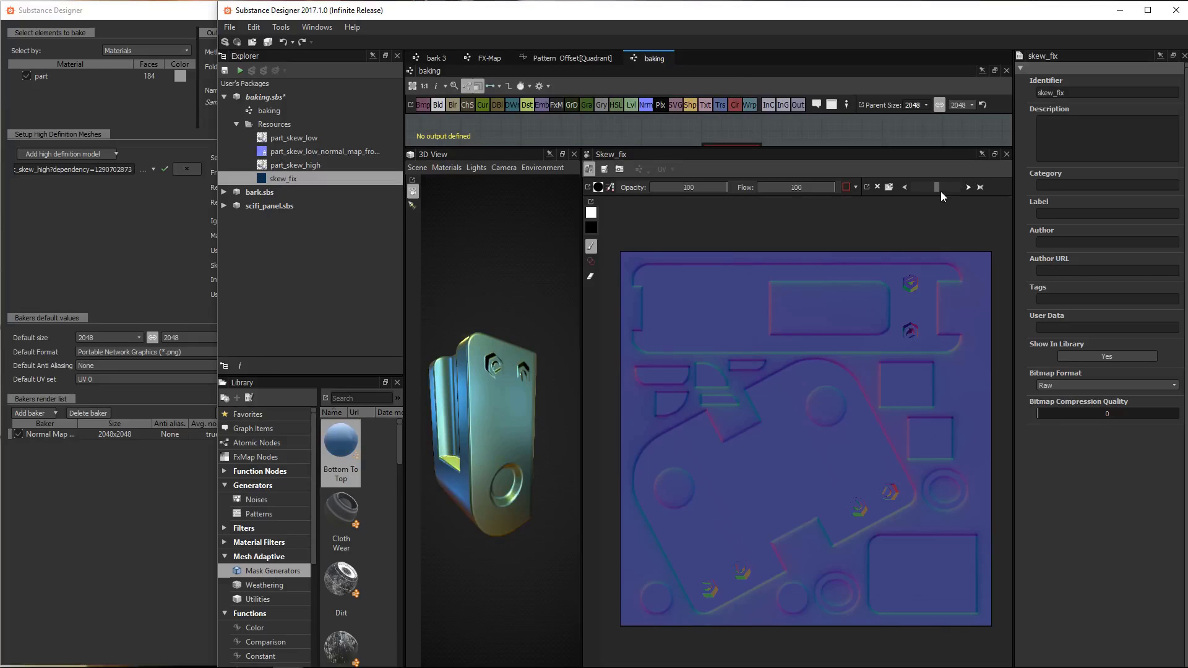
pyautogui.moveTo(940, 191)
pyautogui.mouseDown()
pyautogui.moveTo(926, 187)
pyautogui.moveTo(951, 195)
pyautogui.moveTo(934, 186)
pyautogui.mouseUp()
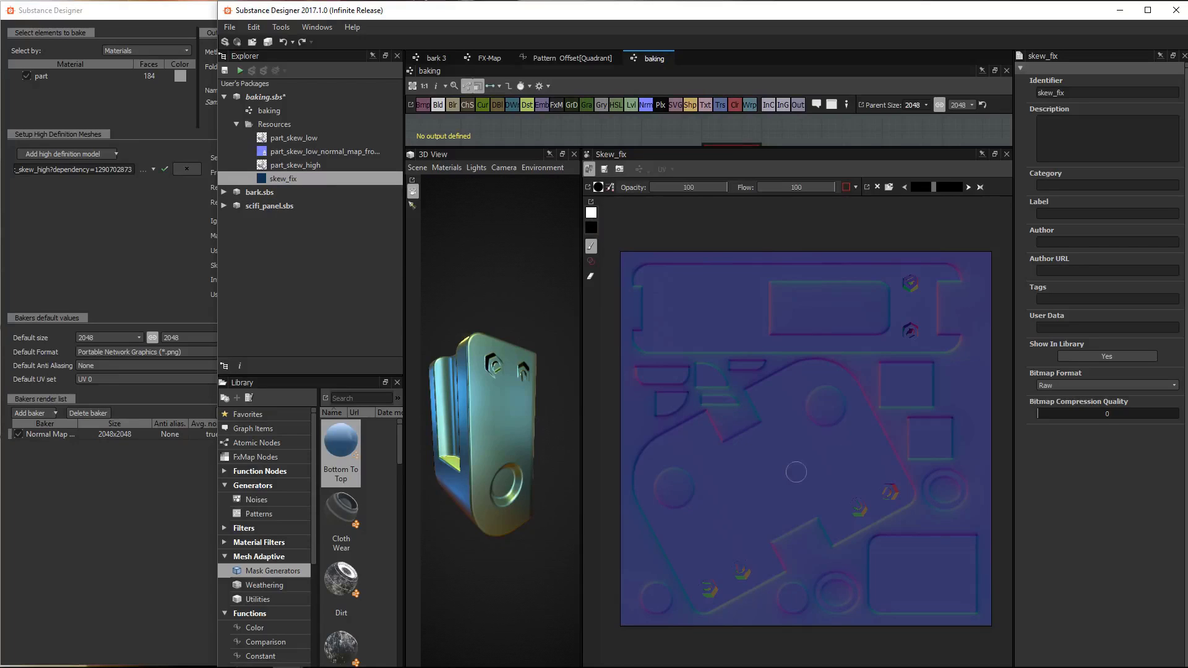
# Paint white over the two bolts in the lower-left corner of the skew_fix bitmap
pyautogui.scroll(3, 752, 518)
pyautogui.scroll(3, 763, 516)
pyautogui.moveTo(779, 592); pyautogui.dragTo(942, 264, button='middle')
pyautogui.scroll(2, 832, 416)
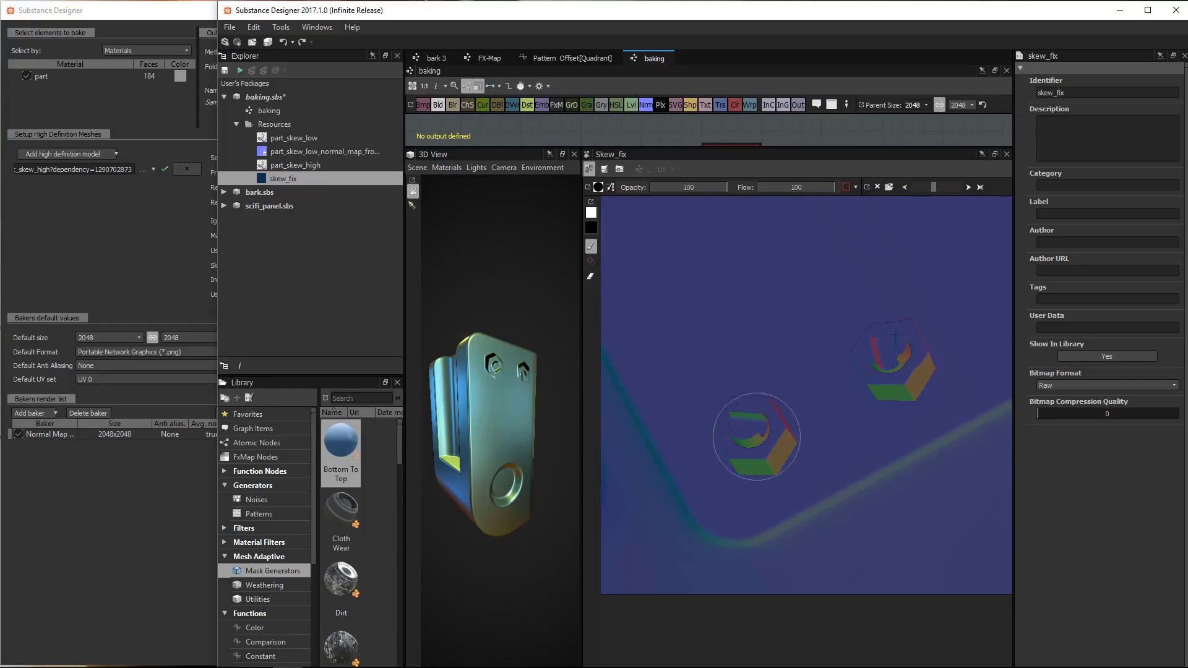
pyautogui.moveTo(754, 426)
pyautogui.mouseDown()
pyautogui.moveTo(751, 449)
pyautogui.moveTo(760, 444)
pyautogui.moveTo(748, 441)
pyautogui.mouseUp()
pyautogui.moveTo(926, 339)
pyautogui.mouseDown()
pyautogui.moveTo(882, 355)
pyautogui.moveTo(897, 371)
pyautogui.moveTo(905, 344)
pyautogui.mouseUp()
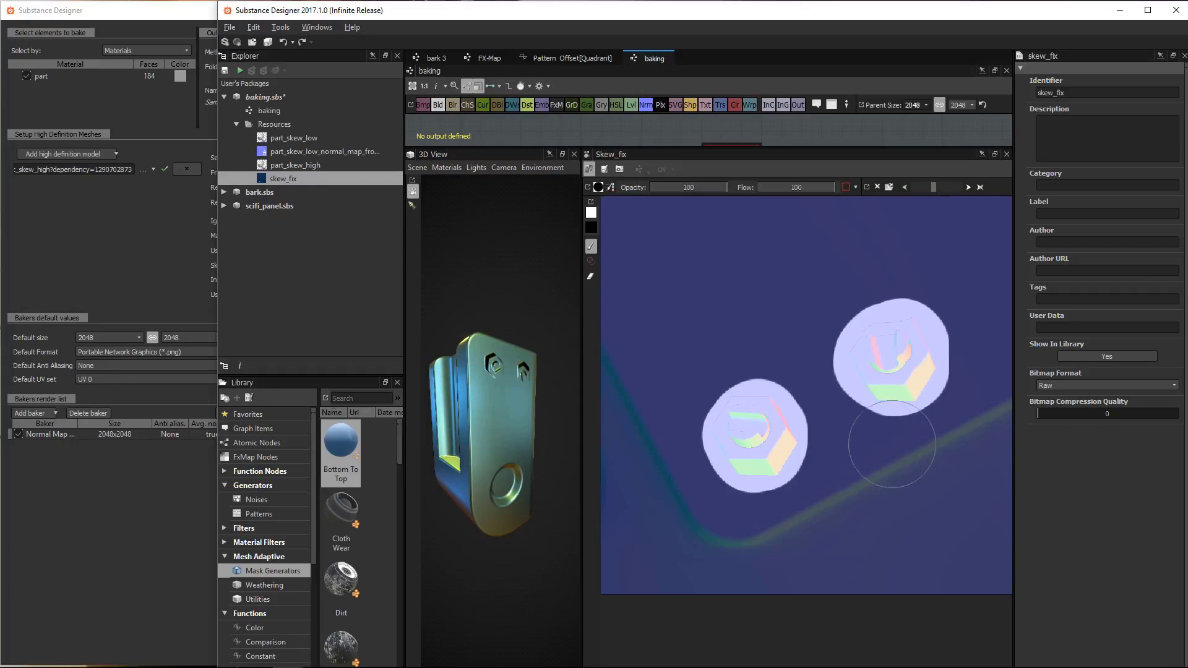
# Paint white over the two bolts at the lower-right corner of the large side-face island in skew_fix
pyautogui.scroll(-6, 867, 328)
pyautogui.scroll(6, 877, 516)
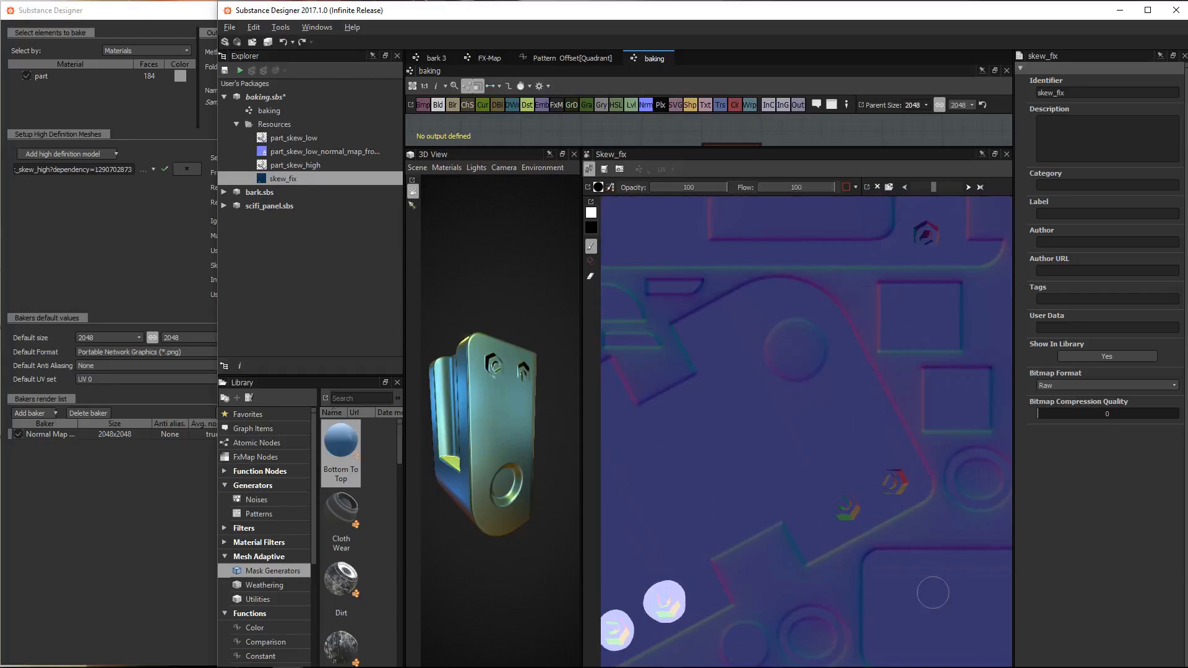
pyautogui.scroll(3, 712, 371)
pyautogui.moveTo(711, 372)
pyautogui.mouseDown()
pyautogui.moveTo(718, 353)
pyautogui.moveTo(712, 362)
pyautogui.moveTo(735, 356)
pyautogui.mouseUp()
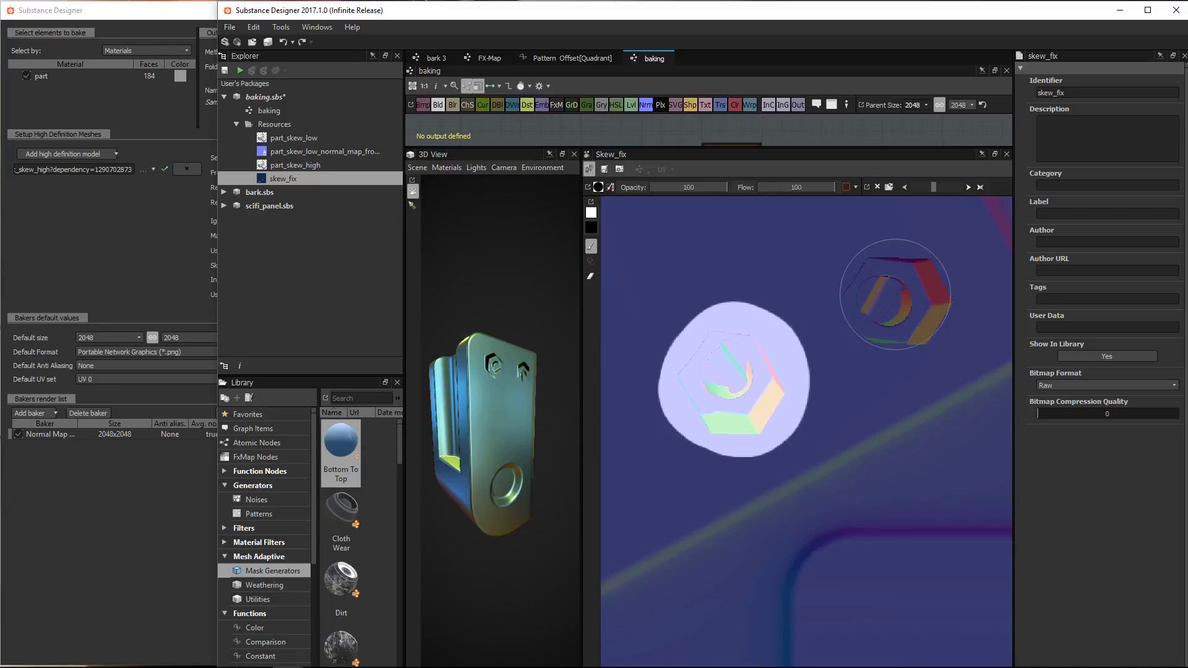
pyautogui.moveTo(891, 296); pyautogui.dragTo(895, 297)
# Paint white over the two bolts on the long strip along the upper edge of skew_fix
pyautogui.scroll(-8, 872, 374)
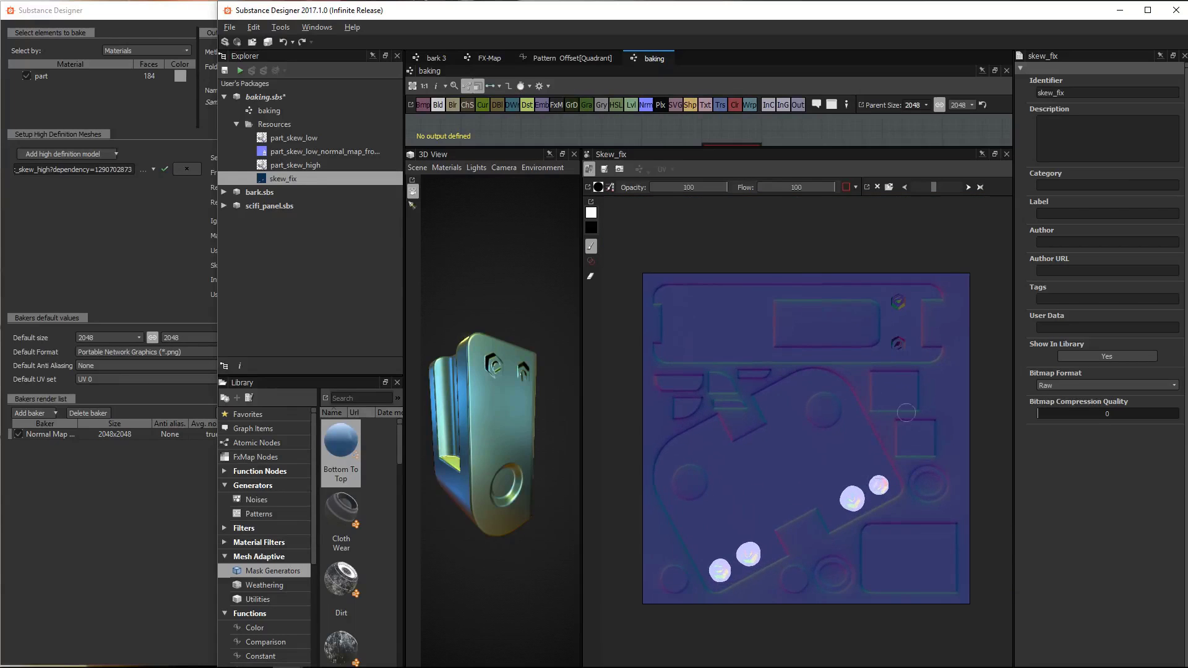
pyautogui.scroll(4, 872, 374)
pyautogui.scroll(5, 872, 406)
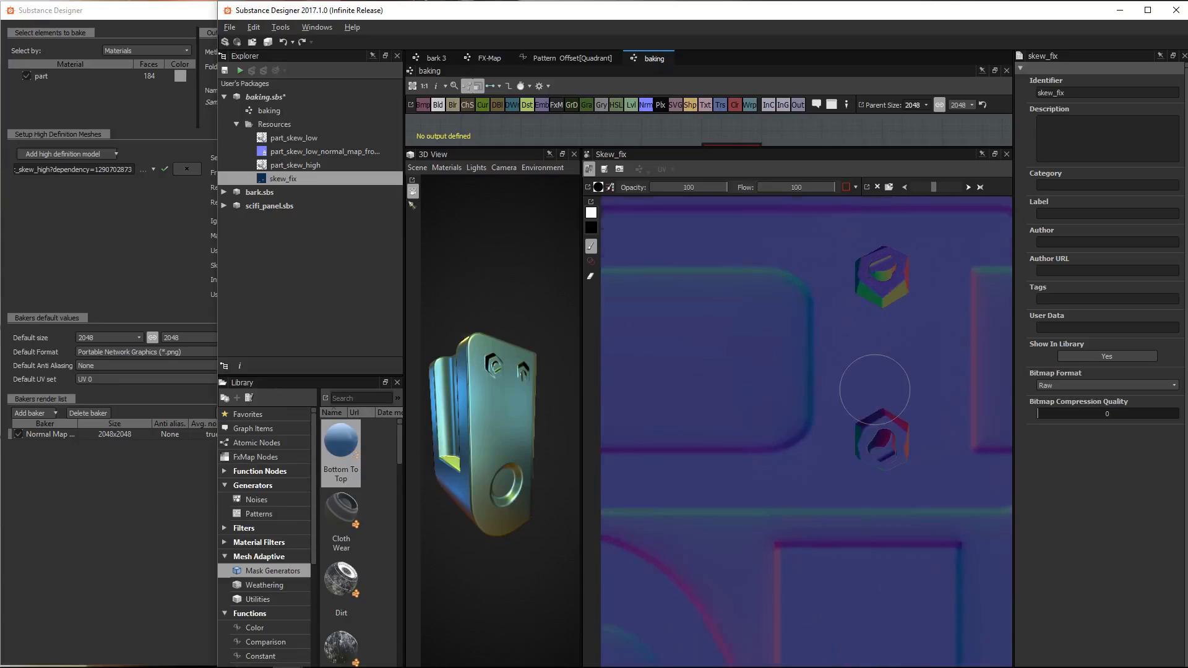
pyautogui.moveTo(884, 429); pyautogui.dragTo(884, 437)
pyautogui.moveTo(880, 274)
pyautogui.mouseDown()
pyautogui.moveTo(886, 288)
pyautogui.moveTo(879, 278)
pyautogui.mouseUp()
pyautogui.hotkey('ctrl', 'z')
pyautogui.hotkey('ctrl', 'y')
pyautogui.scroll(-5, 888, 334)
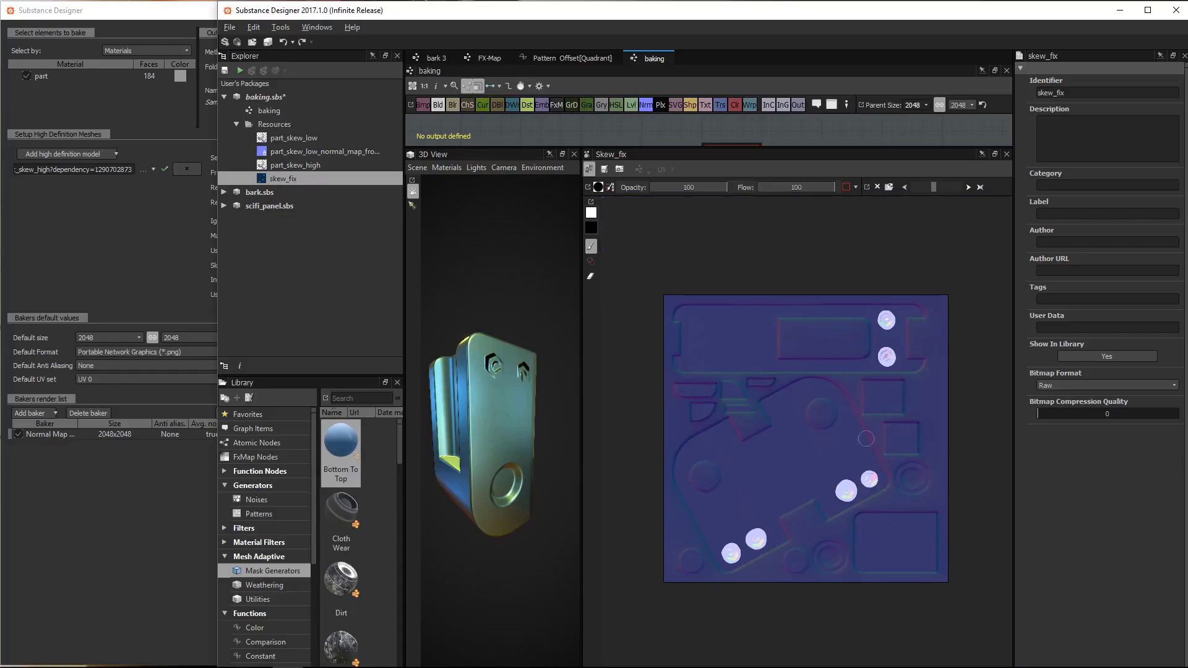
# Hide the background image in the 2D view and save the baking.sbs package
pyautogui.click(589, 169)
pyautogui.scroll(1, 780, 384)
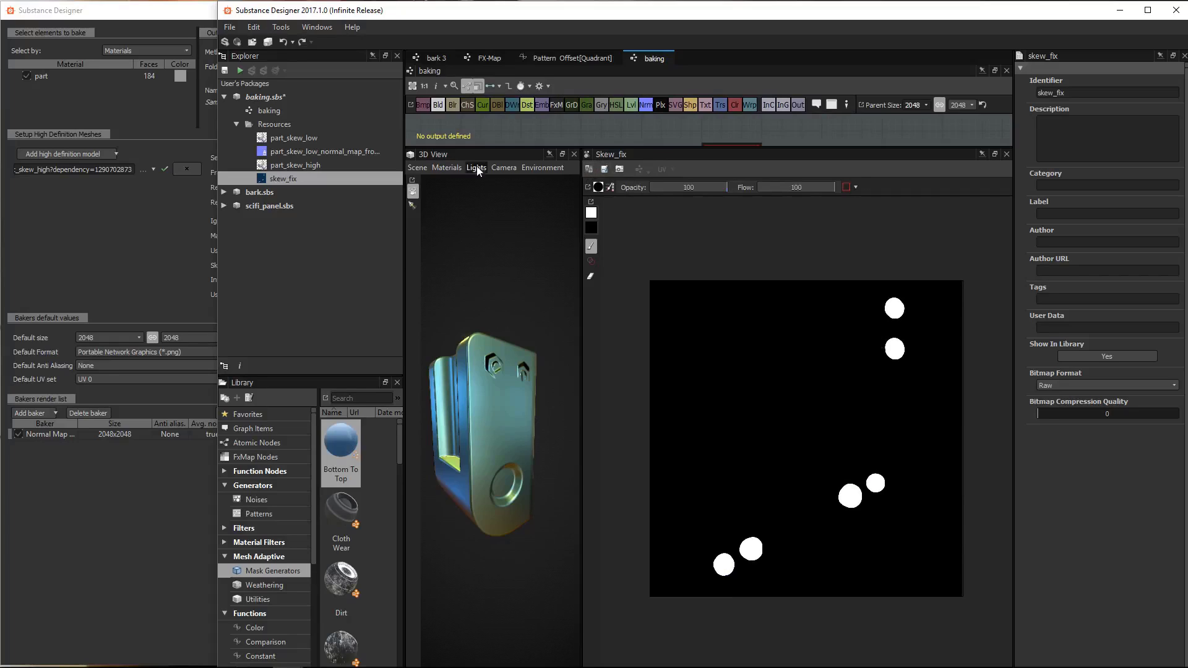
pyautogui.click(280, 96)
pyautogui.click(225, 70)
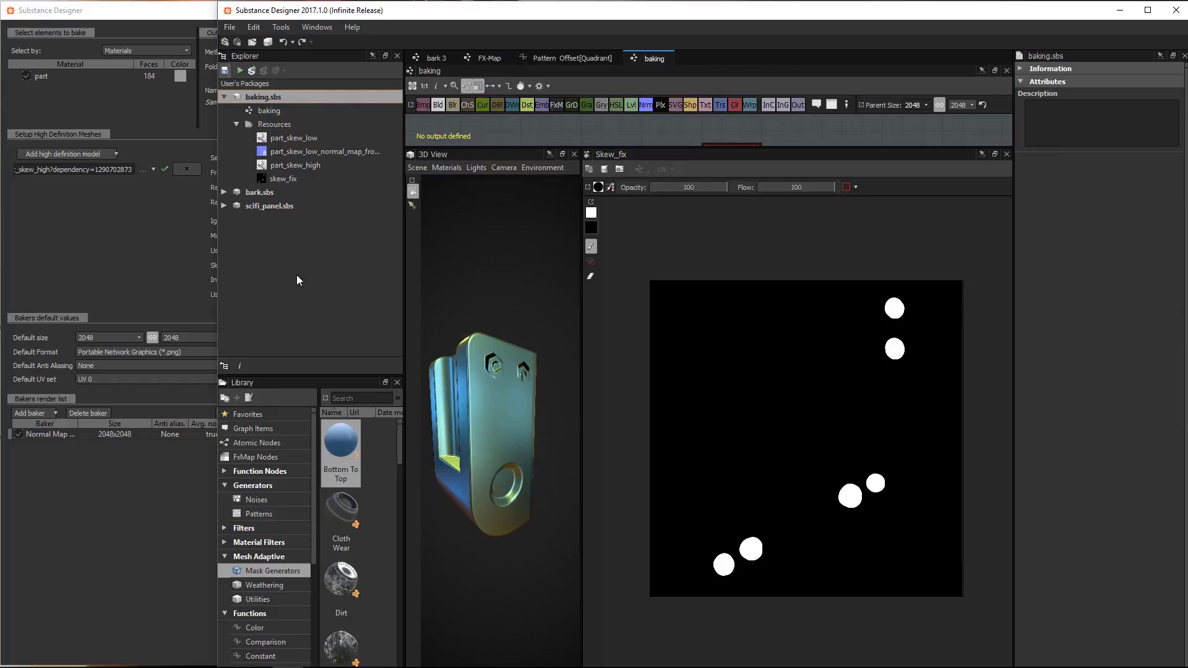
# Assign the skew_fix.png resource as the skew map in the baking window
pyautogui.click(87, 228)
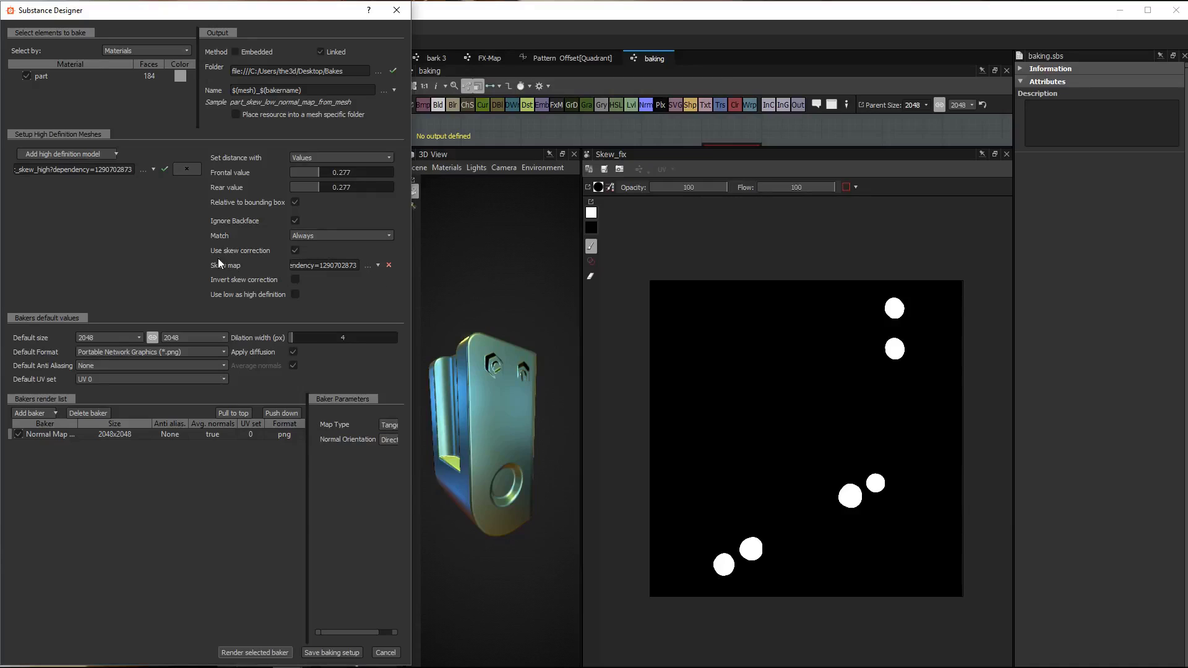
pyautogui.click(369, 265)
pyautogui.click(377, 292)
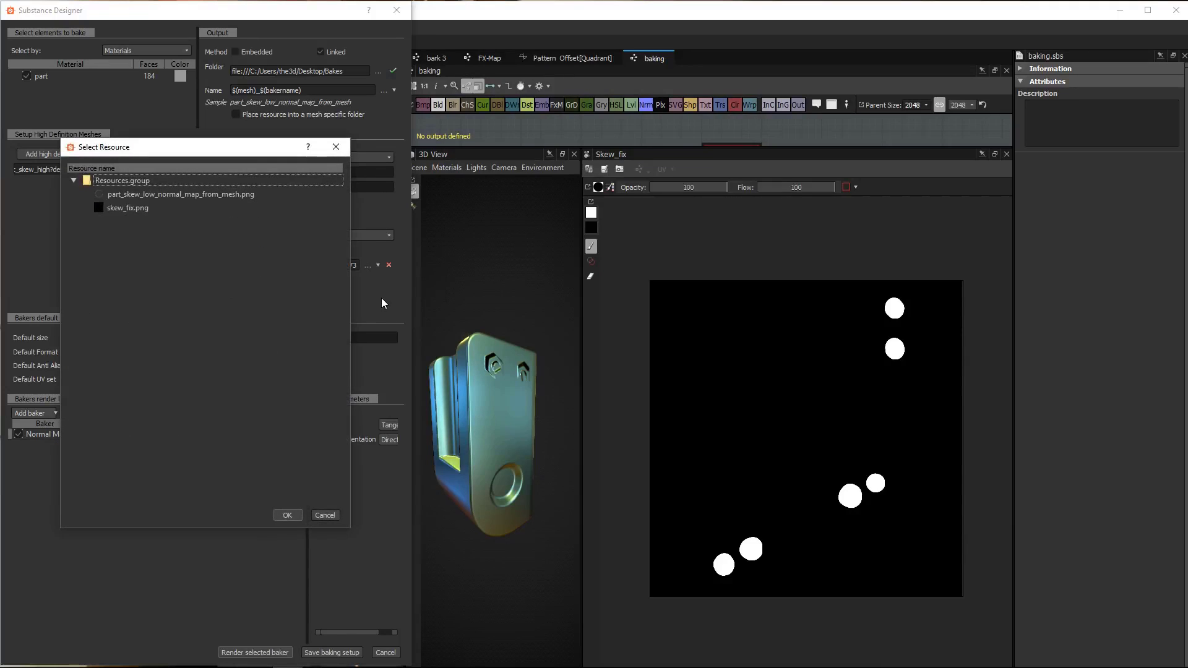
pyautogui.click(112, 210)
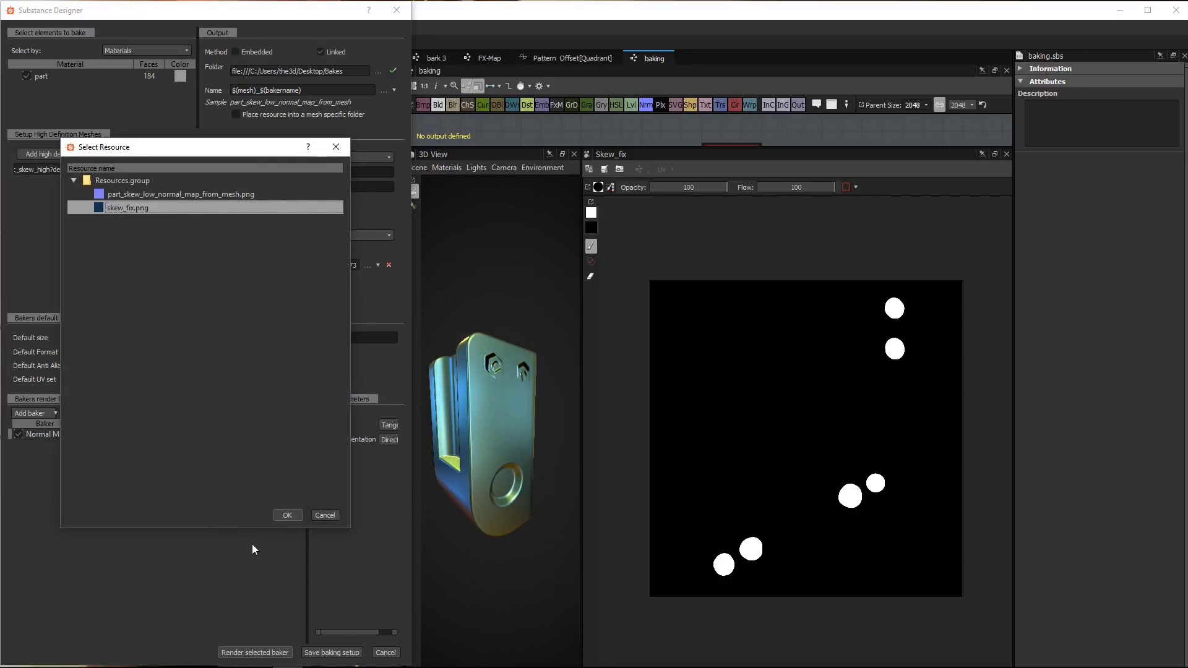
pyautogui.click(287, 515)
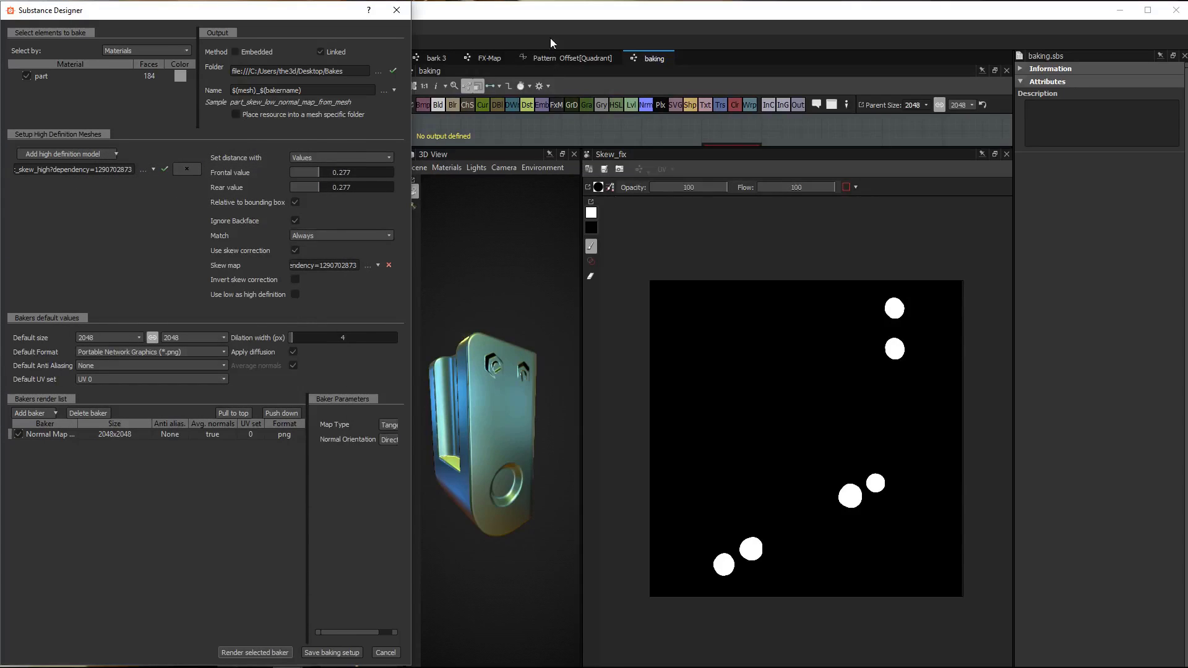
# Render the Normal Map from Mesh baker with the skew_fix skew map assigned
pyautogui.click(552, 16)
pyautogui.click(131, 226)
pyautogui.click(253, 652)
pyautogui.click(608, 127)
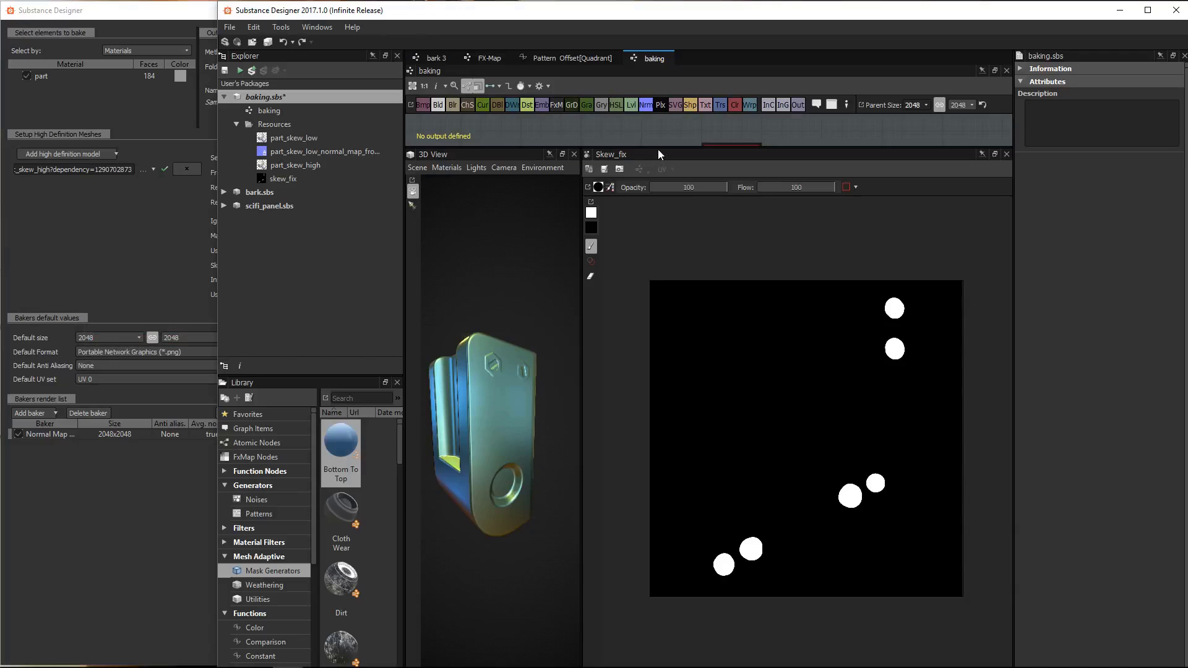
# Enlarge the graph and 3D views and examine the rebaked bolts on the part up close
pyautogui.moveTo(658, 149); pyautogui.dragTo(645, 272)
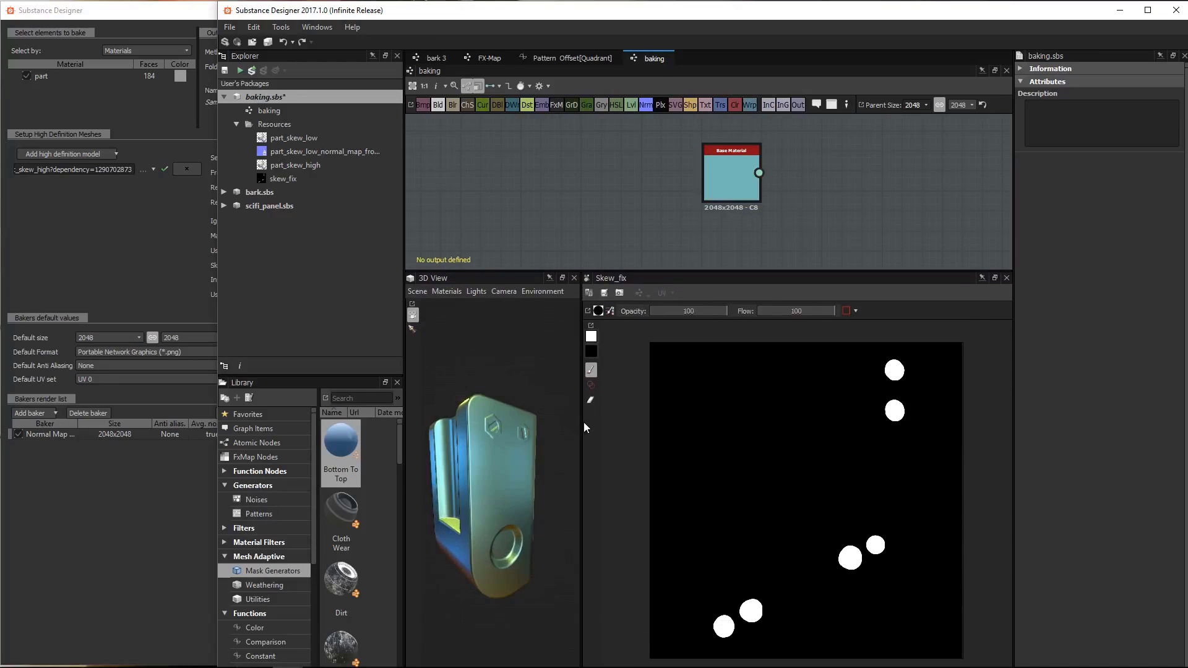
pyautogui.moveTo(584, 428); pyautogui.dragTo(766, 446)
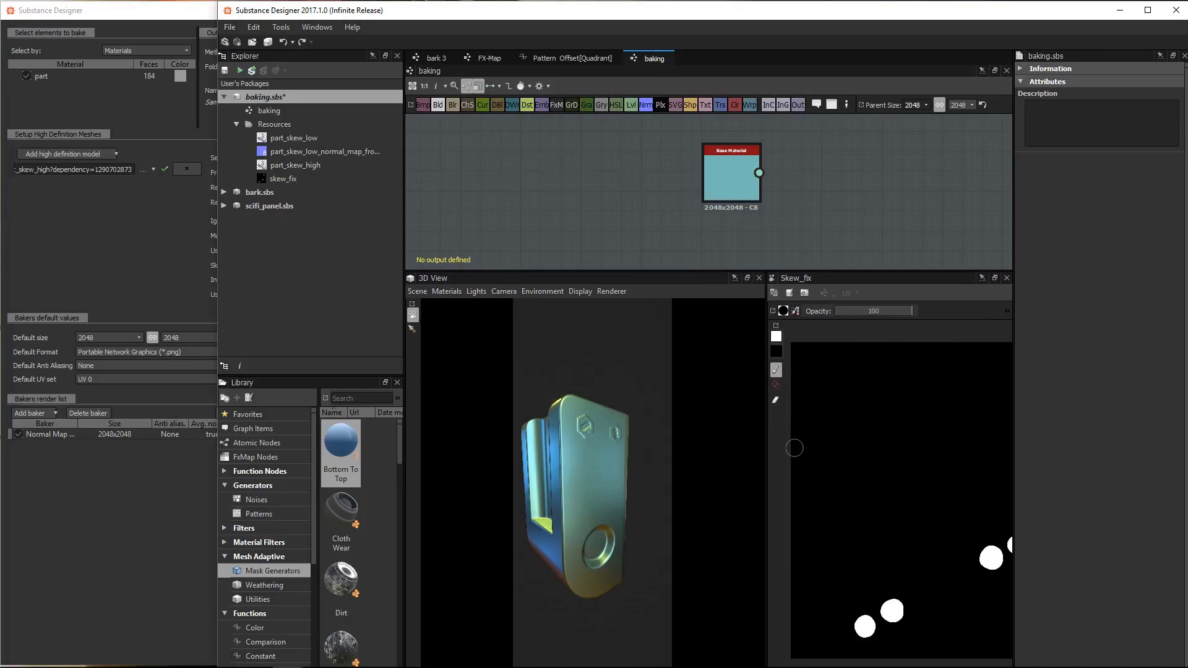
pyautogui.moveTo(624, 388); pyautogui.dragTo(626, 434)
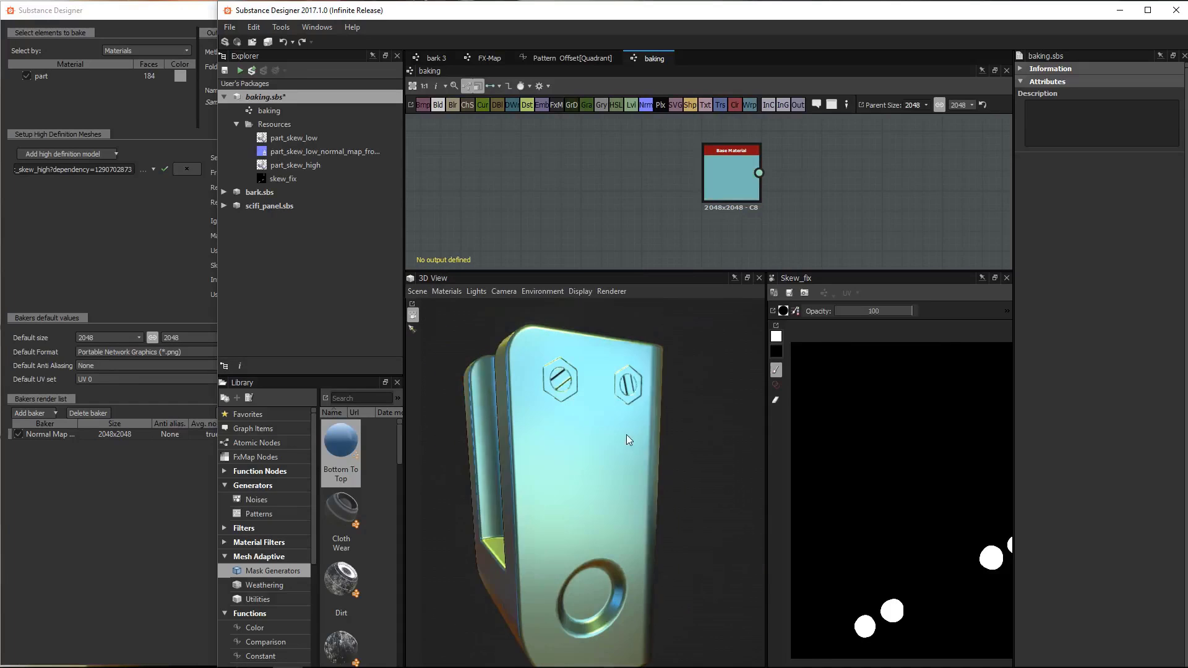
# Display part_skew_low_normal_map_from_mesh in a wider 2D view and examine the two bolts by the large island's lower corner
pyautogui.doubleClick(259, 152)
pyautogui.moveTo(766, 445); pyautogui.dragTo(629, 439)
pyautogui.scroll(4, 888, 506)
pyautogui.scroll(-4, 869, 447)
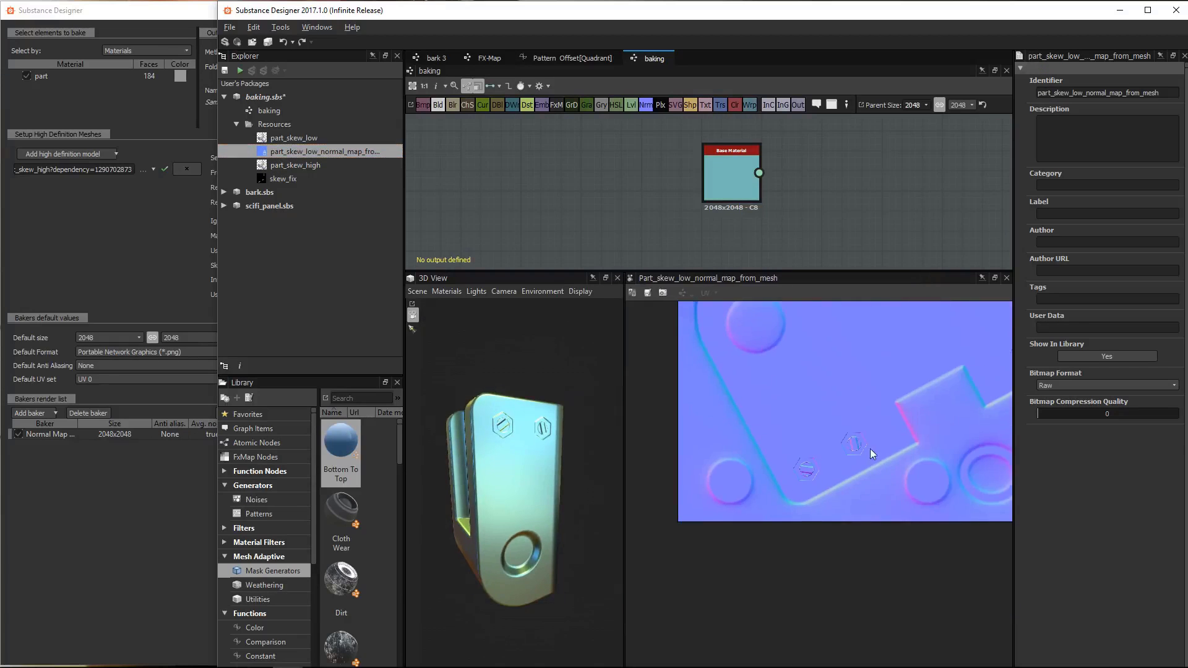
pyautogui.scroll(7, 828, 560)
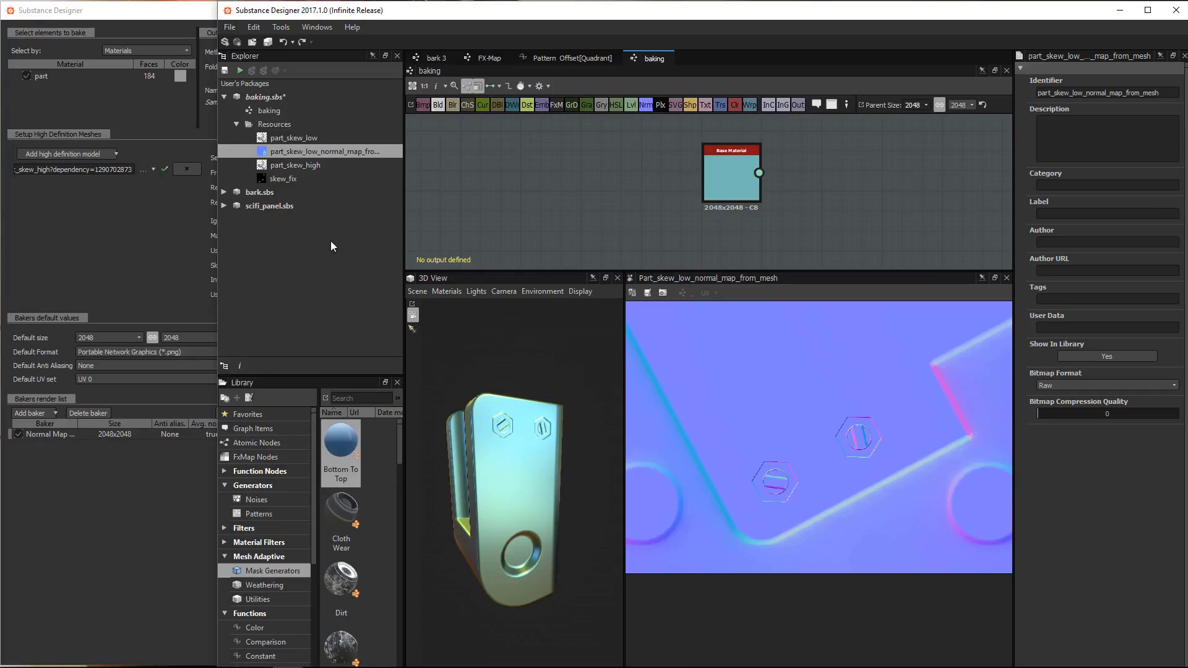
pyautogui.click(234, 285)
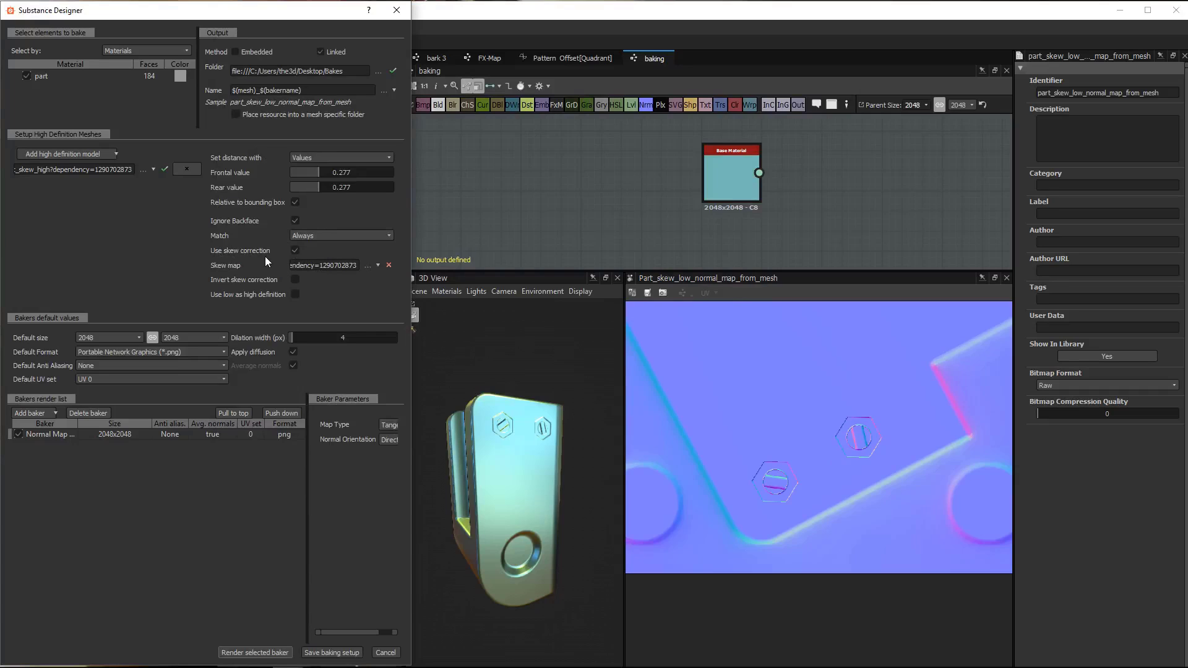
pyautogui.click(860, 466)
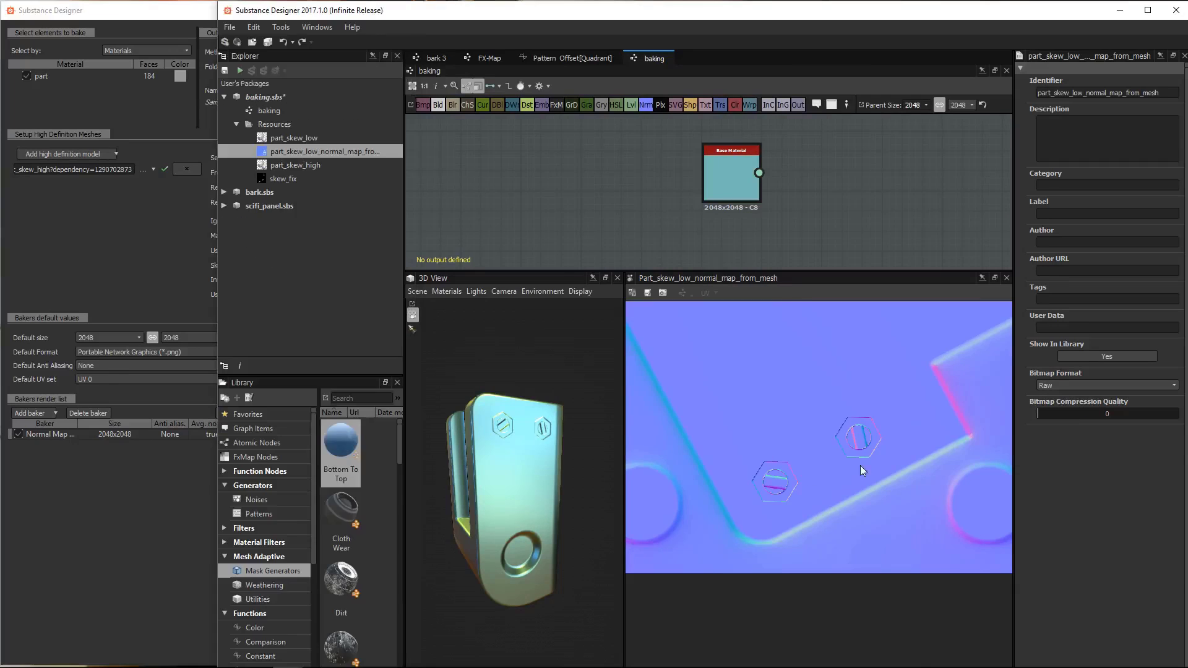
# Examine the remaining bolts on the large island in the normal map and on the part's other side in 3D
pyautogui.scroll(-4, 869, 437)
pyautogui.moveTo(846, 486); pyautogui.dragTo(909, 478, button='middle')
pyautogui.moveTo(547, 458); pyautogui.dragTo(543, 531)
pyautogui.keyDown('alt'); pyautogui.moveTo(518, 526); pyautogui.dragTo(470, 461); pyautogui.keyUp('alt')
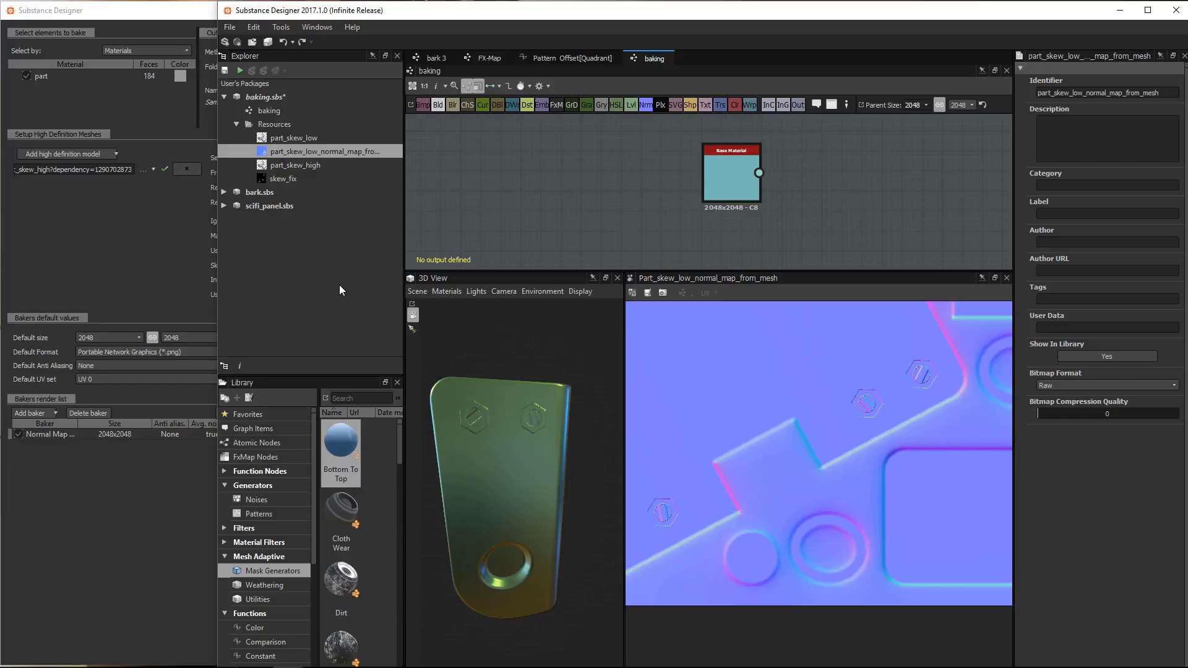
pyautogui.click(135, 240)
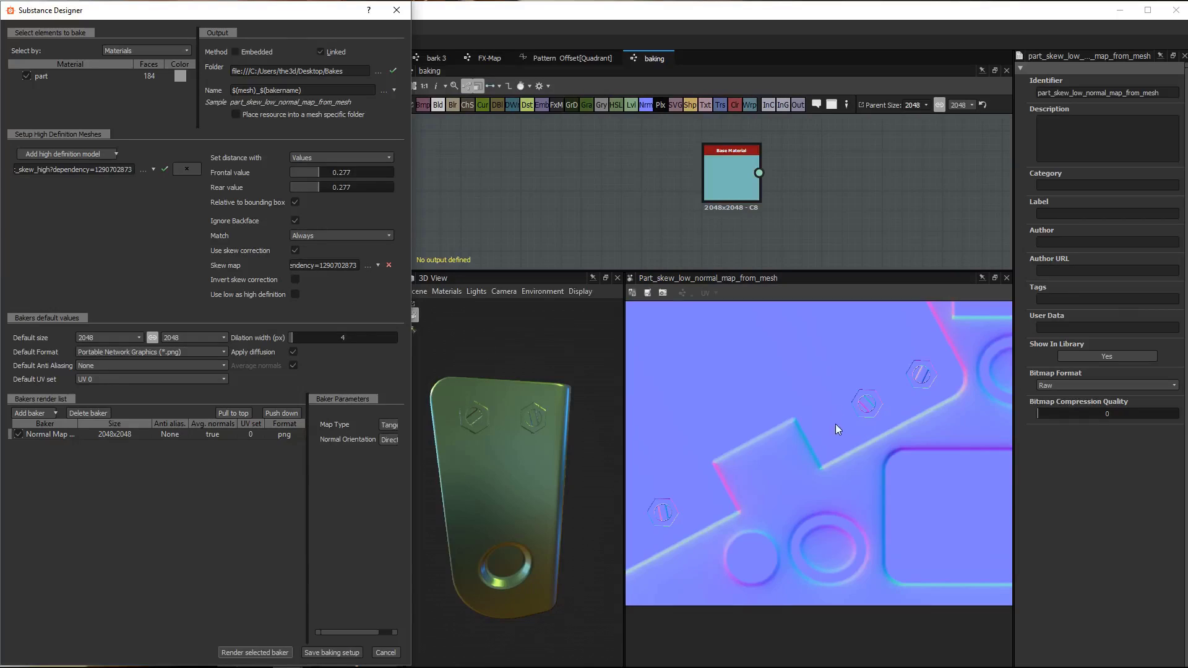
pyautogui.click(544, 221)
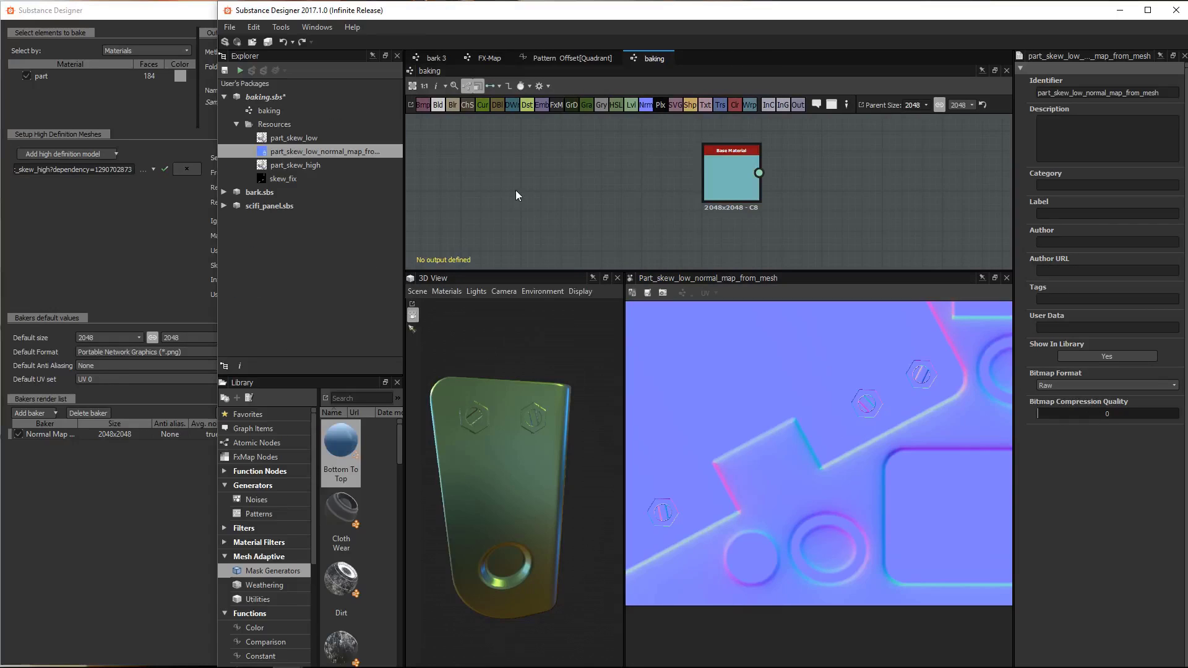
# Display the whole skew_fix mask in the 2D view to review its painted white spots
pyautogui.doubleClick(261, 180)
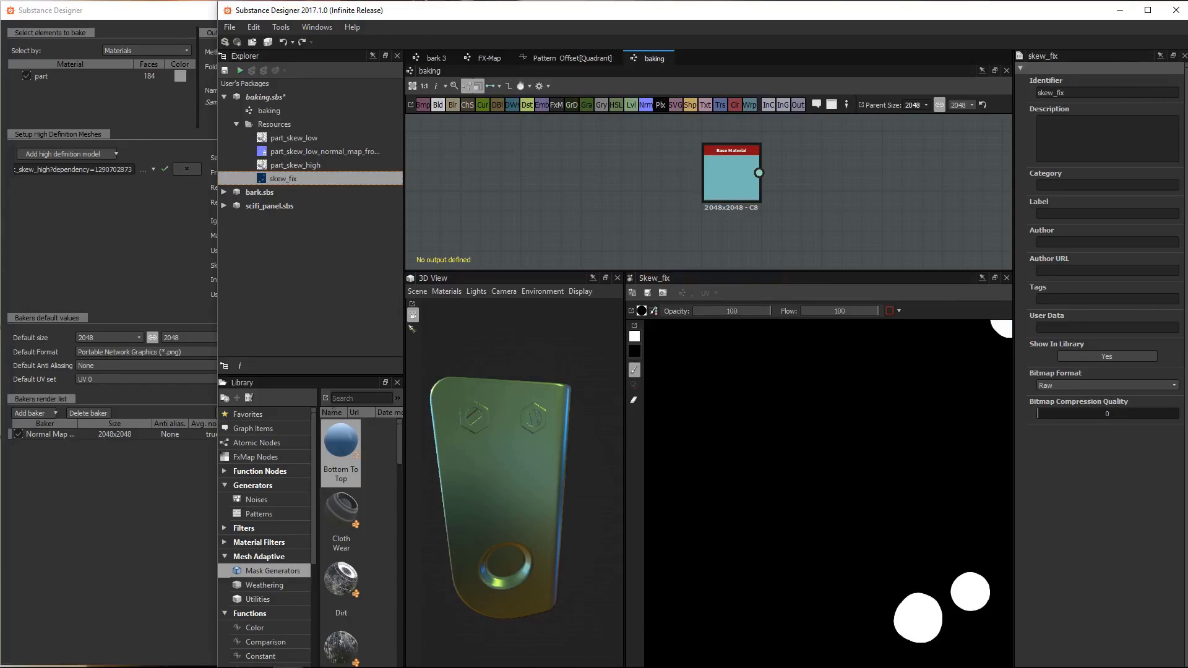
pyautogui.keyDown('alt'); pyautogui.moveTo(890, 544); pyautogui.dragTo(819, 487, button='right'); pyautogui.keyUp('alt')
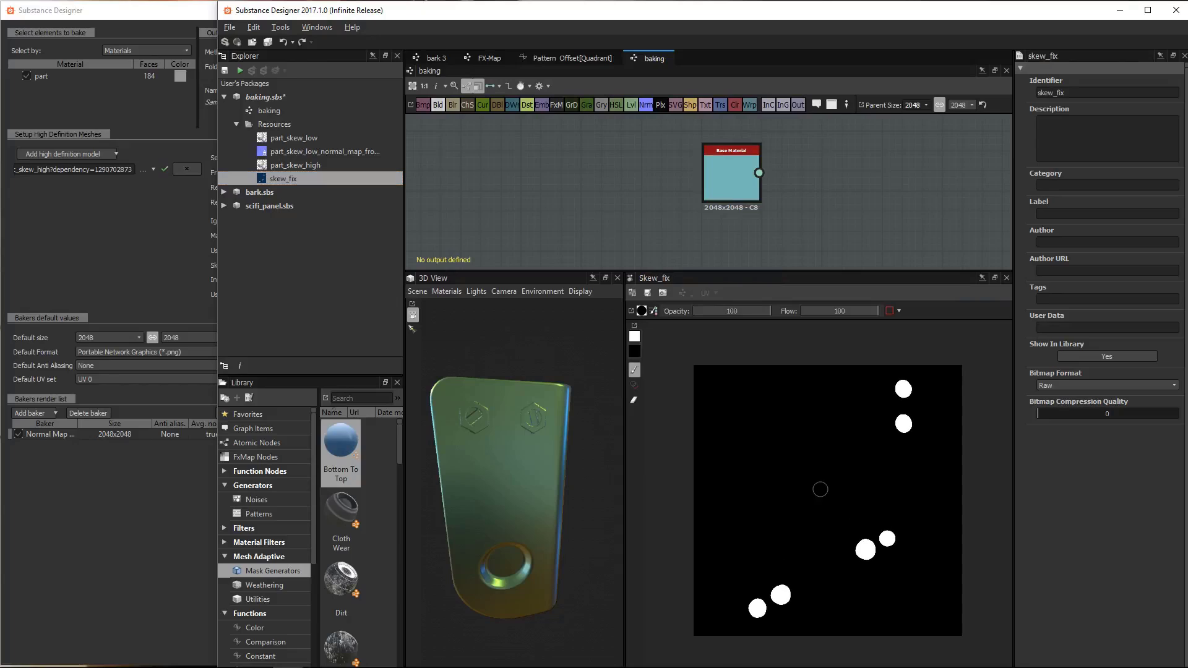
pyautogui.moveTo(759, 254); pyautogui.dragTo(759, 235)
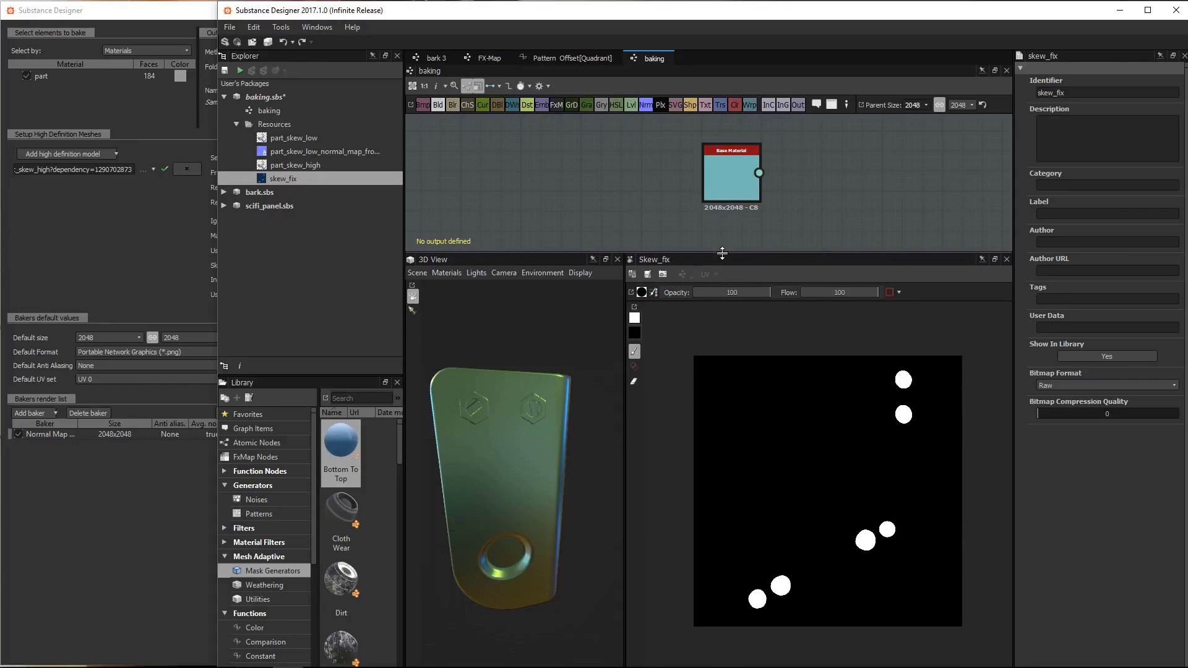
pyautogui.scroll(1, 798, 452)
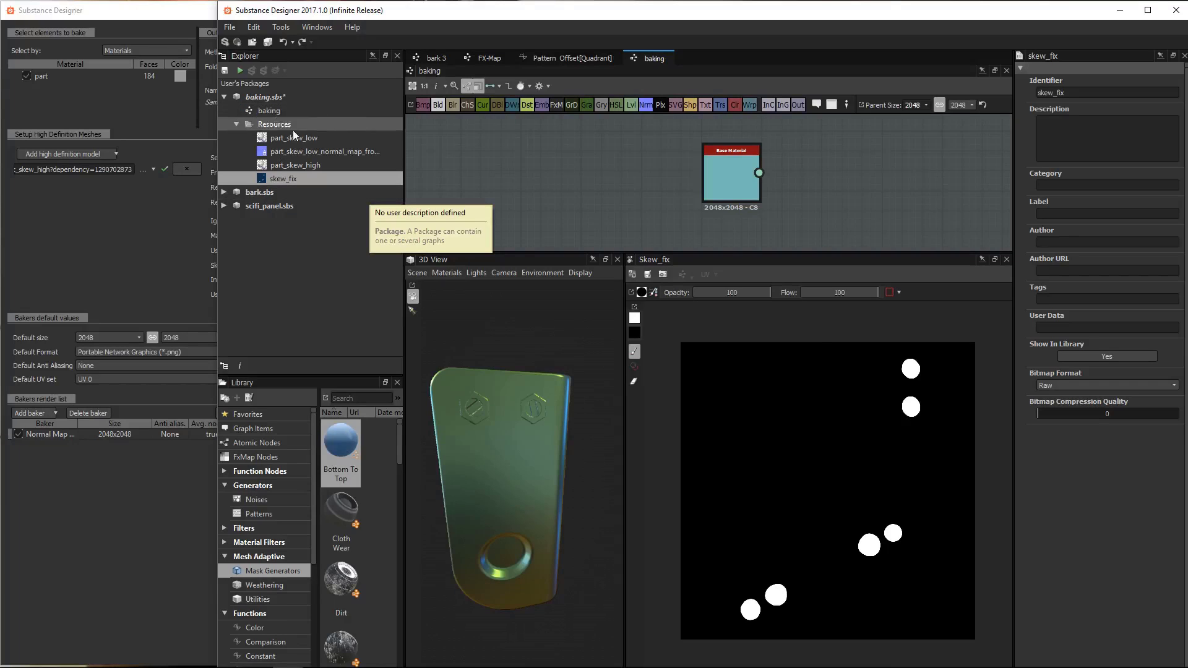
# Display the full part_skew_low_normal_map_from_mesh in the 2D view and review the skew settings in the baking window
pyautogui.doubleClick(260, 151)
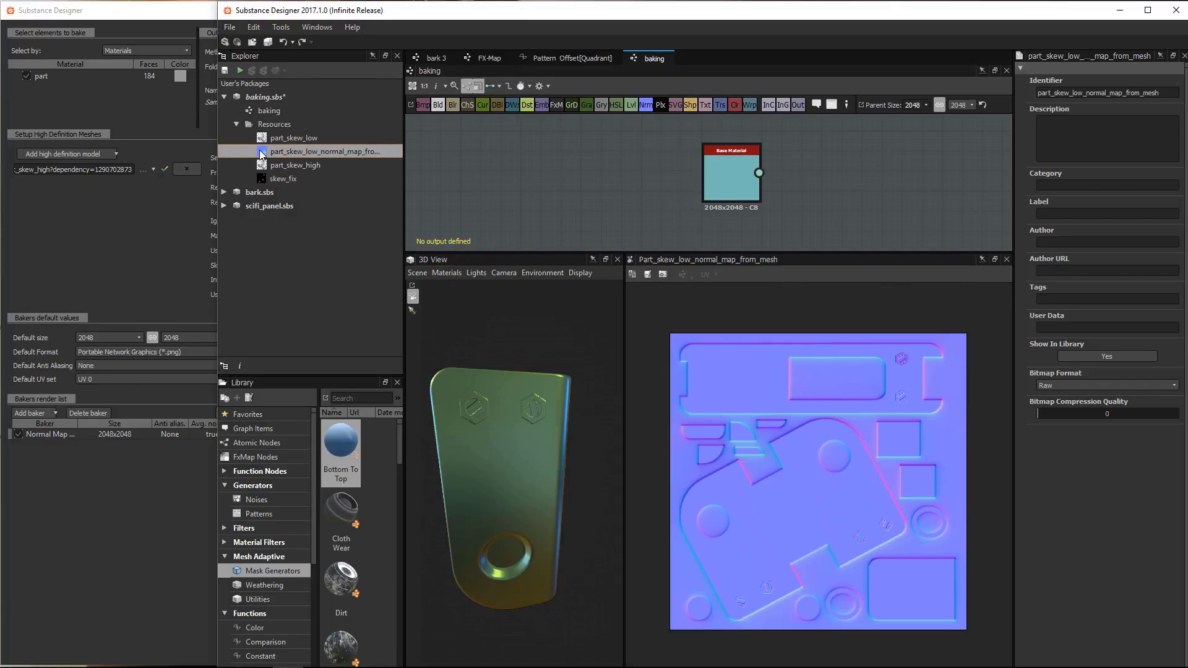
pyautogui.scroll(2, 885, 540)
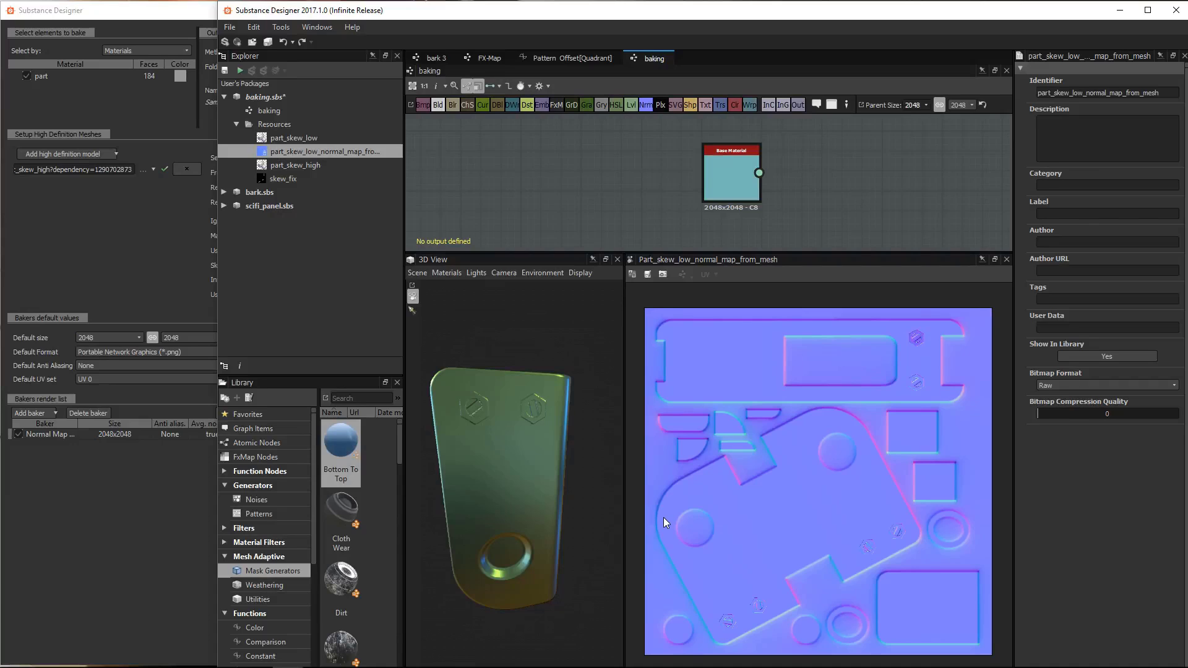
pyautogui.click(164, 242)
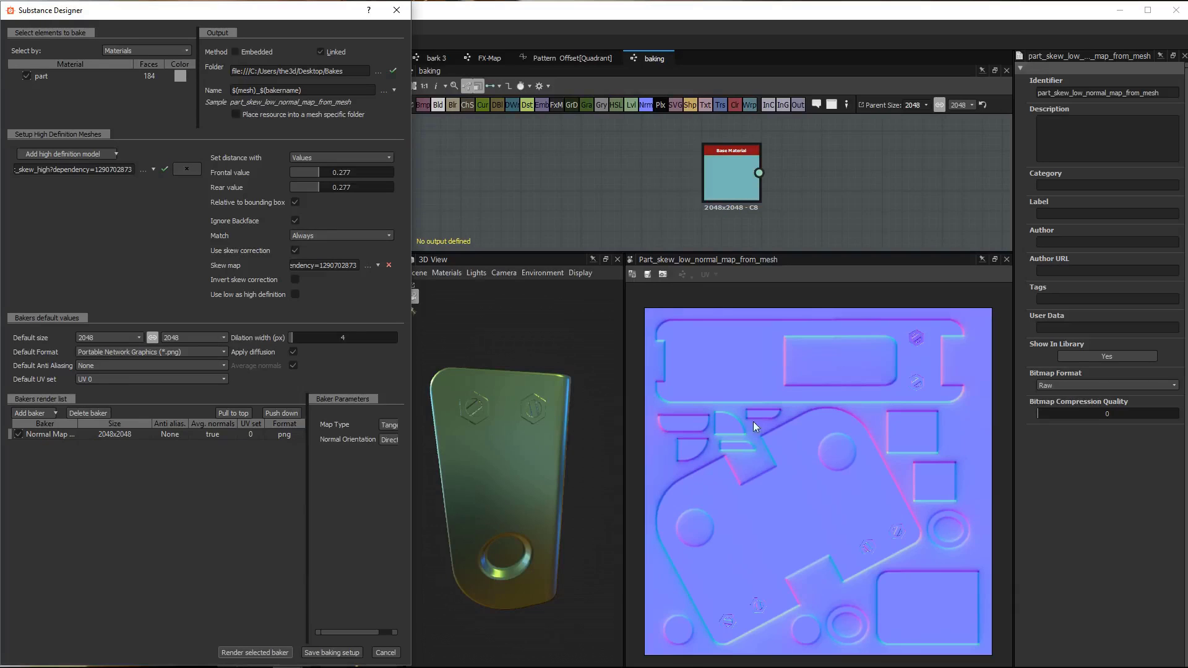
pyautogui.click(597, 181)
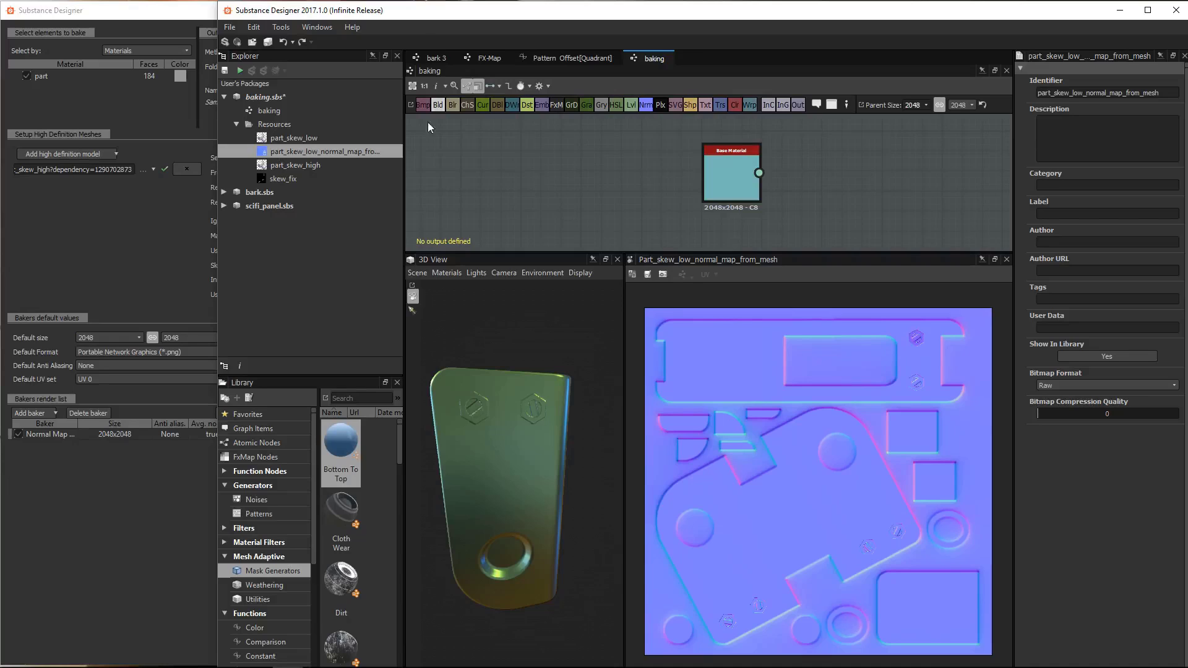
pyautogui.click(154, 231)
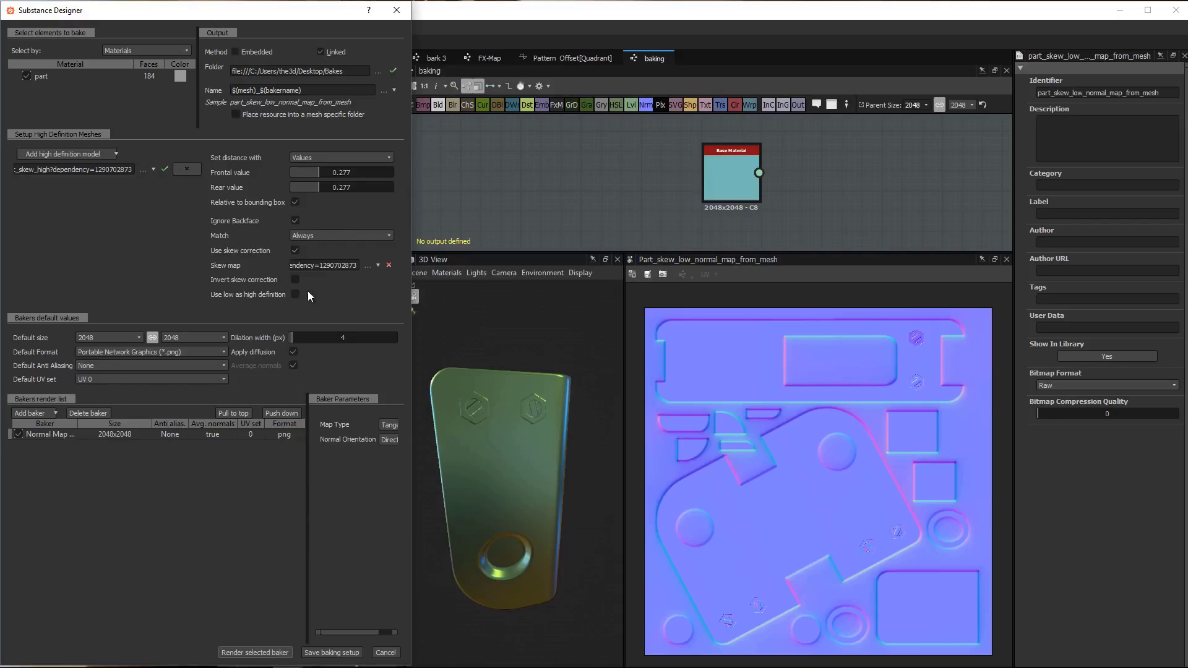
pyautogui.click(526, 192)
# Widen the baking window and turn off Use skew correction
pyautogui.moveTo(413, 481); pyautogui.dragTo(481, 483)
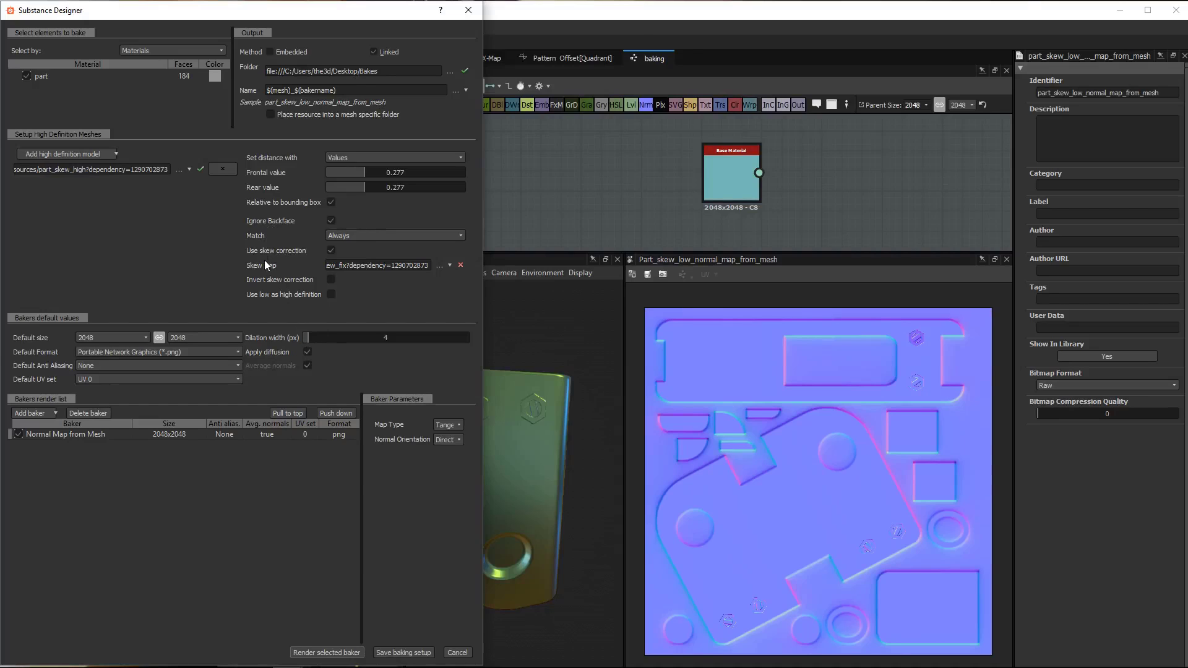
pyautogui.click(330, 251)
pyautogui.click(307, 365)
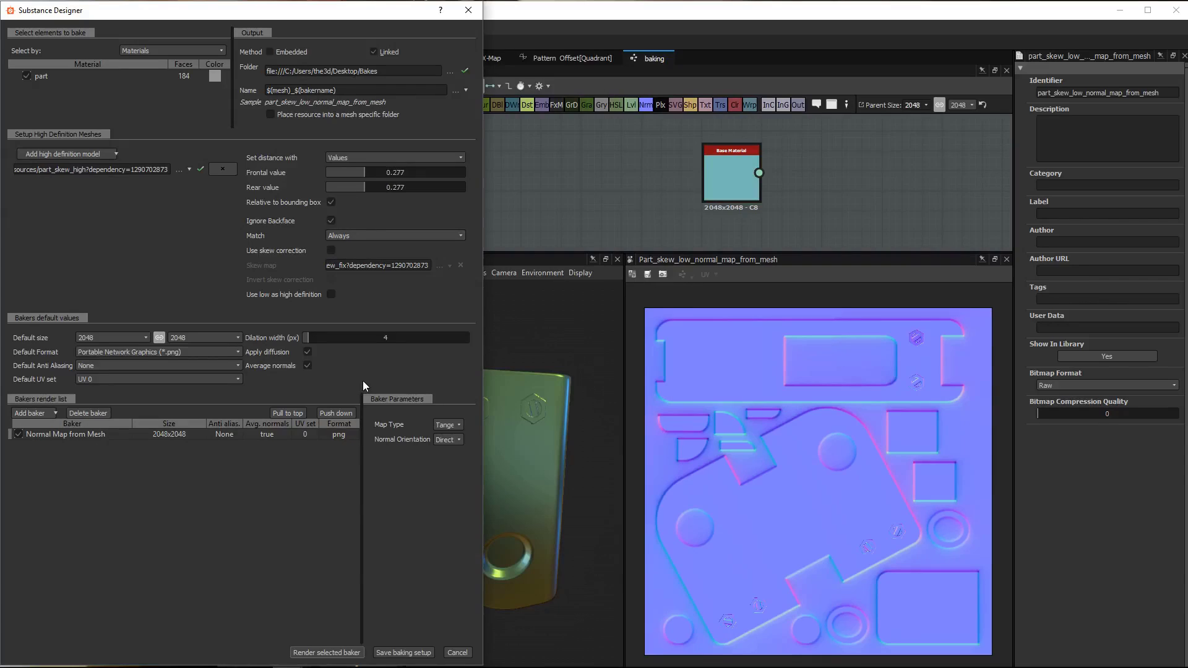
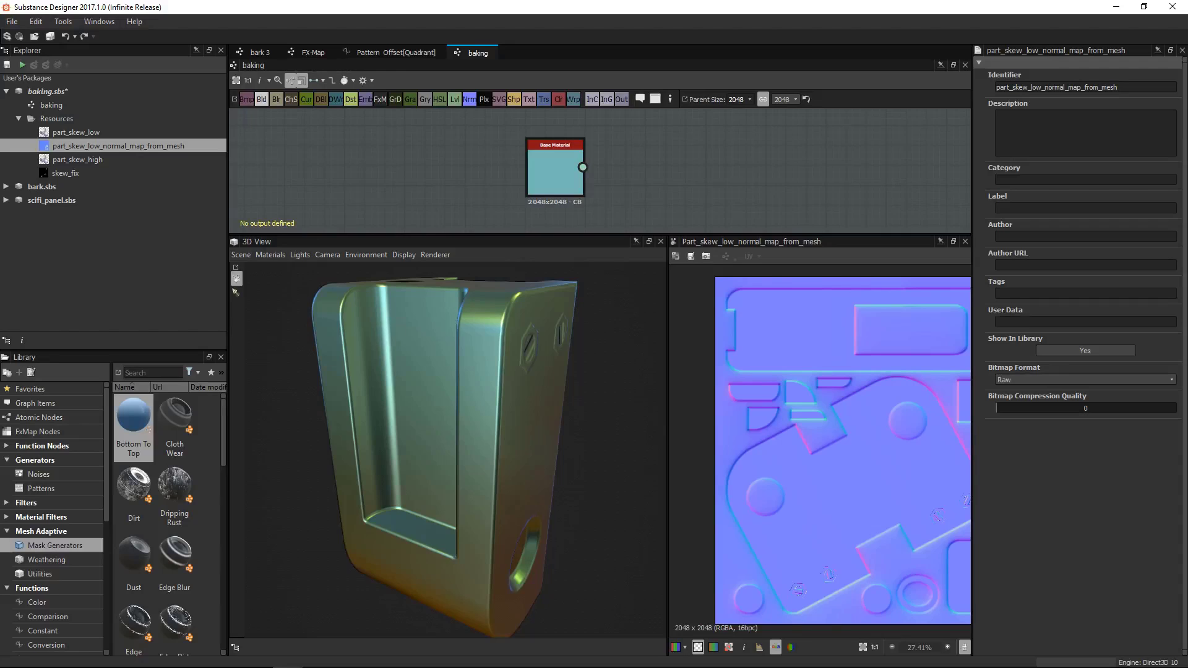
# Open the baking.sbs package file as text in Visual Studio Code
pyautogui.moveTo(634, 317); pyautogui.dragTo(512, 378)
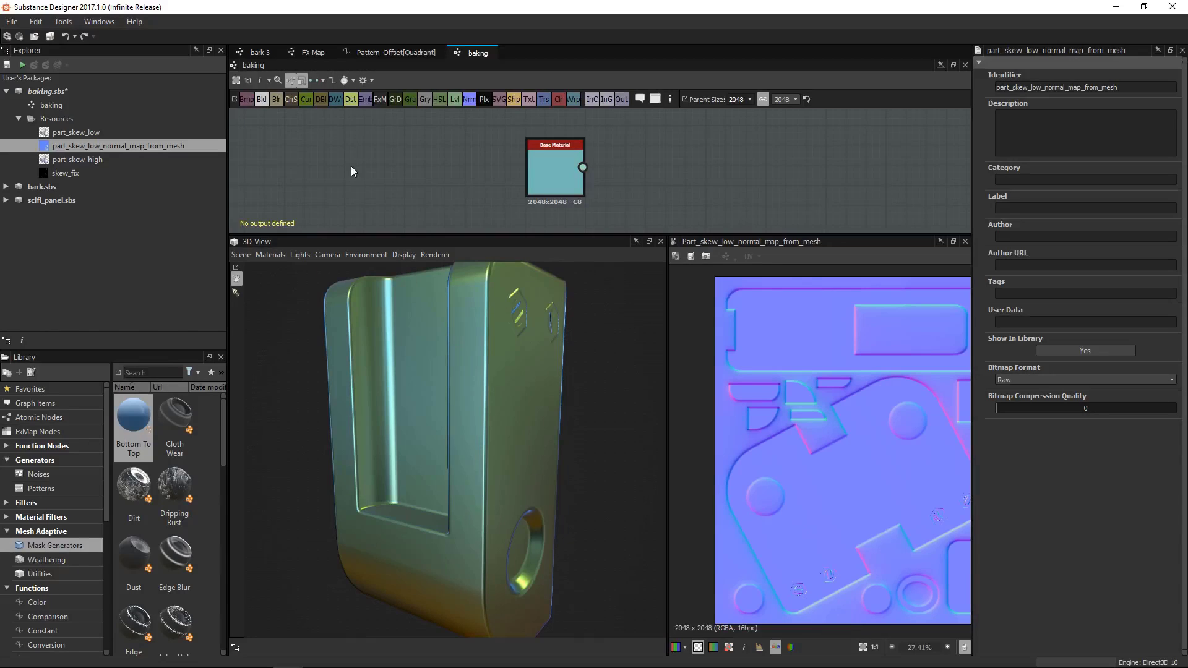
pyautogui.click(64, 105)
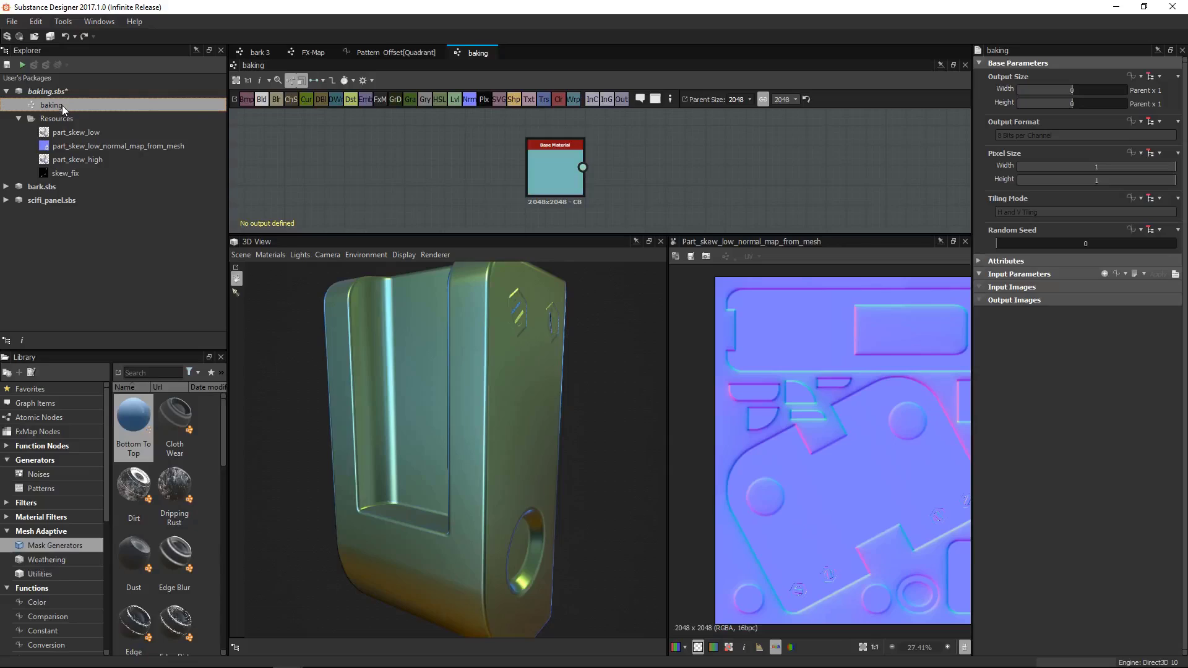
pyautogui.rightClick(62, 105)
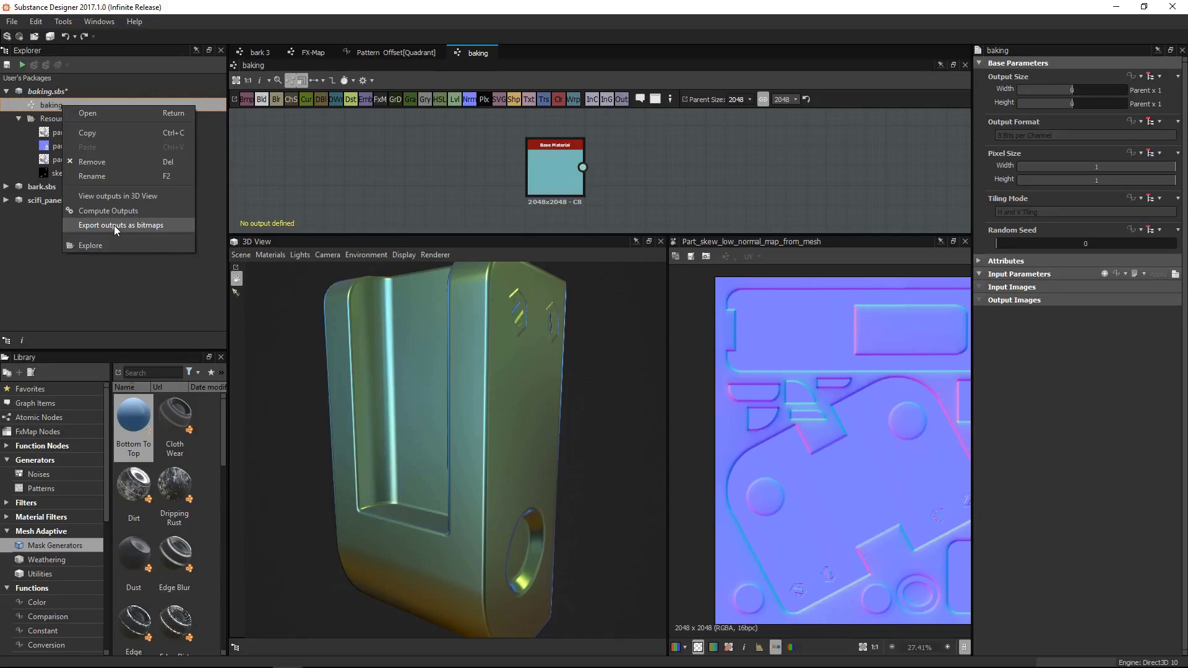
pyautogui.click(99, 246)
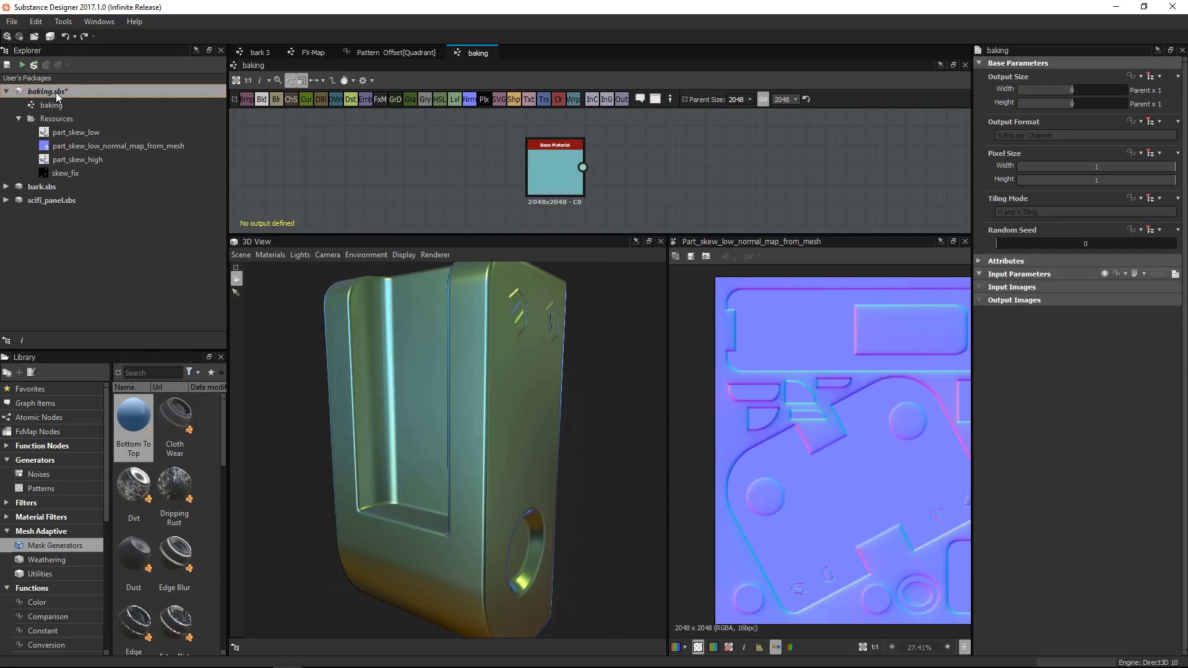
pyautogui.rightClick(56, 92)
pyautogui.click(102, 331)
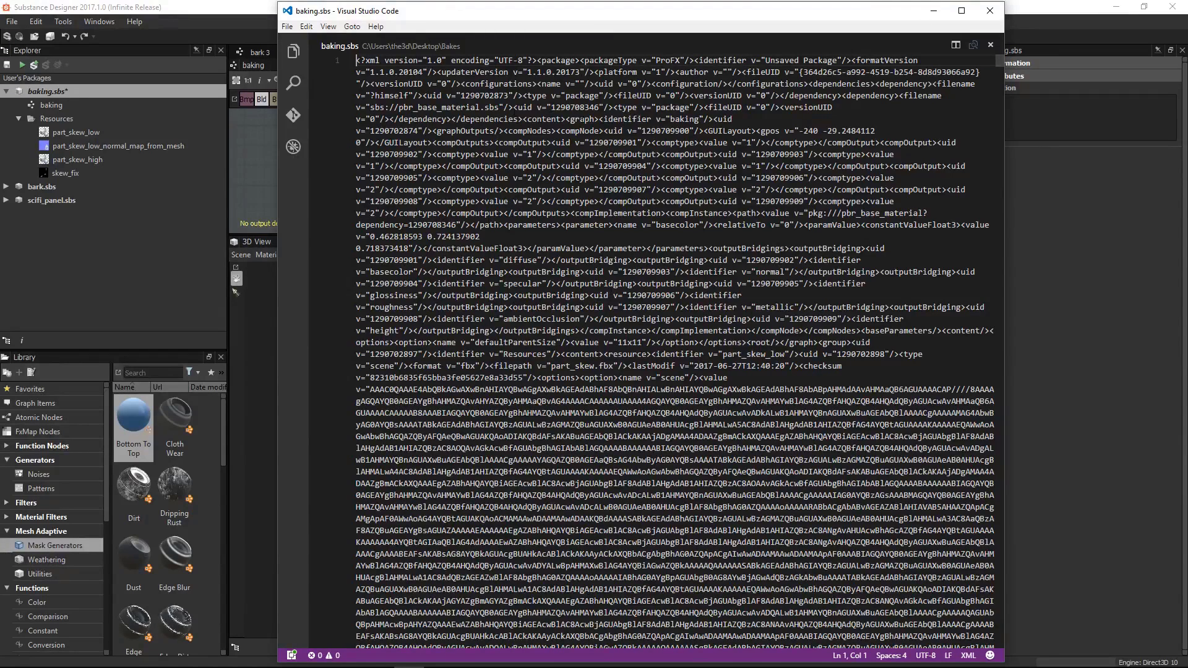
# Examine the skew_fix resource entry at the end of baking.sbs, and minimize the editor window
pyautogui.moveTo(998, 59); pyautogui.dragTo(1000, 642)
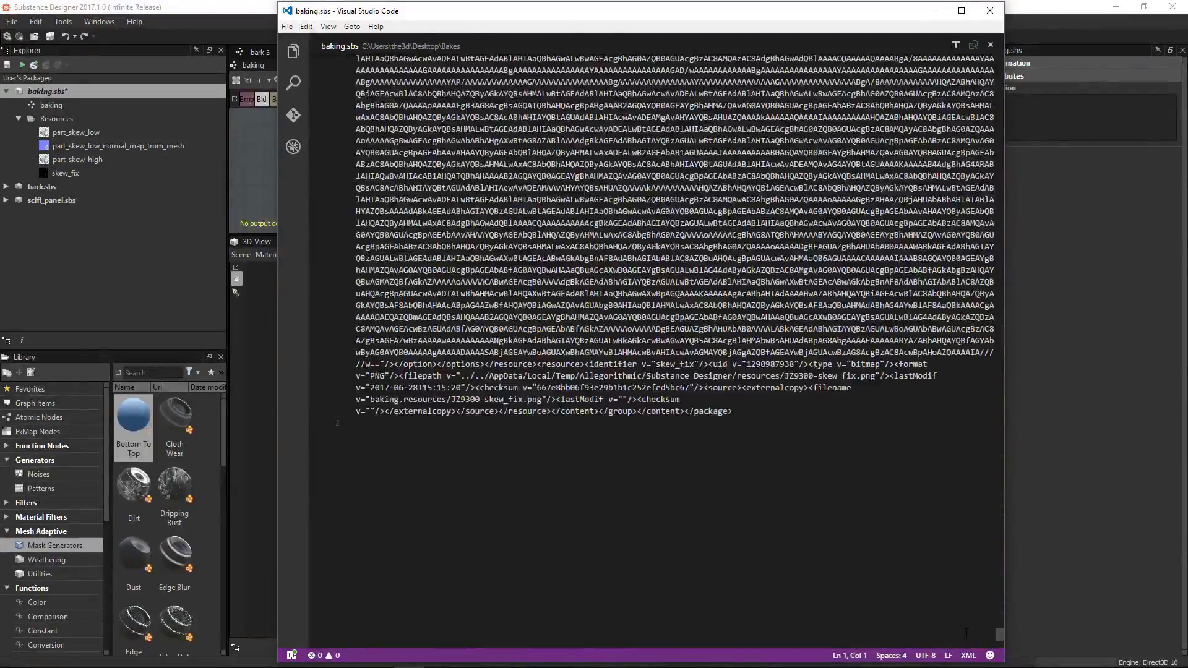
pyautogui.scroll(-5, 967, 633)
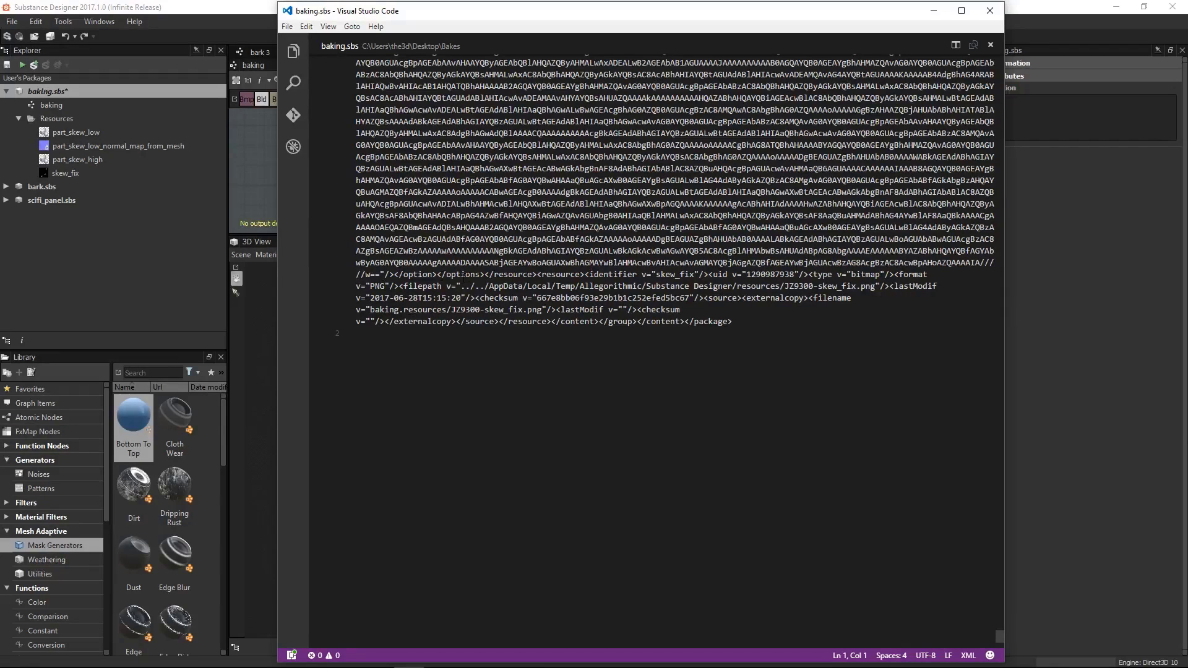
pyautogui.click(461, 275)
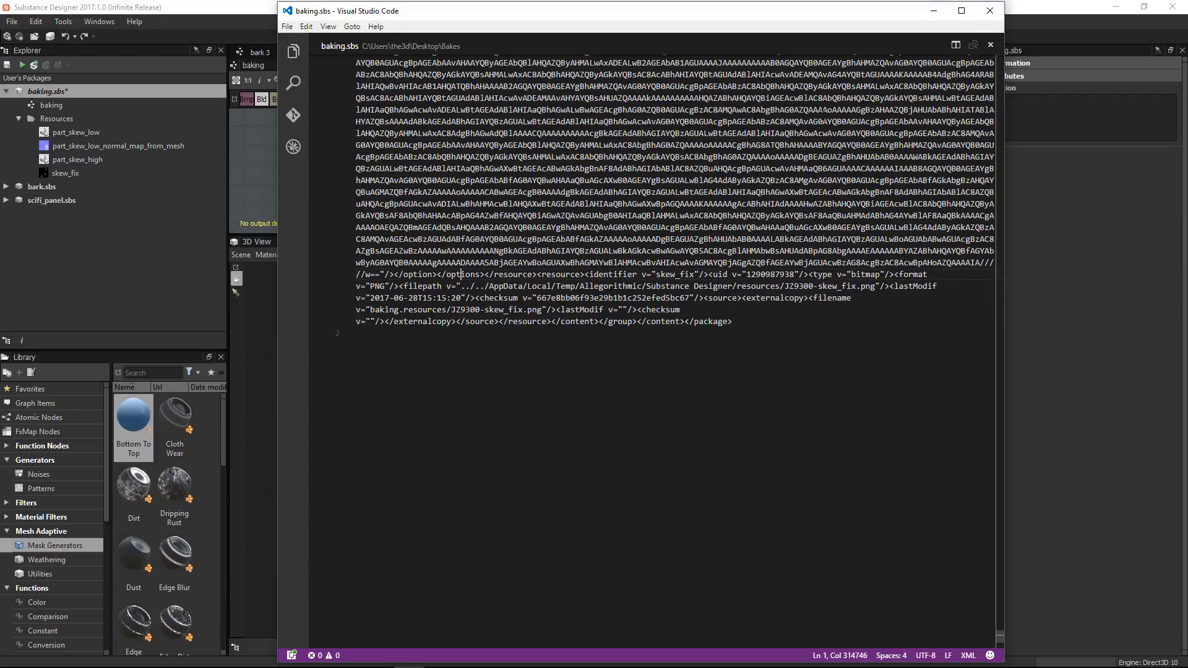
pyautogui.click(933, 10)
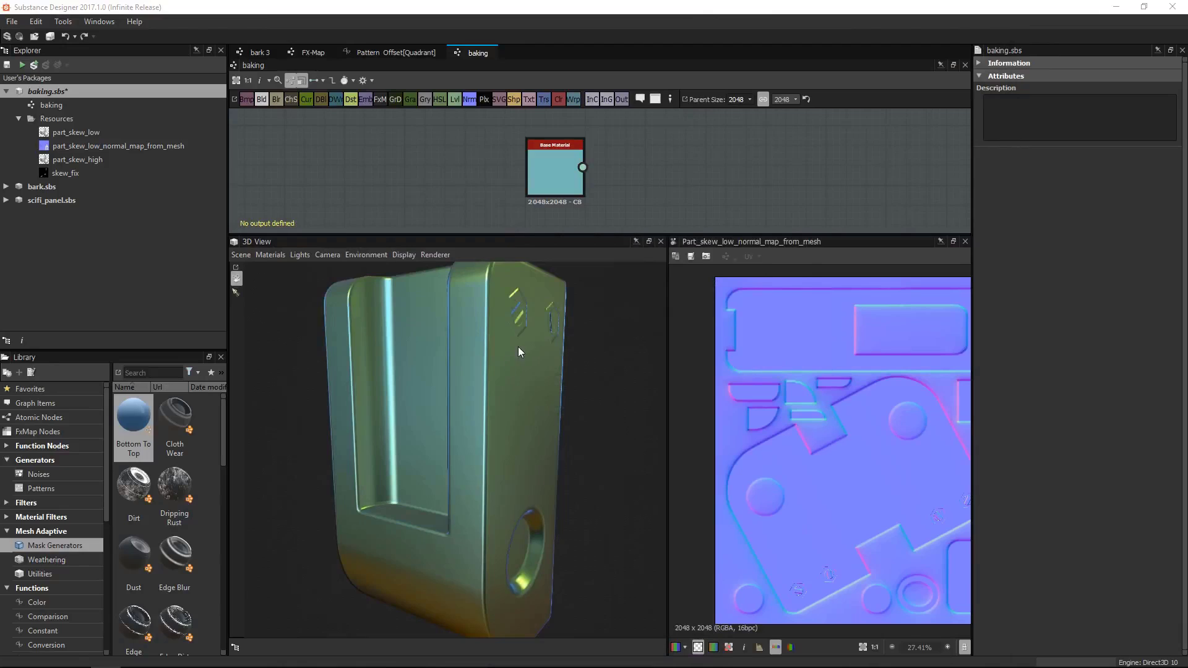
# Close the unresponsive Visual Studio Code window and examine the part's bolts in the 3D view
pyautogui.moveTo(518, 351); pyautogui.dragTo(504, 374)
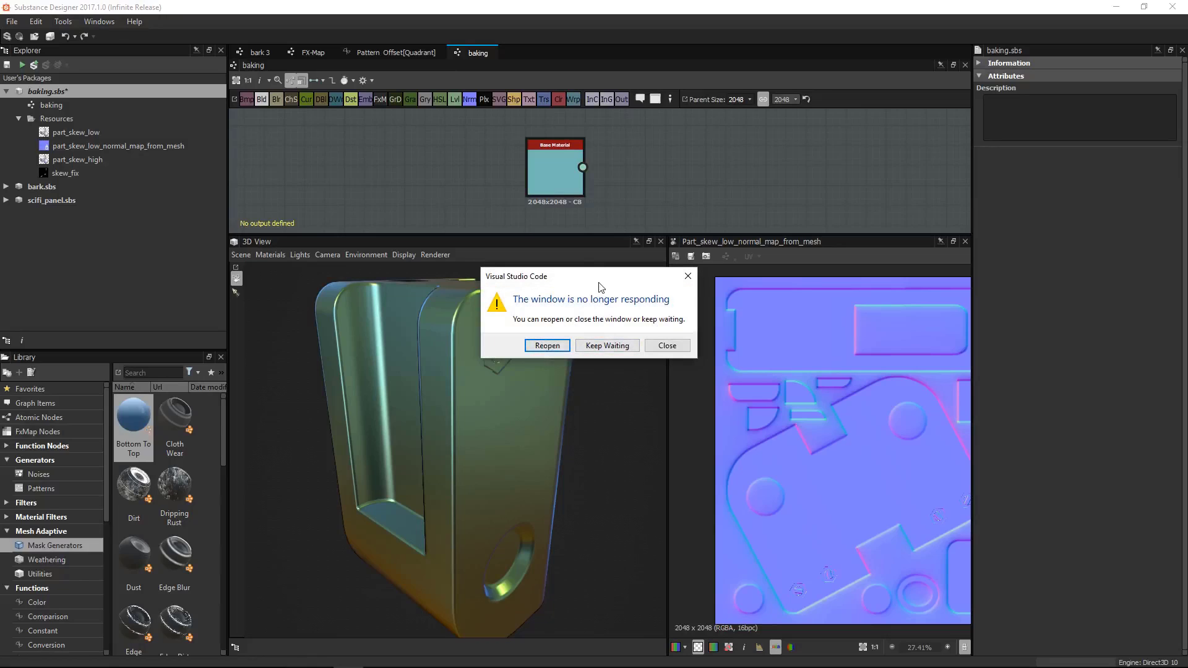
pyautogui.click(669, 346)
pyautogui.moveTo(436, 297); pyautogui.dragTo(314, 384)
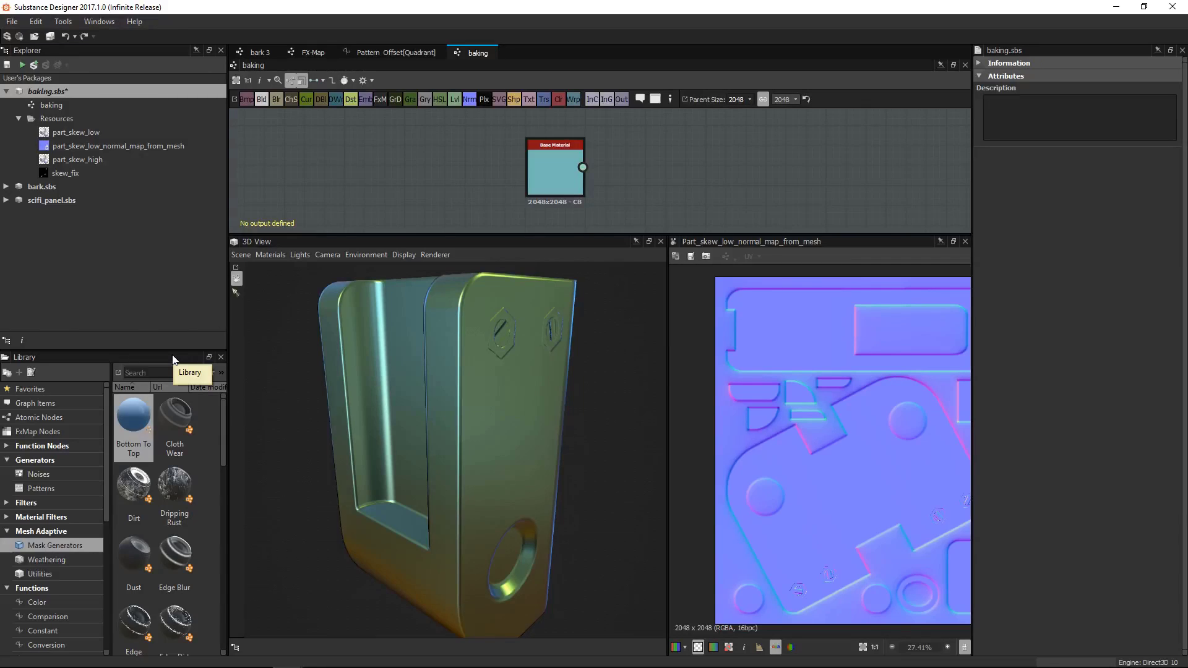
pyautogui.moveTo(512, 374); pyautogui.dragTo(518, 370)
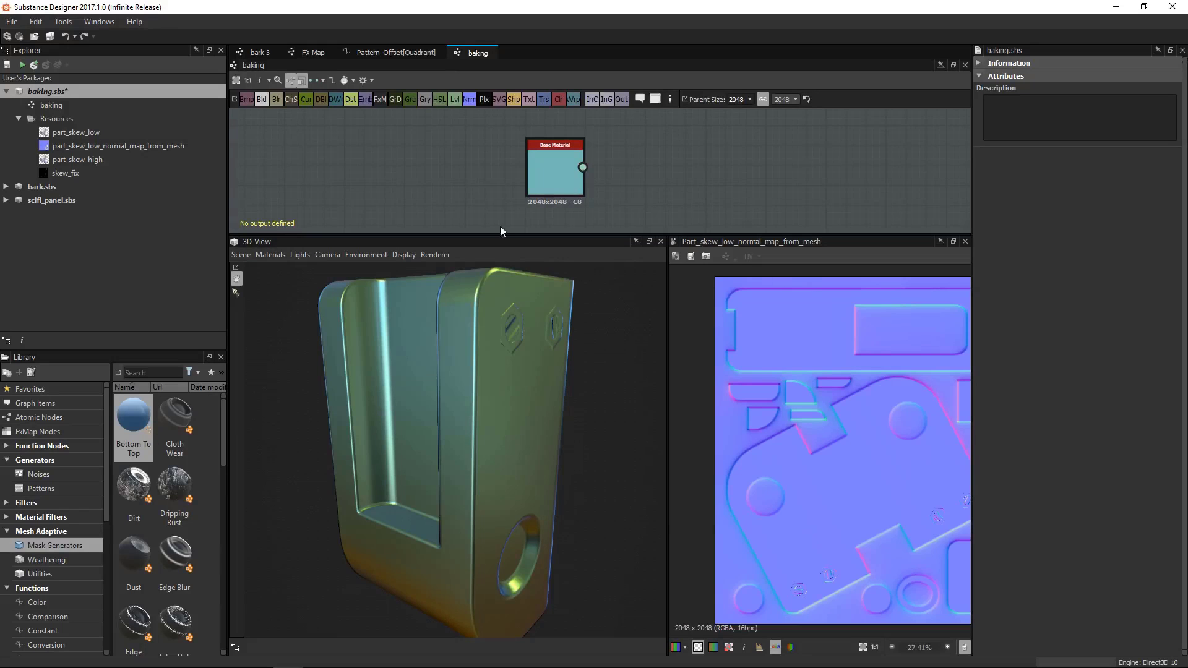
# Select the part_skew_low mesh resource and examine the part's bolts in the 3D view
pyautogui.keyDown('alt'); pyautogui.moveTo(505, 321); pyautogui.dragTo(503, 319); pyautogui.keyUp('alt')
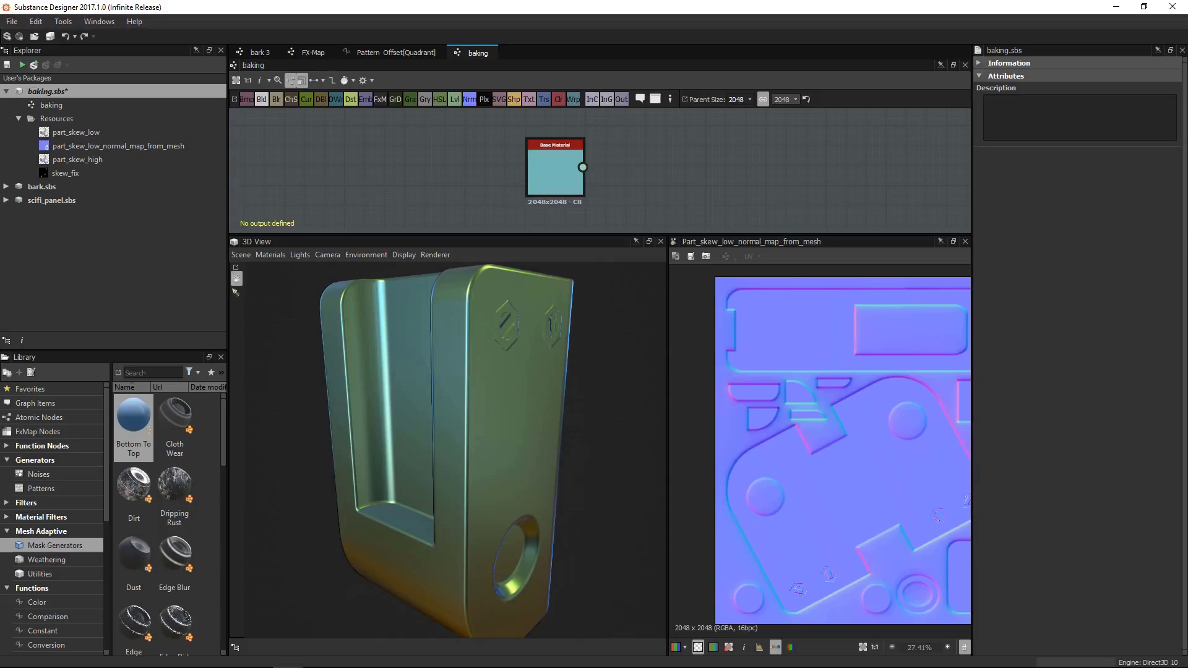
pyautogui.hotkey('alt', 'Tab')
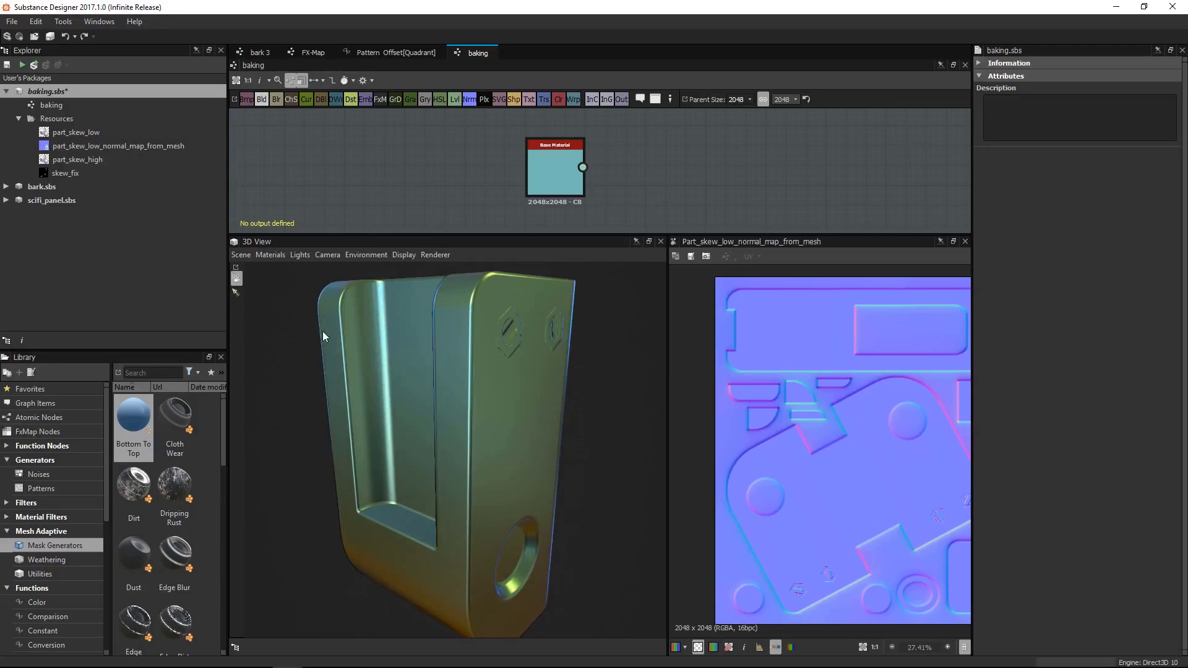
pyautogui.click(93, 134)
pyautogui.click(67, 132)
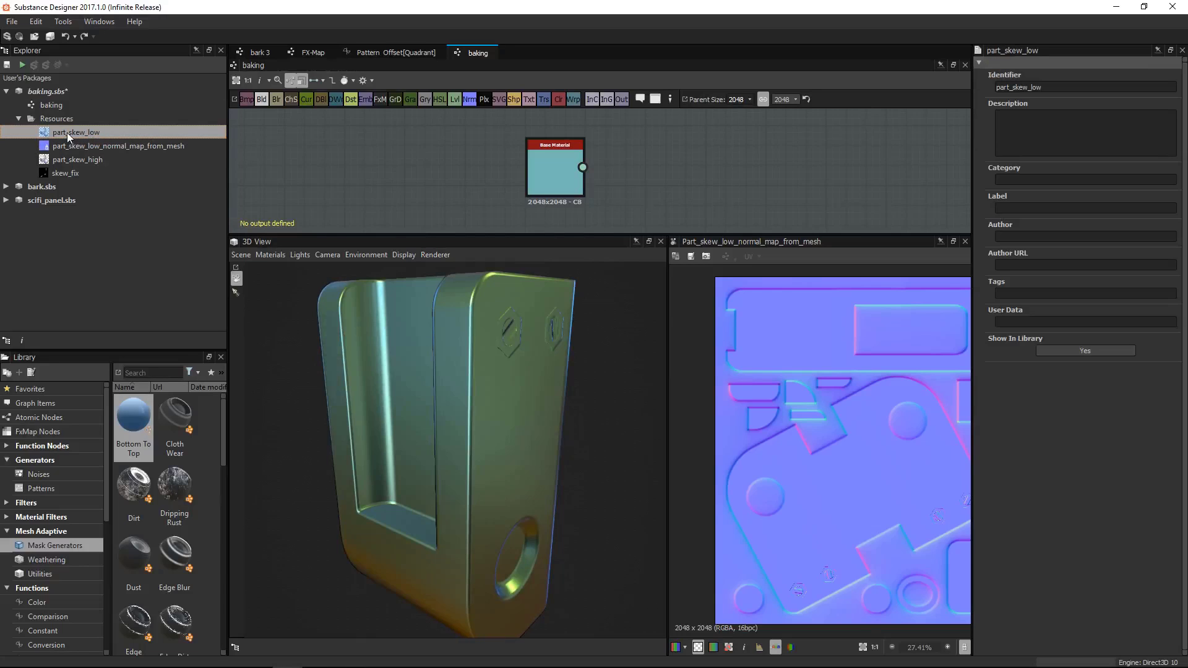
pyautogui.moveTo(520, 337)
pyautogui.mouseDown()
pyautogui.moveTo(507, 344)
pyautogui.moveTo(532, 344)
pyautogui.mouseUp()
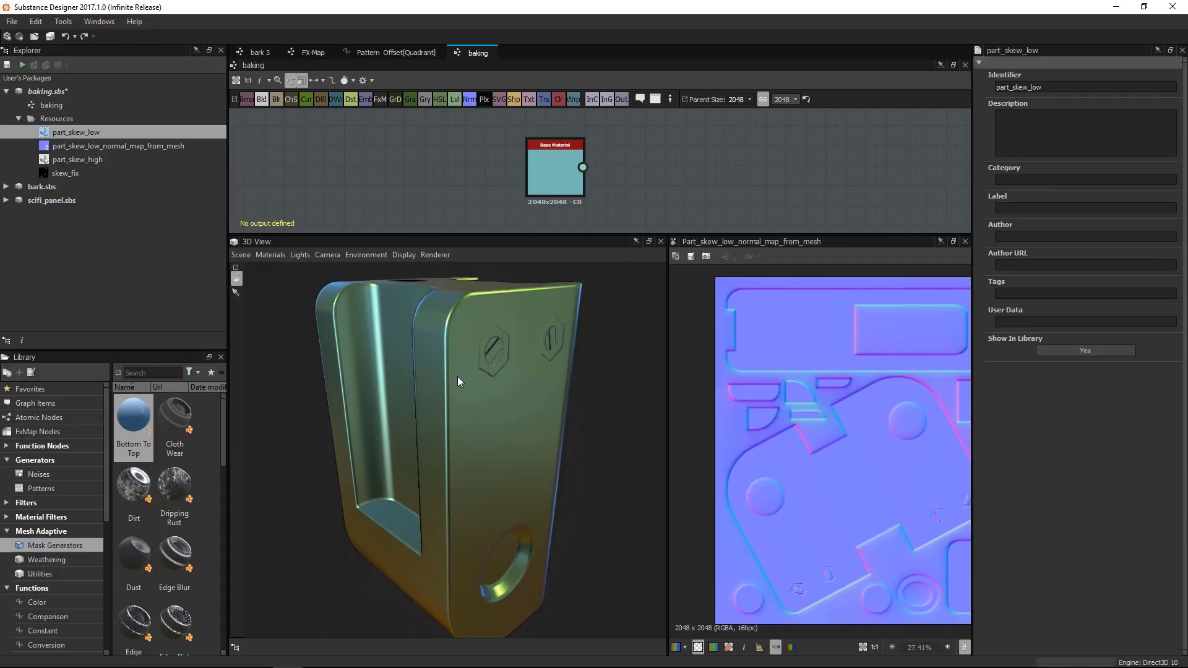
# Create a separate 3D resource named part_skew_02 from the current scene inside the Resources folder of baking.sbs, and select it
pyautogui.click(240, 255)
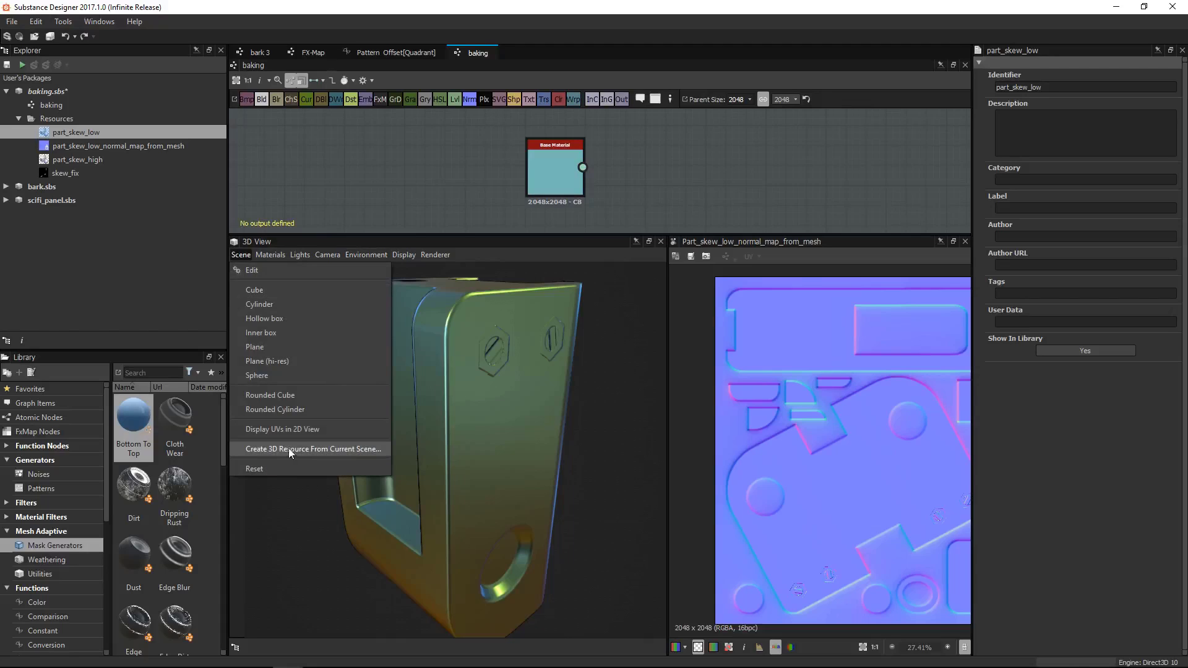
pyautogui.click(332, 448)
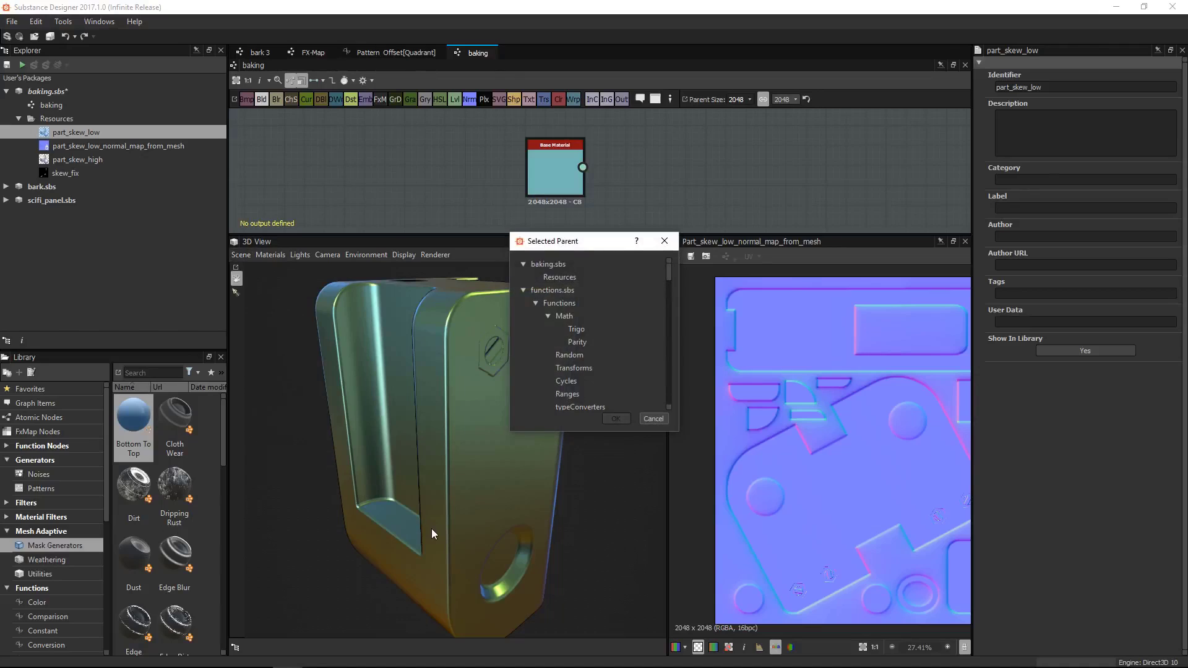
pyautogui.click(564, 277)
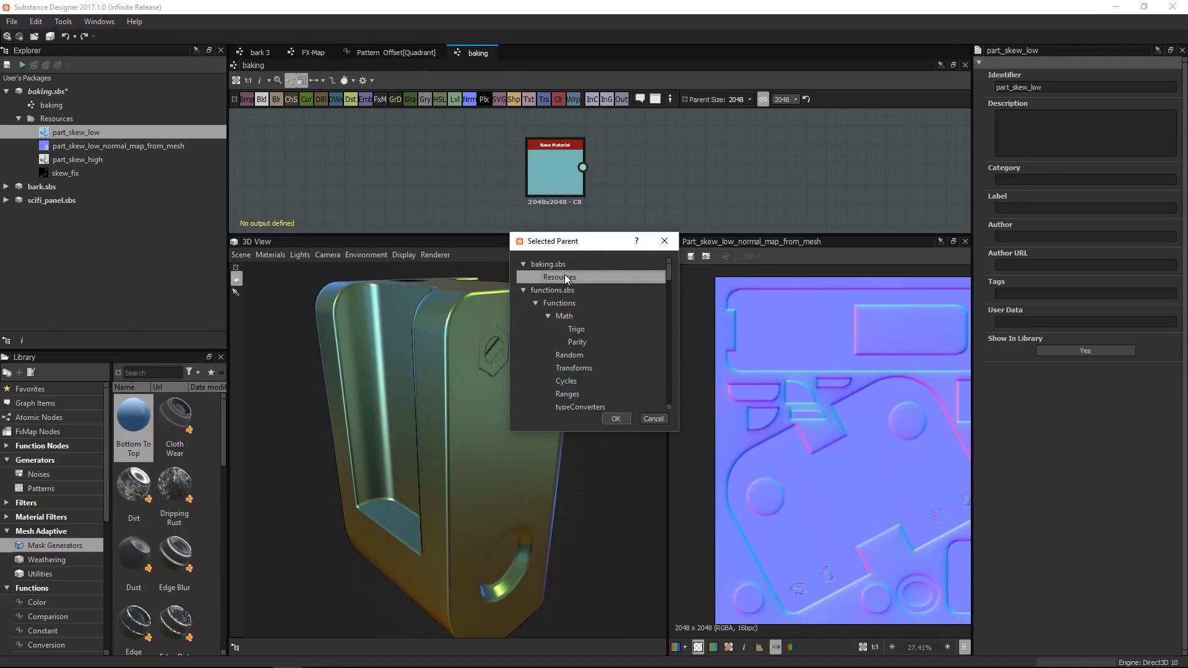
pyautogui.click(615, 419)
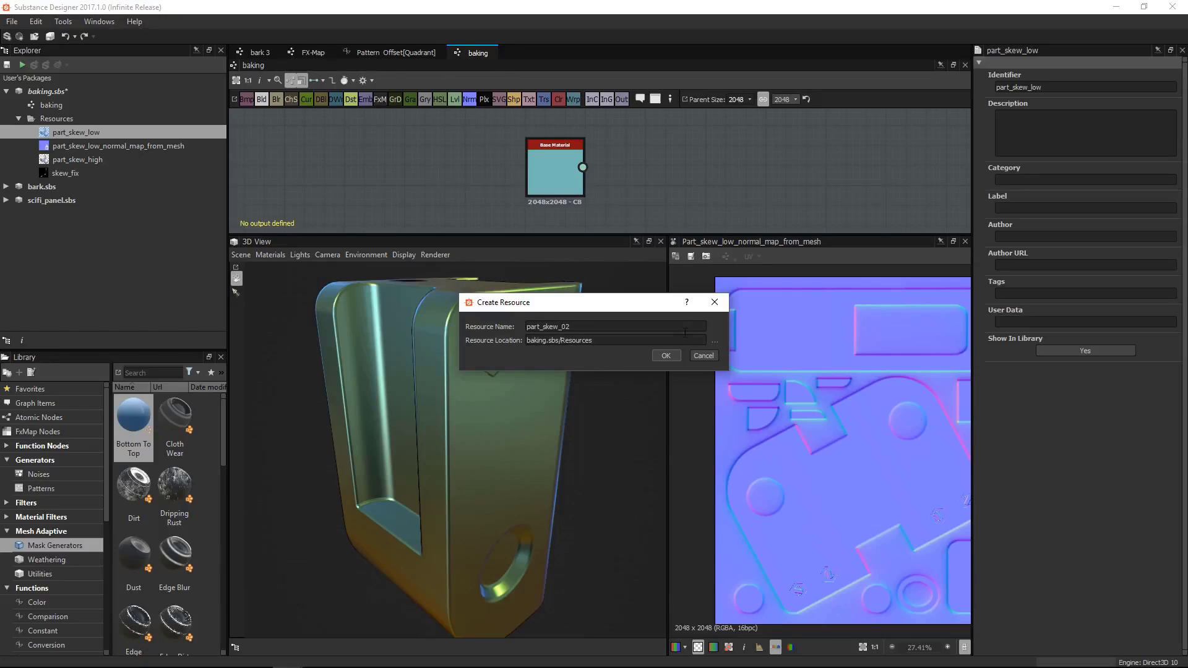
pyautogui.click(676, 355)
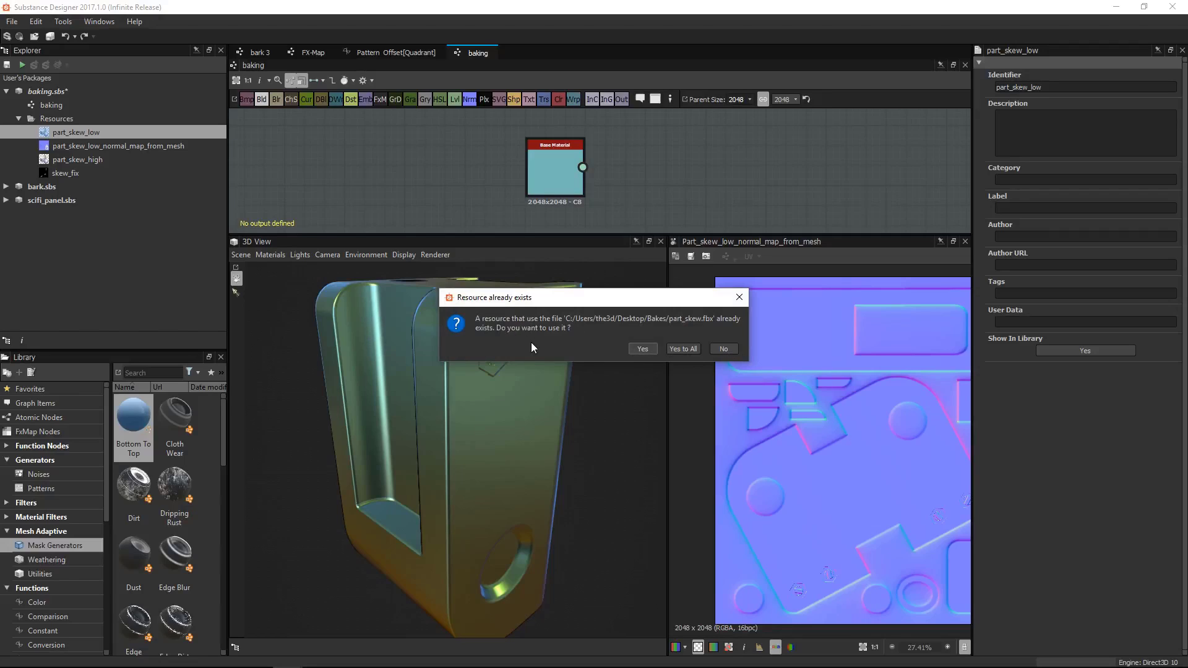
pyautogui.click(723, 350)
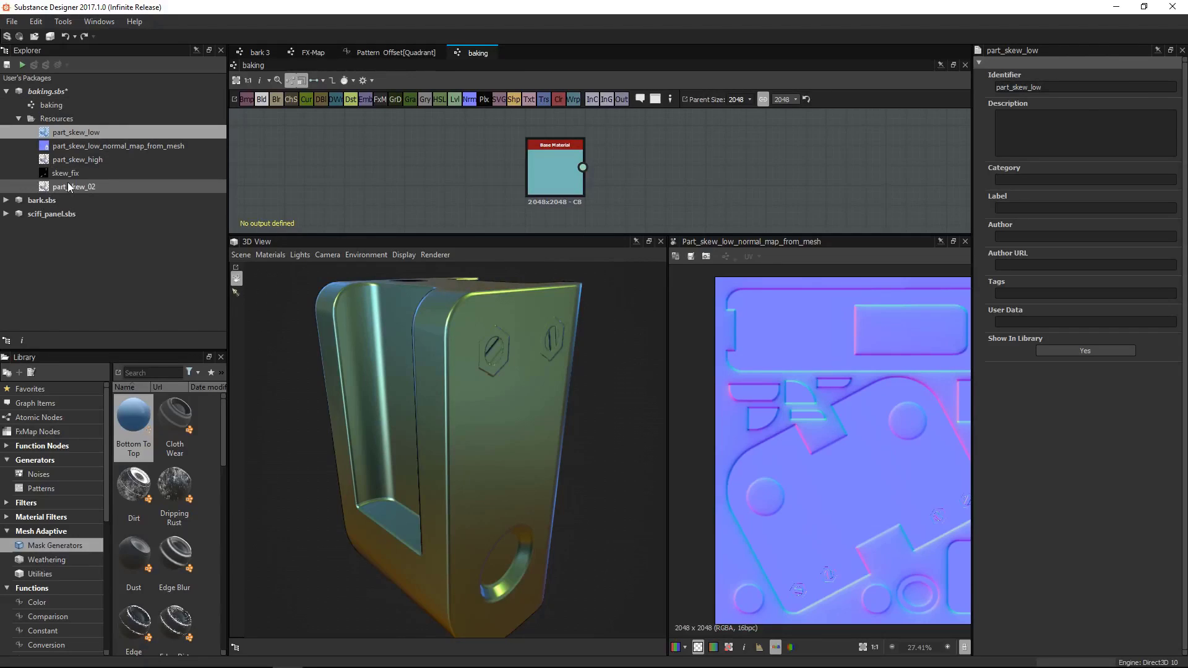
pyautogui.click(78, 187)
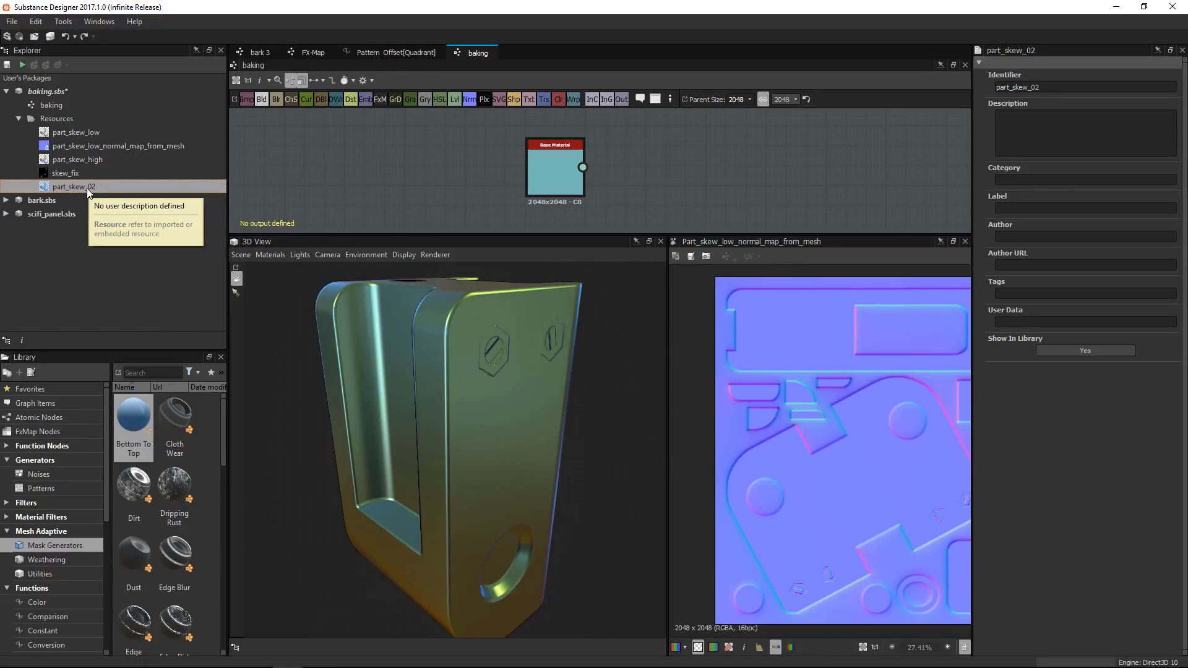
# Set the default camera's clear color to orange with H 40, S 255 and V 159
pyautogui.moveTo(378, 388); pyautogui.dragTo(336, 386)
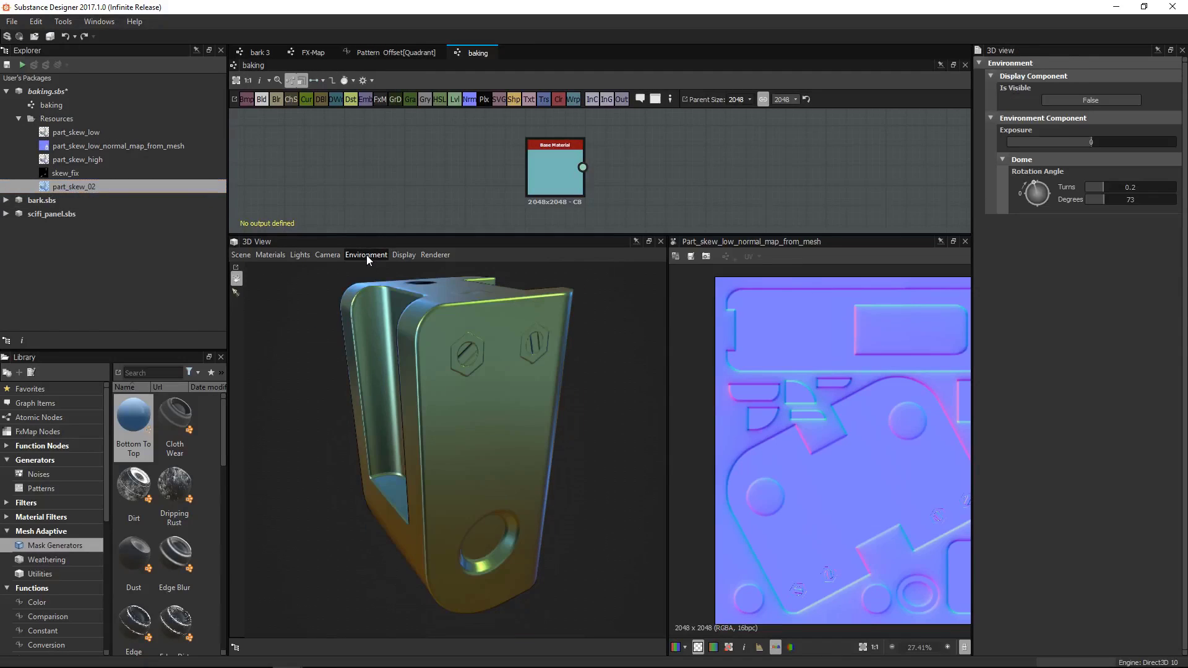
pyautogui.click(328, 257)
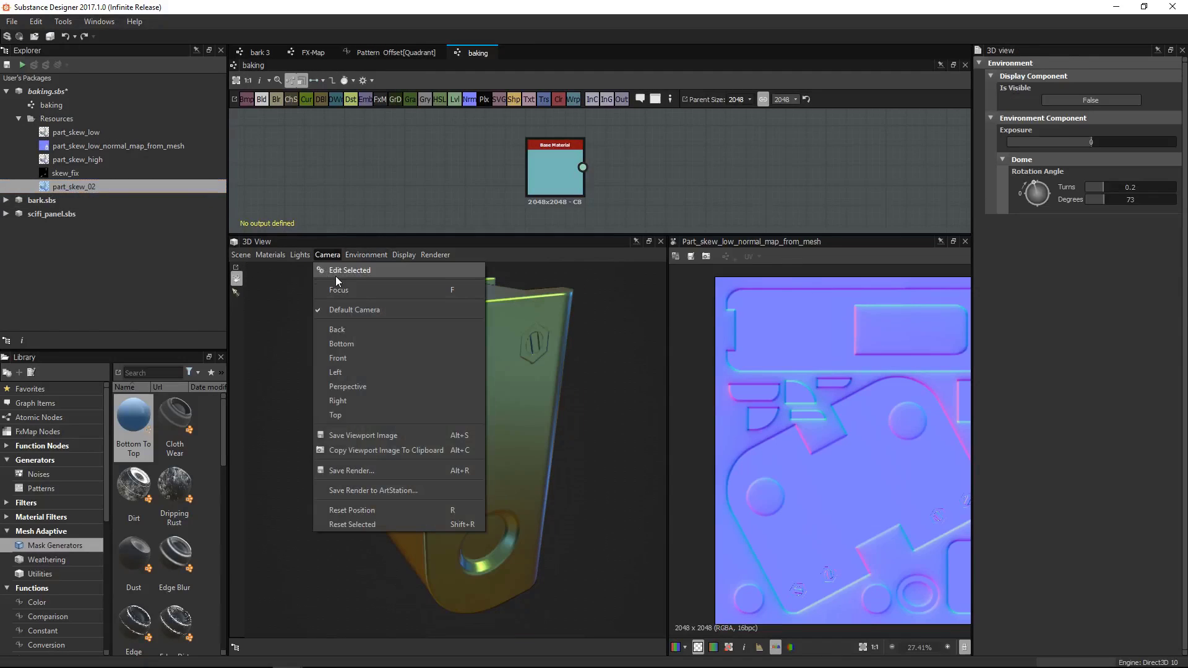
pyautogui.click(337, 272)
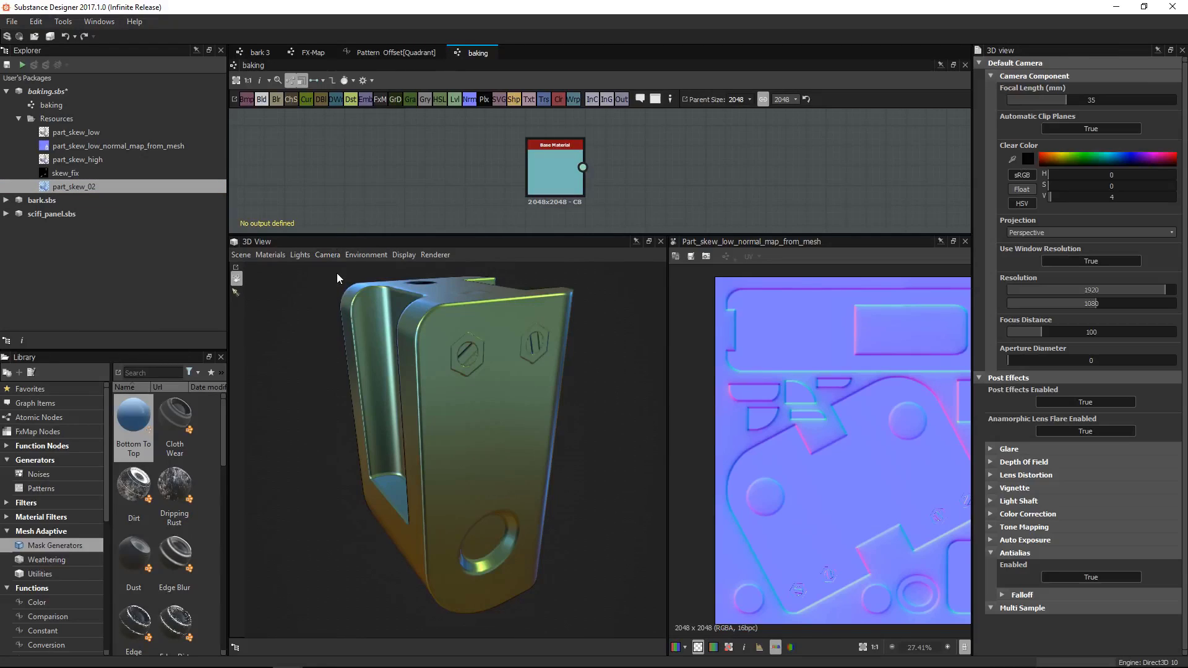
pyautogui.click(1053, 158)
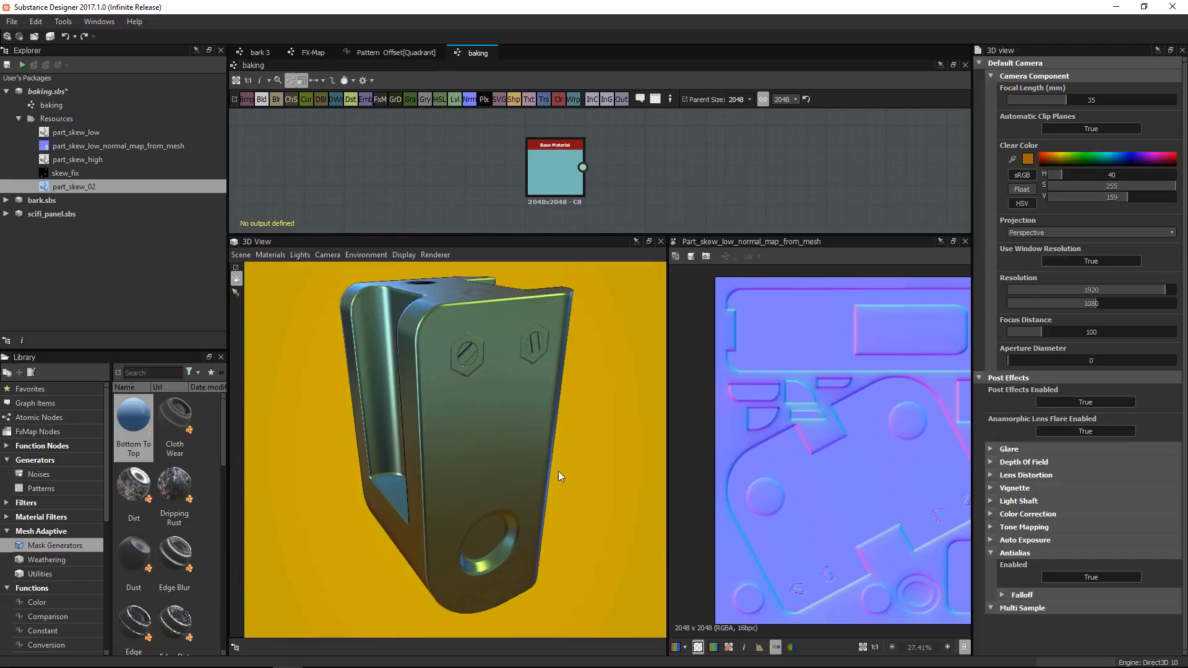
pyautogui.moveTo(558, 470); pyautogui.dragTo(570, 469)
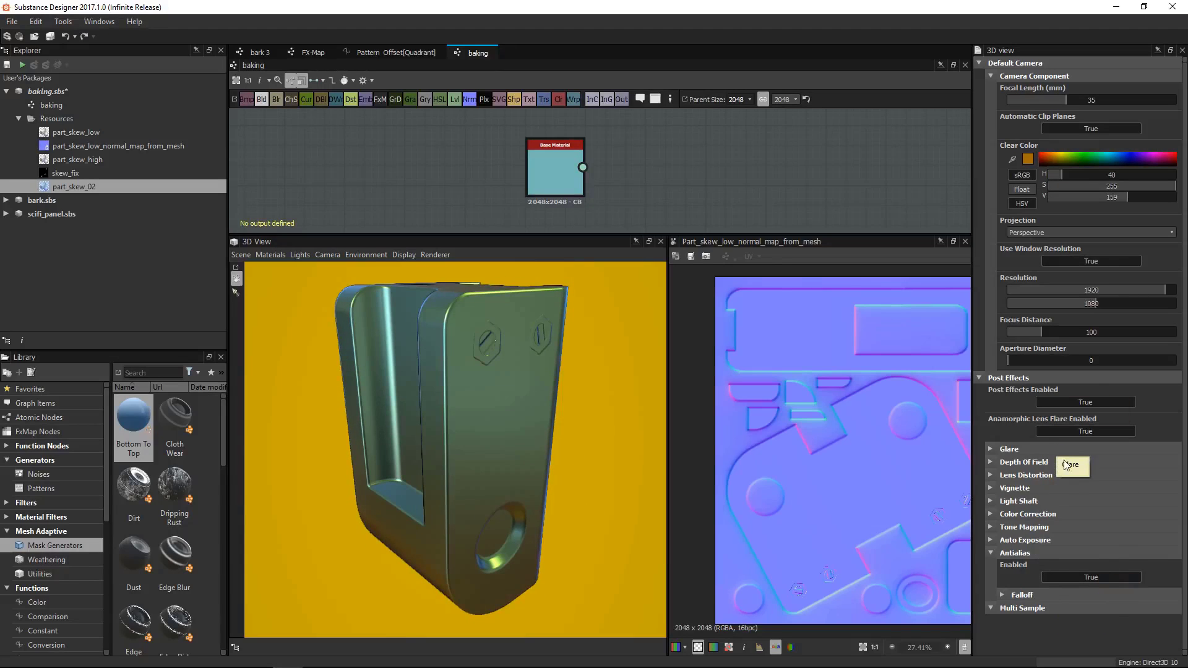
# Set the camera's vignette strength to 1 and view the part from several angles
pyautogui.click(989, 488)
pyautogui.moveTo(1051, 535); pyautogui.dragTo(1183, 557)
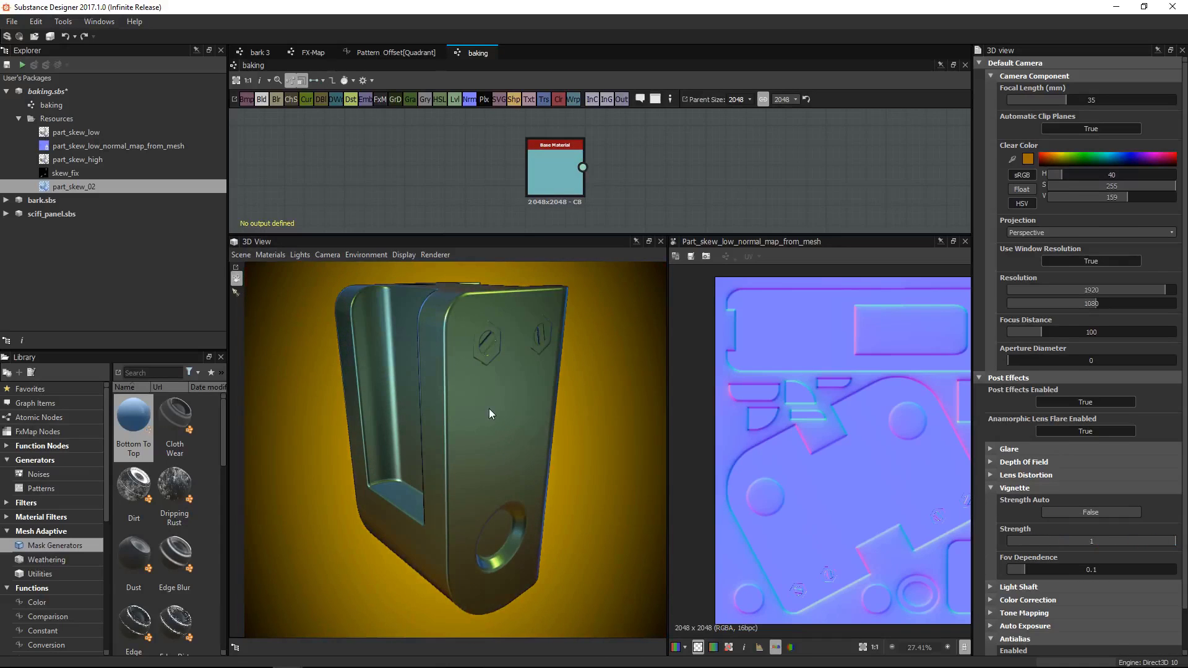
pyautogui.moveTo(489, 408); pyautogui.dragTo(361, 300)
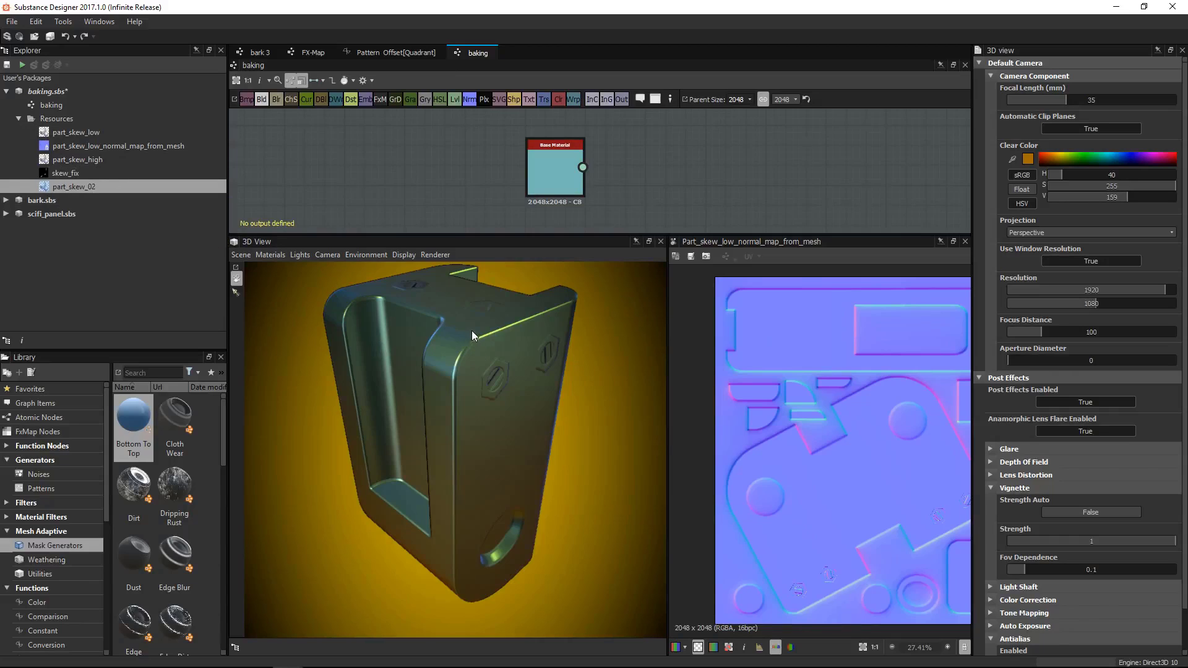
pyautogui.moveTo(472, 331); pyautogui.dragTo(578, 287)
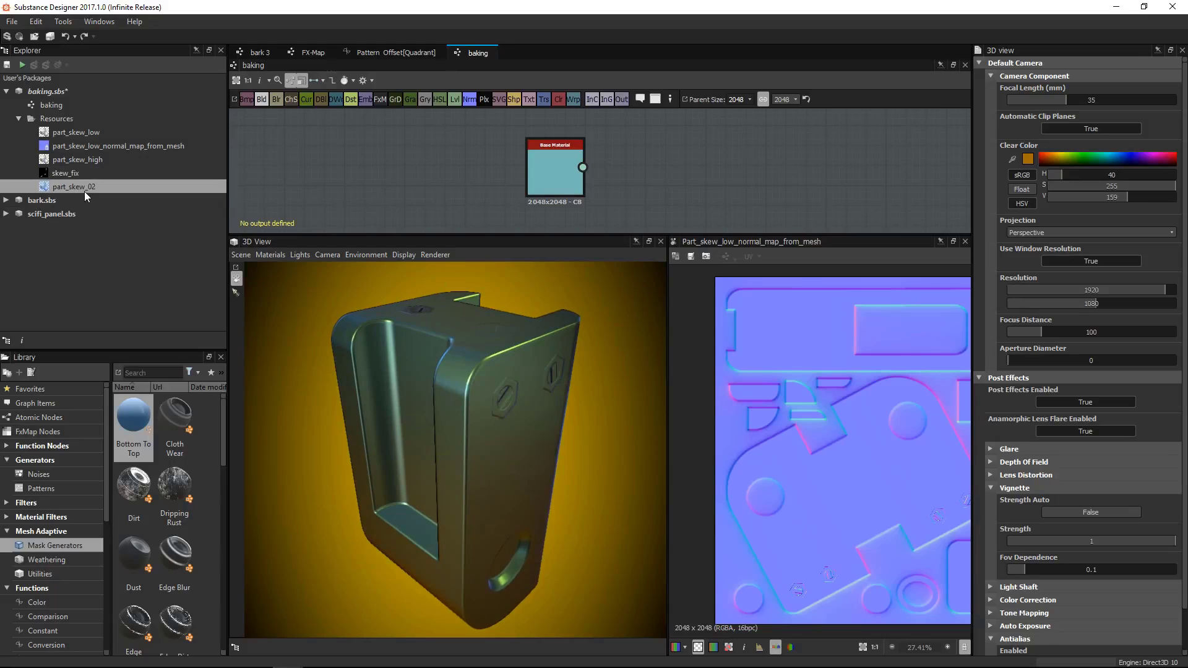
# Load the part_skew_02 and part_skew_low scenes alternately in the 3D view and compare how the part and background are displayed
pyautogui.click(42, 137)
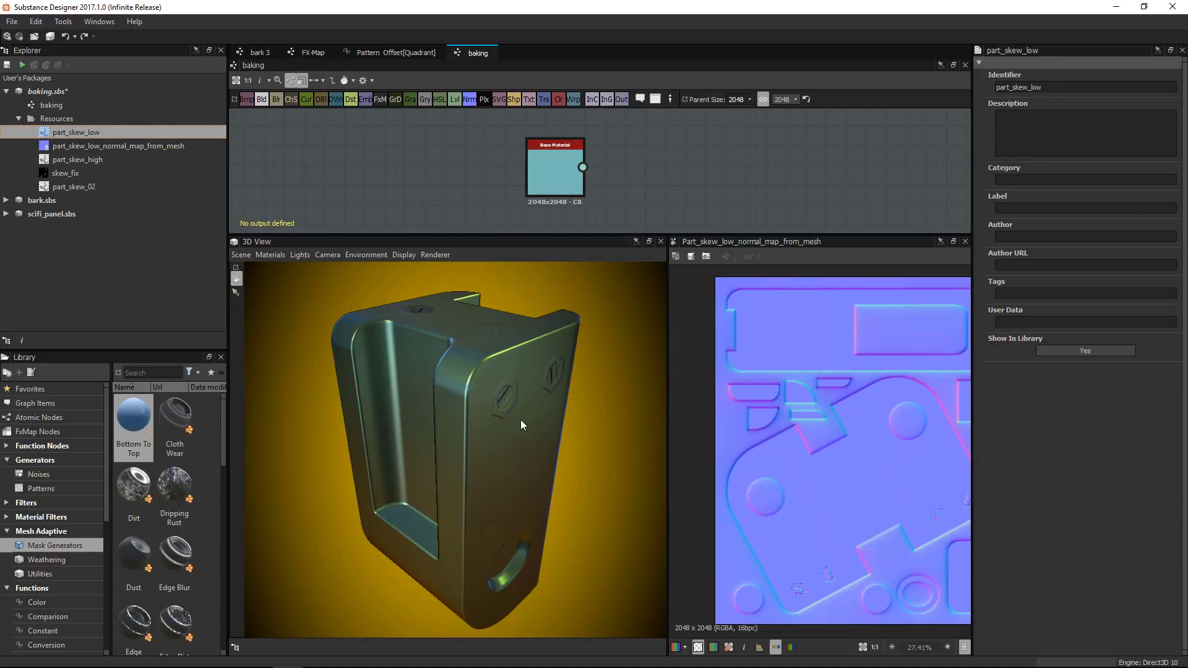
pyautogui.moveTo(520, 419)
pyautogui.mouseDown()
pyautogui.moveTo(518, 396)
pyautogui.moveTo(523, 419)
pyautogui.moveTo(501, 426)
pyautogui.mouseUp()
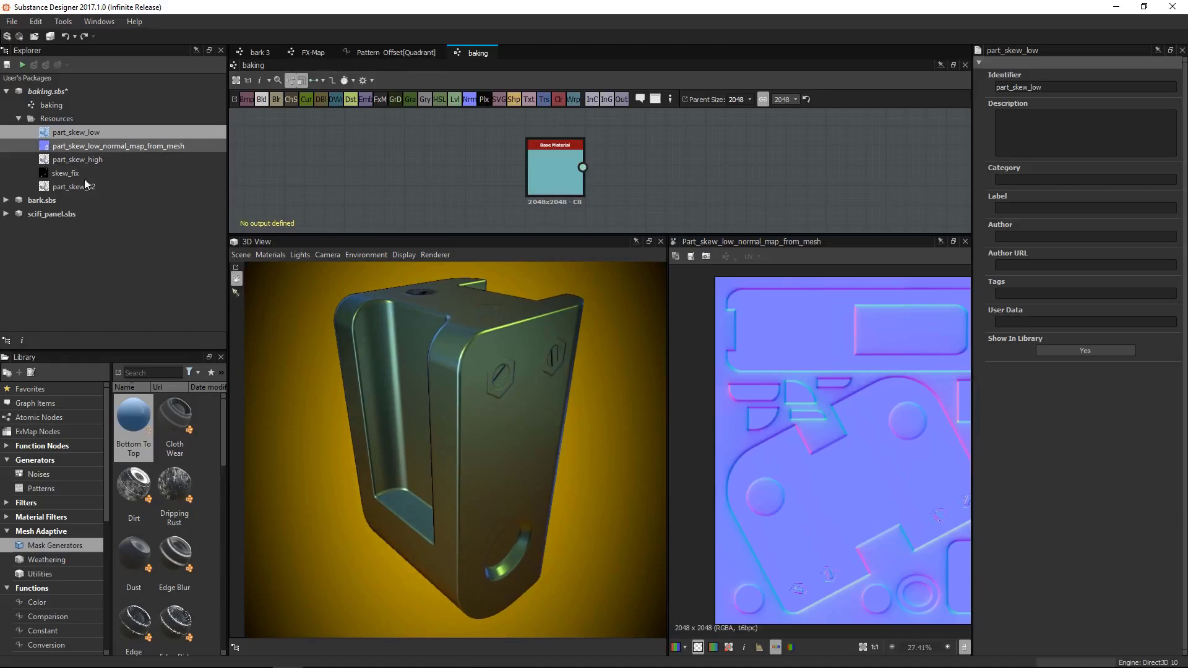
pyautogui.click(47, 187)
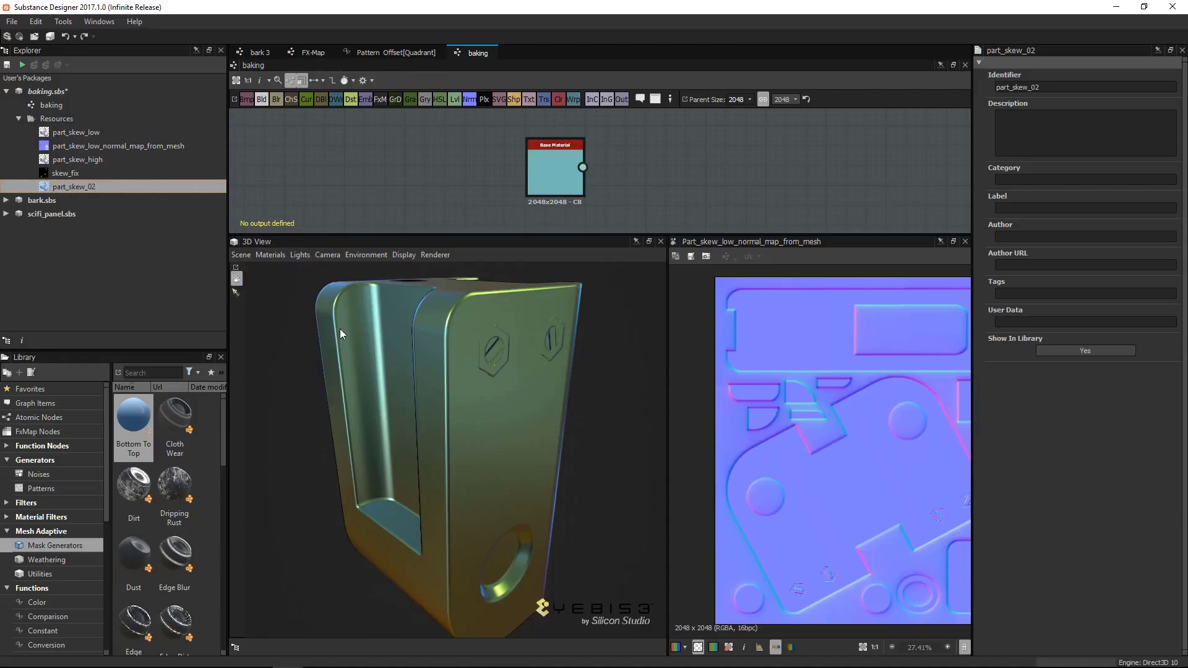
pyautogui.moveTo(340, 329); pyautogui.dragTo(249, 321)
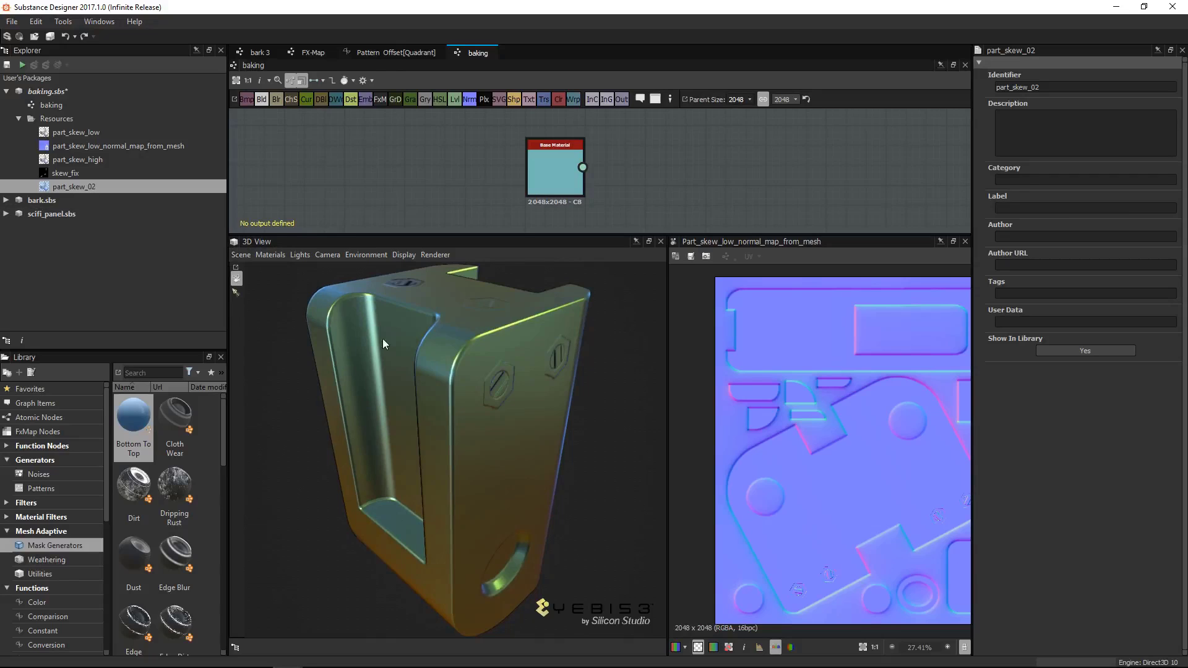
pyautogui.moveTo(384, 344); pyautogui.dragTo(466, 414)
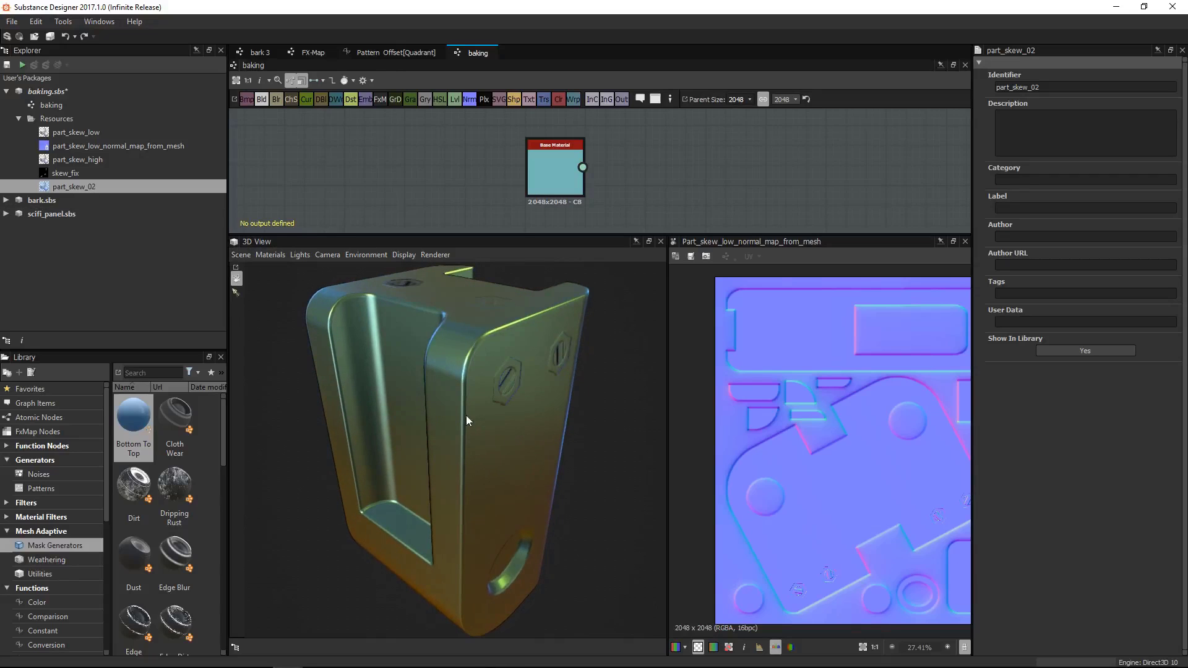
pyautogui.click(49, 135)
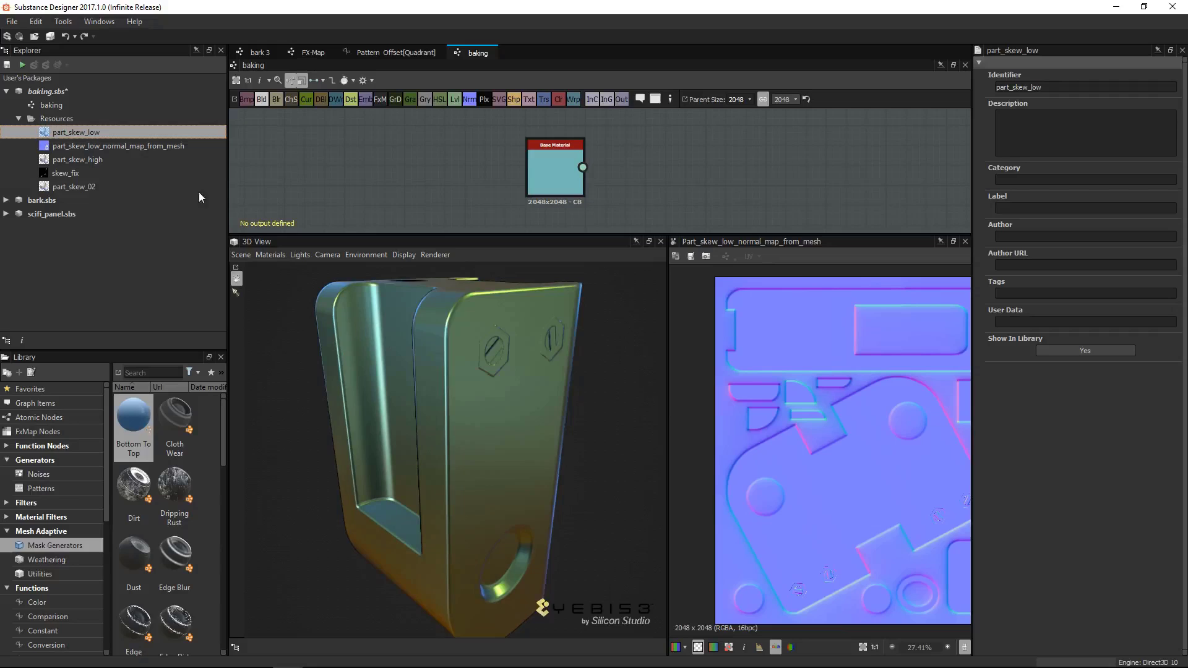
pyautogui.moveTo(495, 402); pyautogui.dragTo(500, 416)
pyautogui.click(45, 189)
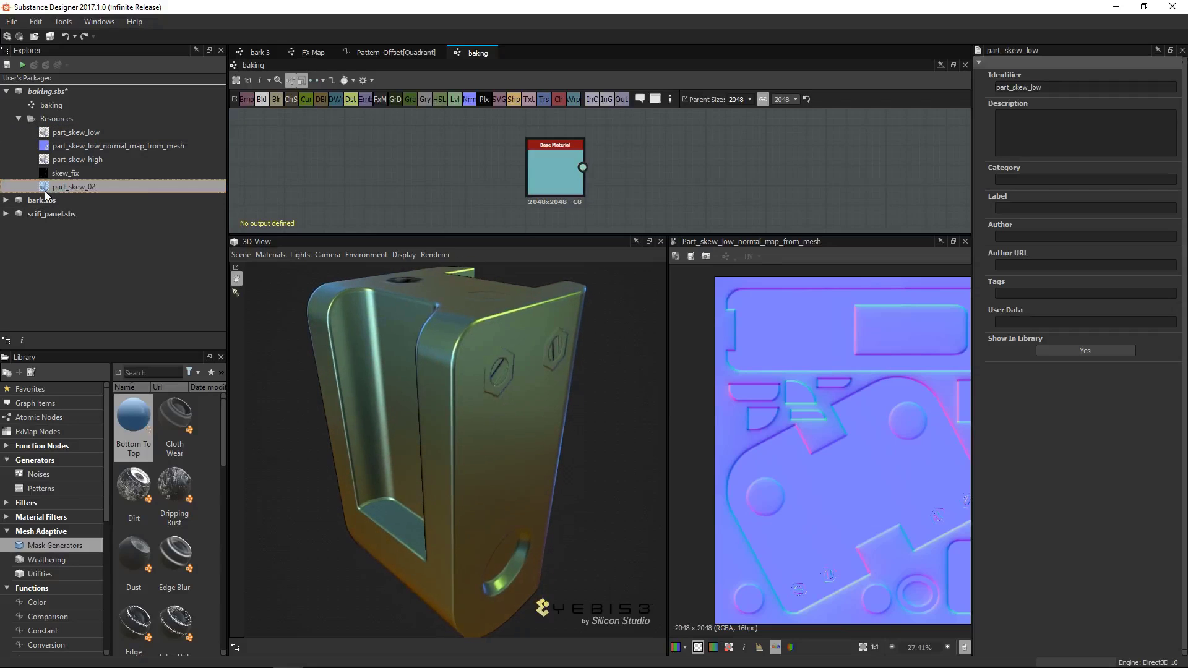
pyautogui.moveTo(526, 395); pyautogui.dragTo(496, 348)
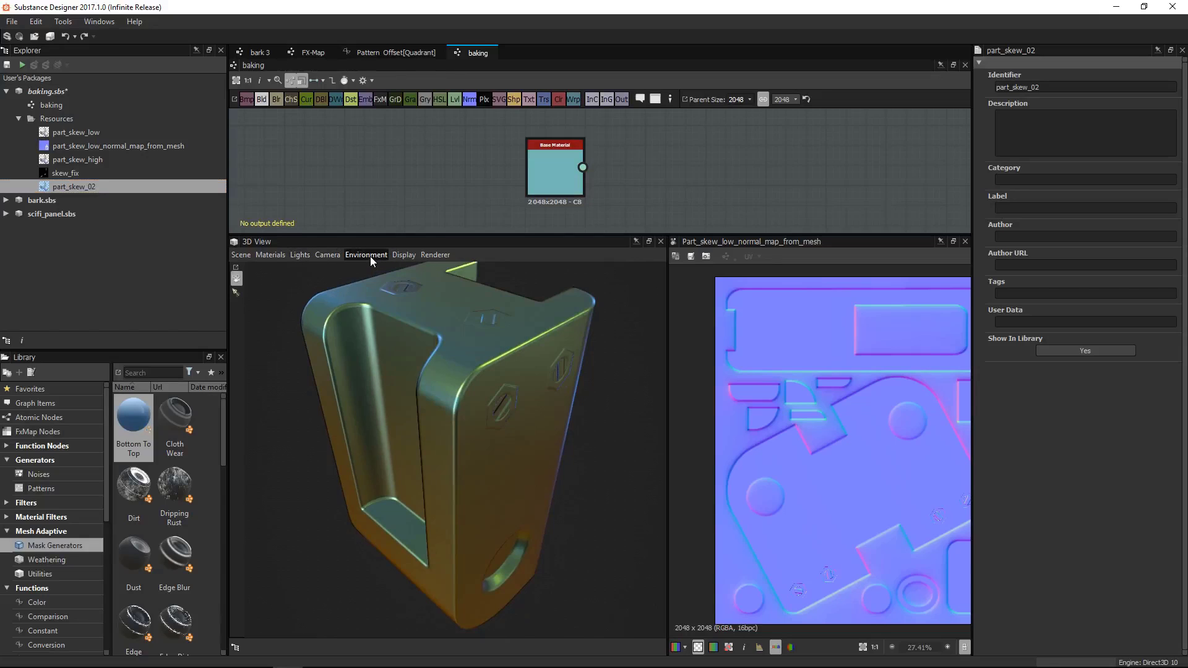
# Set the default camera's clear color to dark yellow with H 54, S 255, V 53, and the vignette strength to 0.67
pyautogui.click(328, 254)
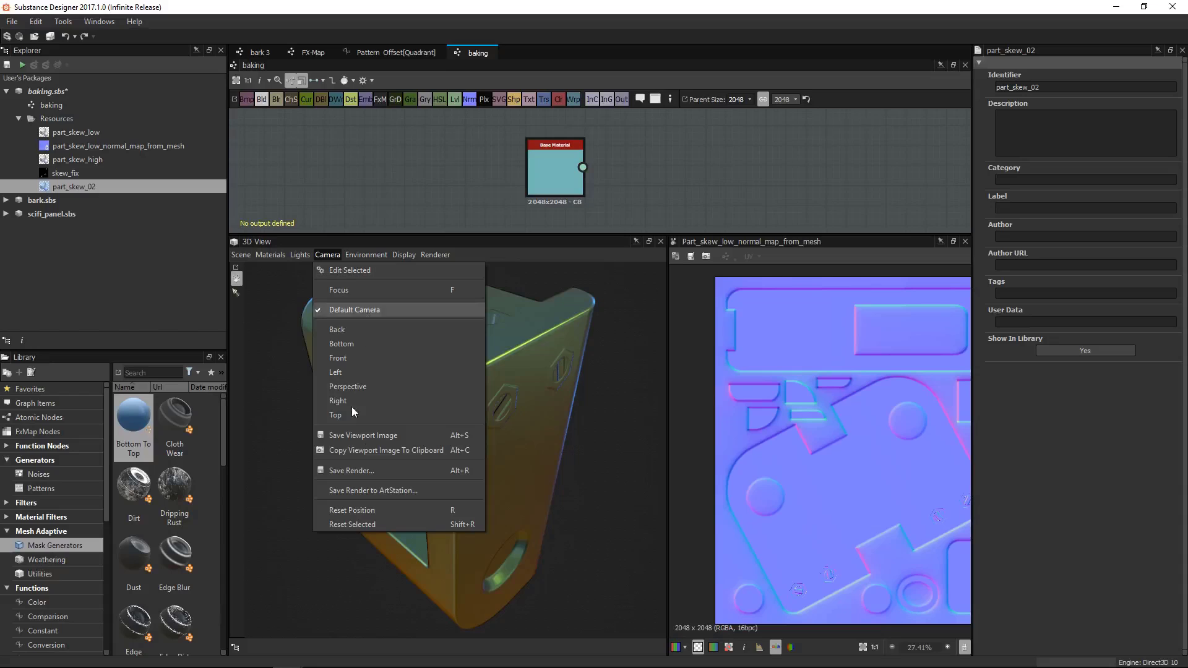
pyautogui.click(339, 272)
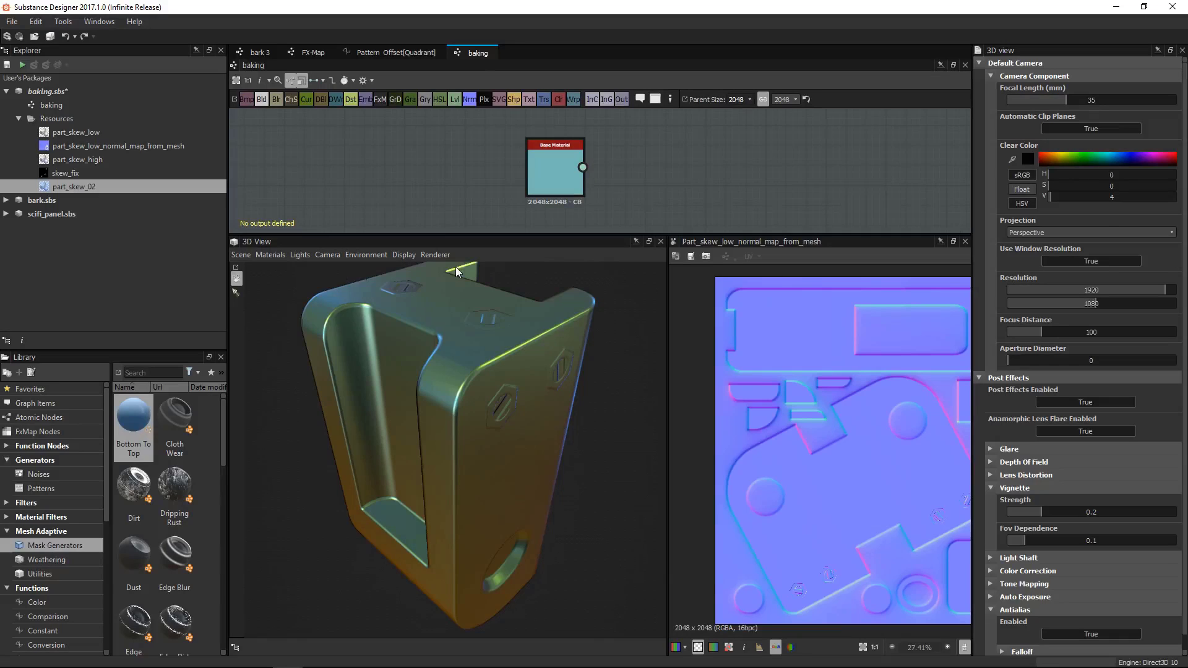
pyautogui.moveTo(1058, 155); pyautogui.dragTo(1059, 163)
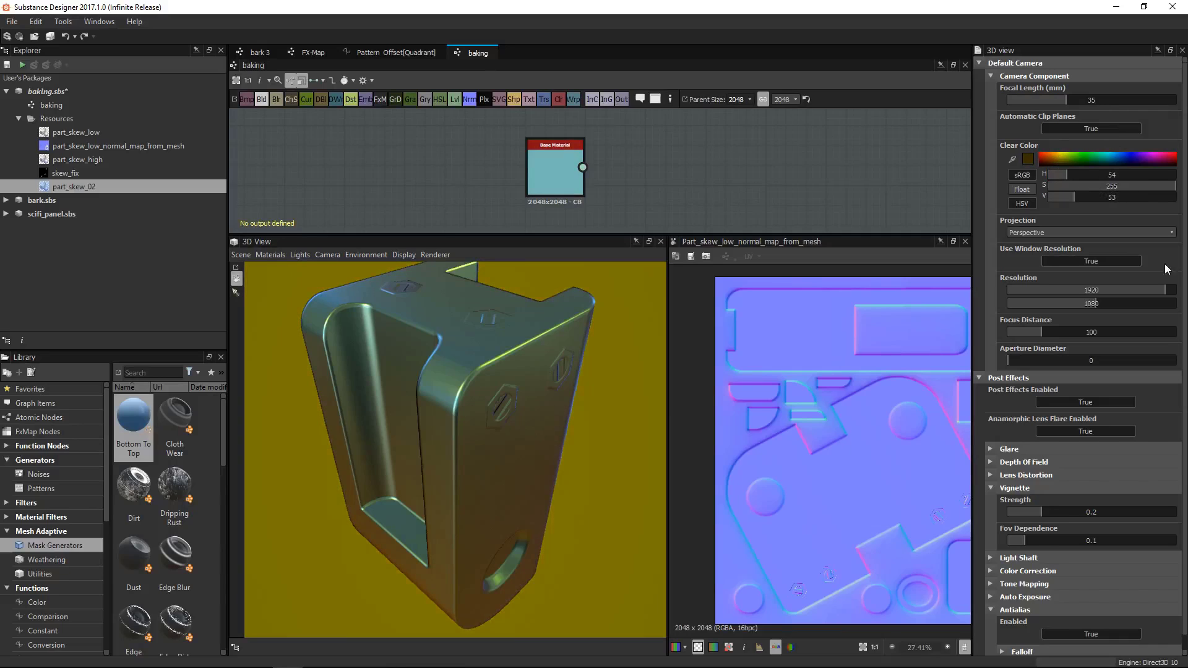
pyautogui.moveTo(1049, 511); pyautogui.dragTo(1120, 516)
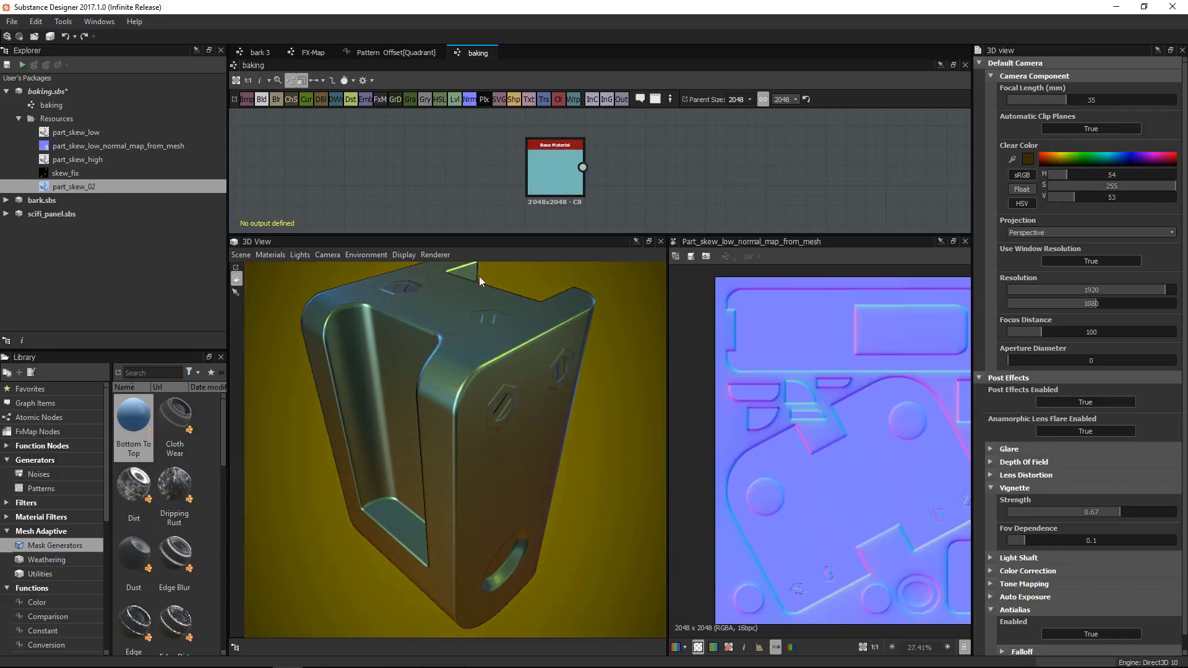
pyautogui.moveTo(478, 276); pyautogui.dragTo(471, 308)
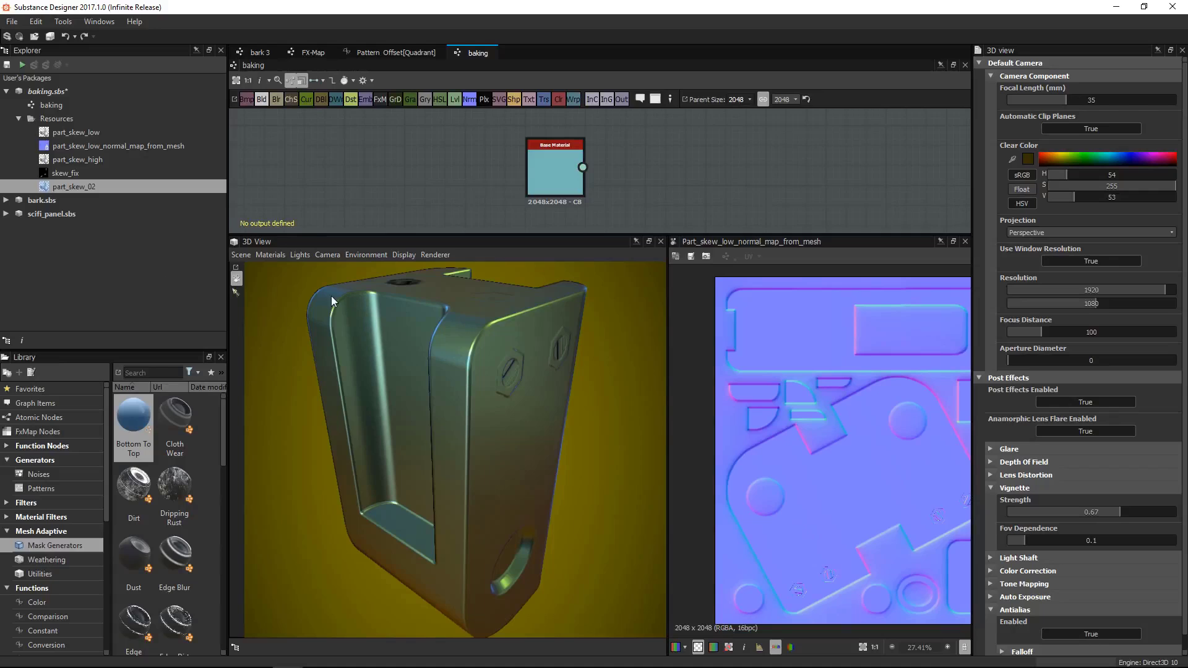
# Save the current 3D scene as a separate resource named part_skew_03 in baking.sbs/Resources, without reusing the existing part_skew.fbx resource, and select it
pyautogui.click(252, 259)
pyautogui.click(276, 451)
pyautogui.click(618, 276)
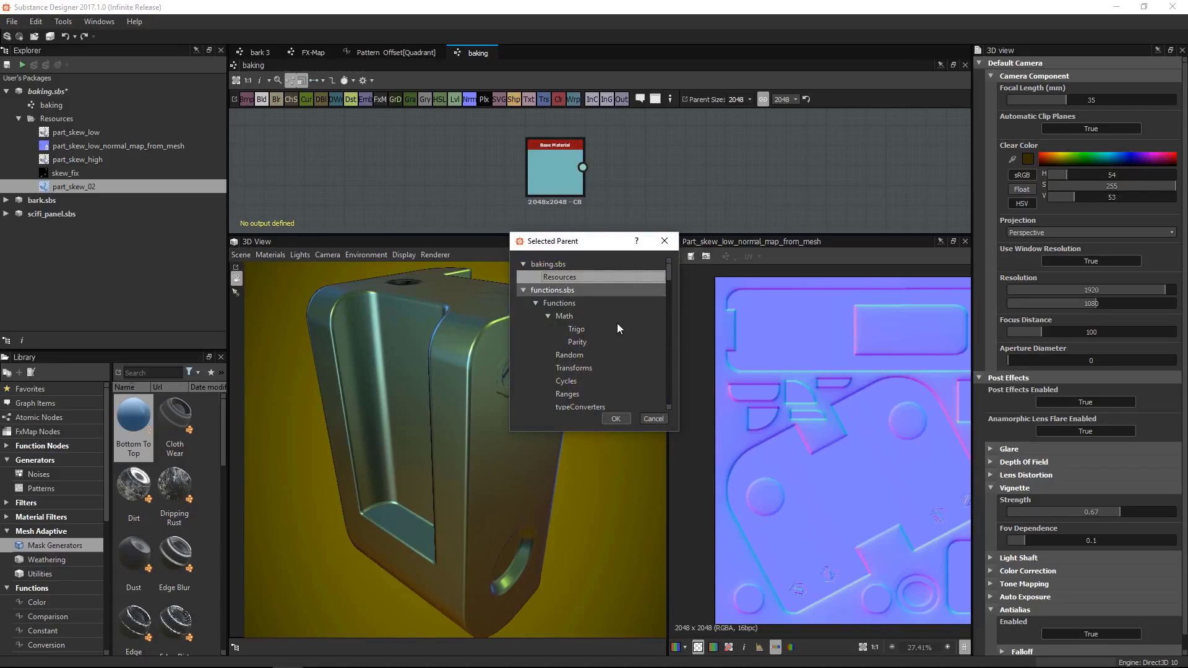
pyautogui.click(614, 419)
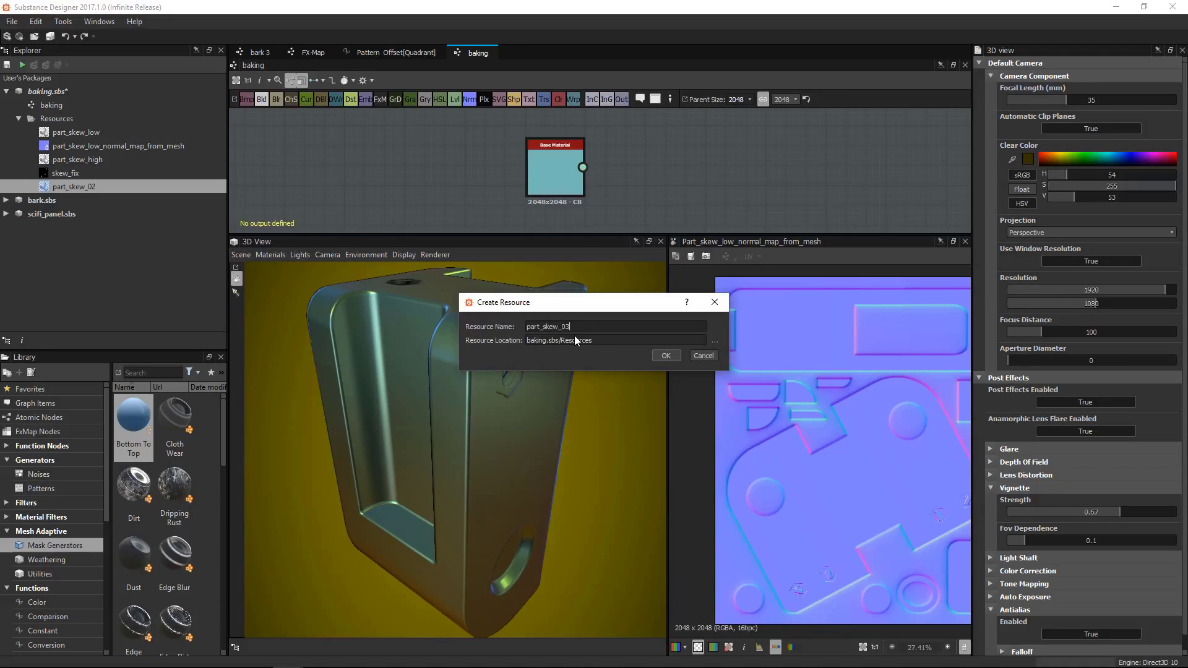
pyautogui.click(669, 355)
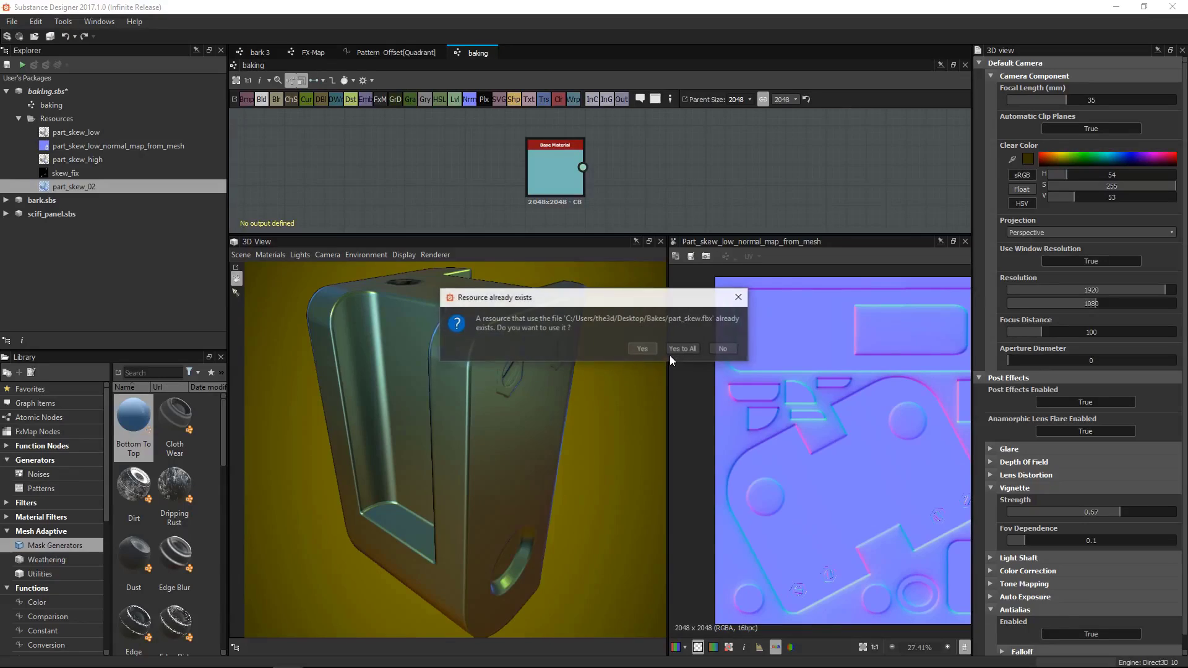
pyautogui.click(729, 348)
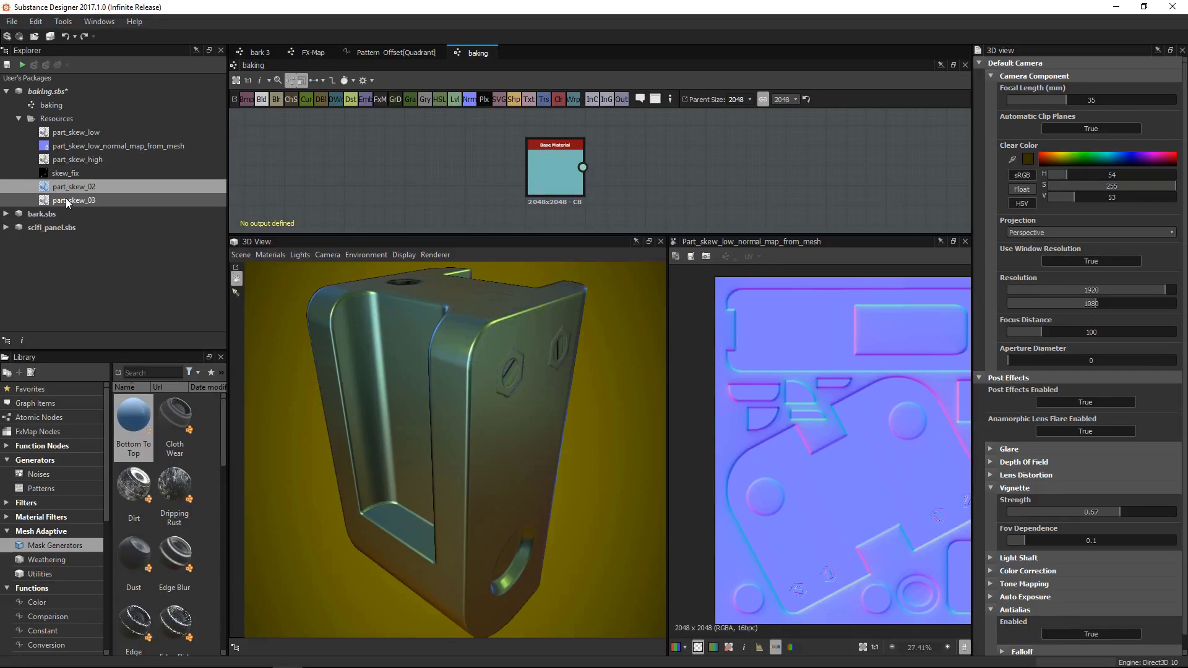
pyautogui.click(66, 199)
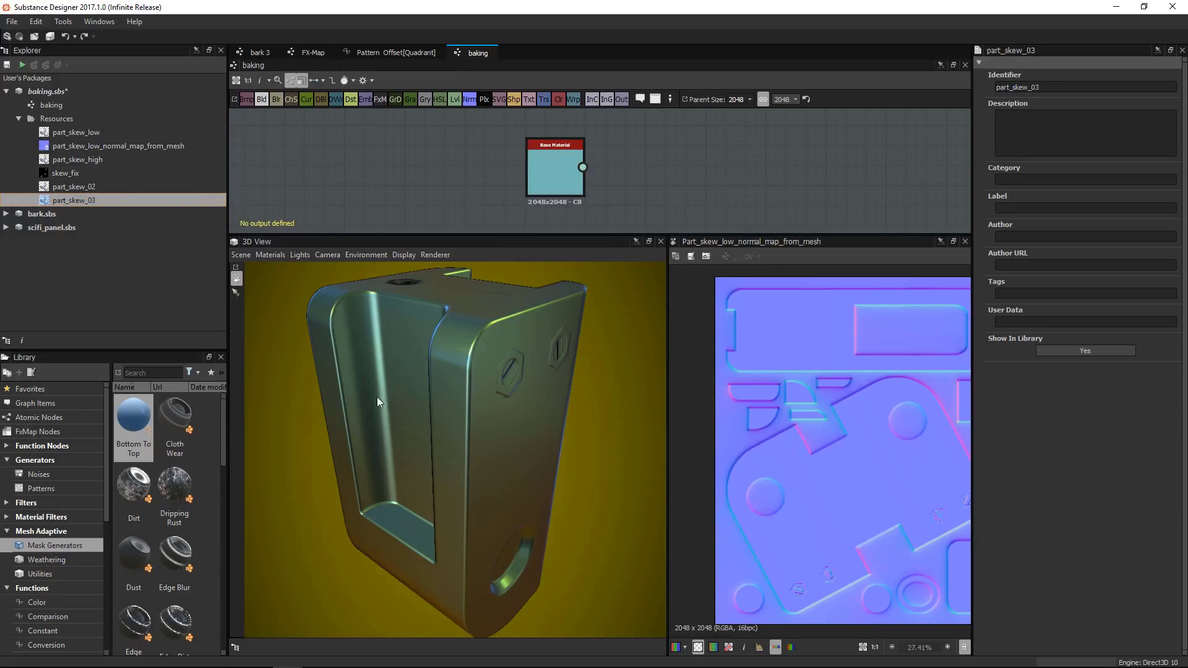
pyautogui.moveTo(376, 396); pyautogui.dragTo(427, 321)
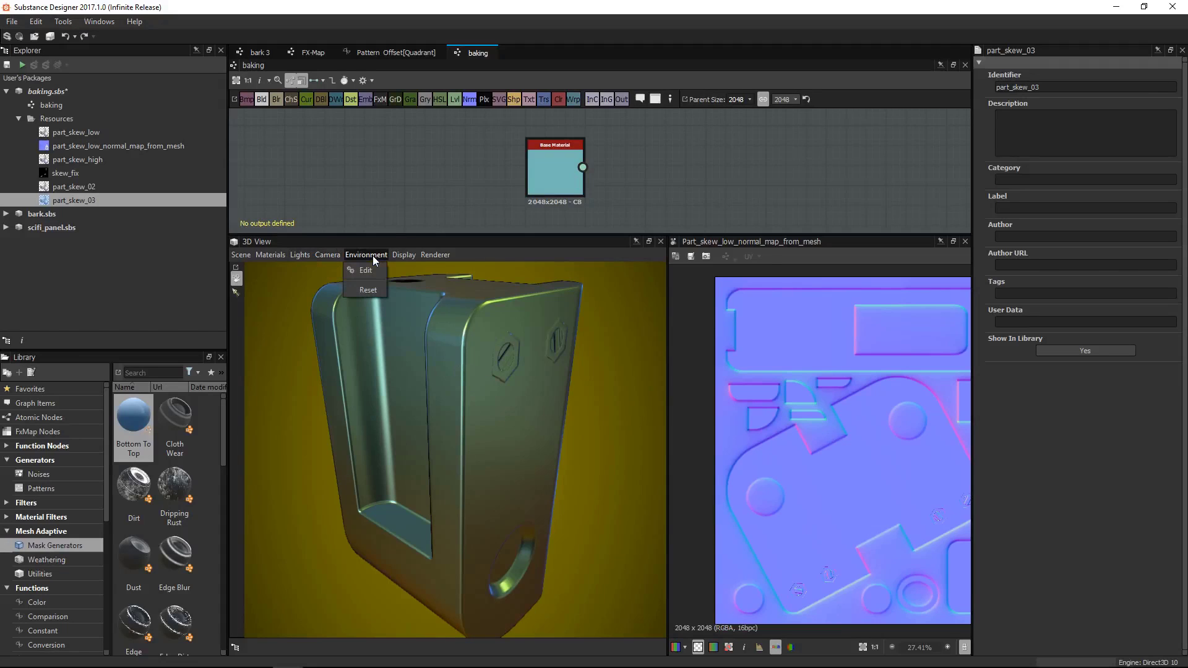
pyautogui.click(337, 254)
pyautogui.click(352, 244)
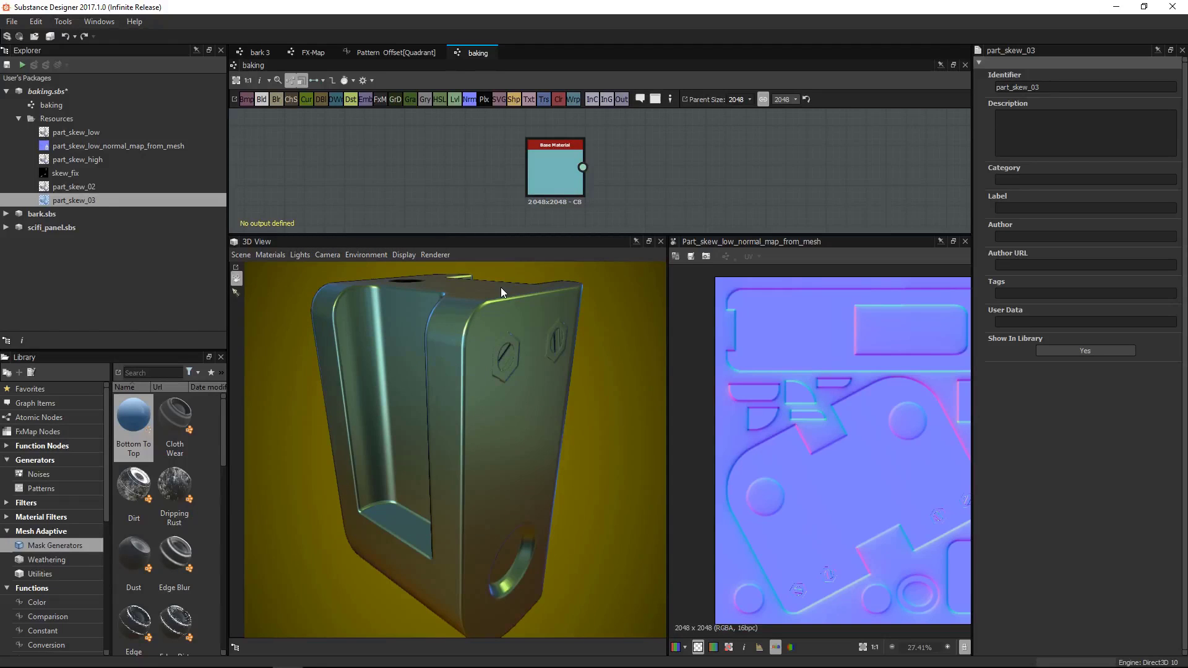
pyautogui.click(46, 89)
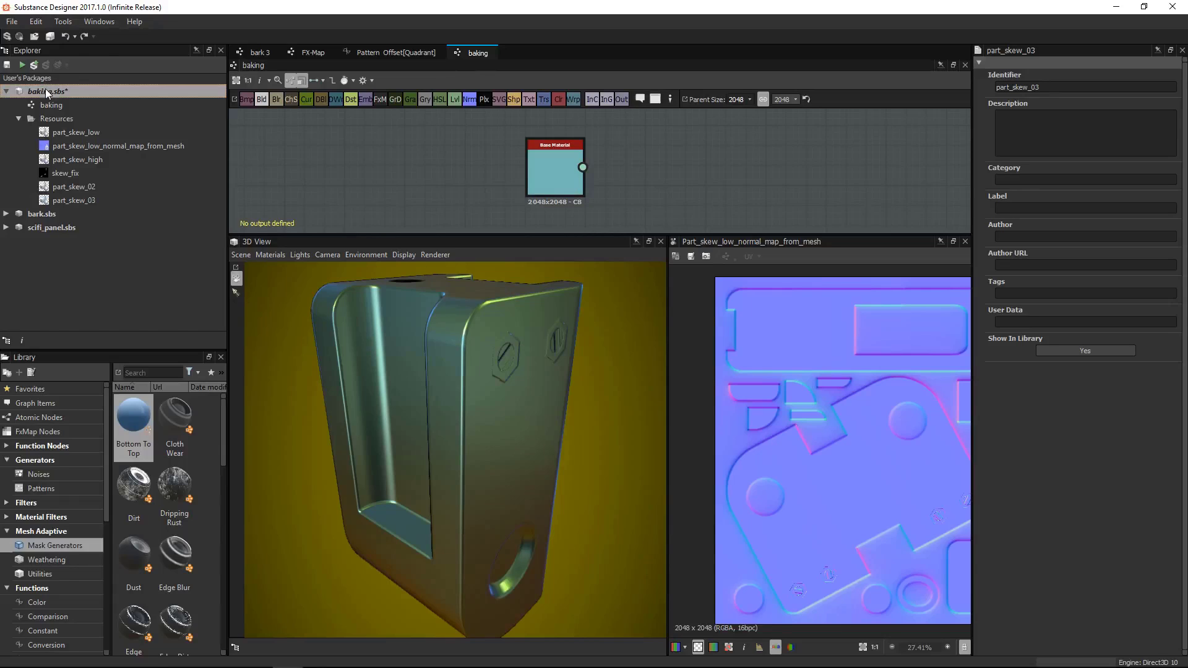
pyautogui.rightClick(49, 91)
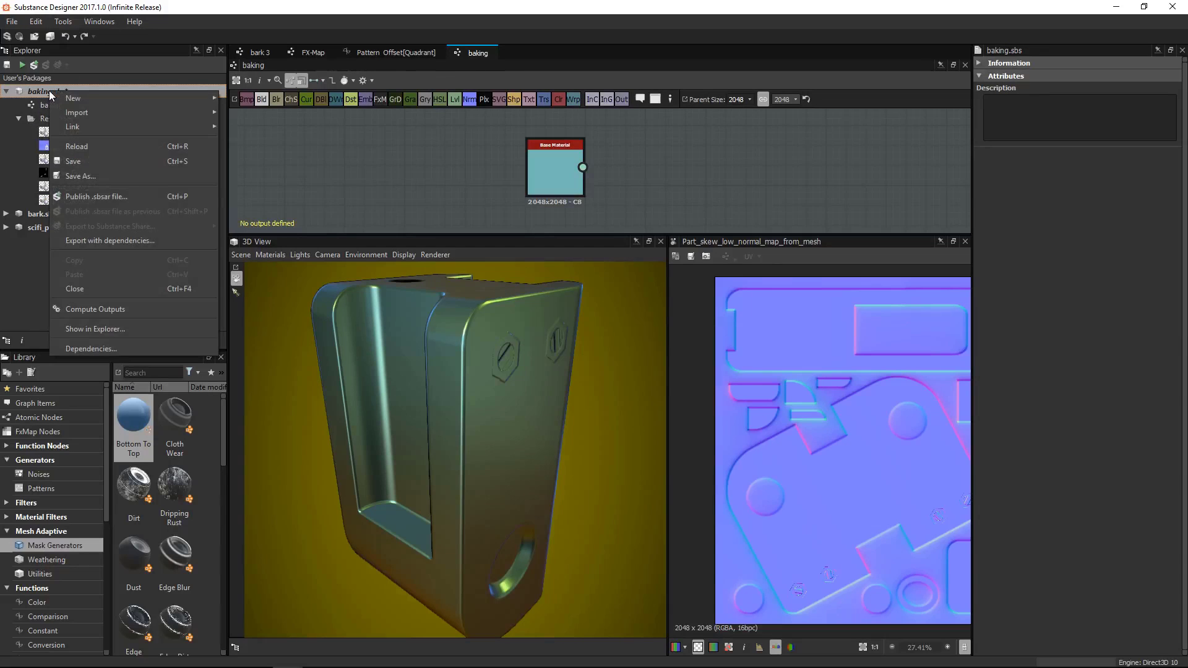
pyautogui.moveTo(74, 98)
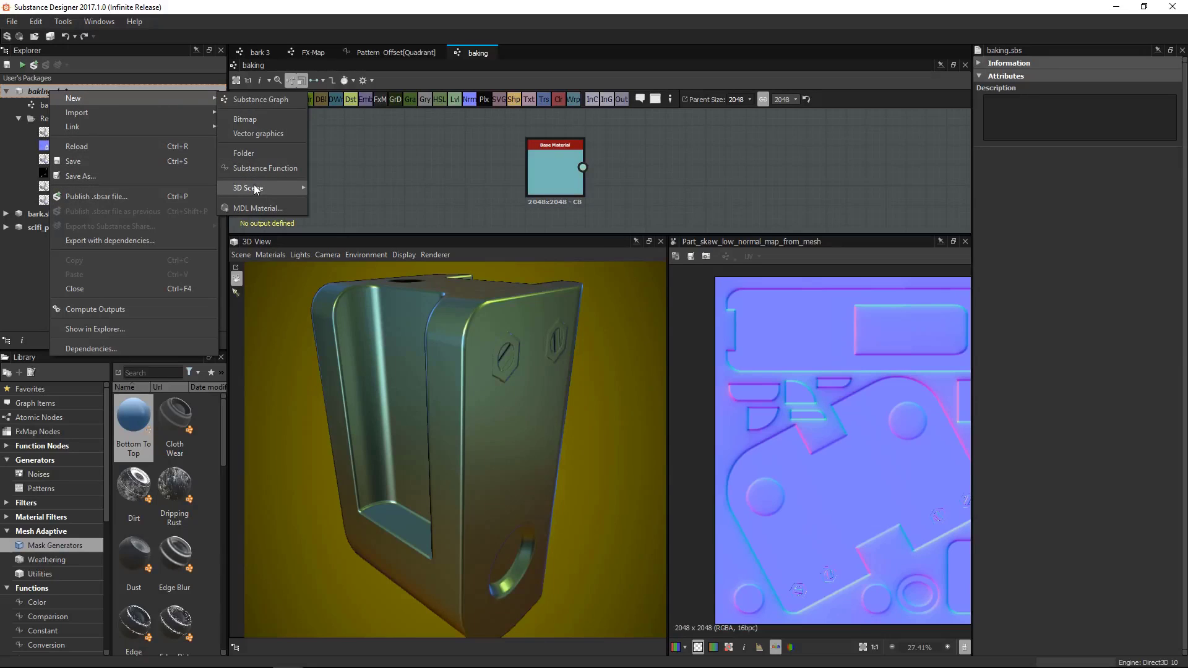
pyautogui.moveTo(254, 189)
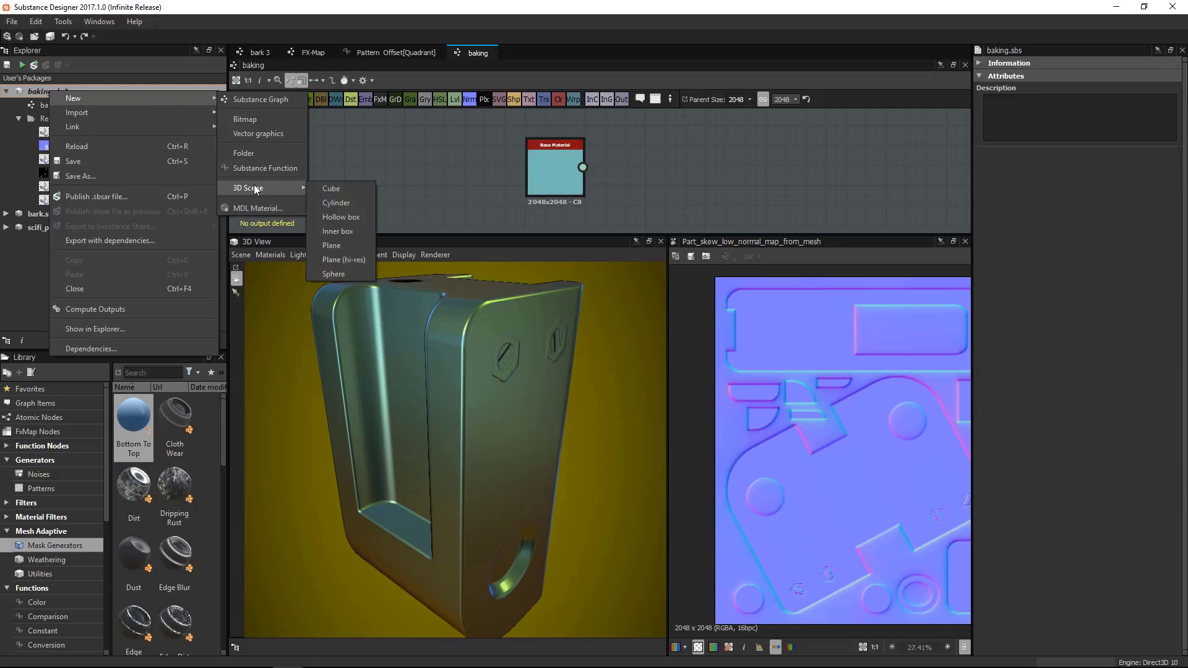
pyautogui.click(451, 255)
# Display the Cube primitive in the 3D view and reset the scene to its defaults
pyautogui.click(240, 254)
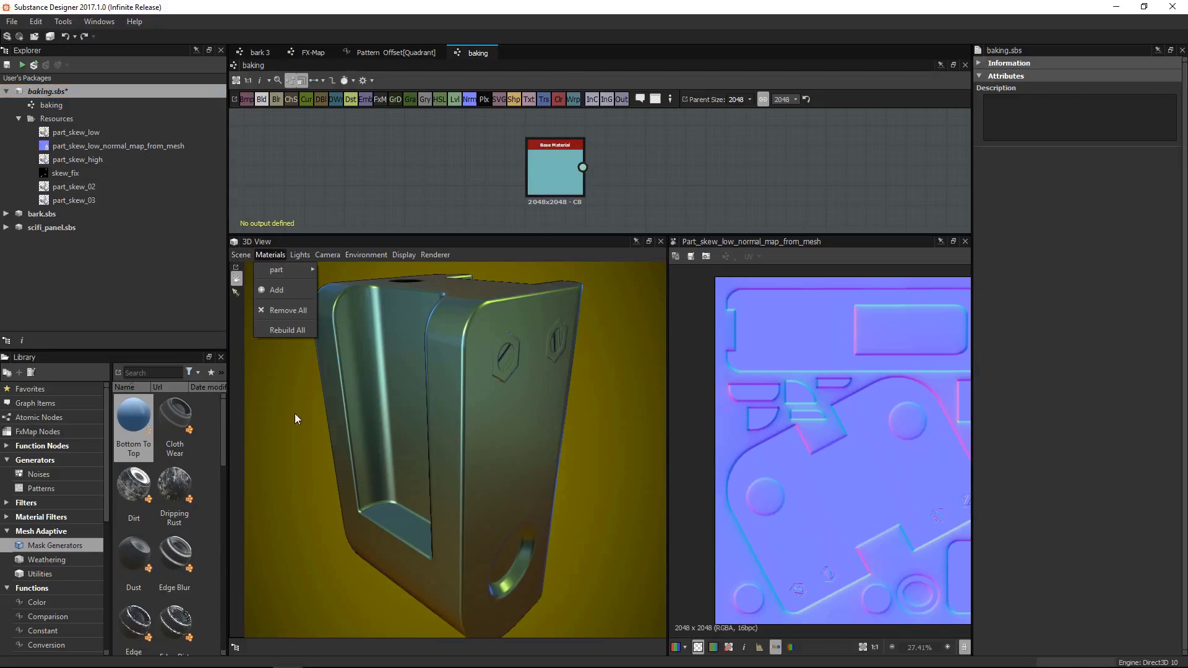
pyautogui.click(261, 290)
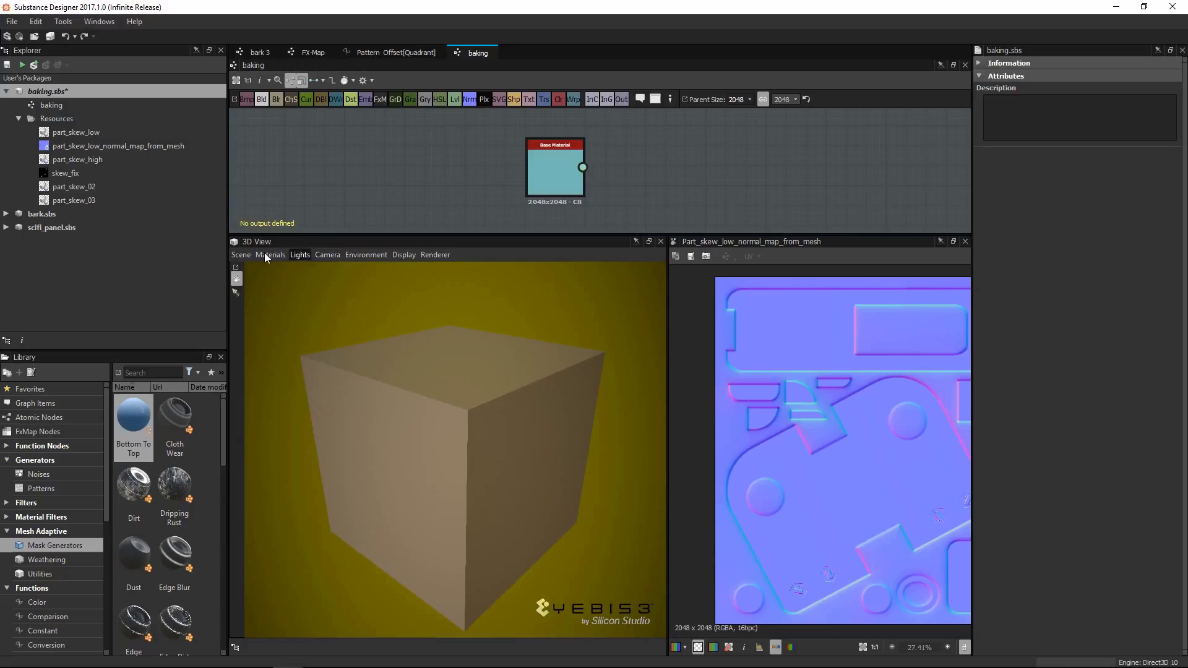
pyautogui.click(381, 255)
pyautogui.moveTo(332, 253)
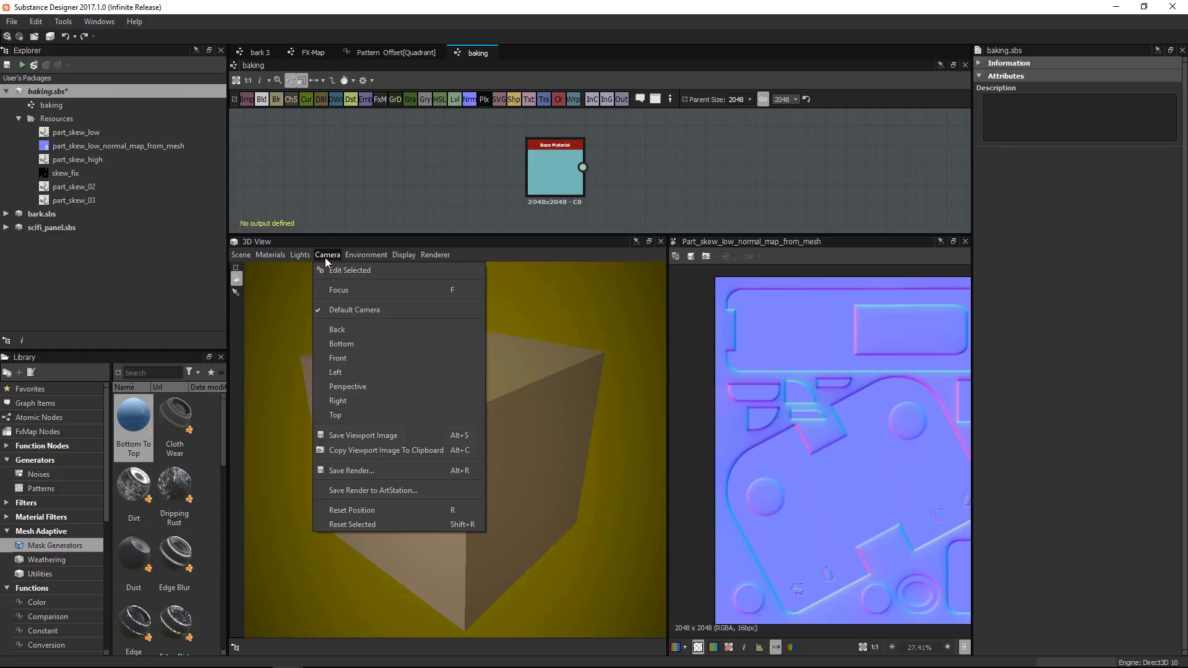
pyautogui.moveTo(242, 255)
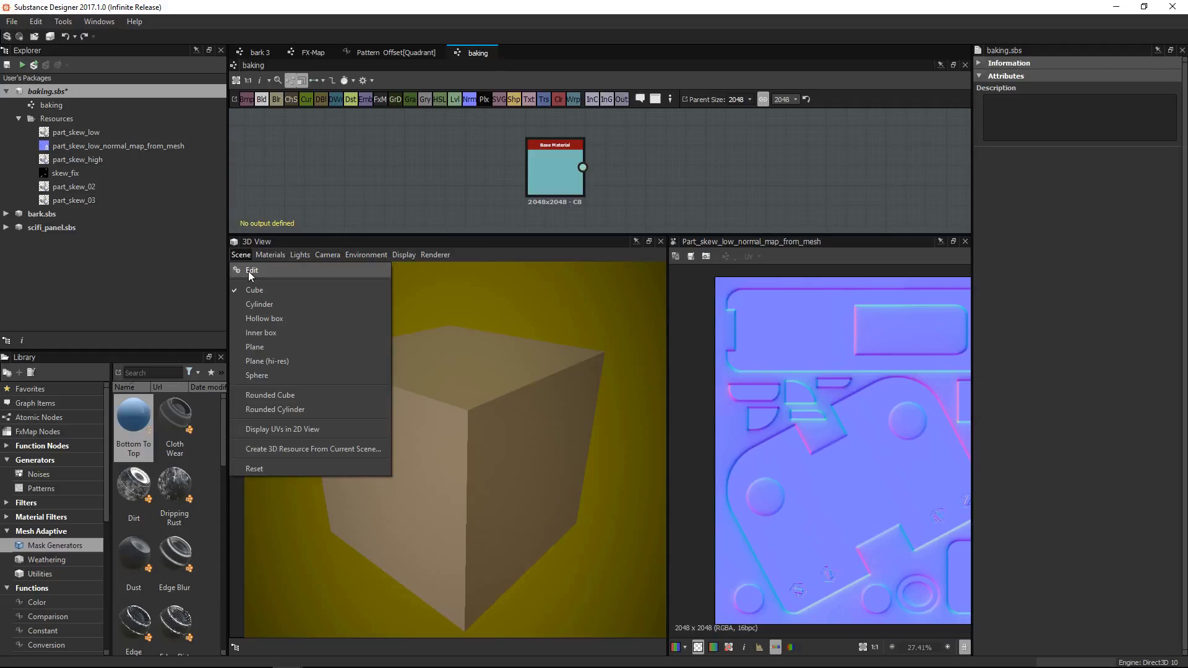
pyautogui.click(262, 473)
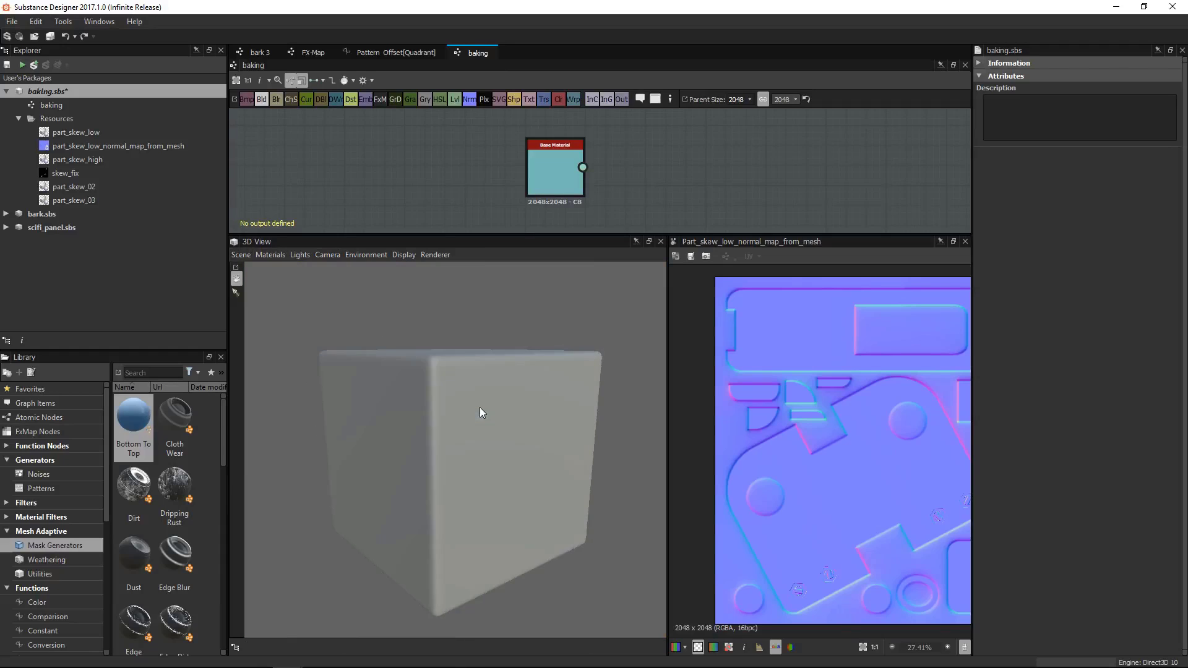
# Replace the rounded cube in the 3D view with the Sphere primitive
pyautogui.click(240, 255)
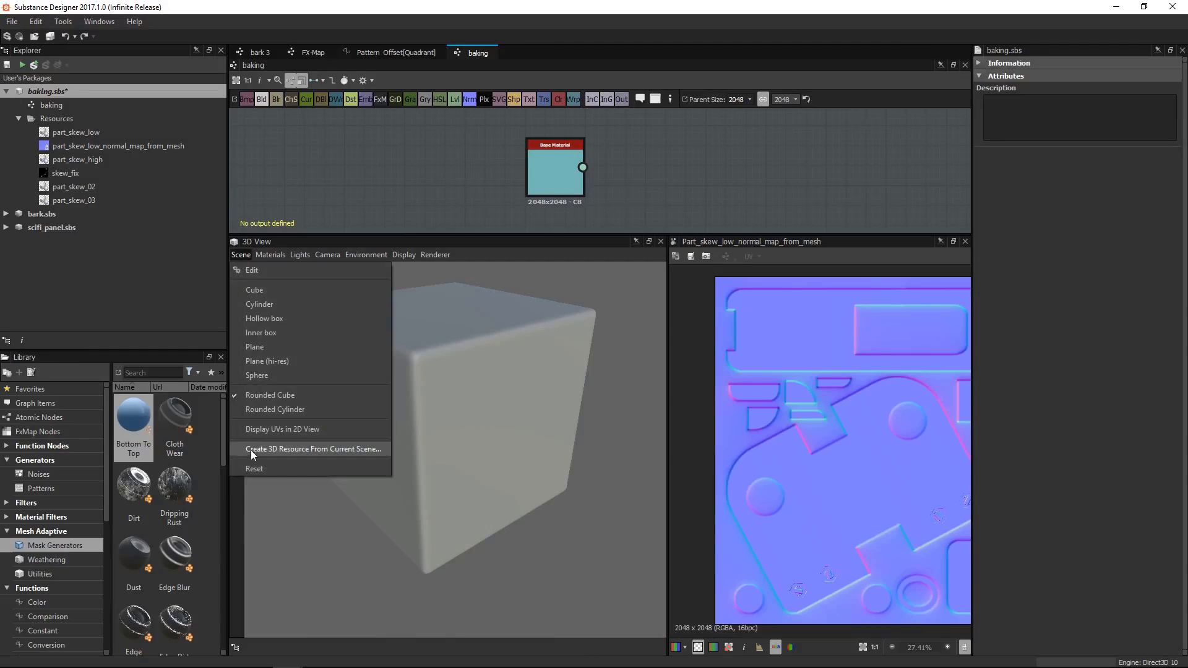
pyautogui.click(274, 374)
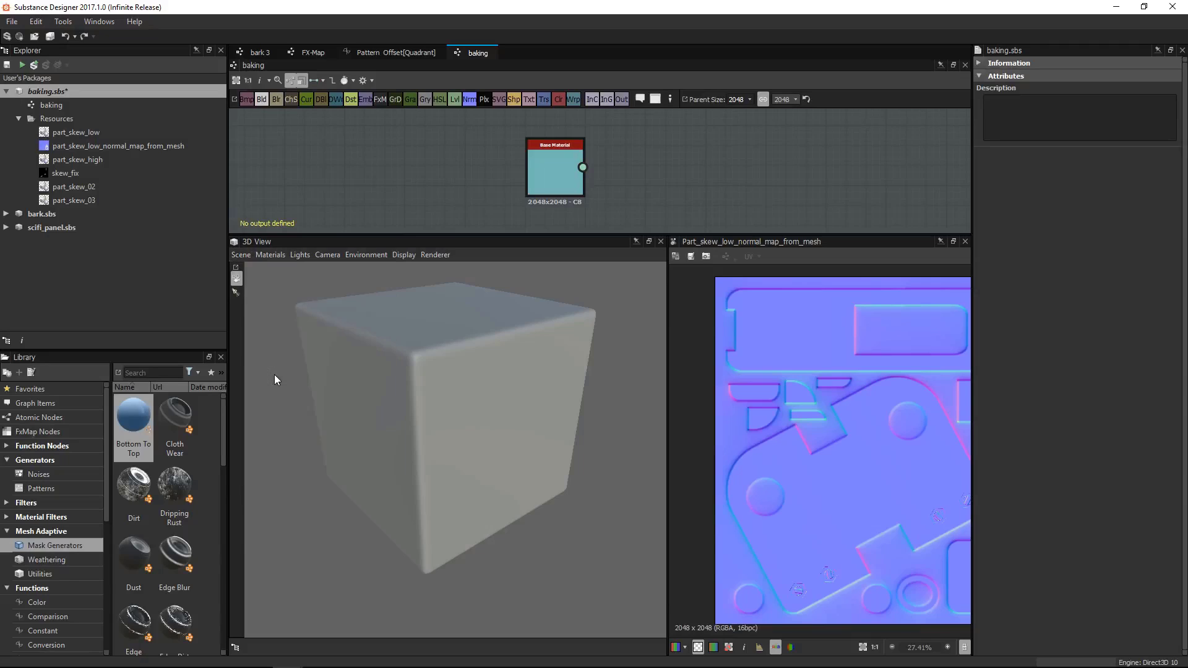
pyautogui.click(240, 255)
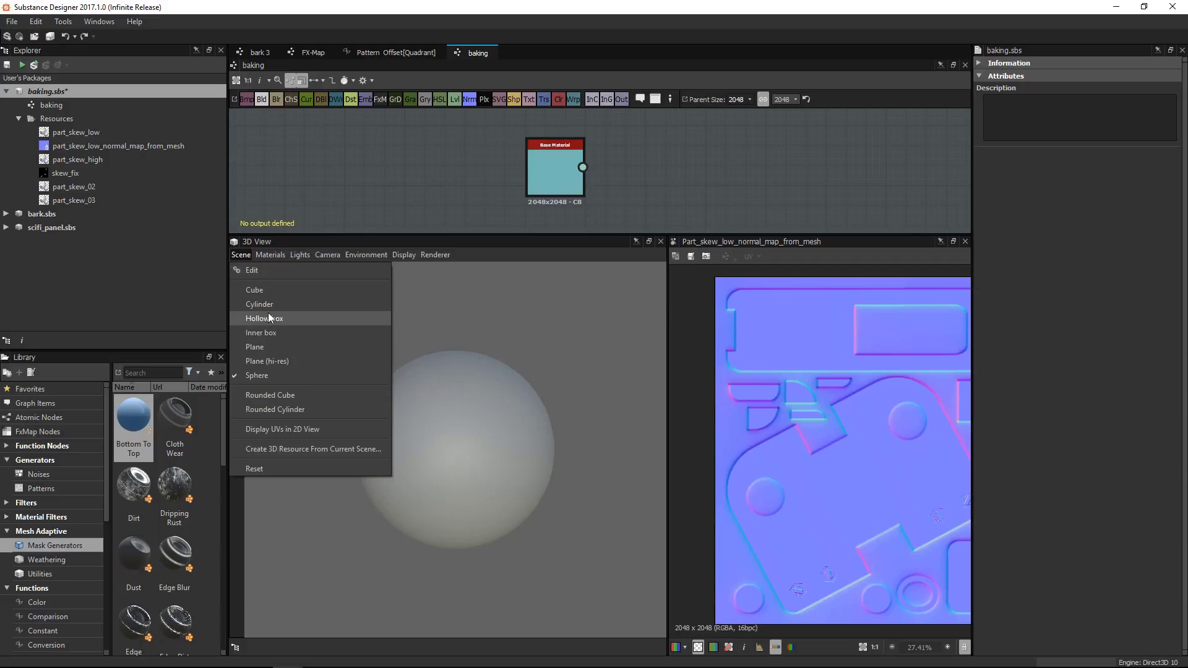
pyautogui.click(473, 368)
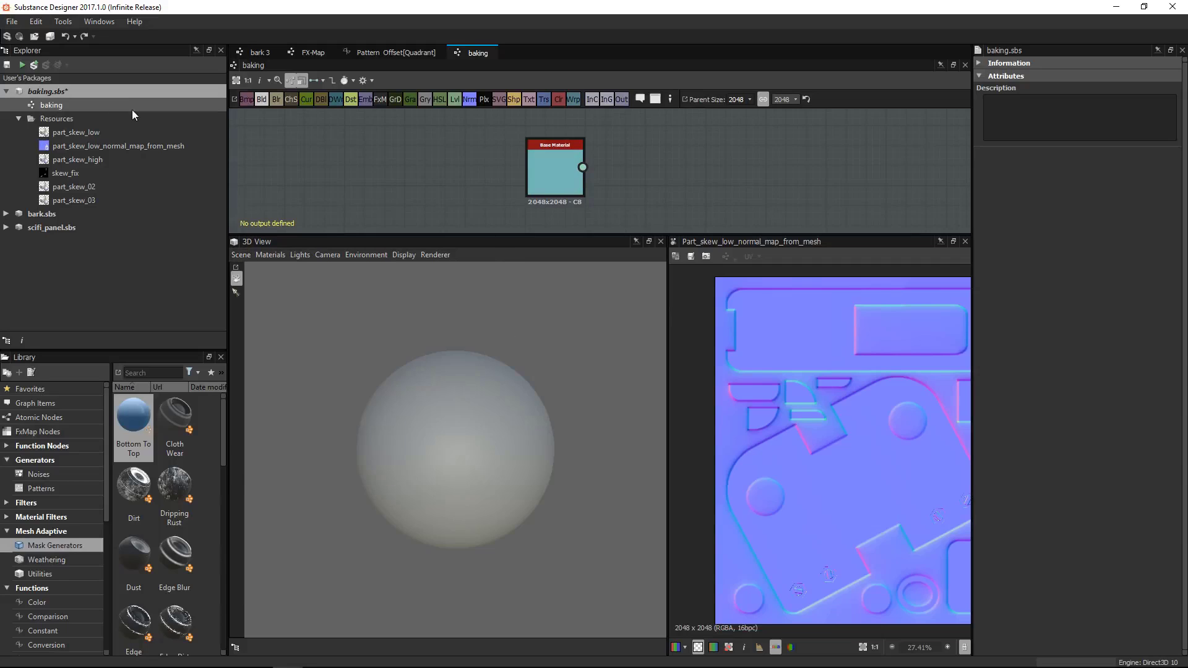
# Create a new Plane (hi-res) 3D scene resource in baking.sbs and view the plane from another angle
pyautogui.rightClick(39, 90)
pyautogui.moveTo(94, 97)
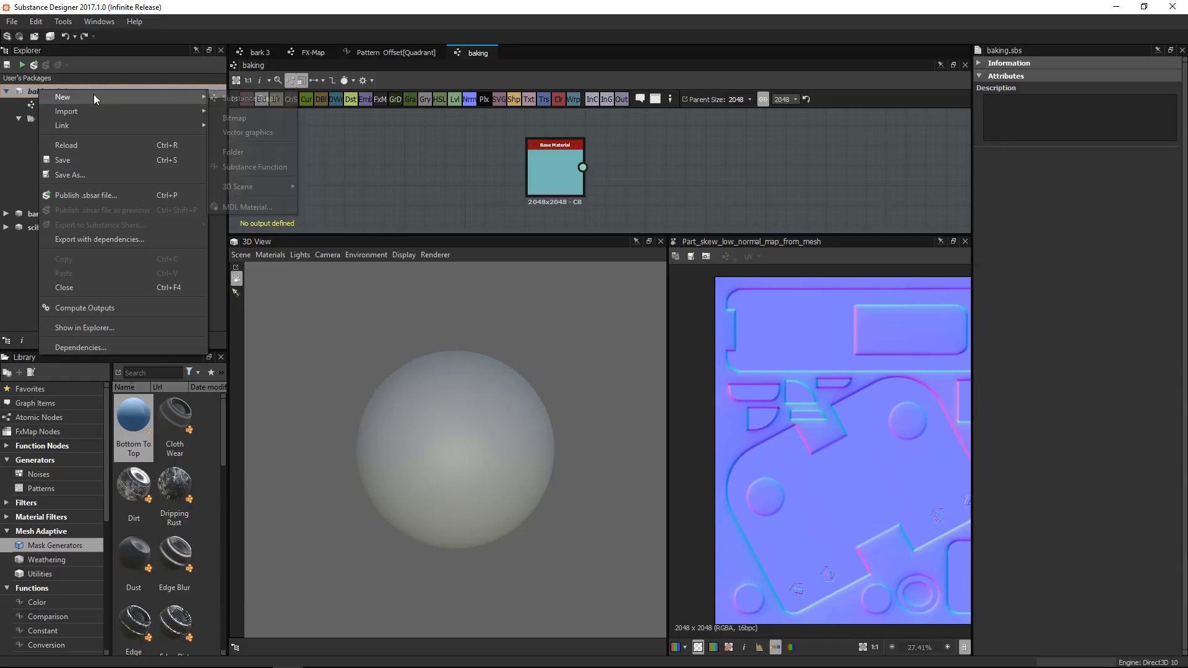
pyautogui.moveTo(240, 192)
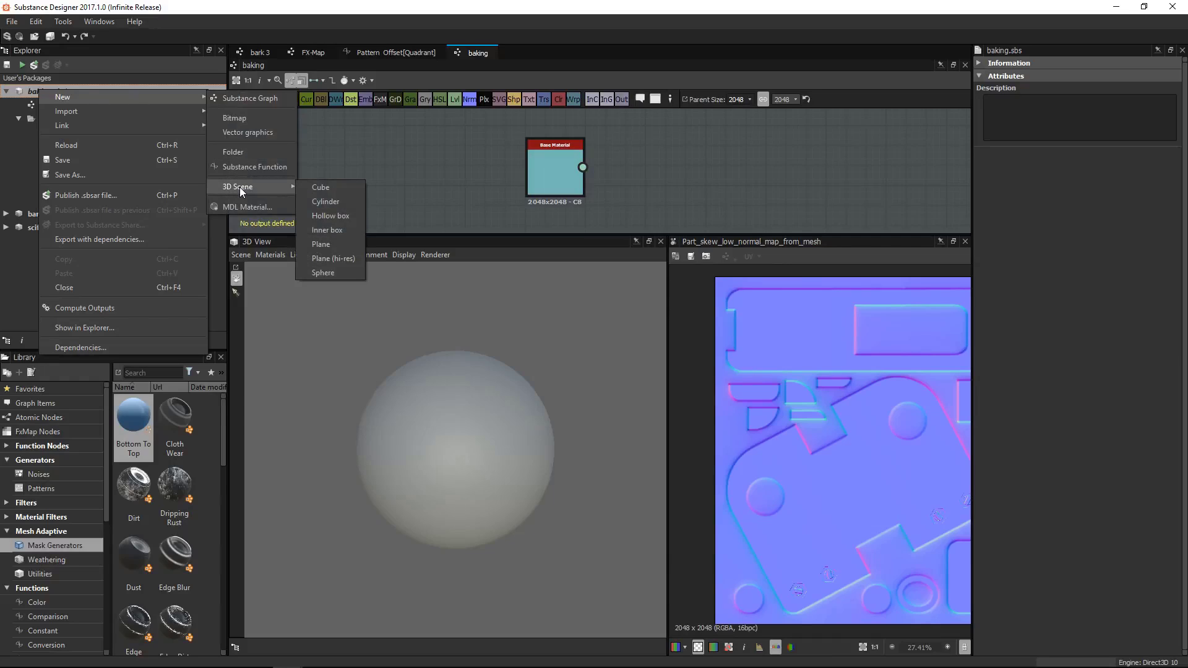
pyautogui.click(321, 258)
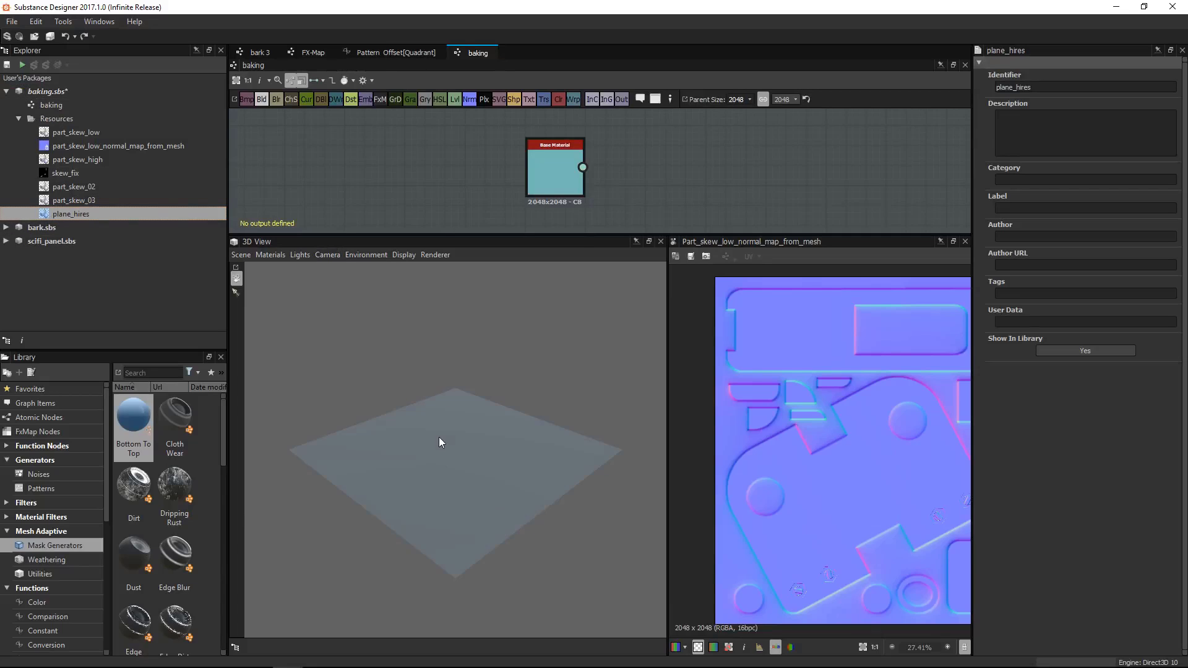
pyautogui.moveTo(440, 437); pyautogui.dragTo(452, 397)
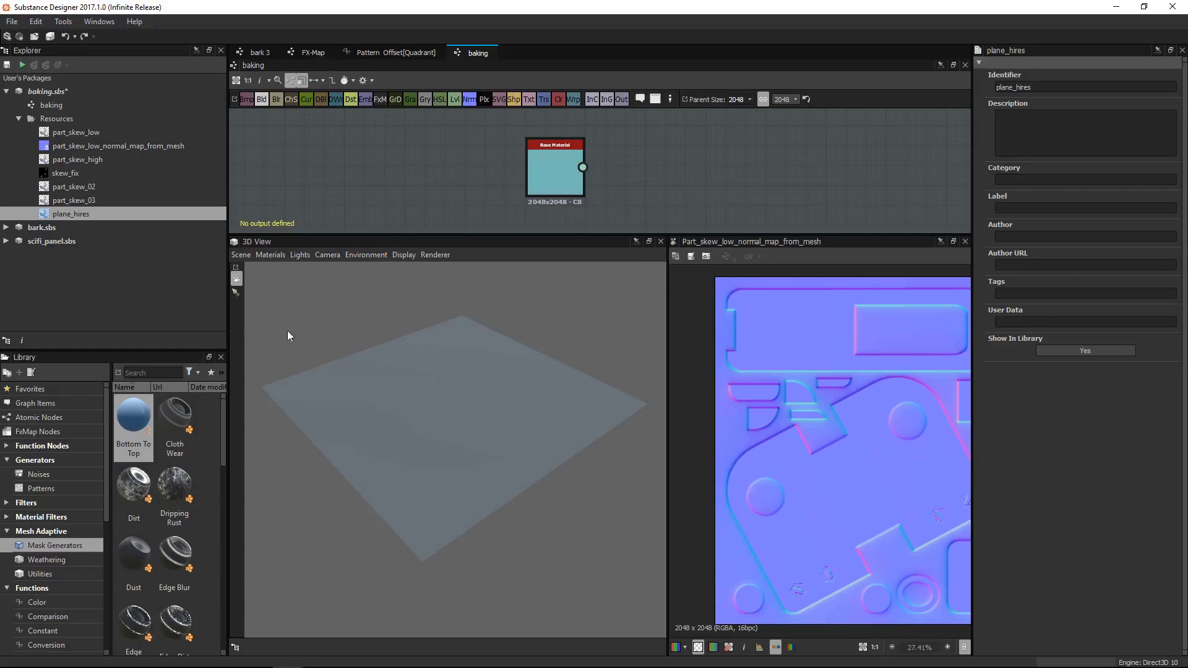
pyautogui.click(241, 254)
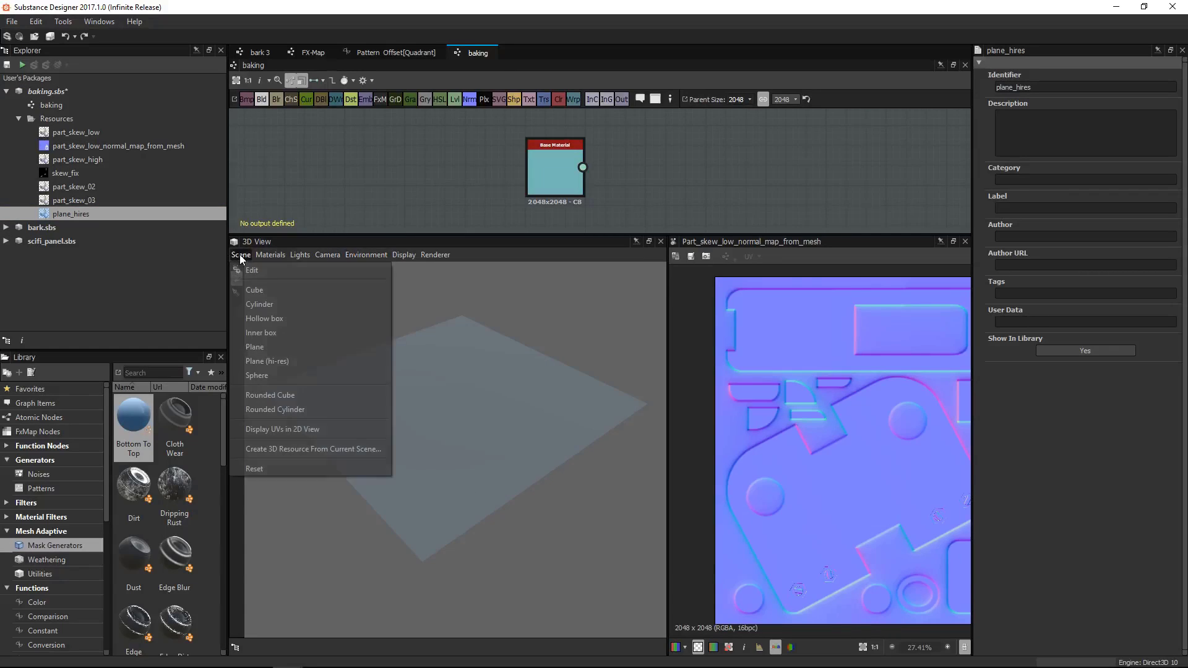
pyautogui.click(308, 448)
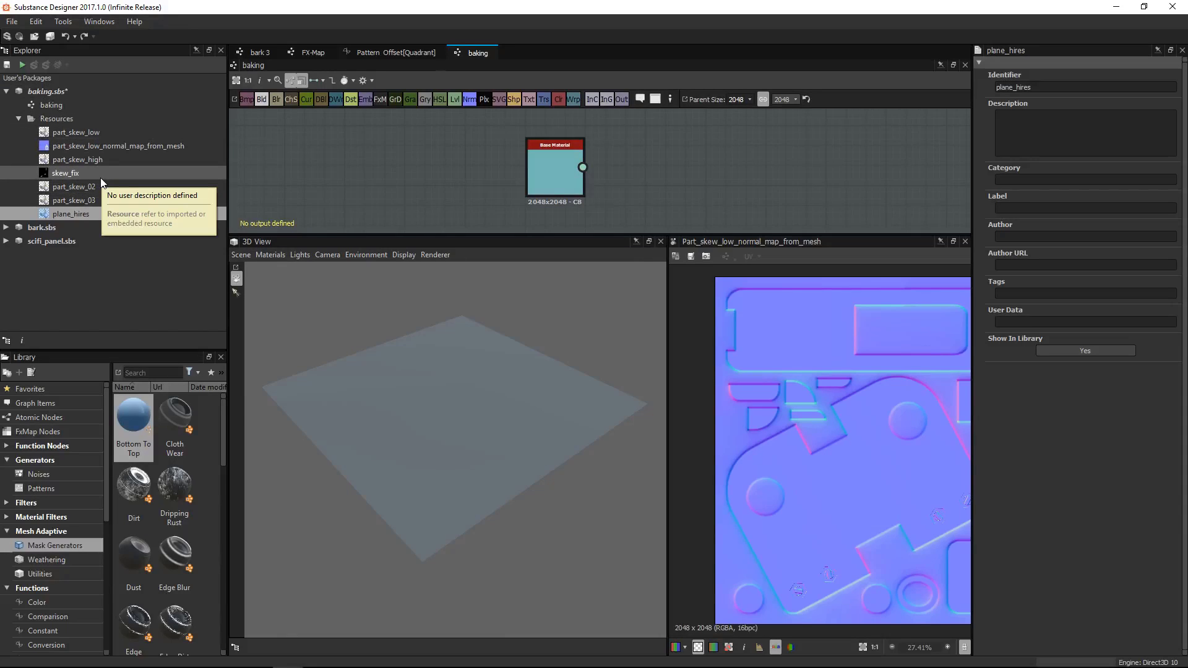
pyautogui.moveTo(444, 376); pyautogui.dragTo(450, 369)
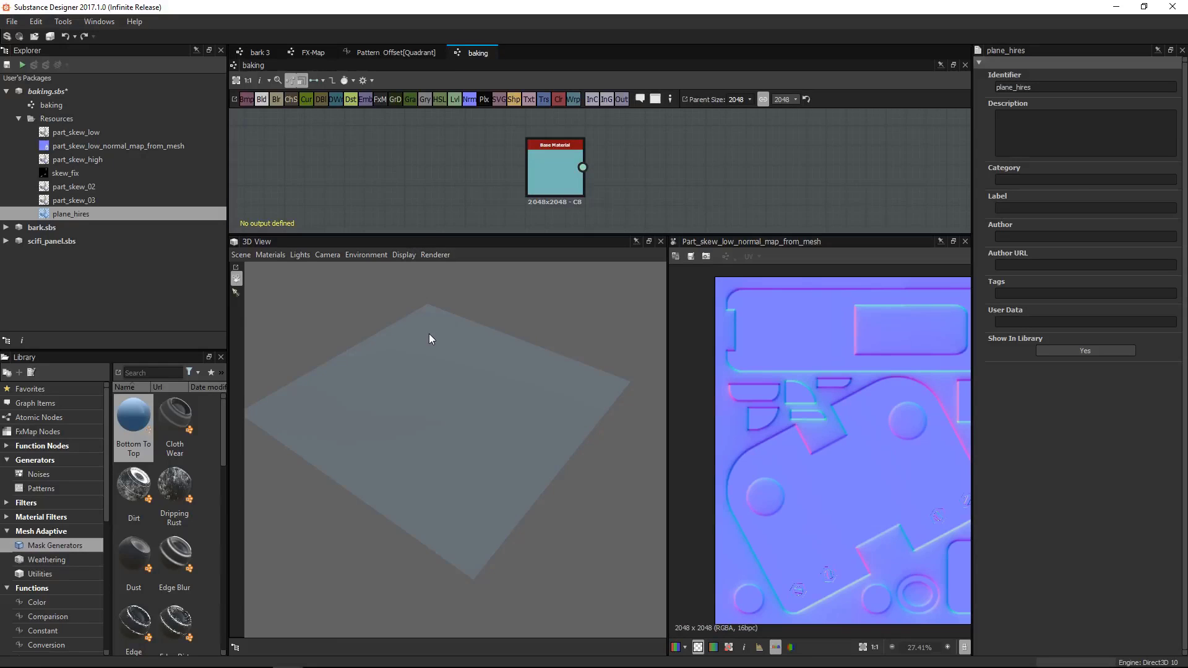
# Collapse the baking.sbs package, expand bark.sbs and open its bark_02 graph
pyautogui.click(19, 119)
pyautogui.click(6, 91)
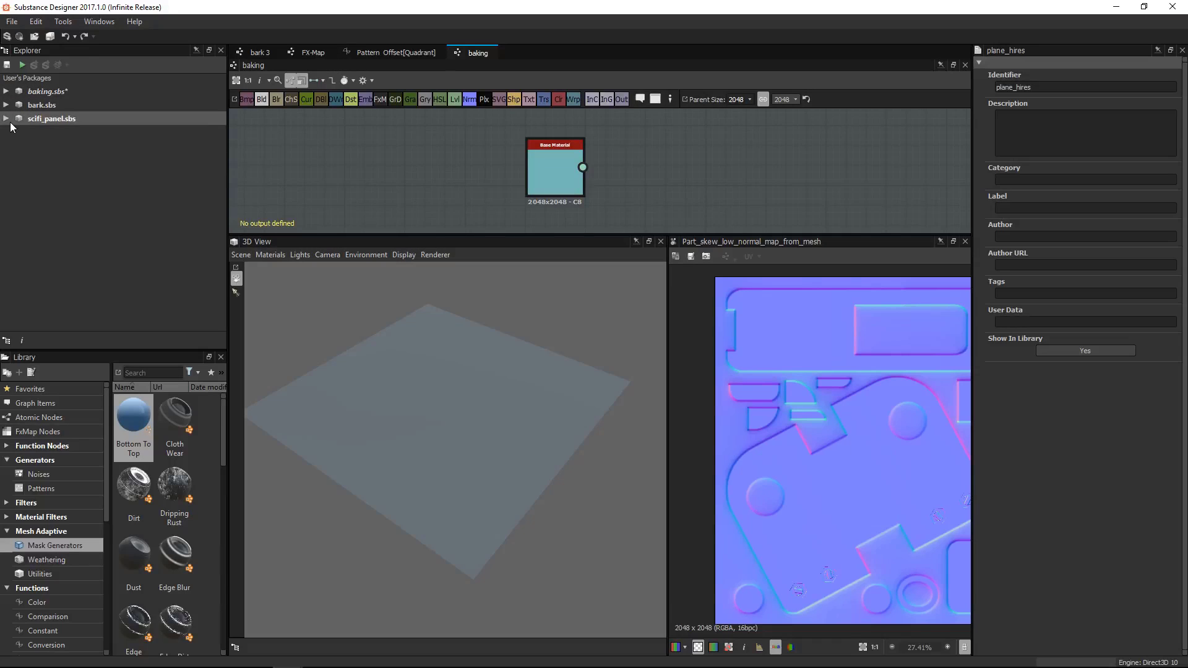
pyautogui.click(6, 105)
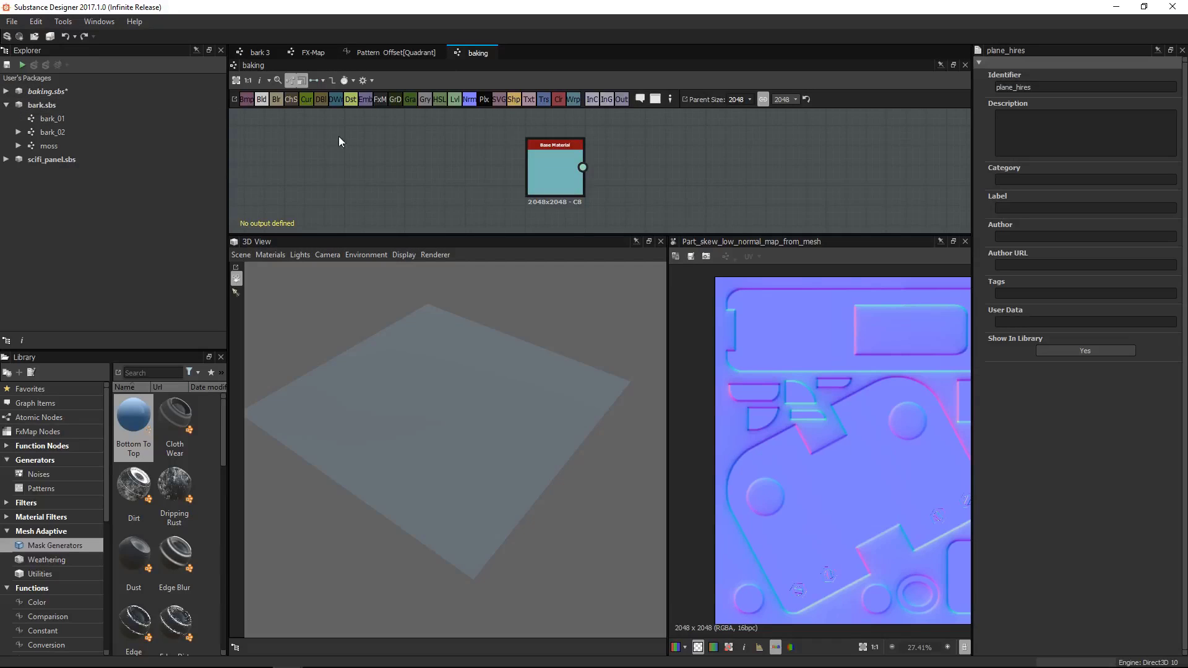
pyautogui.doubleClick(31, 132)
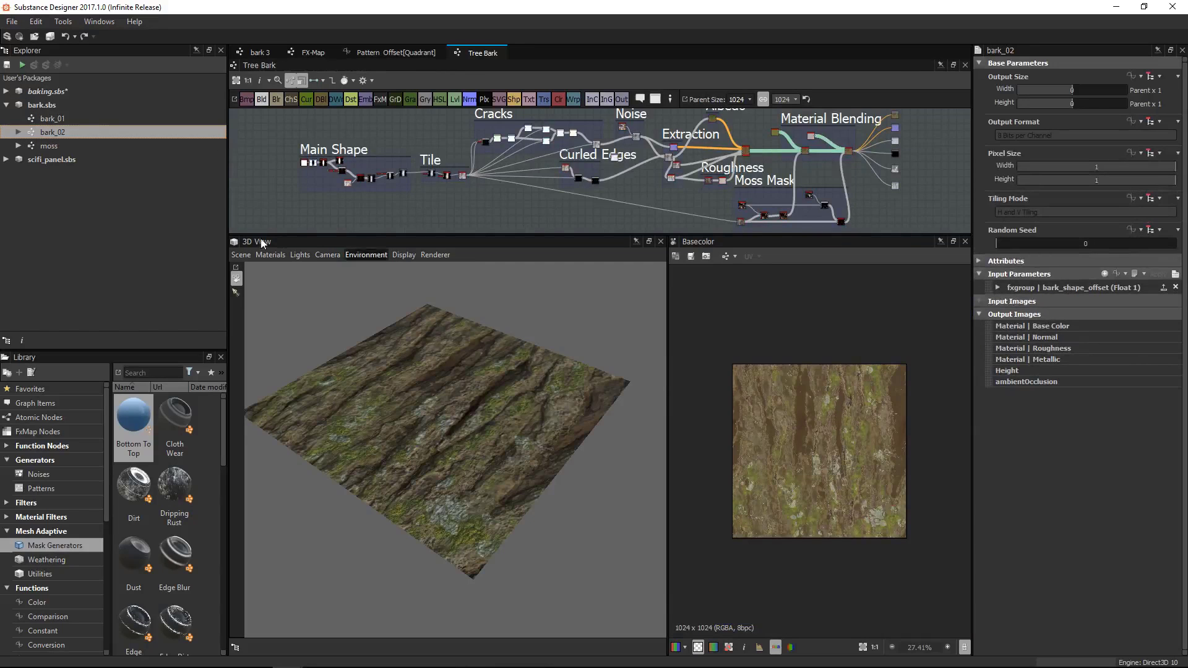
# Display the bark material on the Rounded Cube in the 3D view and turn it to face one side
pyautogui.click(240, 255)
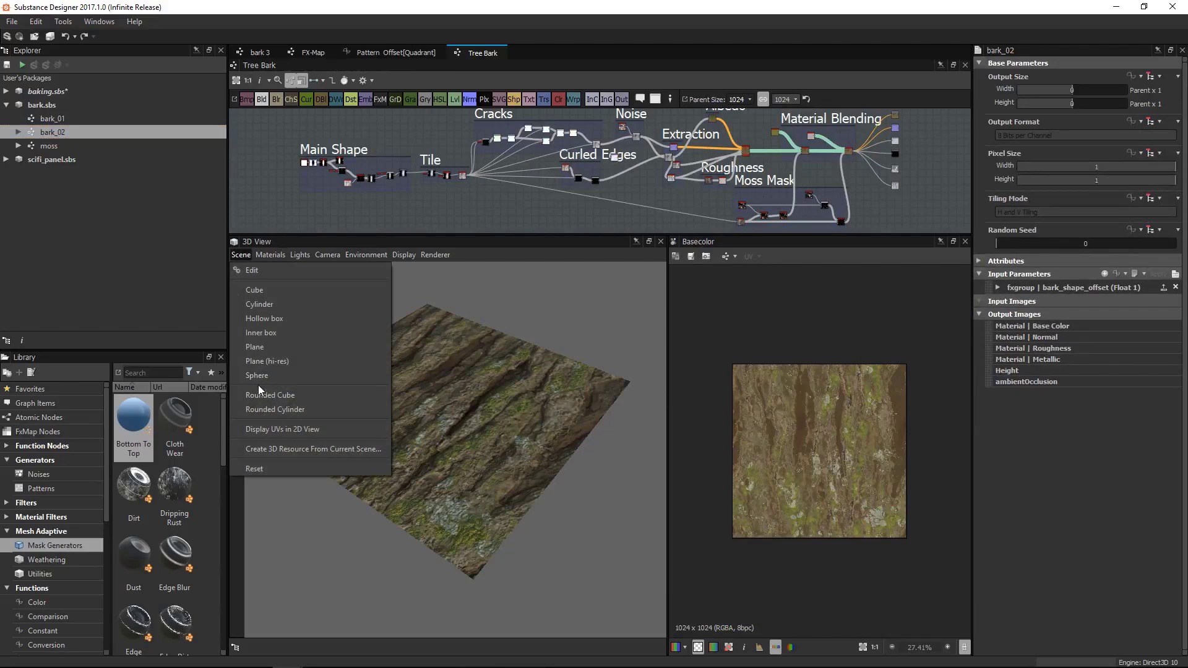
pyautogui.click(273, 394)
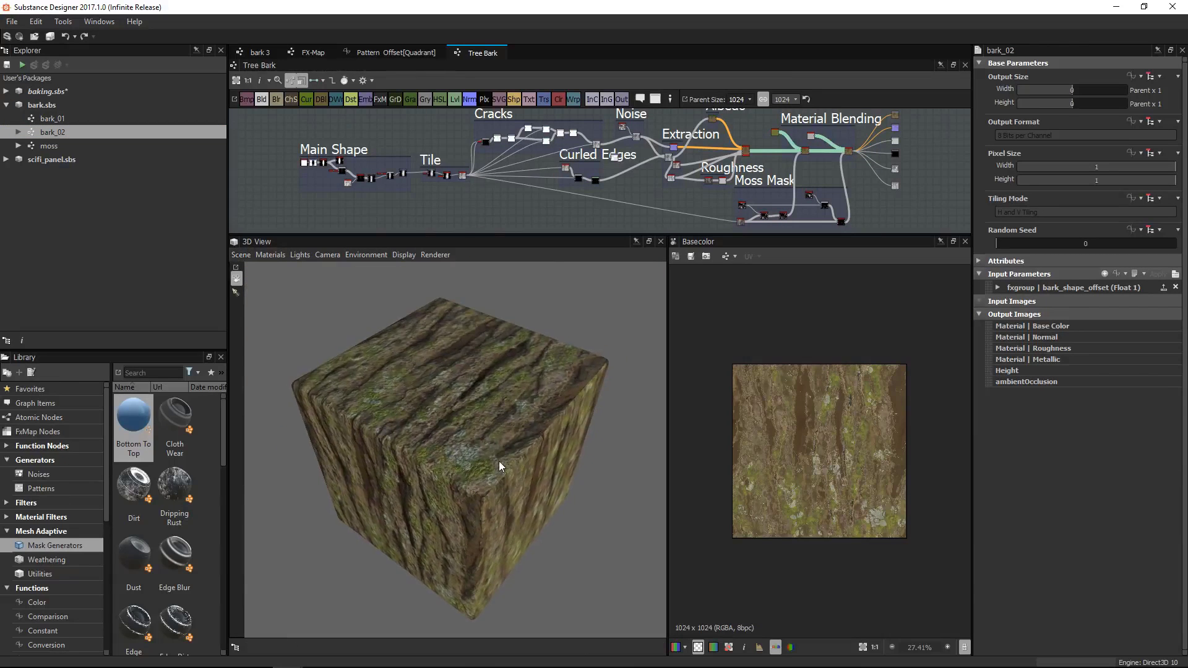
pyautogui.moveTo(499, 462); pyautogui.dragTo(539, 459)
pyautogui.moveTo(498, 462); pyautogui.dragTo(542, 417)
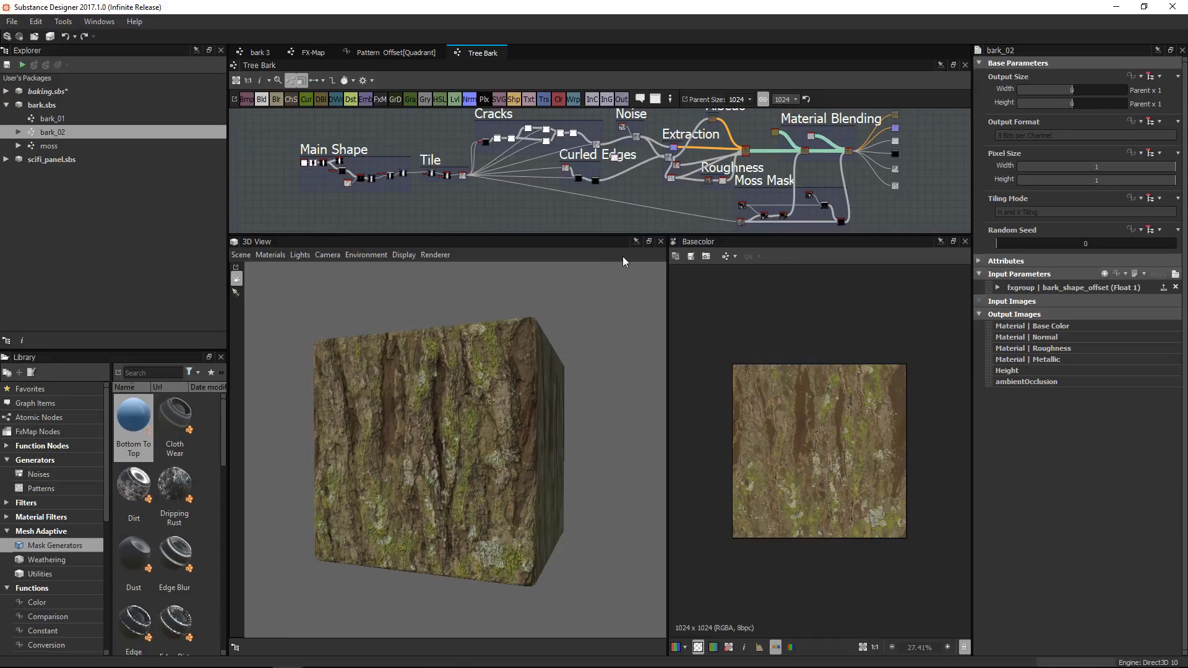
# Enlarge the graph area and bring the Tree Bark graph's Albedo and Material Blending sections closer into view
pyautogui.moveTo(603, 234); pyautogui.dragTo(604, 330)
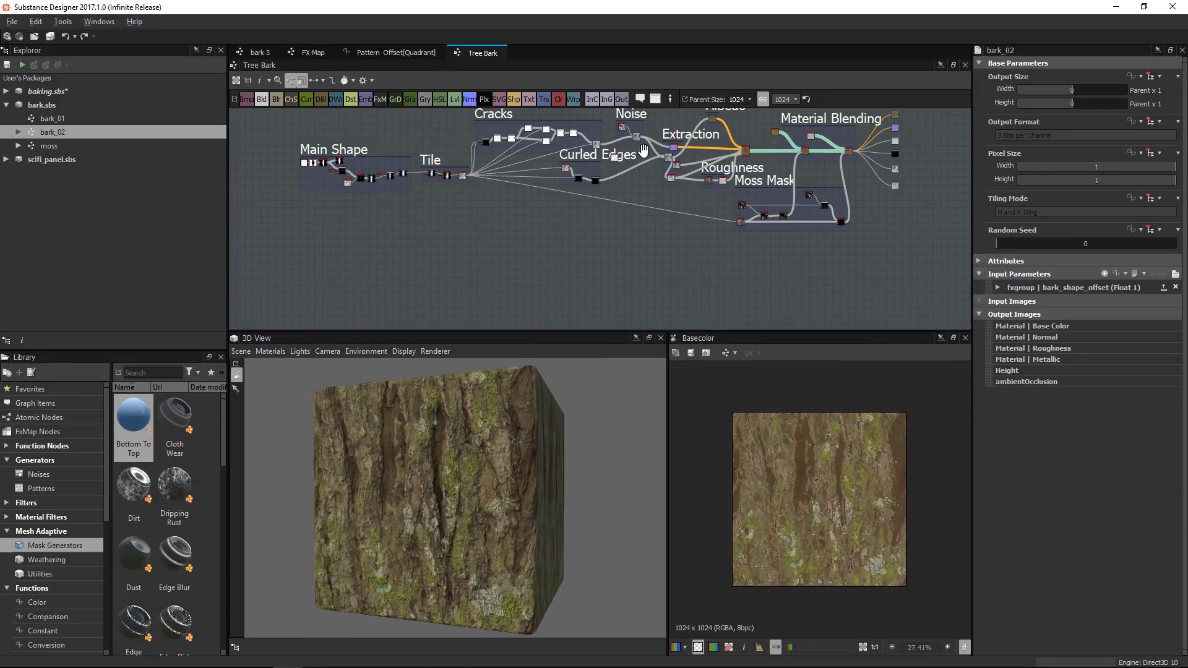
pyautogui.moveTo(635, 154); pyautogui.dragTo(606, 217, button='middle')
pyautogui.scroll(2, 607, 221)
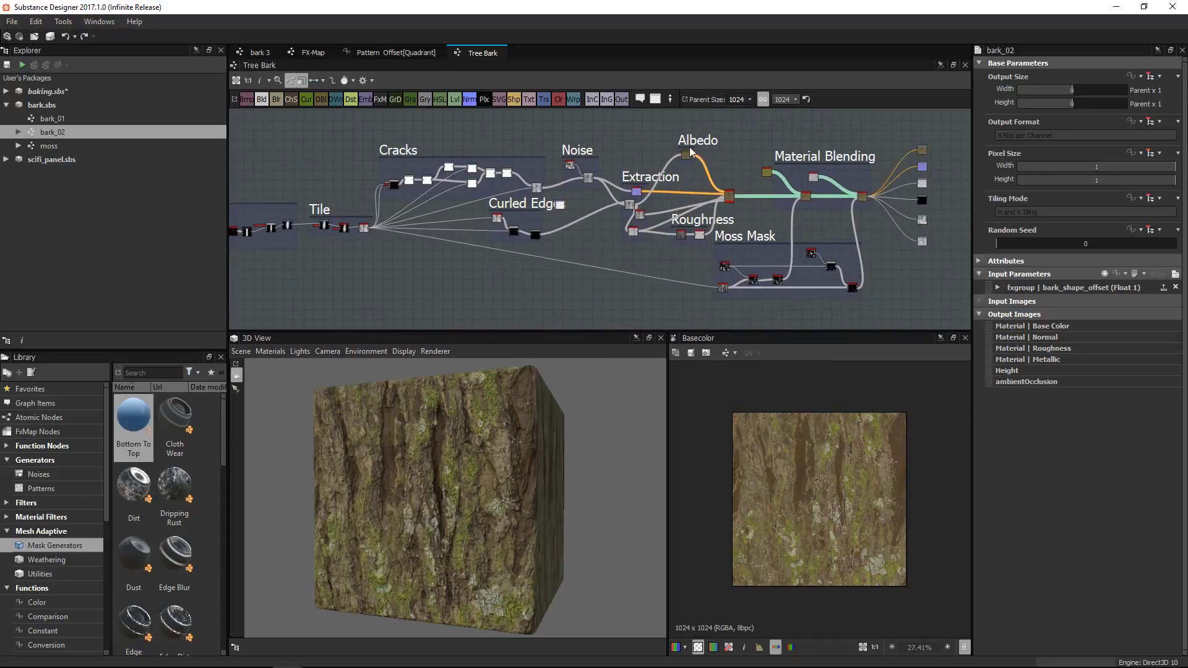
# Examine the available parent size resolutions for the Tree Bark graph, keeping it at 1024
pyautogui.scroll(3, 745, 158)
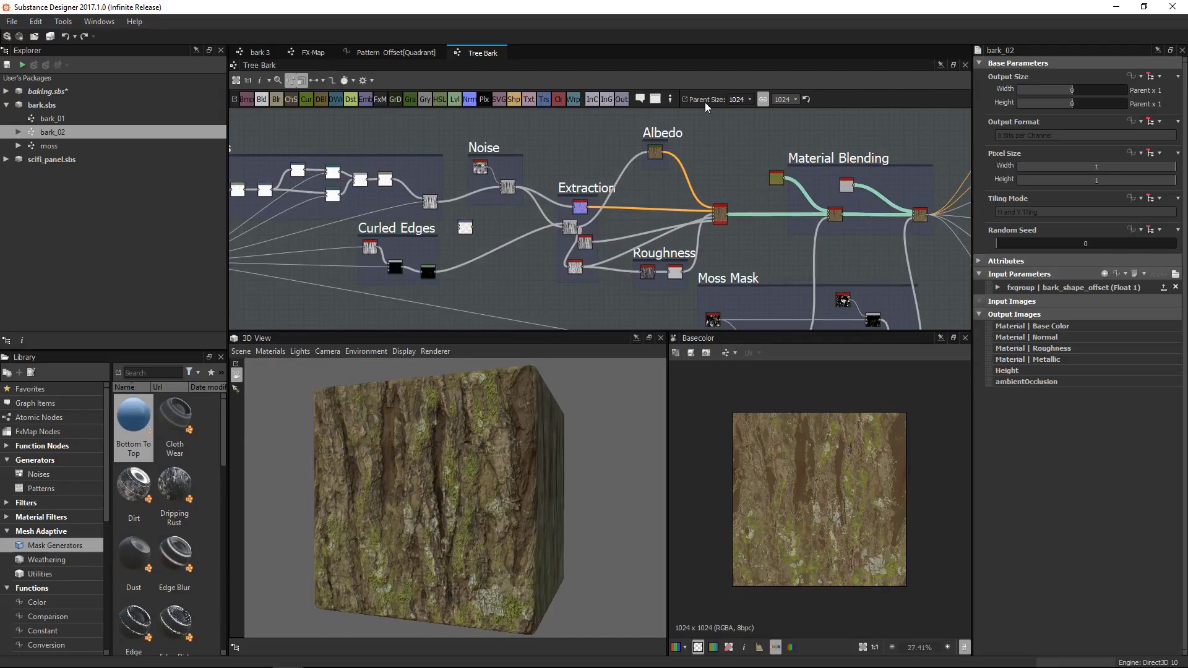
pyautogui.click(748, 100)
pyautogui.click(748, 159)
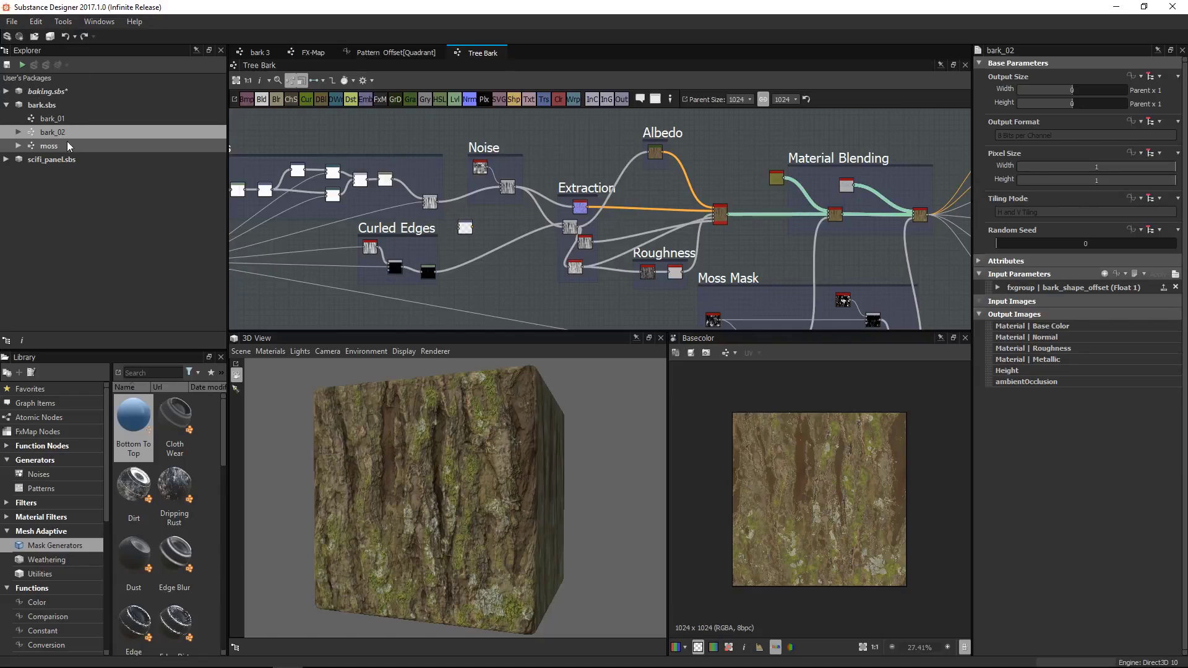
pyautogui.click(735, 100)
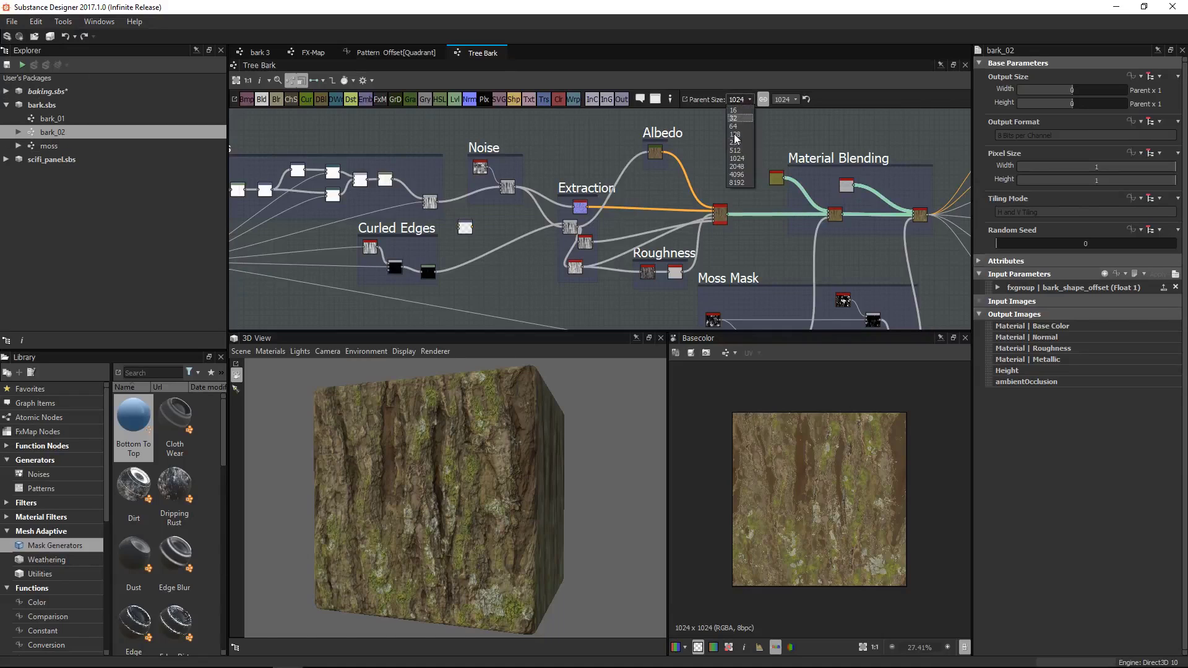
pyautogui.click(764, 145)
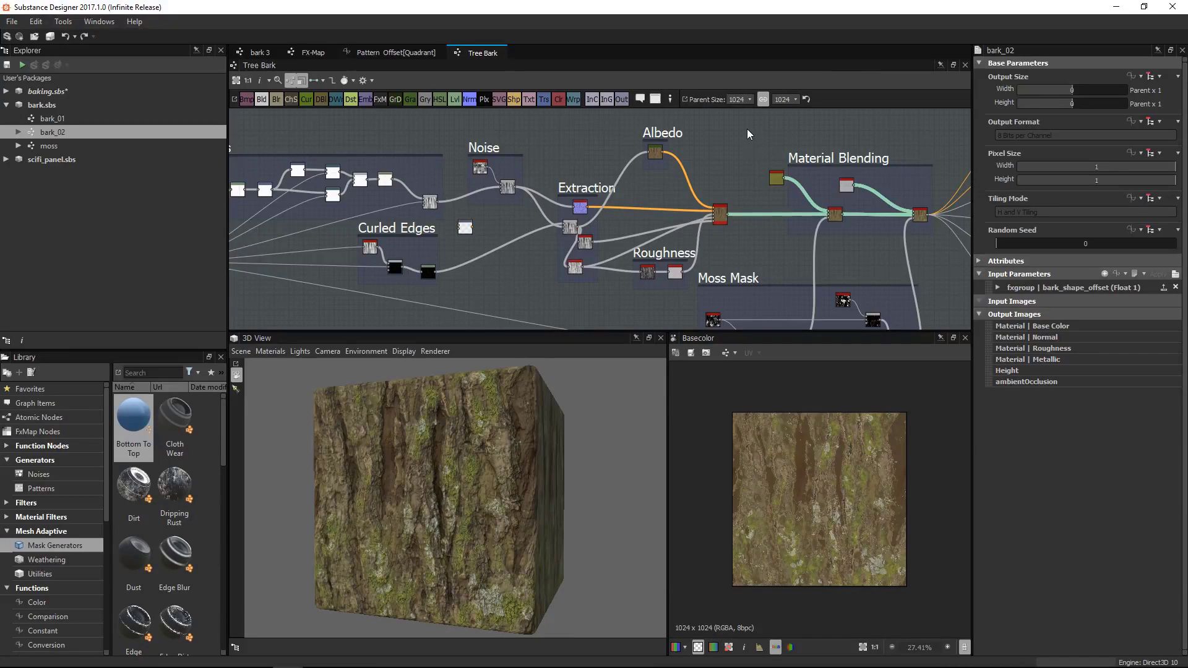
pyautogui.click(738, 99)
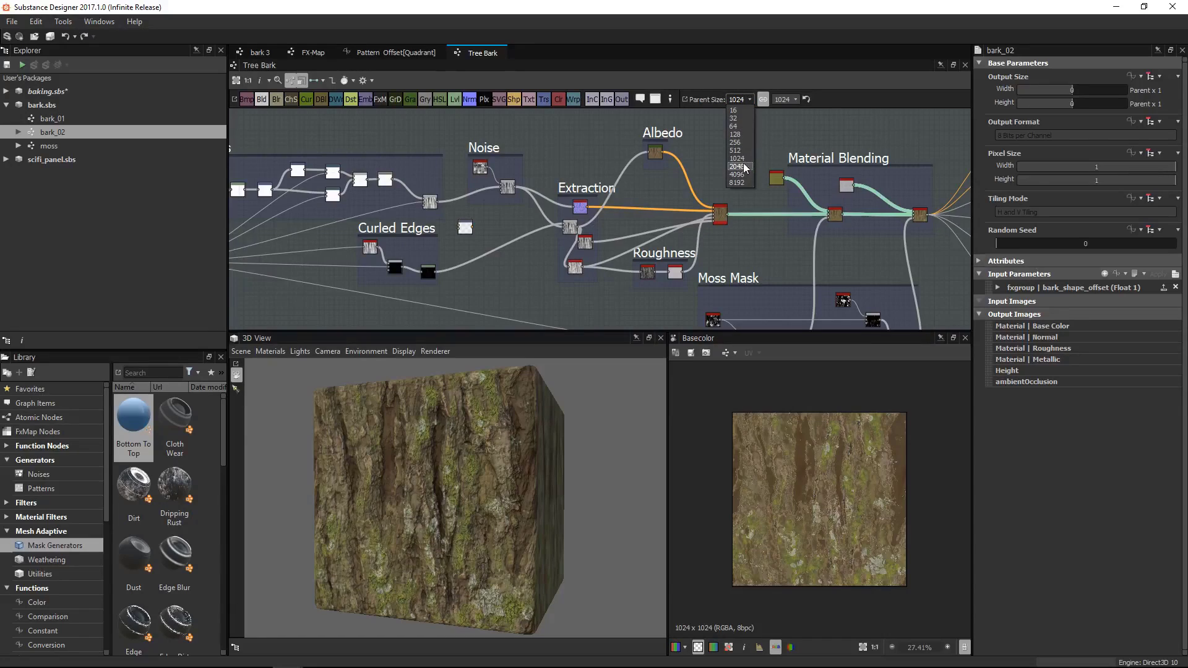
pyautogui.click(791, 123)
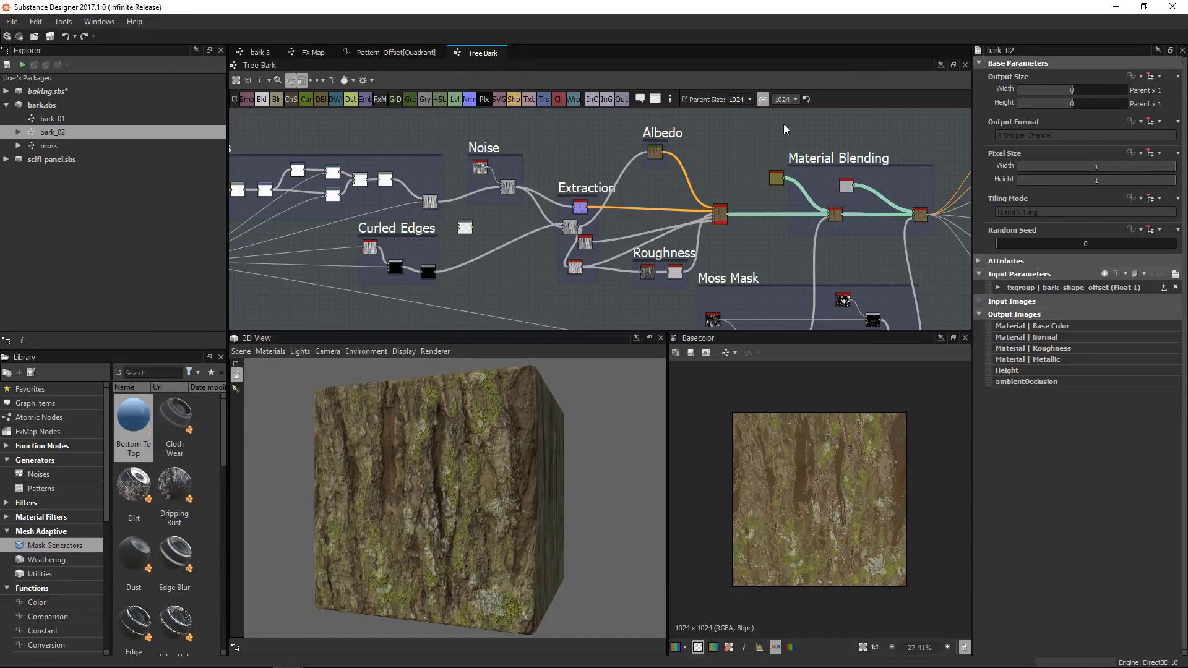
pyautogui.click(739, 99)
pyautogui.click(744, 156)
# Open the application preferences and look through the Projects settings, including the project's Baking and General options
pyautogui.click(64, 21)
pyautogui.moveTo(36, 21)
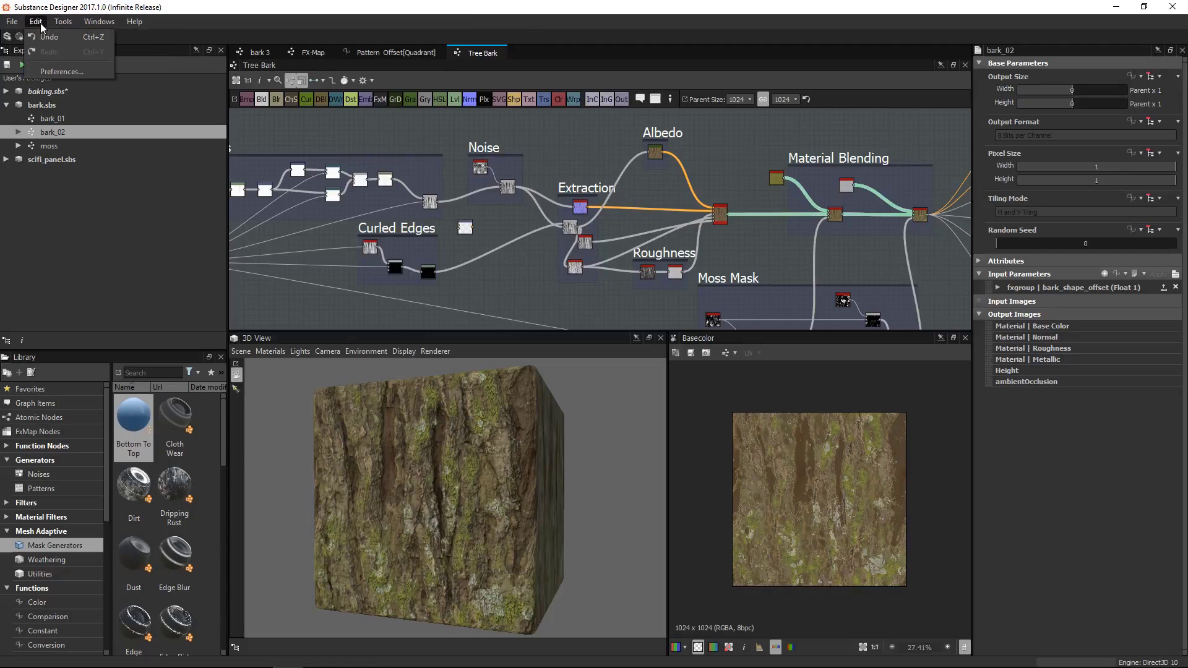
pyautogui.click(54, 72)
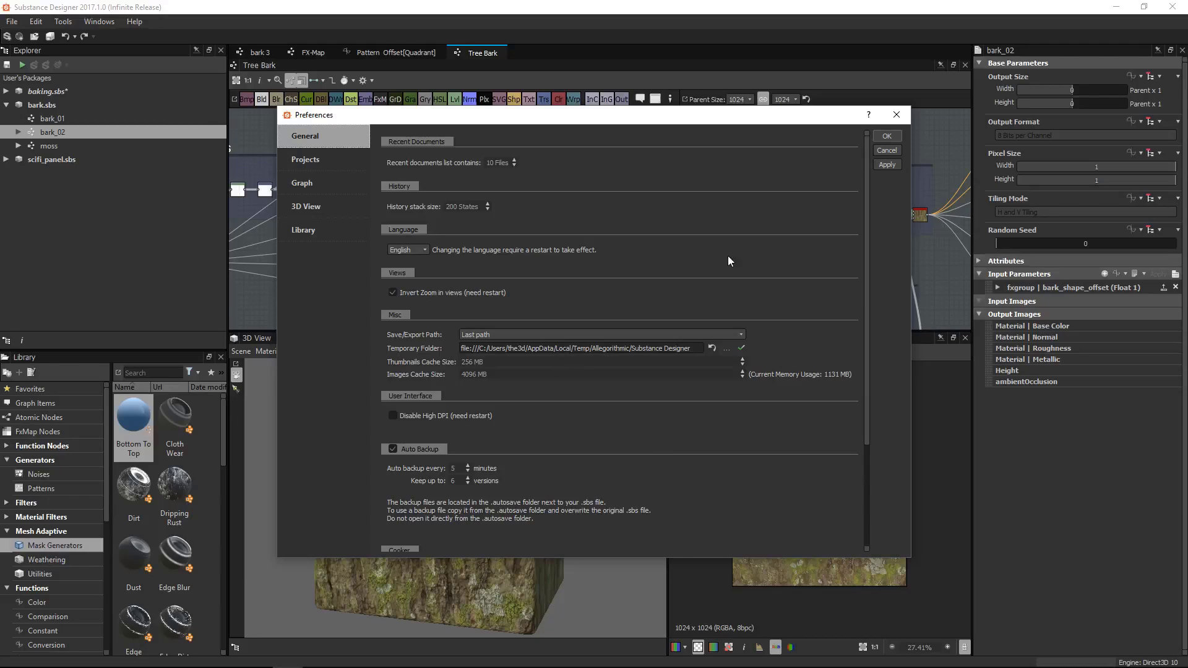
pyautogui.moveTo(867, 209); pyautogui.dragTo(788, 195)
pyautogui.click(318, 160)
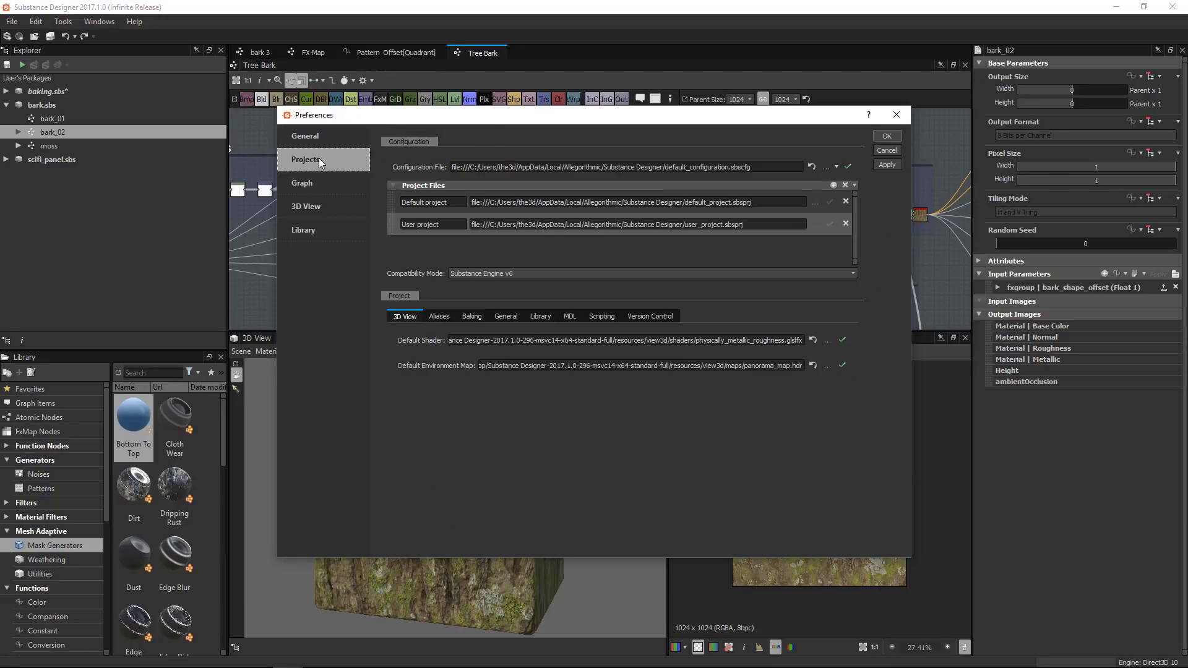
pyautogui.click(307, 184)
pyautogui.click(308, 161)
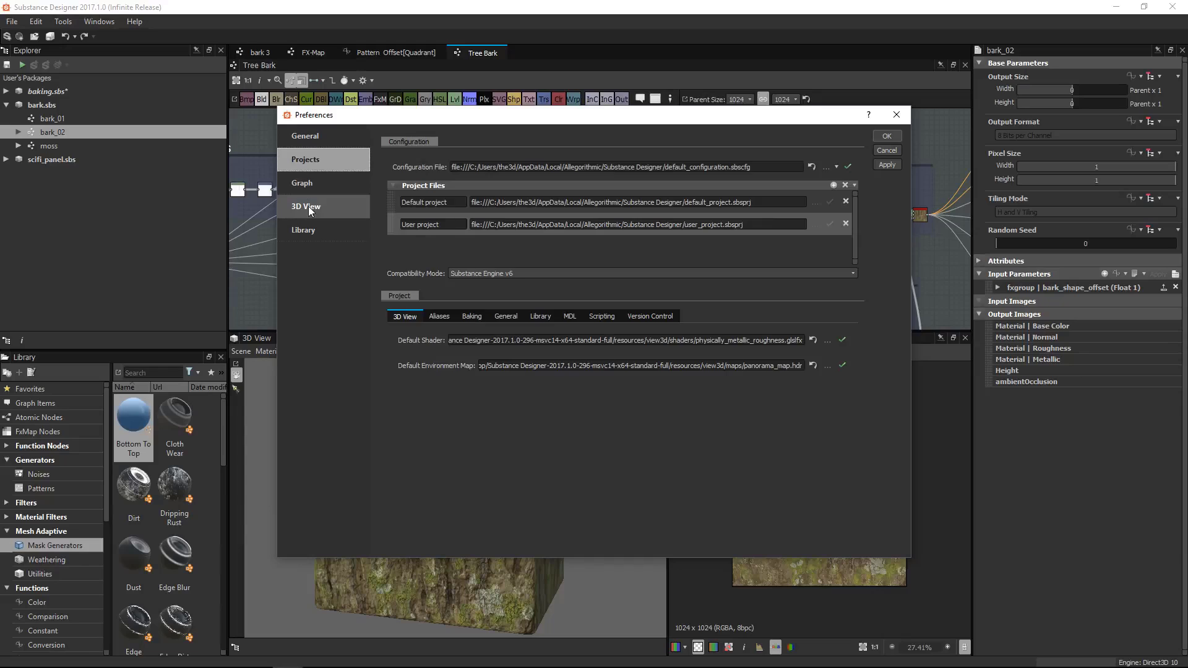
pyautogui.click(308, 206)
pyautogui.click(308, 161)
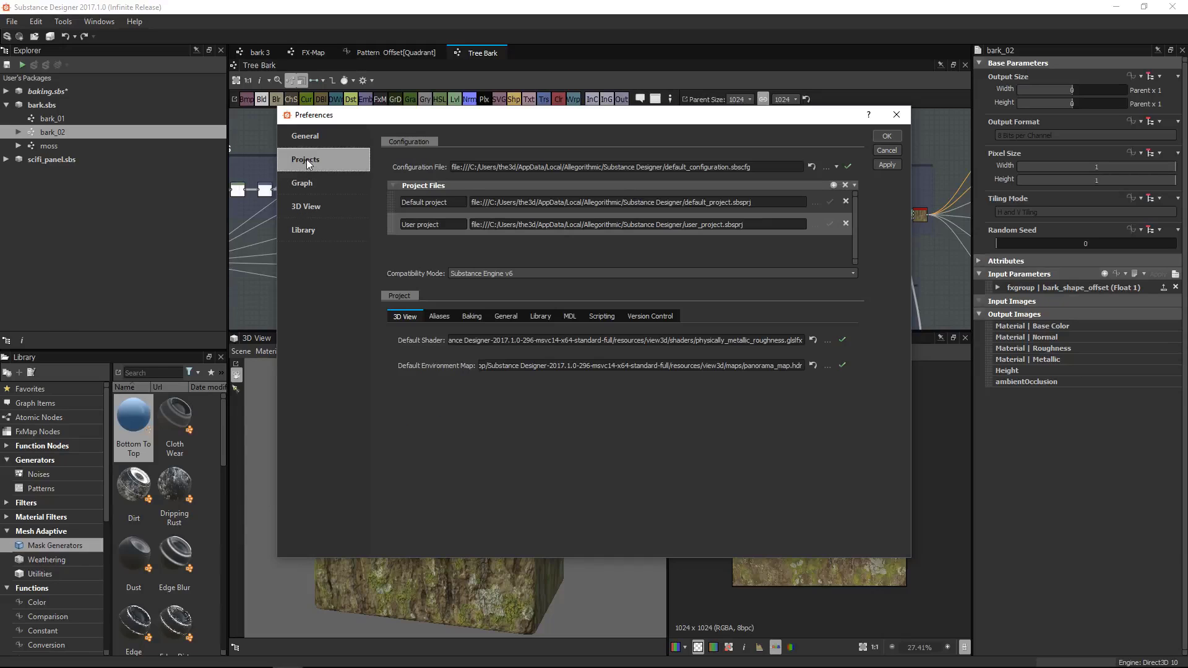
pyautogui.click(473, 317)
pyautogui.click(504, 318)
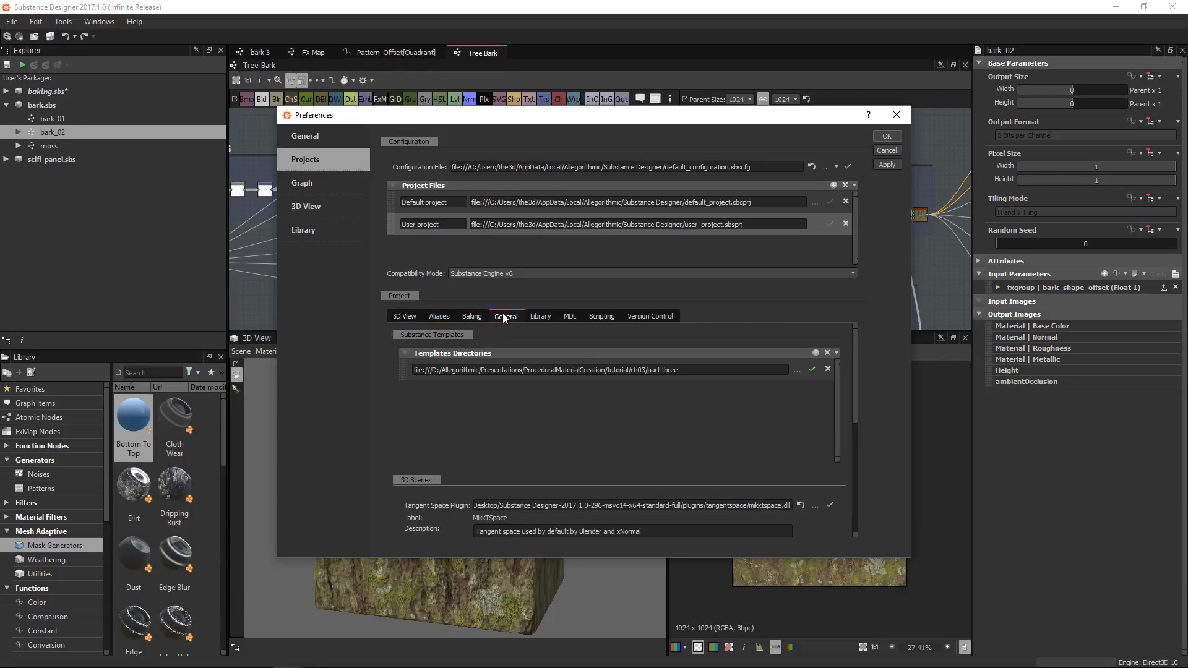
# Return to the General preferences, enlarge the Preferences window and examine the cooker, engine and privacy settings
pyautogui.click(334, 135)
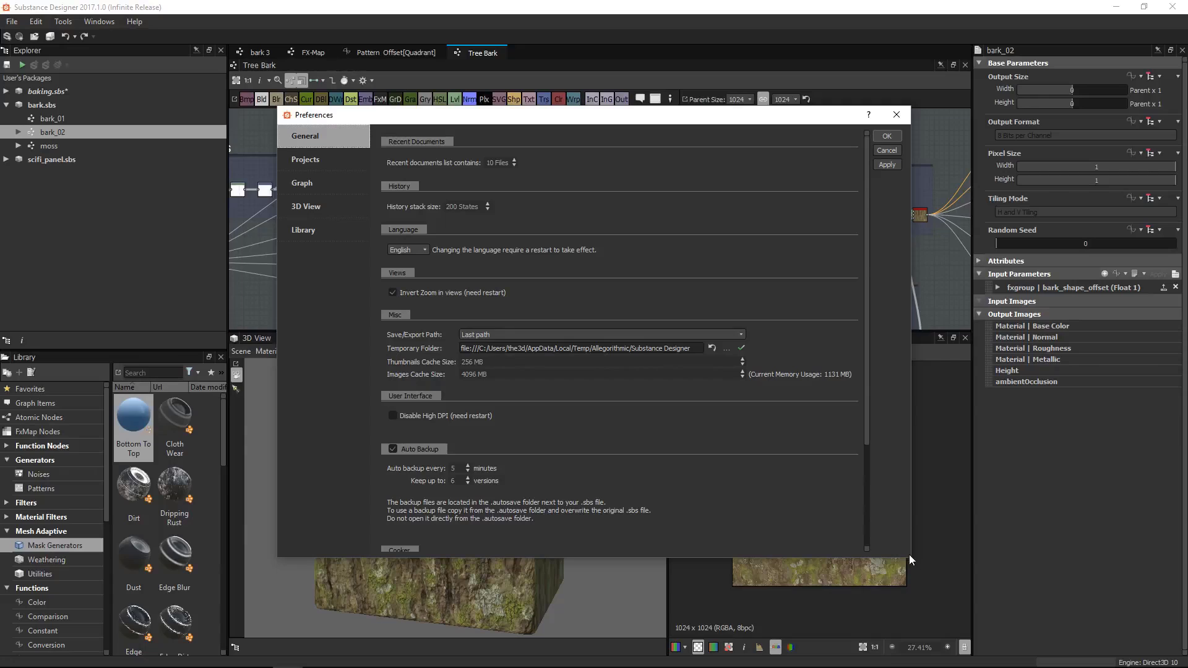
pyautogui.moveTo(909, 555); pyautogui.dragTo(932, 632)
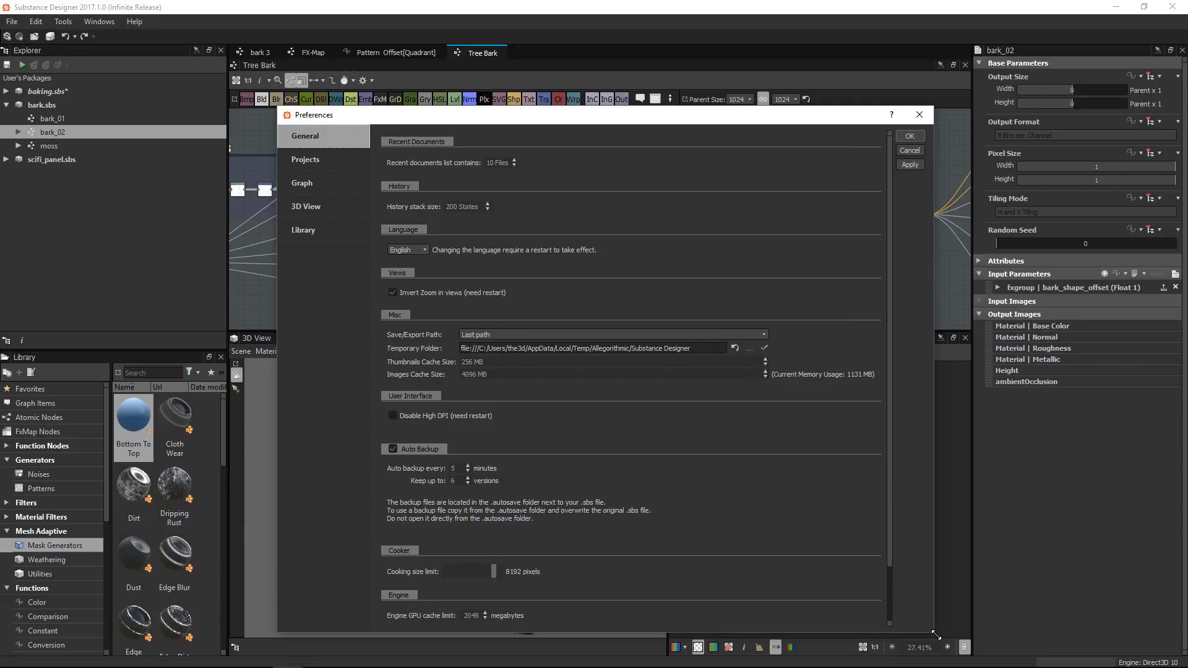
pyautogui.scroll(-2, 813, 513)
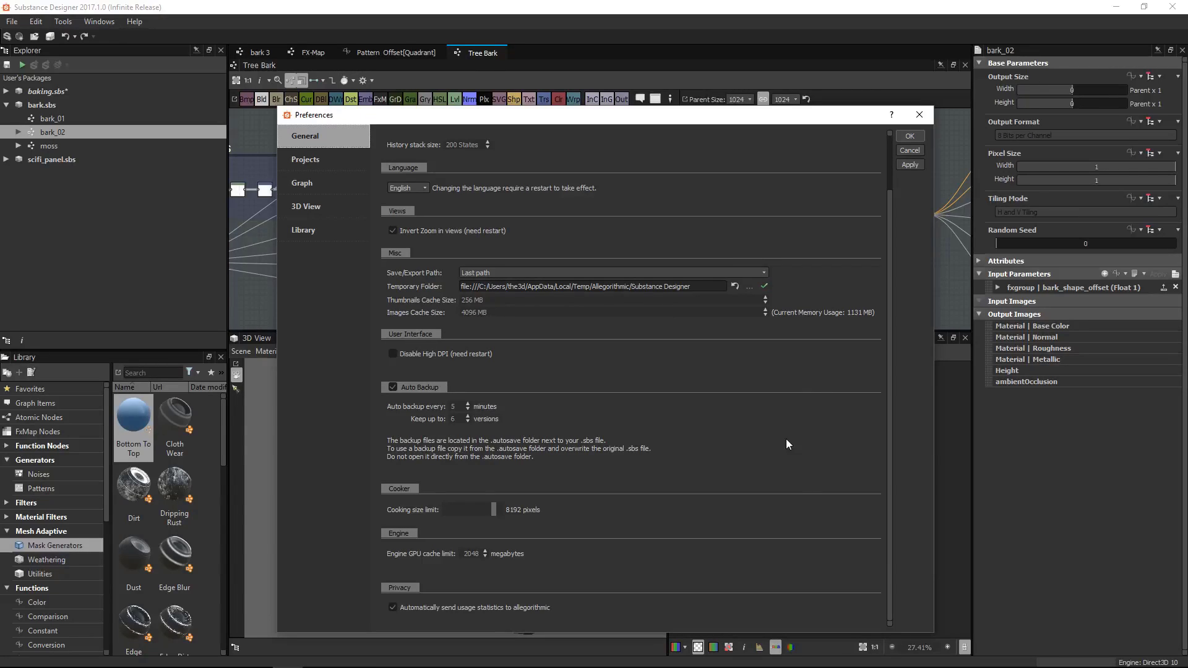
pyautogui.moveTo(889, 228); pyautogui.dragTo(892, 147)
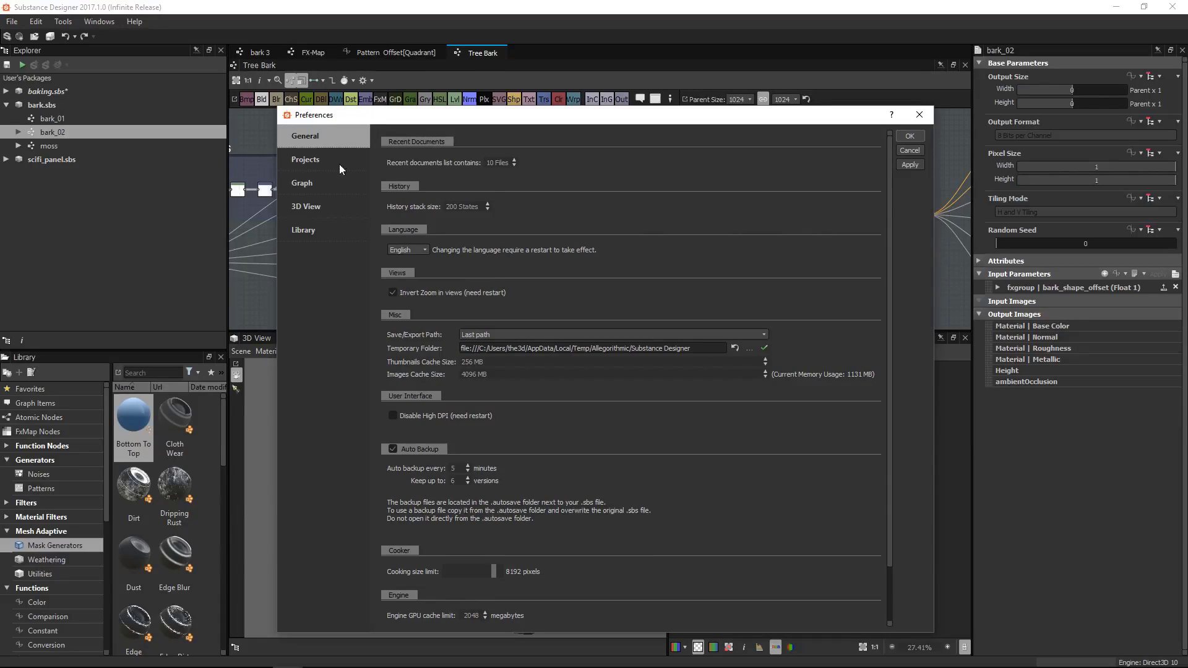
# Review the project's General, Baking and 3D View options and the Graph and 3D View preferences, then return to the General preferences
pyautogui.click(318, 159)
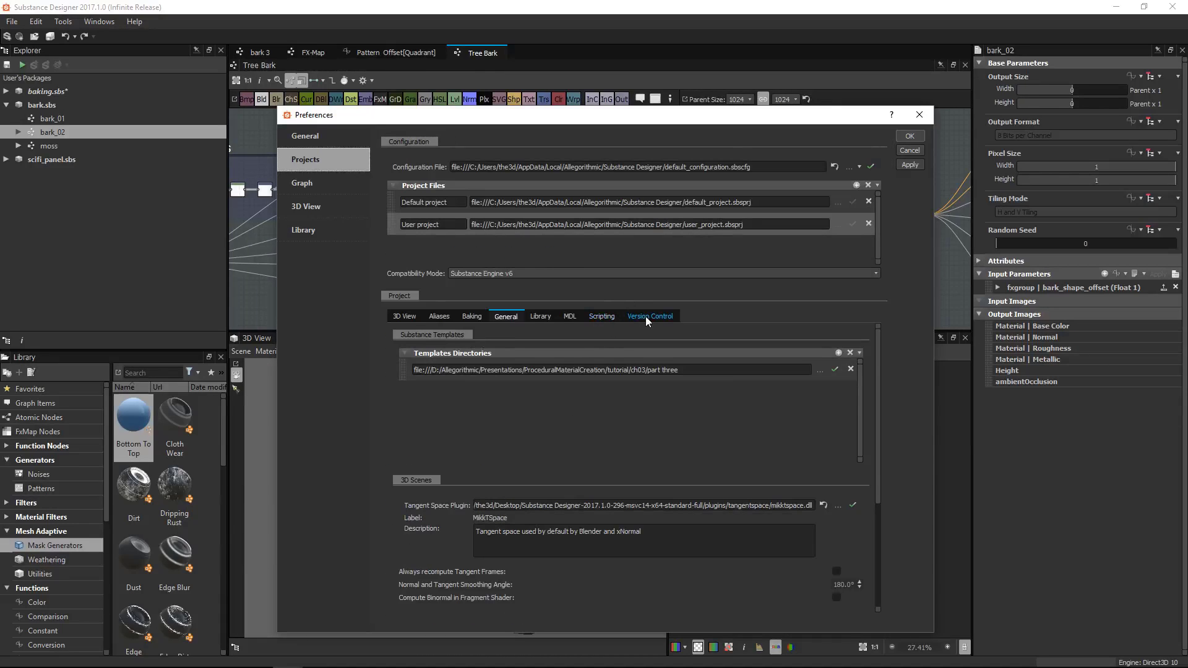
pyautogui.scroll(-5, 463, 501)
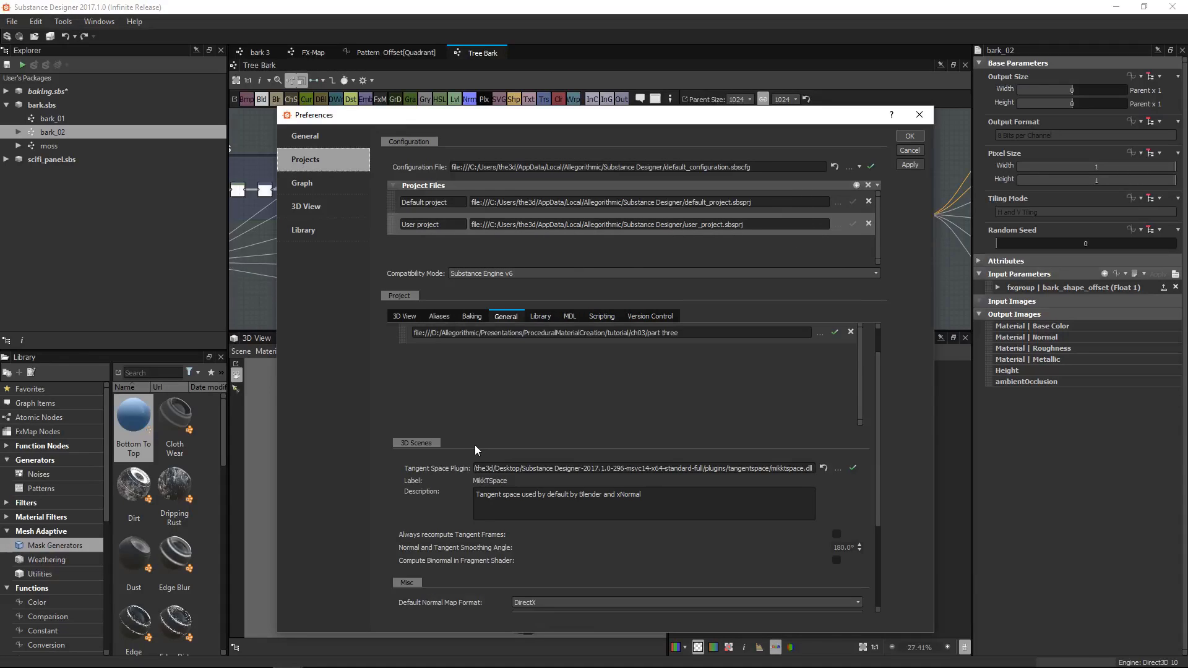
pyautogui.scroll(3, 446, 518)
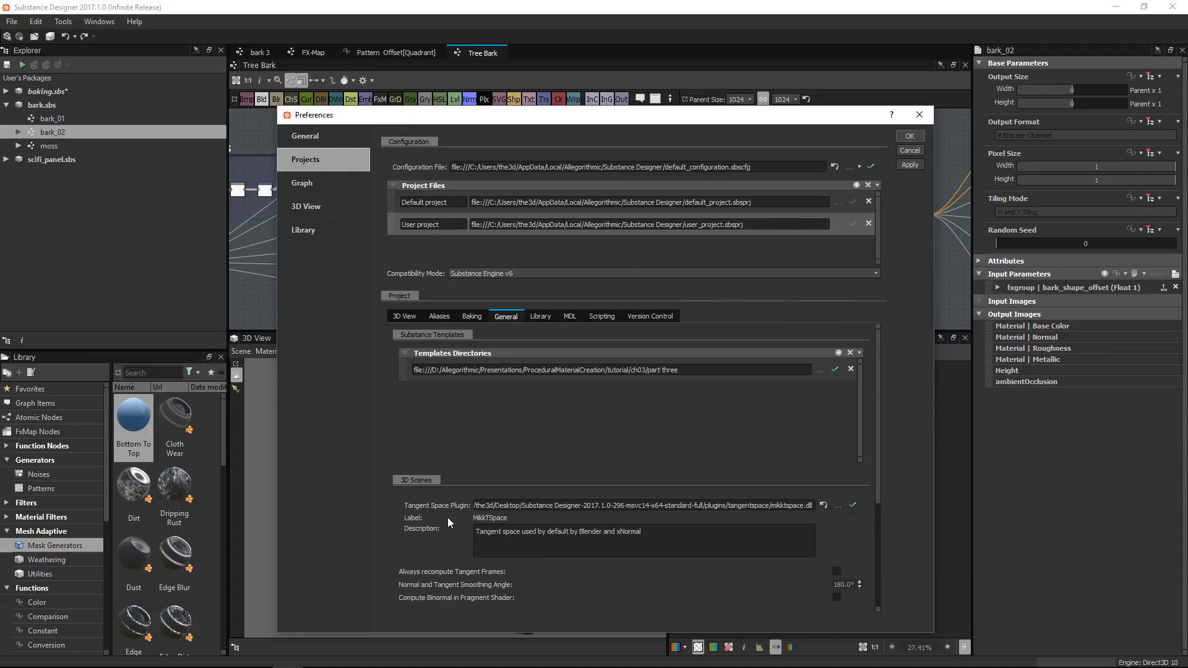
pyautogui.click(471, 316)
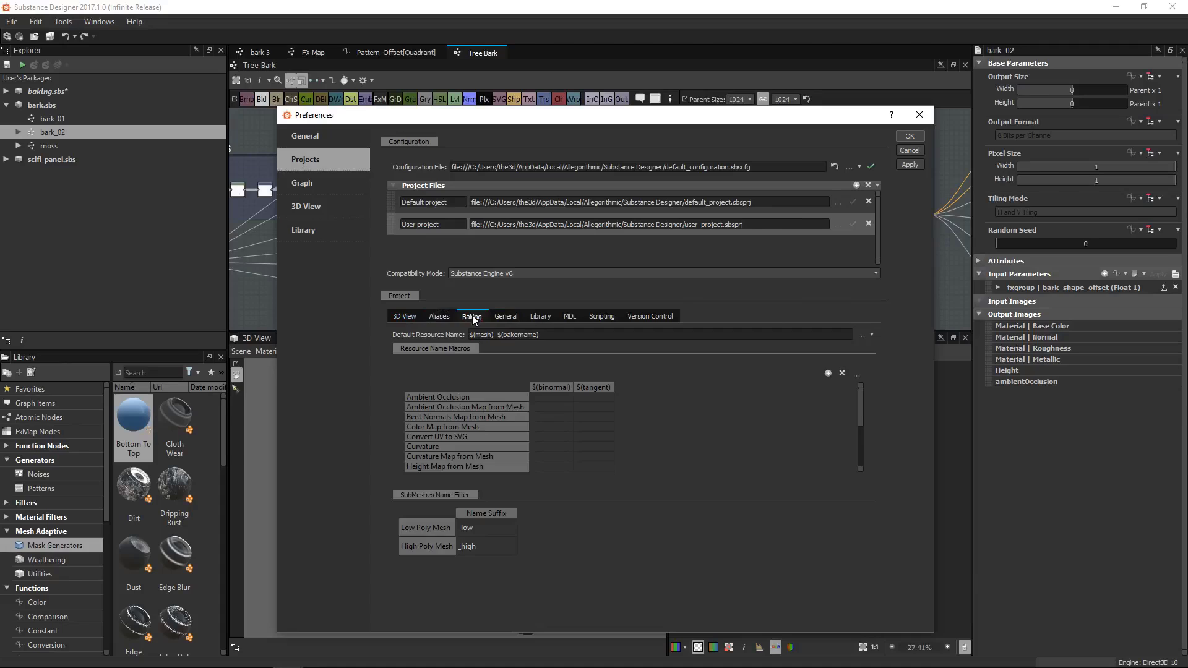
pyautogui.click(403, 316)
pyautogui.click(321, 182)
pyautogui.click(321, 206)
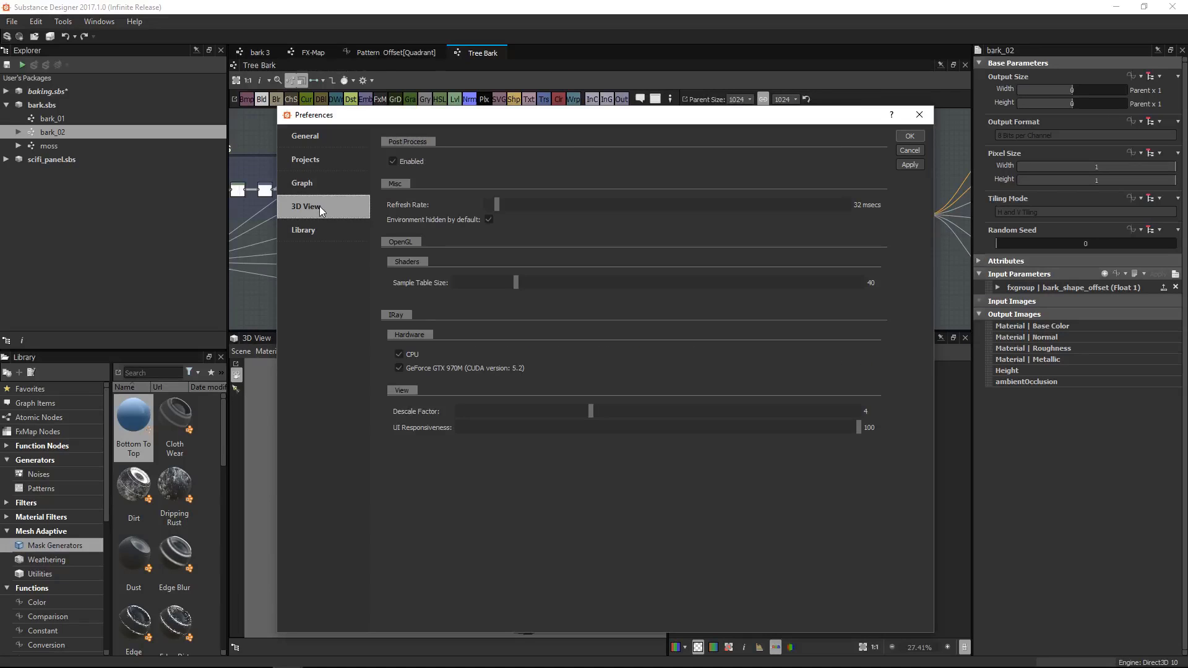
pyautogui.click(317, 139)
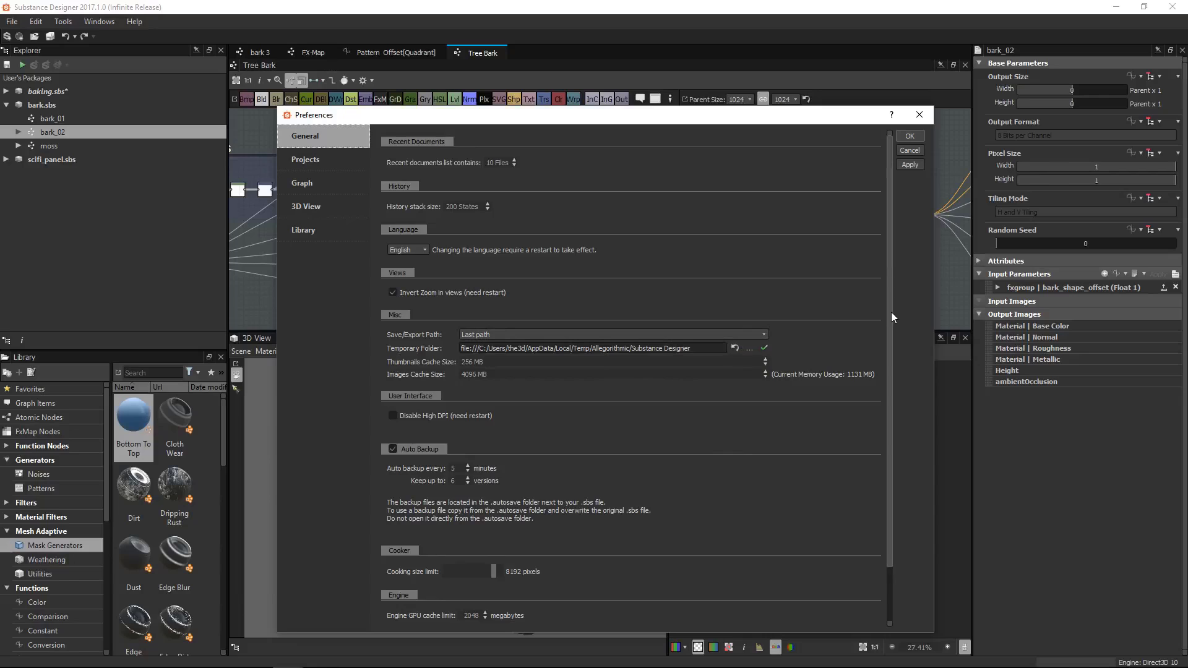
# Examine the thumbnails and images cache size settings in the general preferences, and close the preferences
pyautogui.moveTo(891, 317); pyautogui.dragTo(566, 197)
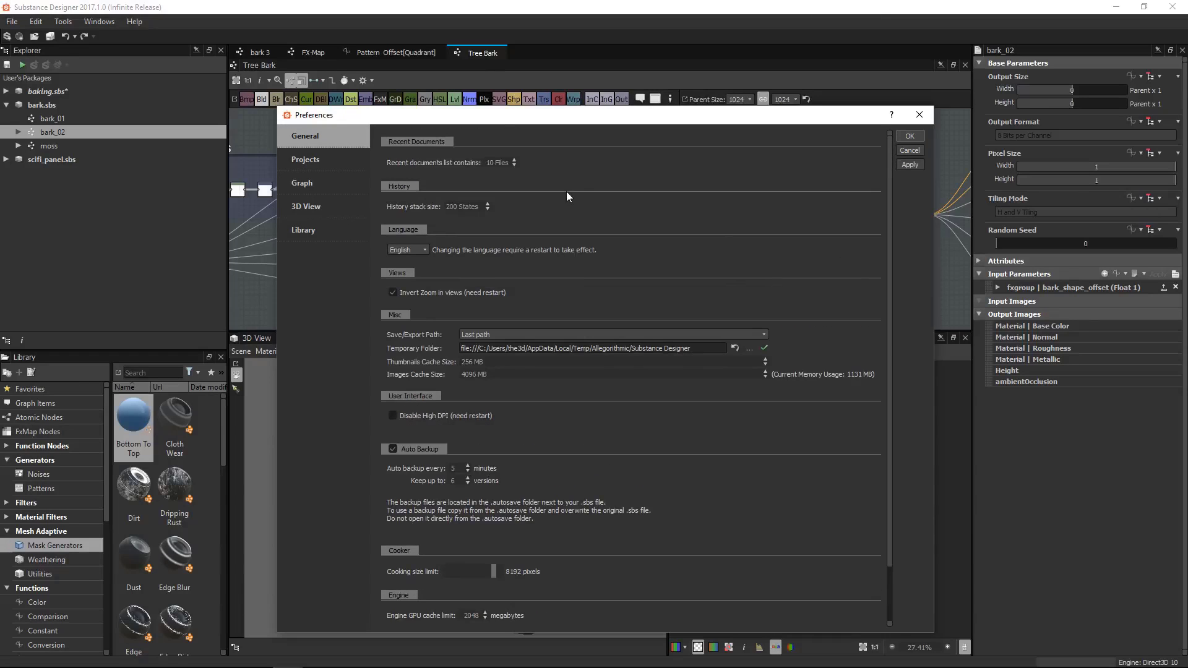
pyautogui.moveTo(499, 118); pyautogui.dragTo(695, 117)
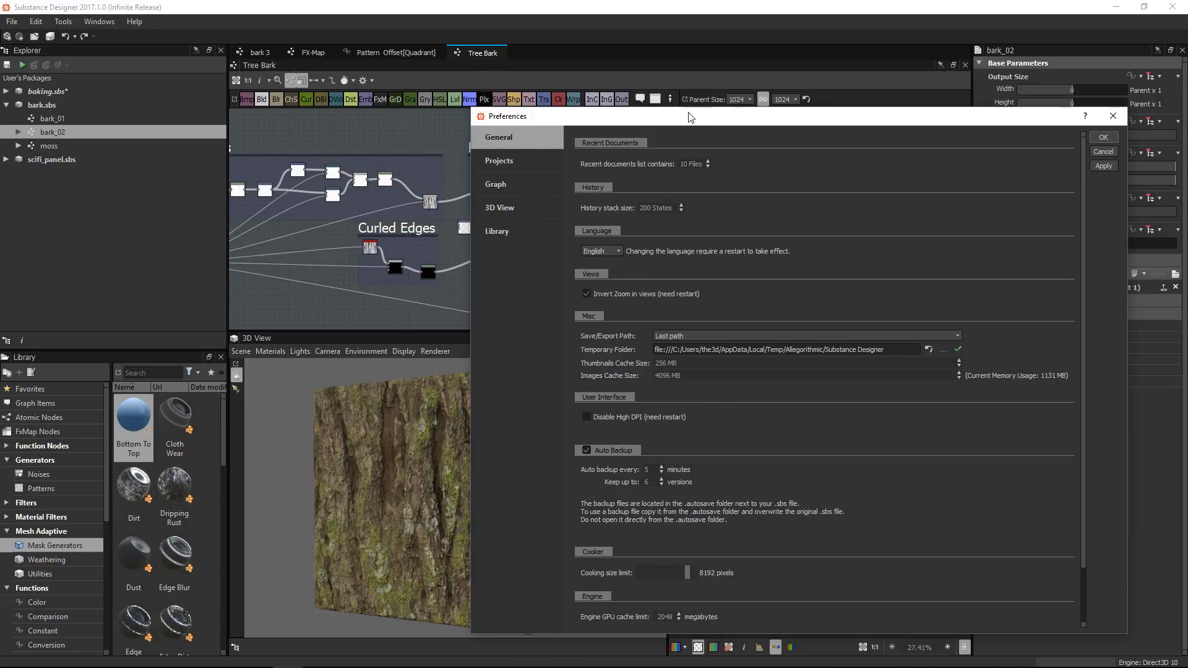
pyautogui.moveTo(690, 117); pyautogui.dragTo(509, 82)
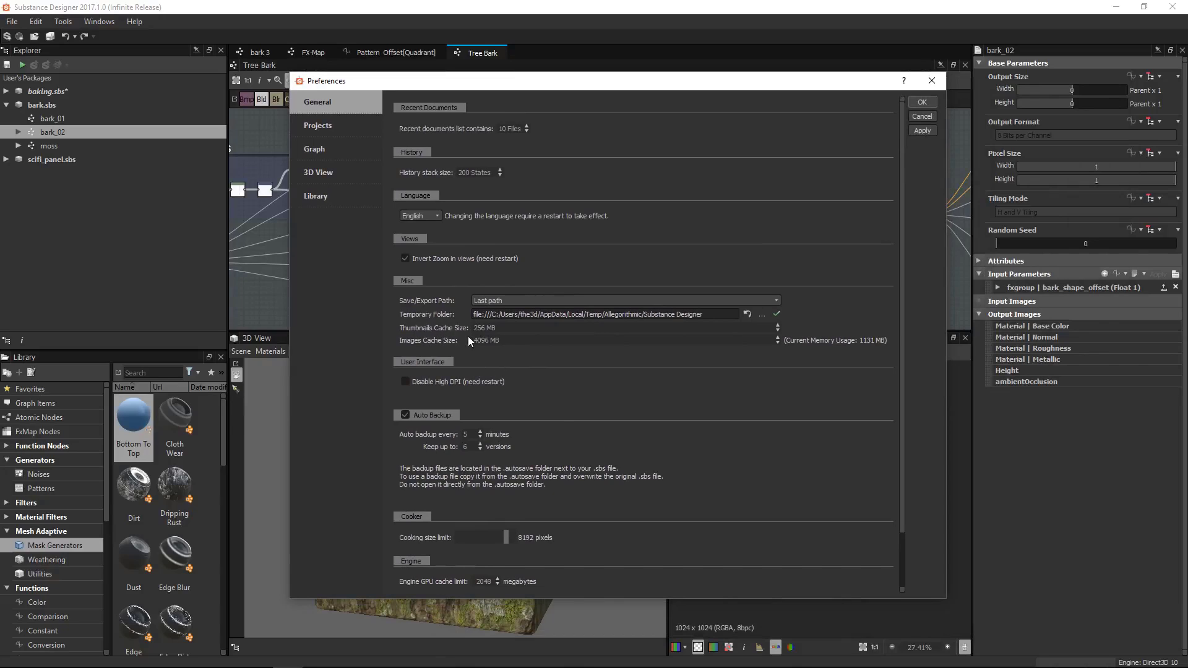
pyautogui.click(507, 328)
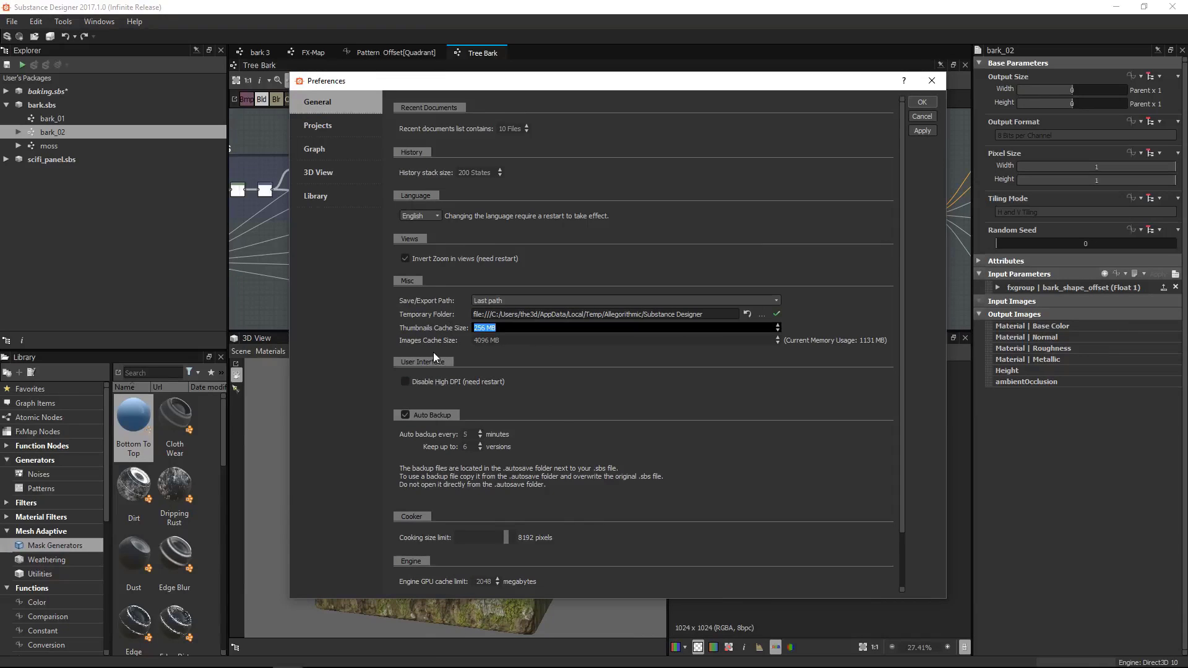
pyautogui.press('Tab')
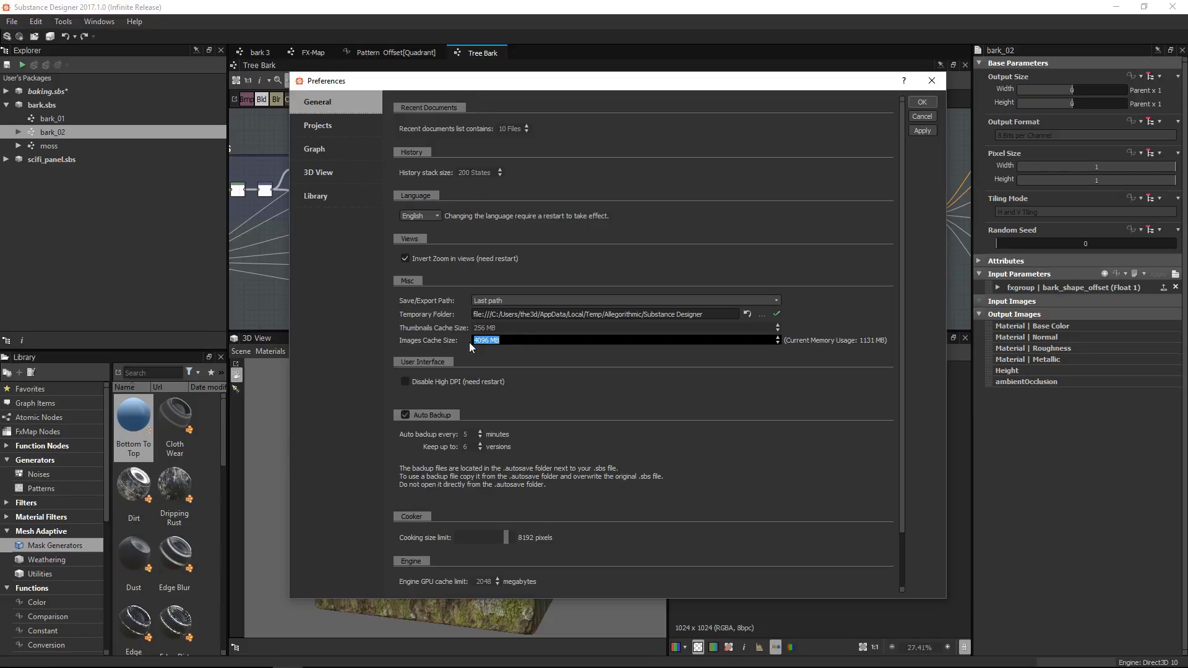
pyautogui.click(499, 362)
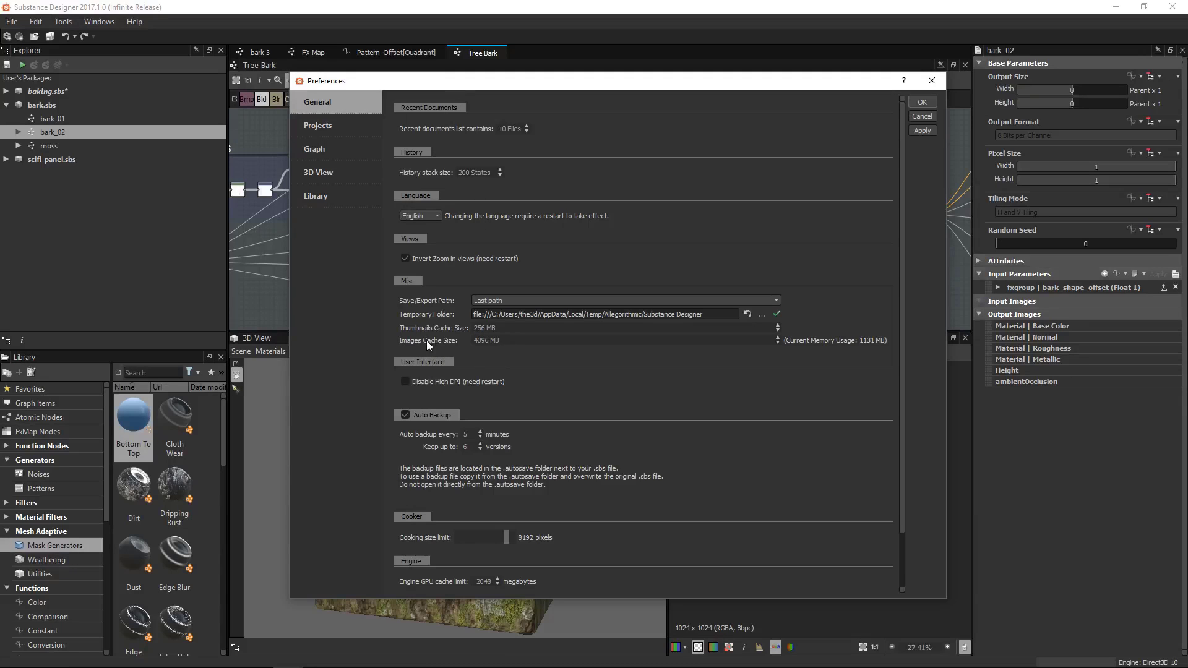
pyautogui.click(505, 342)
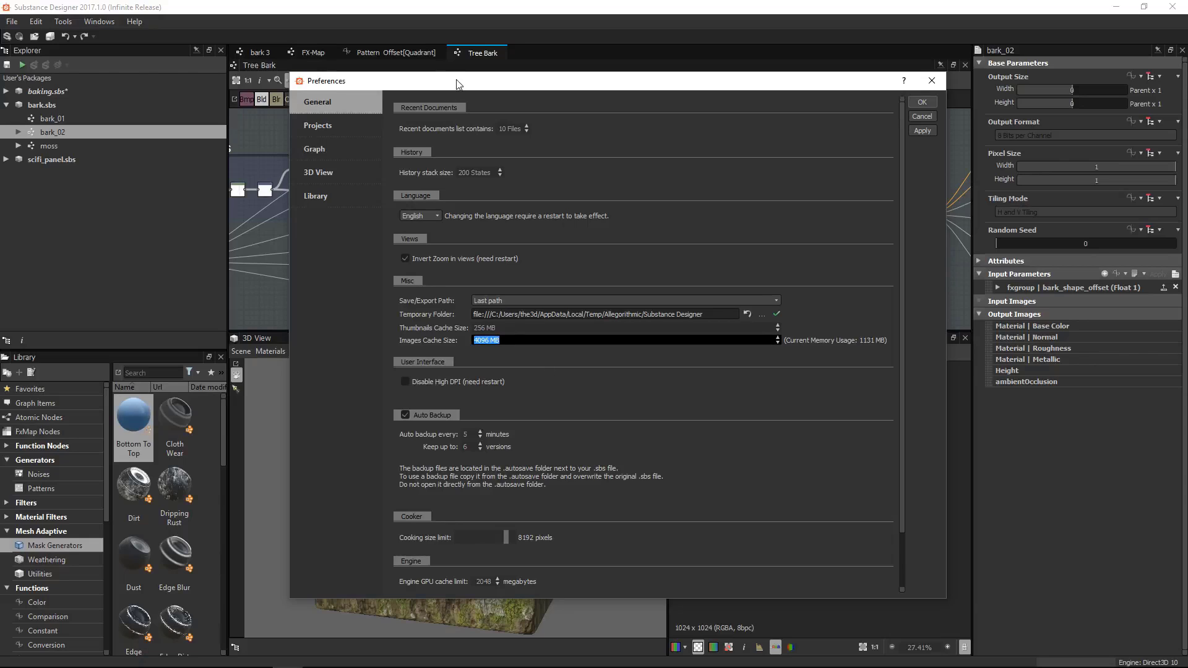
pyautogui.moveTo(455, 80); pyautogui.dragTo(727, 128)
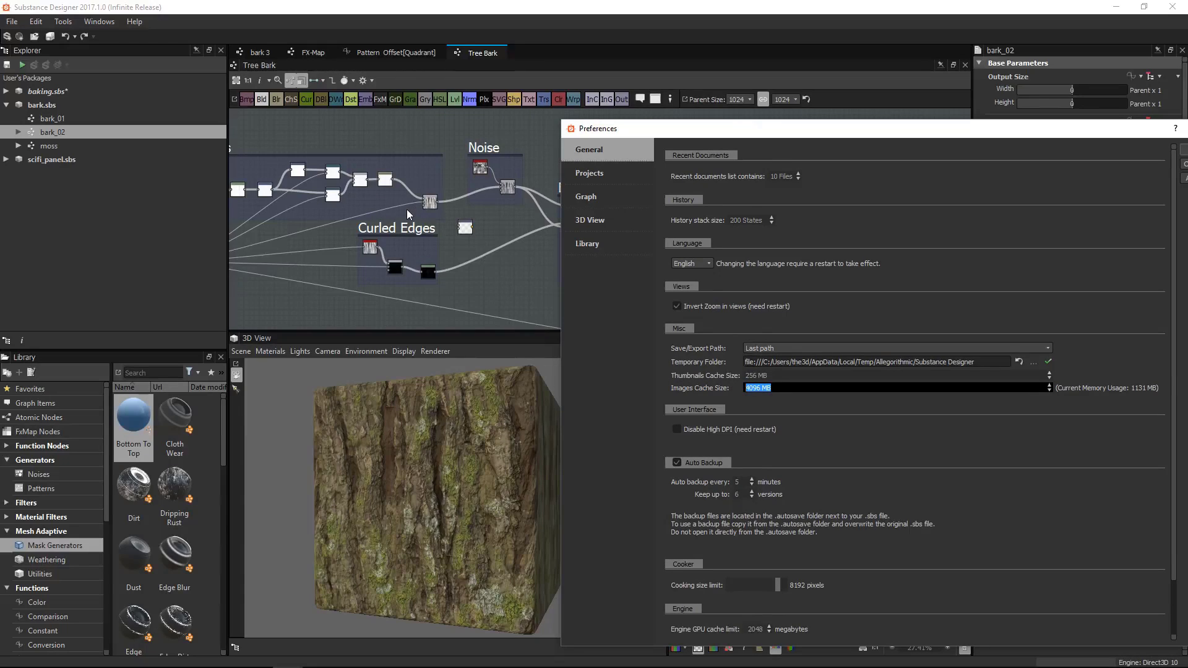
pyautogui.moveTo(618, 128); pyautogui.dragTo(448, 98)
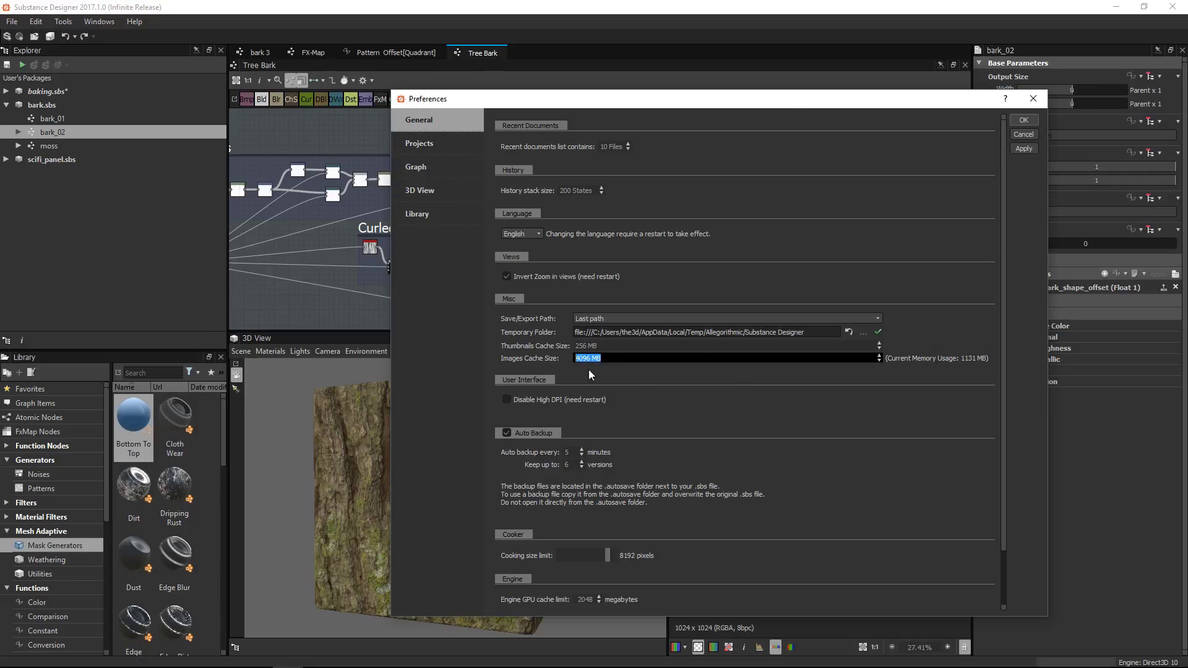
pyautogui.click(1024, 120)
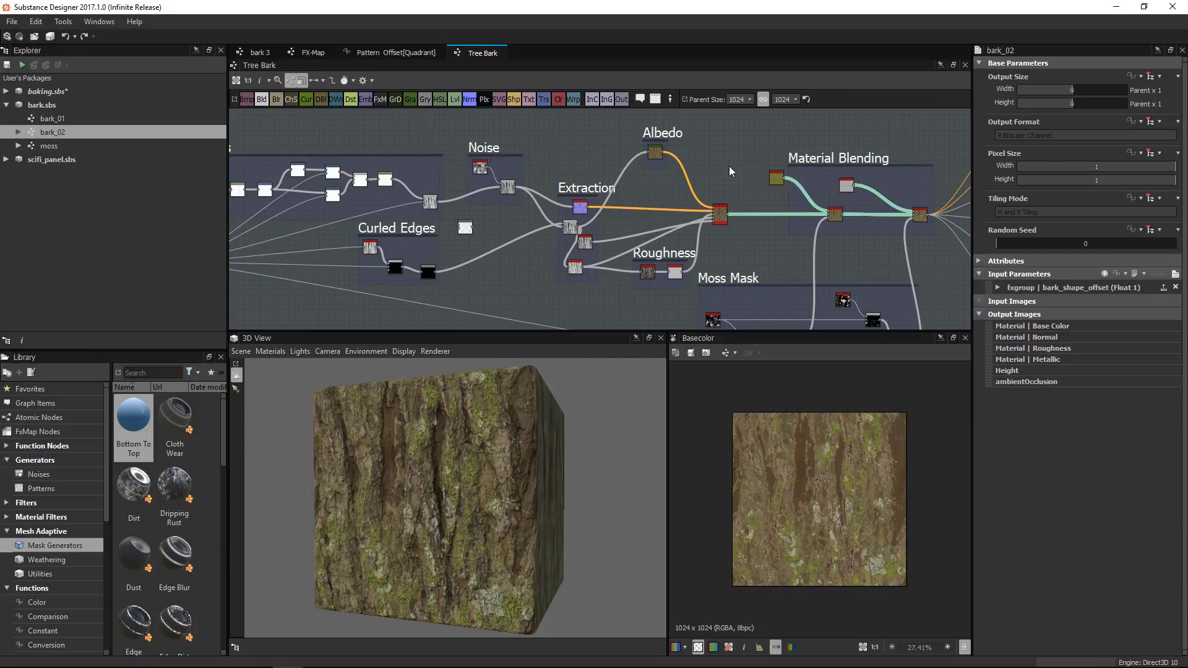
# Enlarge the graph view downward to make more room for the Cracks node group
pyautogui.moveTo(295, 183); pyautogui.dragTo(485, 180, button='middle')
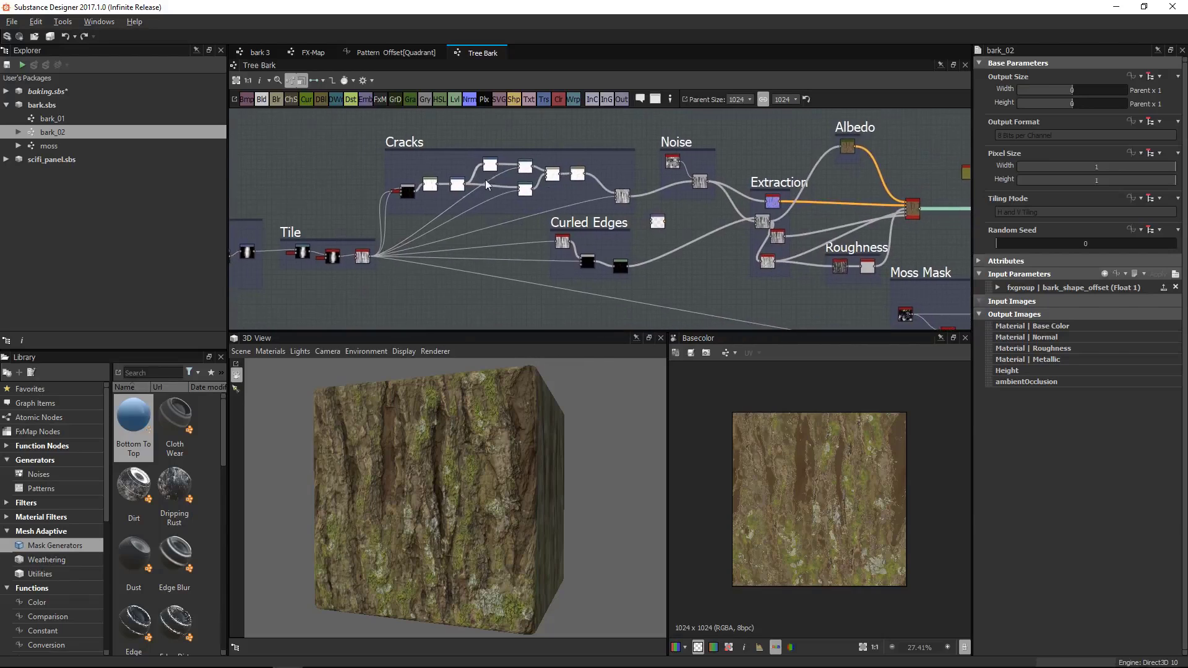
pyautogui.scroll(3, 482, 177)
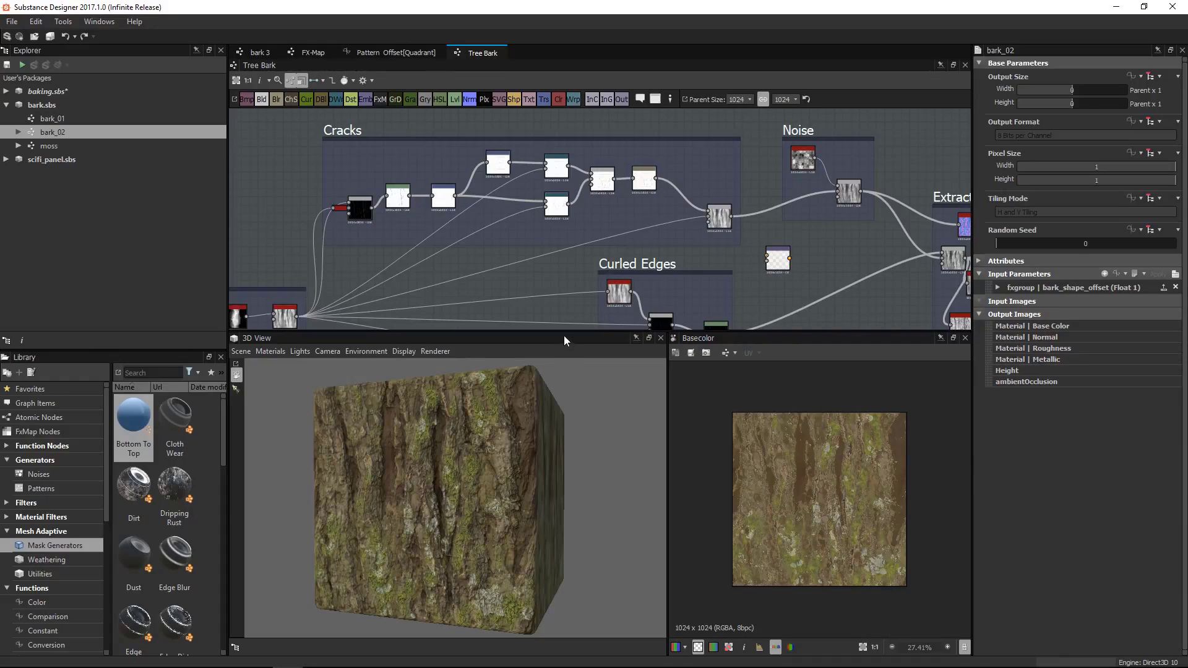
pyautogui.moveTo(562, 339); pyautogui.dragTo(562, 396)
pyautogui.scroll(3, 556, 294)
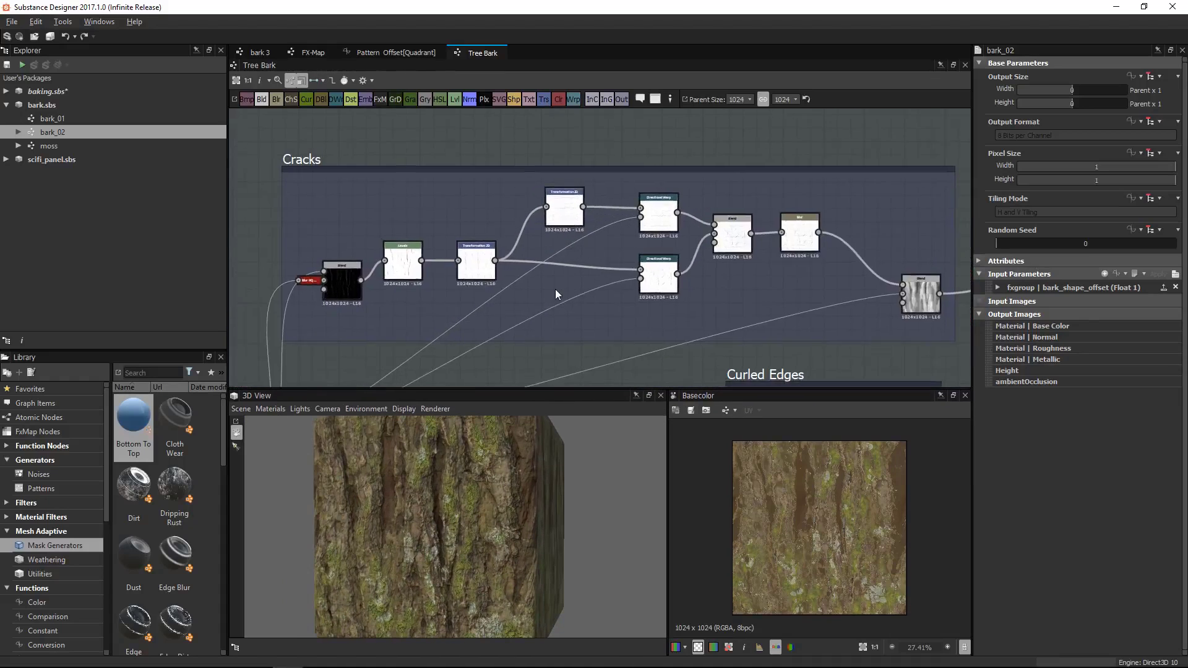
pyautogui.scroll(2, 555, 289)
pyautogui.moveTo(544, 276); pyautogui.dragTo(517, 237, button='middle')
pyautogui.scroll(-2, 557, 235)
pyautogui.moveTo(597, 214); pyautogui.dragTo(547, 210, button='middle')
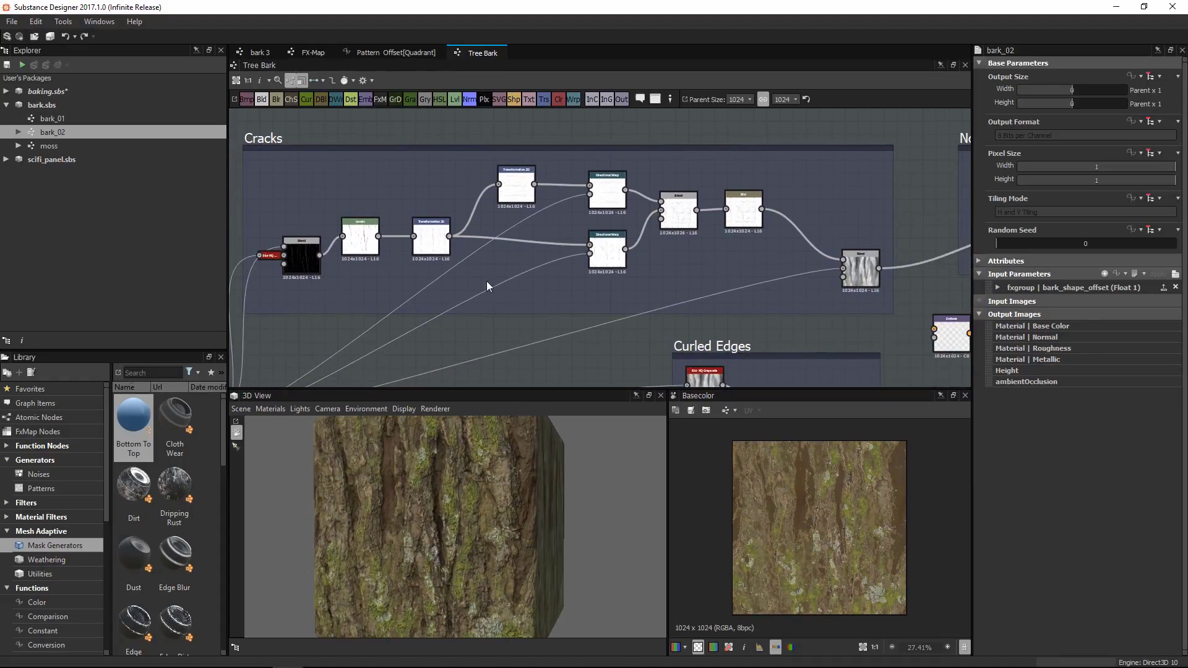
# Resize the Cracks frame from its upper-left corner and right side, leaving more room around its nodes
pyautogui.click(320, 171)
pyautogui.moveTo(318, 169); pyautogui.dragTo(407, 188, button='middle')
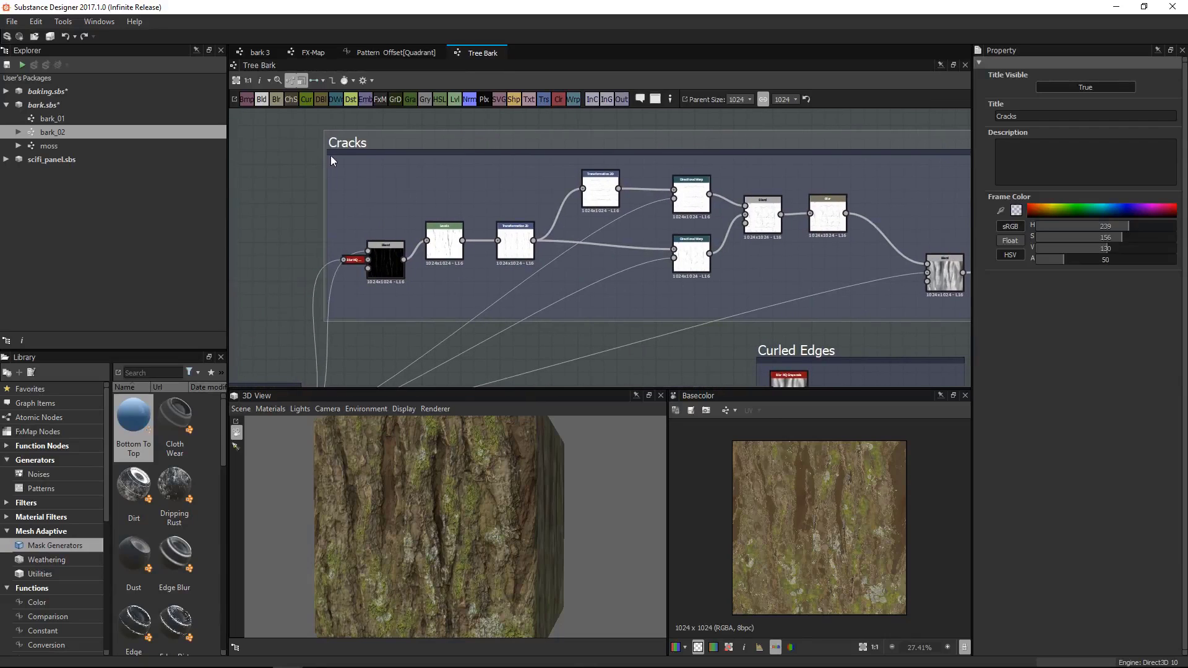
pyautogui.moveTo(326, 150); pyautogui.dragTo(312, 136)
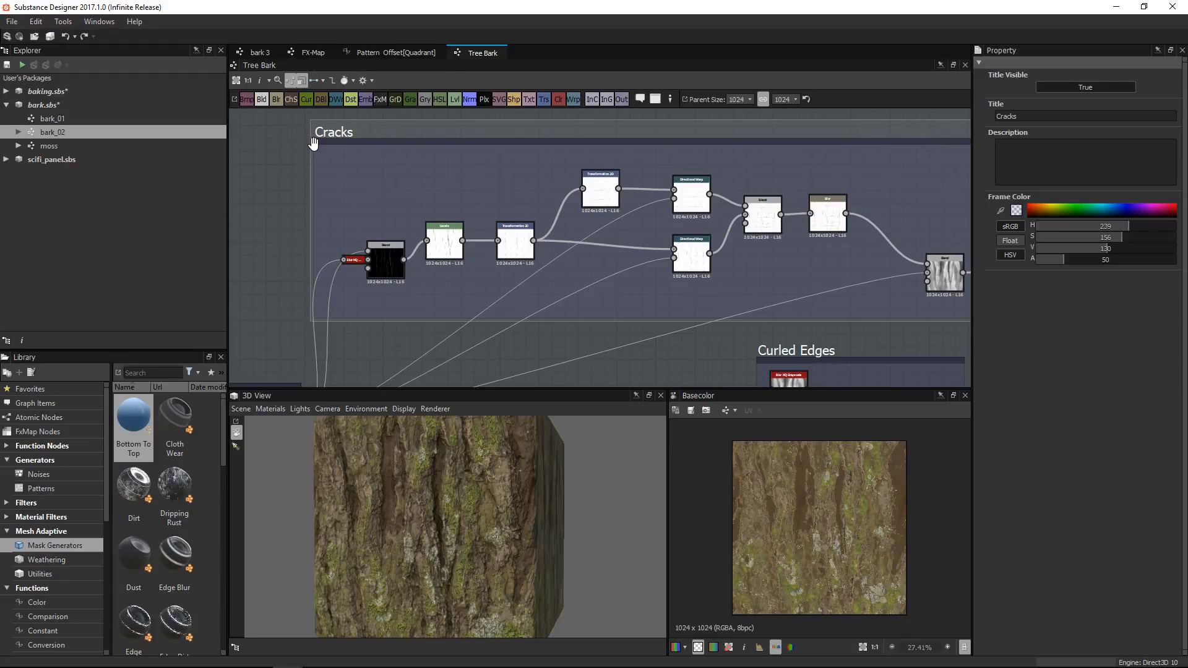
pyautogui.moveTo(313, 139); pyautogui.dragTo(301, 178)
pyautogui.moveTo(736, 259); pyautogui.dragTo(446, 250, button='middle')
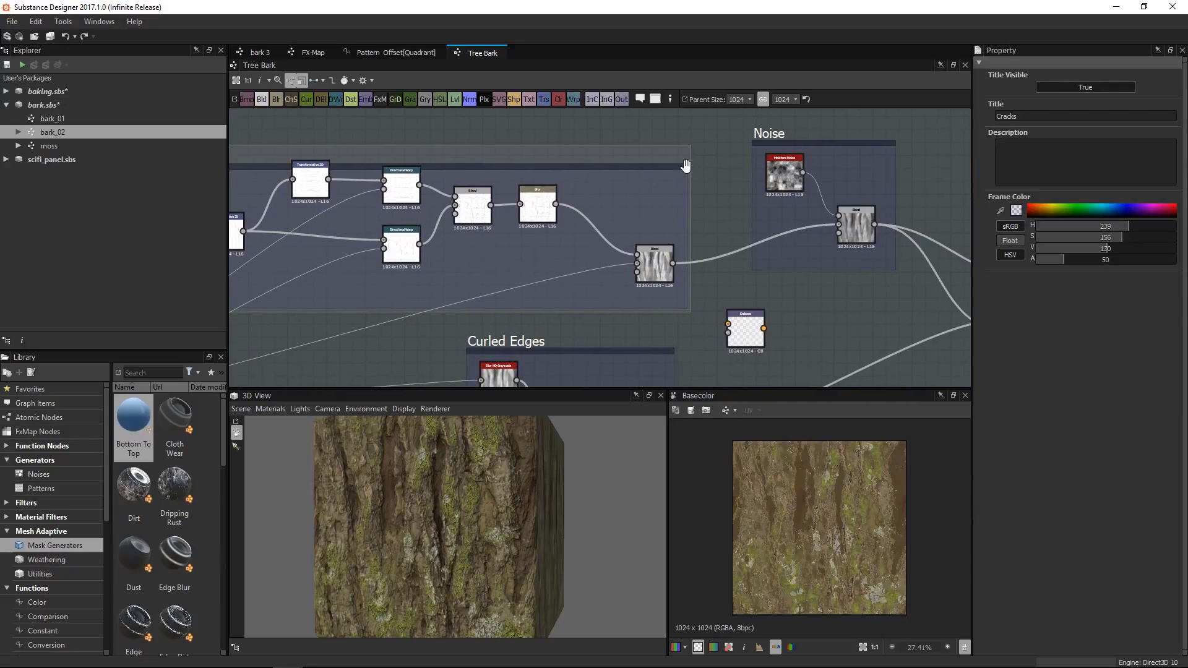
pyautogui.moveTo(689, 165); pyautogui.dragTo(695, 150)
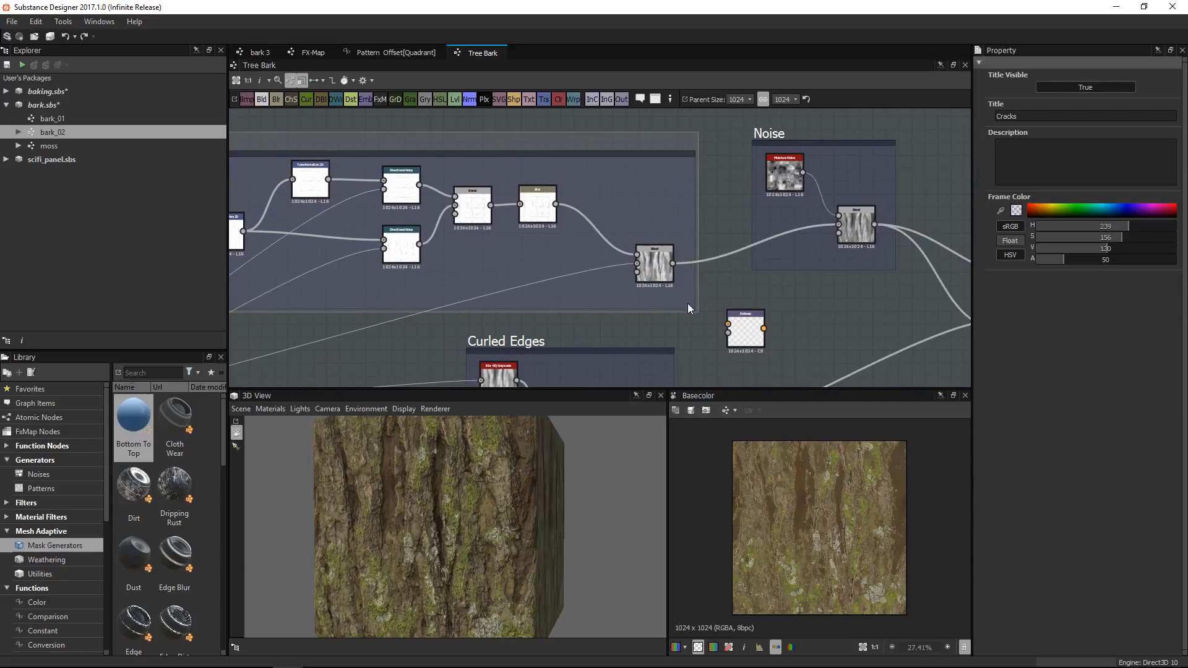
pyautogui.moveTo(696, 312); pyautogui.dragTo(689, 323)
pyautogui.moveTo(688, 228)
pyautogui.mouseDown()
pyautogui.moveTo(722, 230)
pyautogui.moveTo(706, 238)
pyautogui.mouseUp()
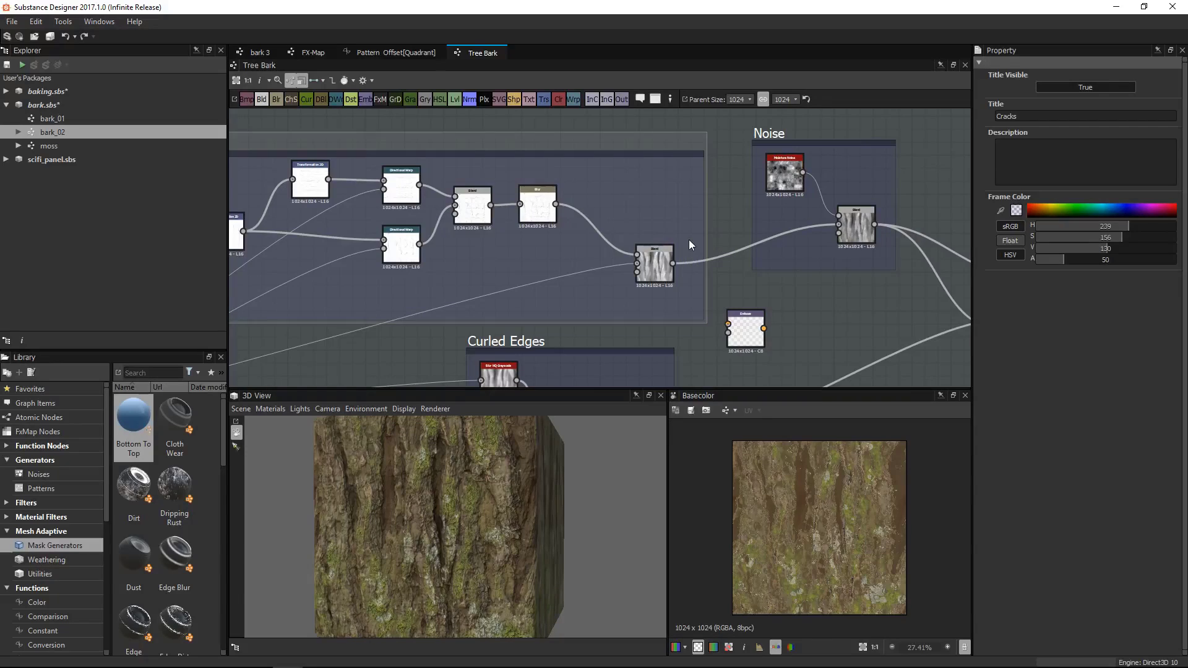
# Expand the scifi_panel.sbs package and open its panel_01 graph
pyautogui.moveTo(527, 240); pyautogui.dragTo(780, 240, button='middle')
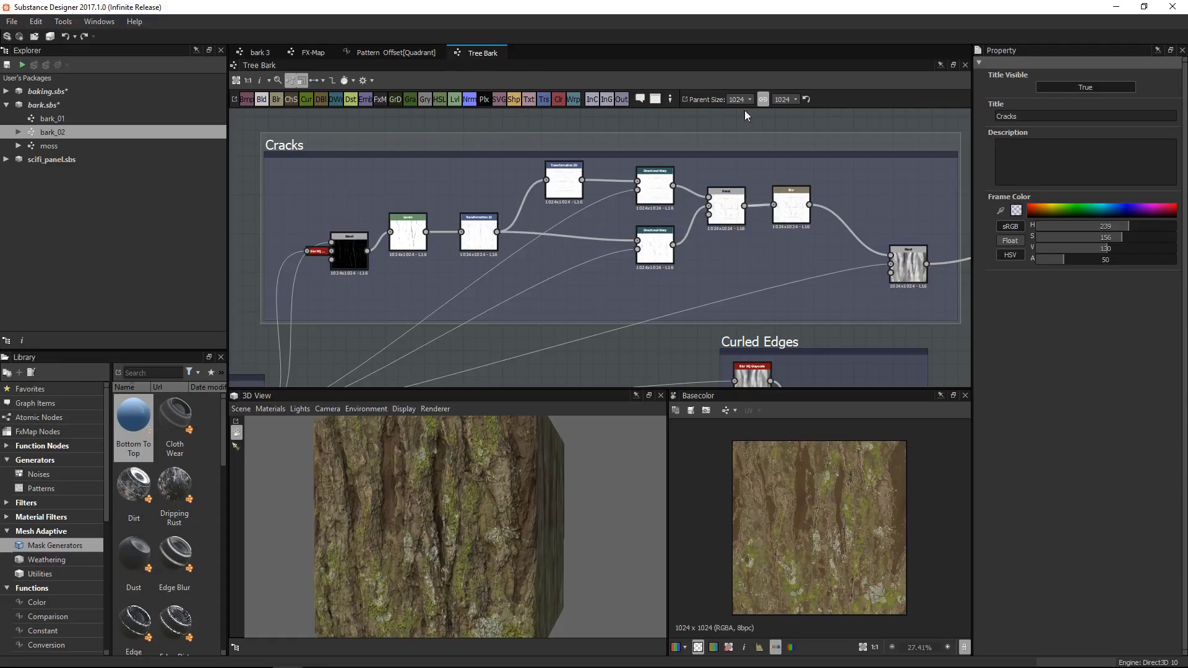
pyautogui.scroll(-4, 743, 238)
pyautogui.moveTo(674, 270); pyautogui.dragTo(716, 232, button='middle')
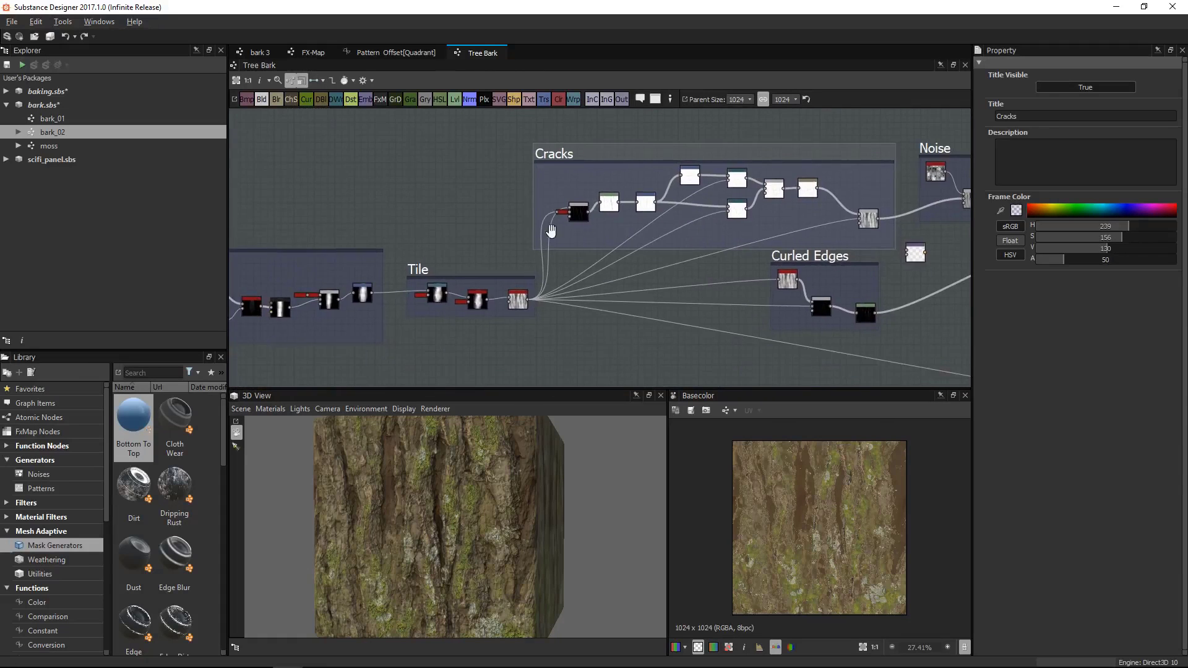
pyautogui.click(6, 159)
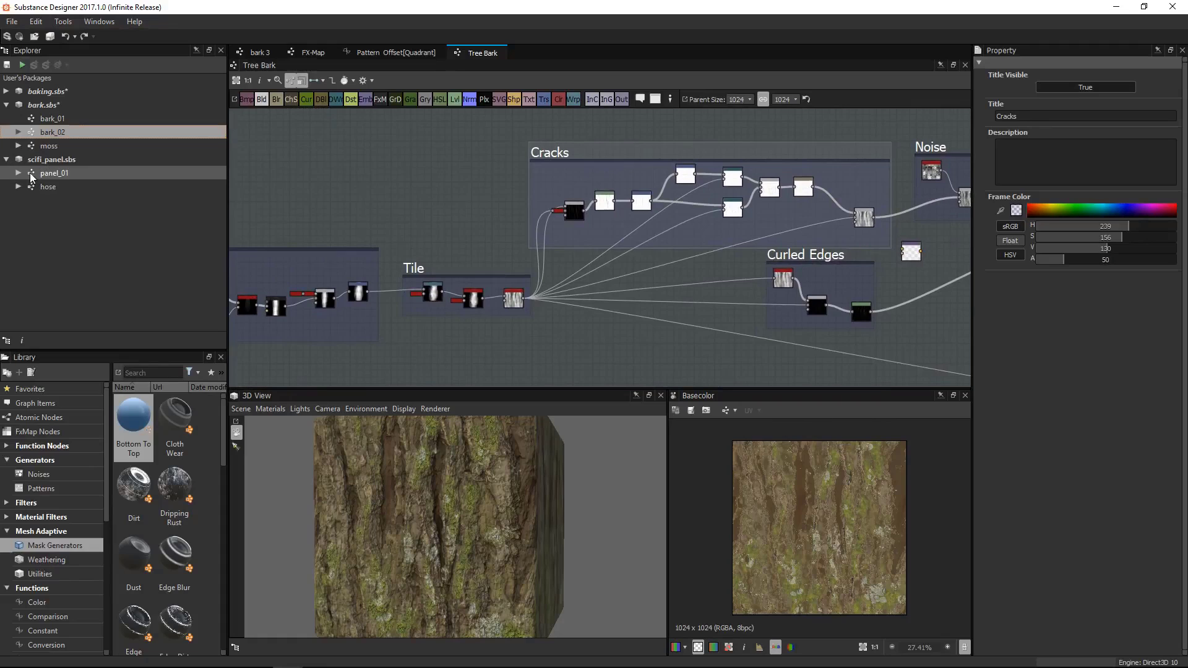
pyautogui.click(33, 175)
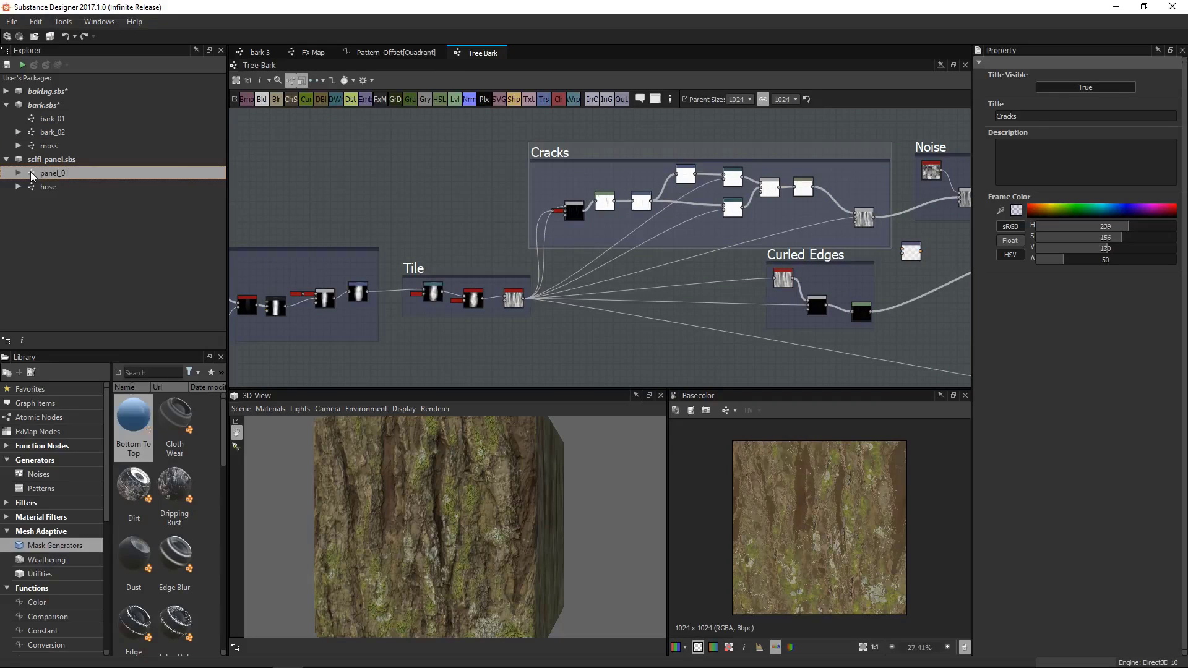
pyautogui.doubleClick(31, 173)
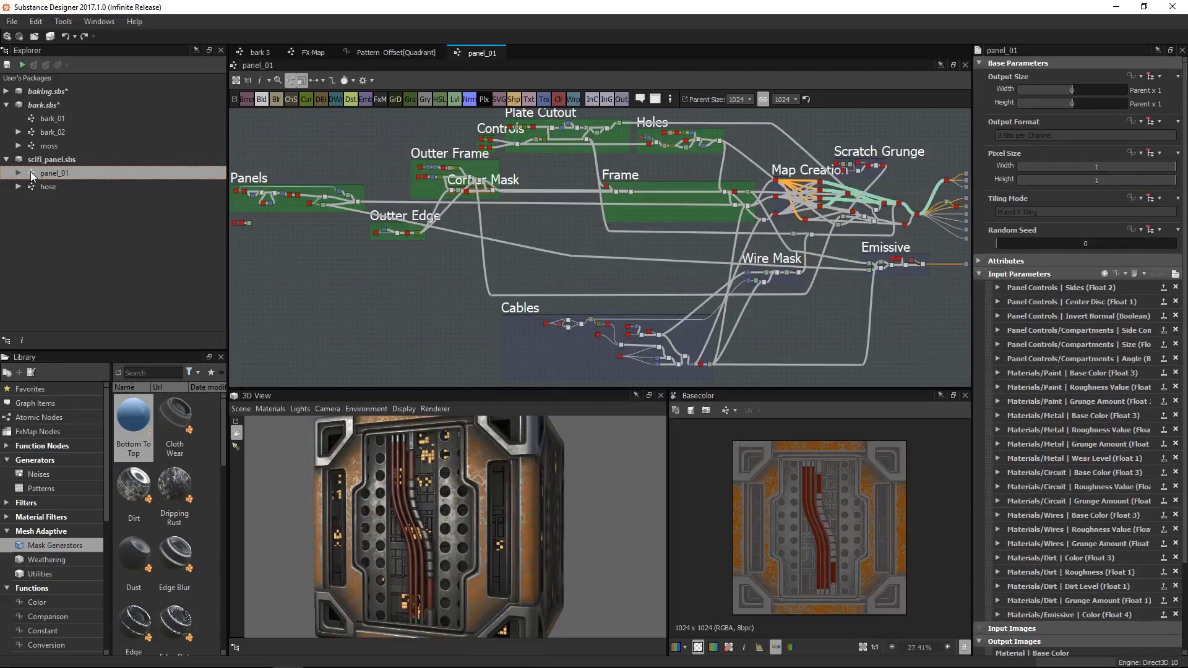
# Show the node finder for the panel_01 graph and highlight only the nodes of type Curve
pyautogui.scroll(8, 561, 188)
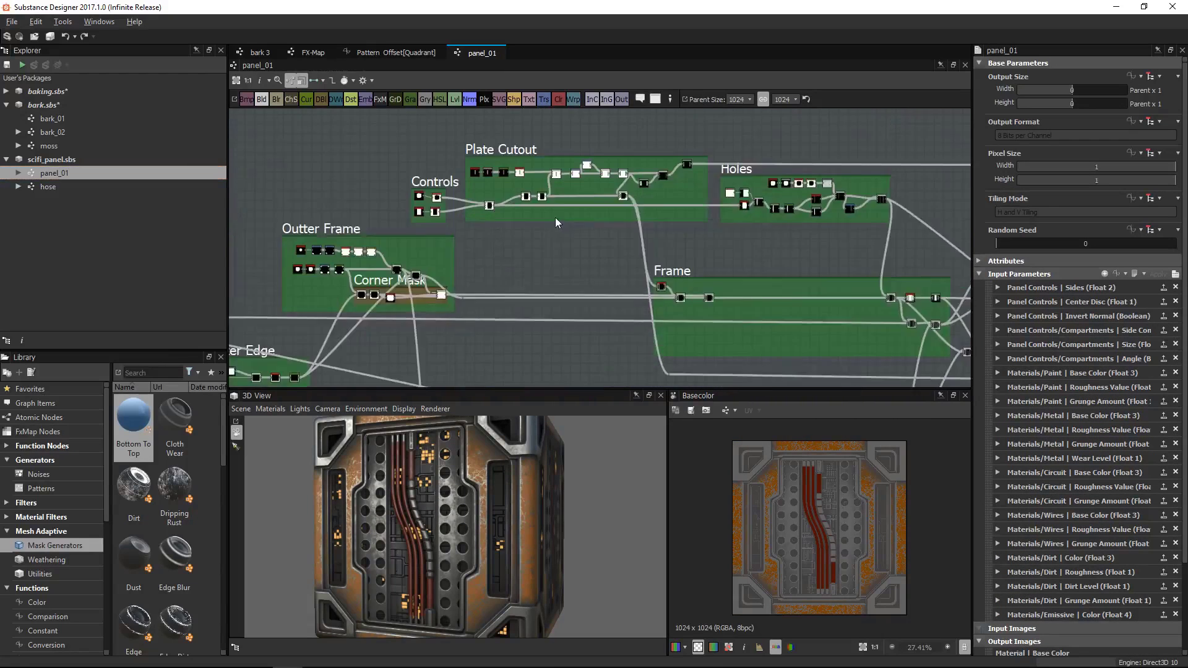
pyautogui.moveTo(612, 248); pyautogui.dragTo(819, 151, button='middle')
pyautogui.moveTo(504, 298); pyautogui.dragTo(753, 177, button='middle')
pyautogui.scroll(-1, 693, 213)
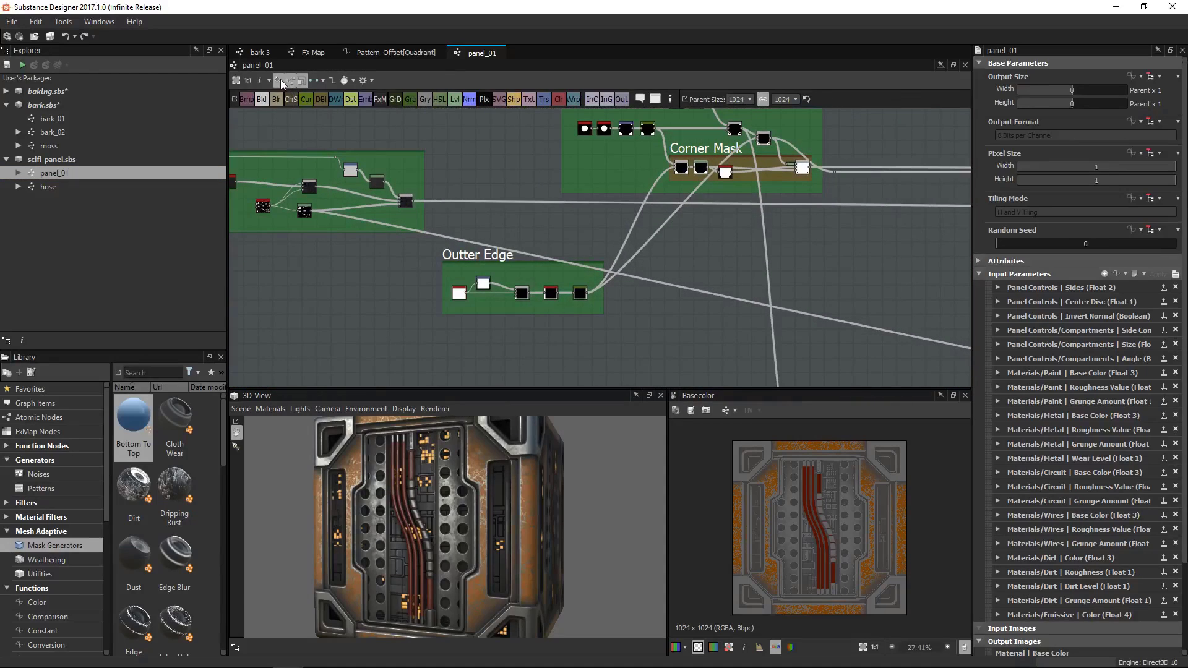
pyautogui.click(280, 79)
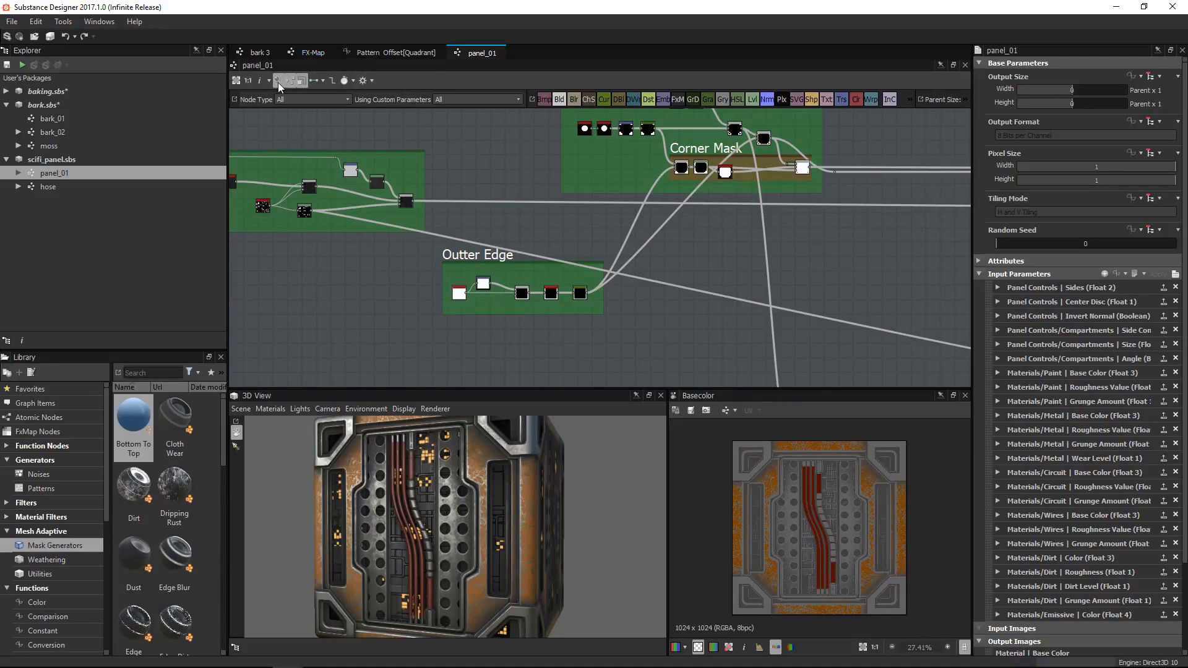
pyautogui.click(280, 99)
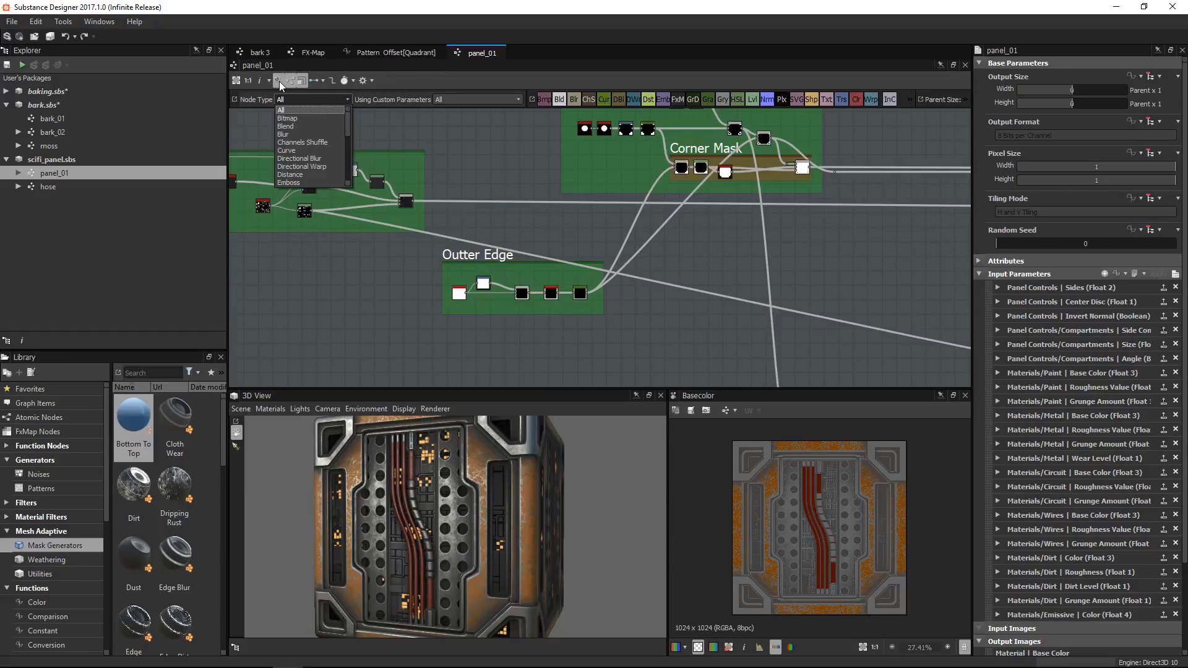
pyautogui.click(288, 150)
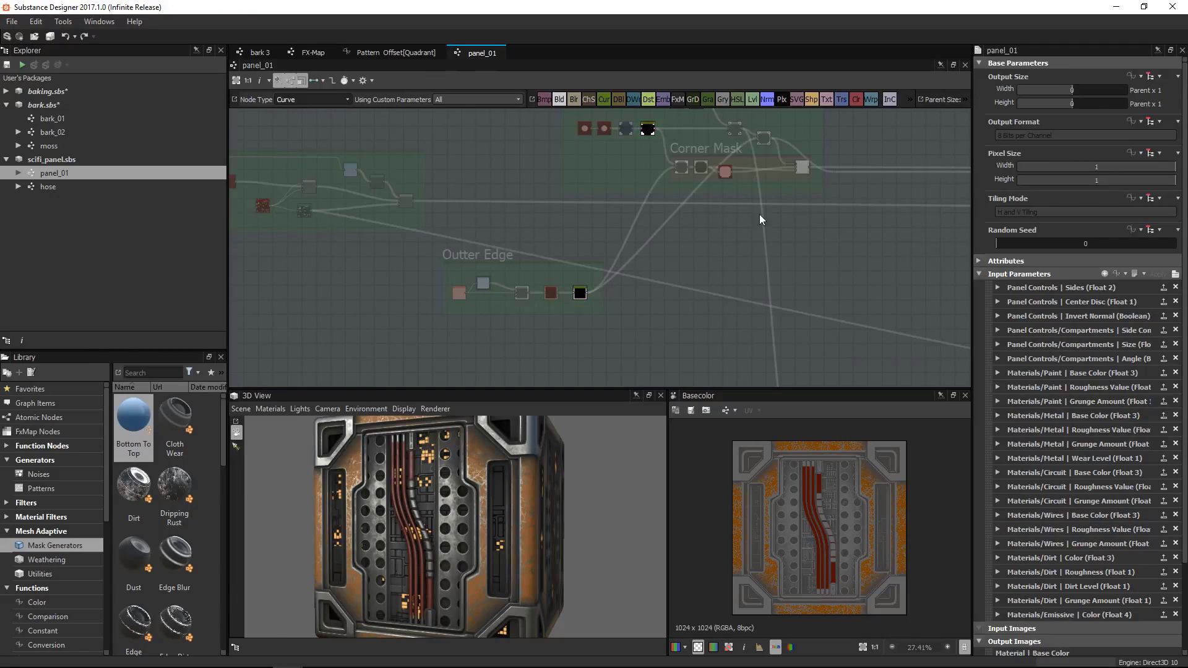
# Duplicate the lower highlighted Curve node in the Plate Cutout frame and mirror the copy's curve vertically
pyautogui.moveTo(601, 165); pyautogui.dragTo(472, 264, button='middle')
pyautogui.scroll(3, 577, 279)
pyautogui.moveTo(549, 154); pyautogui.dragTo(562, 239, button='middle')
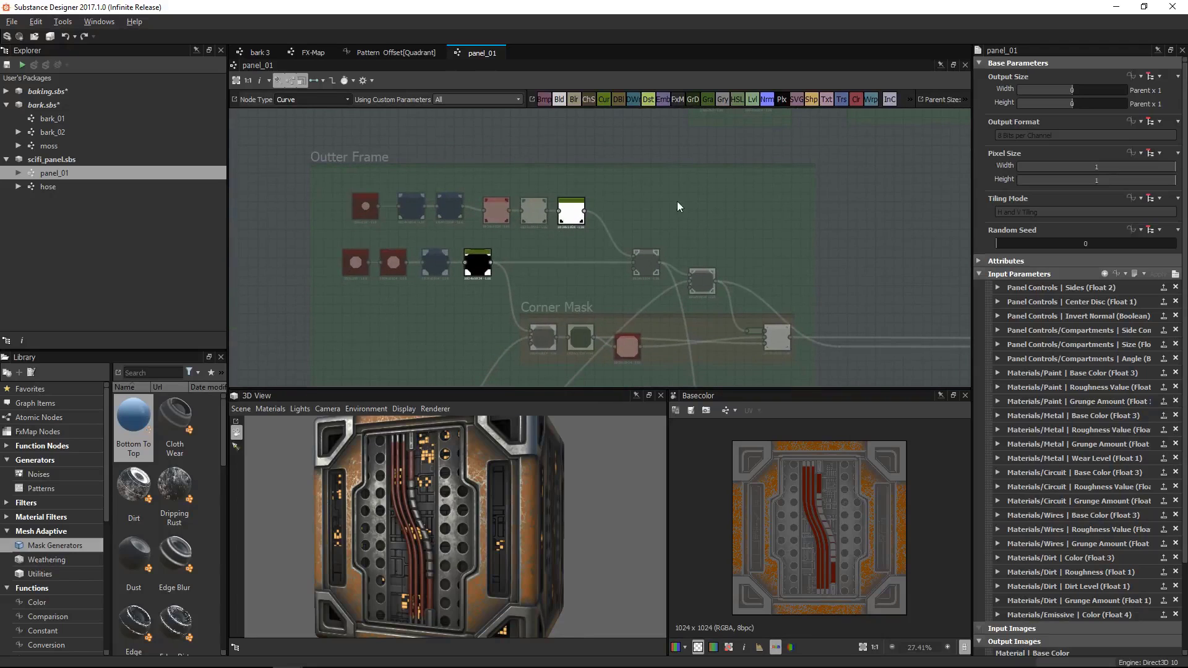
pyautogui.moveTo(797, 209); pyautogui.dragTo(627, 303, button='middle')
pyautogui.scroll(-2, 649, 304)
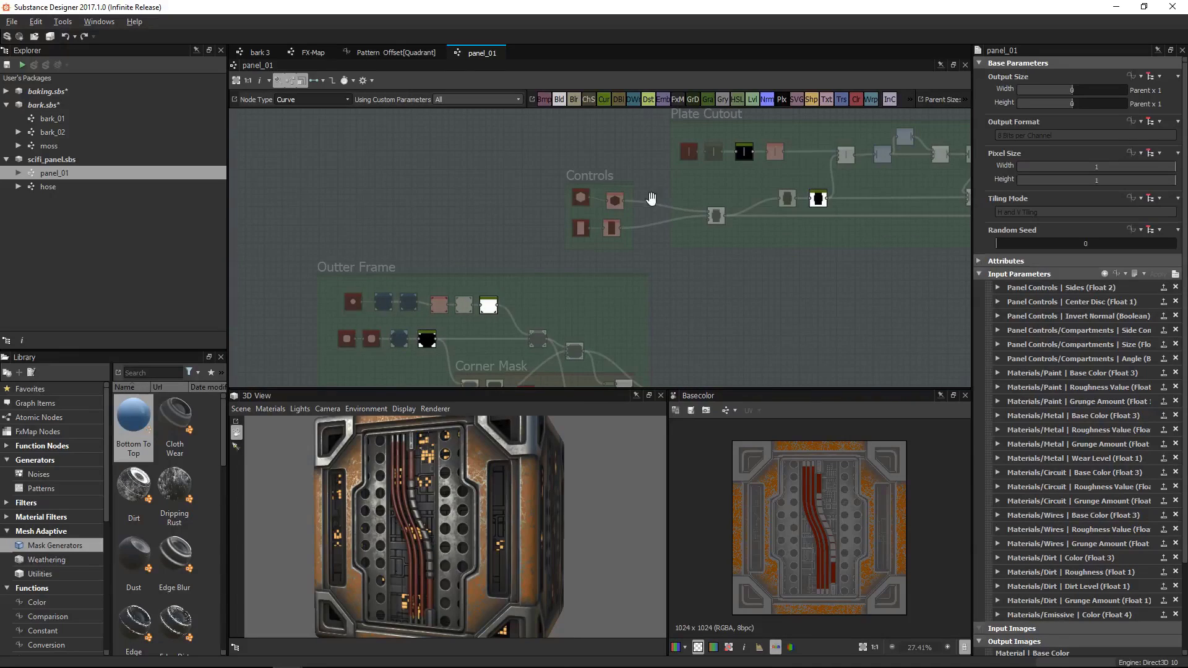
pyautogui.moveTo(909, 205); pyautogui.dragTo(706, 205, button='middle')
pyautogui.scroll(3, 705, 206)
pyautogui.moveTo(566, 208); pyautogui.dragTo(548, 237, button='middle')
pyautogui.scroll(2, 548, 238)
pyautogui.click(497, 235)
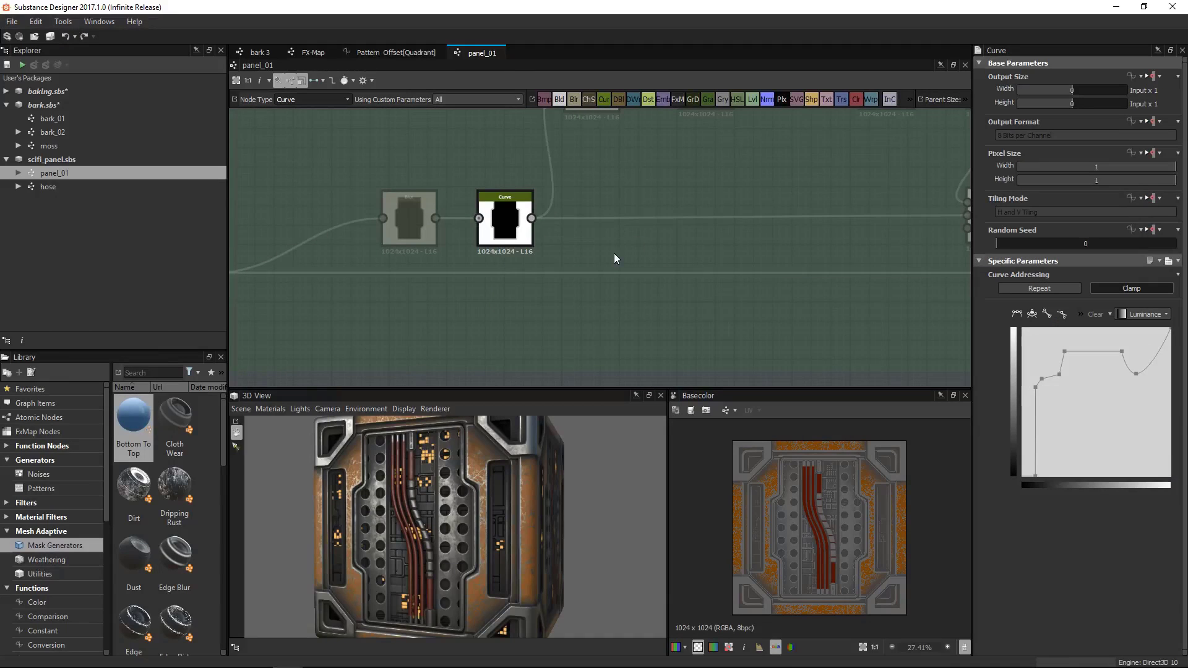
pyautogui.hotkey('ctrl', 'd')
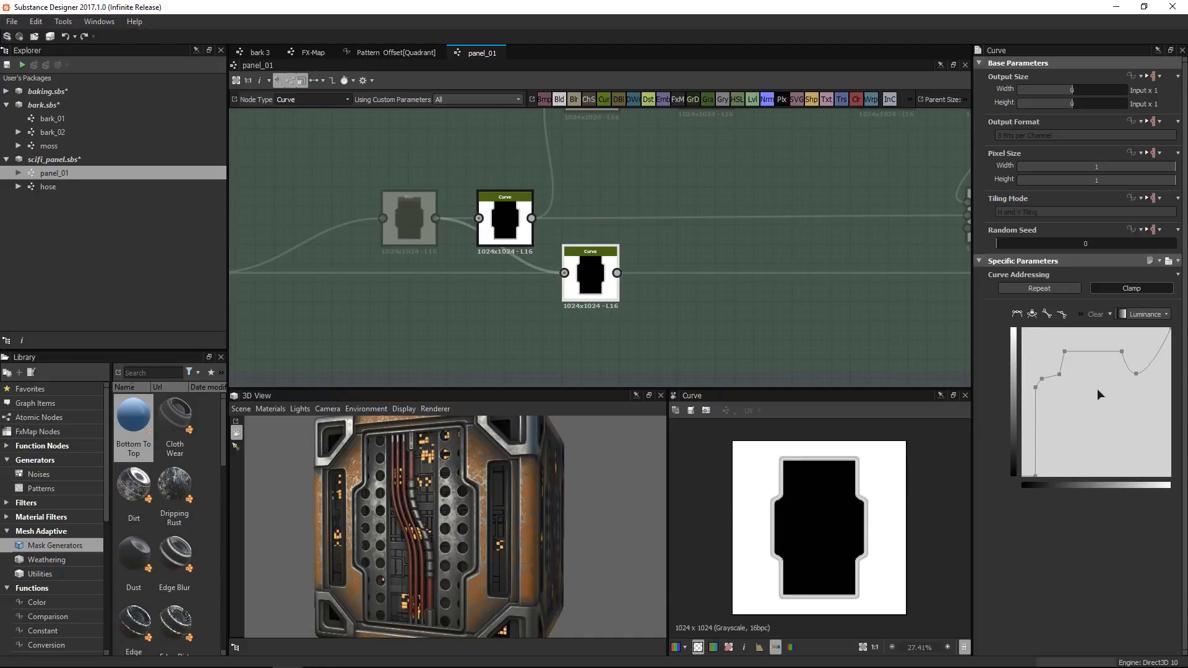
pyautogui.rightClick(1091, 390)
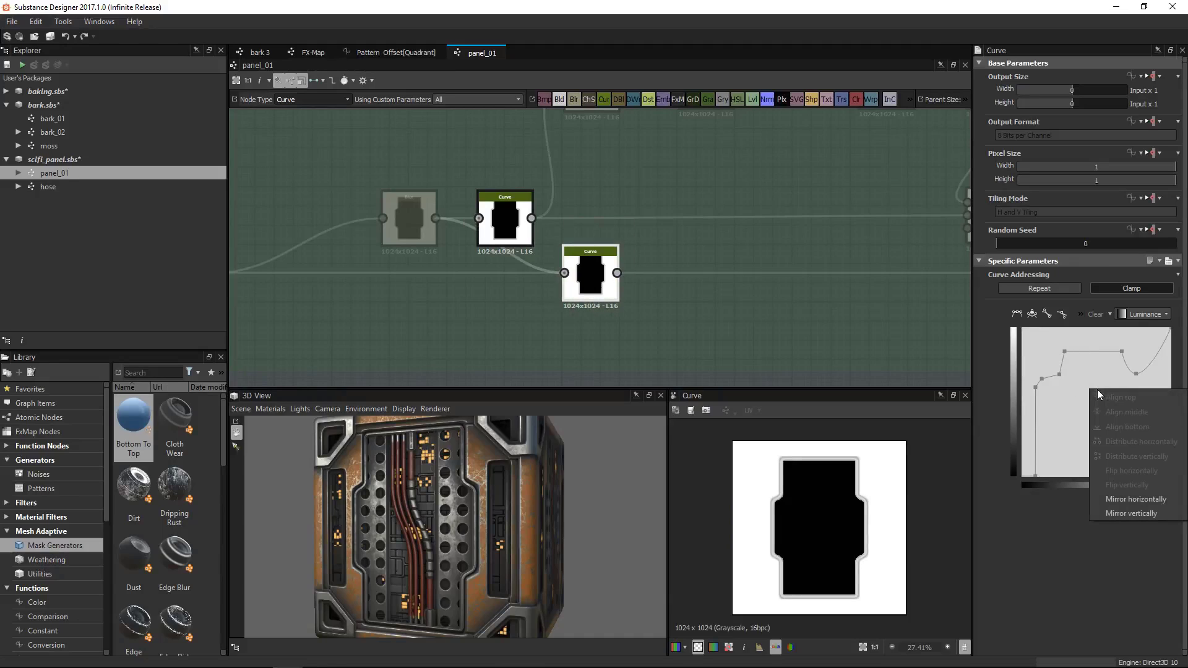
pyautogui.click(1119, 512)
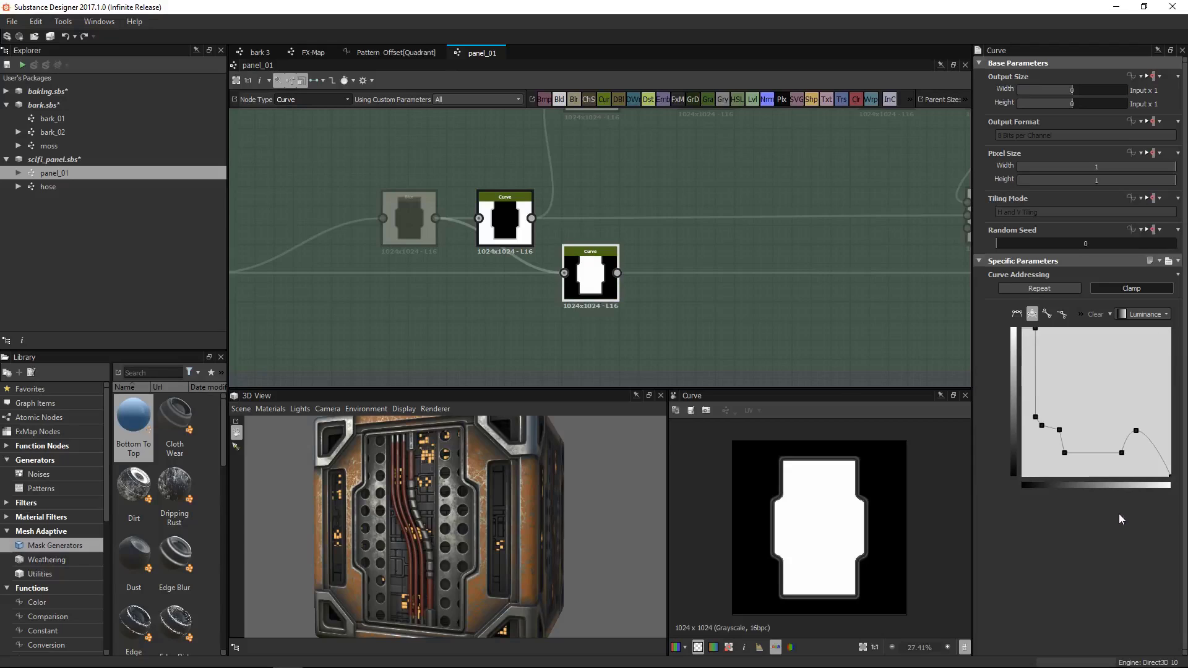
# Examine the flip and mirror commands offered for the curve with its keys selected and with none selected
pyautogui.rightClick(1092, 366)
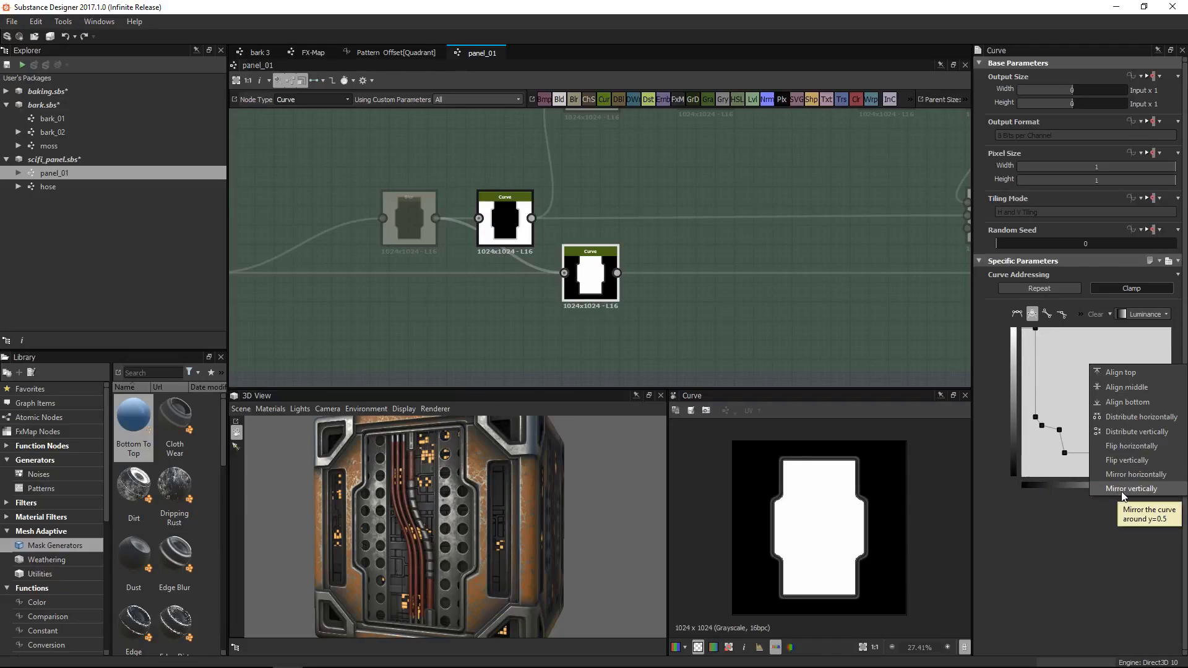
pyautogui.click(1040, 331)
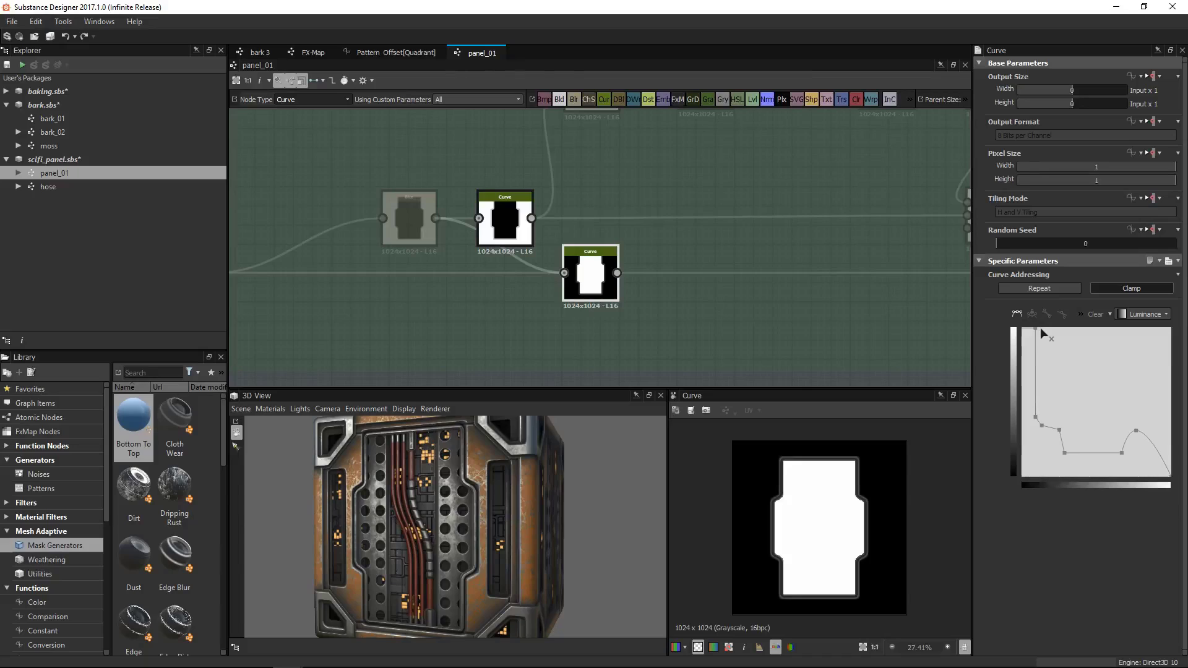
pyautogui.rightClick(1067, 354)
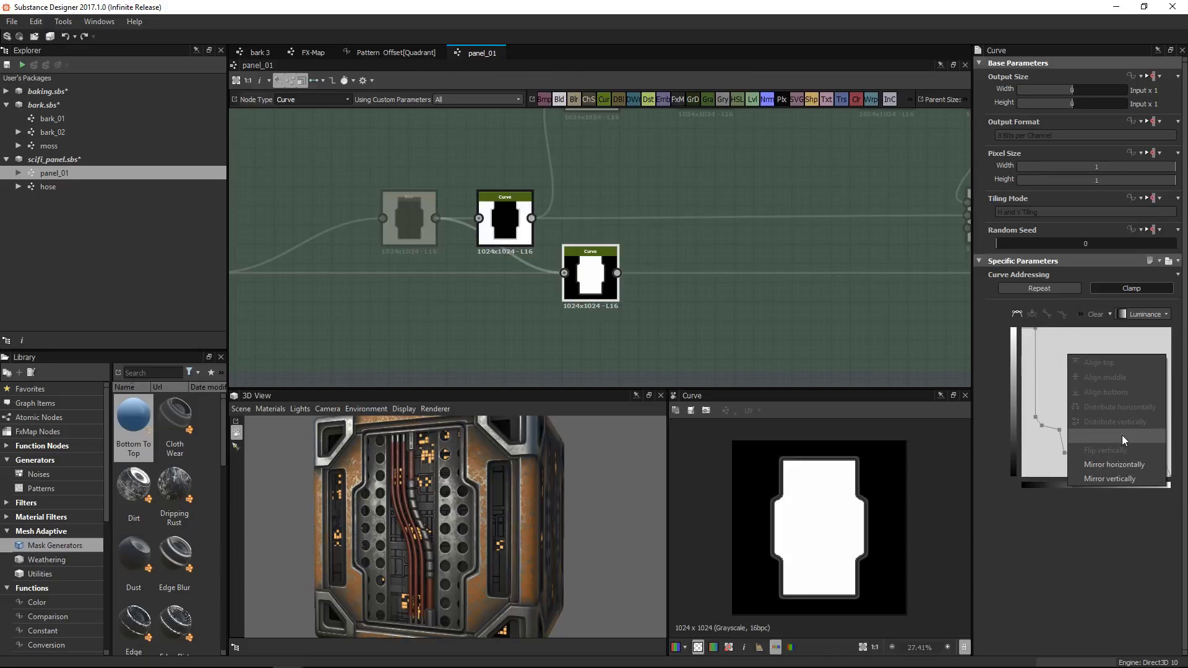
pyautogui.click(1052, 402)
# Select the two keys forming the curve's small step, flip them vertically, and flip them vertically again
pyautogui.moveTo(1050, 404); pyautogui.dragTo(1087, 477)
pyautogui.rightClick(1081, 395)
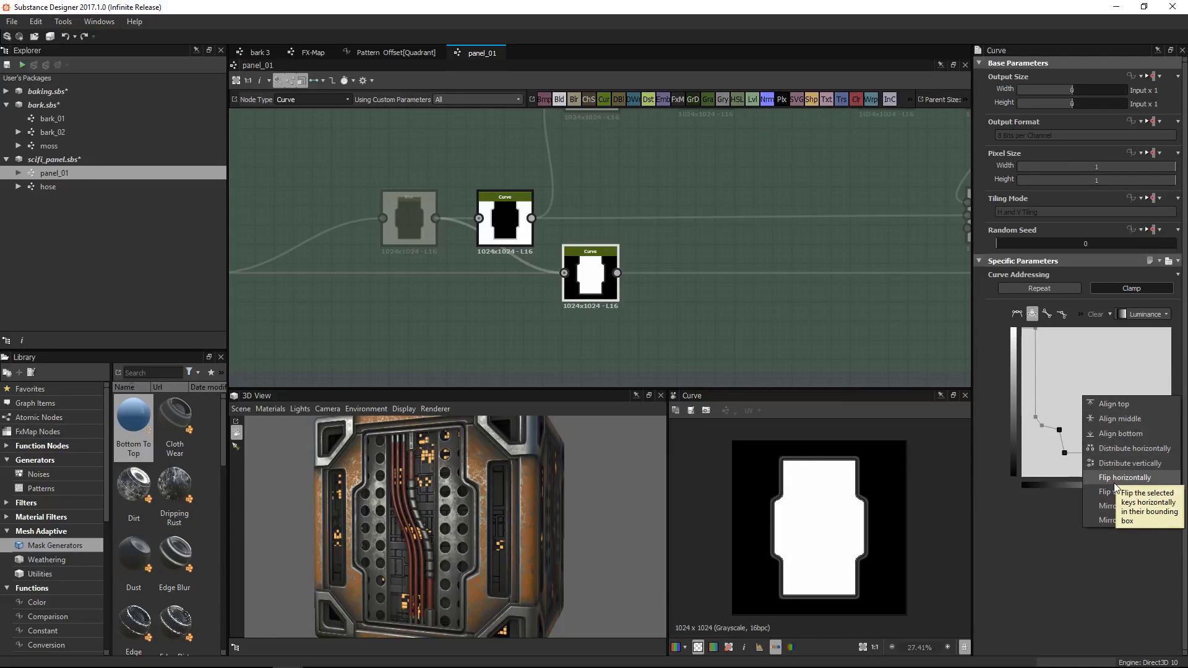
pyautogui.click(1113, 492)
pyautogui.rightClick(1072, 409)
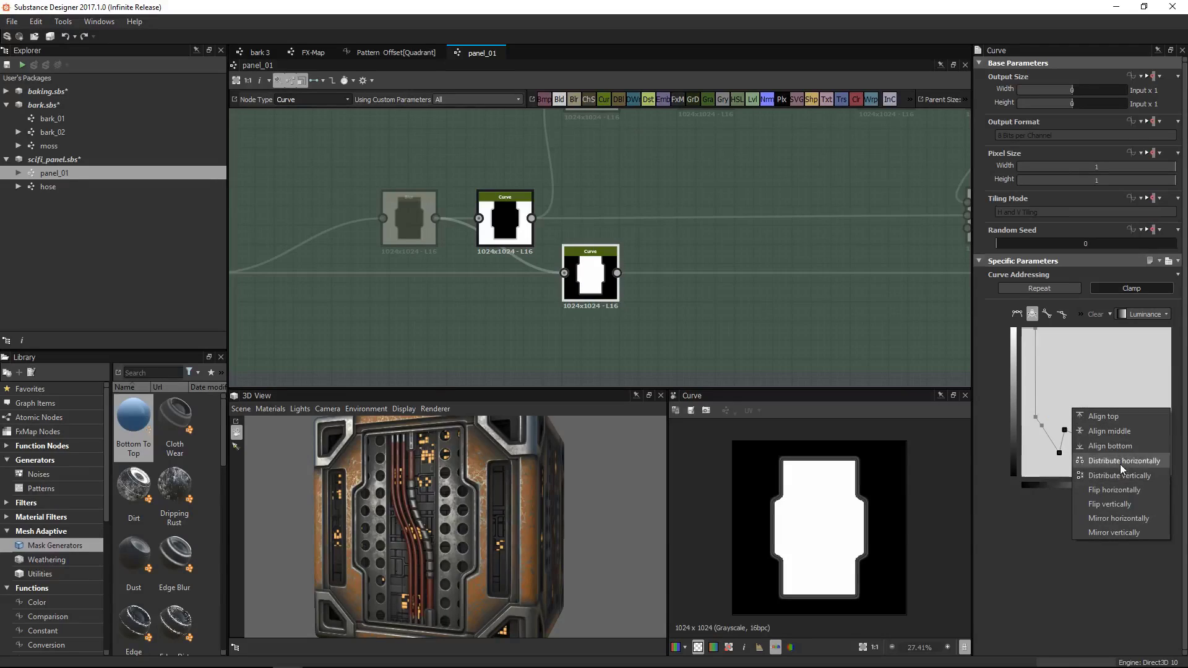
pyautogui.click(1122, 501)
# Review the curve editor's remaining commands, and move the mirrored Curve node slightly down, off the horizontal link
pyautogui.rightClick(1086, 397)
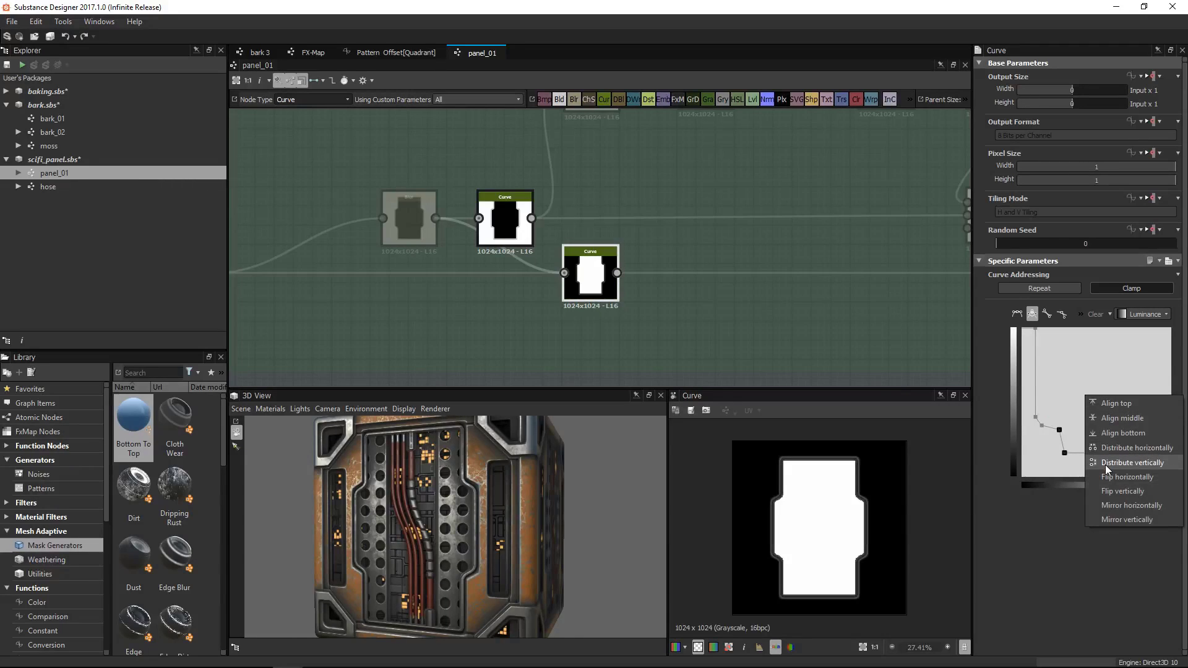
pyautogui.click(1081, 316)
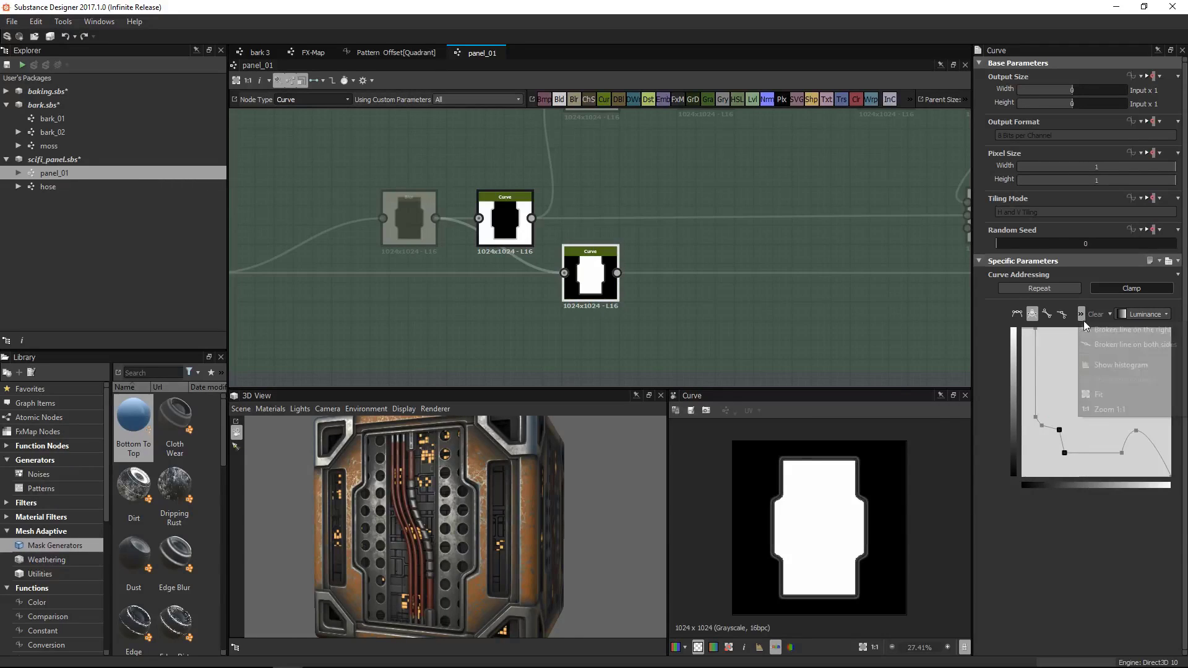
pyautogui.click(1106, 450)
pyautogui.moveTo(588, 302); pyautogui.dragTo(592, 311)
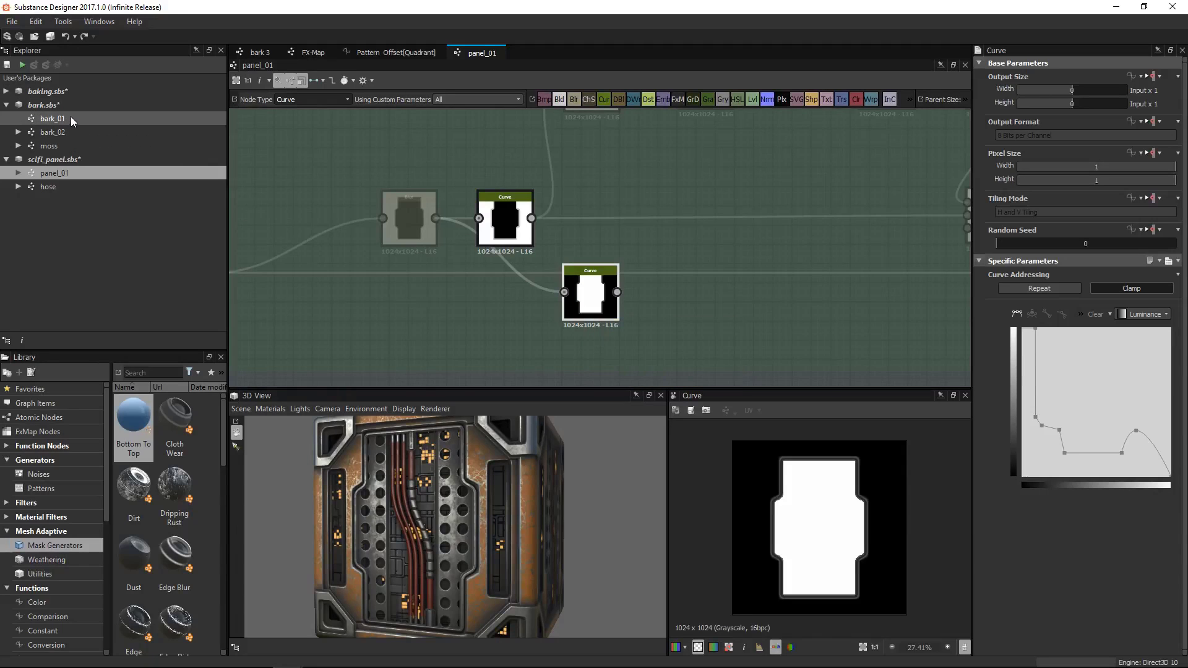
# Open the bark_02 graph and turn off the node finder
pyautogui.click(31, 131)
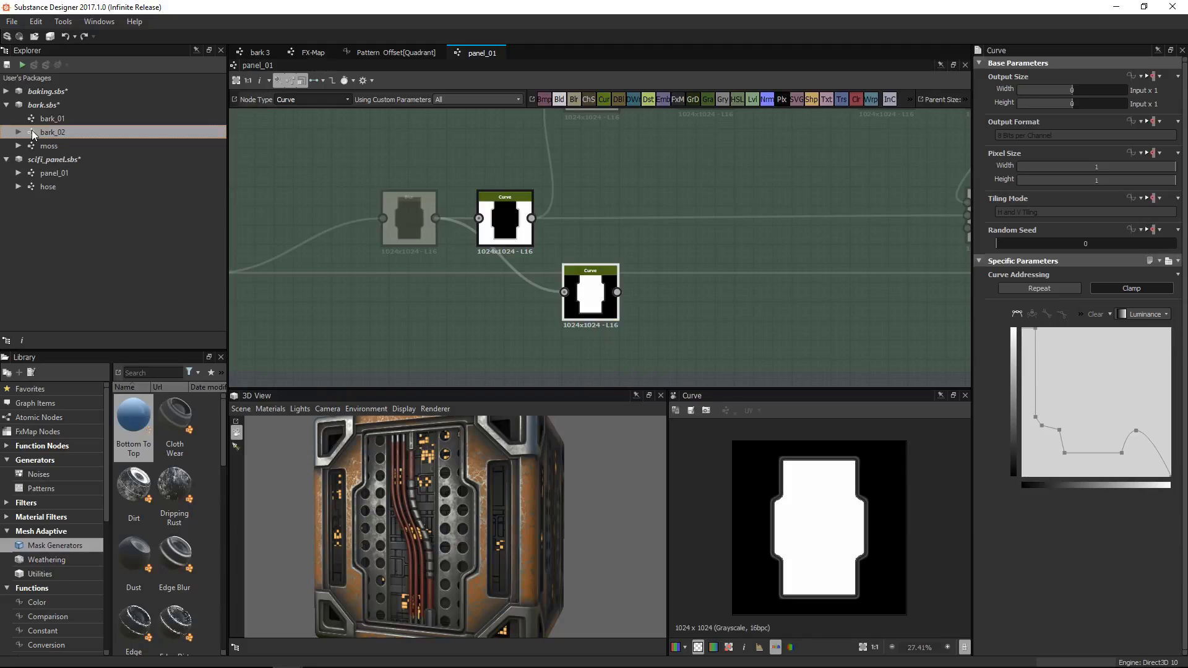
pyautogui.doubleClick(32, 131)
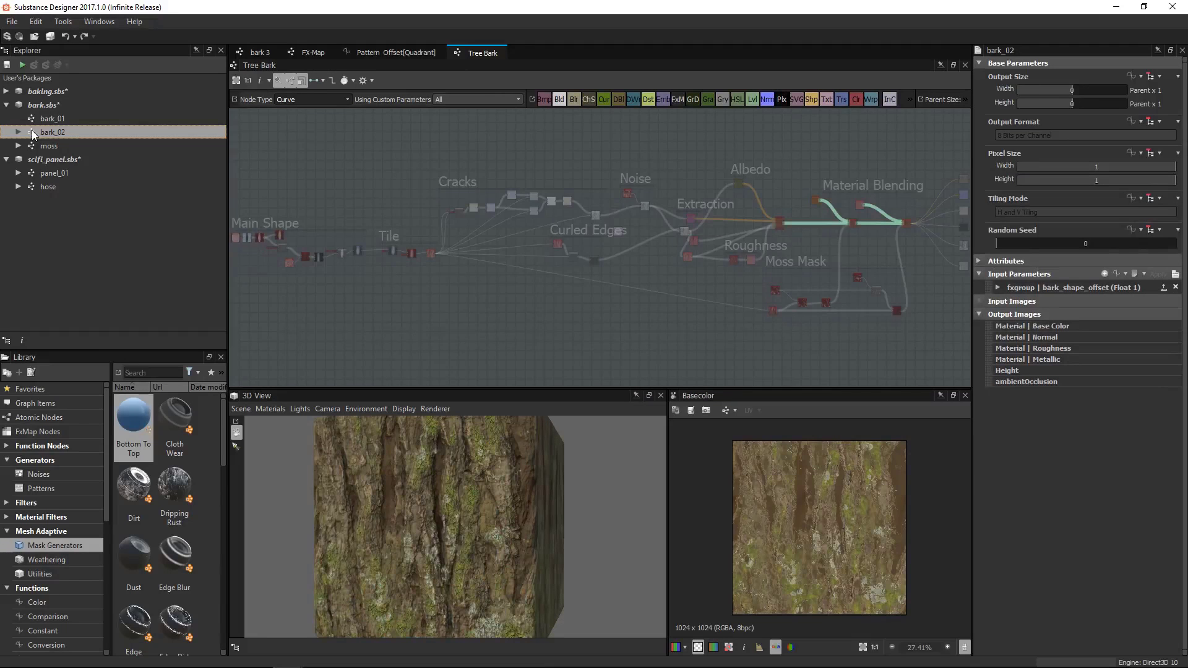
pyautogui.click(281, 81)
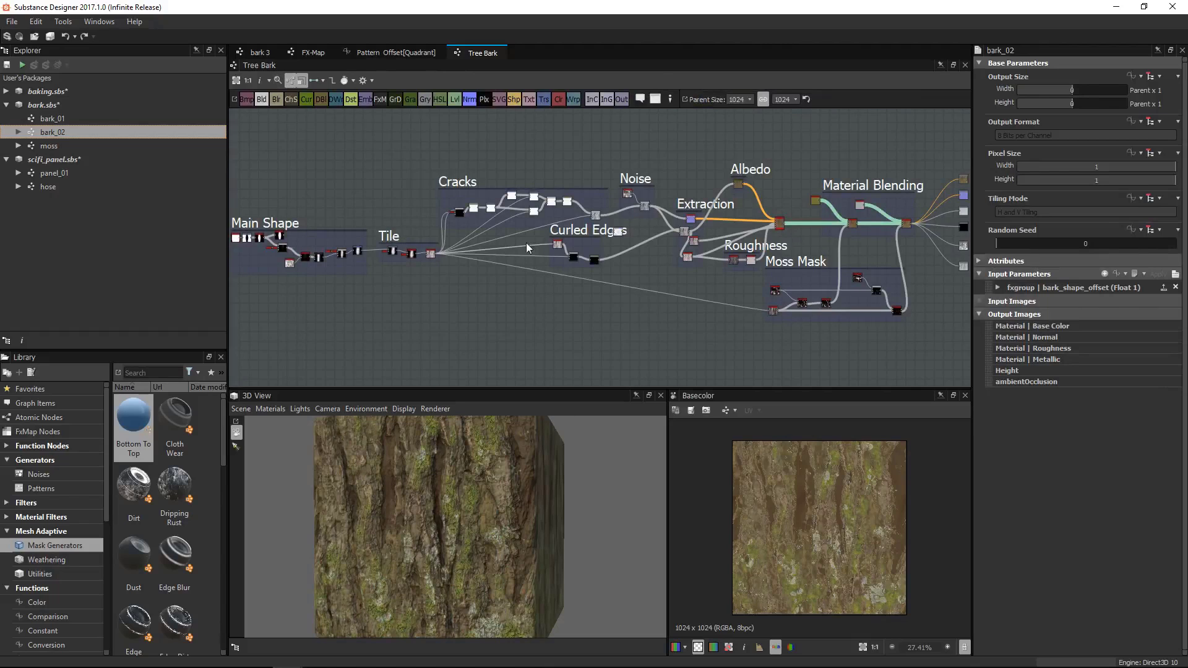
# Preview the input parameters of bark_02 and expand fxgroup to show the bark_shape_offset control
pyautogui.moveTo(699, 286); pyautogui.dragTo(673, 256, button='middle')
pyautogui.scroll(-1, 717, 288)
pyautogui.scroll(2, 674, 257)
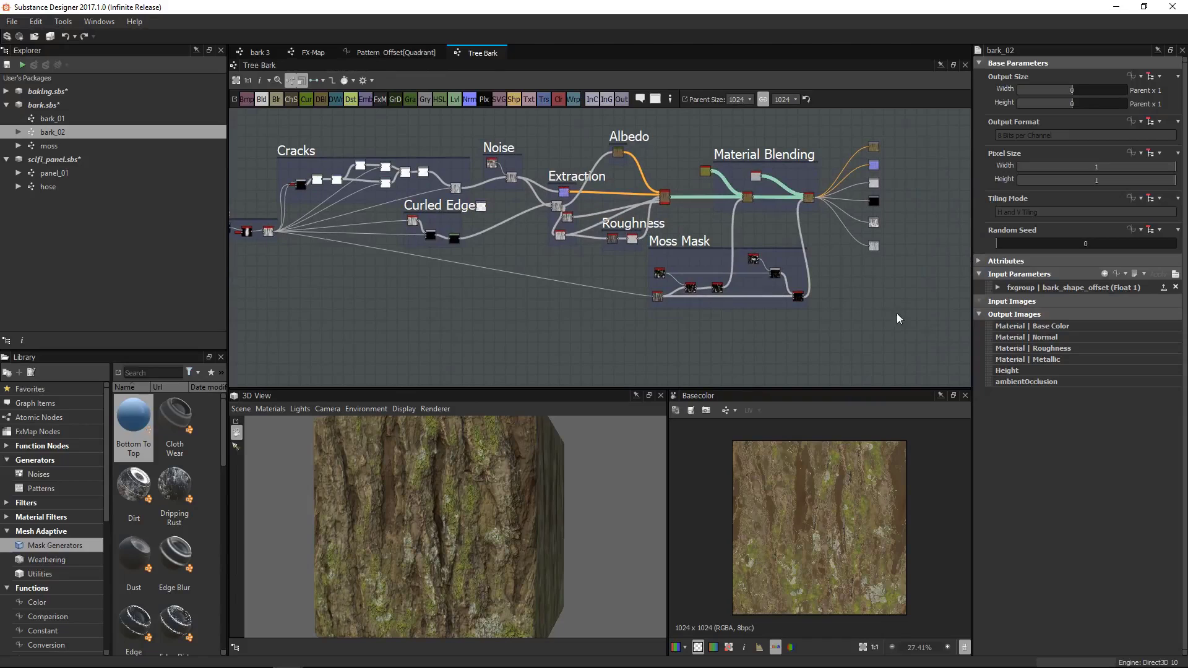
pyautogui.scroll(3, 841, 307)
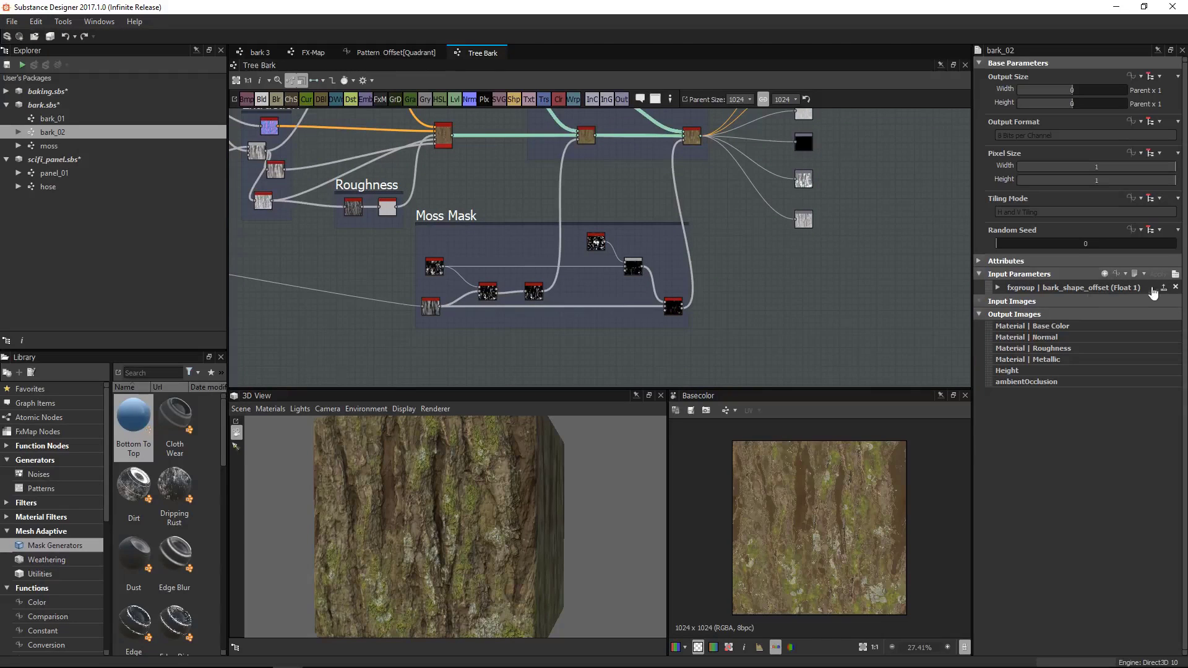
pyautogui.click(1175, 273)
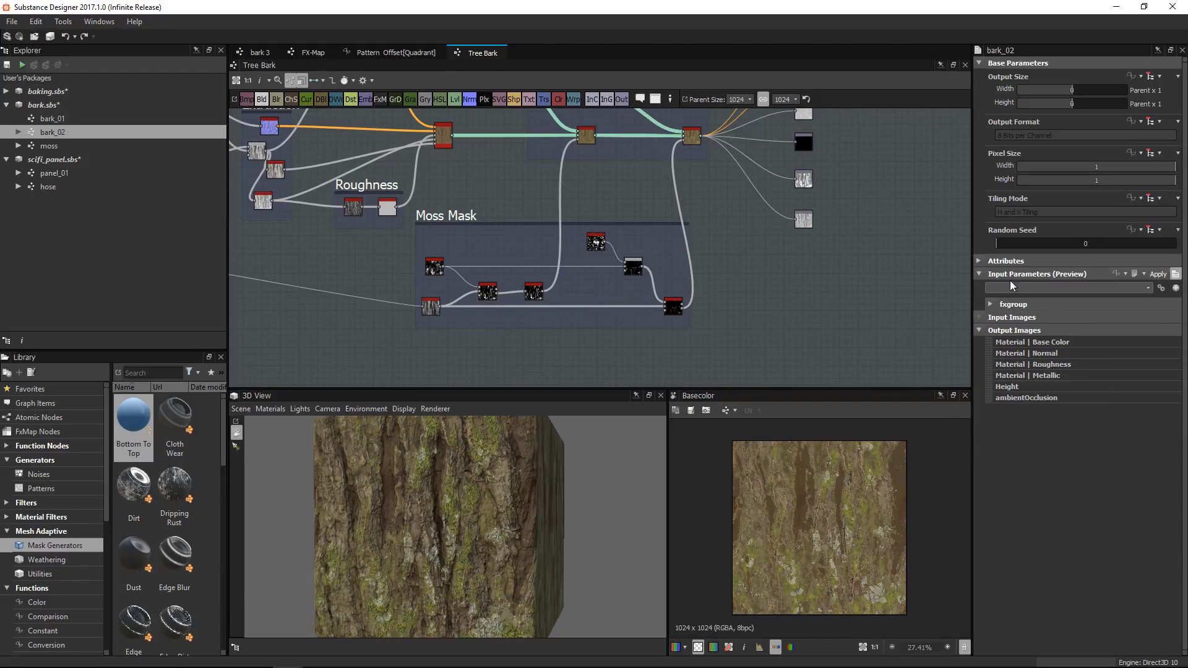
pyautogui.click(990, 304)
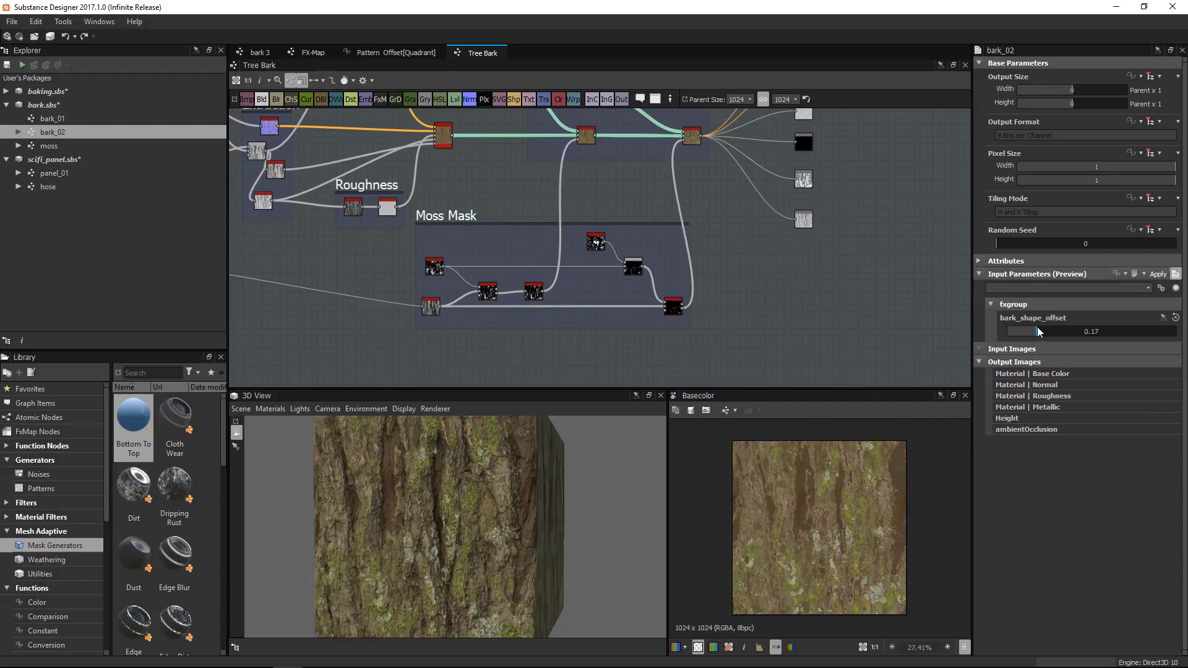
# Display the output of the FX-Map node in the Main Shape frame in the 2D view
pyautogui.moveTo(684, 370); pyautogui.dragTo(750, 351, button='middle')
pyautogui.scroll(2, 785, 489)
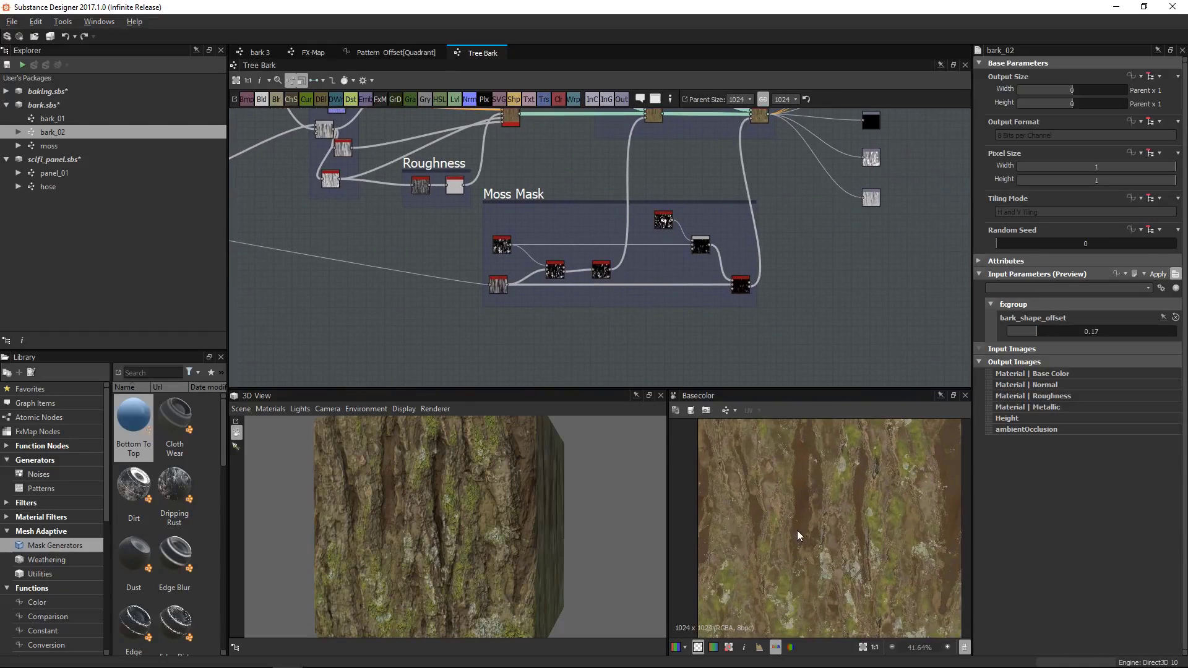
pyautogui.scroll(2, 829, 291)
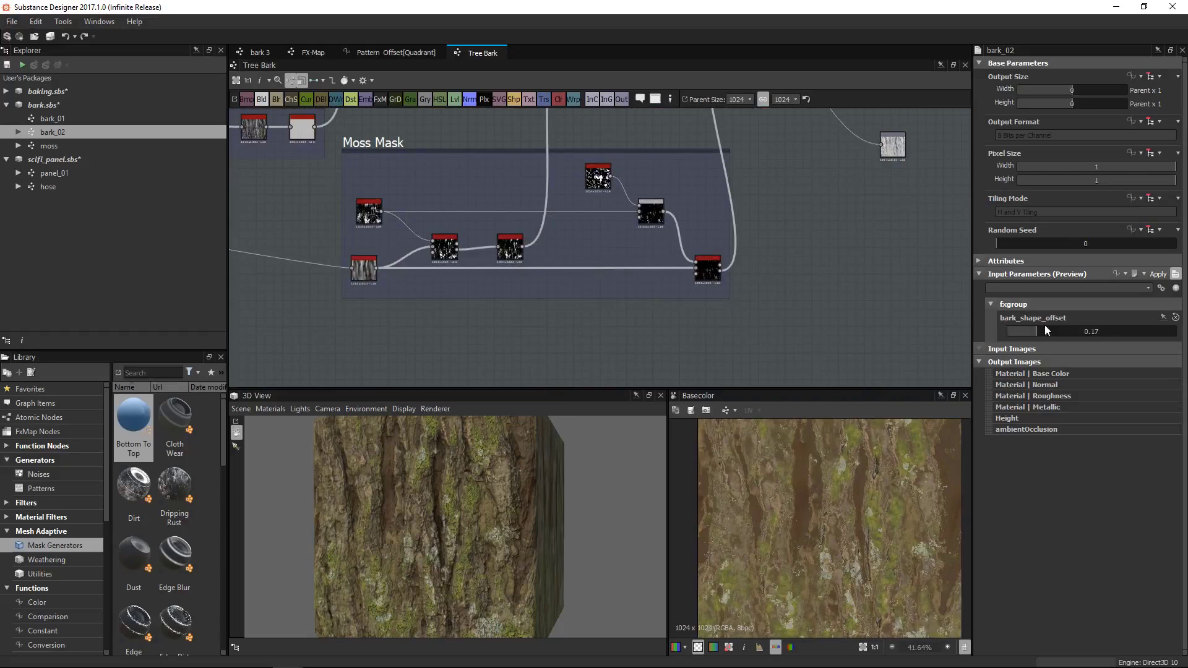
pyautogui.moveTo(461, 208); pyautogui.dragTo(727, 257, button='middle')
pyautogui.moveTo(825, 289); pyautogui.dragTo(934, 323, button='middle')
pyautogui.moveTo(507, 214); pyautogui.dragTo(686, 209, button='middle')
pyautogui.scroll(3, 440, 291)
pyautogui.moveTo(441, 272); pyautogui.dragTo(537, 272, button='middle')
pyautogui.moveTo(247, 279); pyautogui.dragTo(373, 268, button='middle')
pyautogui.doubleClick(373, 267)
pyautogui.scroll(-2, 872, 276)
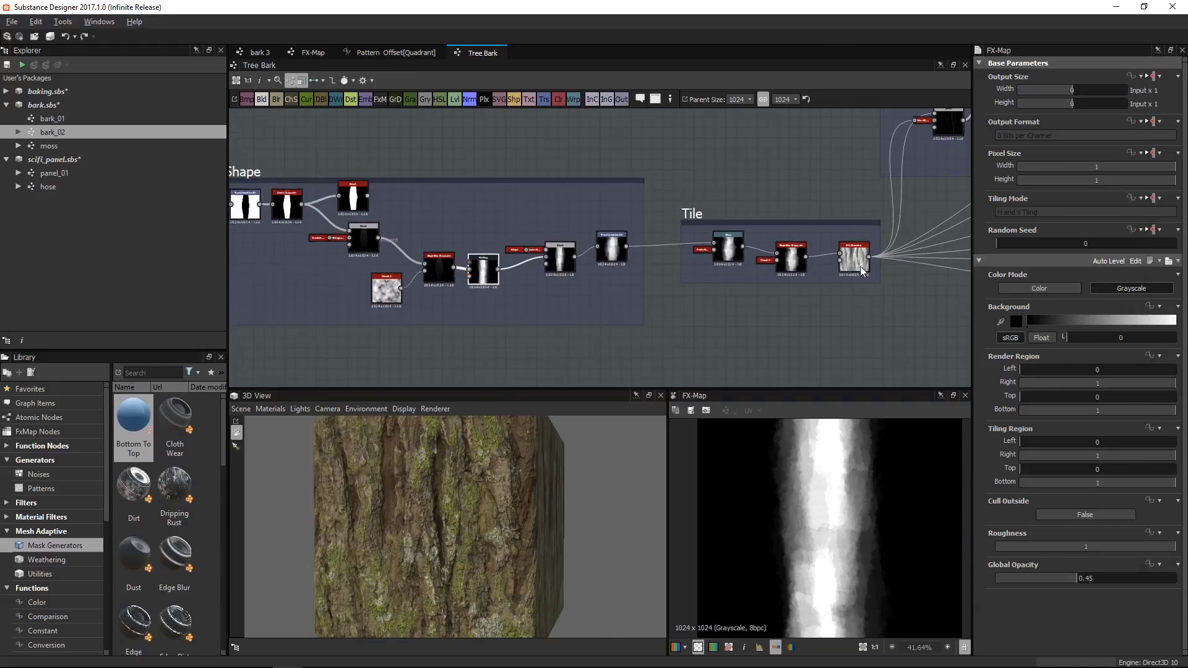
# Return to the bark_02 graph's input parameter preview and set bark_shape_offset to 0.32
pyautogui.moveTo(864, 262); pyautogui.dragTo(560, 209, button='middle')
pyautogui.doubleClick(783, 295)
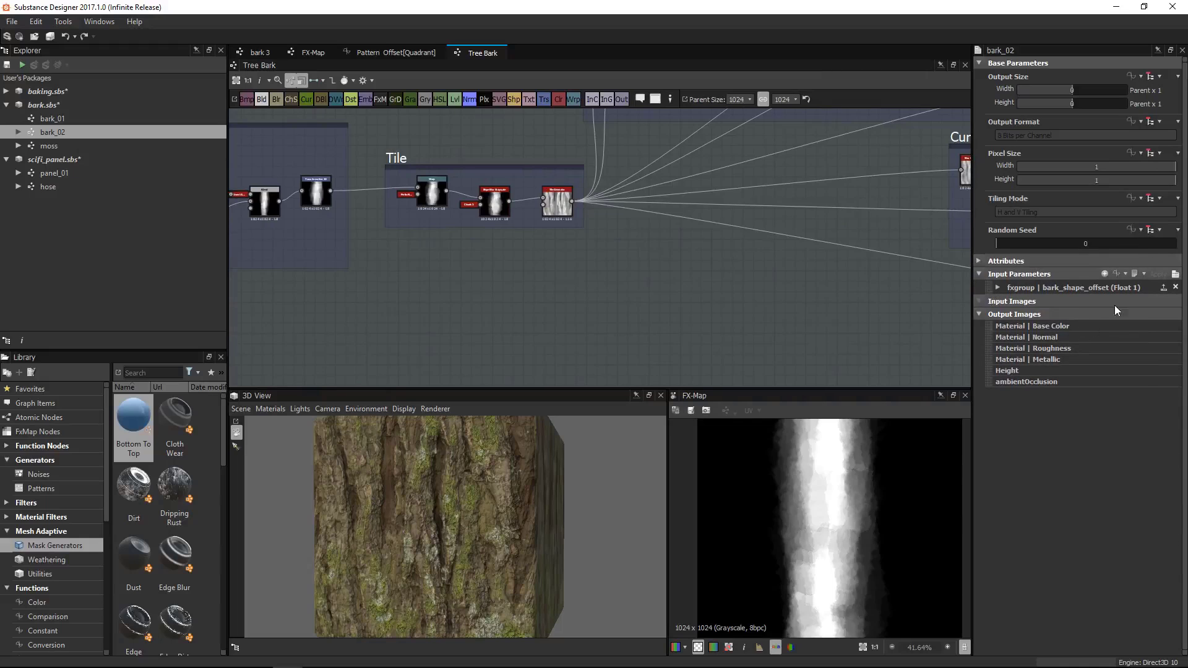
pyautogui.click(1175, 274)
pyautogui.scroll(2, 811, 310)
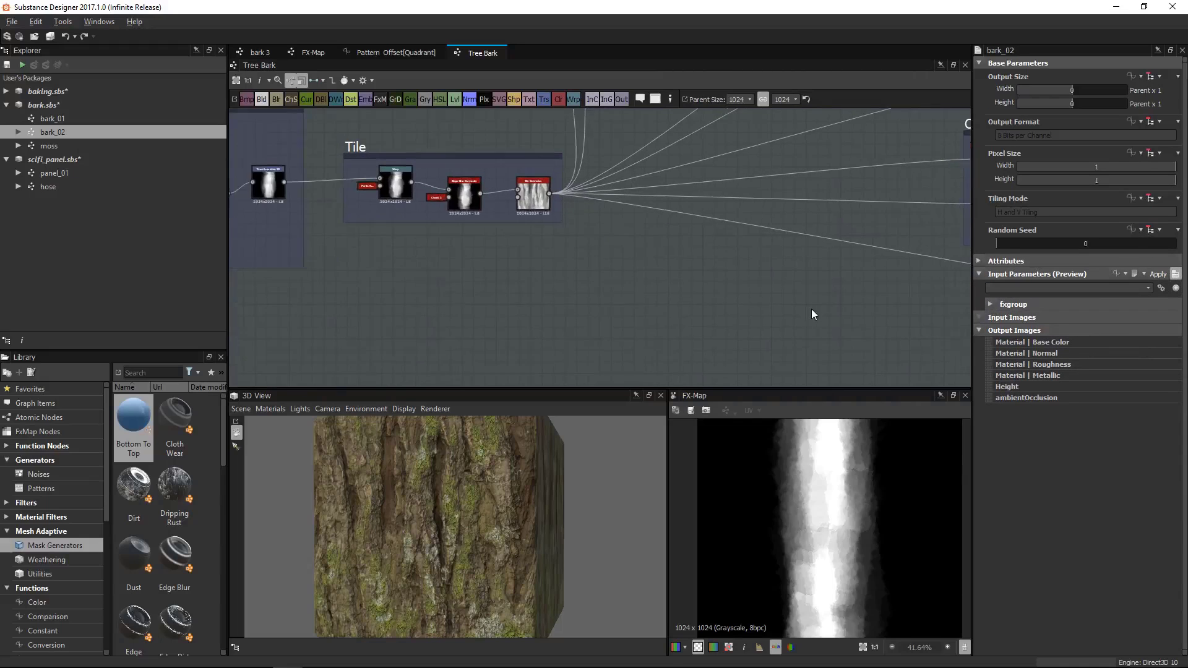
pyautogui.click(991, 304)
pyautogui.moveTo(1035, 331); pyautogui.dragTo(1061, 339)
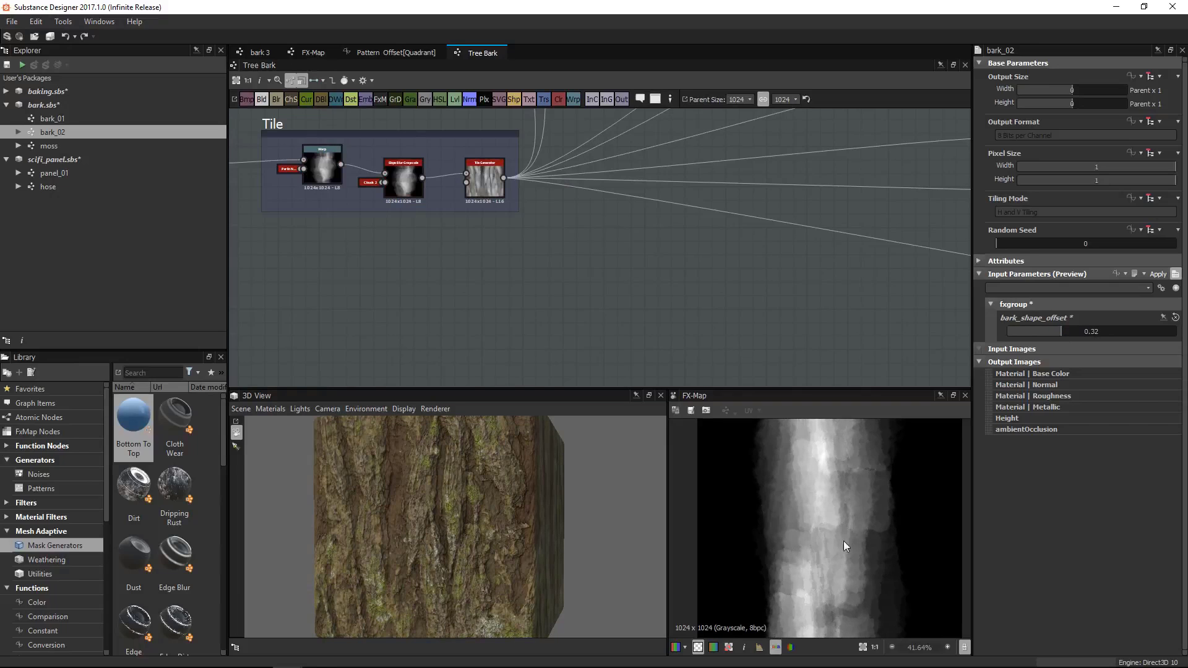
# Turn the bark cube to face the camera and set bark_shape_offset to 0.15
pyautogui.scroll(-1, 840, 545)
pyautogui.moveTo(433, 513); pyautogui.dragTo(418, 502)
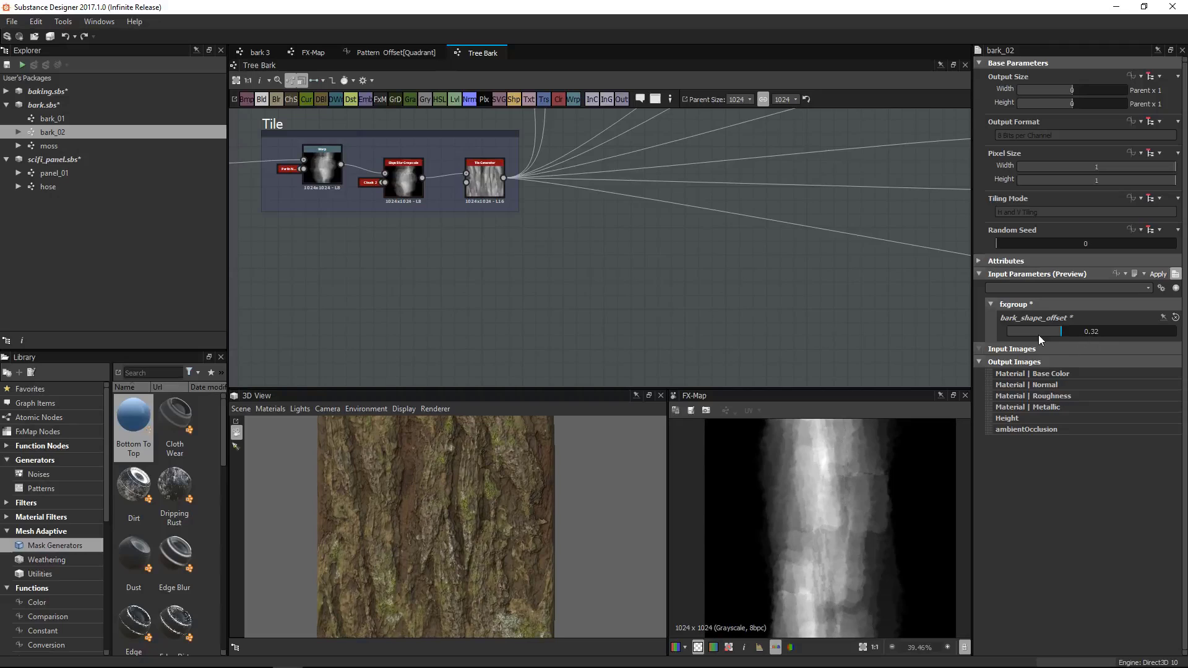
pyautogui.moveTo(1038, 335); pyautogui.dragTo(1034, 335)
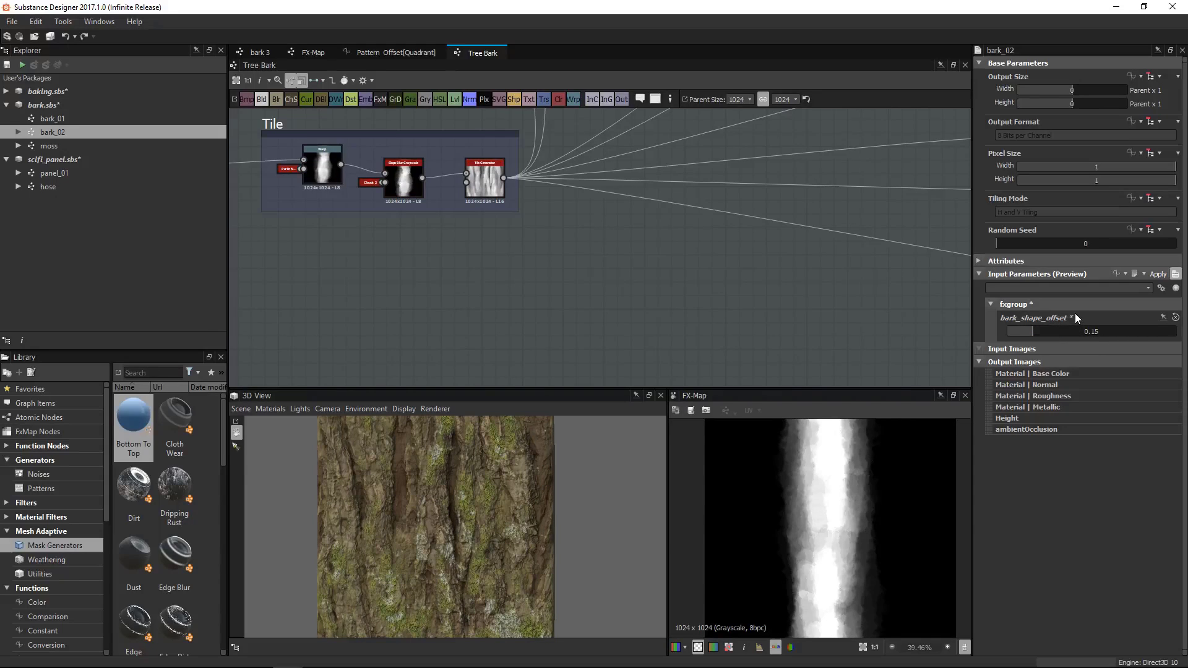
# Examine the whole Tree Bark graph from Main Shape to the outputs, briefly selecting all its nodes and frames
pyautogui.keyDown('alt'); pyautogui.moveTo(631, 292); pyautogui.dragTo(692, 331, button='middle'); pyautogui.keyUp('alt')
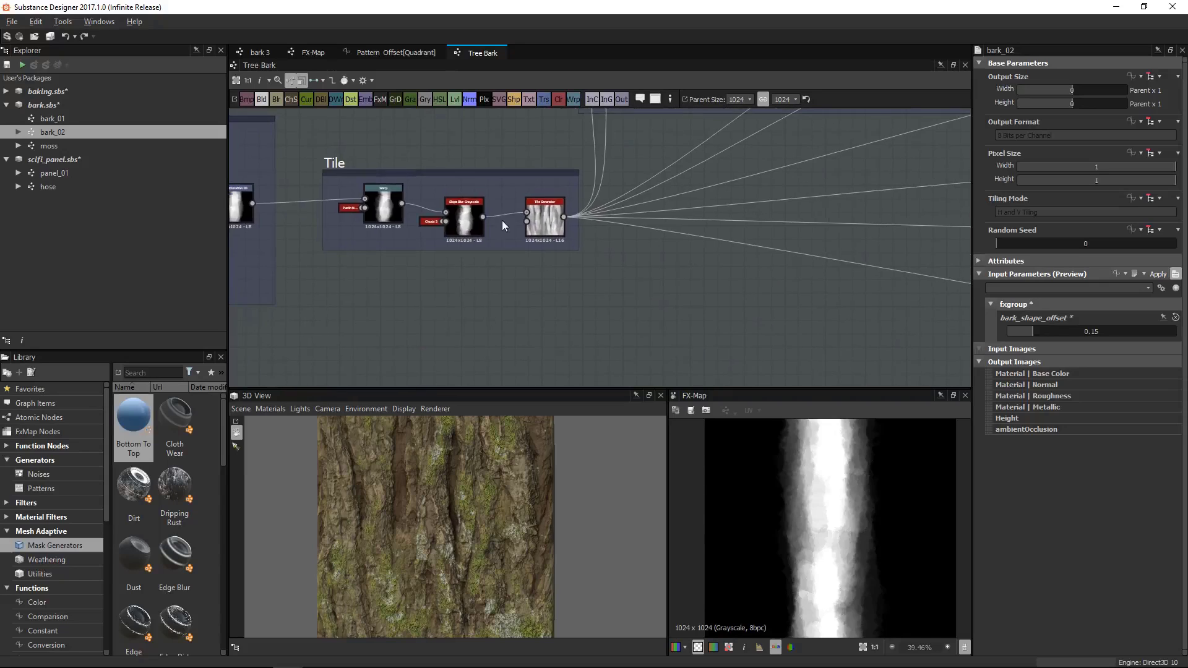
pyautogui.scroll(-5, 502, 220)
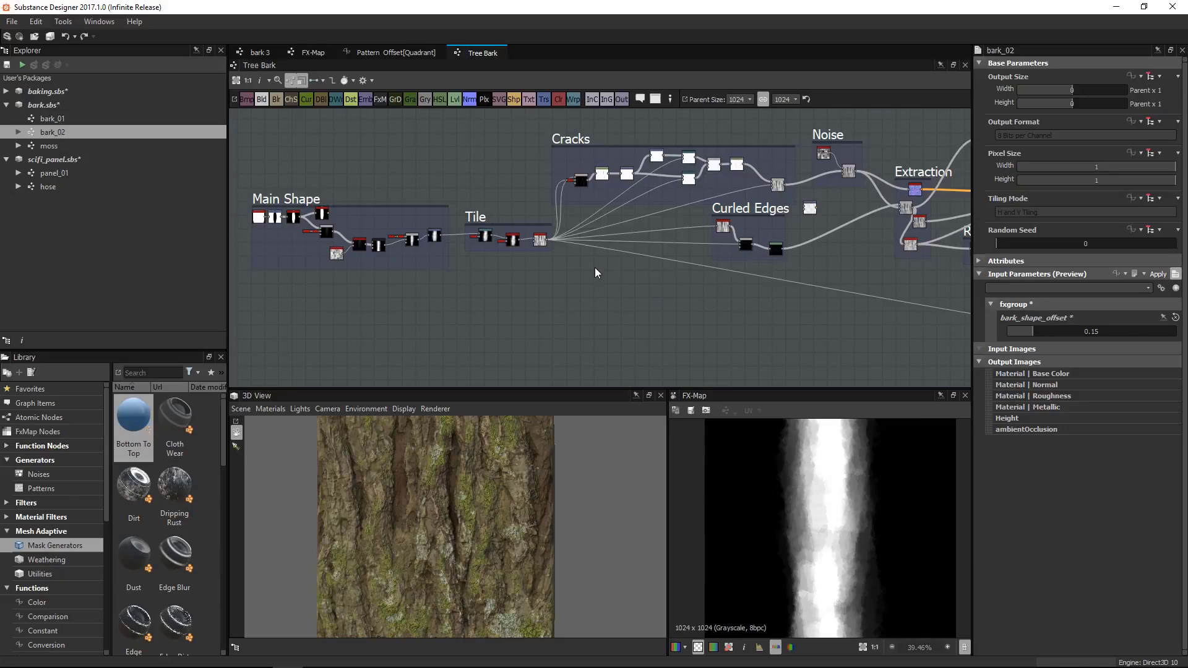
pyautogui.scroll(-2, 612, 312)
pyautogui.keyDown('alt'); pyautogui.moveTo(650, 316); pyautogui.dragTo(526, 273, button='middle'); pyautogui.keyUp('alt')
pyautogui.scroll(-2, 569, 300)
pyautogui.scroll(-1, 561, 303)
pyautogui.moveTo(239, 108); pyautogui.dragTo(956, 367)
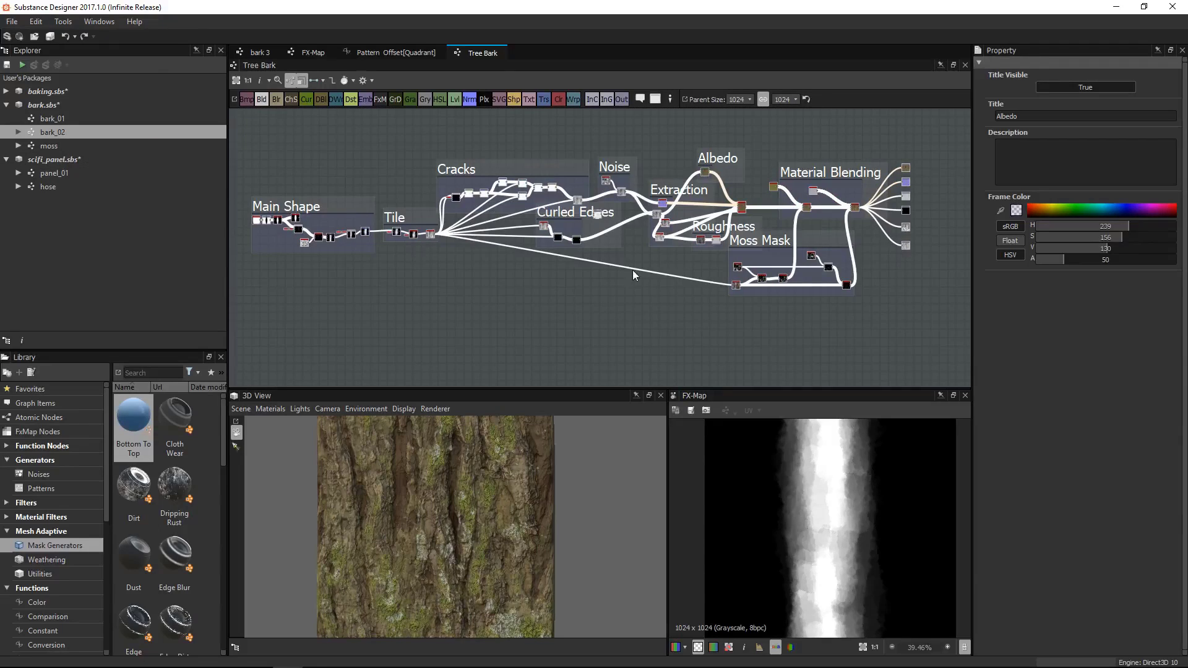
pyautogui.click(529, 318)
# Select all the nodes inside the Cracks frame and try to create a graph from the selection
pyautogui.scroll(2, 559, 213)
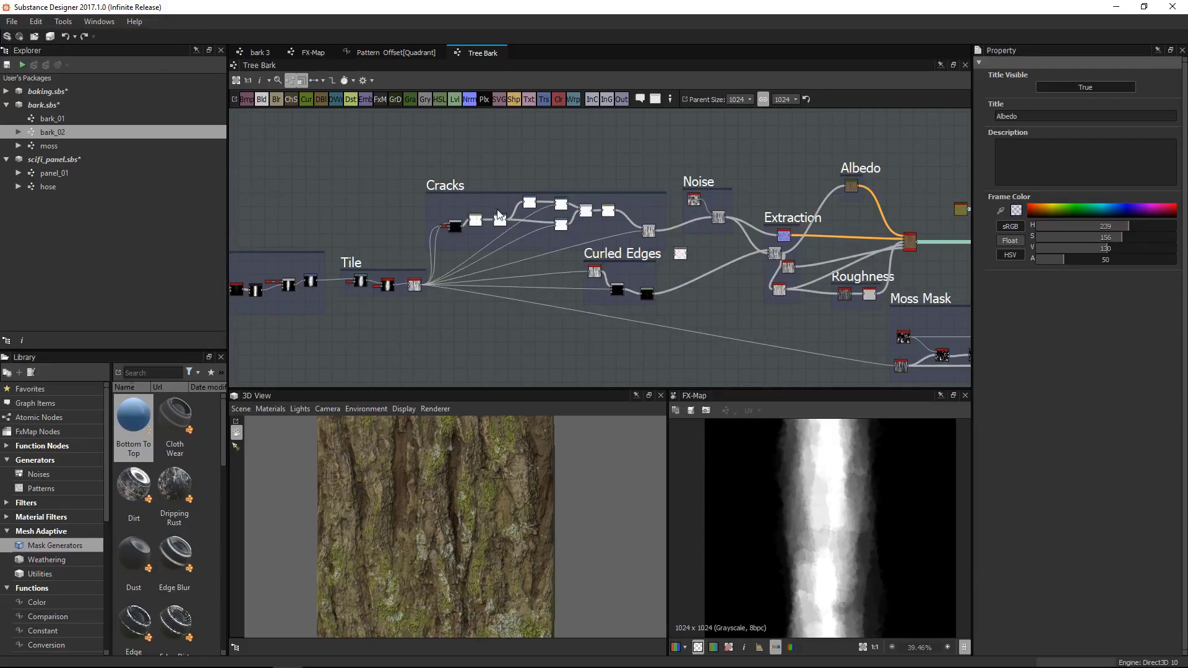
pyautogui.click(598, 257)
pyautogui.scroll(3, 579, 258)
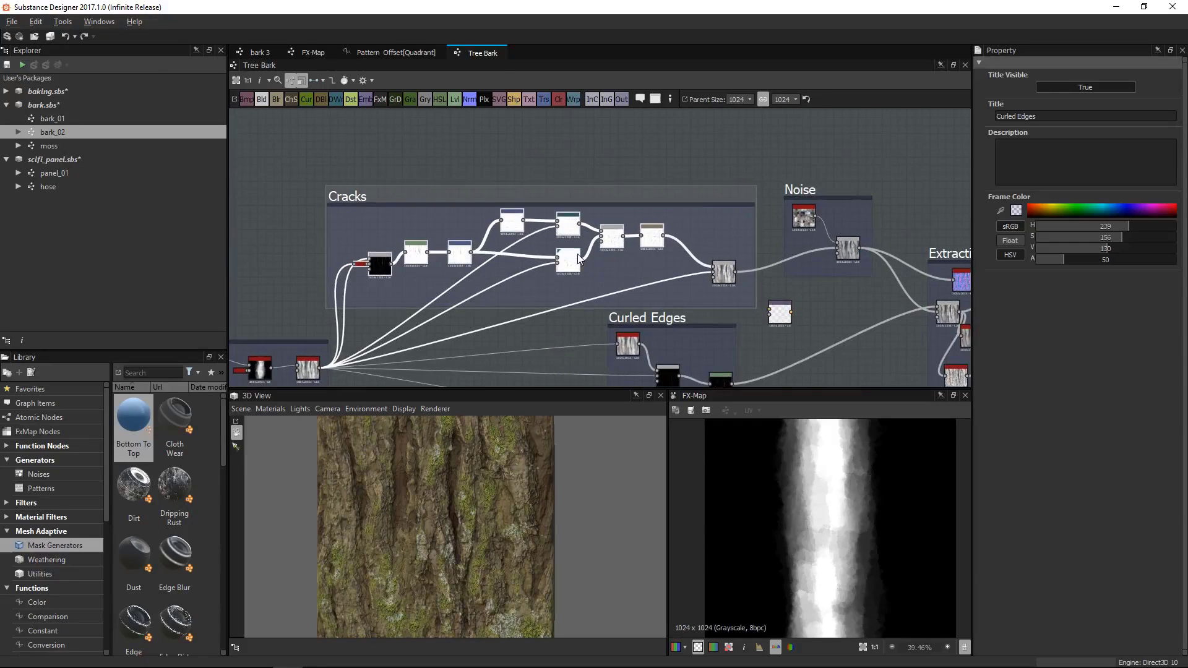
pyautogui.scroll(2, 457, 173)
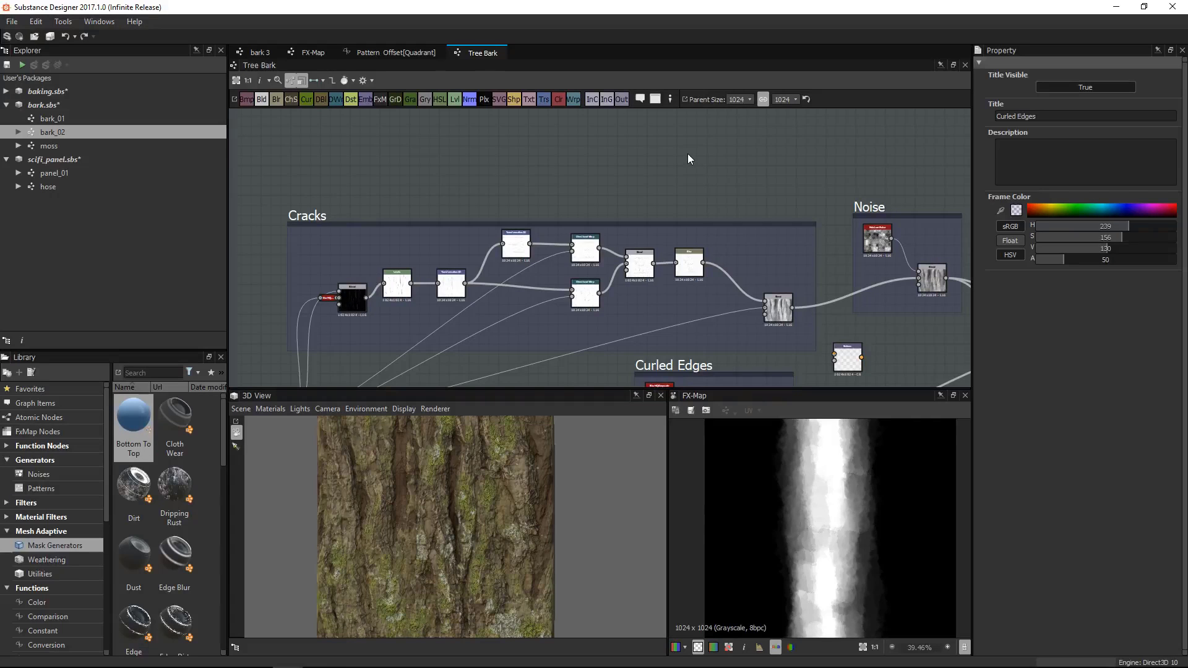
pyautogui.moveTo(333, 246); pyautogui.dragTo(775, 329)
pyautogui.rightClick(782, 311)
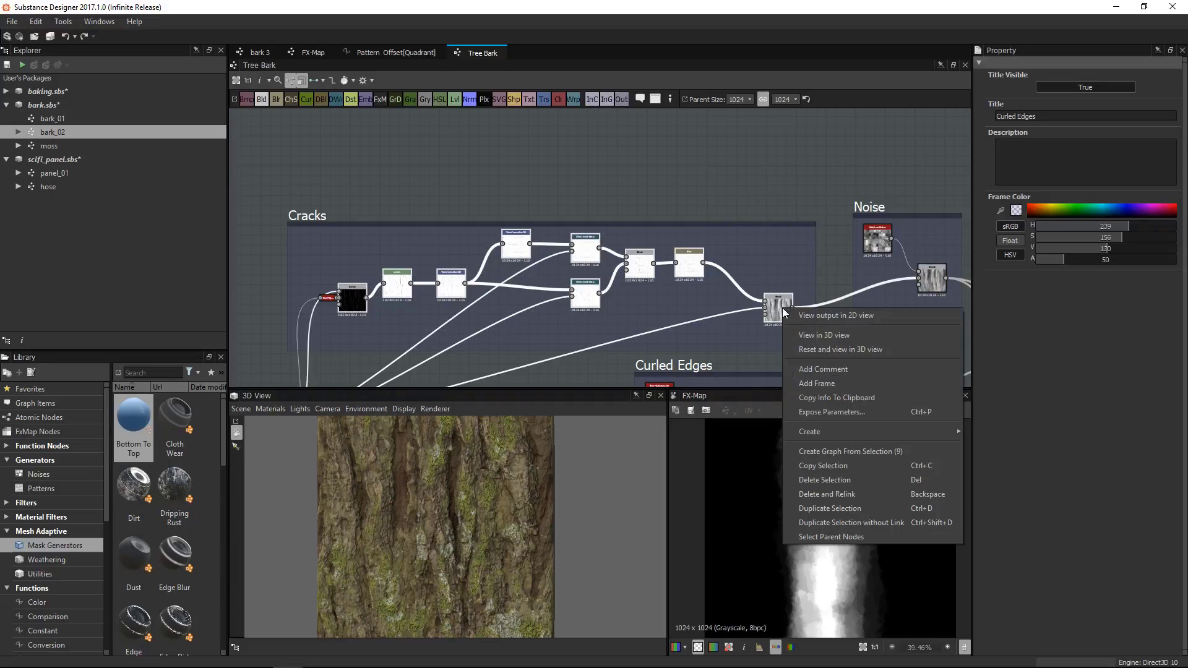
pyautogui.click(876, 454)
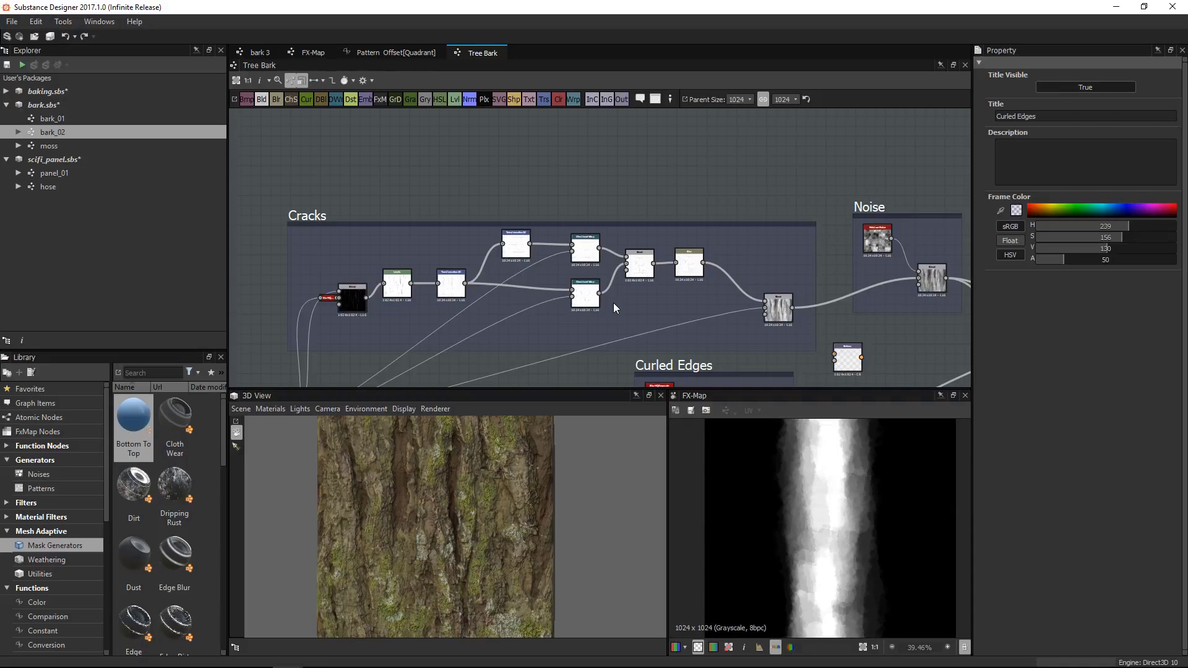
# Examine the Cracks nodes up close and the overall layout of the Tree Bark graph's frames
pyautogui.scroll(-2, 641, 254)
pyautogui.moveTo(562, 287); pyautogui.dragTo(495, 229, button='middle')
pyautogui.scroll(2, 495, 229)
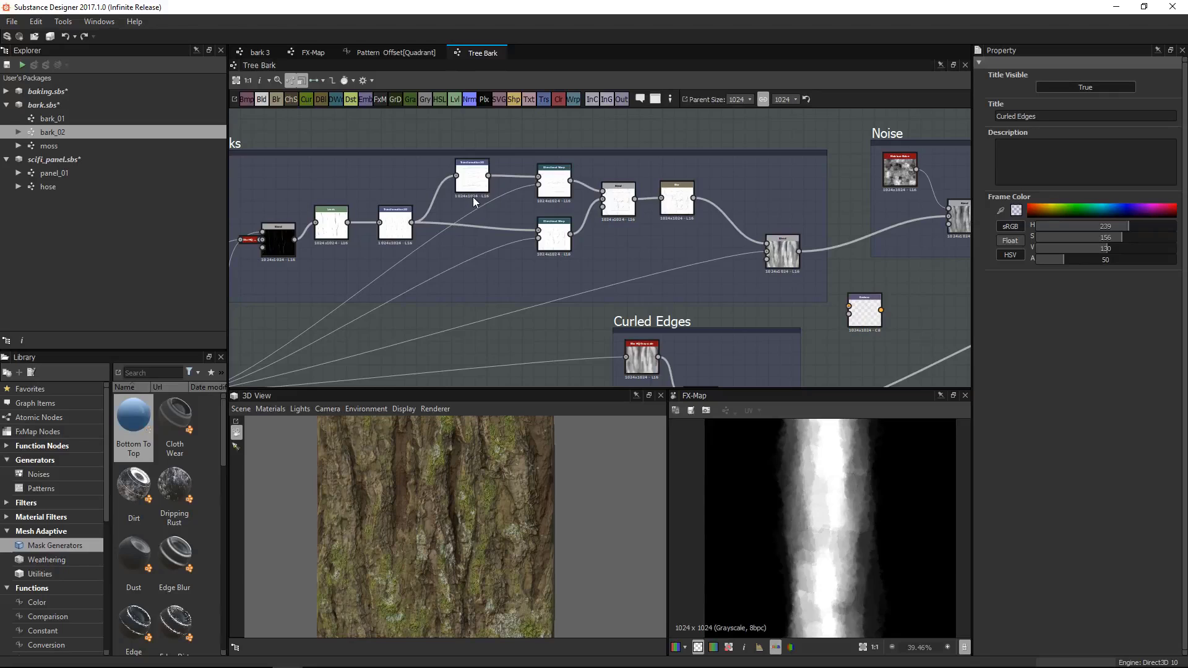
pyautogui.scroll(-5, 711, 257)
pyautogui.scroll(-1, 732, 268)
pyautogui.moveTo(733, 268); pyautogui.dragTo(624, 247, button='middle')
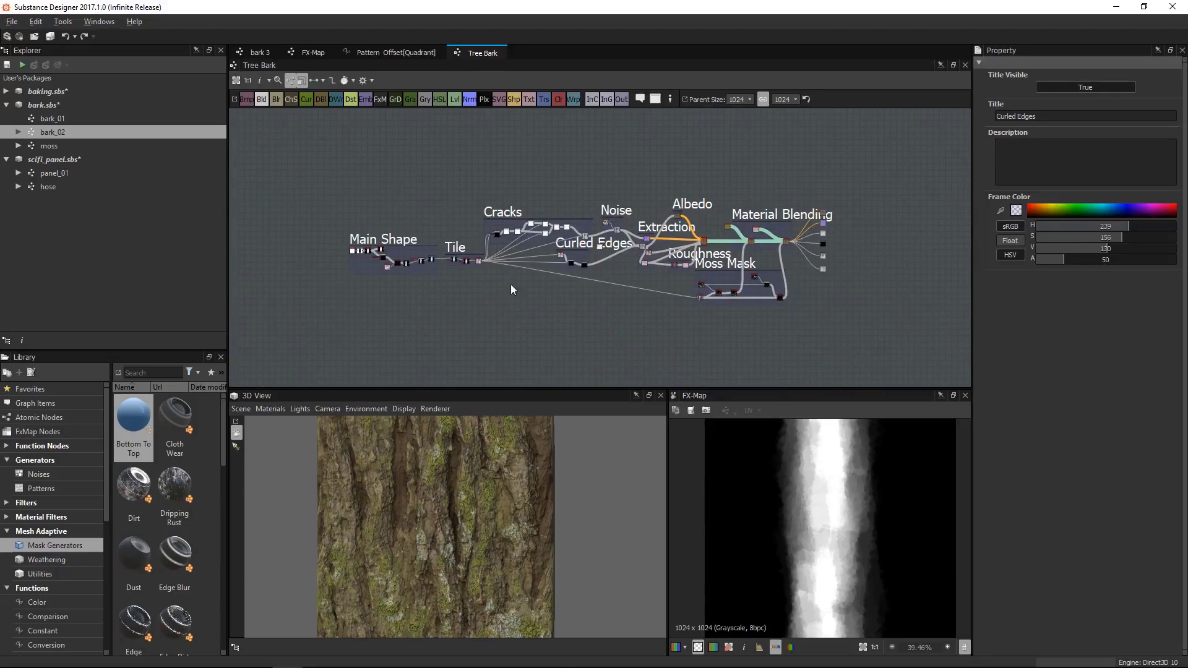
pyautogui.moveTo(873, 394); pyautogui.dragTo(912, 398)
pyautogui.scroll(4, 423, 240)
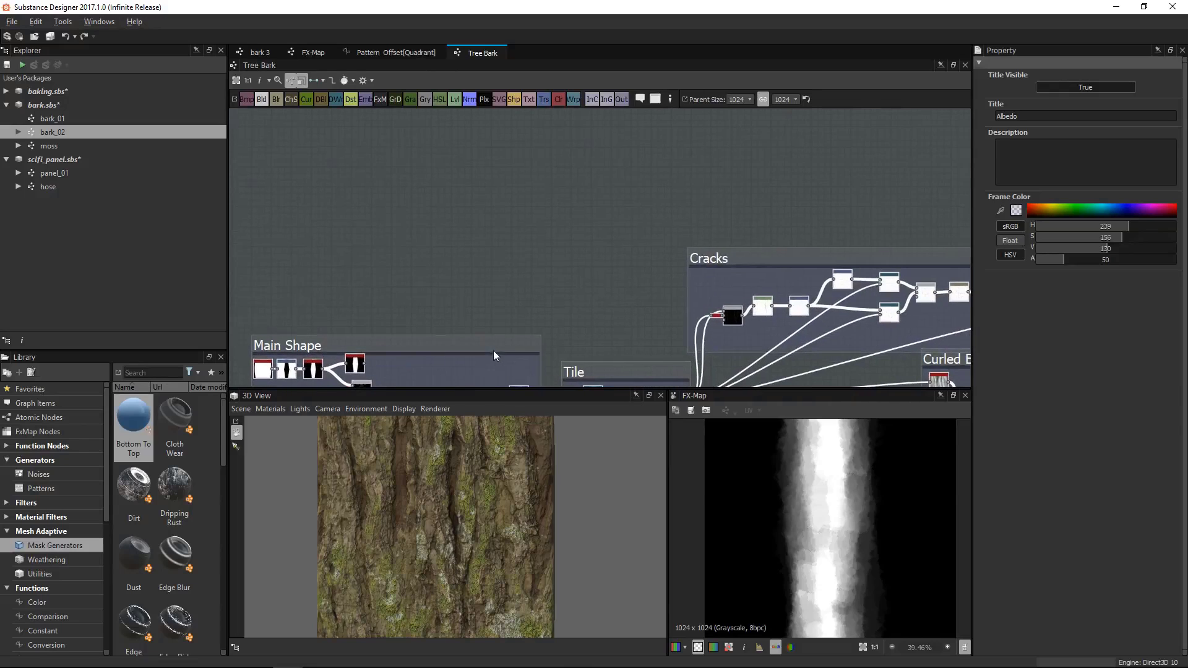
pyautogui.scroll(-2, 433, 266)
pyautogui.scroll(-2, 427, 211)
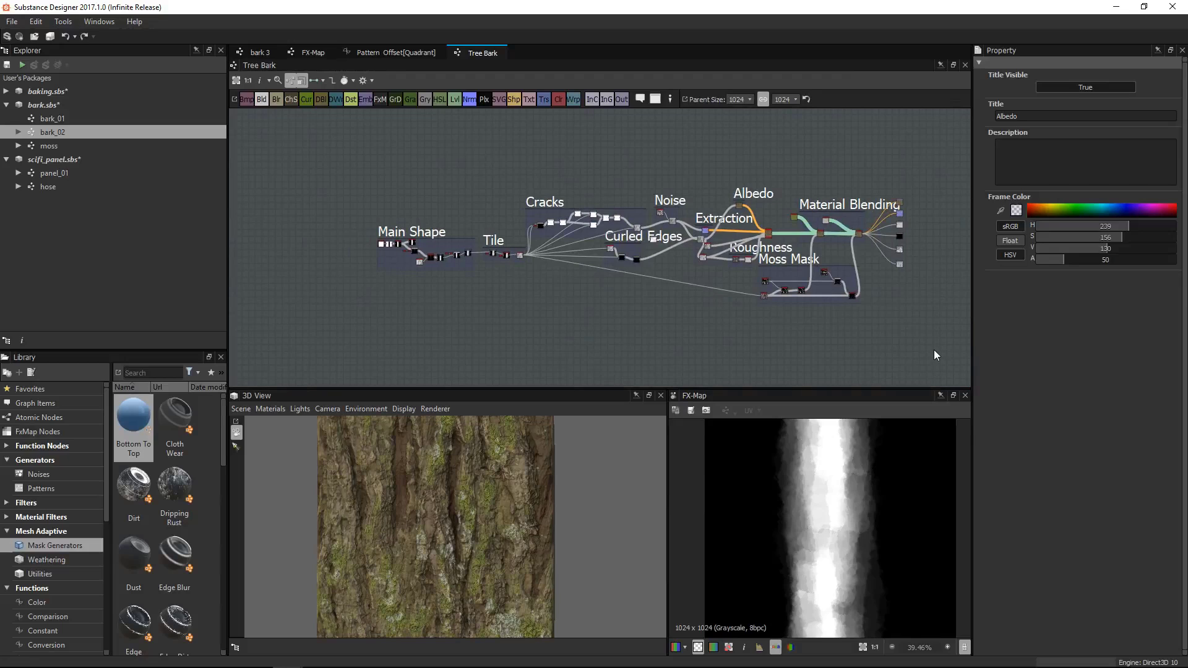
# Create a new graph named bark_03 from all the selected Tree Bark nodes
pyautogui.moveTo(933, 350); pyautogui.dragTo(936, 355)
pyautogui.scroll(5, 712, 263)
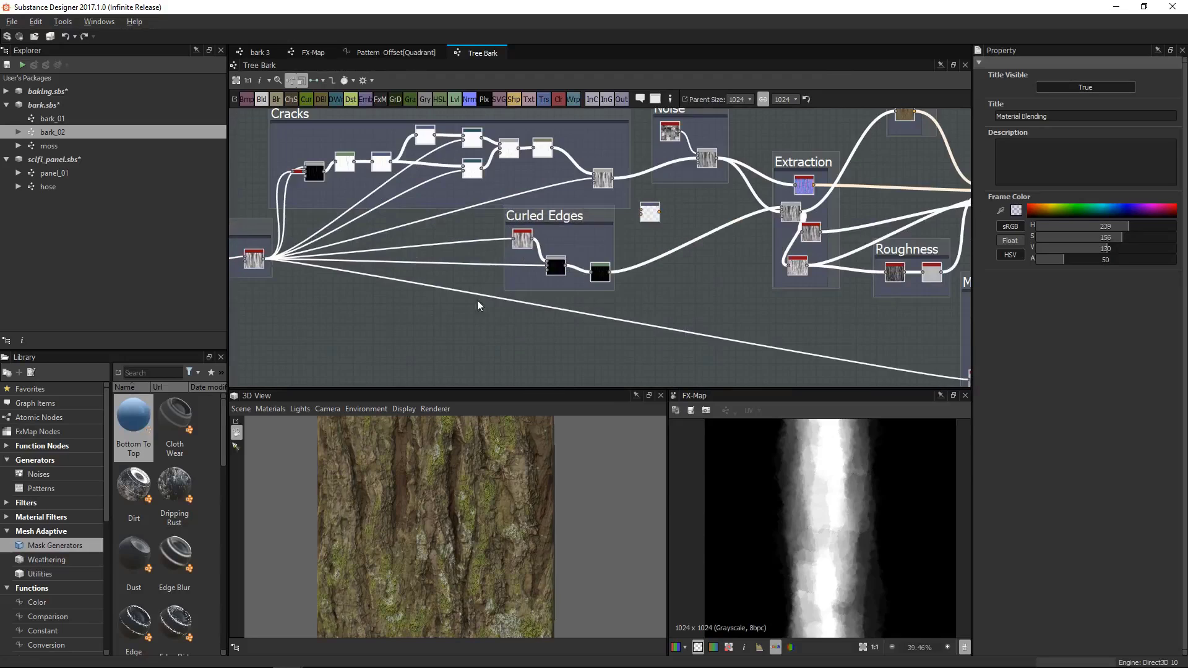
pyautogui.moveTo(477, 299); pyautogui.dragTo(481, 262, button='middle')
pyautogui.rightClick(480, 253)
pyautogui.click(545, 457)
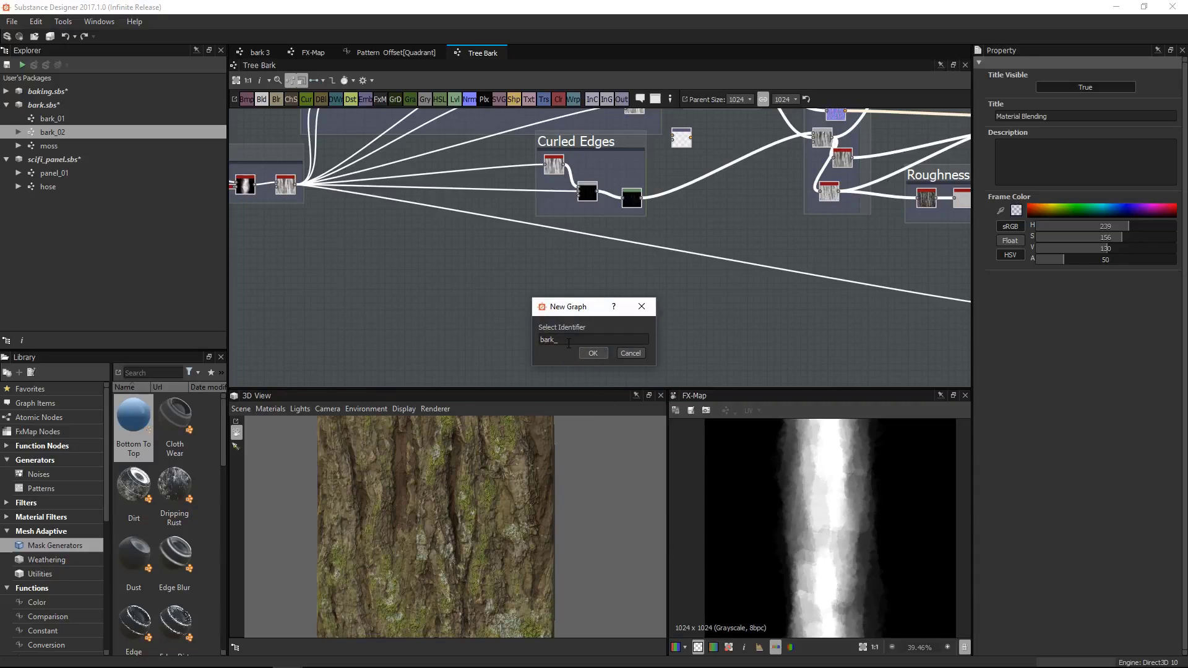
pyautogui.write('03')
pyautogui.click(593, 353)
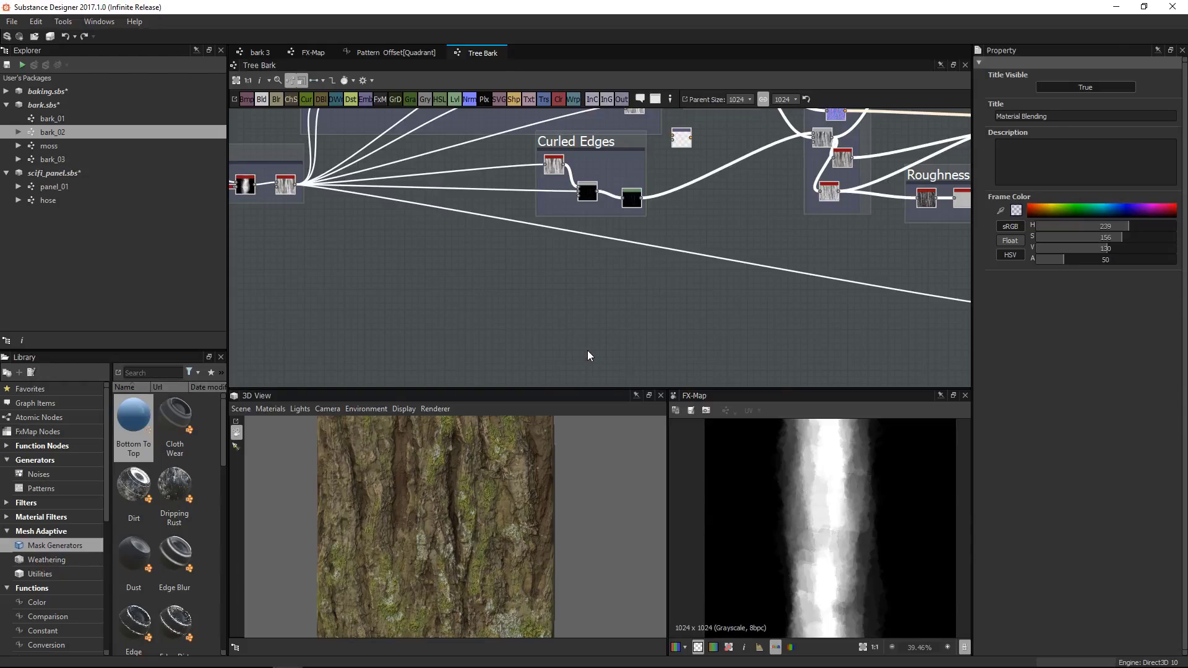
# Open the bark_03 graph, enlarge the 3D view slightly and turn the bark cube to show its top and side
pyautogui.click(39, 160)
pyautogui.doubleClick(36, 158)
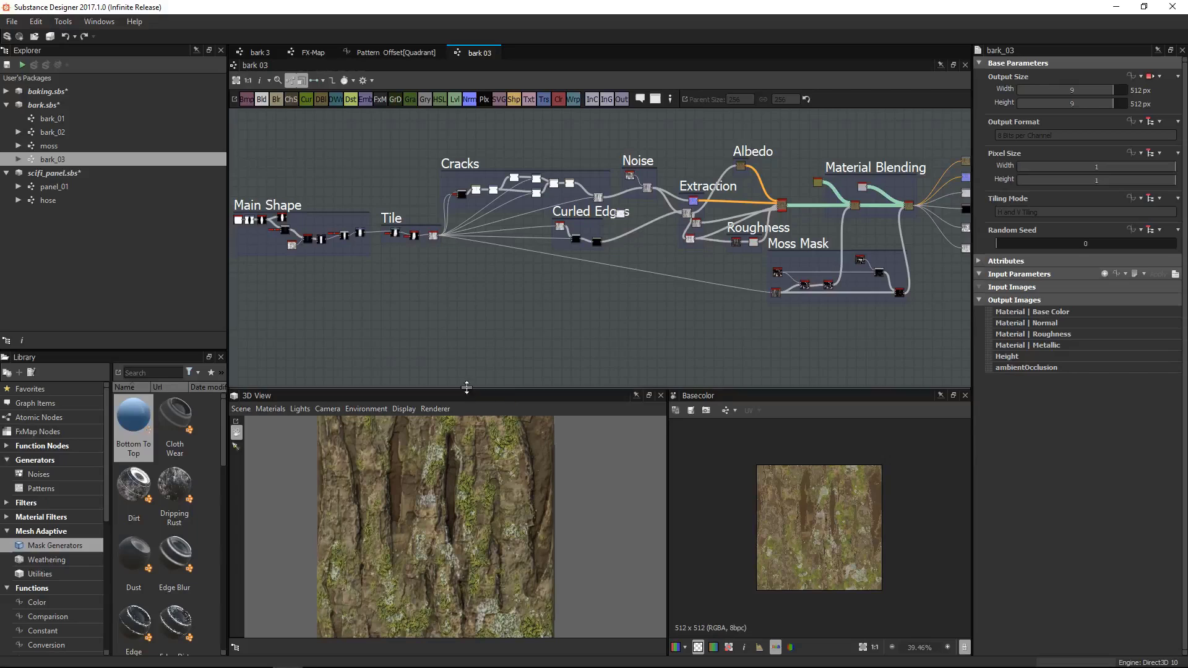
pyautogui.moveTo(466, 384); pyautogui.dragTo(467, 373)
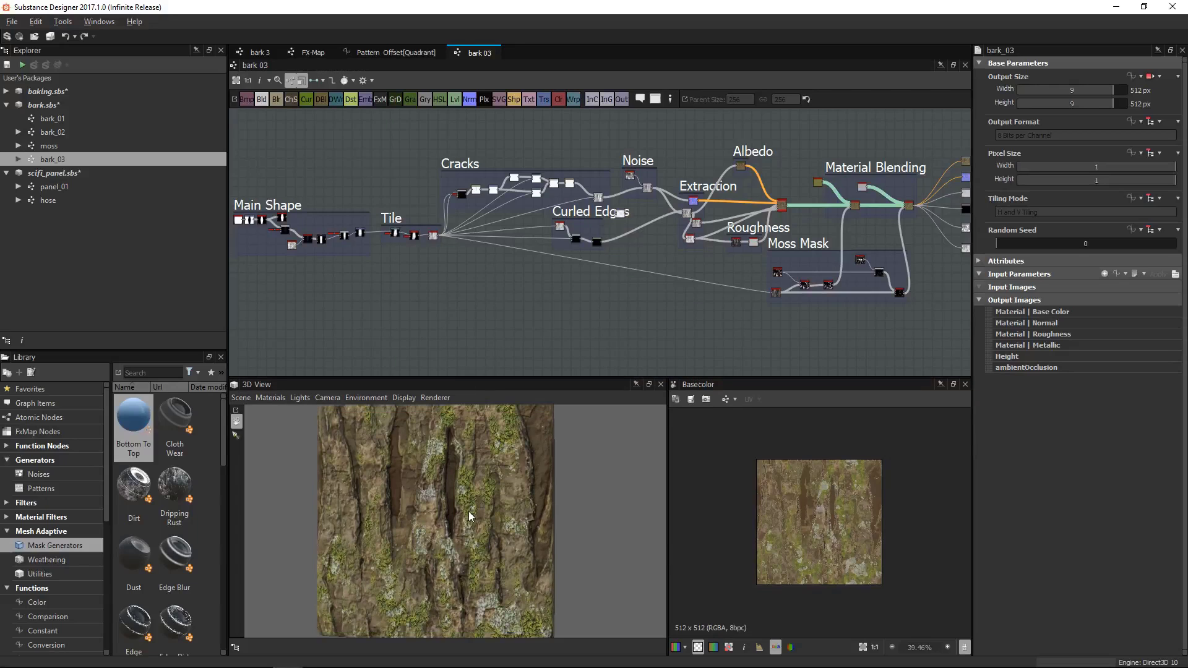
pyautogui.moveTo(469, 511); pyautogui.dragTo(461, 525)
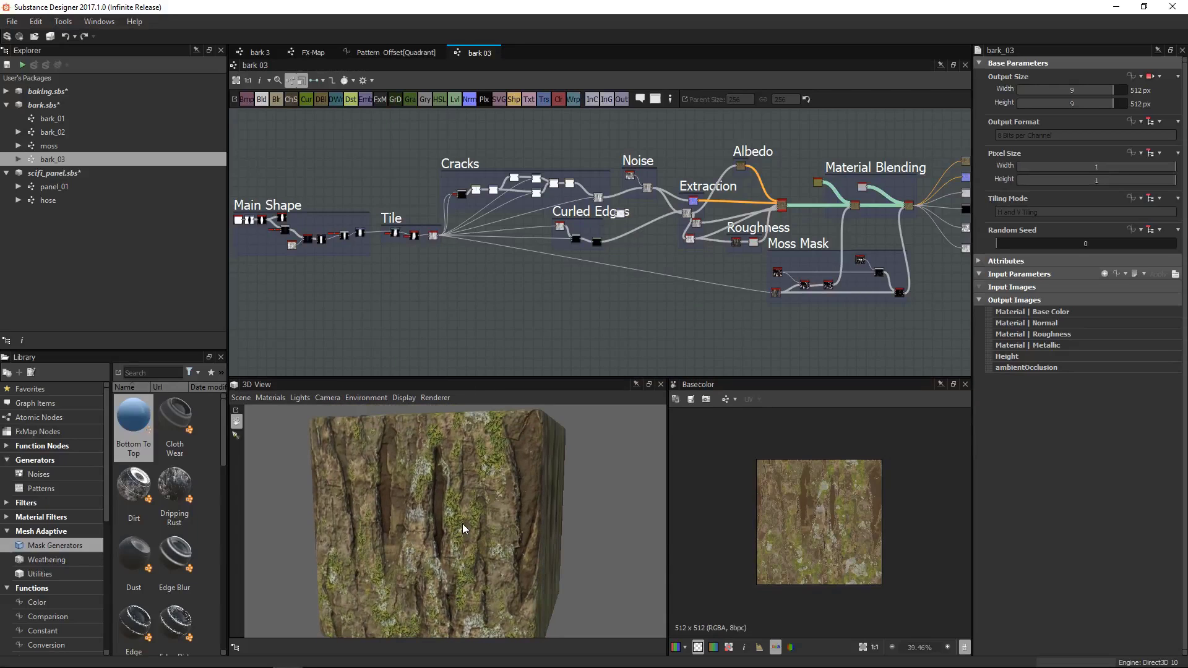
# Examine the bark_03 graph from its frames to the outputs and preview the Main Shape FX-Map in the 2D view
pyautogui.scroll(4, 682, 261)
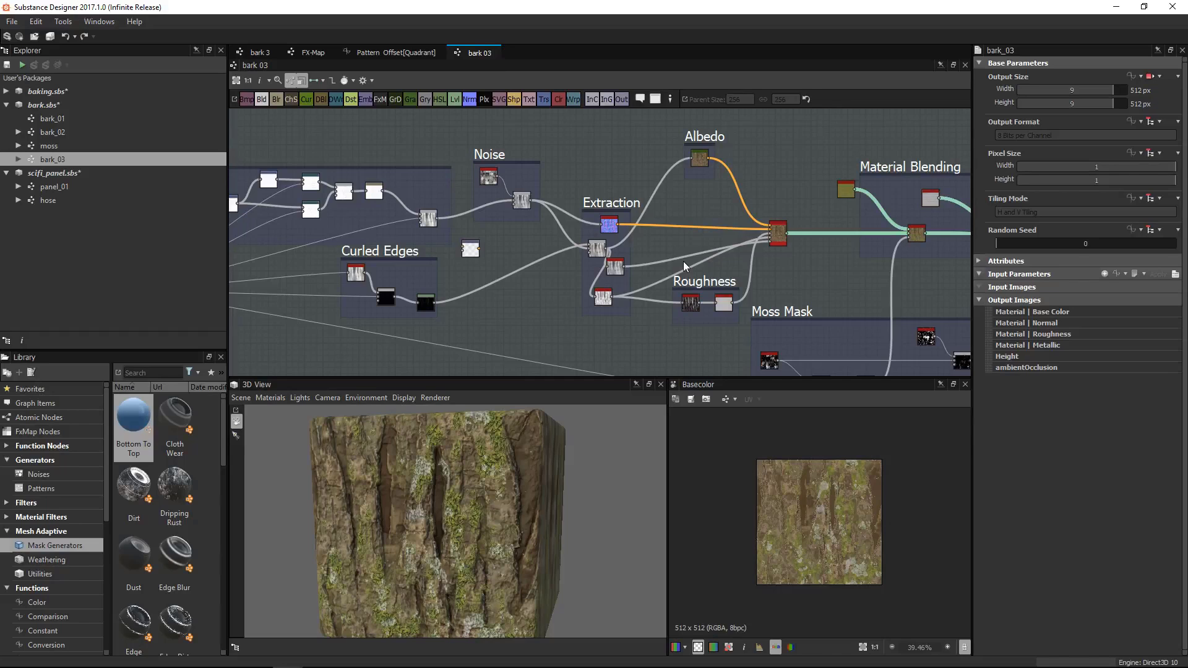
pyautogui.moveTo(801, 227); pyautogui.dragTo(691, 211, button='middle')
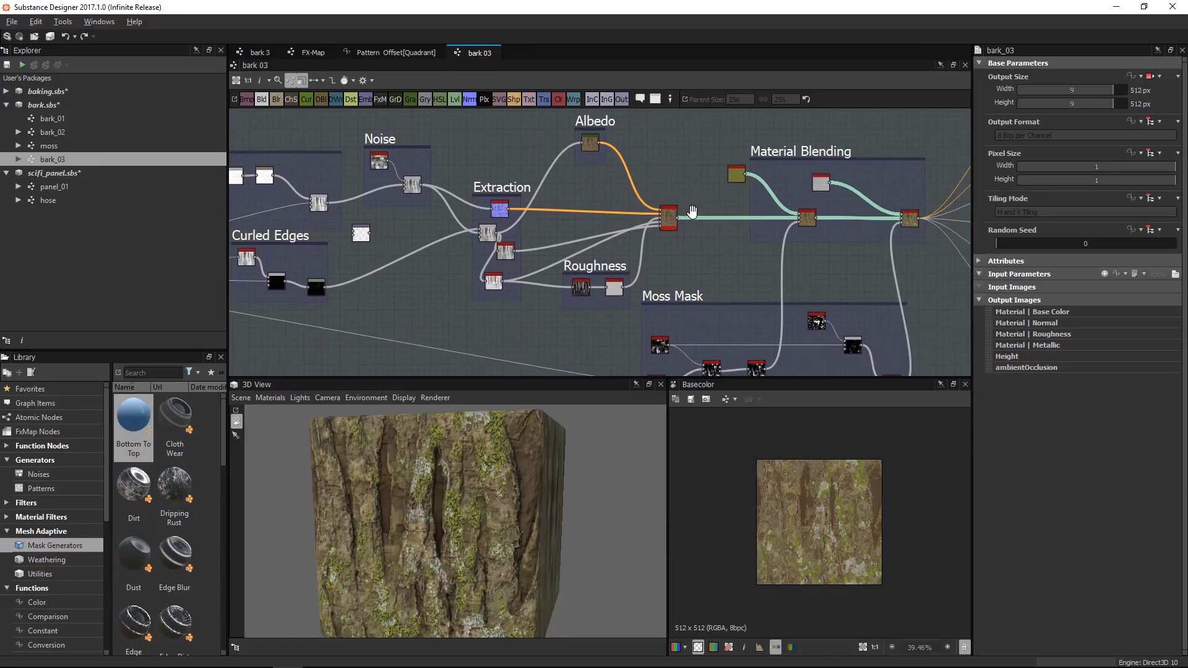
pyautogui.moveTo(515, 229); pyautogui.dragTo(223, 213, button='middle')
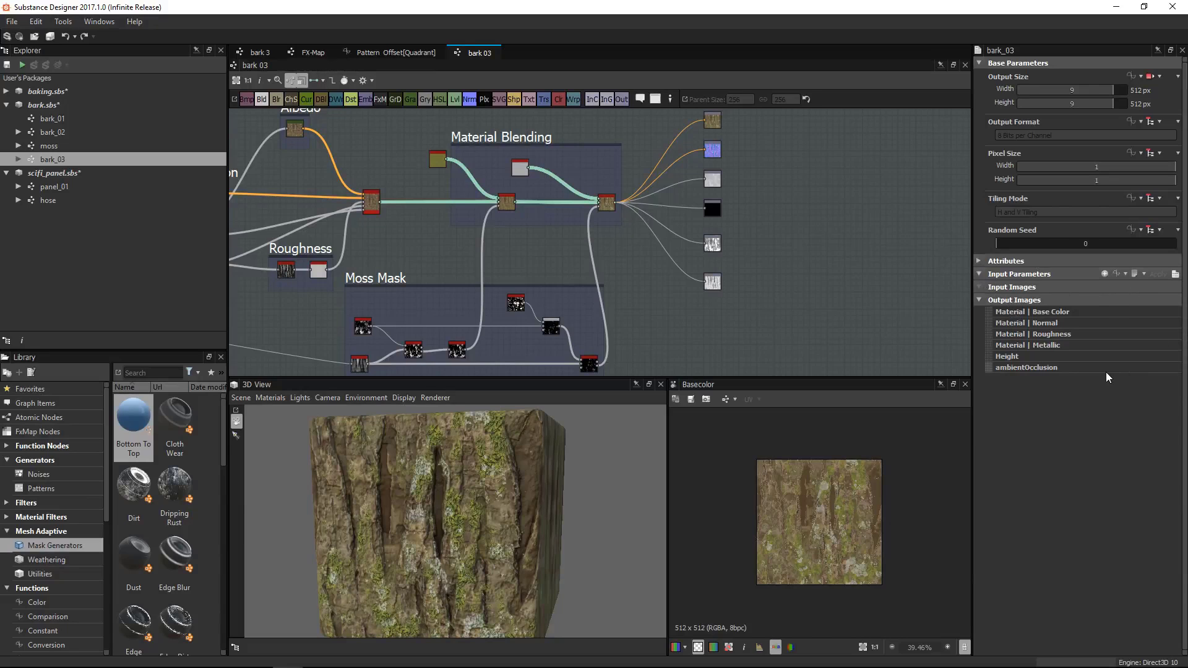
pyautogui.moveTo(620, 270); pyautogui.dragTo(958, 265, button='middle')
pyautogui.moveTo(411, 291); pyautogui.dragTo(767, 295, button='middle')
pyautogui.scroll(6, 453, 275)
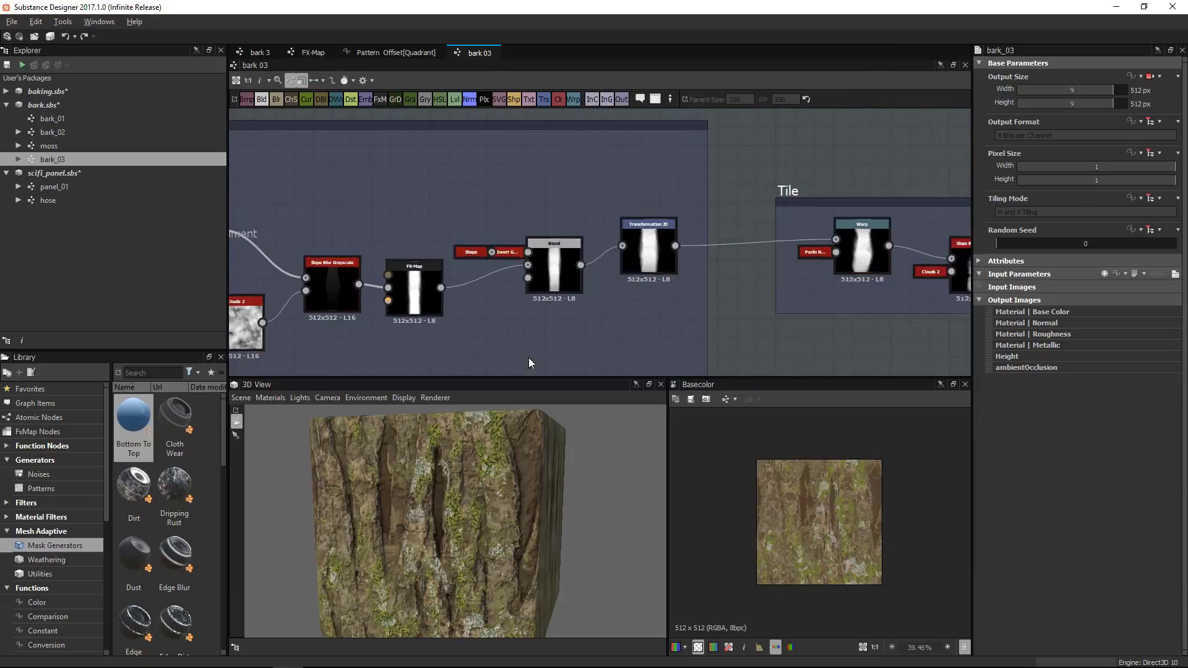
pyautogui.click(452, 317)
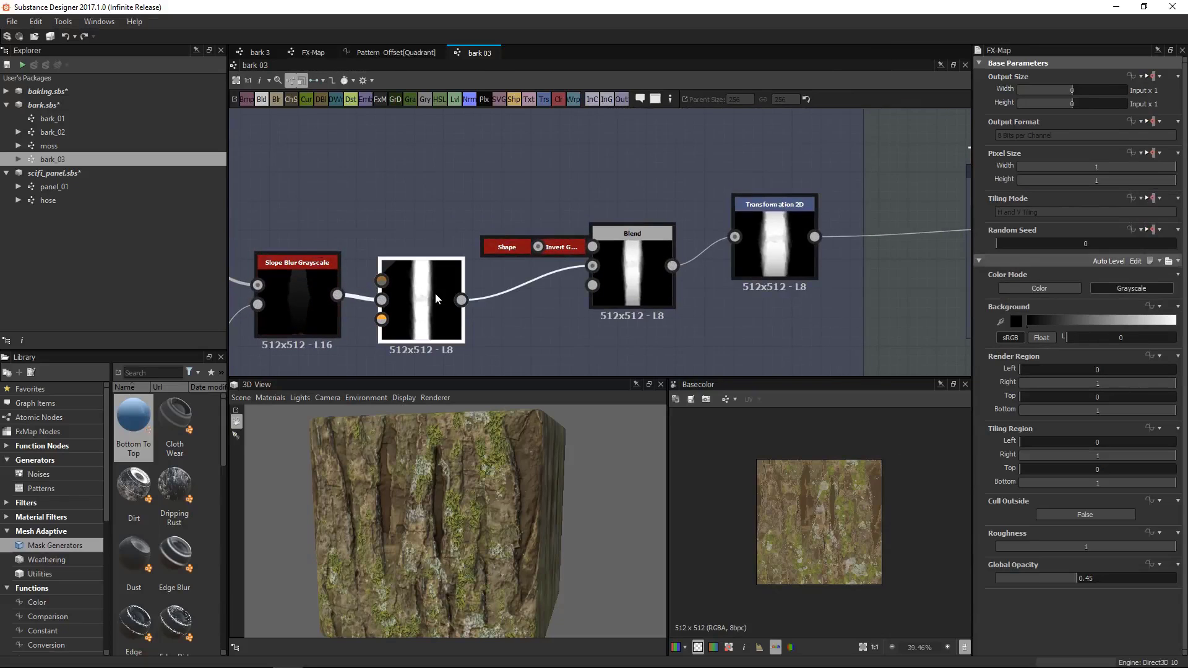
pyautogui.doubleClick(435, 292)
pyautogui.scroll(2, 840, 465)
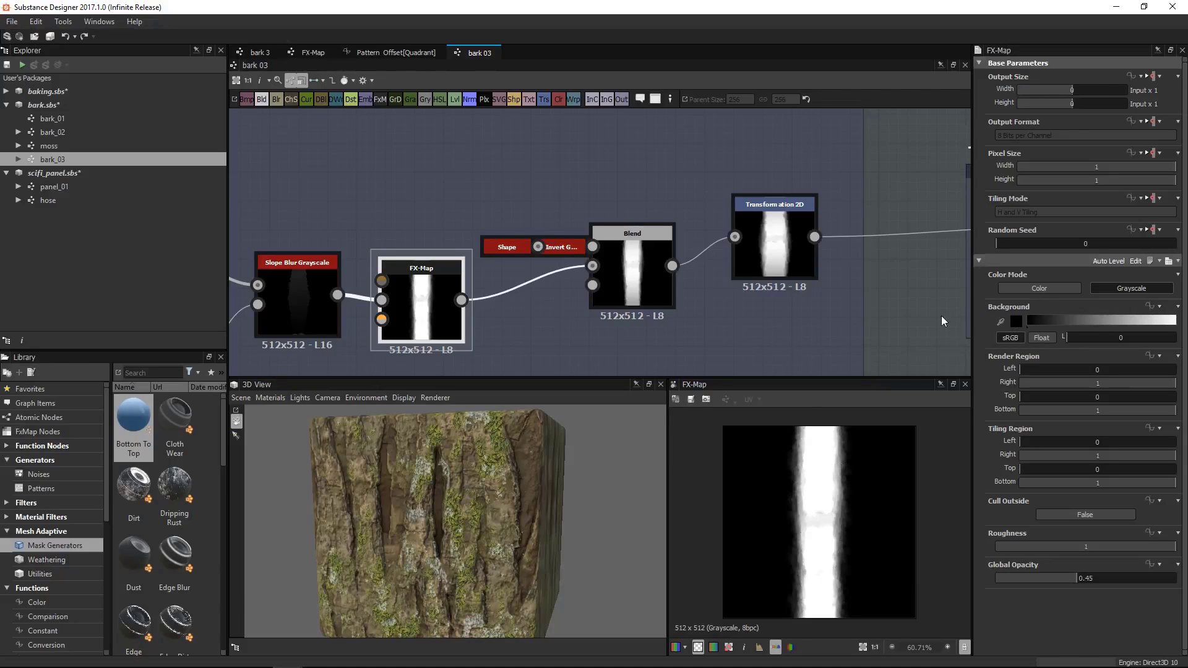
# Open the FX-Map's Quadrant Pattern Offset function and inspect which variable its Get Float node reads
pyautogui.click(1134, 261)
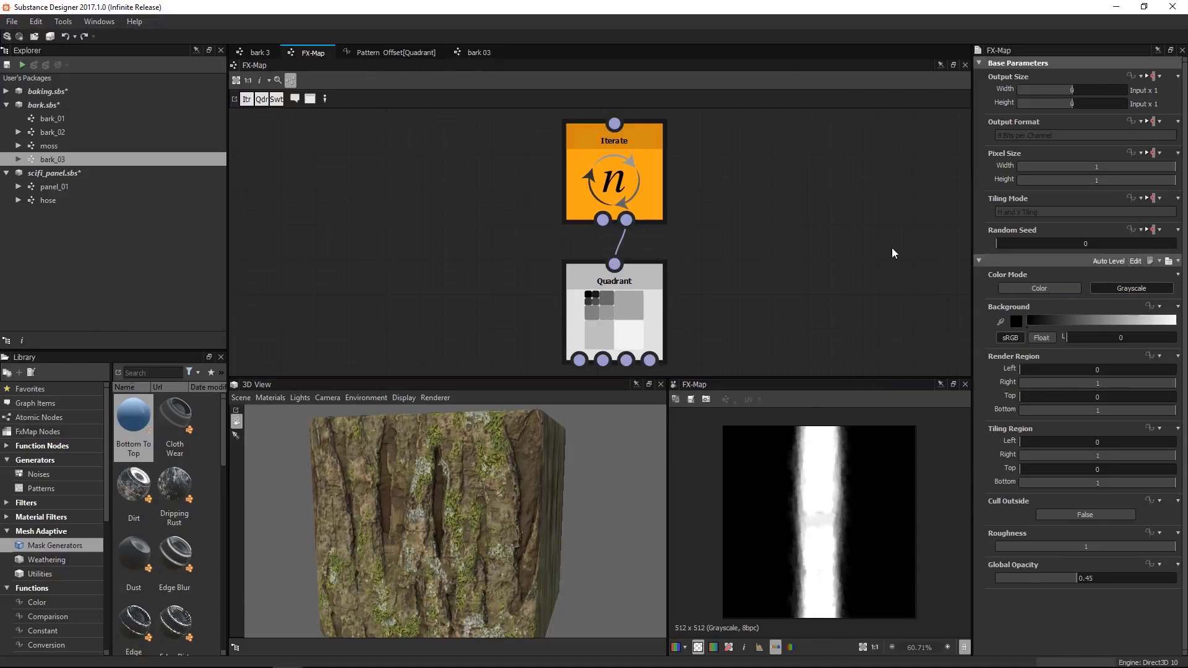
pyautogui.click(636, 281)
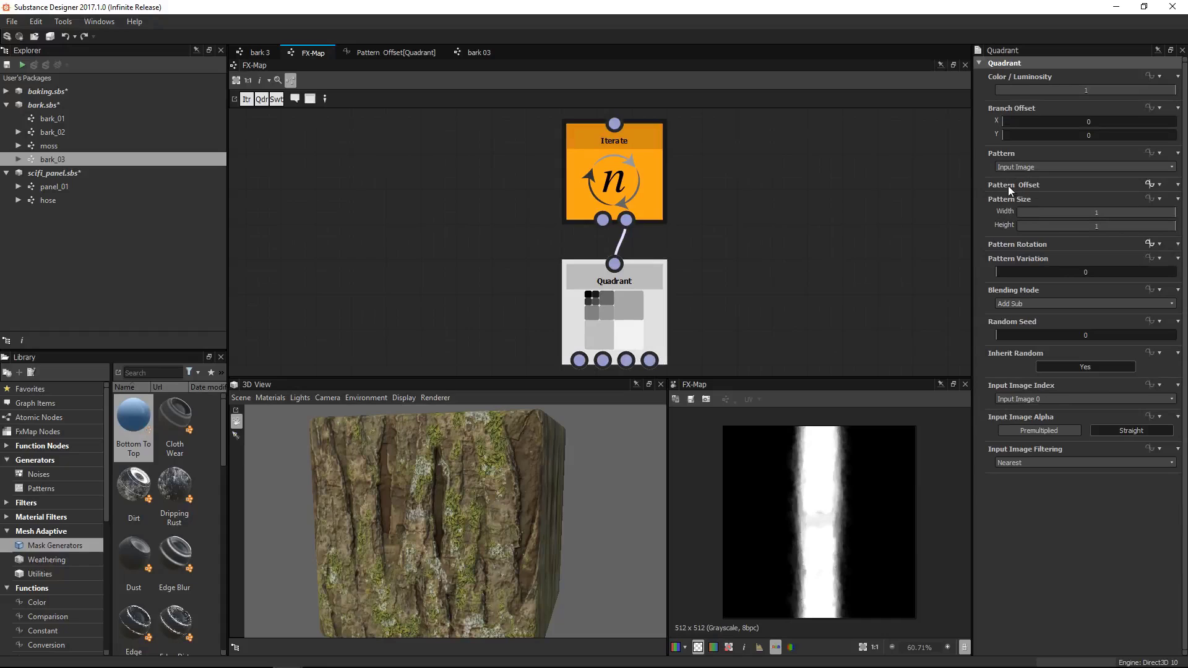
pyautogui.click(1145, 183)
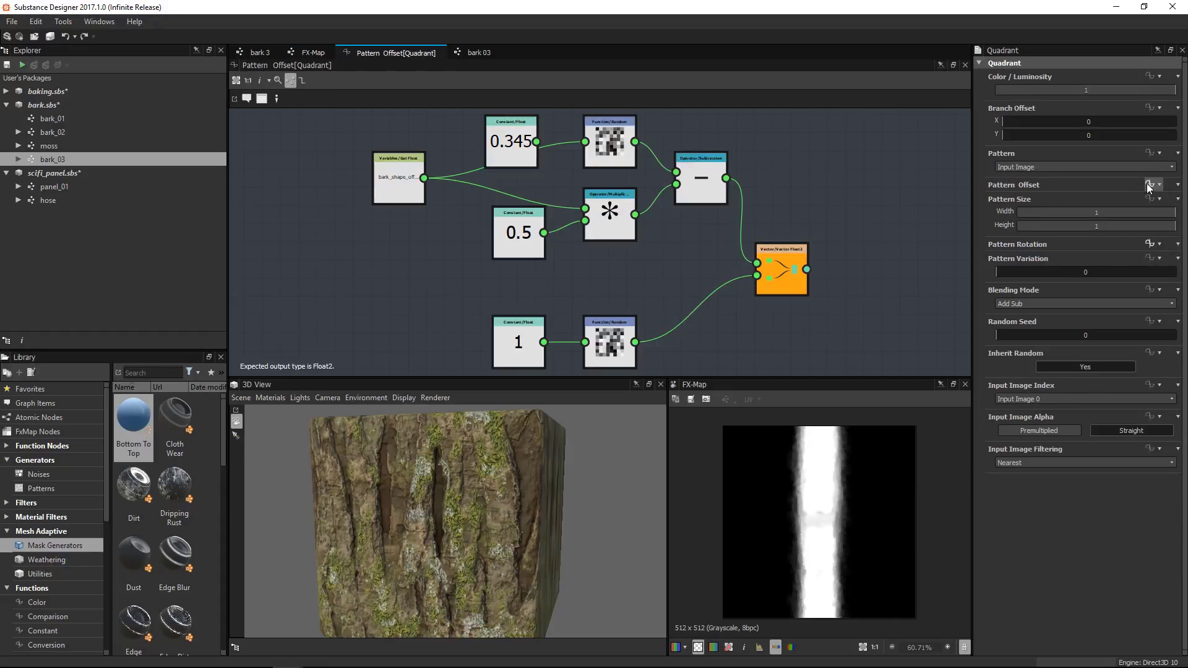
pyautogui.scroll(3, 442, 204)
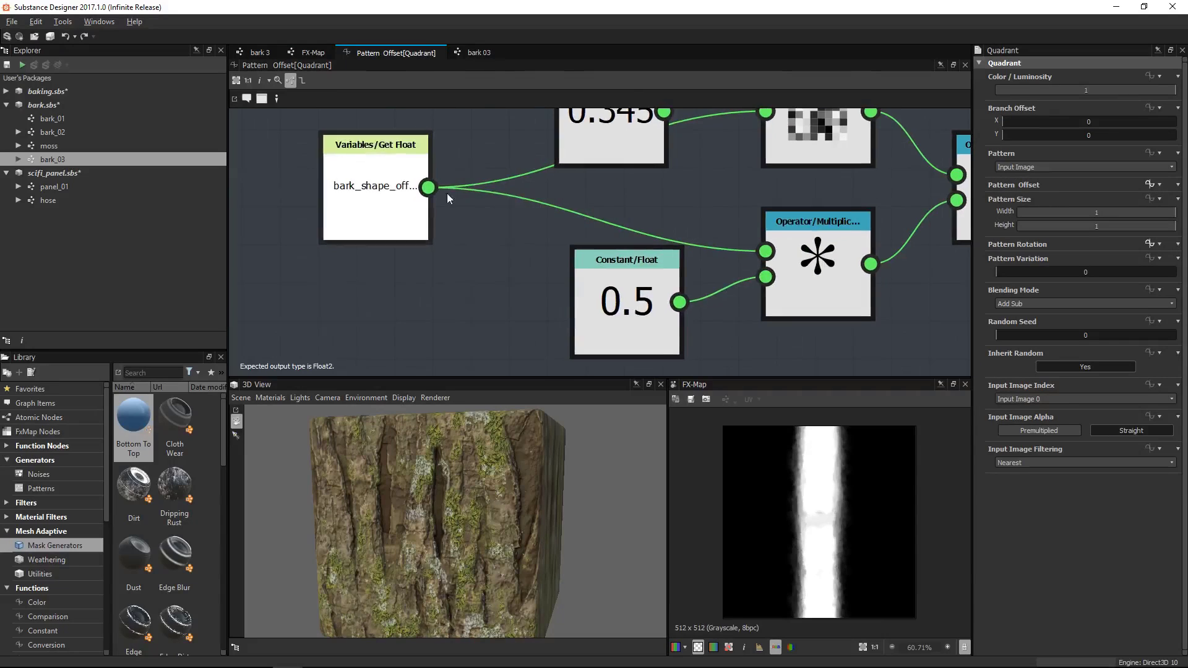
pyautogui.click(373, 226)
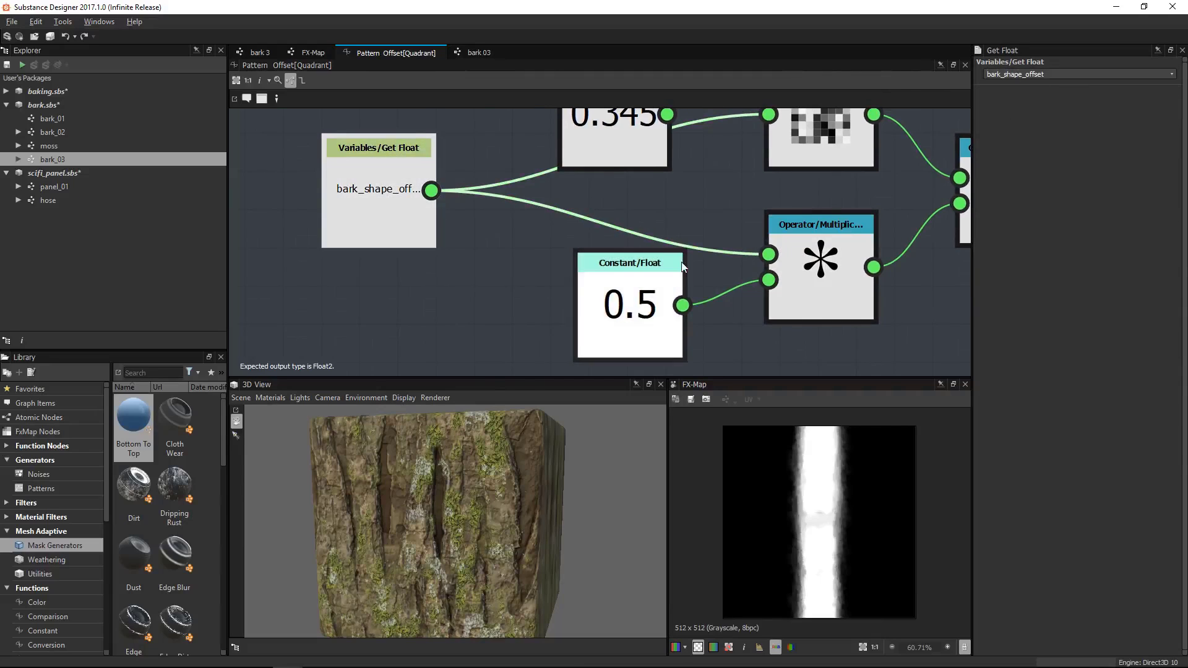
pyautogui.scroll(-1, 684, 235)
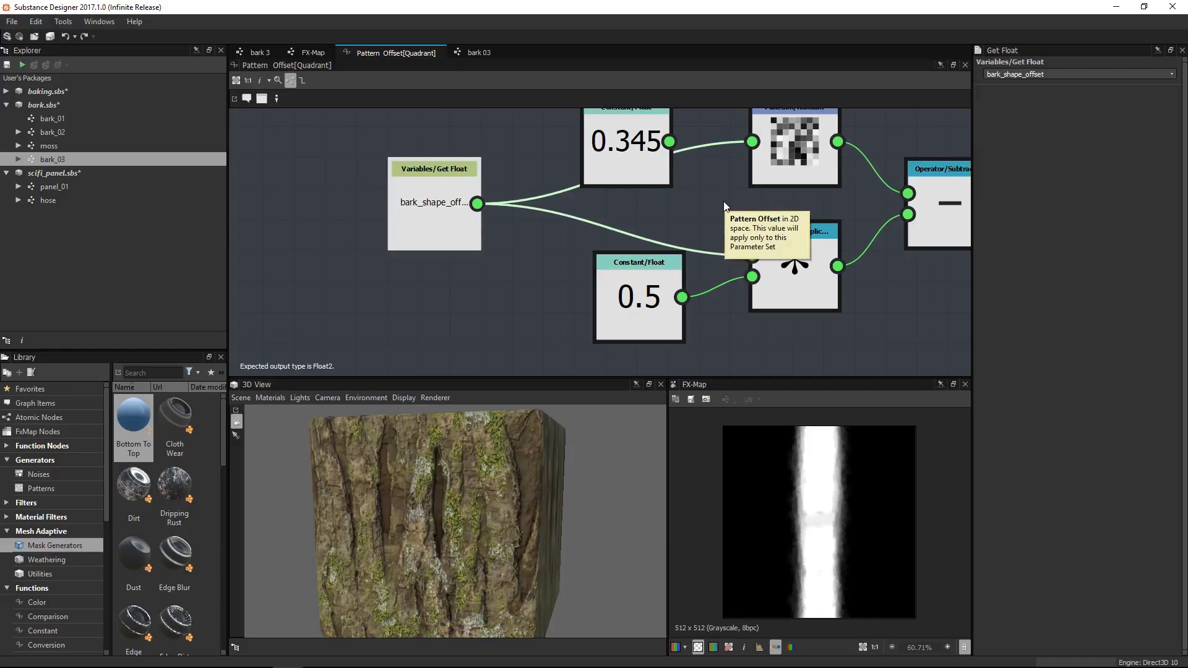
pyautogui.scroll(-1, 544, 185)
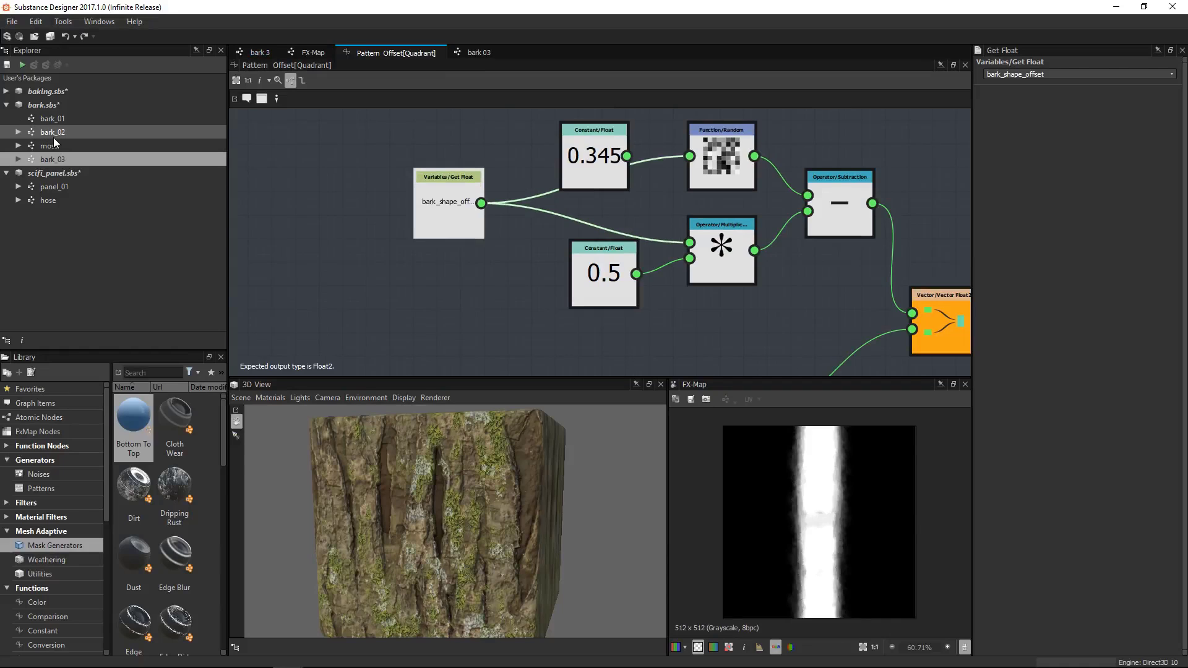
# Return to the bark_02 graph and copy its input parameters
pyautogui.click(32, 132)
pyautogui.doubleClick(32, 131)
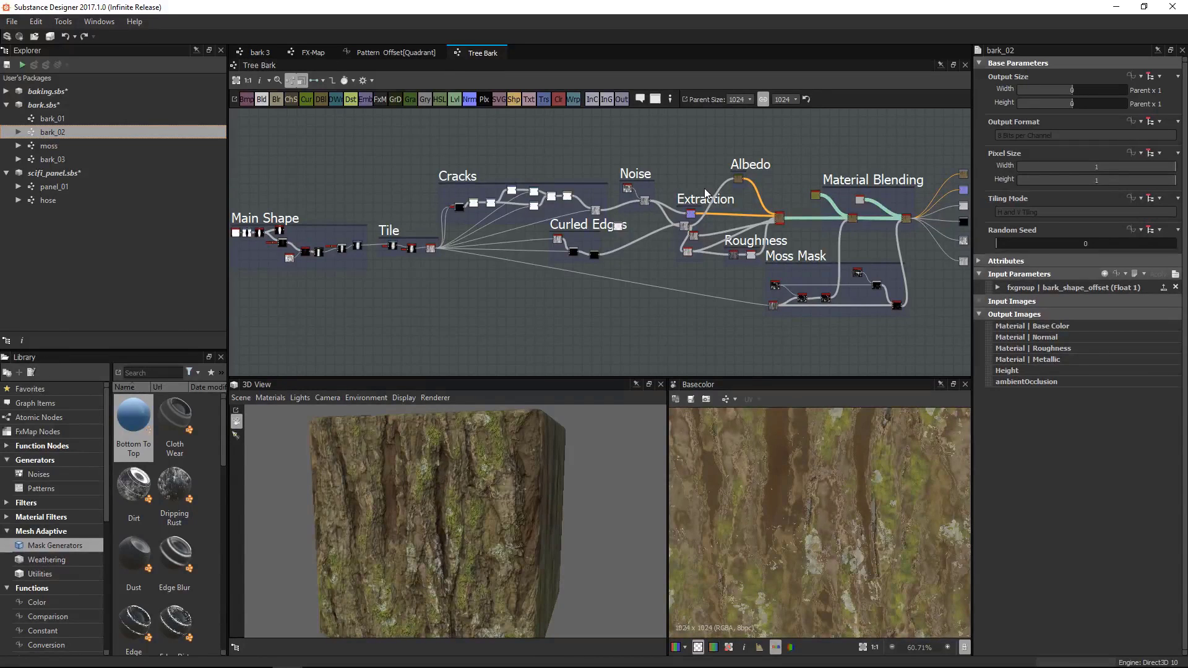
pyautogui.scroll(4, 927, 238)
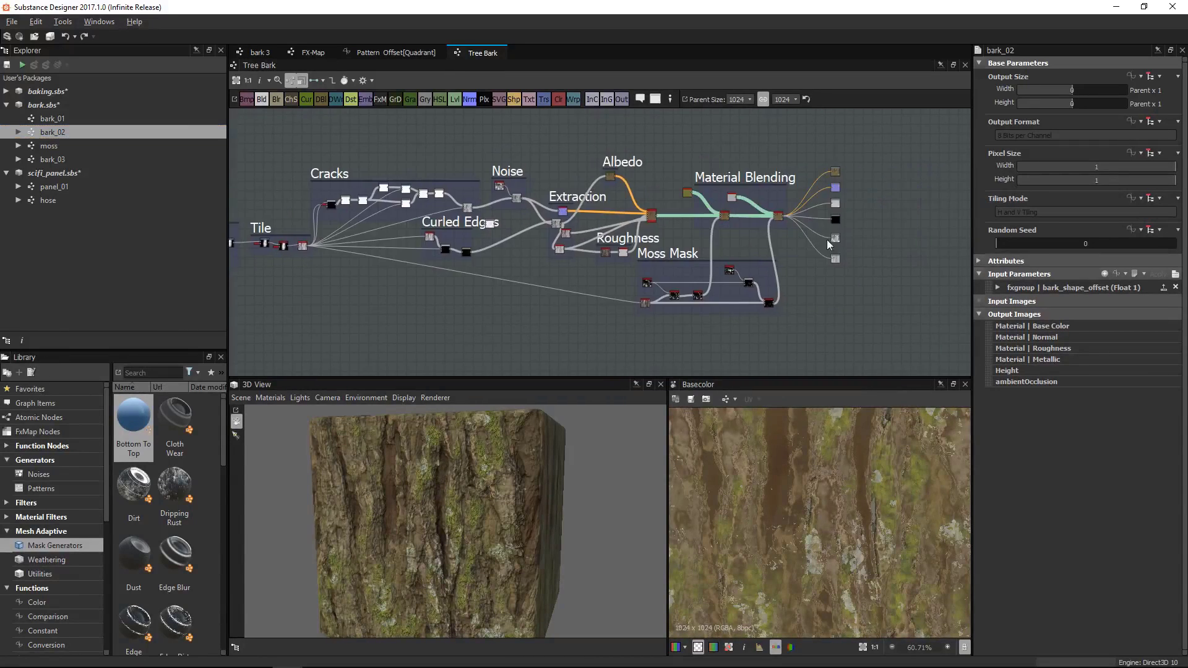
pyautogui.scroll(3, 866, 260)
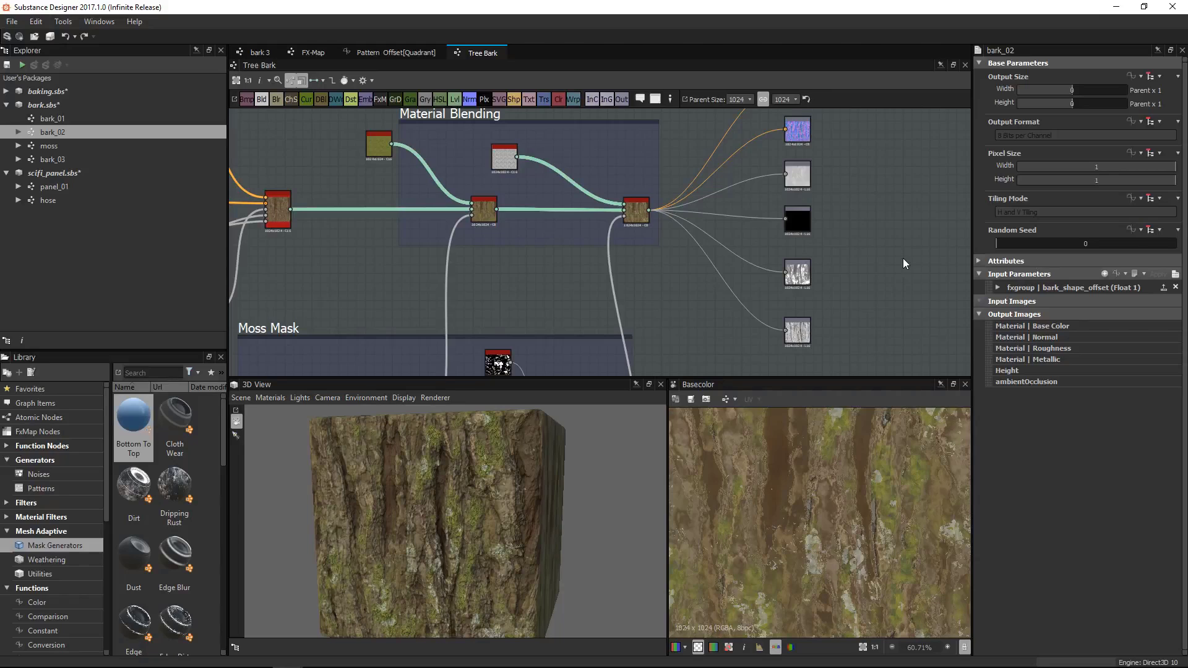
pyautogui.scroll(2, 929, 204)
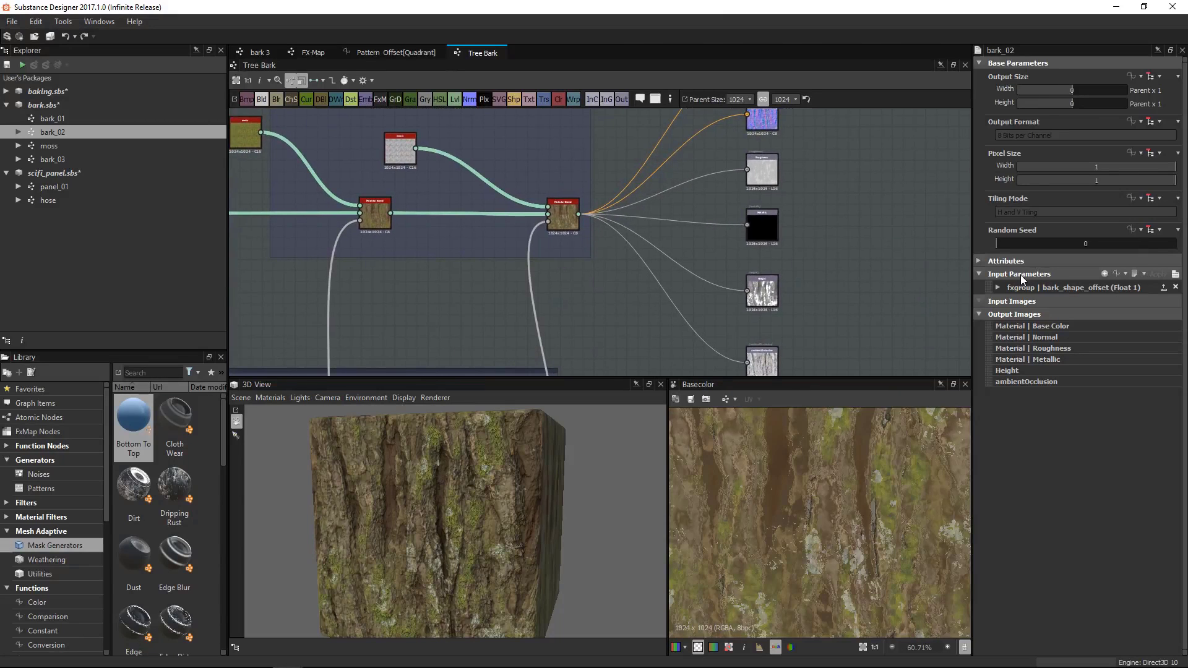
pyautogui.click(1123, 273)
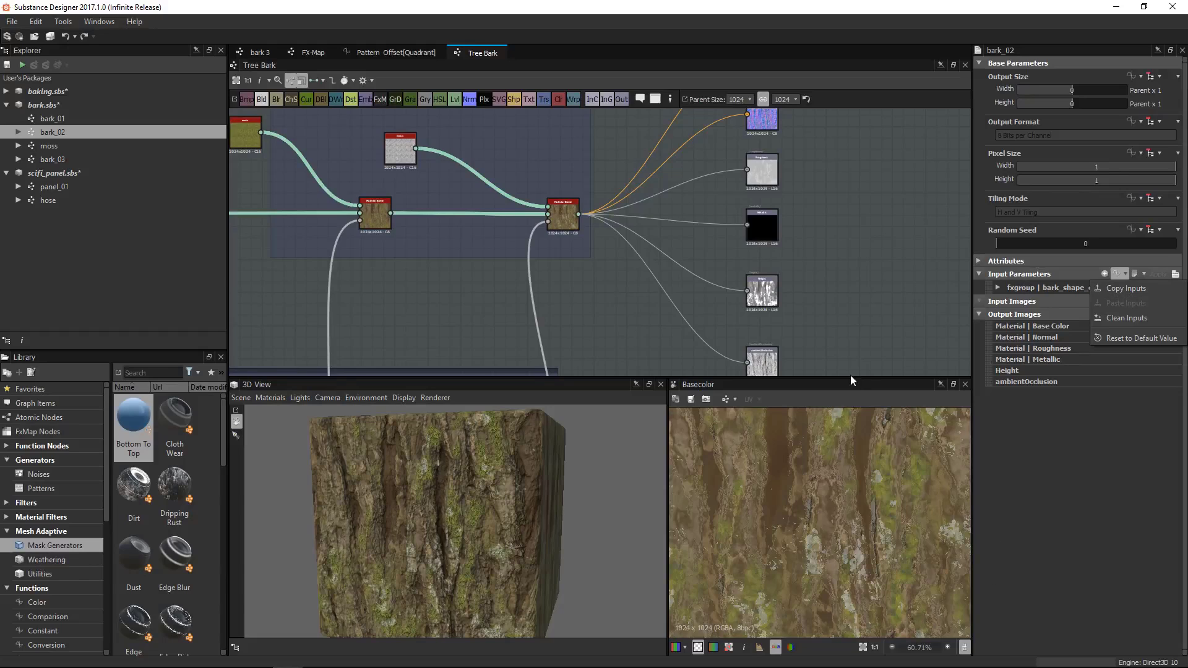
pyautogui.click(853, 343)
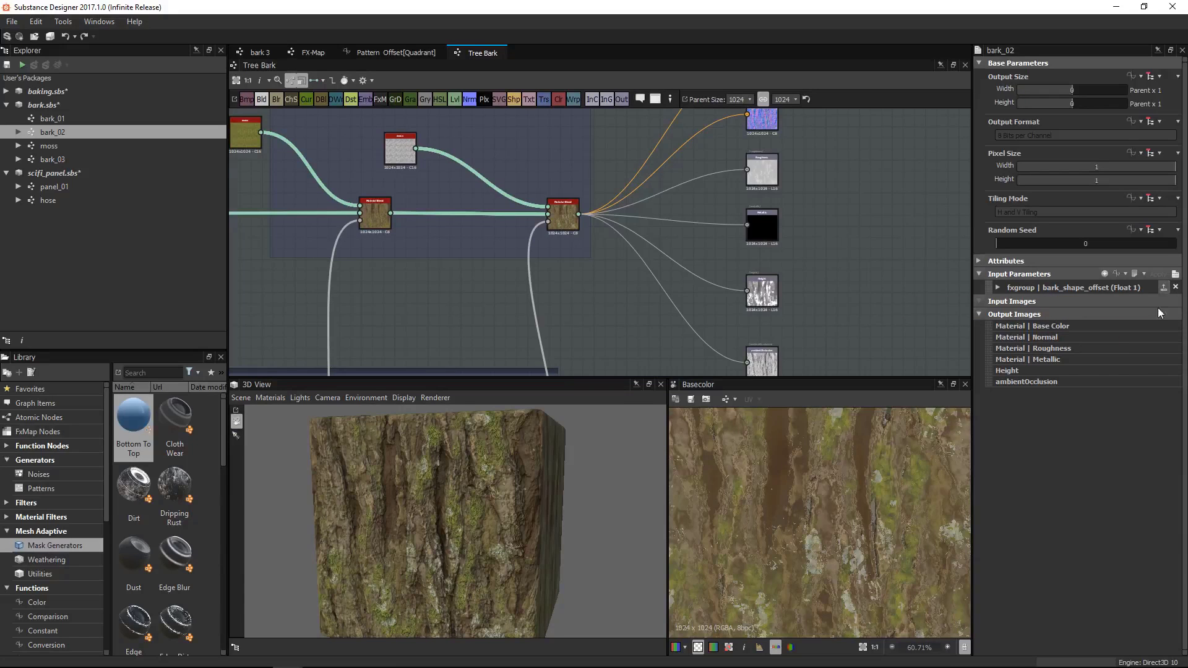
# Paste the copied input parameters into the bark_03 graph and turn the bark cube to check the result
pyautogui.click(38, 158)
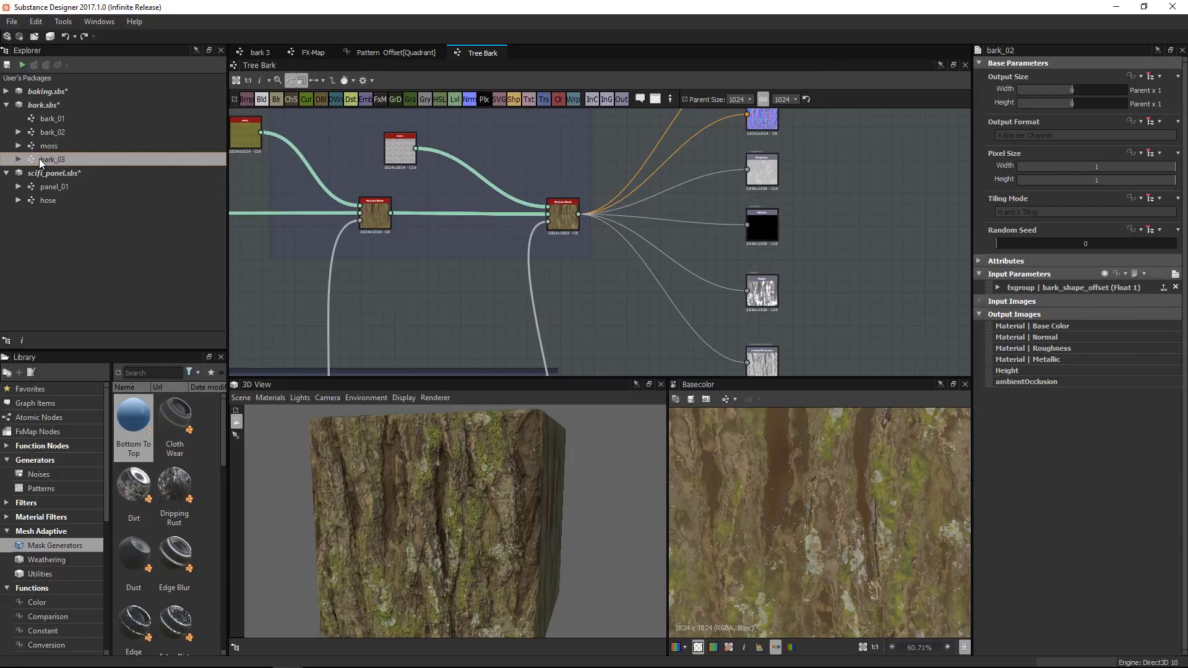
pyautogui.doubleClick(39, 159)
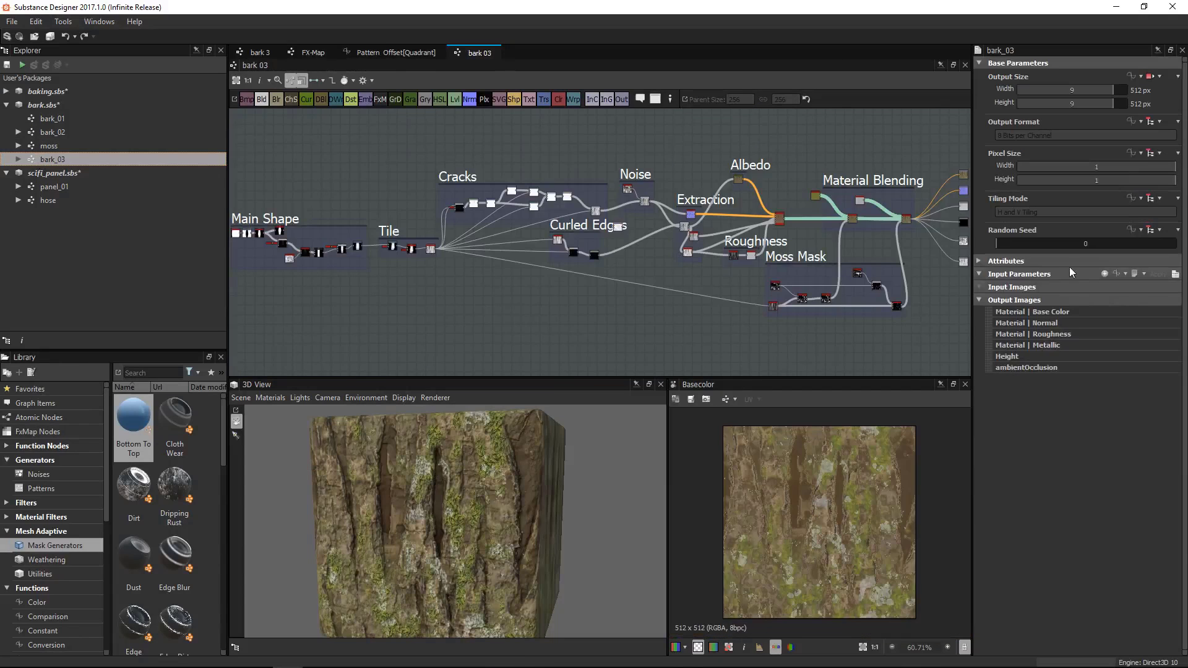
pyautogui.click(1122, 273)
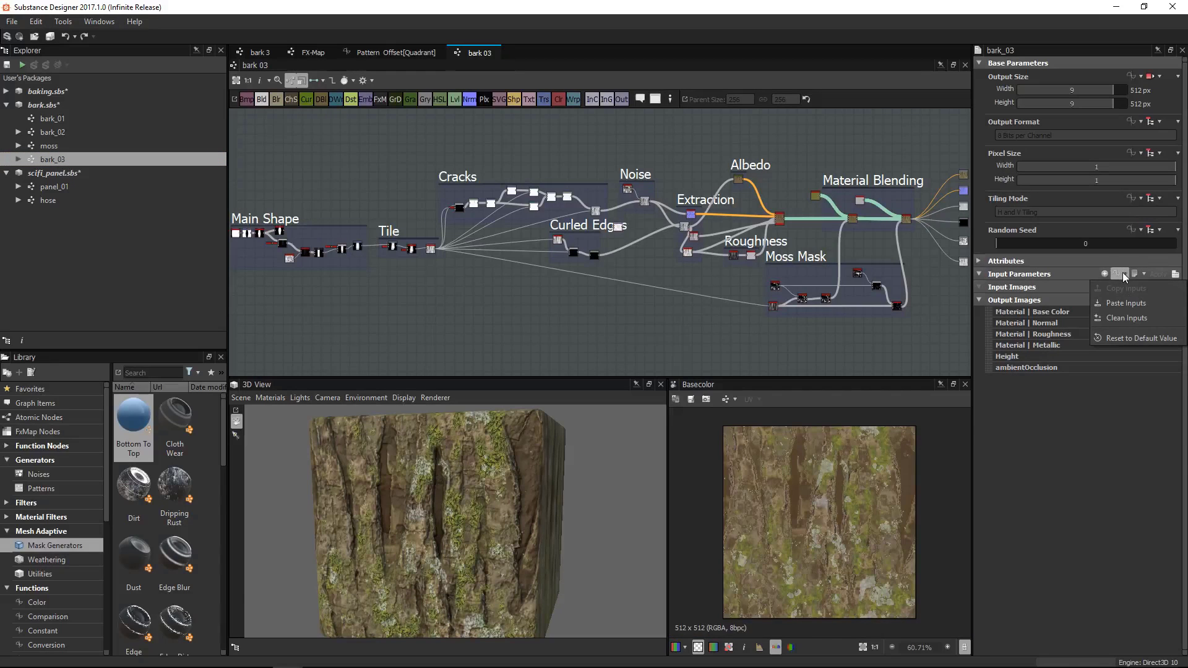
pyautogui.click(1117, 305)
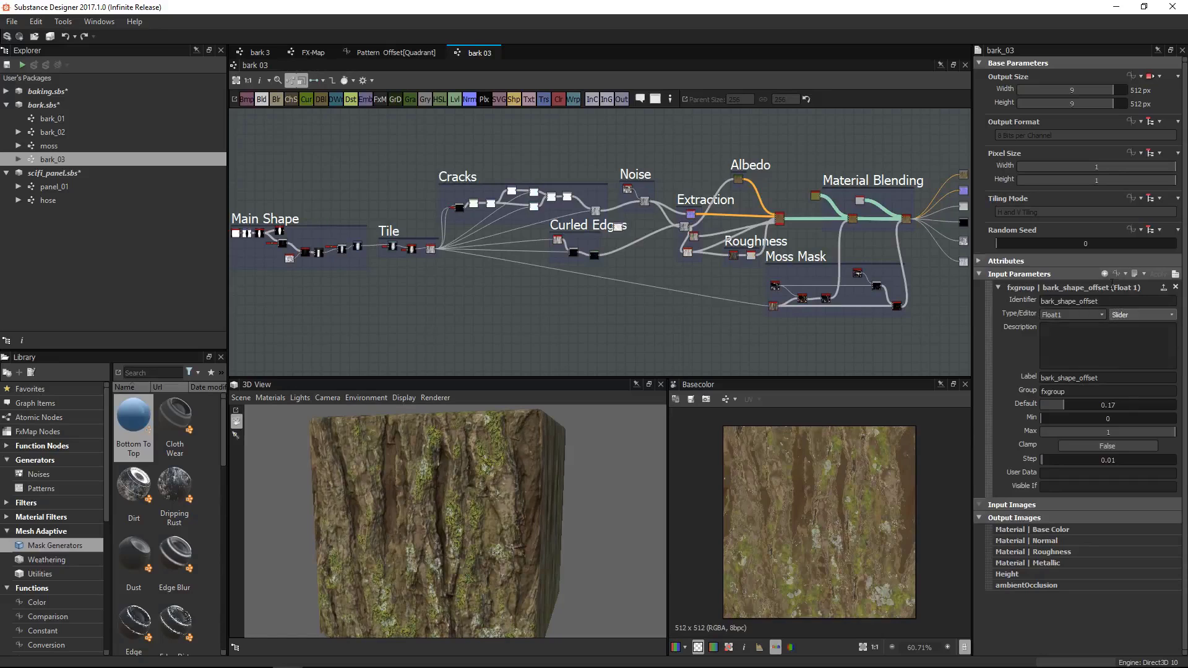
pyautogui.moveTo(472, 501); pyautogui.dragTo(466, 507)
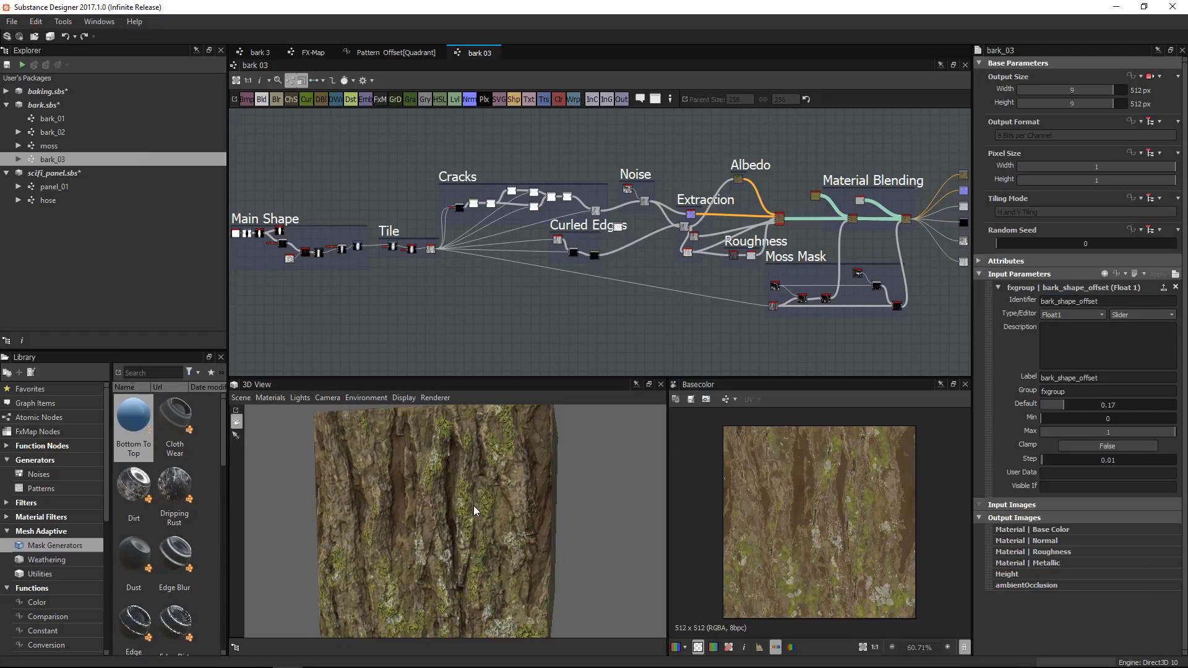
# Preview bark_03's Main Shape FX-Map in the 2D view and return to the graph's own properties
pyautogui.scroll(2, 846, 256)
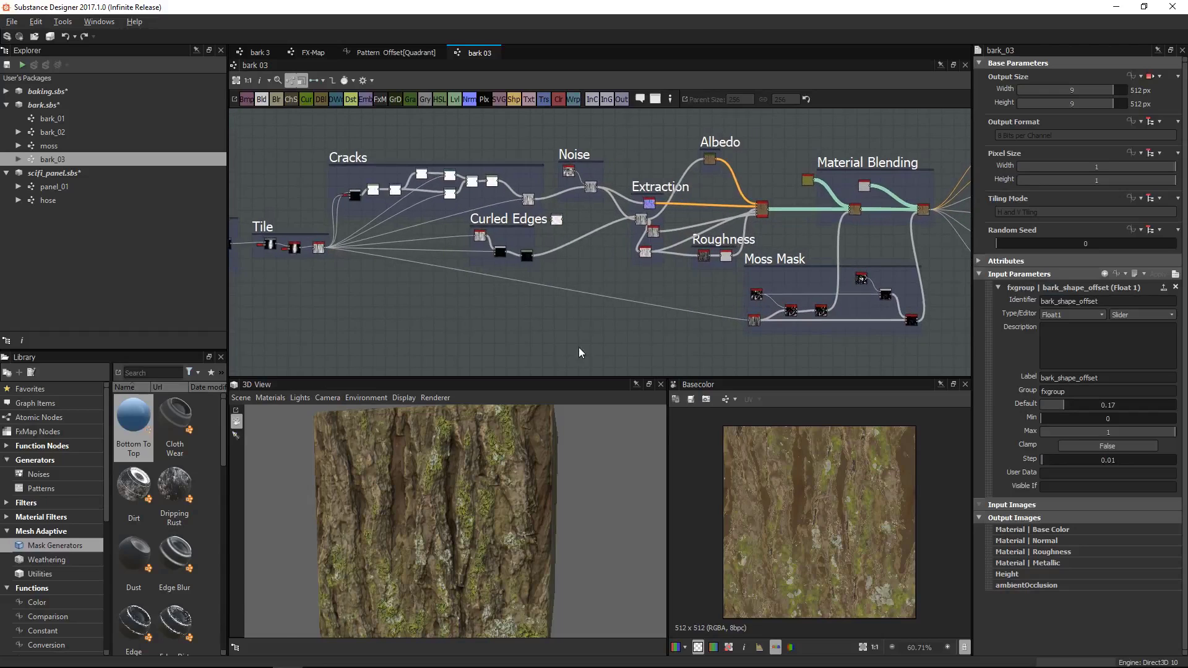
pyautogui.scroll(3, 560, 297)
pyautogui.moveTo(503, 258); pyautogui.dragTo(782, 260, button='middle')
pyautogui.scroll(2, 475, 271)
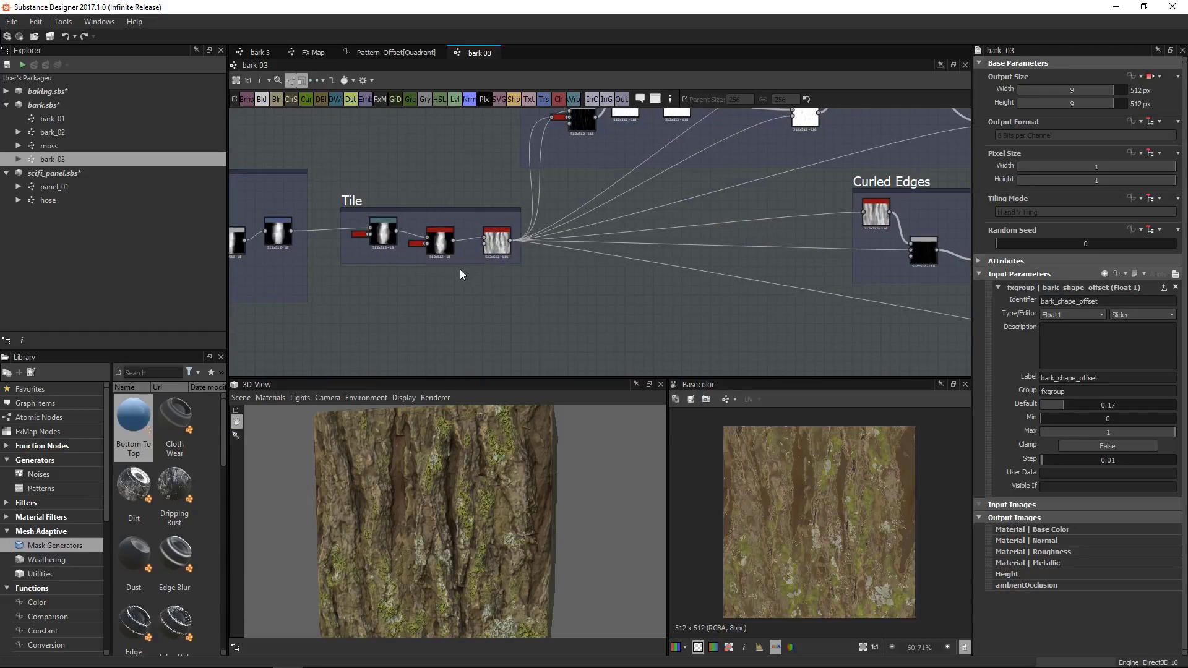
pyautogui.moveTo(547, 206); pyautogui.dragTo(725, 208, button='middle')
pyautogui.scroll(1, 436, 272)
pyautogui.scroll(1, 436, 273)
pyautogui.doubleClick(306, 250)
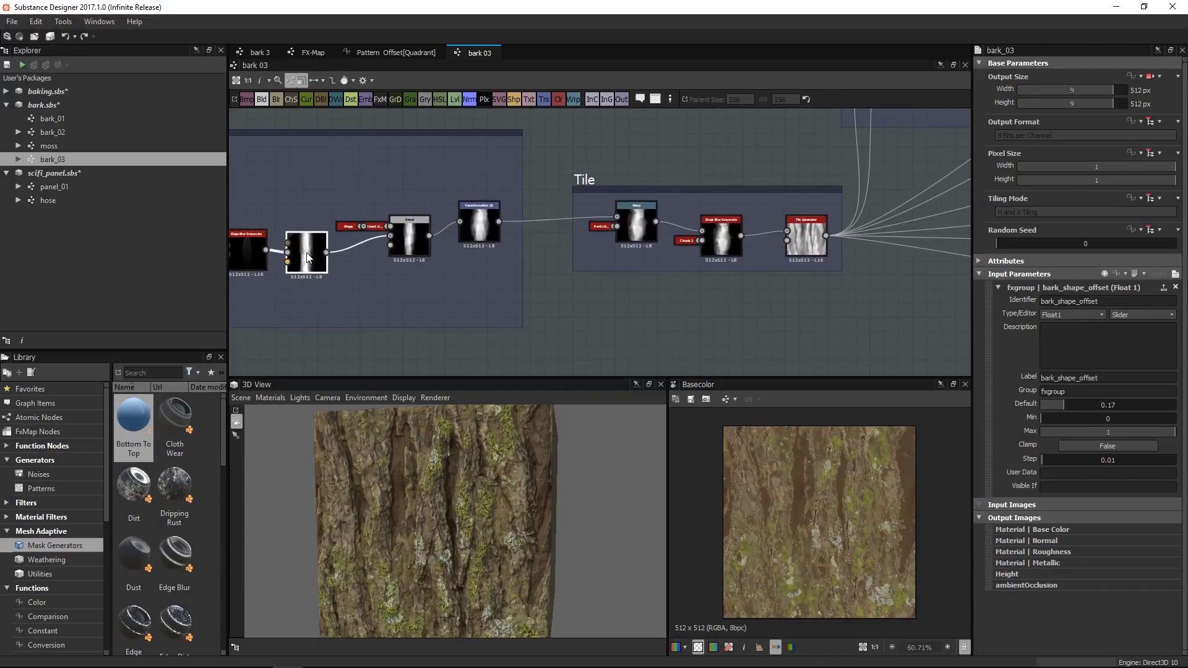
pyautogui.moveTo(796, 350); pyautogui.dragTo(778, 333, button='middle')
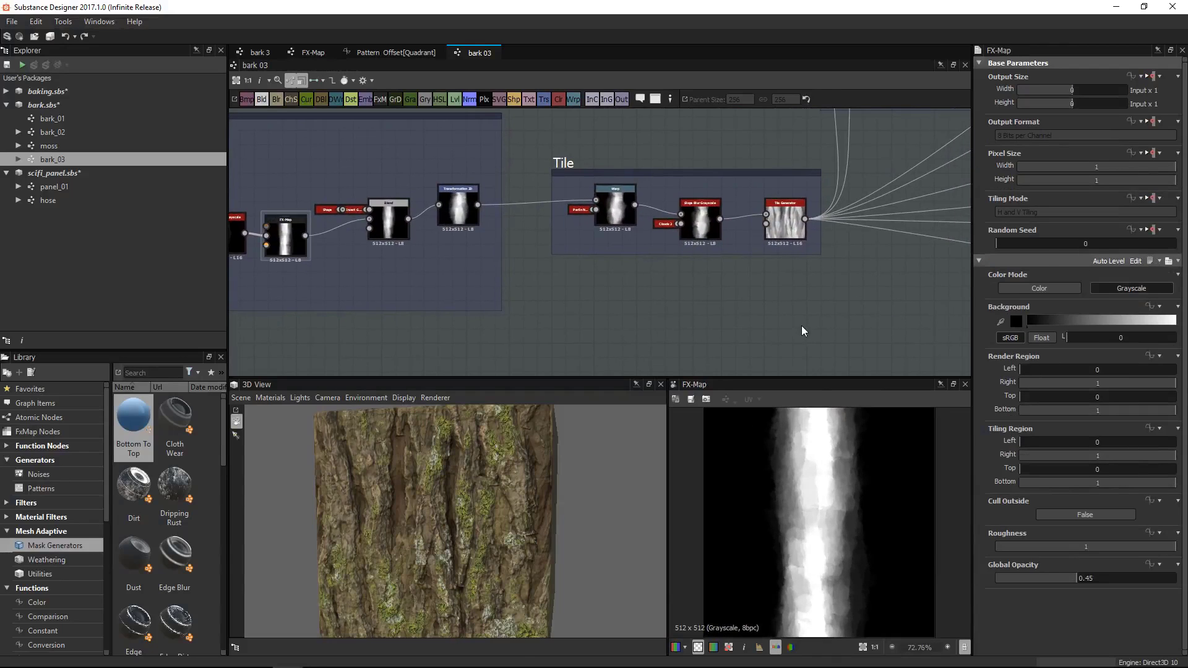
pyautogui.click(801, 326)
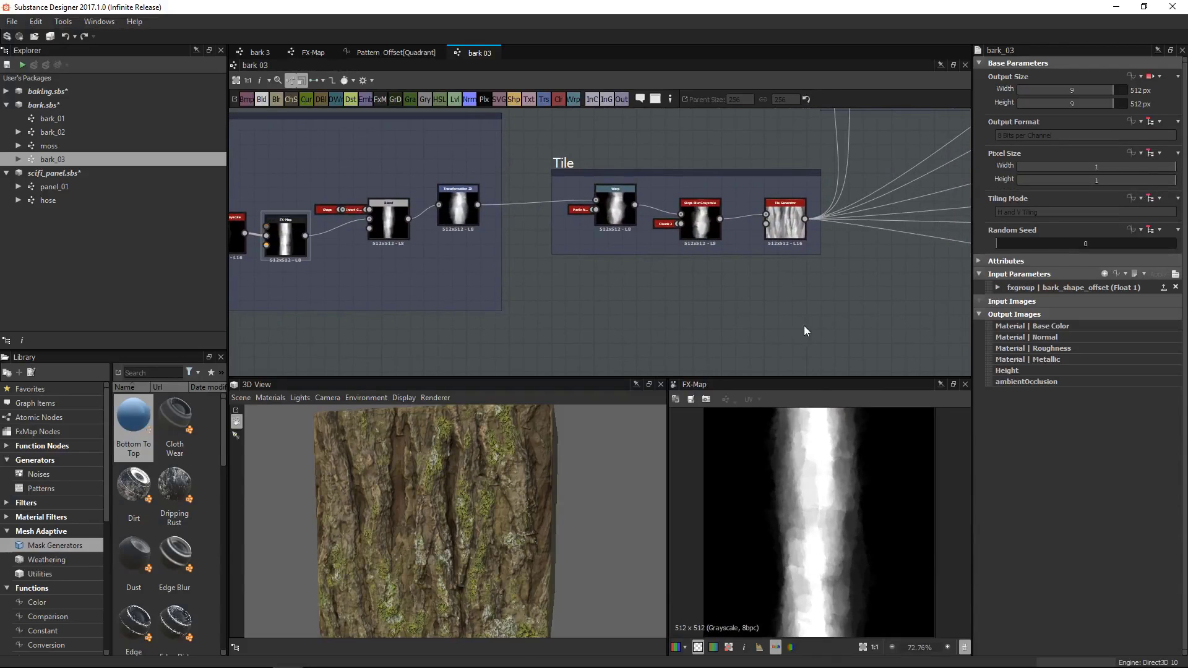
# Show bark_03's input parameters in preview mode and set bark_shape_offset to 0.19
pyautogui.click(1175, 274)
pyautogui.click(991, 305)
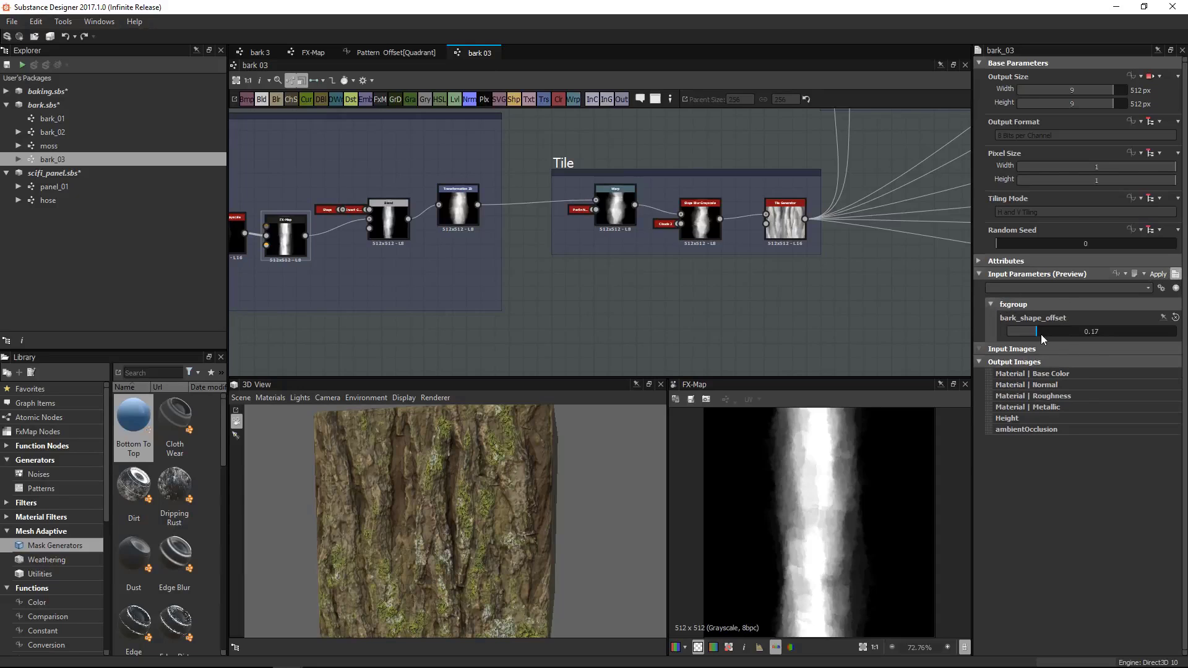
pyautogui.moveTo(1041, 334)
pyautogui.mouseDown()
pyautogui.moveTo(1062, 332)
pyautogui.moveTo(1029, 331)
pyautogui.moveTo(1039, 334)
pyautogui.mouseUp()
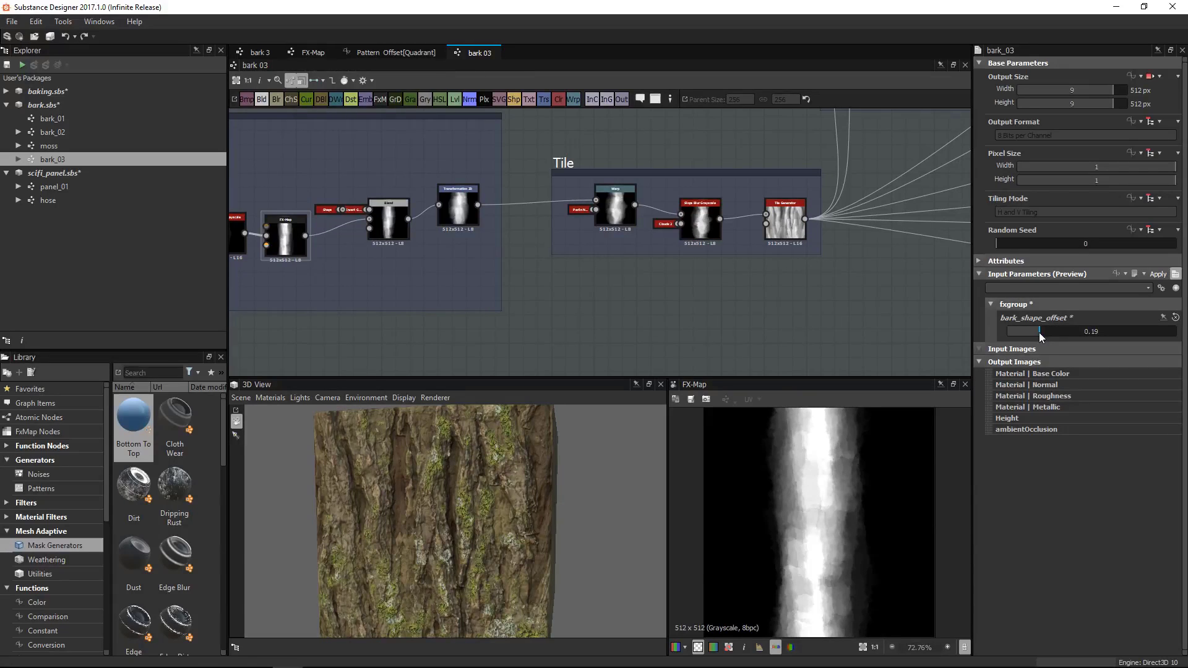
pyautogui.scroll(-2, 688, 251)
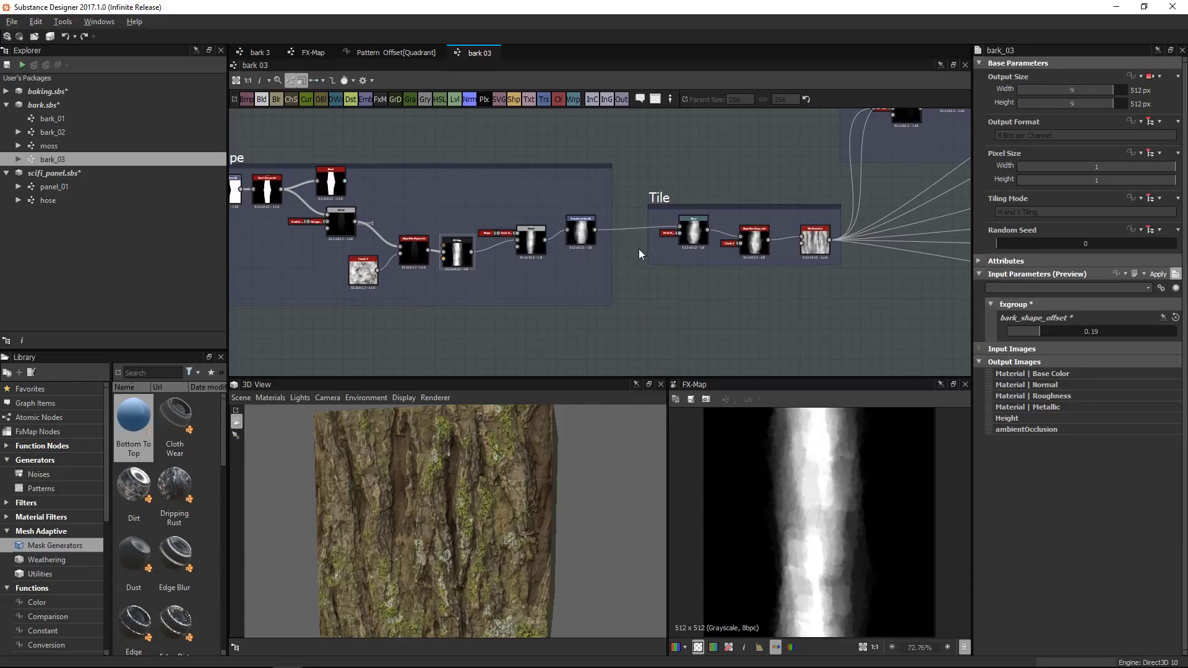
pyautogui.scroll(-1, 438, 190)
pyautogui.moveTo(475, 200); pyautogui.dragTo(496, 216, button='middle')
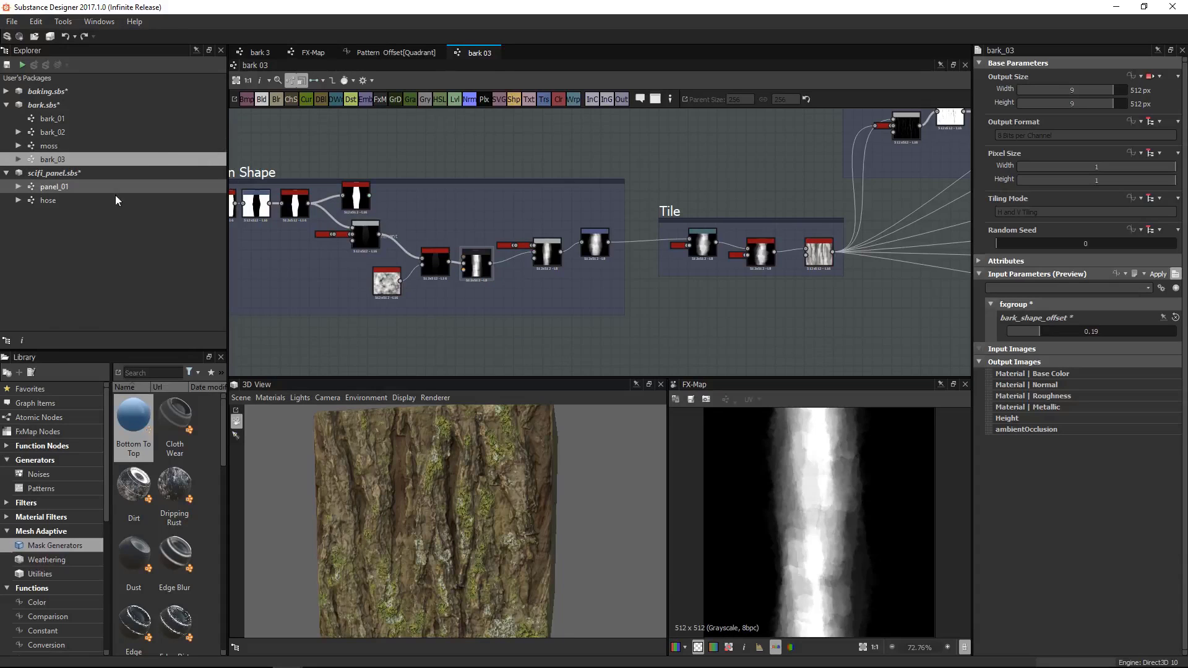
# Open the panel_01 graph from the scifi_panel package and look over its node network and input parameters
pyautogui.click(34, 186)
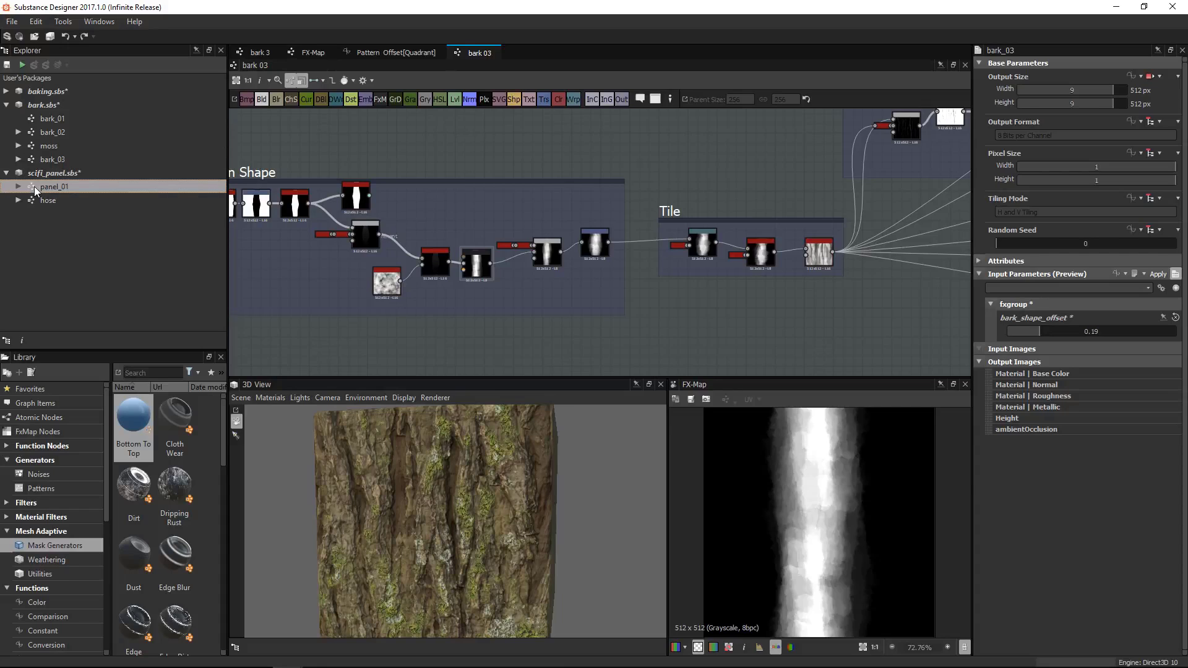
pyautogui.doubleClick(31, 186)
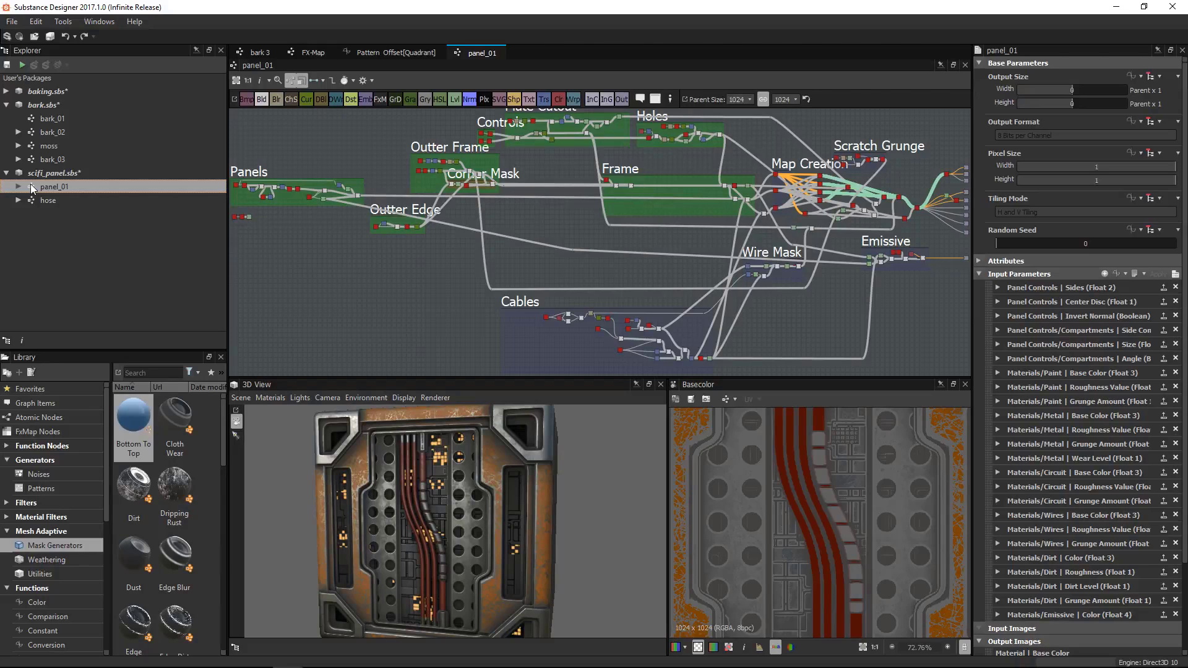
pyautogui.moveTo(622, 188); pyautogui.dragTo(425, 167, button='middle')
pyautogui.scroll(2, 471, 142)
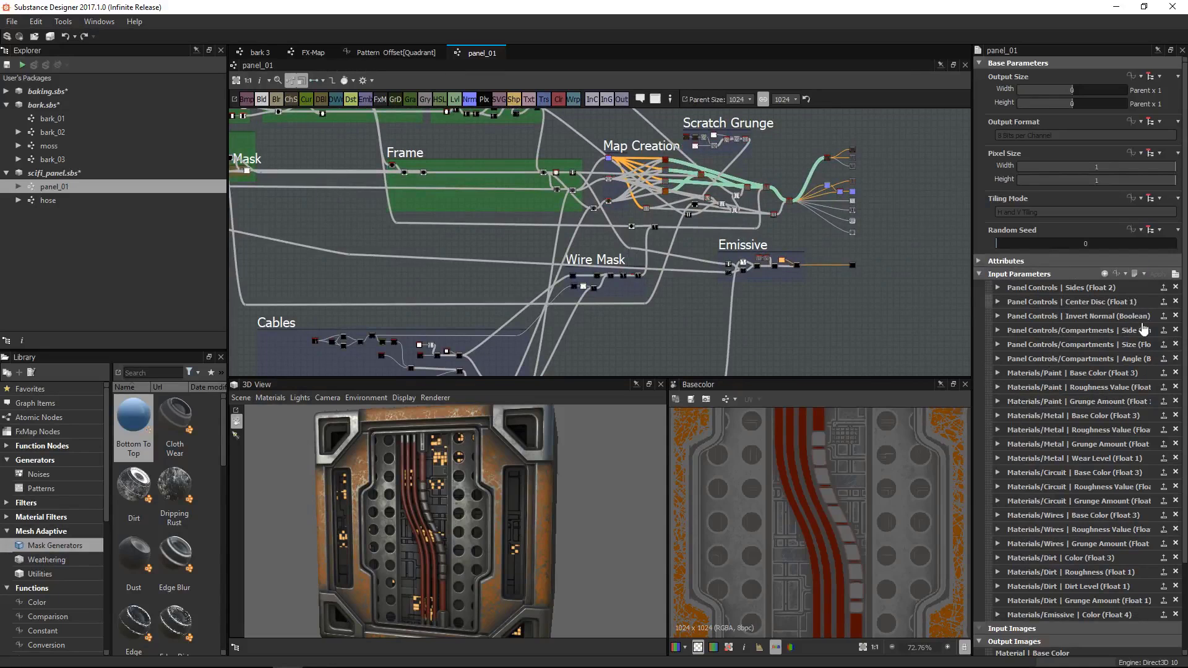
pyautogui.click(1119, 274)
pyautogui.click(1126, 288)
pyautogui.keyDown('alt'); pyautogui.moveTo(618, 183); pyautogui.dragTo(629, 204, button='middle'); pyautogui.keyUp('alt')
pyautogui.keyDown('alt'); pyautogui.moveTo(629, 204); pyautogui.dragTo(680, 203, button='right'); pyautogui.keyUp('alt')
pyautogui.moveTo(680, 203); pyautogui.dragTo(683, 207, button='middle')
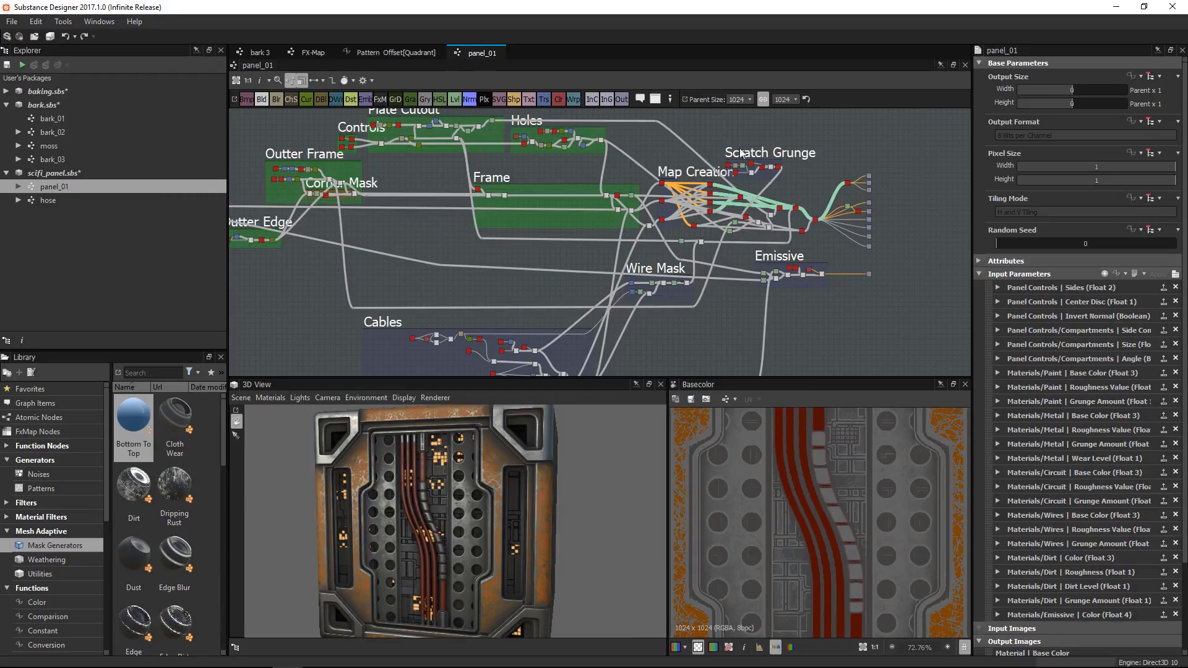
# Enlarge the 3D and 2D views by shrinking the graph area, and turn the panel cube to see its face
pyautogui.moveTo(555, 378); pyautogui.dragTo(562, 291)
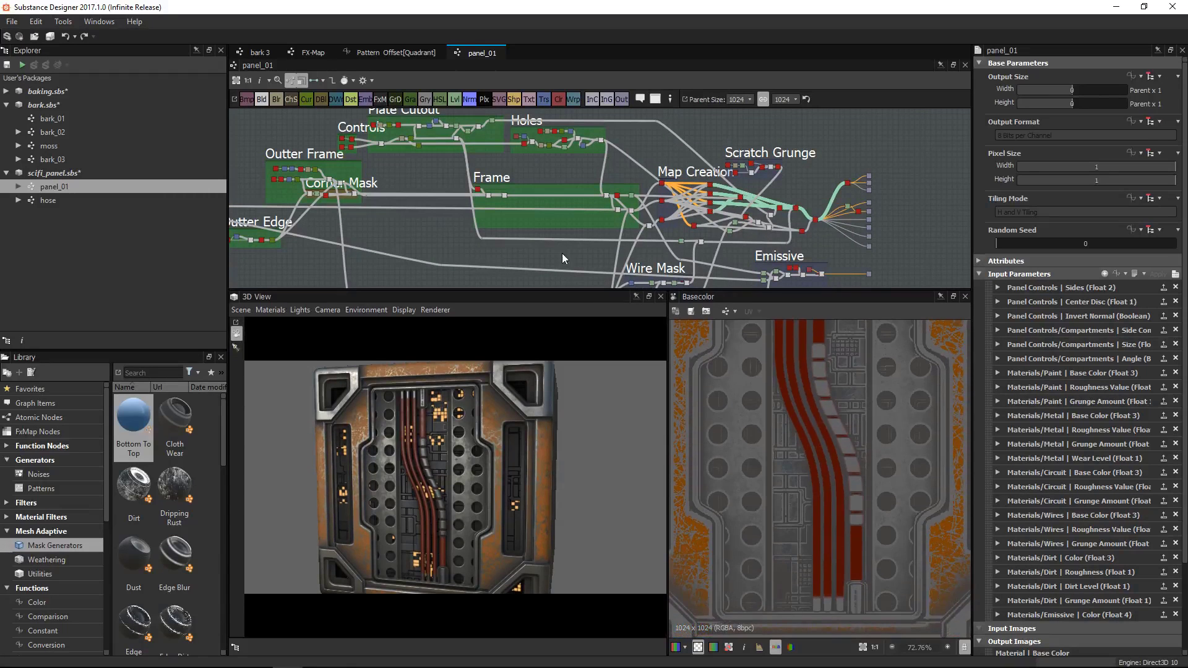
pyautogui.moveTo(518, 446); pyautogui.dragTo(532, 491)
pyautogui.scroll(-3, 719, 219)
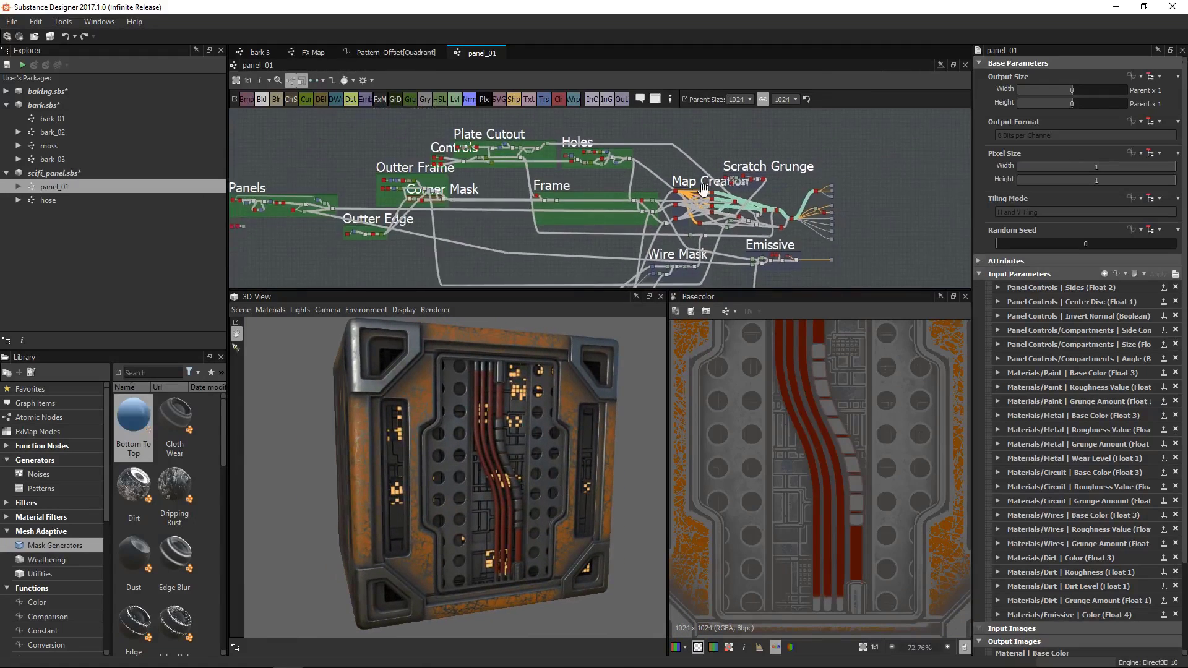
pyautogui.scroll(2, 679, 218)
pyautogui.moveTo(705, 239); pyautogui.dragTo(664, 219, button='middle')
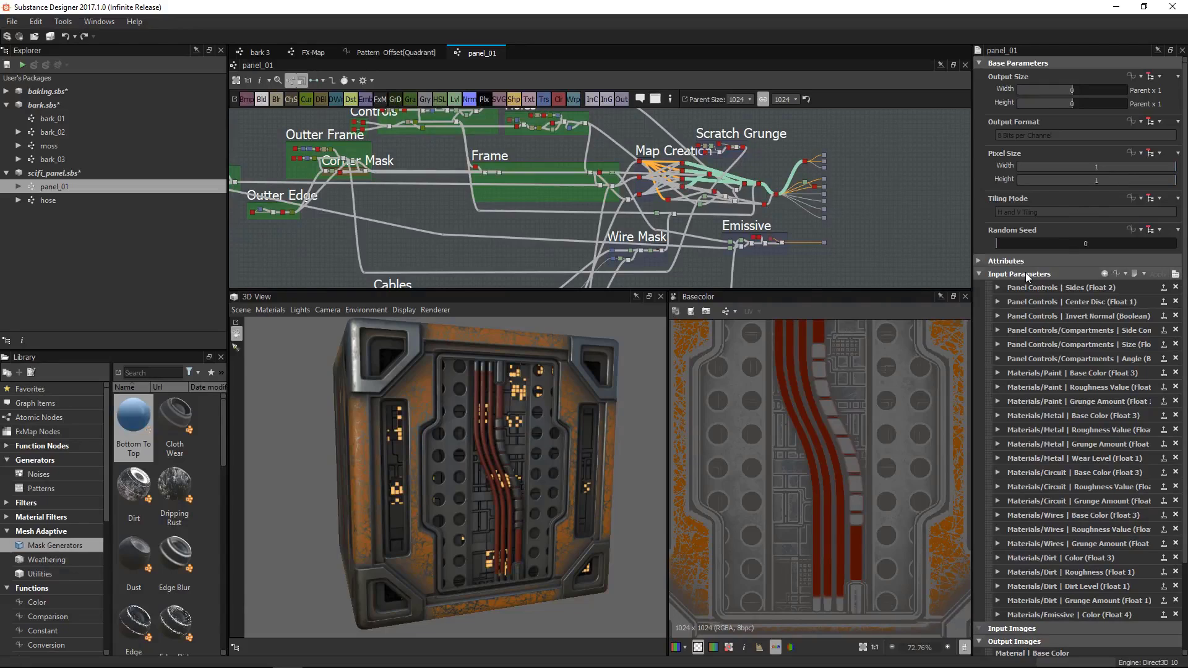
# Show panel_01's input parameters in preview mode and examine the Panel Controls, Compartments, Materials and Paint groups
pyautogui.click(1175, 275)
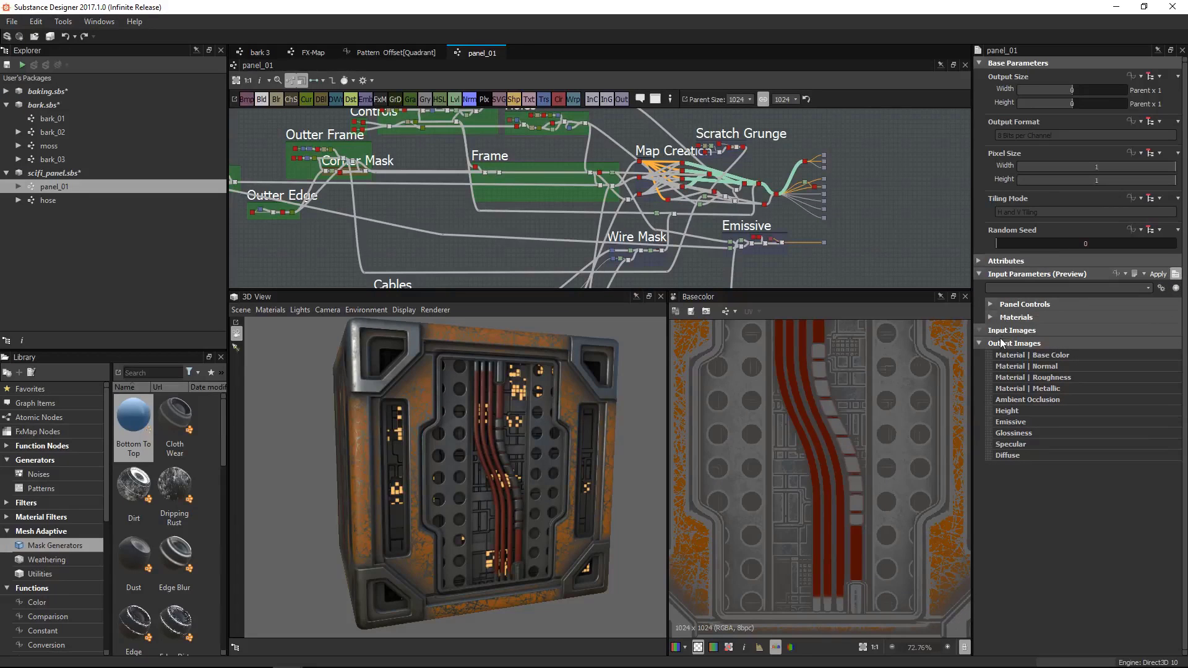
pyautogui.click(991, 317)
pyautogui.click(989, 305)
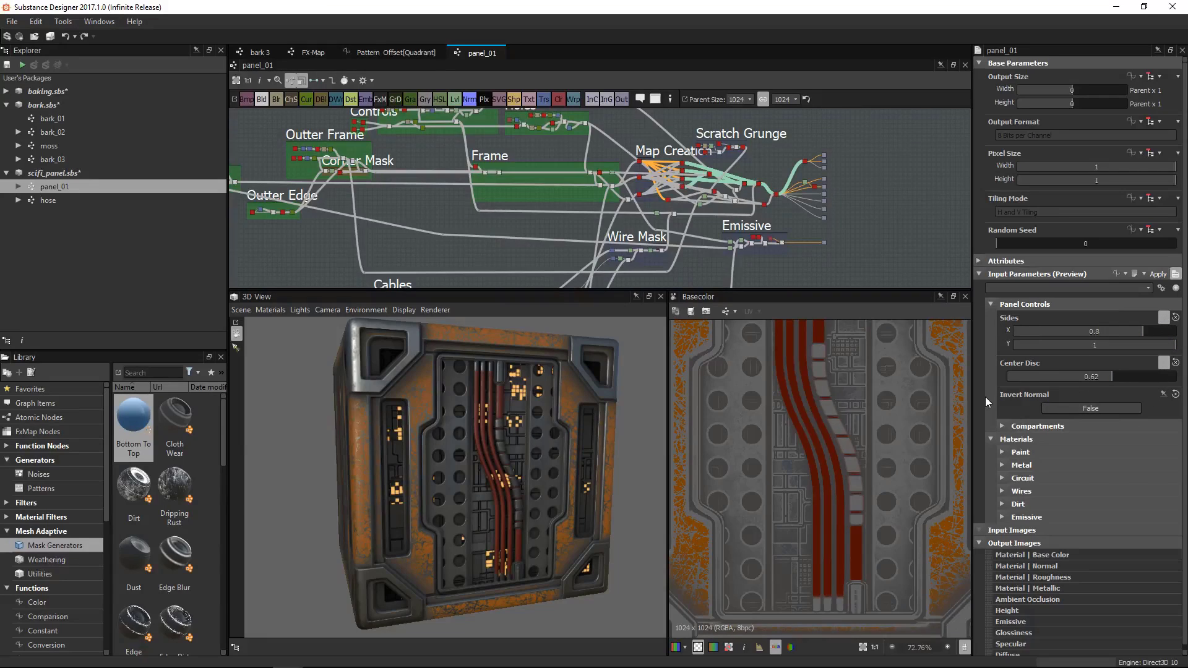
pyautogui.click(1001, 426)
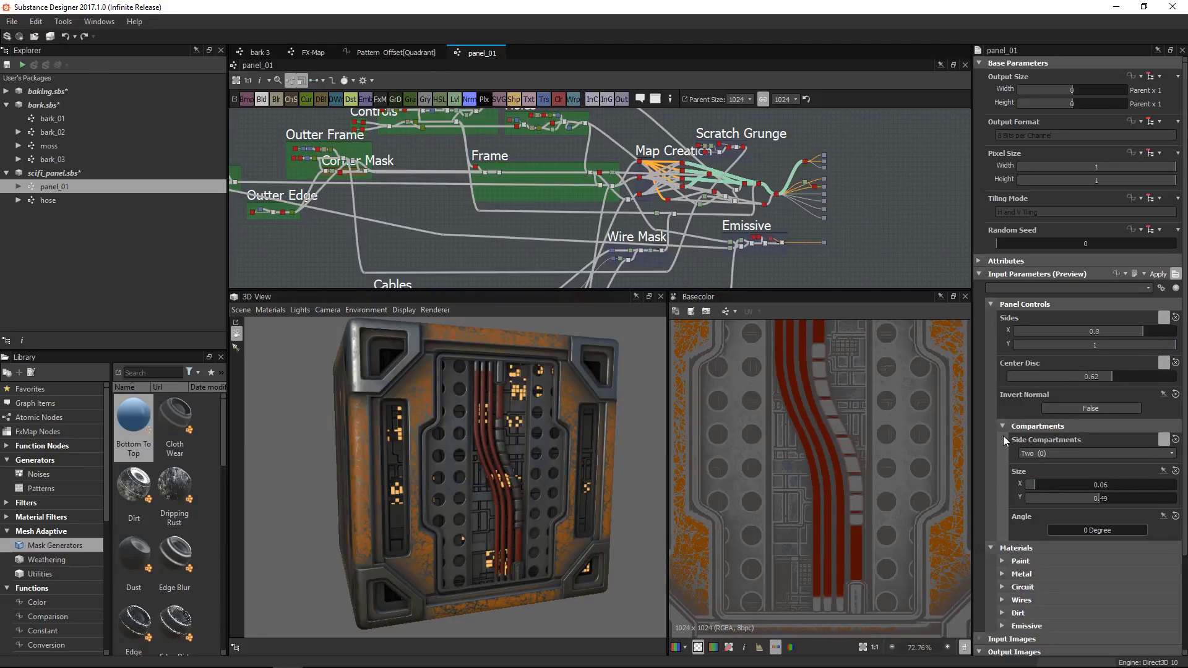
pyautogui.click(1002, 426)
pyautogui.click(1001, 453)
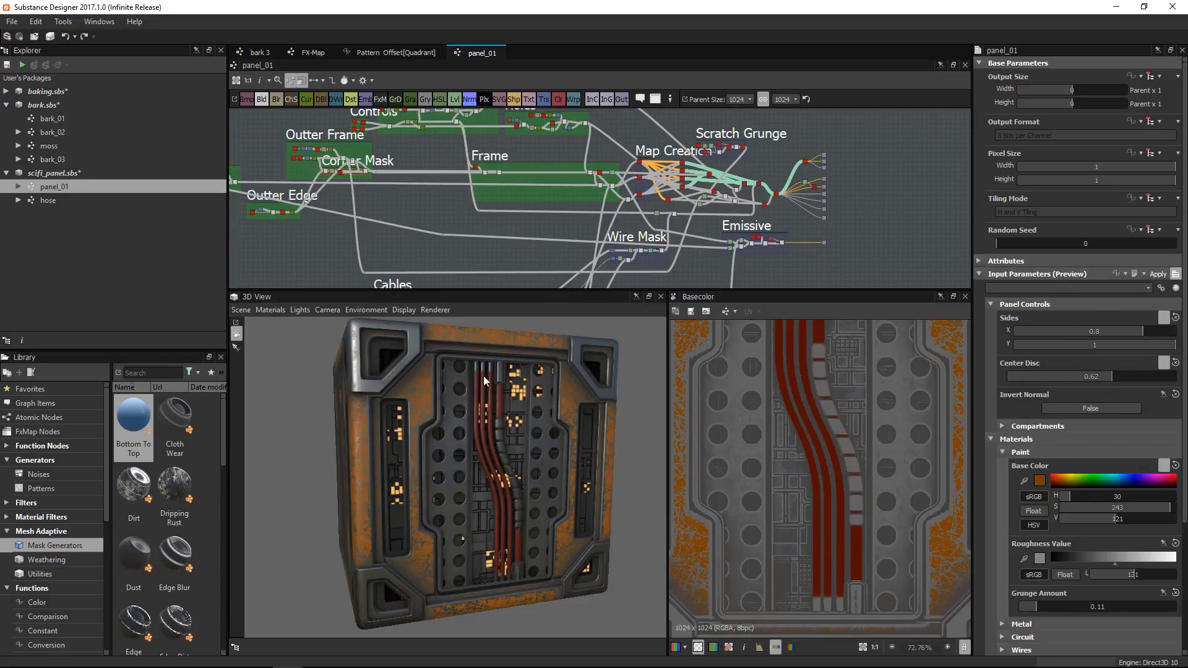
# Add a preset of the current parameter values, labelled Default, with the user tags "default state of material"
pyautogui.click(1175, 291)
pyautogui.click(1160, 289)
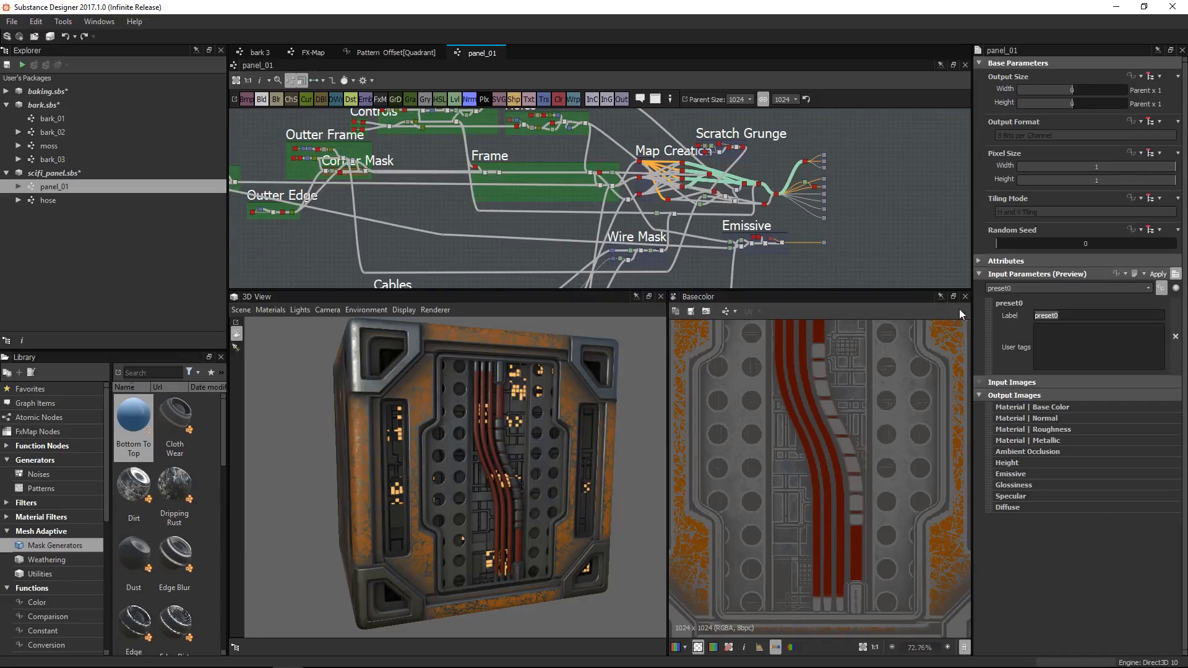
pyautogui.write('Default')
pyautogui.click(1071, 331)
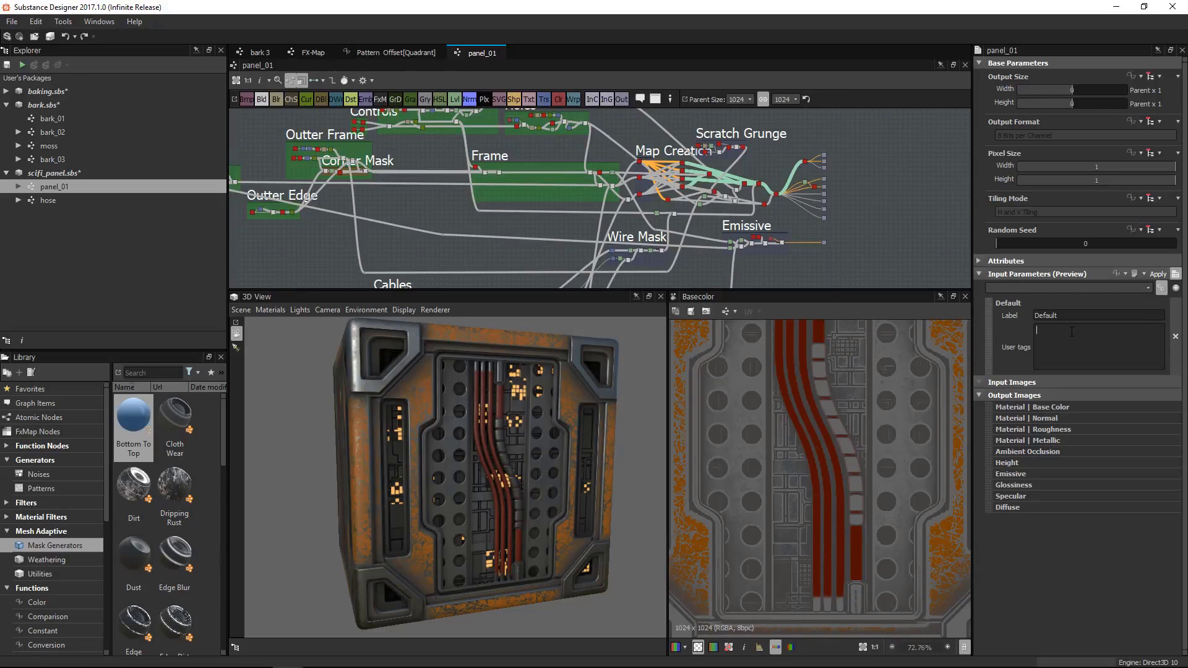
pyautogui.write('default ')
pyautogui.write('sat')
pyautogui.write('ate of mate')
pyautogui.write('rial')
# Make Default the active preset and return from preset editing to the parameter values
pyautogui.click(1129, 286)
pyautogui.click(1013, 307)
pyautogui.click(1160, 288)
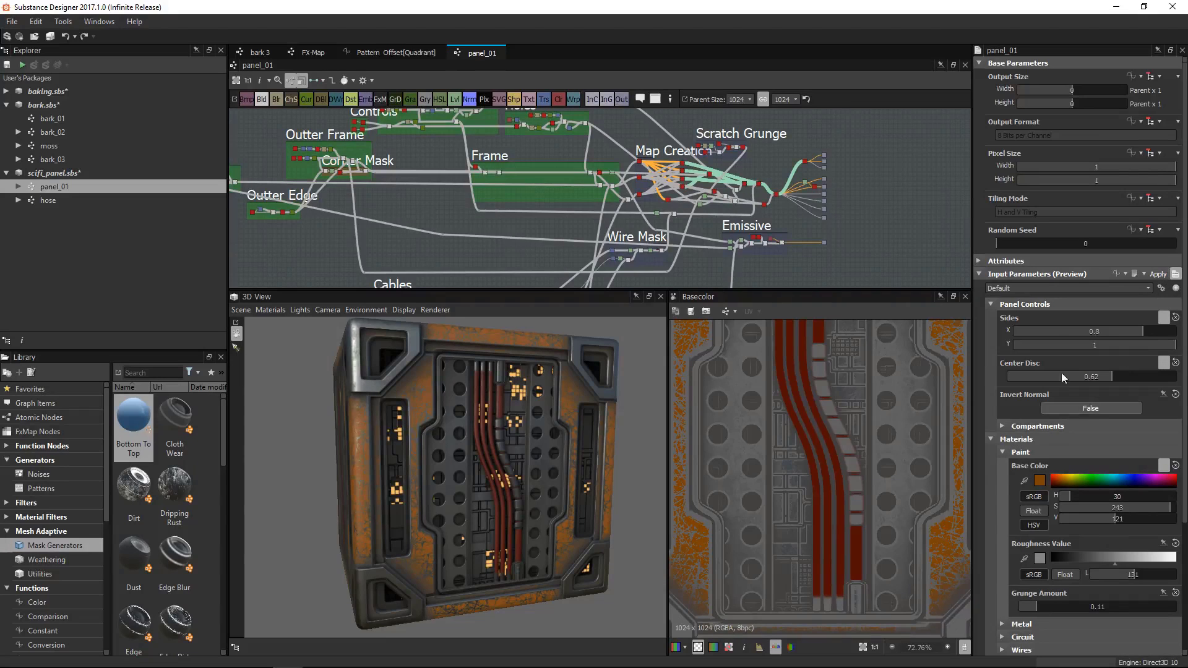
# Set the panel's Center Disc to 0 and both Sides values, X and Y, to 0
pyautogui.click(1014, 377)
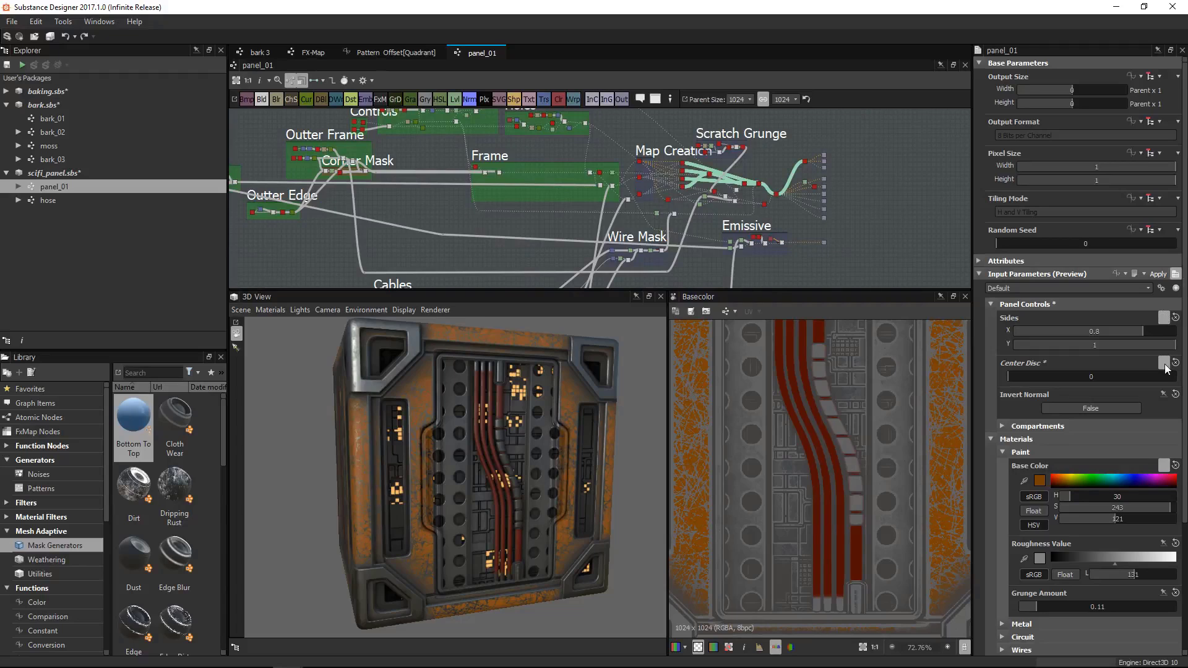
pyautogui.click(1015, 331)
pyautogui.moveTo(1017, 346); pyautogui.dragTo(1002, 345)
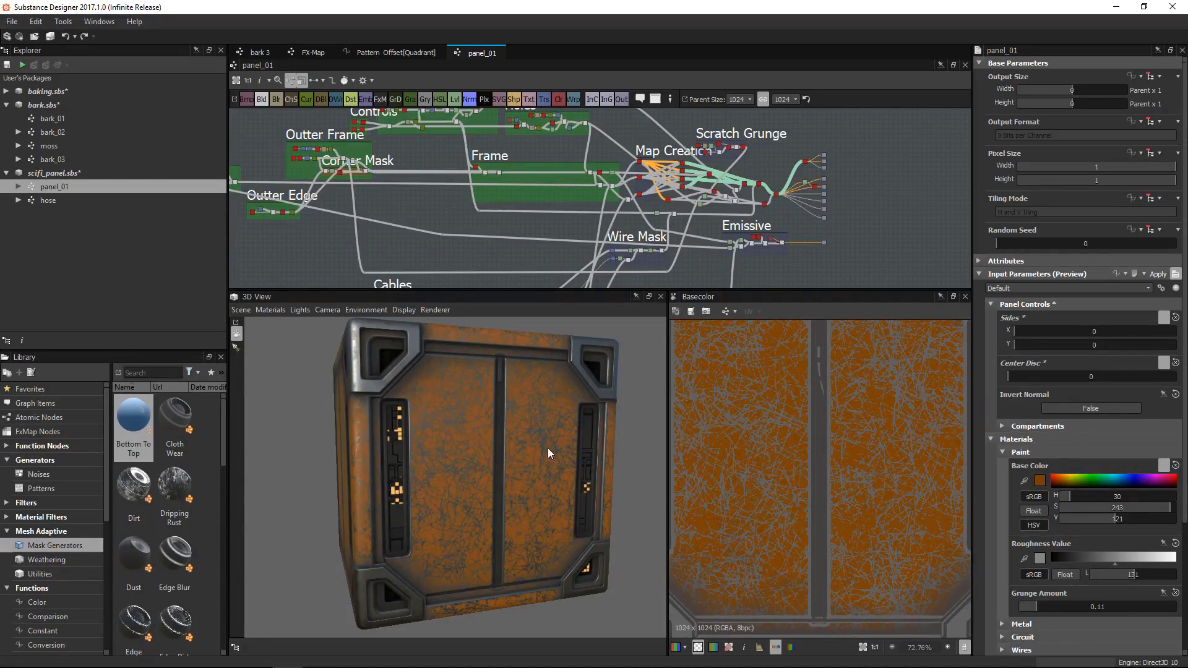
pyautogui.moveTo(527, 443); pyautogui.dragTo(518, 447)
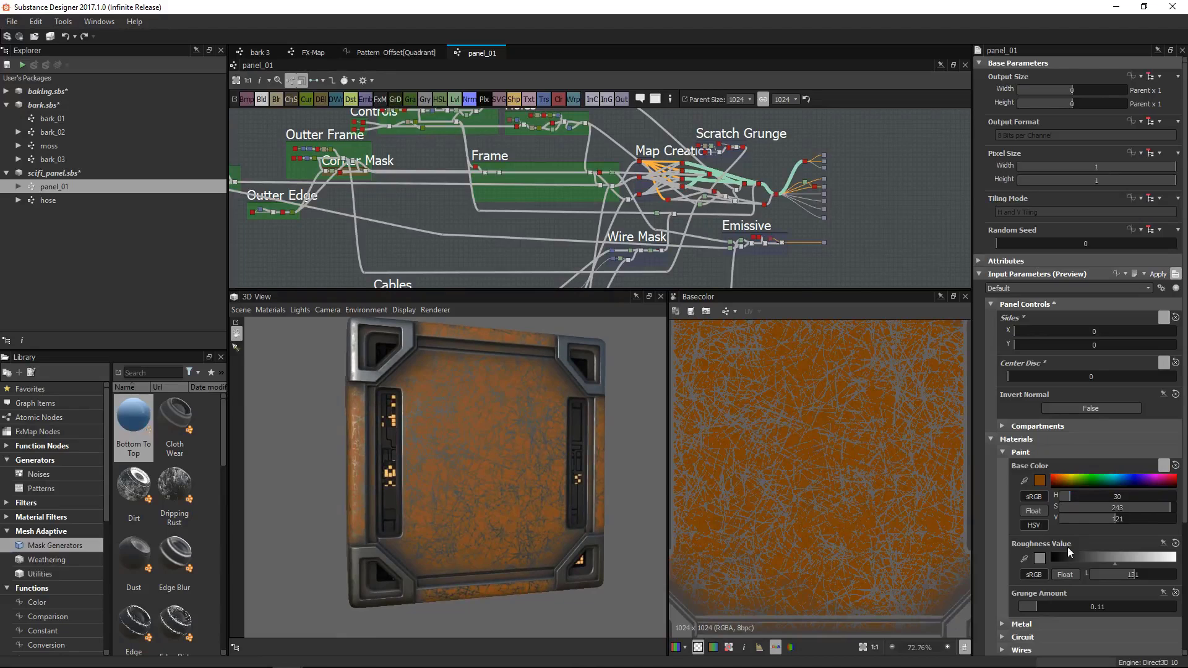
# Set Side Compartments to Four (1) in the Compartments group
pyautogui.click(1002, 426)
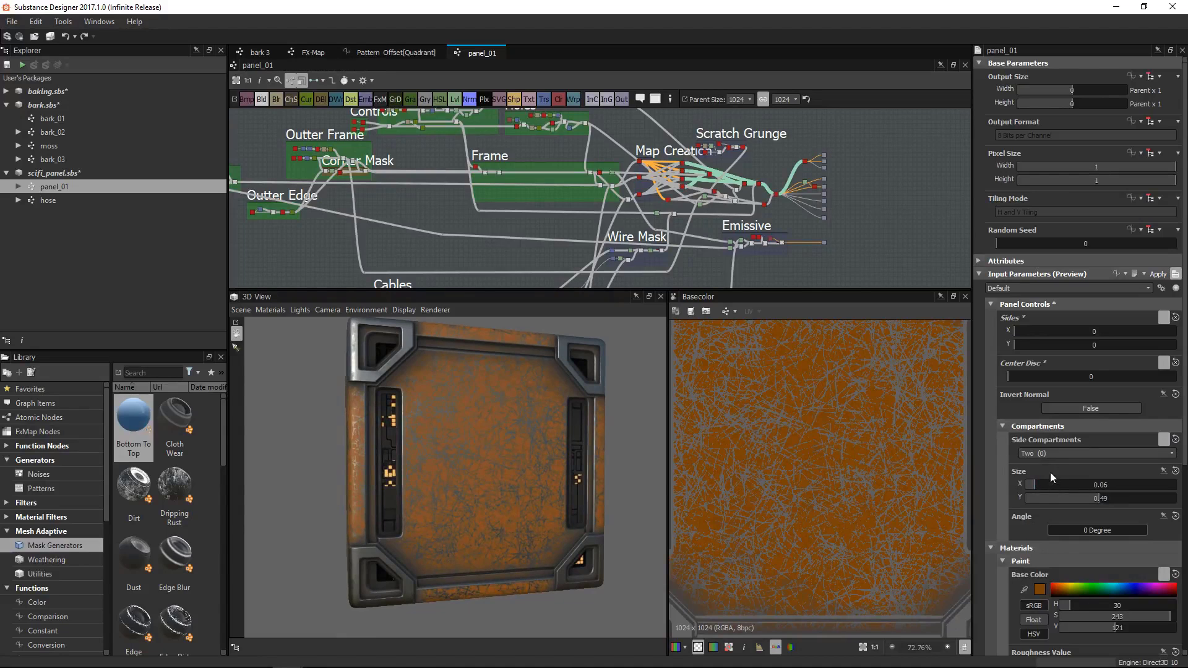
pyautogui.click(1045, 454)
pyautogui.click(1041, 474)
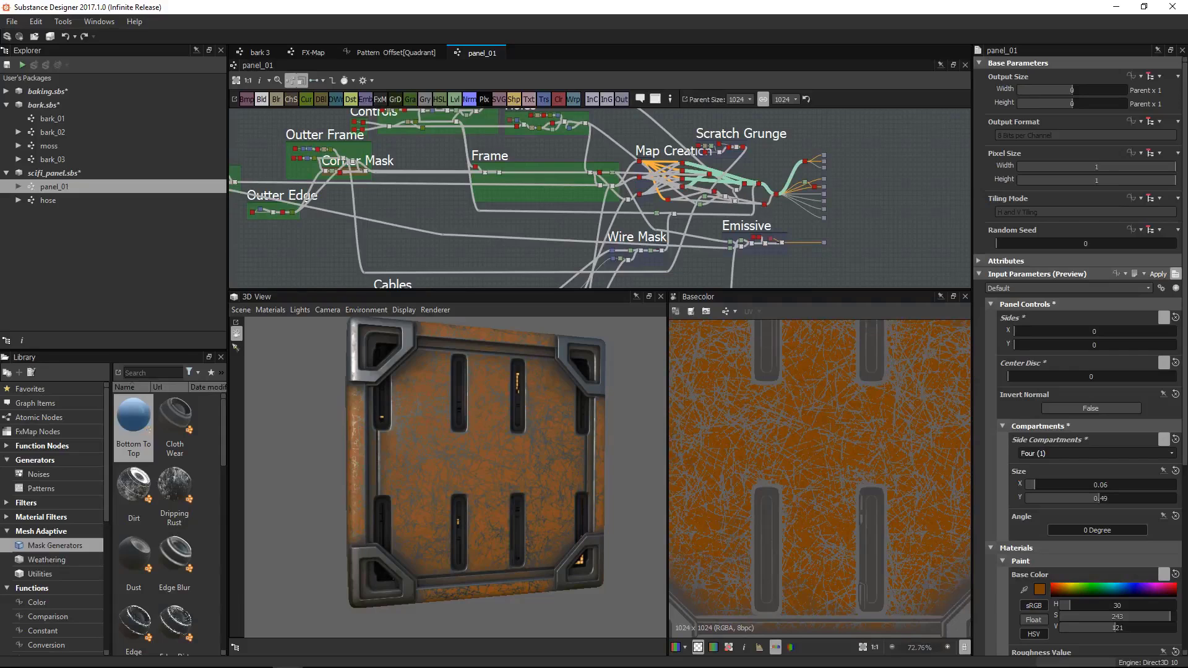
# Change the Paint base color to dark grey #ff363635 and turn the panel cube to check it
pyautogui.click(1040, 589)
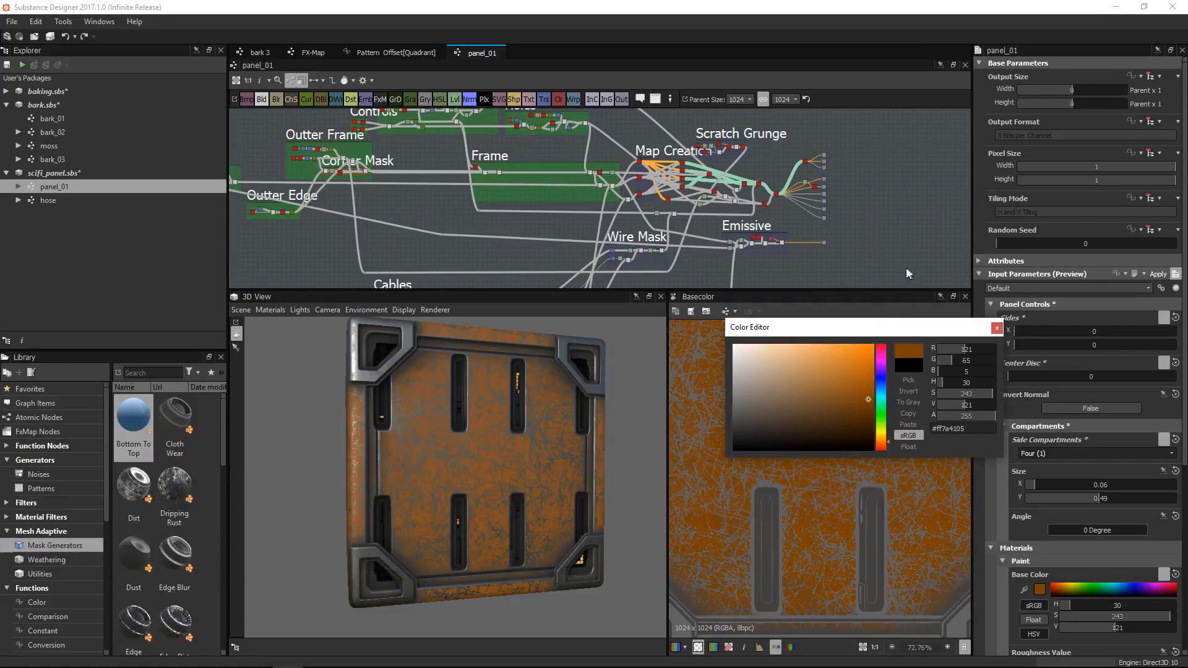
pyautogui.click(753, 350)
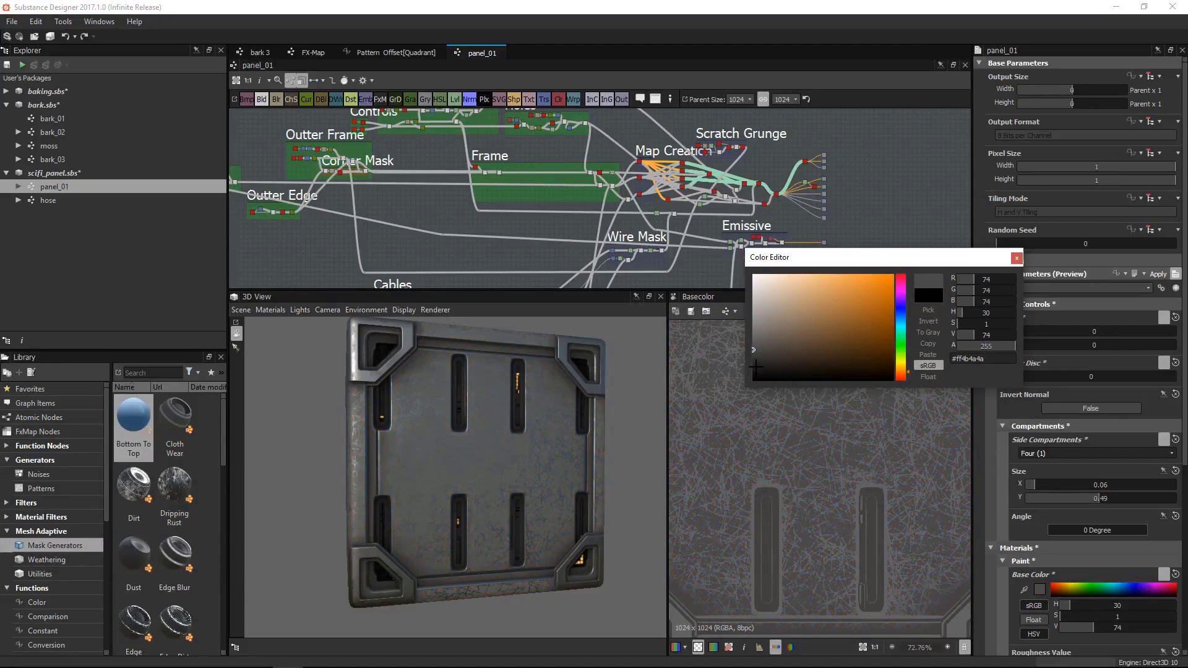
pyautogui.click(754, 366)
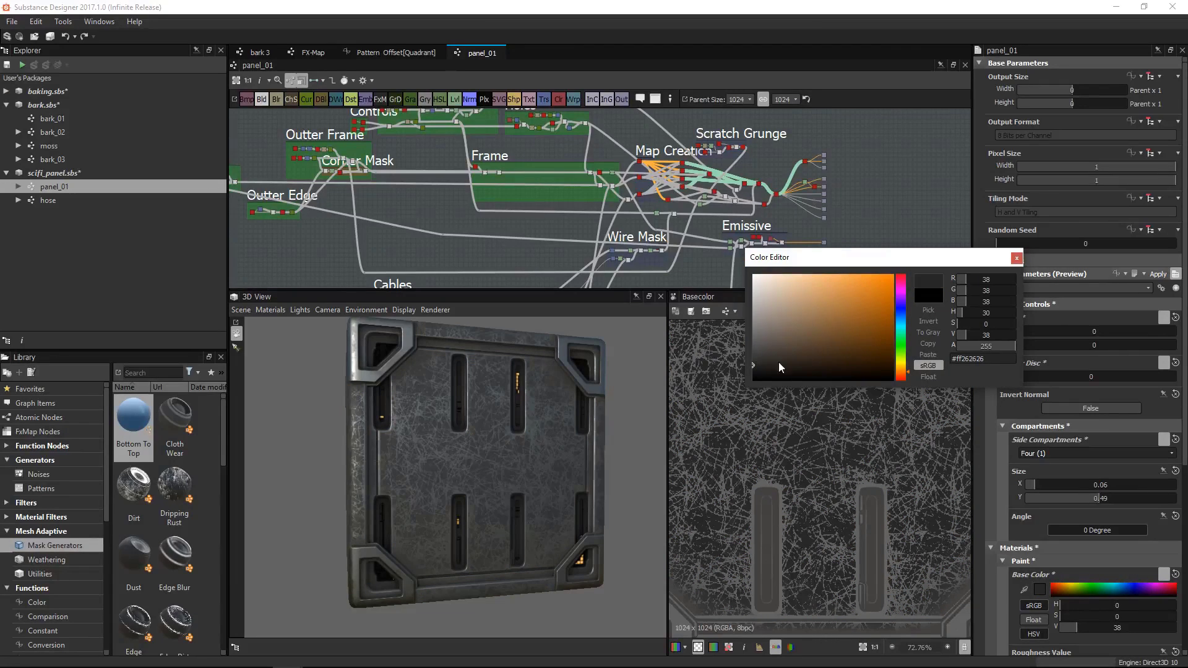
pyautogui.click(754, 358)
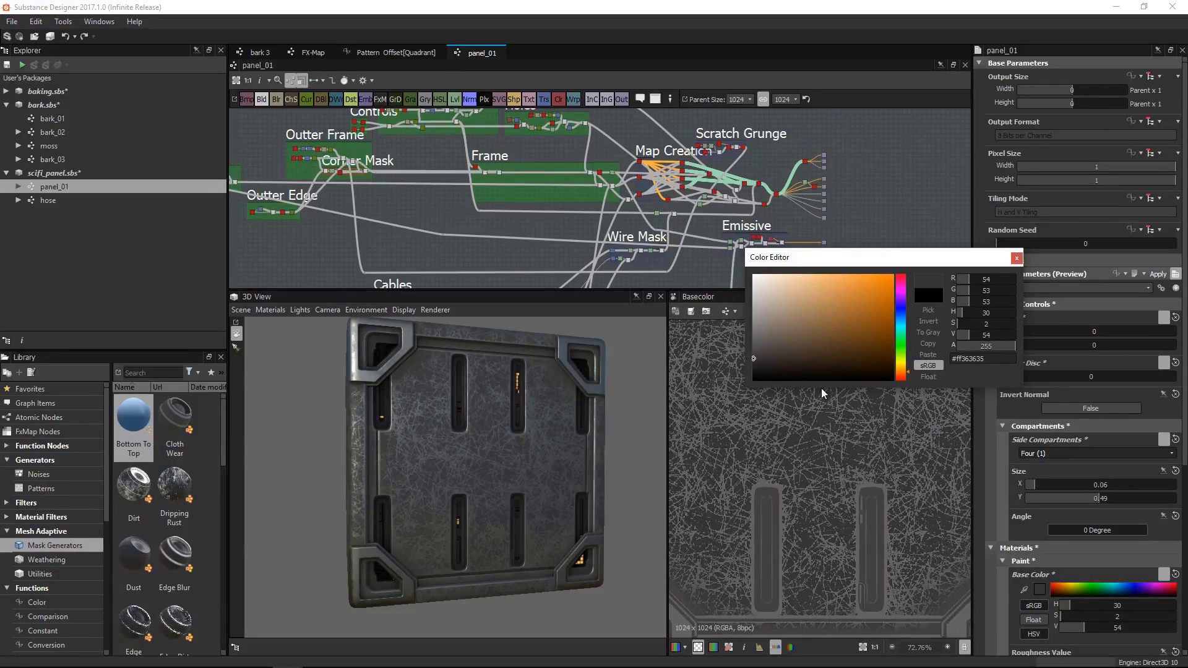
pyautogui.click(1016, 257)
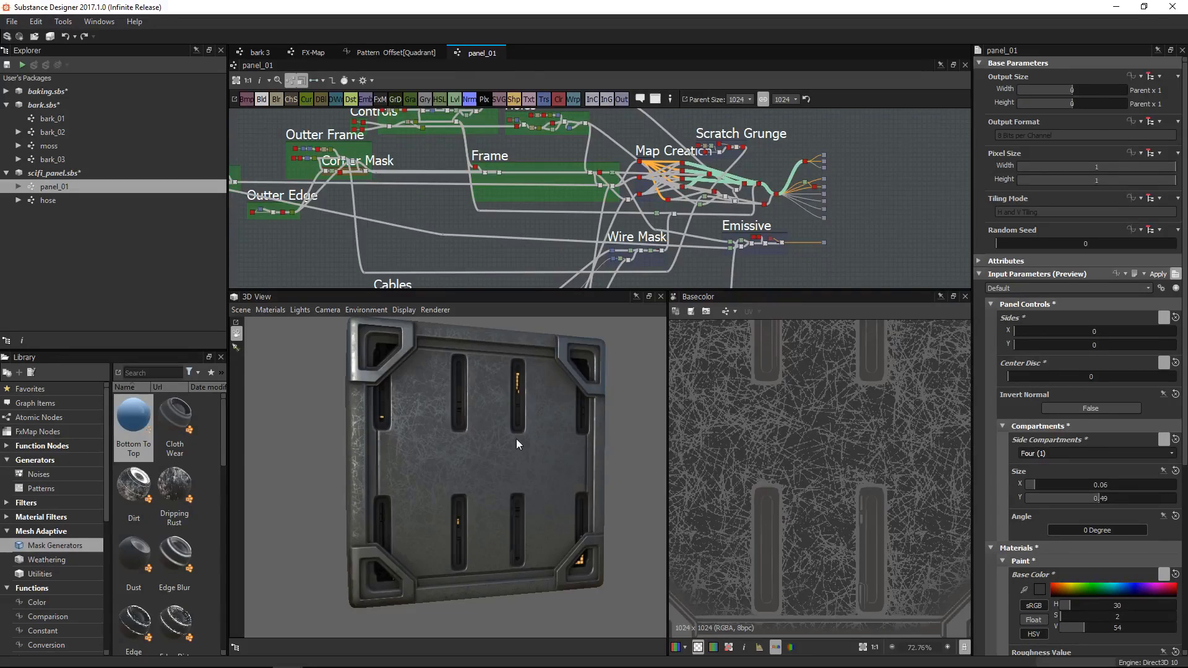
pyautogui.moveTo(517, 443)
pyautogui.mouseDown()
pyautogui.moveTo(468, 443)
pyautogui.moveTo(500, 439)
pyautogui.mouseUp()
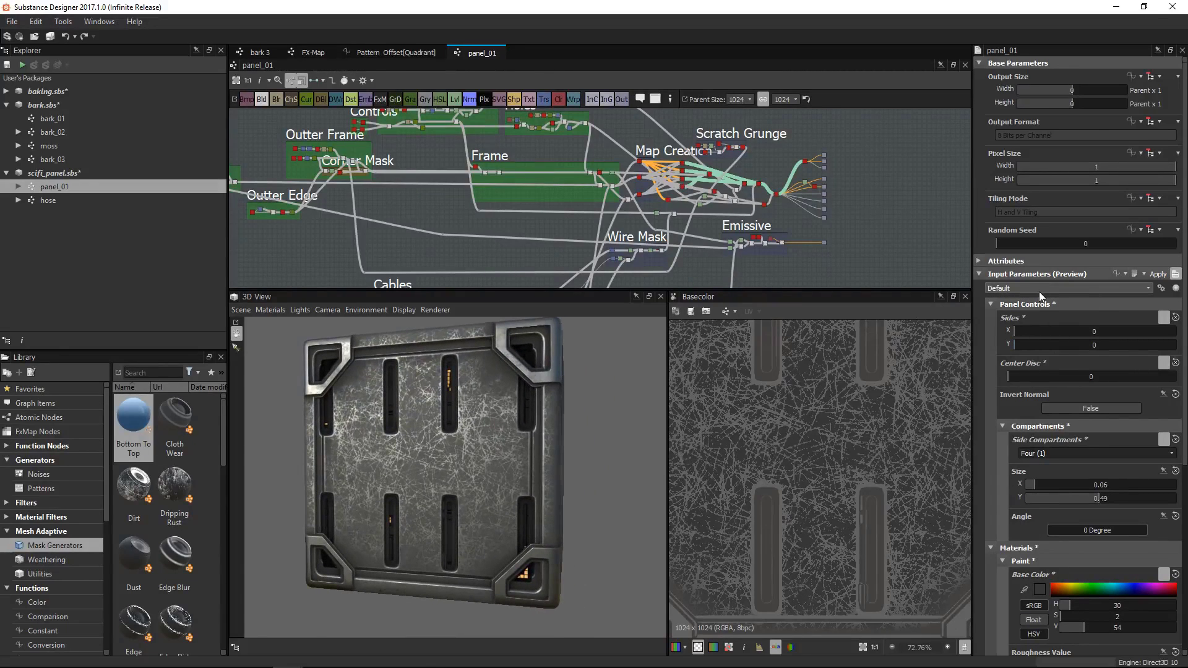
# Save the current panel values as a new preset, label it Floor, and return from preset editing to the parameters
pyautogui.click(1175, 289)
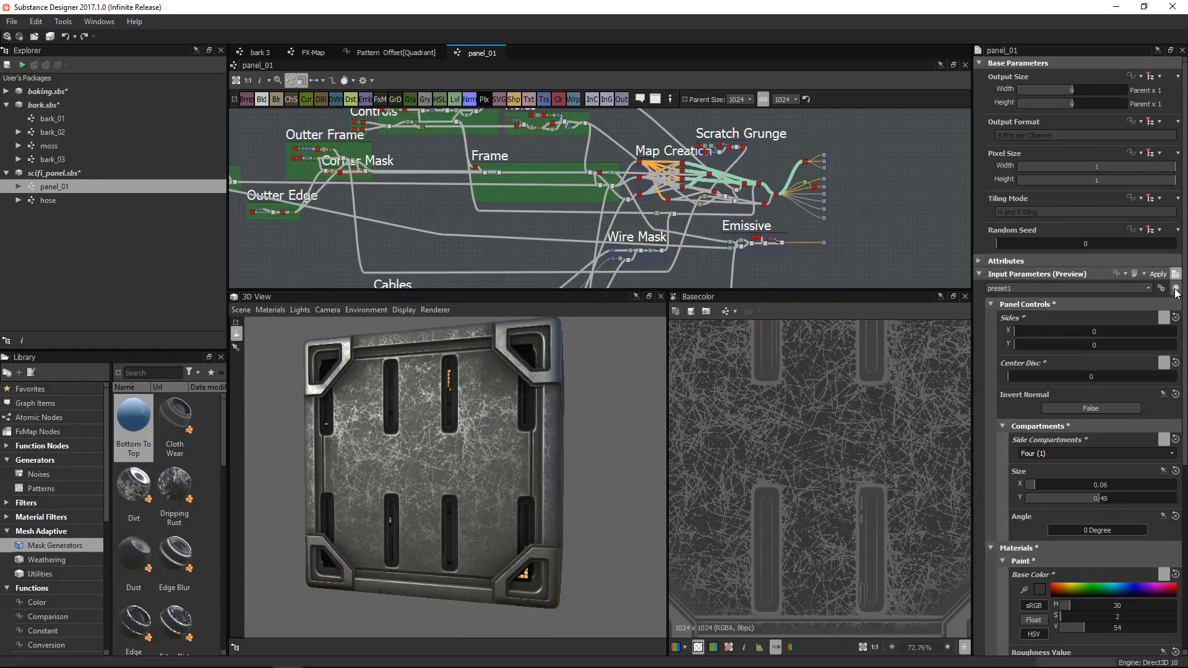
pyautogui.click(1022, 290)
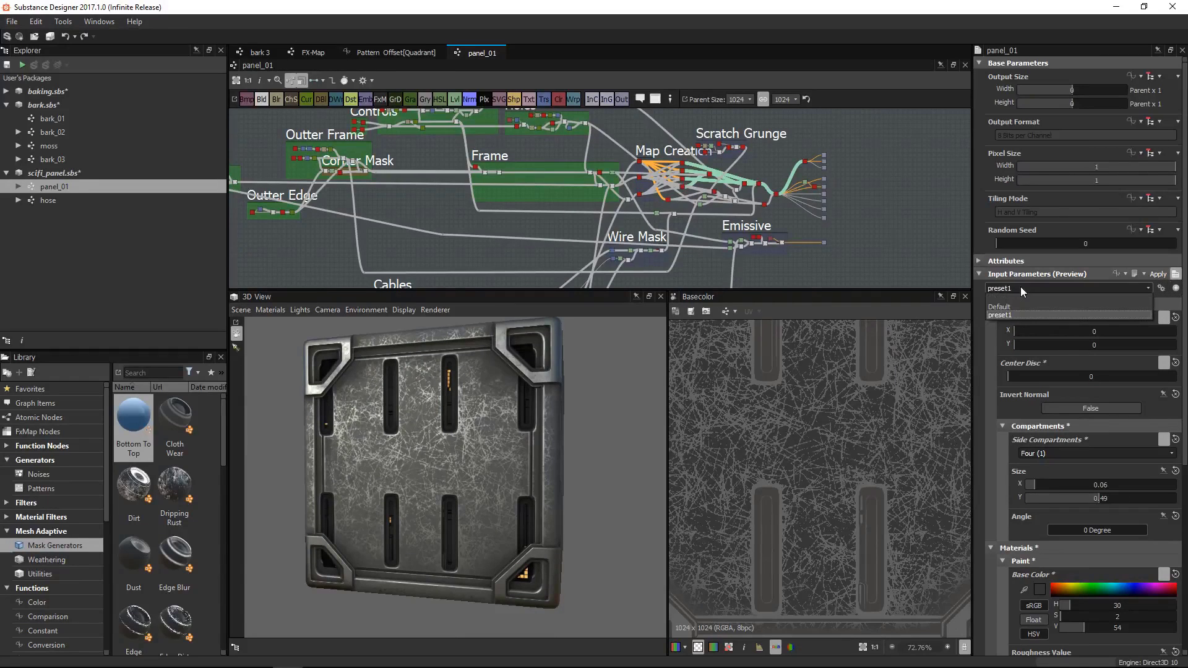
pyautogui.click(1161, 288)
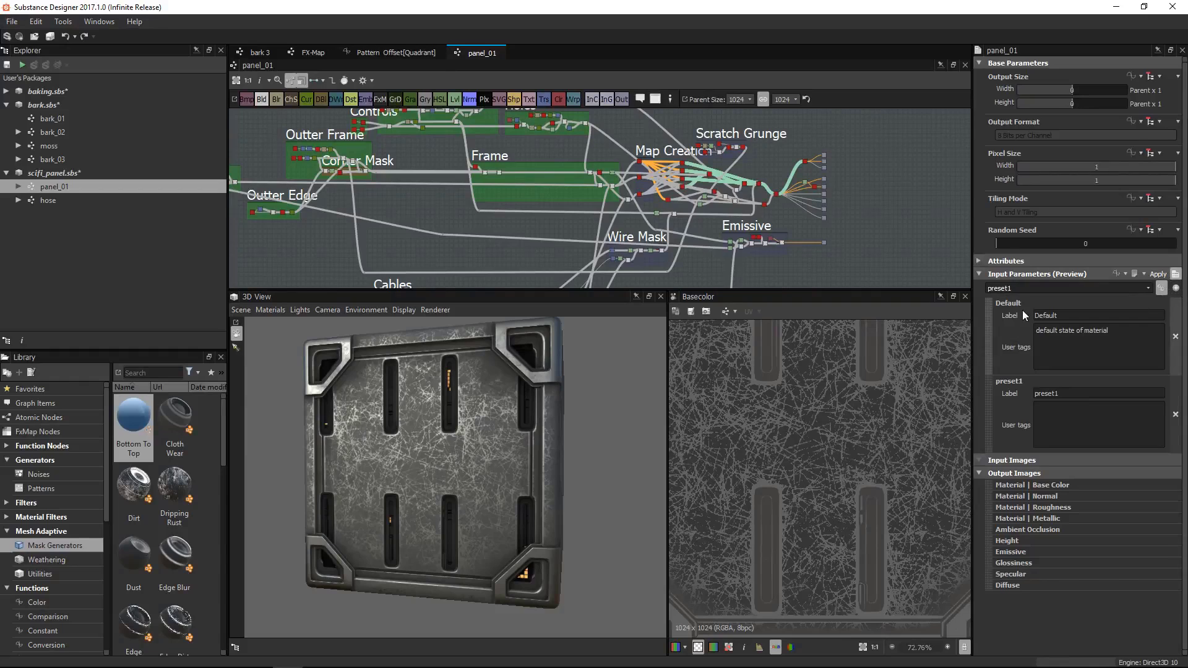
pyautogui.click(1068, 350)
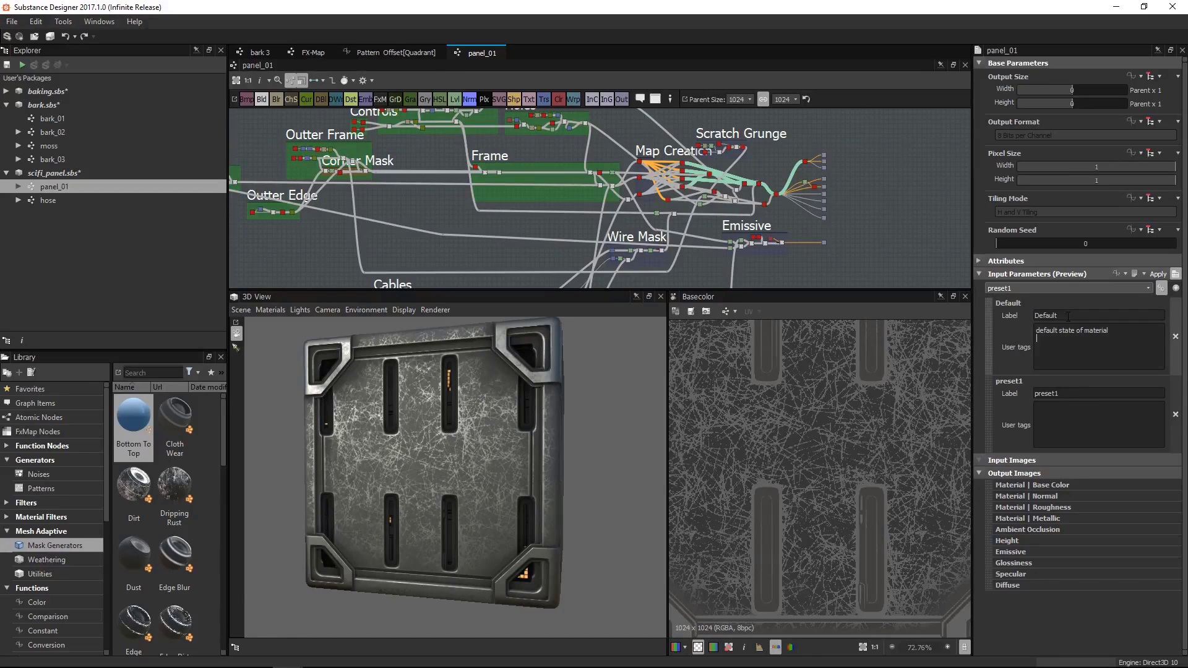
pyautogui.doubleClick(1068, 316)
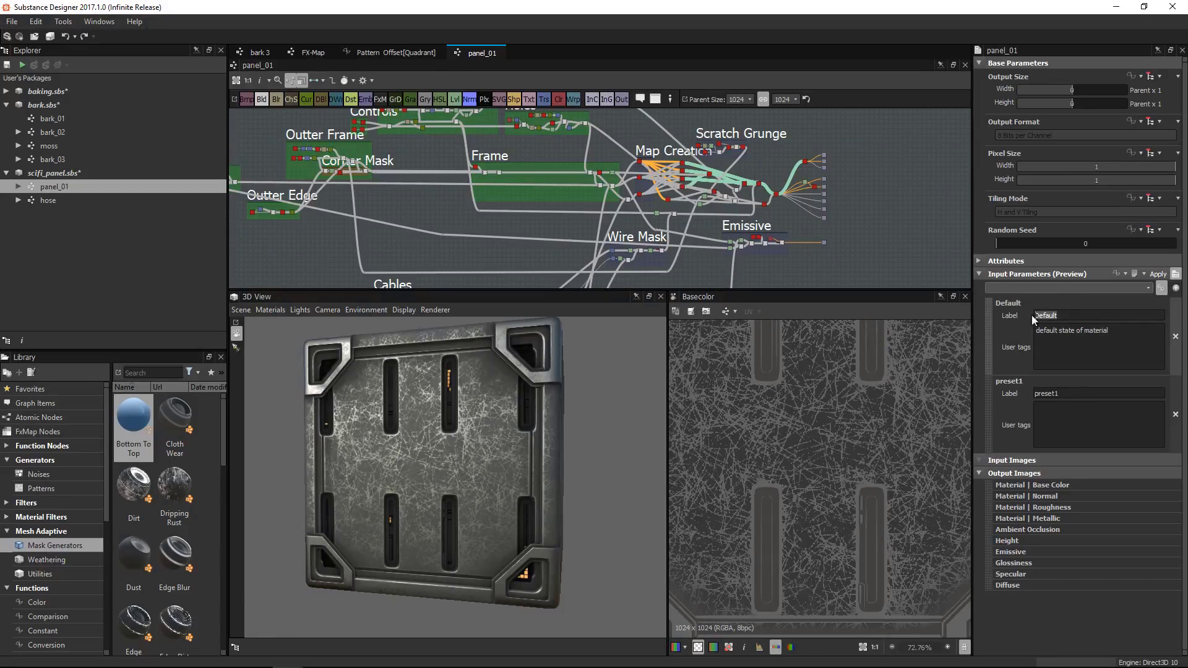
pyautogui.doubleClick(1105, 395)
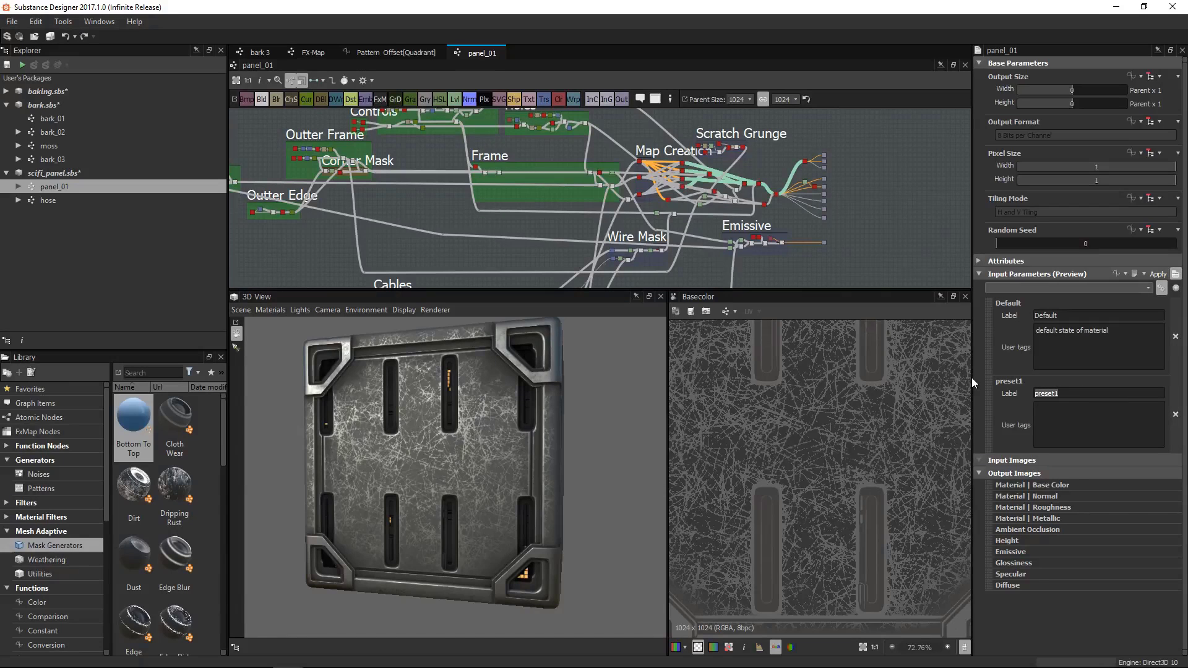
pyautogui.write('Floort')
pyautogui.press('BackSpace')
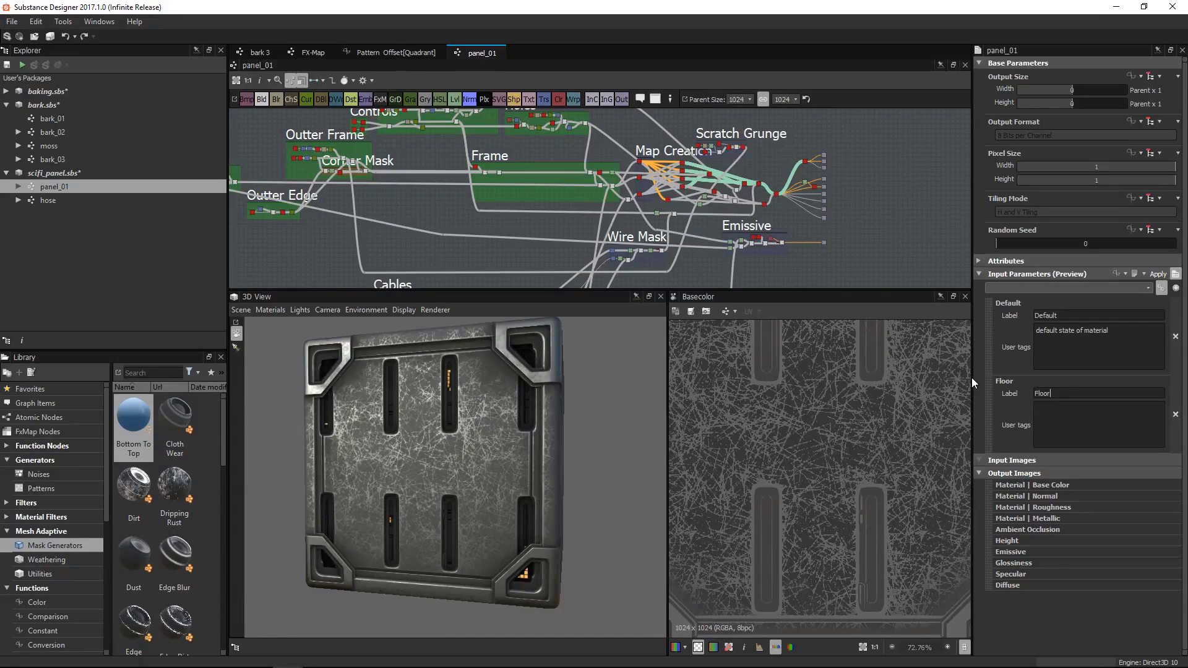
pyautogui.click(1174, 289)
# Compare the Default preset with Floor on the panel cube, ending on Floor, and collapse the Base Parameters group
pyautogui.click(1044, 288)
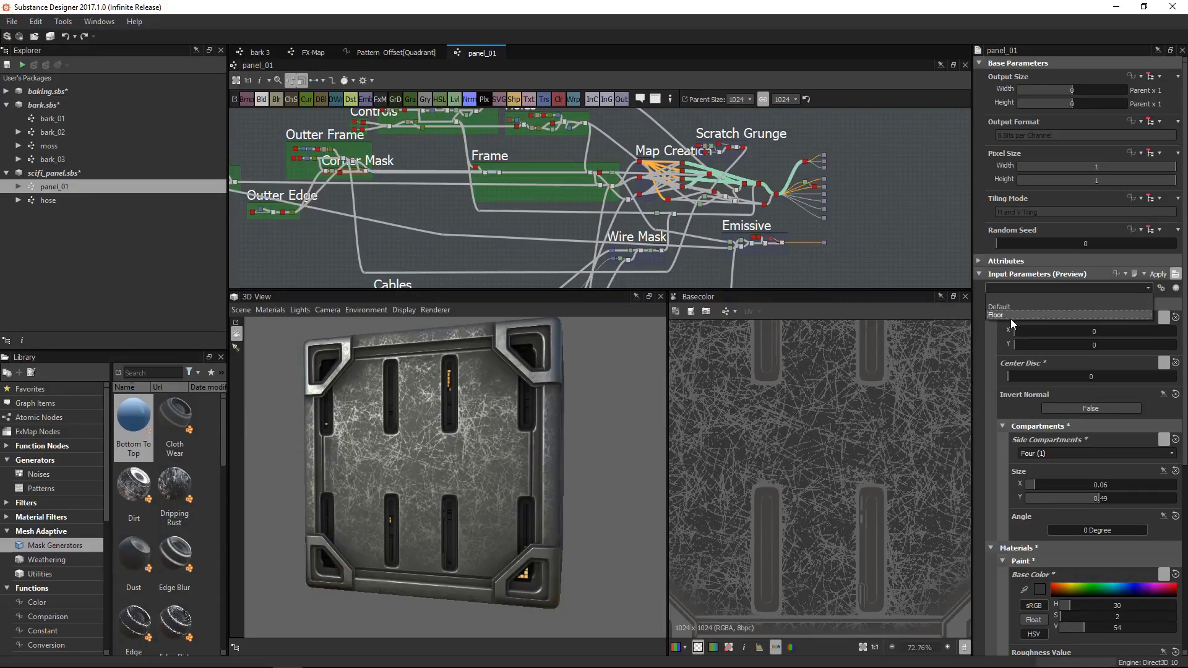
pyautogui.click(1009, 307)
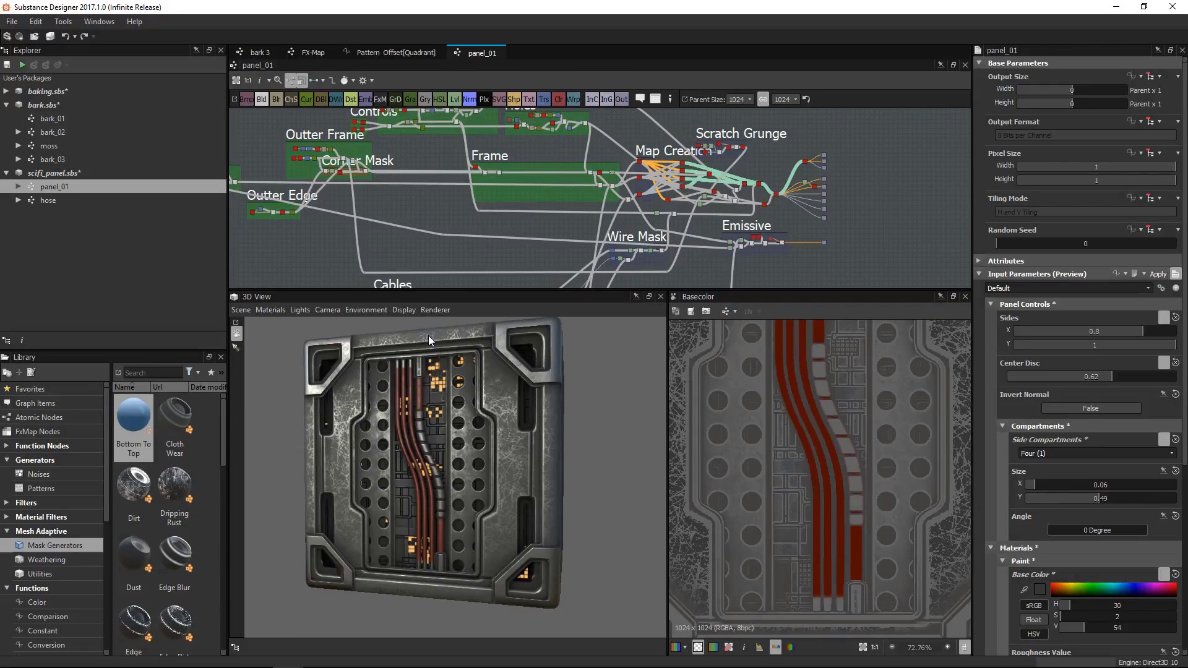
pyautogui.moveTo(503, 399); pyautogui.dragTo(538, 440)
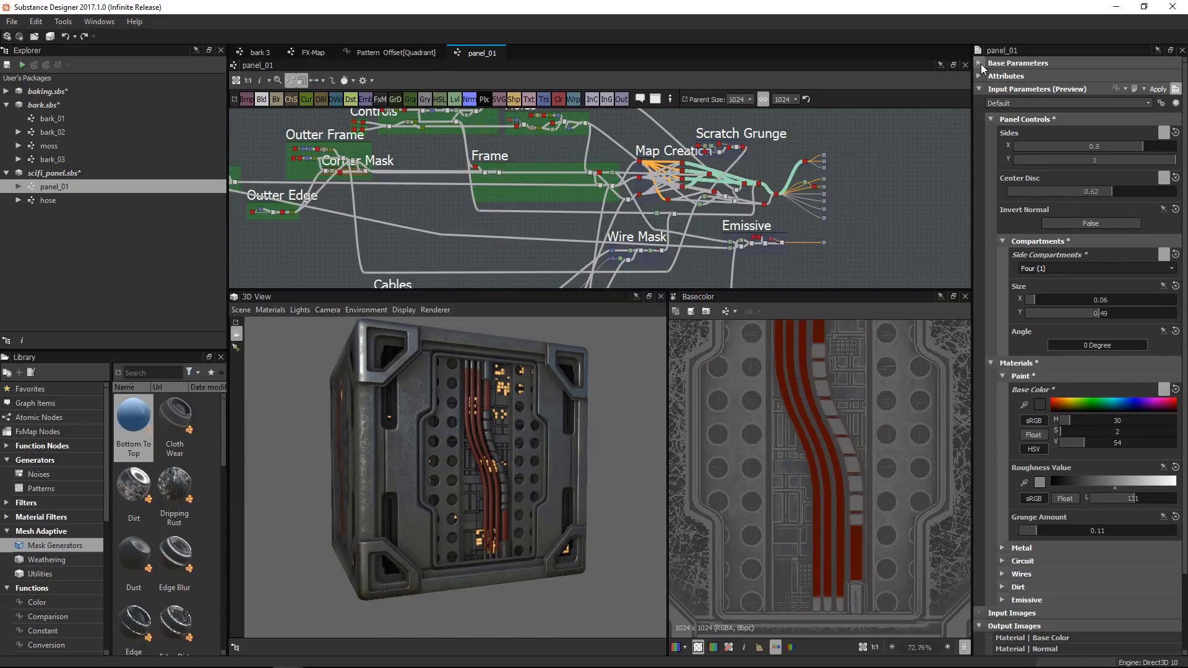
pyautogui.click(980, 64)
pyautogui.moveTo(465, 445); pyautogui.dragTo(448, 488)
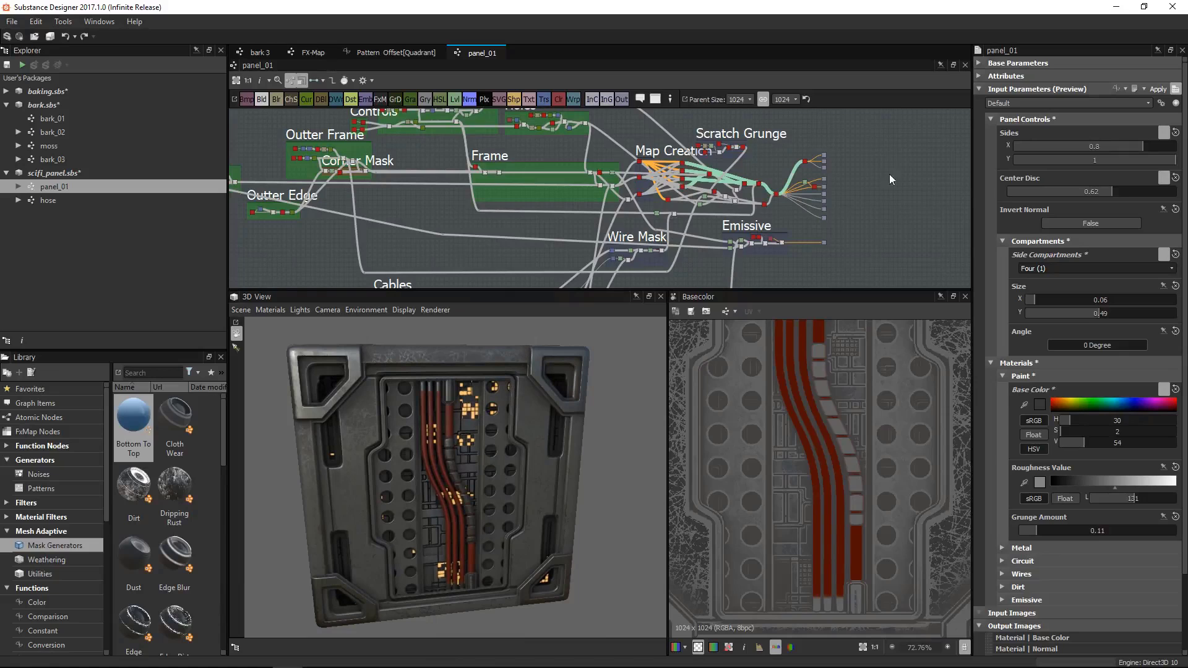
pyautogui.click(1067, 103)
pyautogui.click(1052, 126)
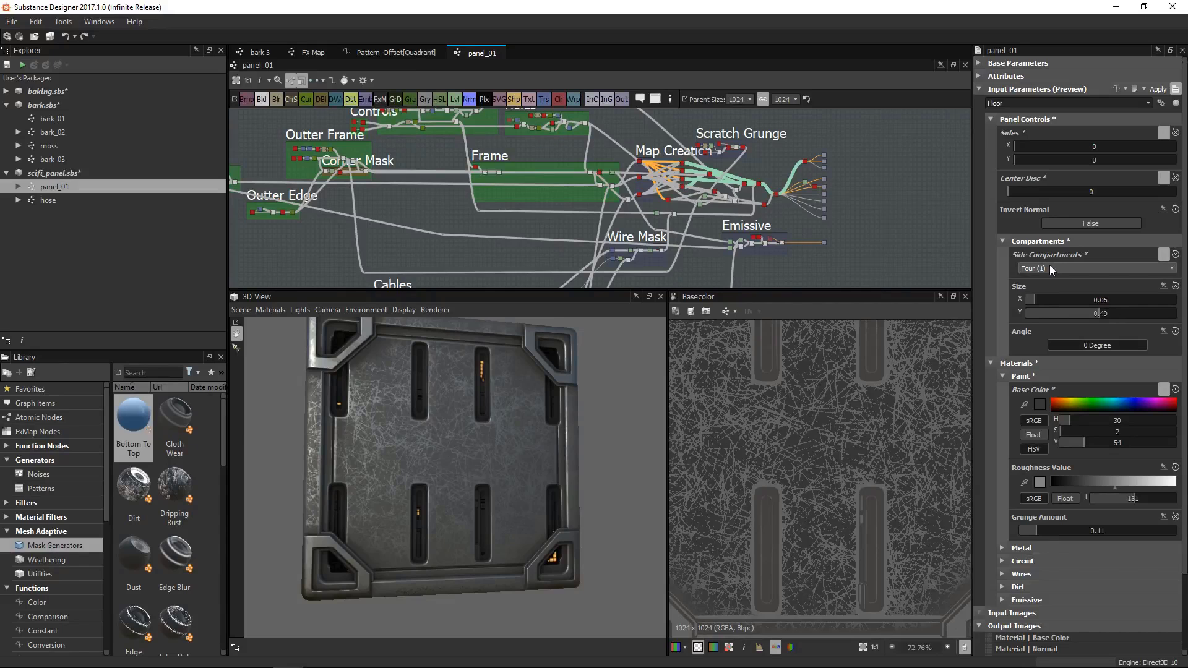
# Add a Tile Generator node in an empty area of the graph and select it, with its whole pattern in view
pyautogui.moveTo(832, 208); pyautogui.dragTo(438, 191, button='middle')
pyautogui.press('space')
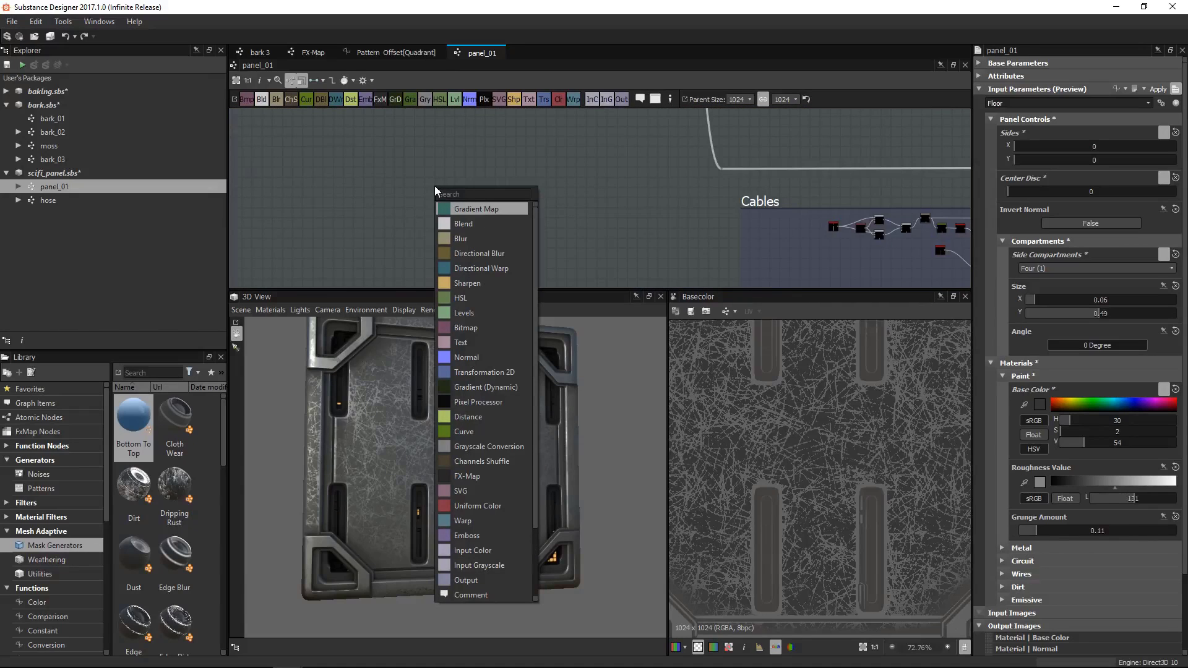
pyautogui.write('tile')
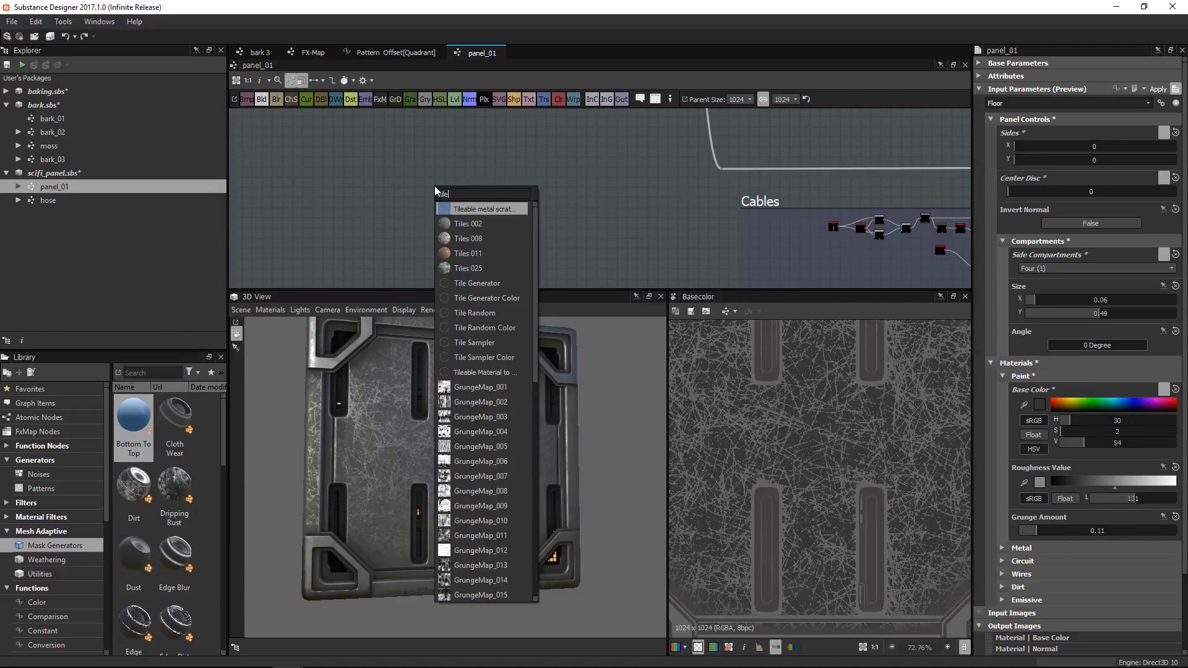
pyautogui.write(' ge')
pyautogui.press('Return')
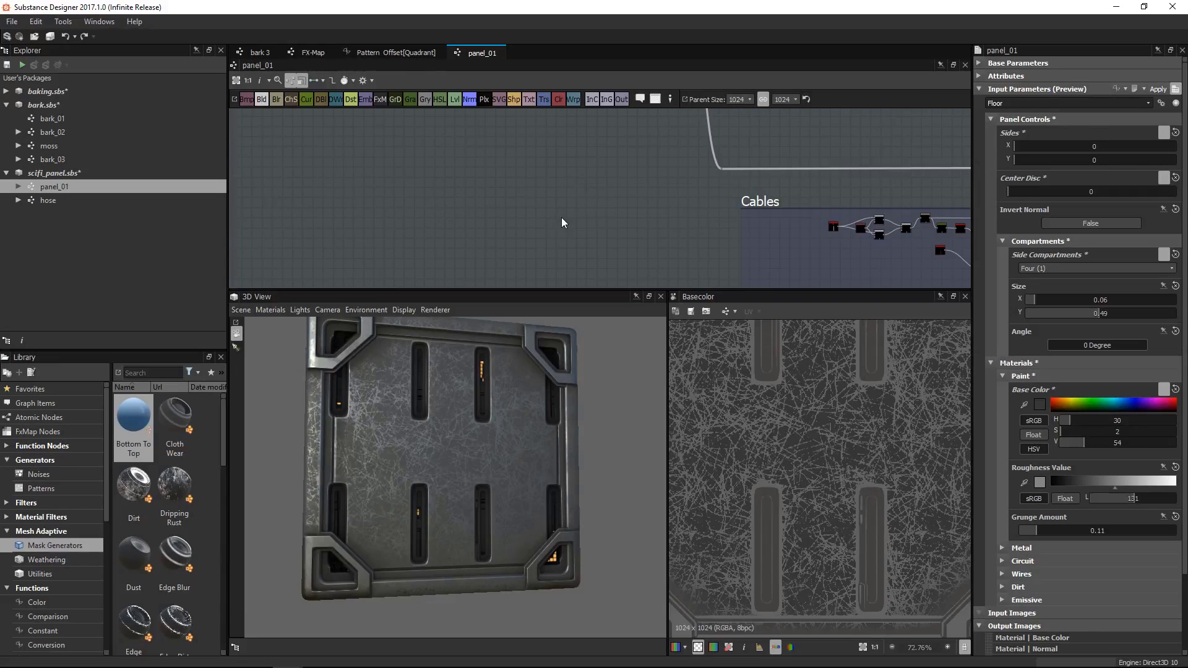
pyautogui.moveTo(453, 185); pyautogui.dragTo(550, 162, button='middle')
pyautogui.scroll(4, 470, 255)
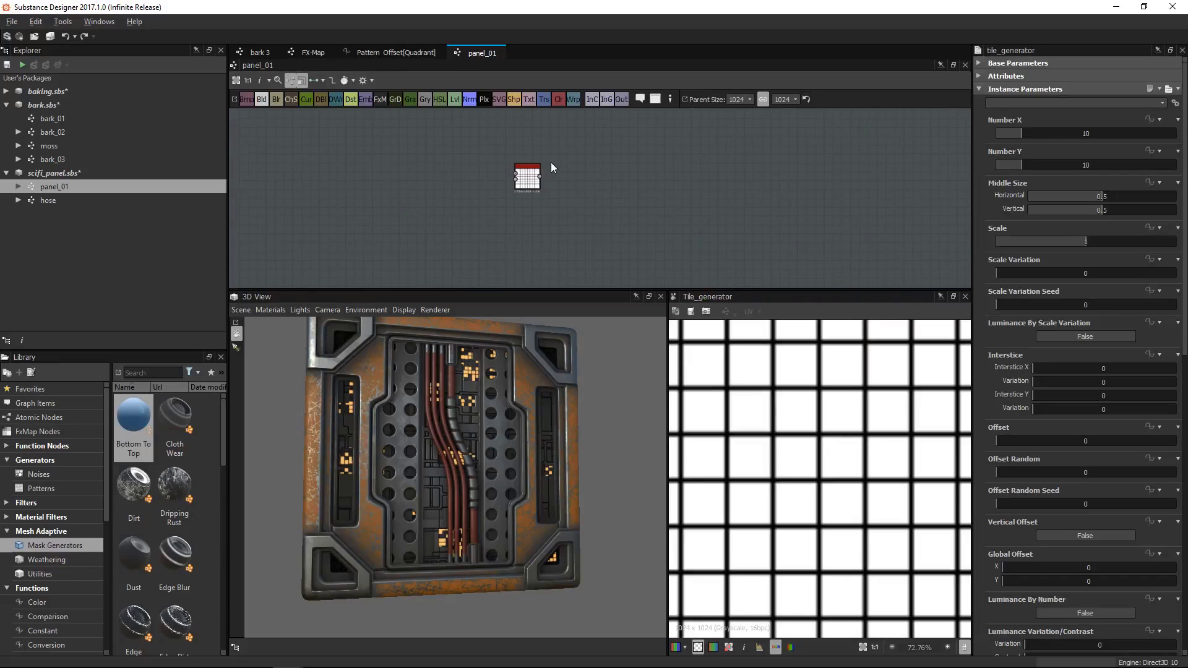
pyautogui.scroll(6, 536, 191)
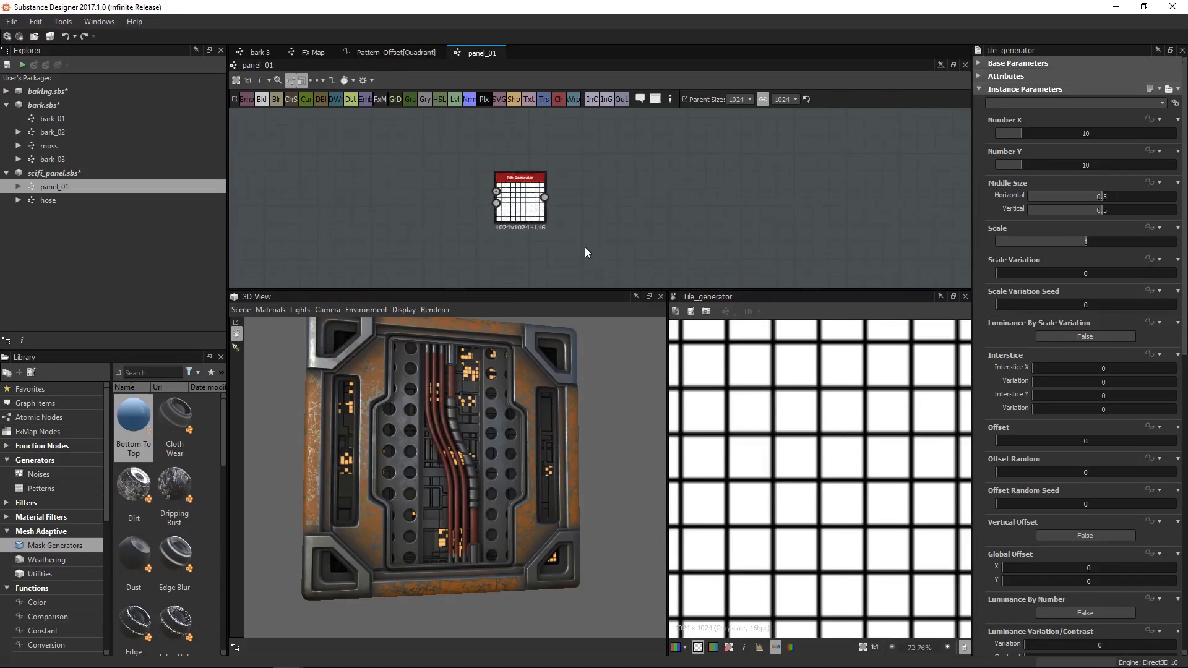
pyautogui.click(536, 191)
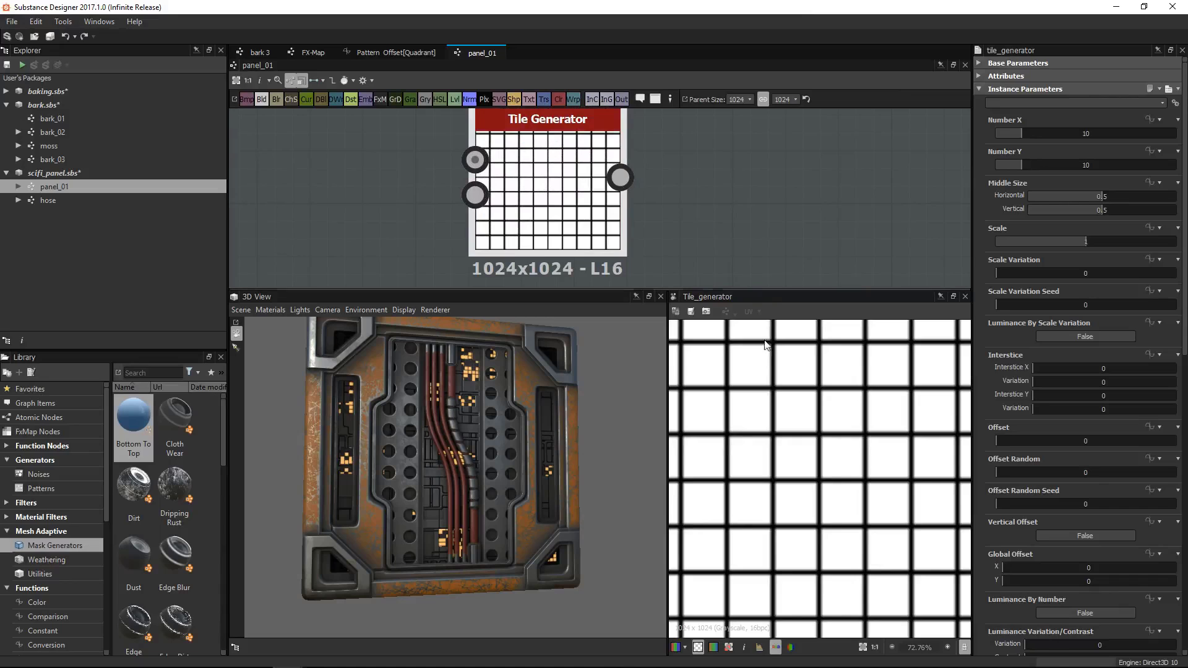
pyautogui.scroll(-3, 821, 450)
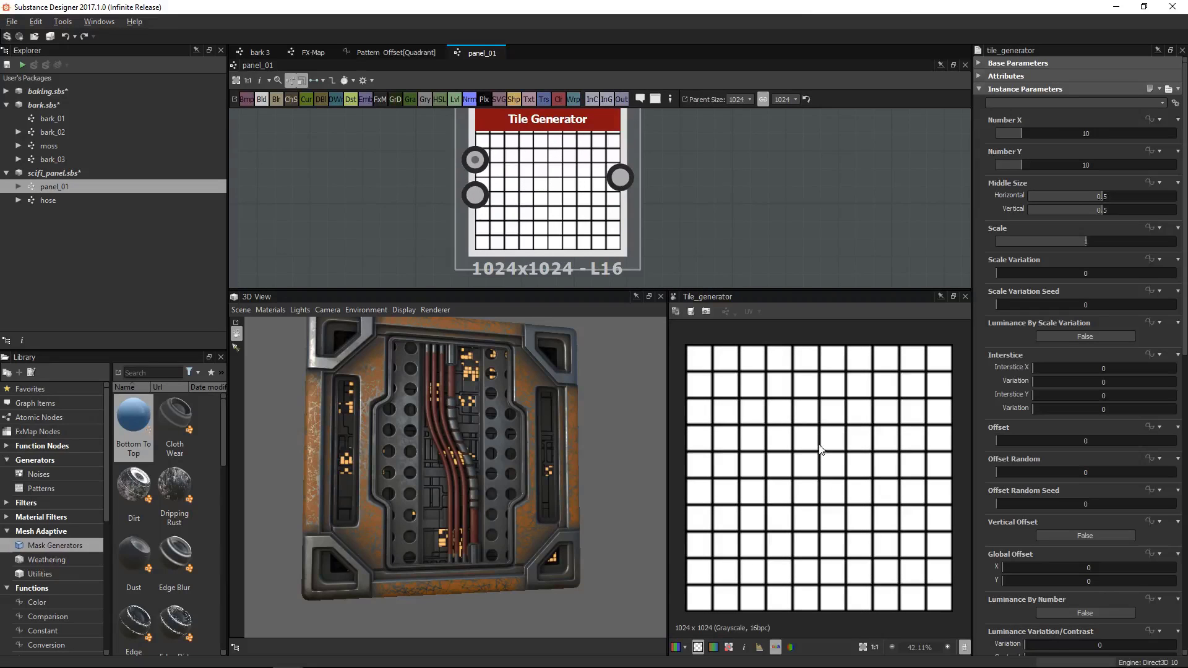
# Set the Tile Generator's Number X to 18, Number Y to 14, Scale to 0.56 and Scale Variation to 0.73
pyautogui.moveTo(1021, 134); pyautogui.dragTo(1039, 159)
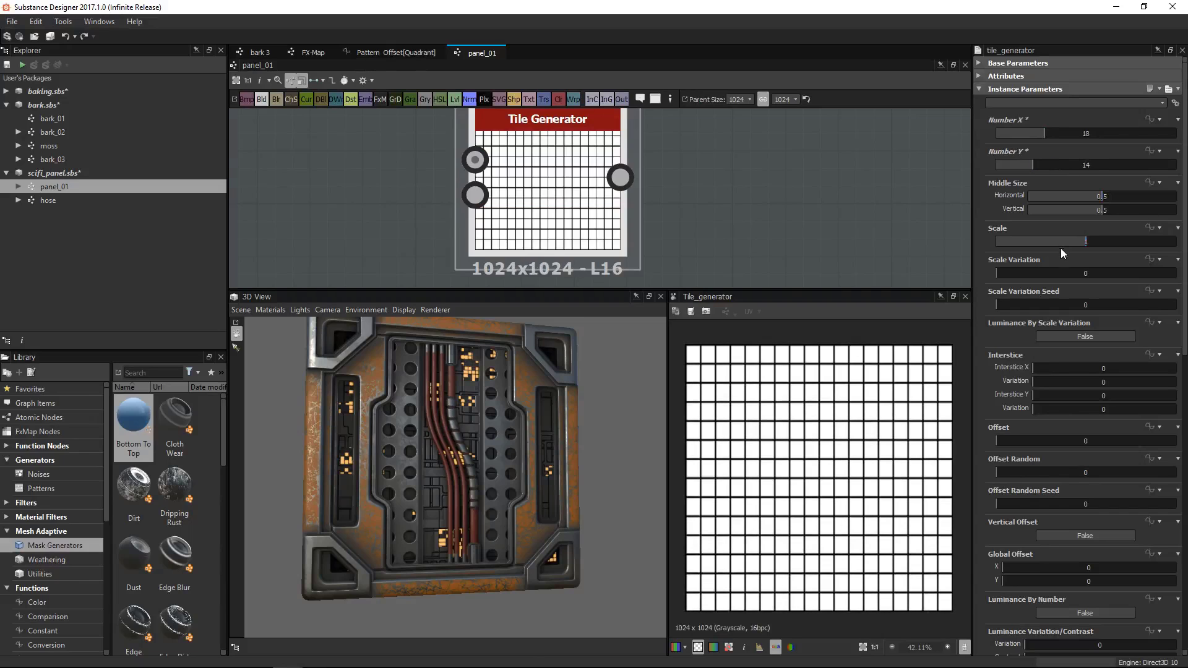
pyautogui.moveTo(1060, 242); pyautogui.dragTo(1125, 275)
pyautogui.moveTo(558, 200); pyautogui.dragTo(567, 203, button='middle')
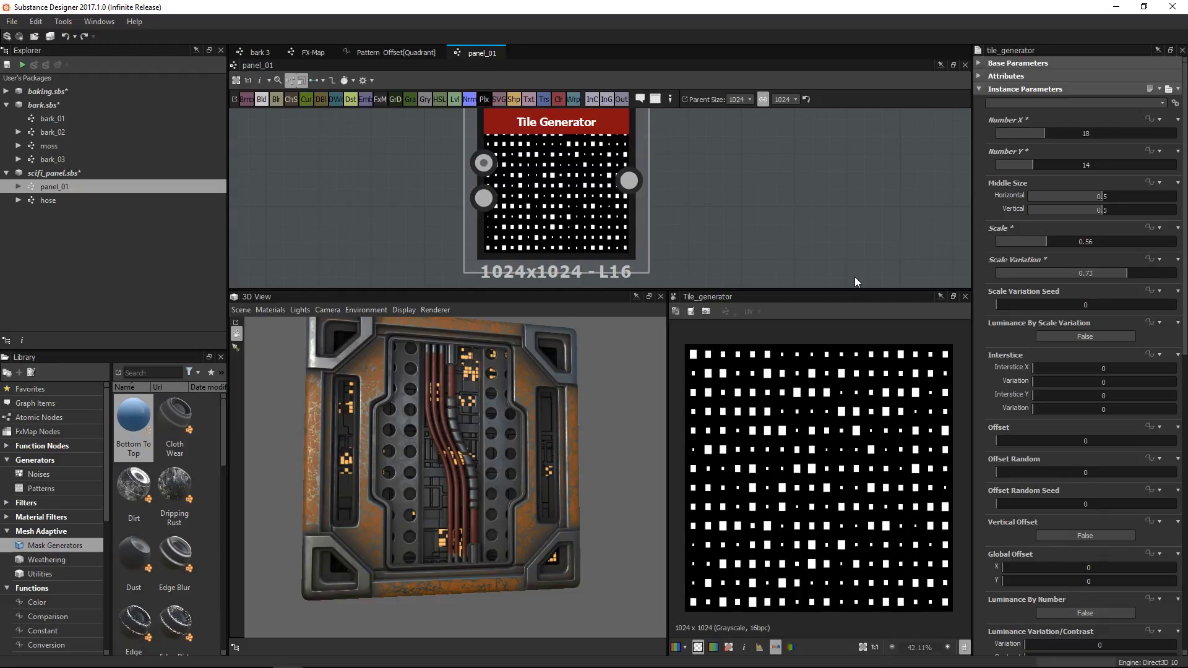
pyautogui.click(1176, 103)
pyautogui.click(1158, 90)
pyautogui.click(1176, 89)
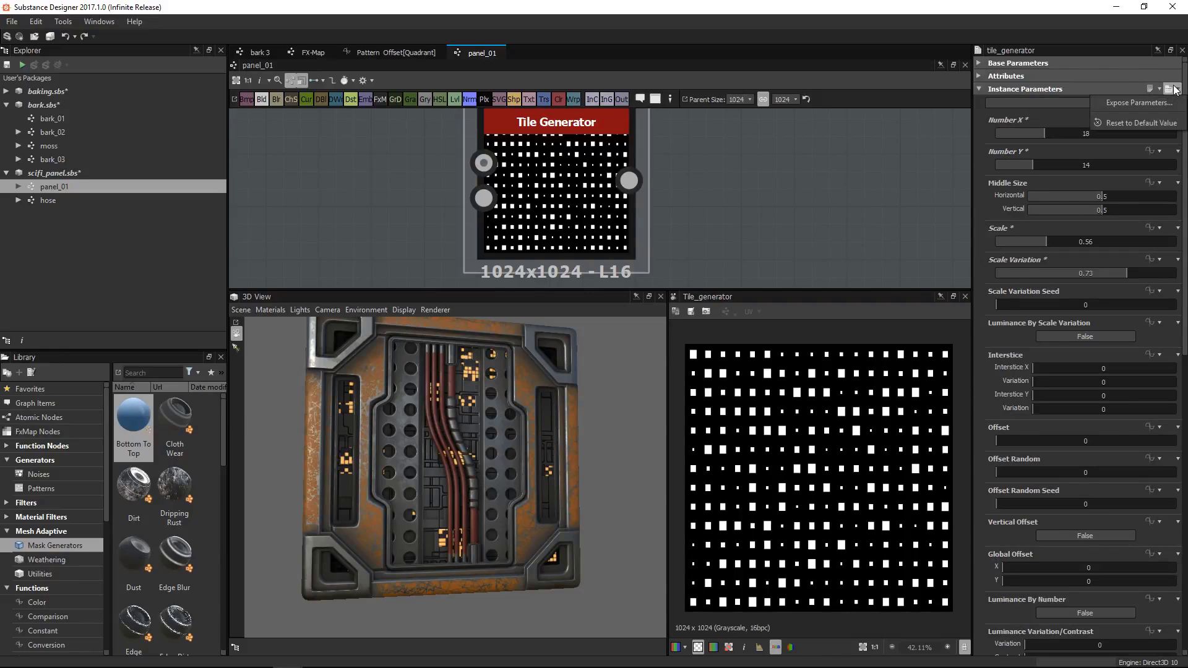
pyautogui.click(952, 177)
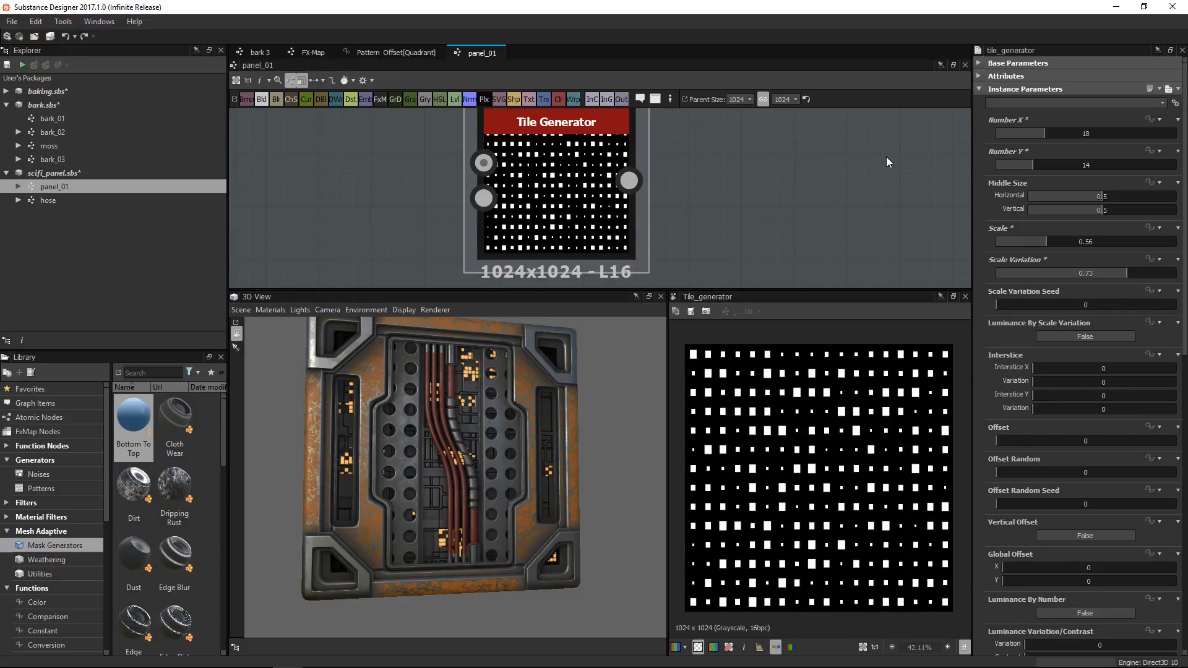
# Make the graph view taller around the Tile Generator node and expand the node's Attributes
pyautogui.scroll(-1, 886, 160)
pyautogui.scroll(1, 921, 150)
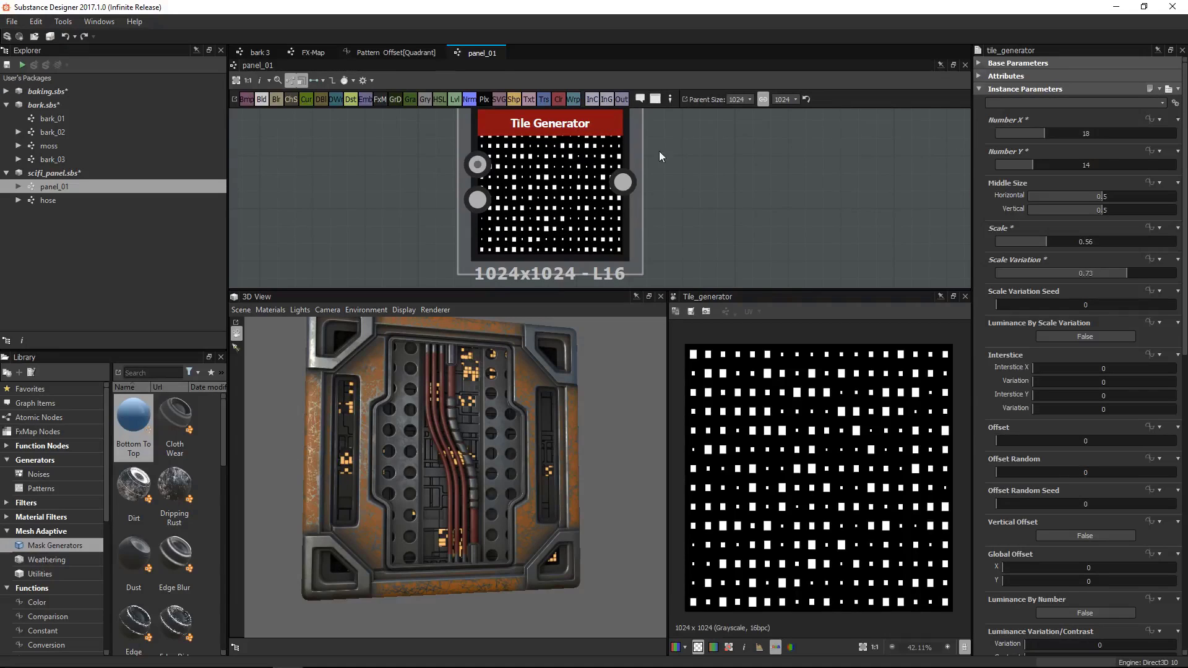
pyautogui.scroll(-1, 777, 189)
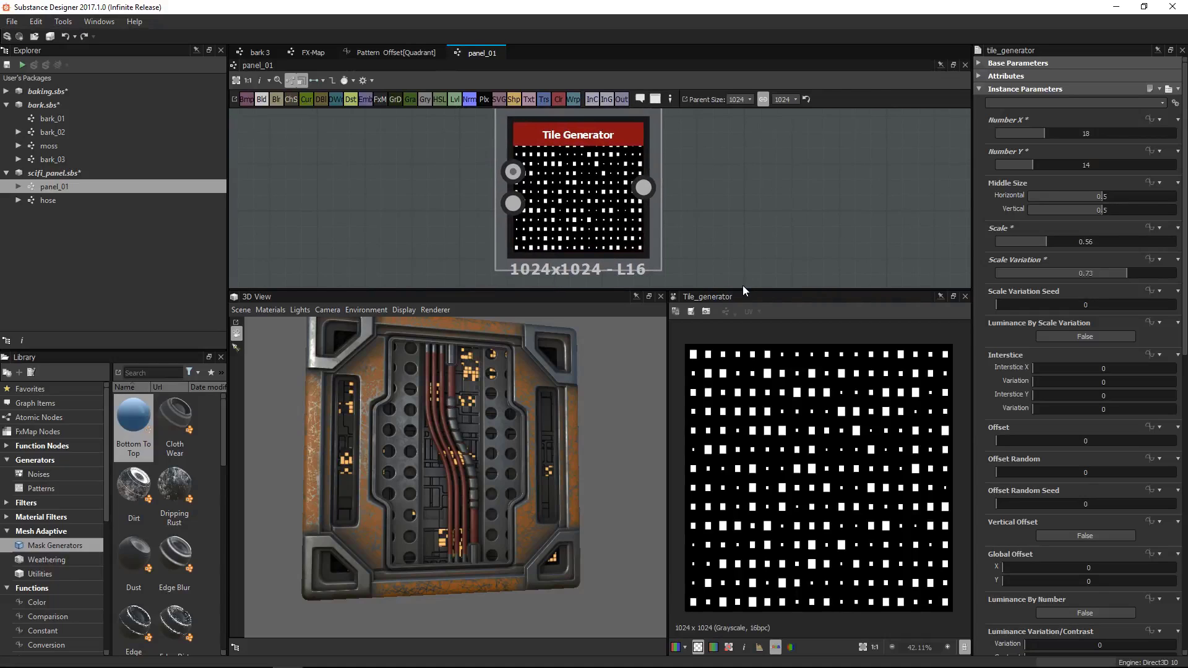
pyautogui.moveTo(742, 289); pyautogui.dragTo(742, 317)
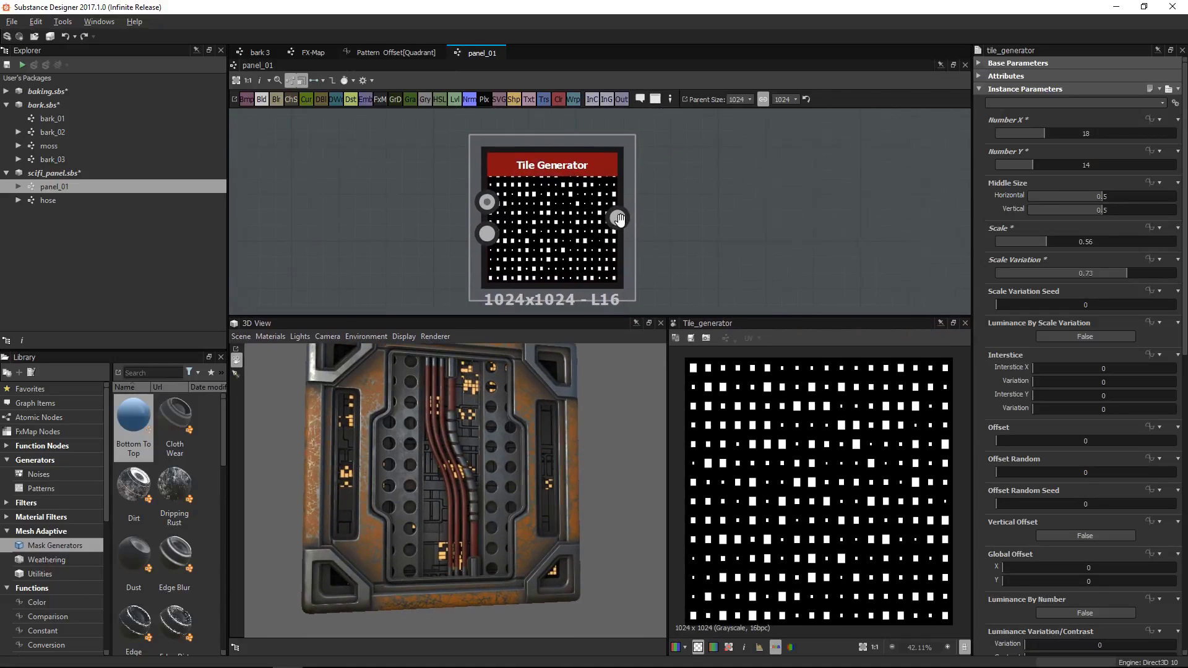
pyautogui.scroll(1, 619, 220)
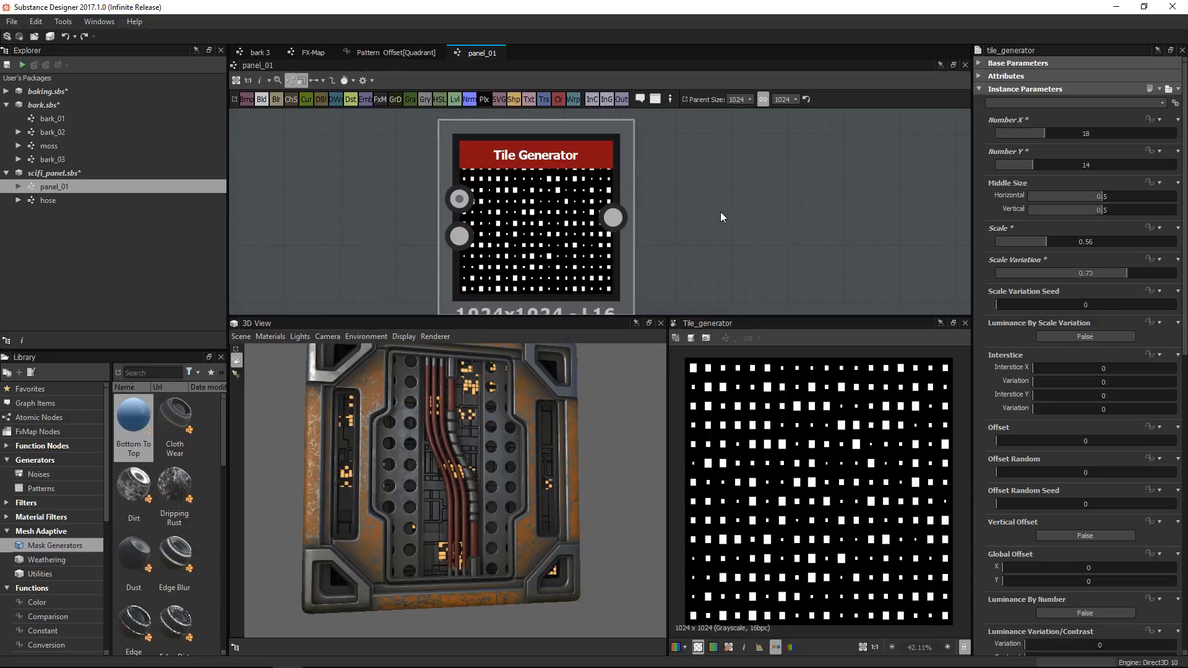
pyautogui.moveTo(660, 207); pyautogui.dragTo(669, 189, button='middle')
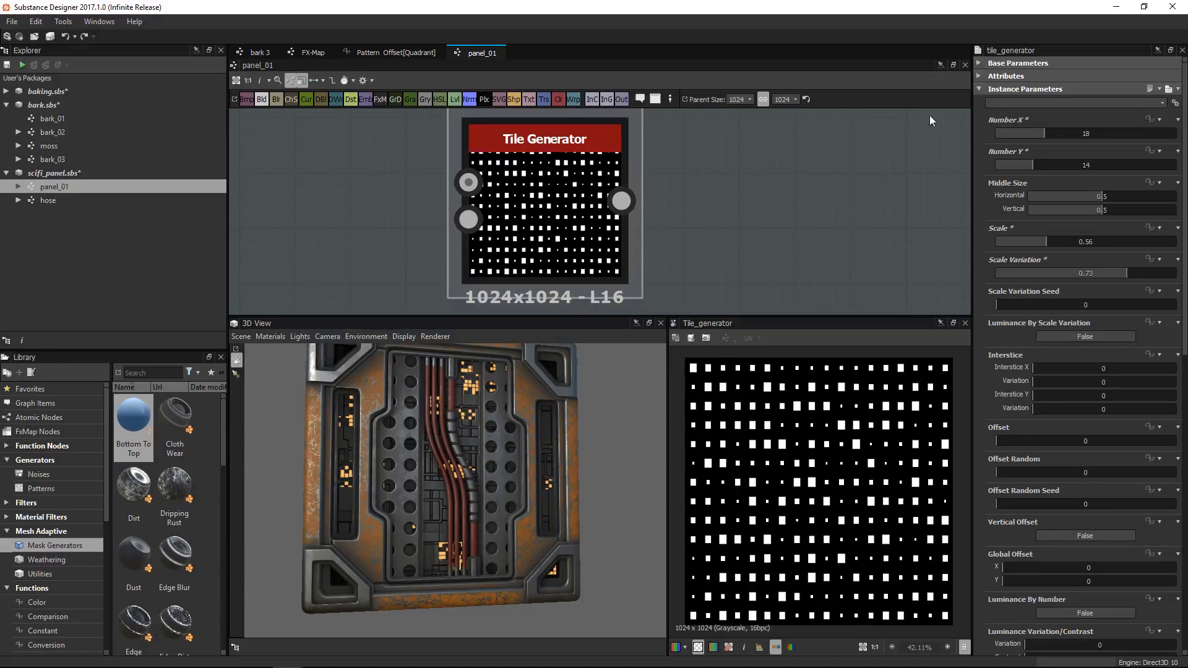
pyautogui.click(979, 76)
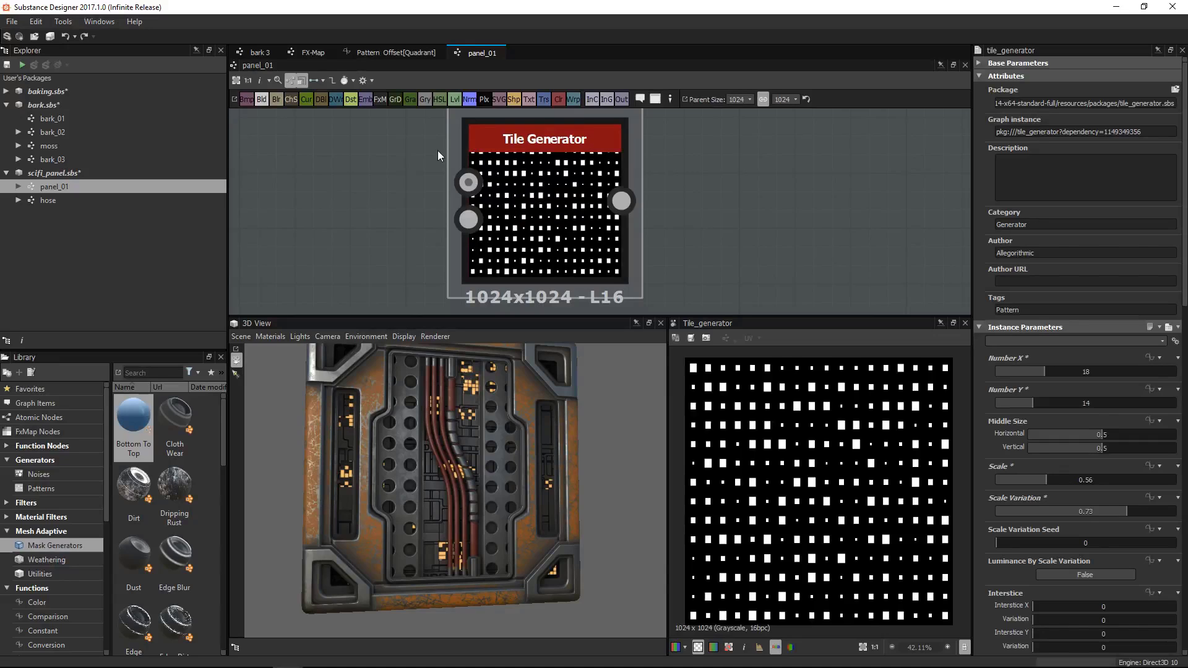
# Show the node finder for the panel_01 graph and browse its list of custom parameters
pyautogui.scroll(-5, 605, 228)
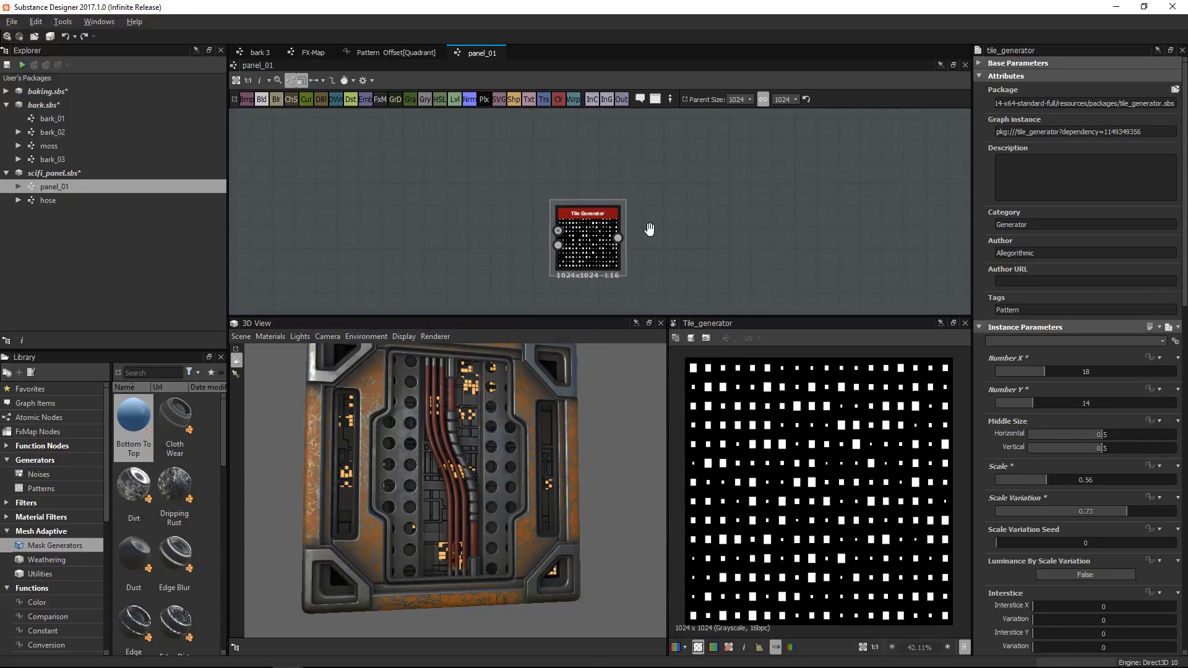
pyautogui.scroll(2, 649, 226)
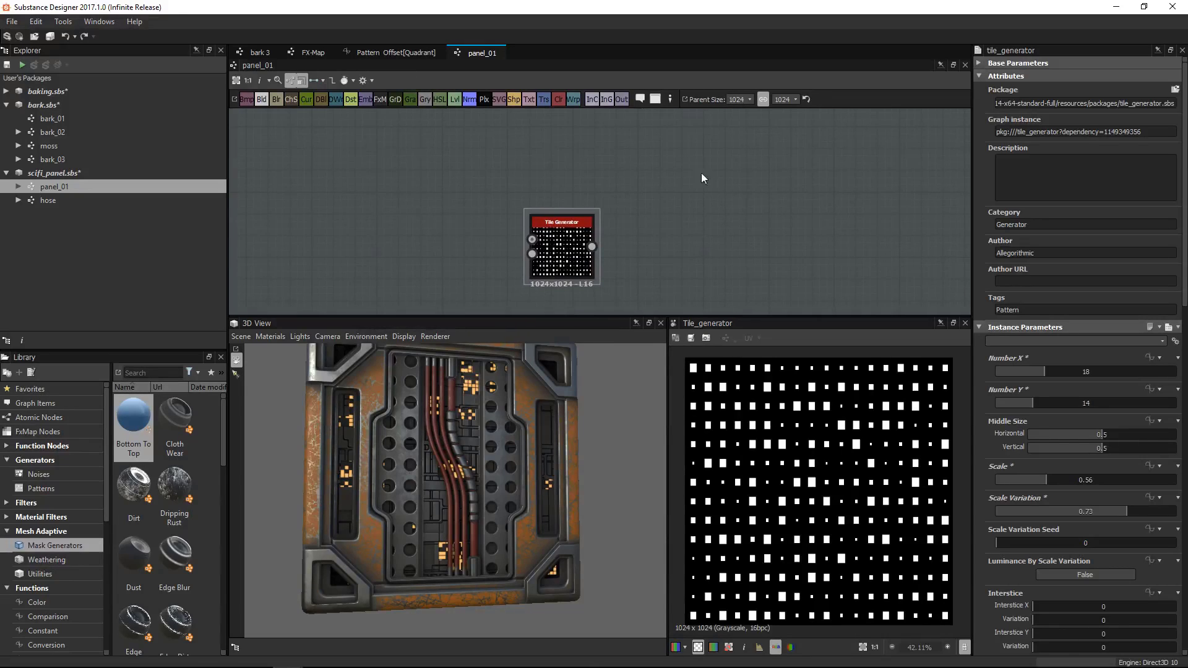
pyautogui.scroll(-10, 622, 189)
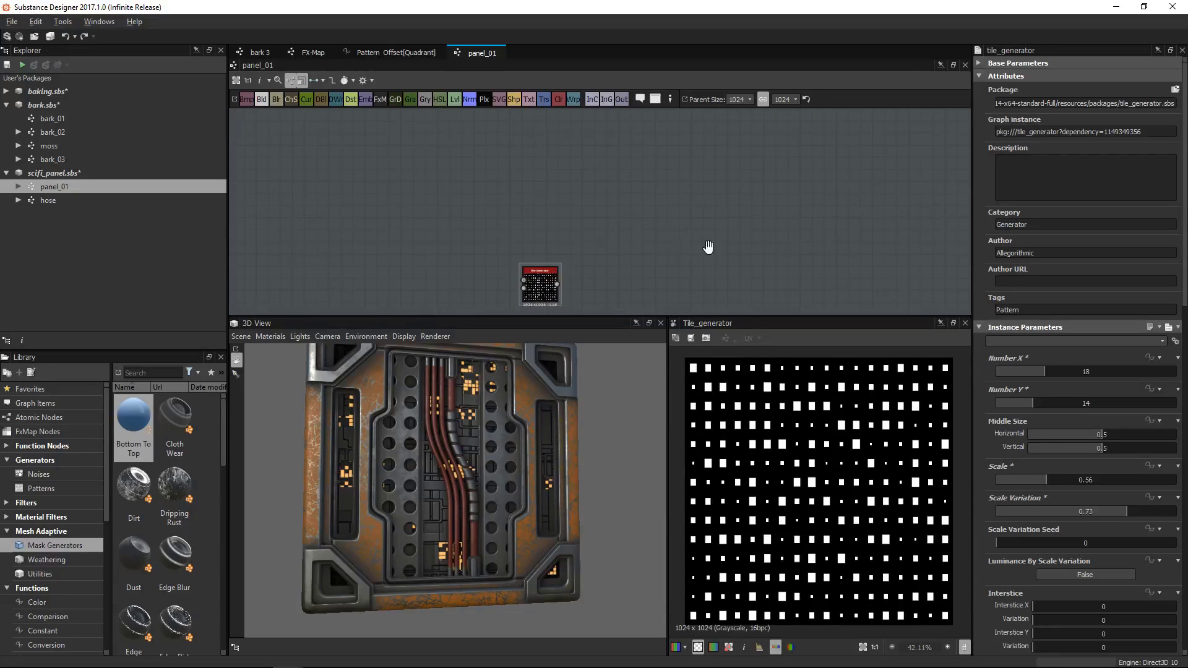
pyautogui.scroll(8, 794, 201)
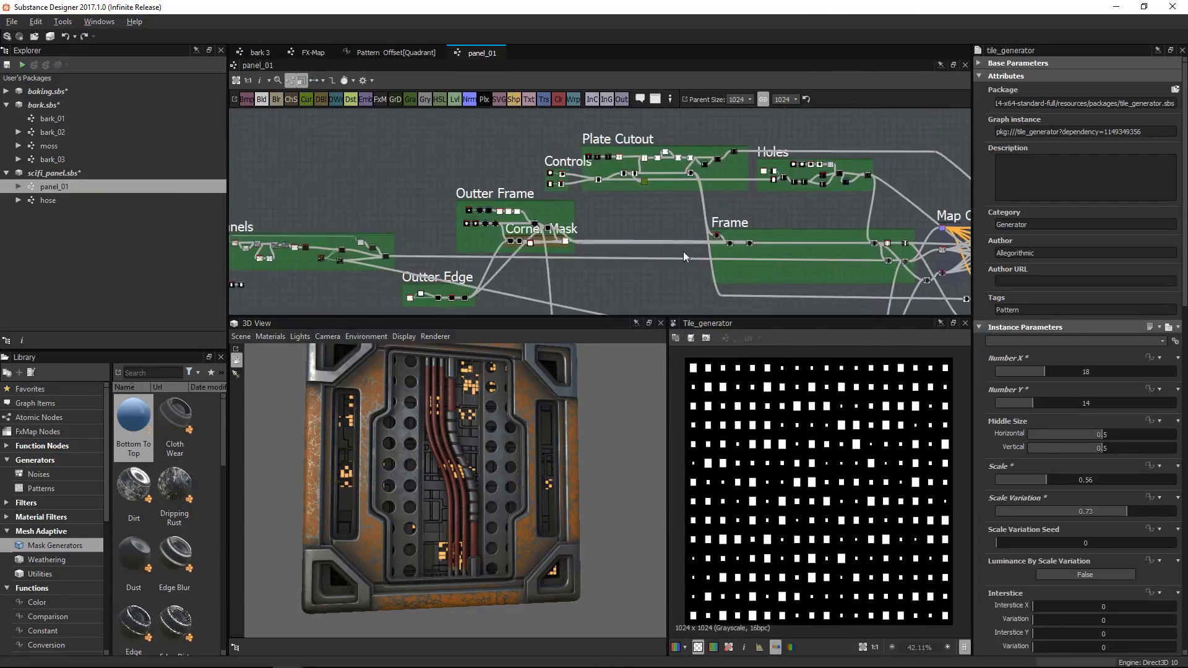
pyautogui.click(279, 80)
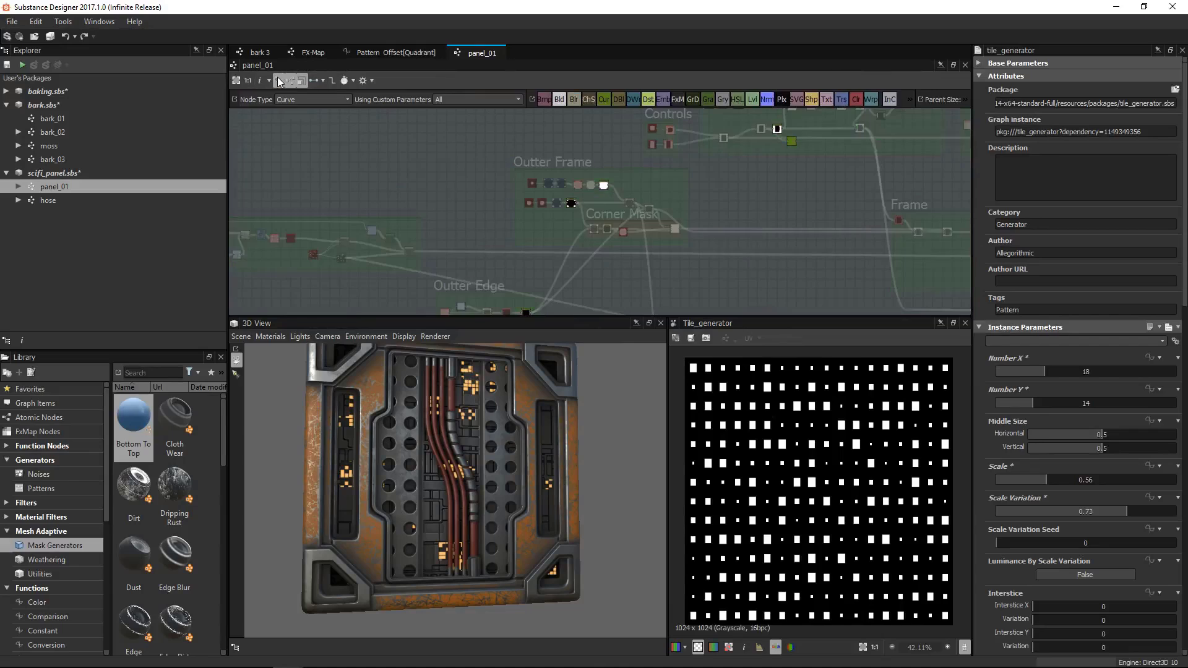
pyautogui.click(483, 101)
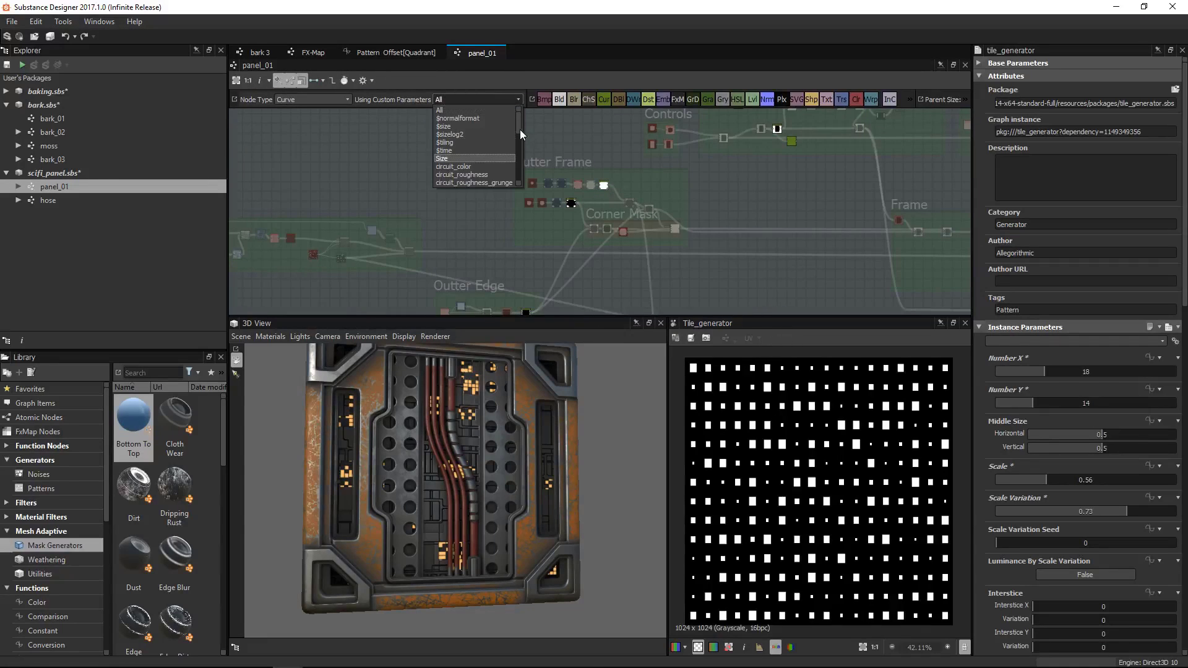
pyautogui.scroll(-1, 520, 128)
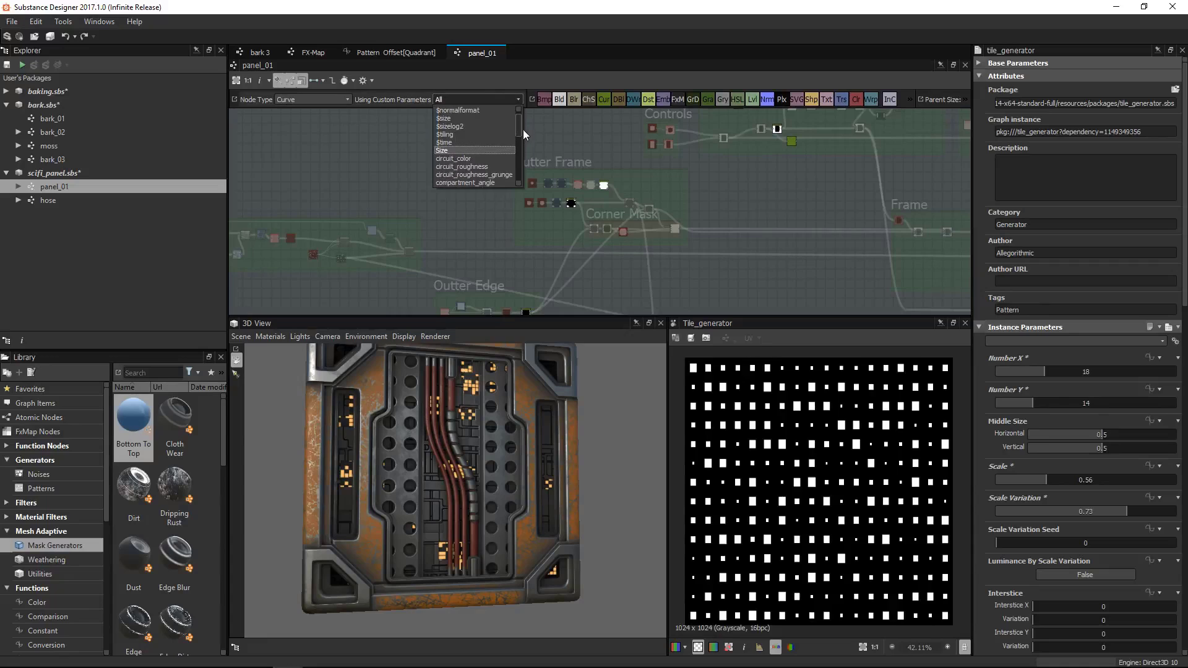
pyautogui.click(372, 150)
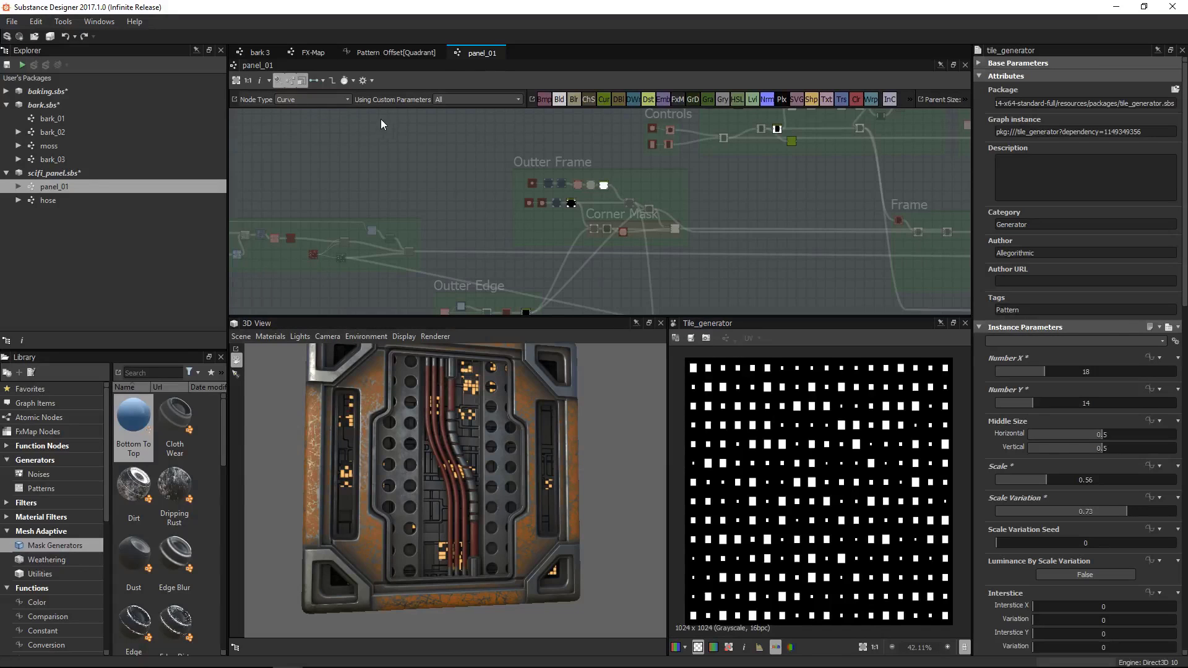
pyautogui.click(307, 100)
pyautogui.click(275, 100)
# Find the nodes using the custom parameter square_open and examine them across the graph's frames
pyautogui.click(492, 99)
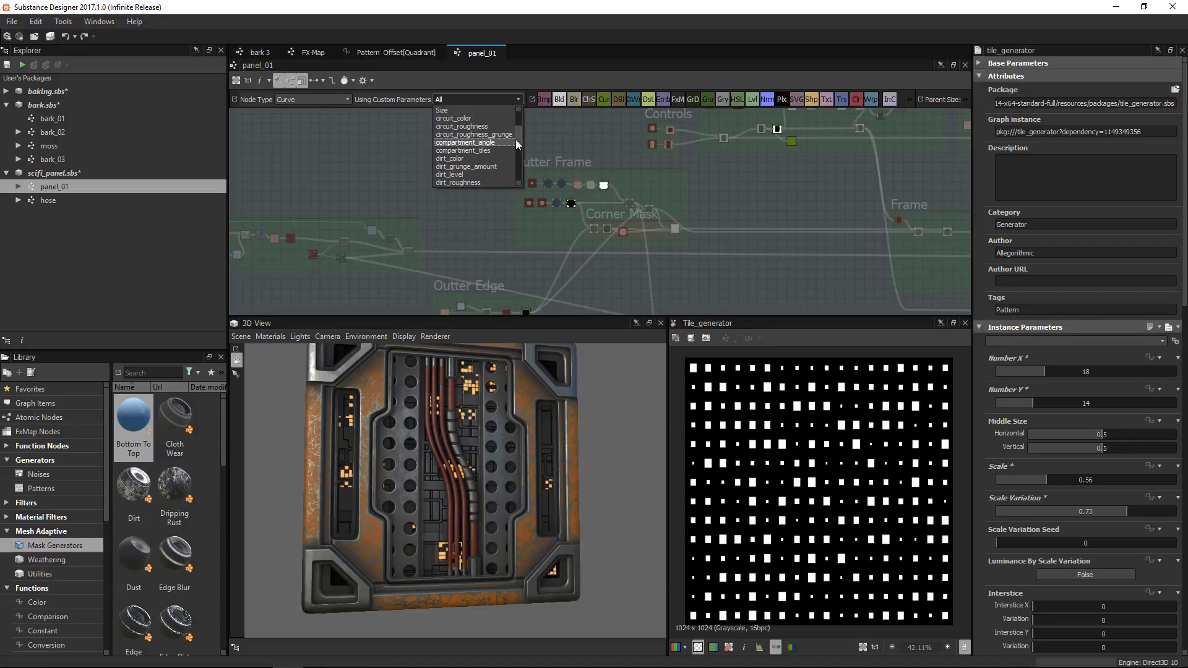
pyautogui.moveTo(518, 140); pyautogui.dragTo(518, 168)
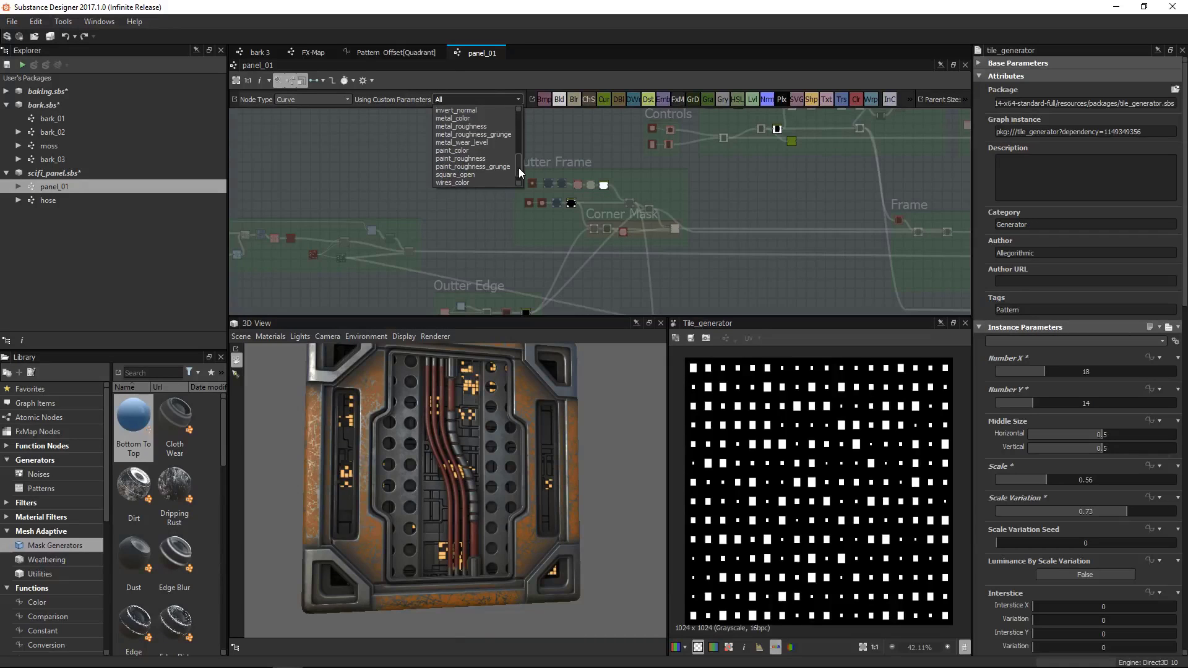
pyautogui.click(455, 174)
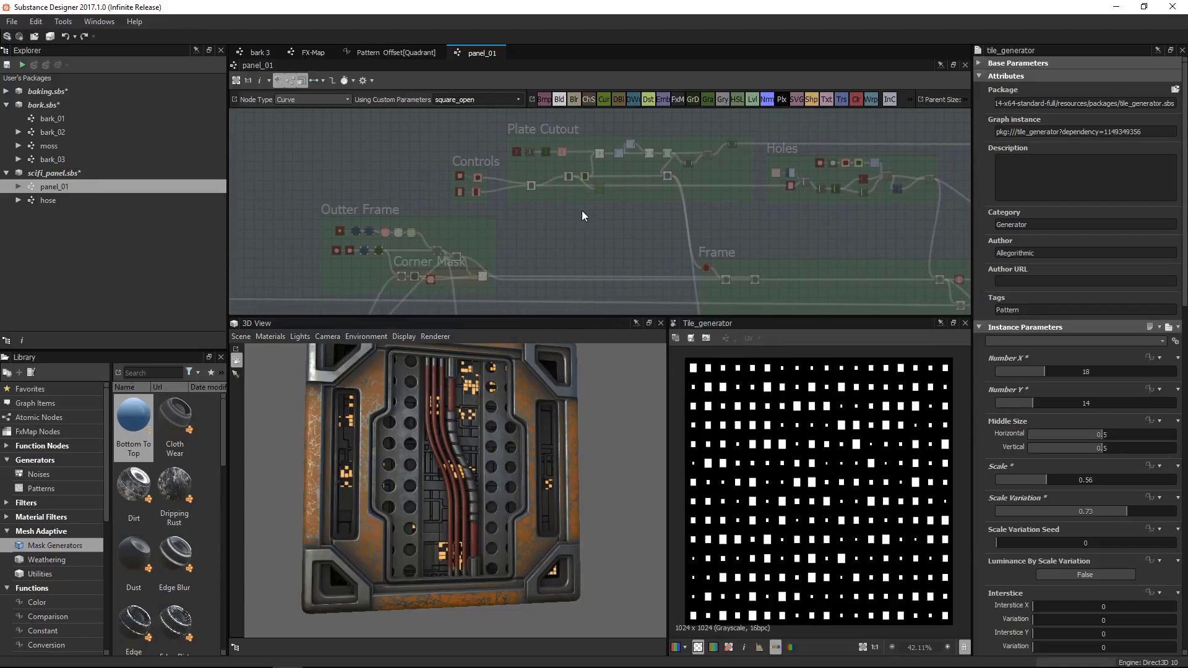
pyautogui.scroll(-3, 625, 224)
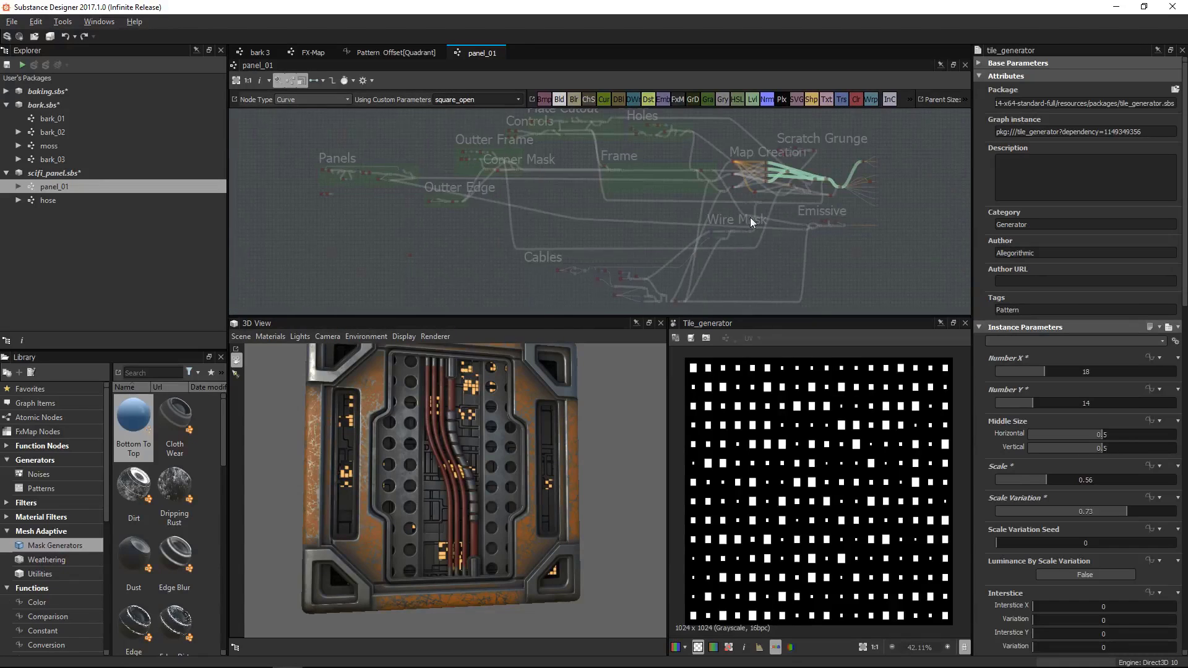
pyautogui.scroll(3, 749, 217)
pyautogui.moveTo(587, 194); pyautogui.dragTo(679, 277, button='middle')
pyautogui.scroll(4, 535, 176)
pyautogui.moveTo(526, 194); pyautogui.dragTo(968, 165, button='middle')
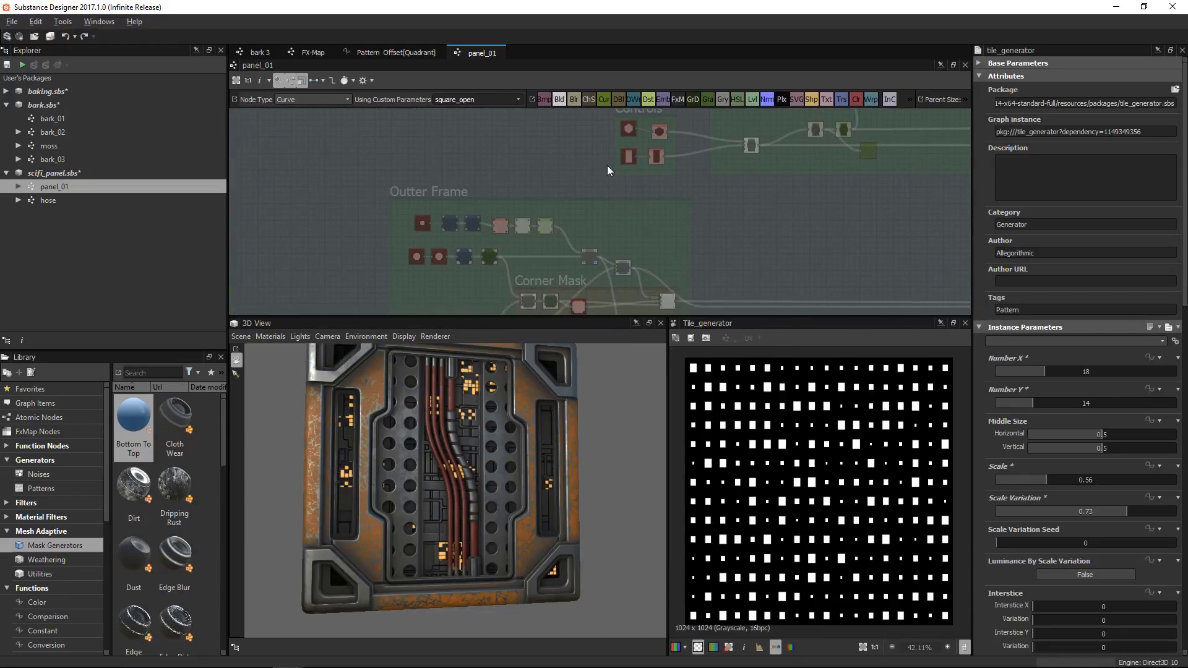
pyautogui.scroll(-2, 607, 165)
pyautogui.moveTo(599, 213); pyautogui.dragTo(659, 117, button='middle')
pyautogui.moveTo(898, 215); pyautogui.dragTo(910, 303, button='middle')
pyautogui.moveTo(665, 205); pyautogui.dragTo(602, 159, button='middle')
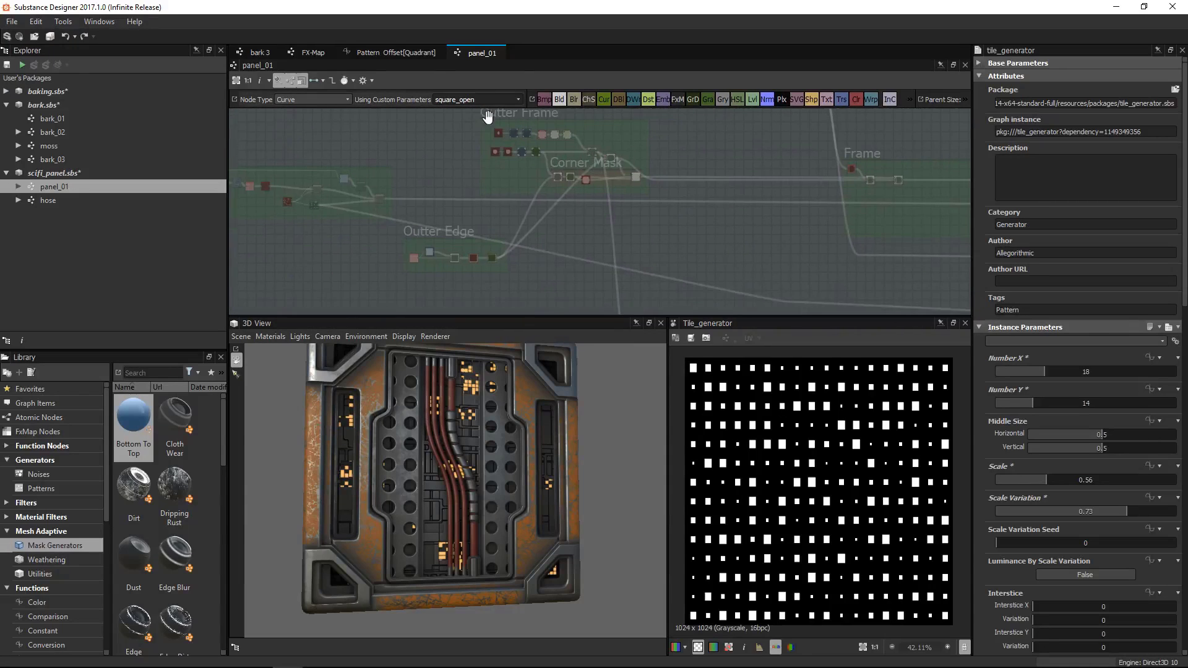
# Switch the node search to the paint_color parameter and look over the whole graph for matching nodes
pyautogui.click(462, 101)
pyautogui.click(472, 151)
pyautogui.scroll(-2, 545, 204)
pyautogui.moveTo(545, 204)
pyautogui.mouseDown(button='middle')
pyautogui.moveTo(620, 193)
pyautogui.moveTo(485, 171)
pyautogui.mouseUp(button='middle')
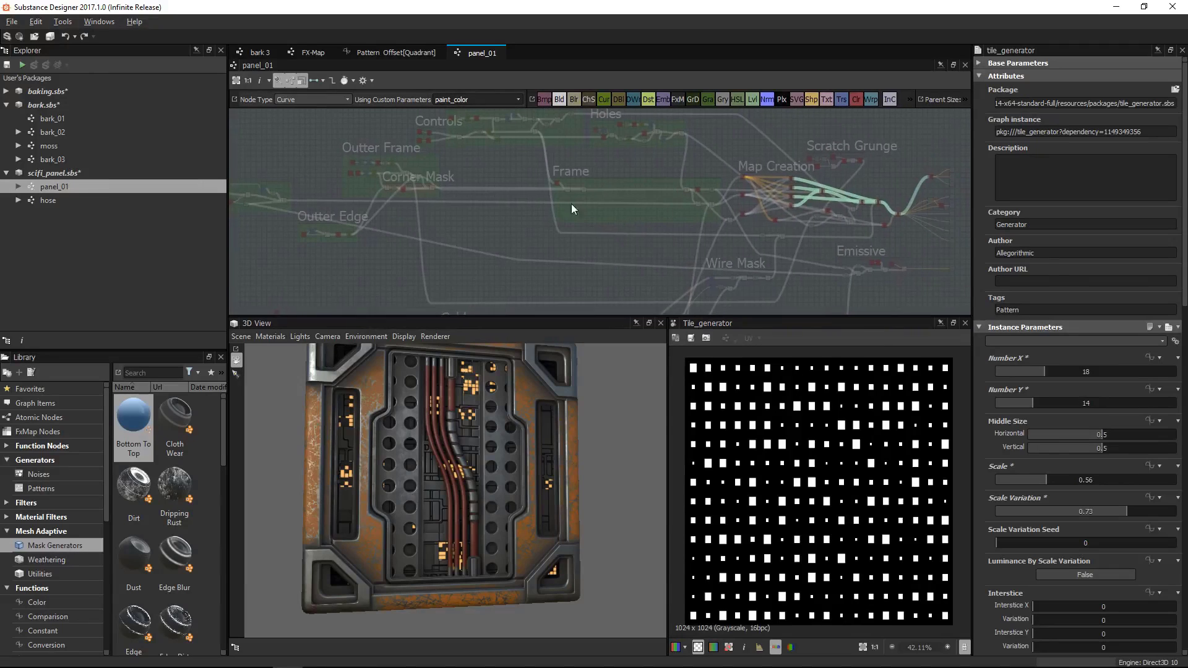
pyautogui.moveTo(586, 196); pyautogui.dragTo(722, 244, button='middle')
# Add a Uniform Color node in an empty area of the graph and turn off the node finder
pyautogui.press('space')
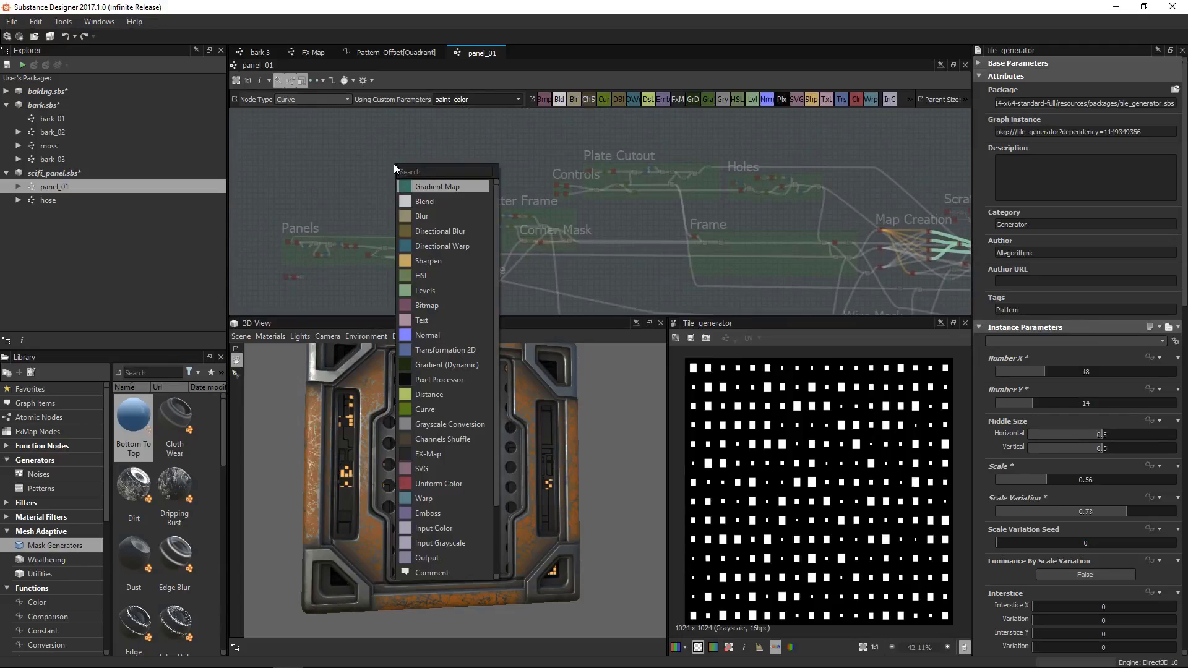
pyautogui.write('uniform')
pyautogui.press('Return')
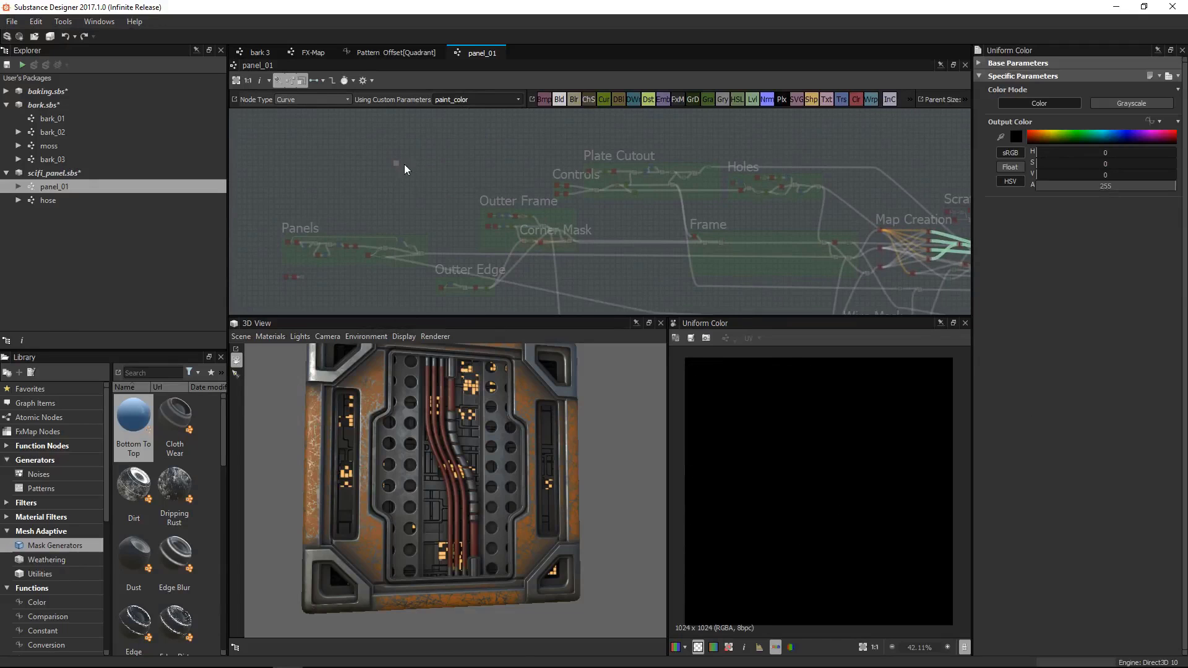
pyautogui.scroll(7, 404, 165)
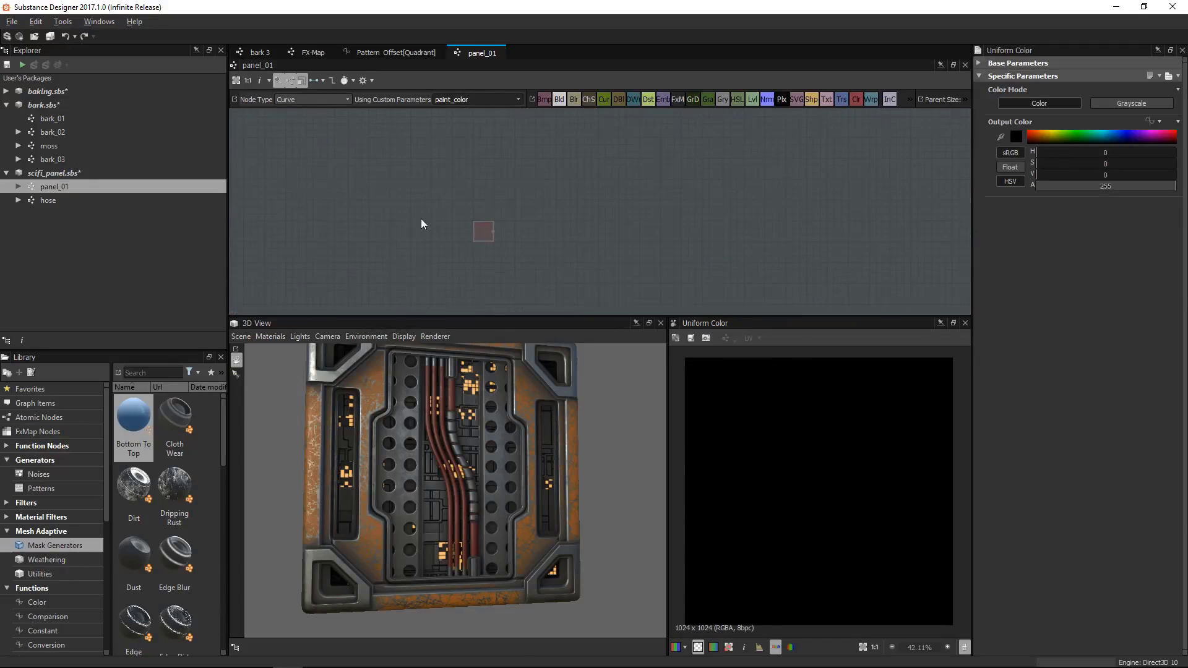
pyautogui.click(276, 79)
pyautogui.moveTo(684, 251); pyautogui.dragTo(701, 248, button='middle')
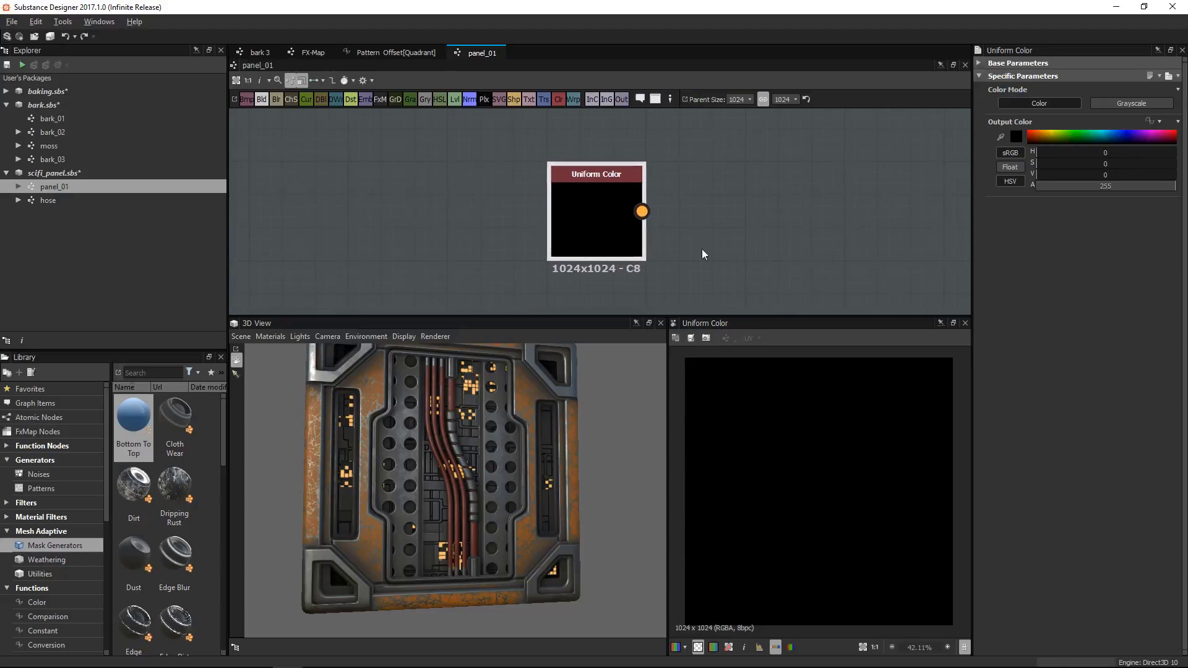
pyautogui.scroll(1, 694, 240)
# Give the Uniform Color node's Output Color an empty function and open that function for editing
pyautogui.click(1166, 124)
pyautogui.click(1152, 122)
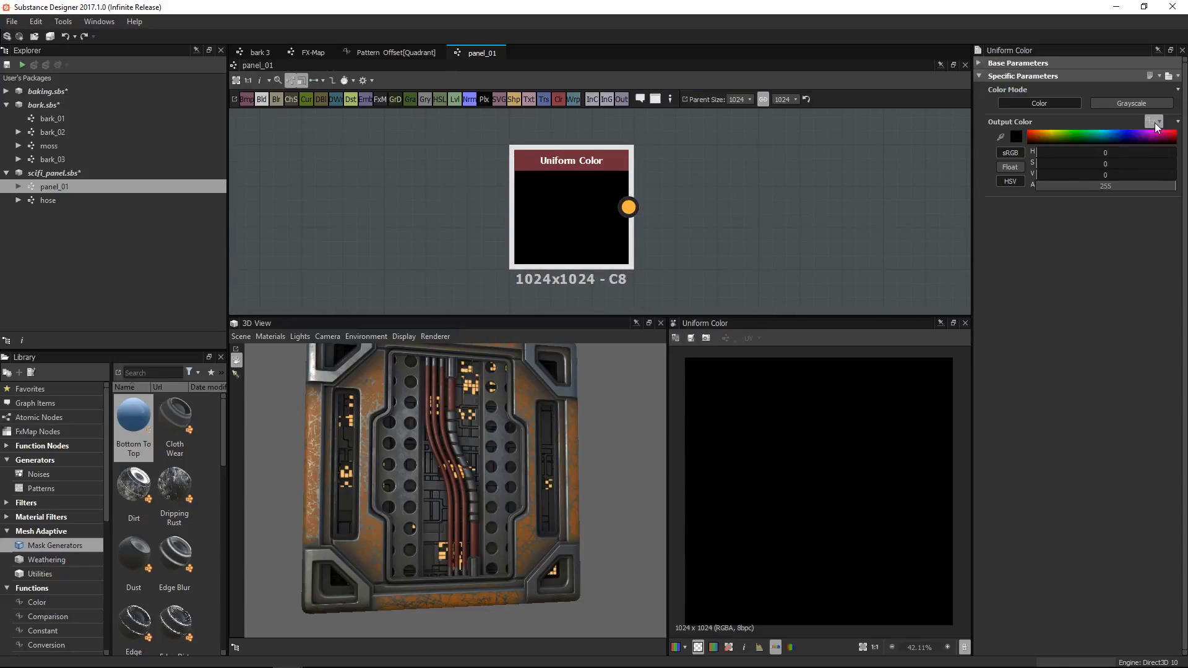
pyautogui.click(1152, 122)
pyautogui.click(1114, 411)
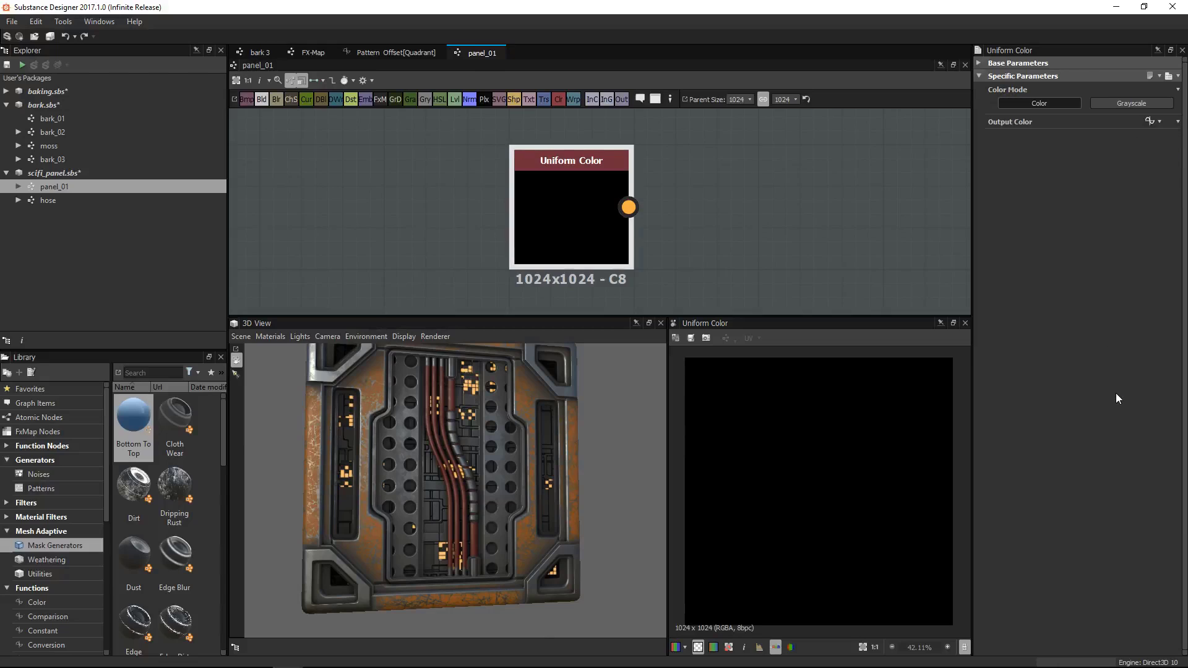
pyautogui.click(1147, 120)
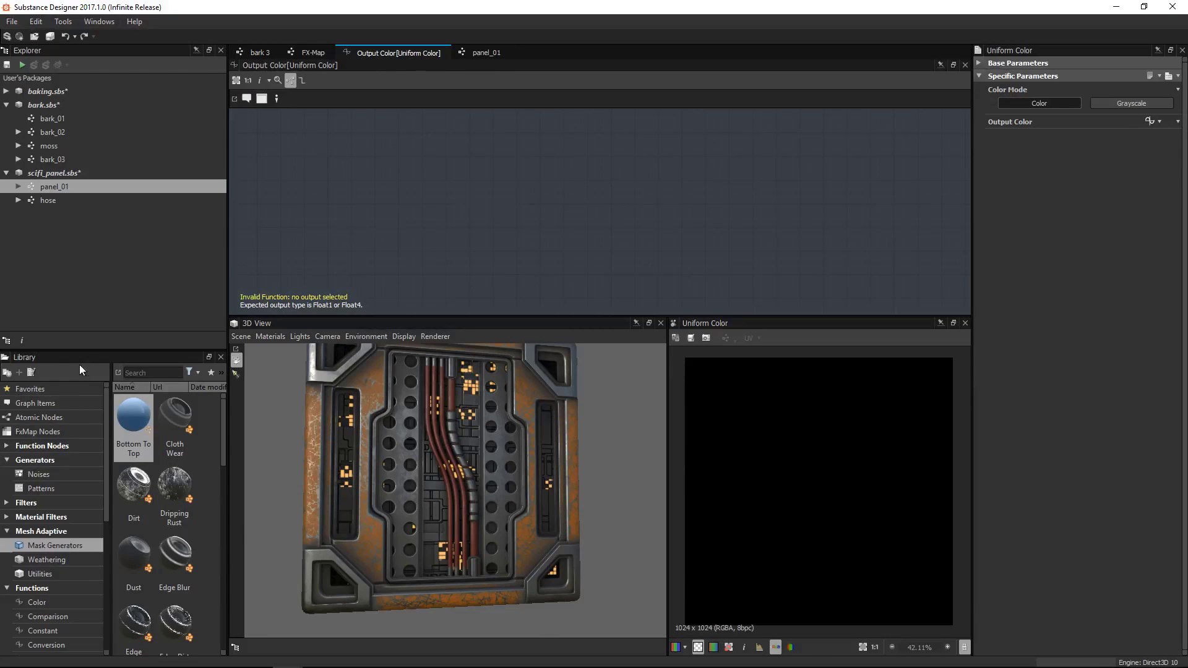
# Enlarge the library and add the 2D Distance function (distance_vec2) from its Maths category to the Output Color function graph
pyautogui.moveTo(84, 350); pyautogui.dragTo(115, 173)
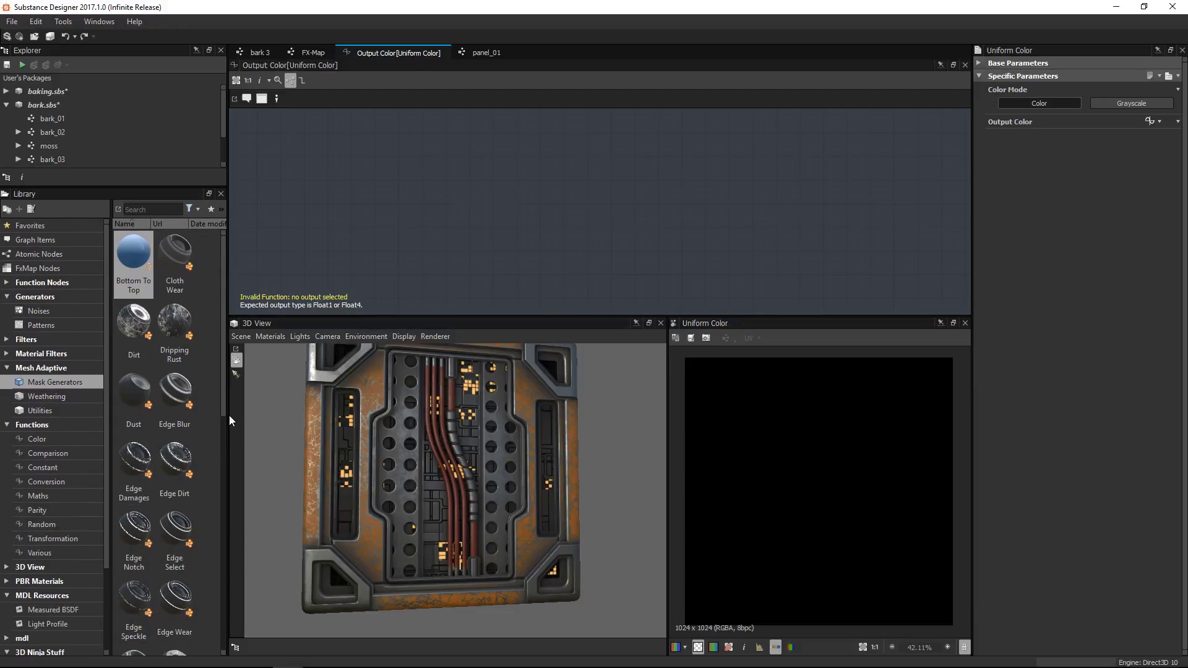
pyautogui.moveTo(227, 417); pyautogui.dragTo(289, 427)
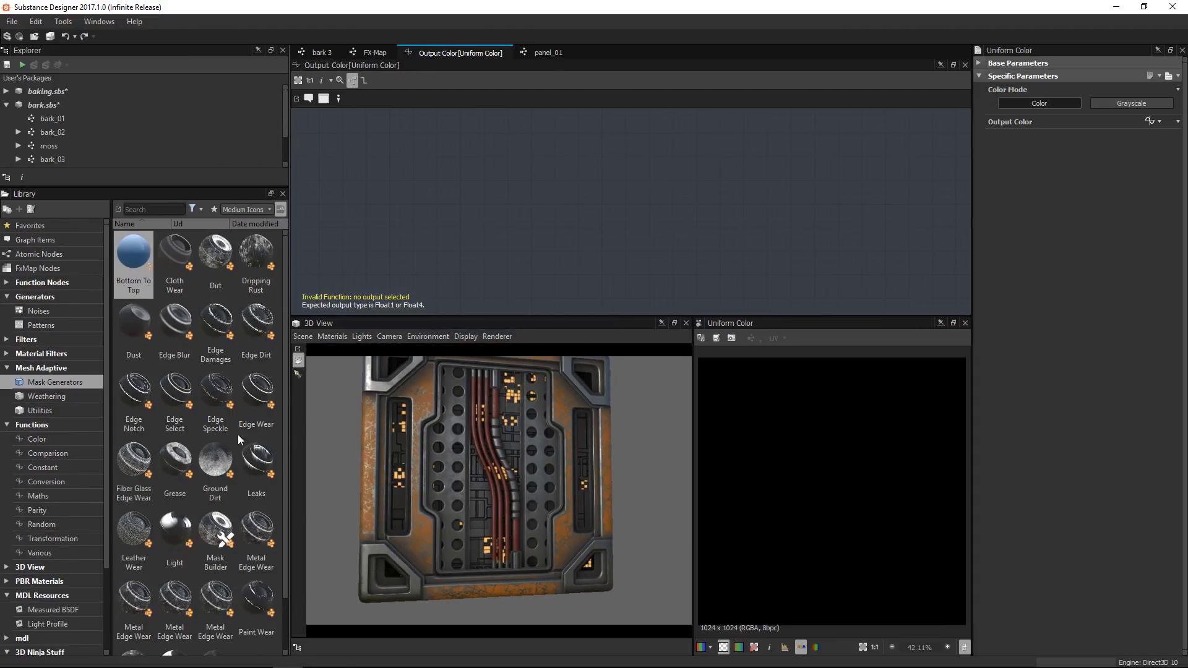
pyautogui.click(38, 496)
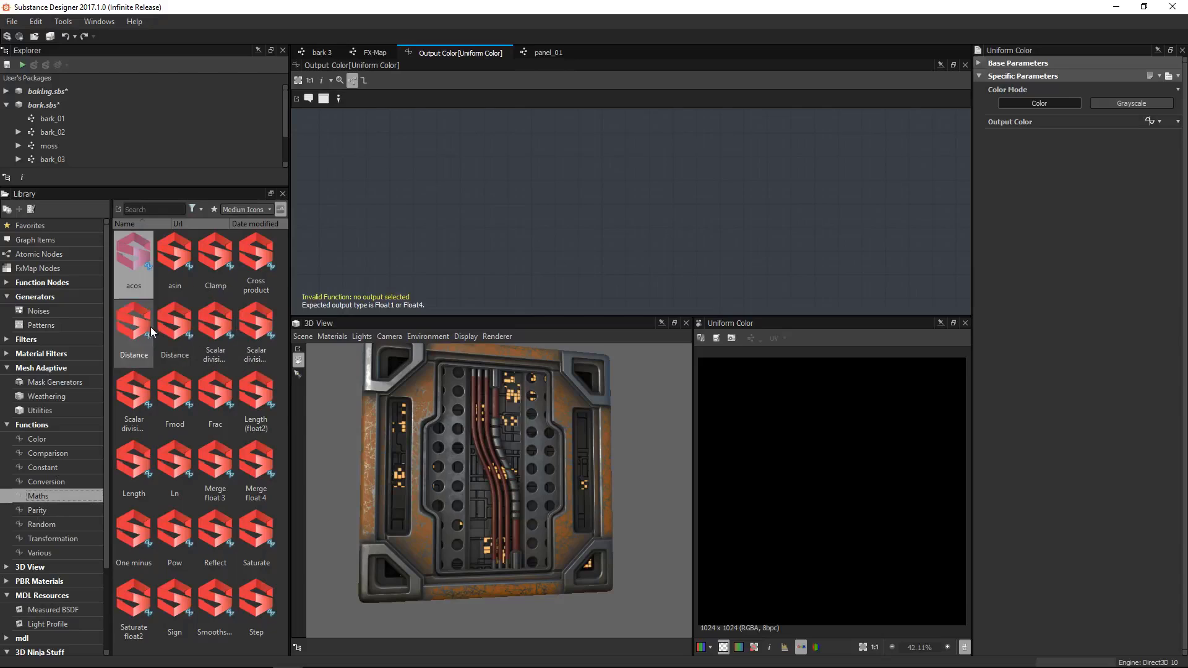
pyautogui.moveTo(134, 323); pyautogui.dragTo(530, 196)
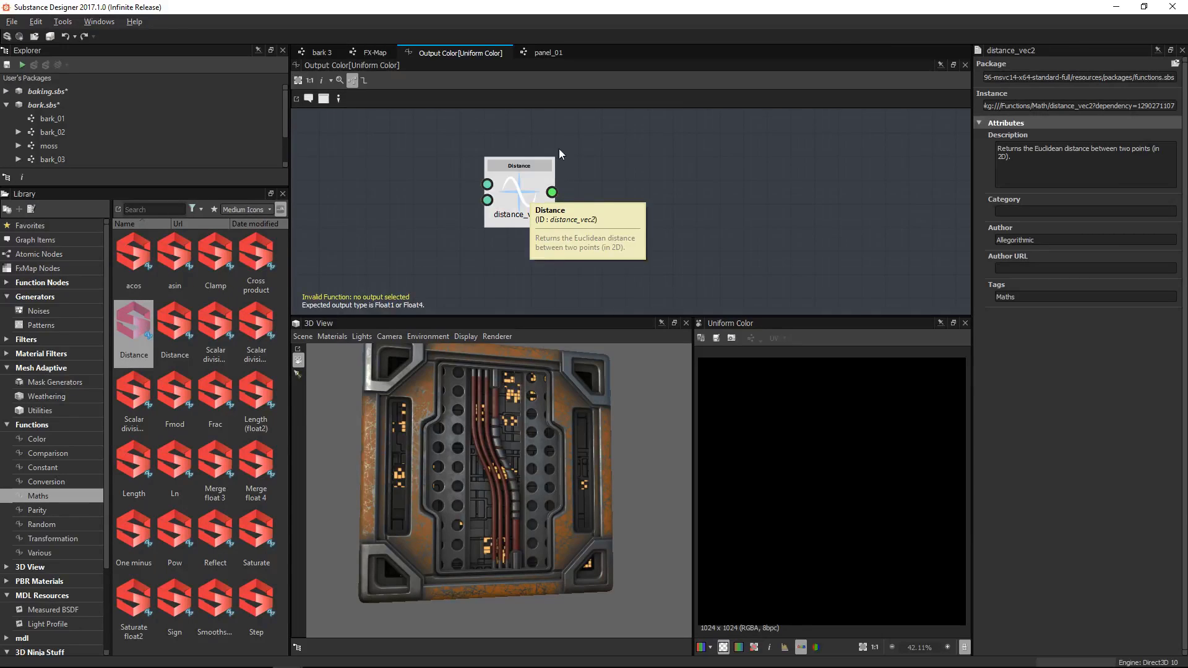
# Open the Distance node's reference graph and examine its nodes, attributes and input parameters
pyautogui.scroll(3, 559, 149)
pyautogui.moveTo(574, 203); pyautogui.dragTo(629, 176, button='middle')
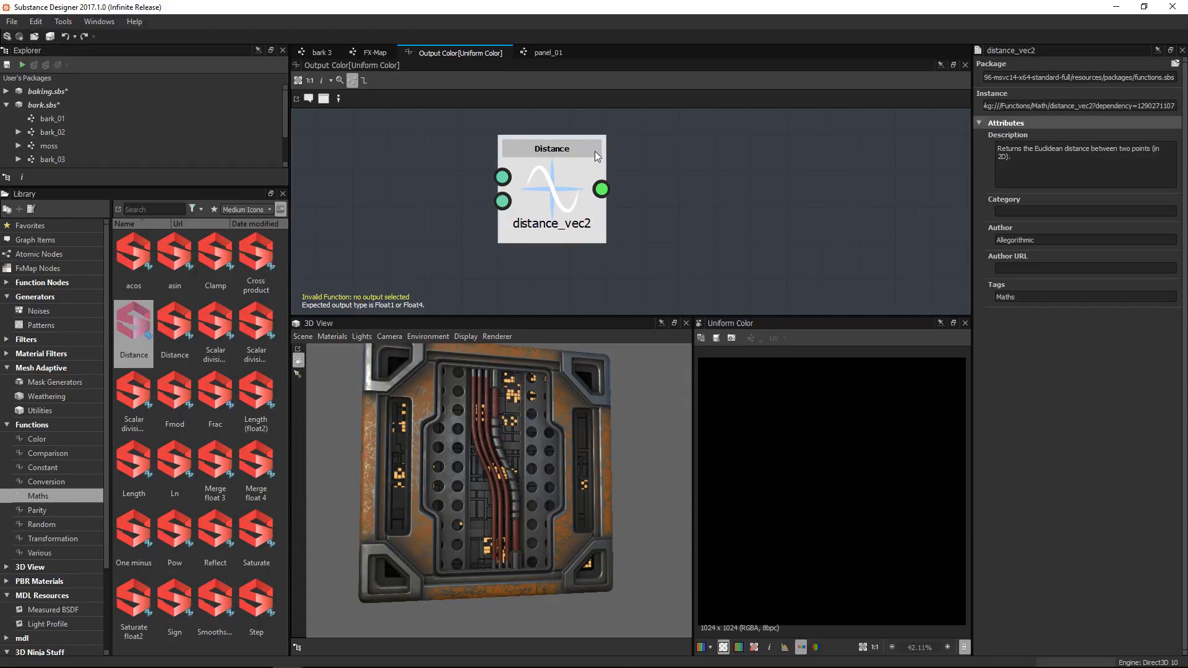
pyautogui.rightClick(547, 165)
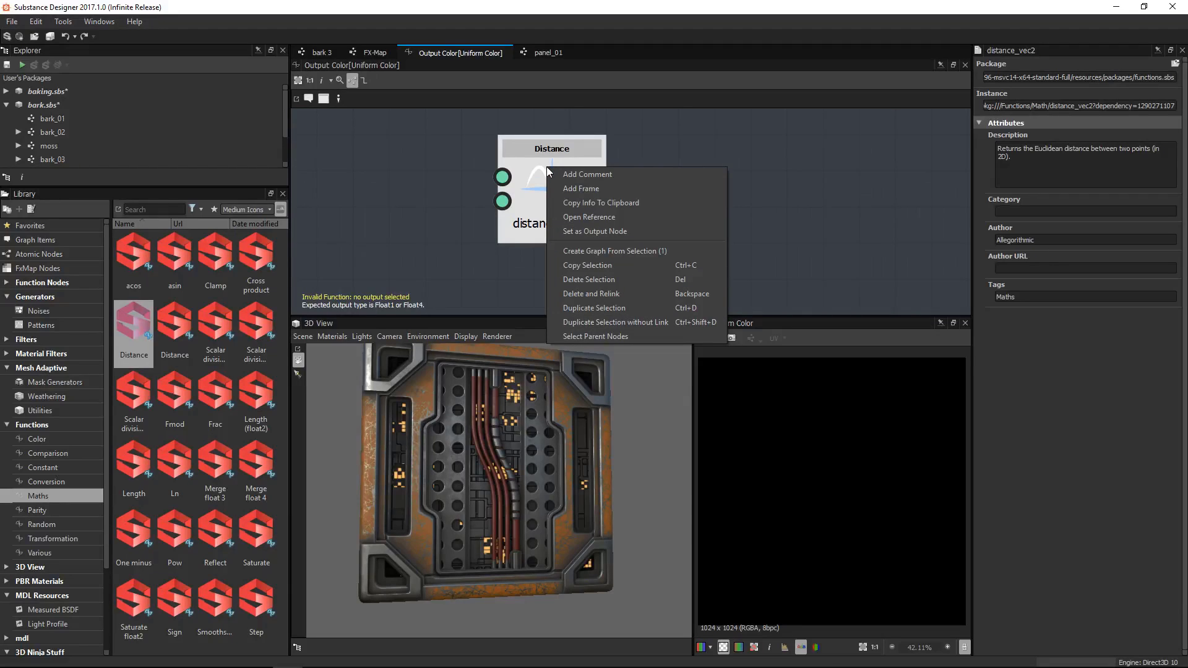
pyautogui.click(585, 216)
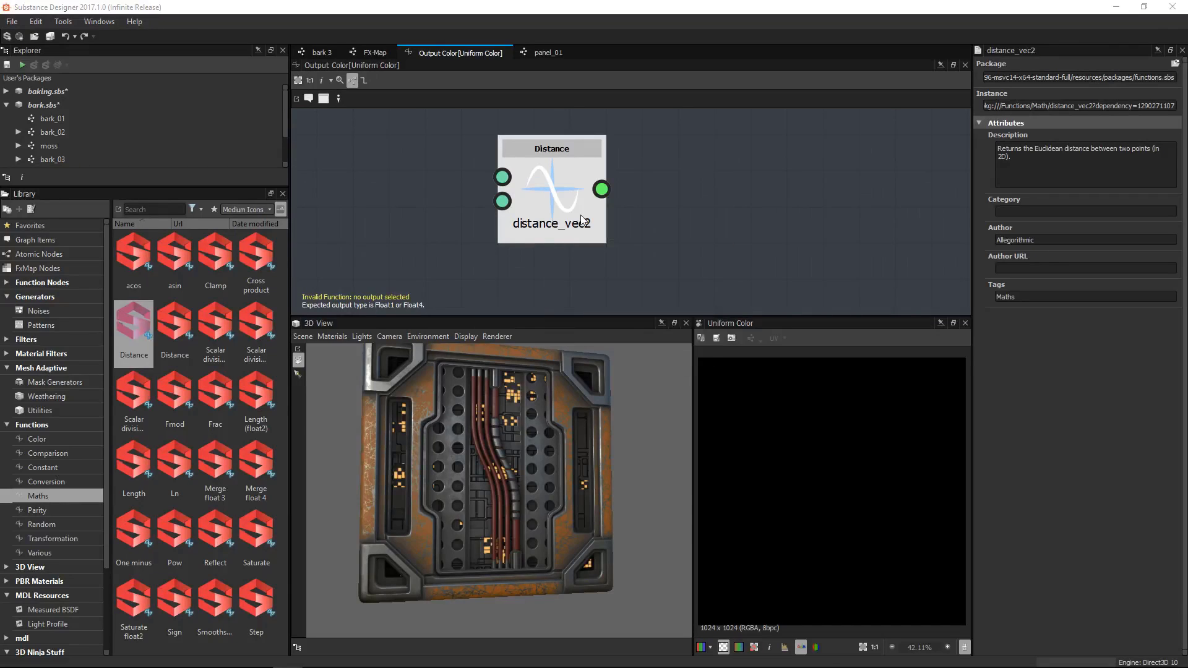
pyautogui.click(656, 356)
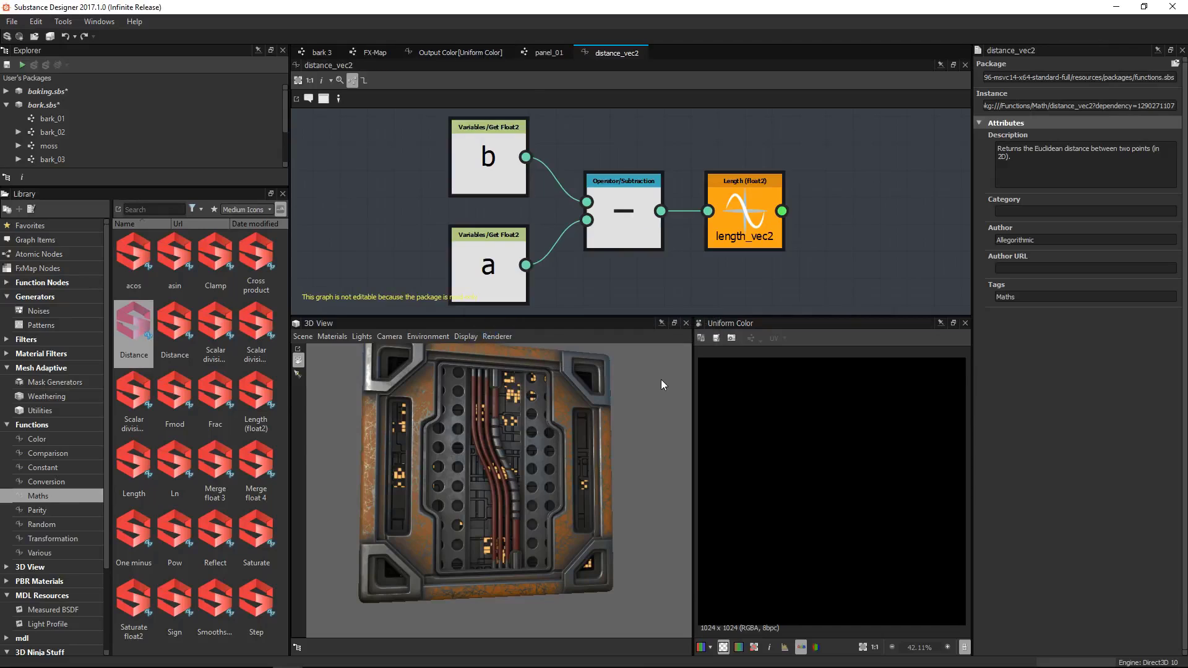
pyautogui.moveTo(413, 146); pyautogui.dragTo(767, 269)
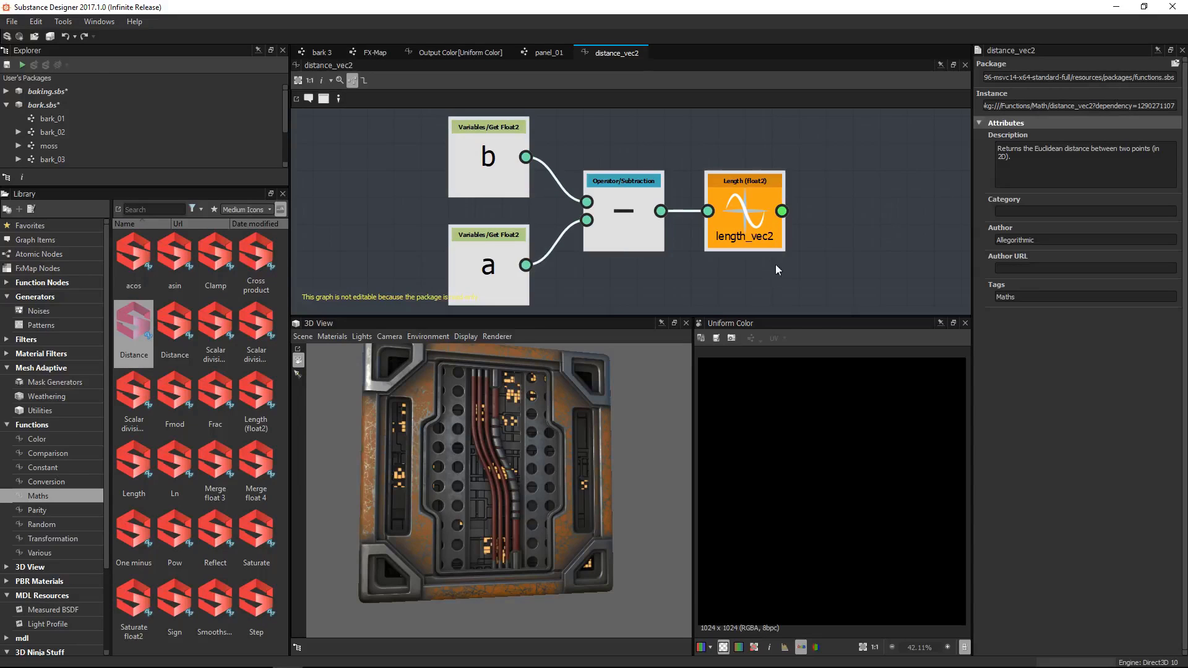
pyautogui.click(379, 180)
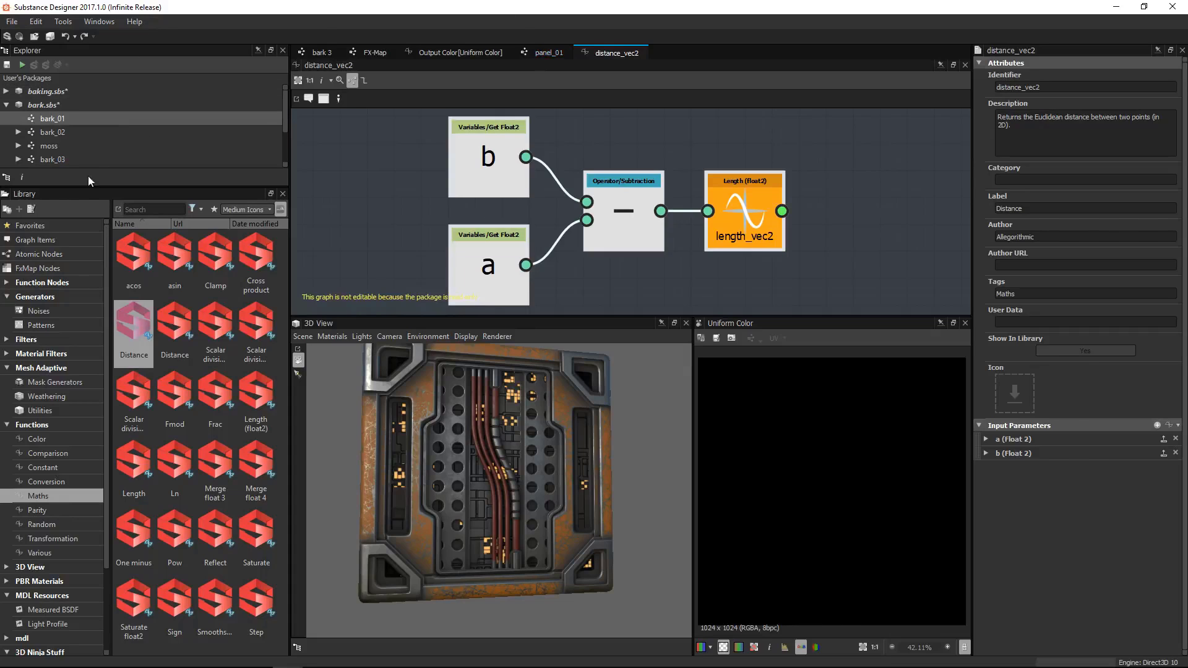
# Enlarge the package explorer, return to the panel_01 graph and select the Uniform Color node
pyautogui.moveTo(87, 187); pyautogui.dragTo(90, 261)
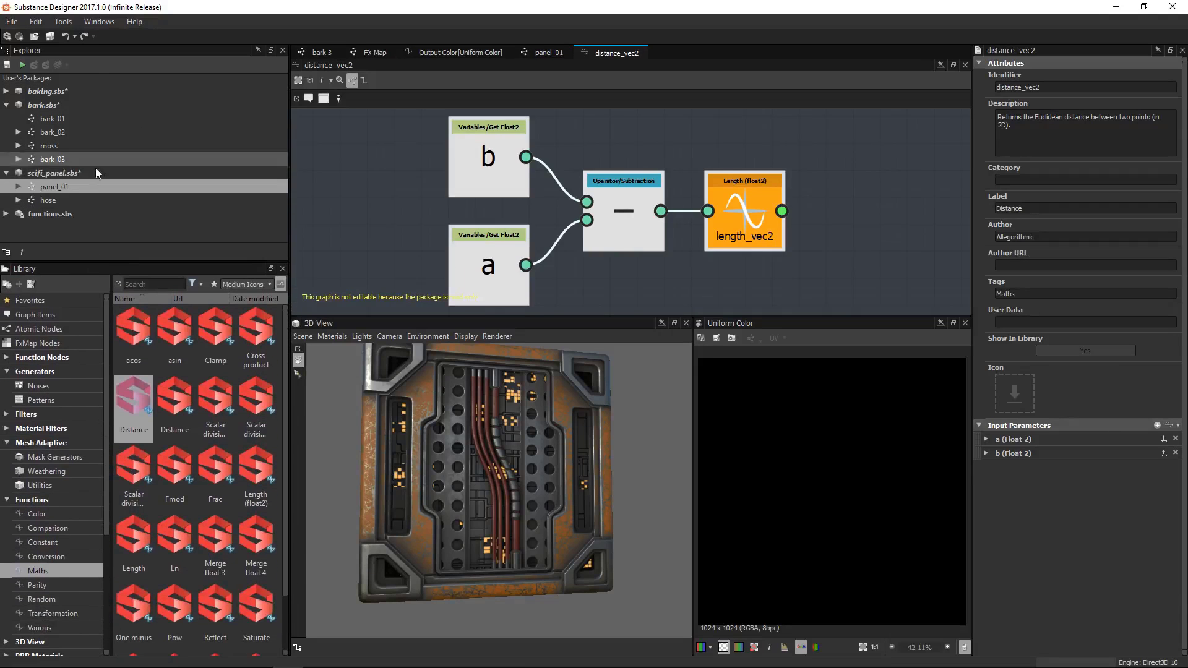
pyautogui.doubleClick(28, 184)
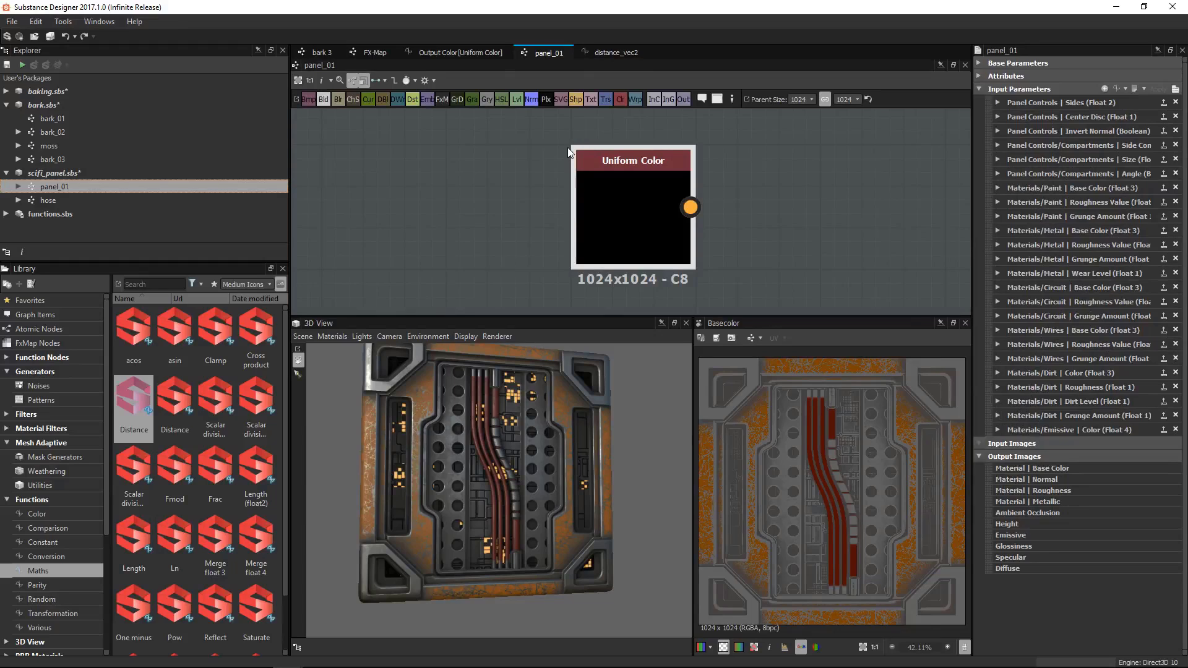
pyautogui.click(589, 244)
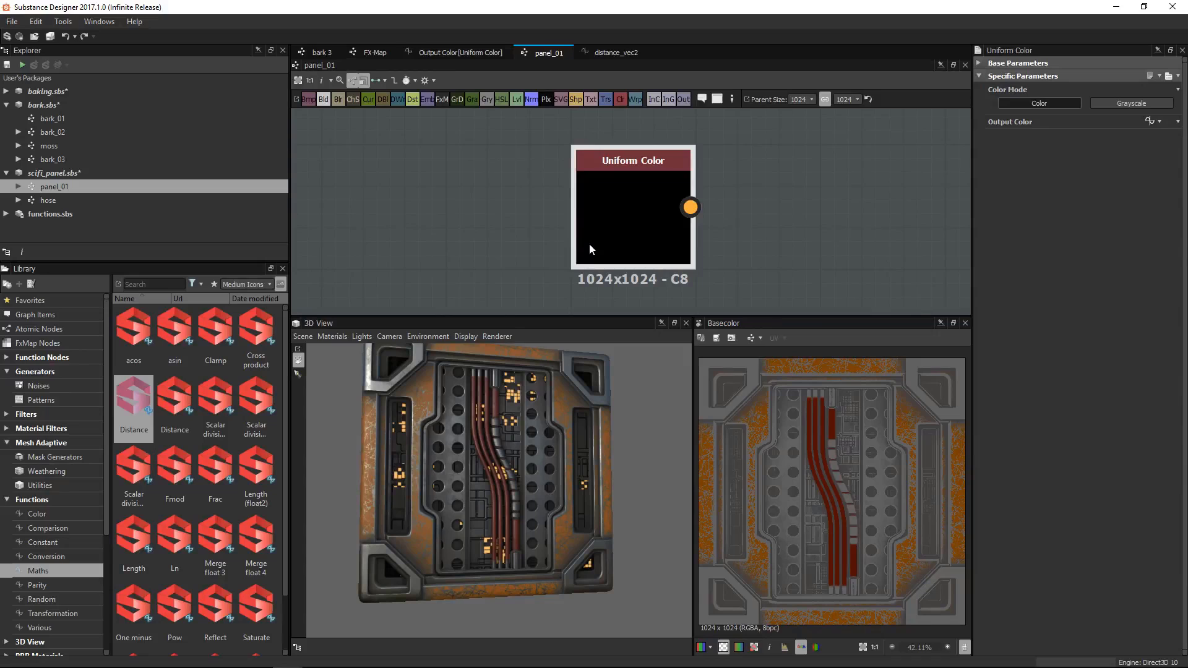
# Open the export settings for the outputs of the panel_01 graph
pyautogui.click(522, 225)
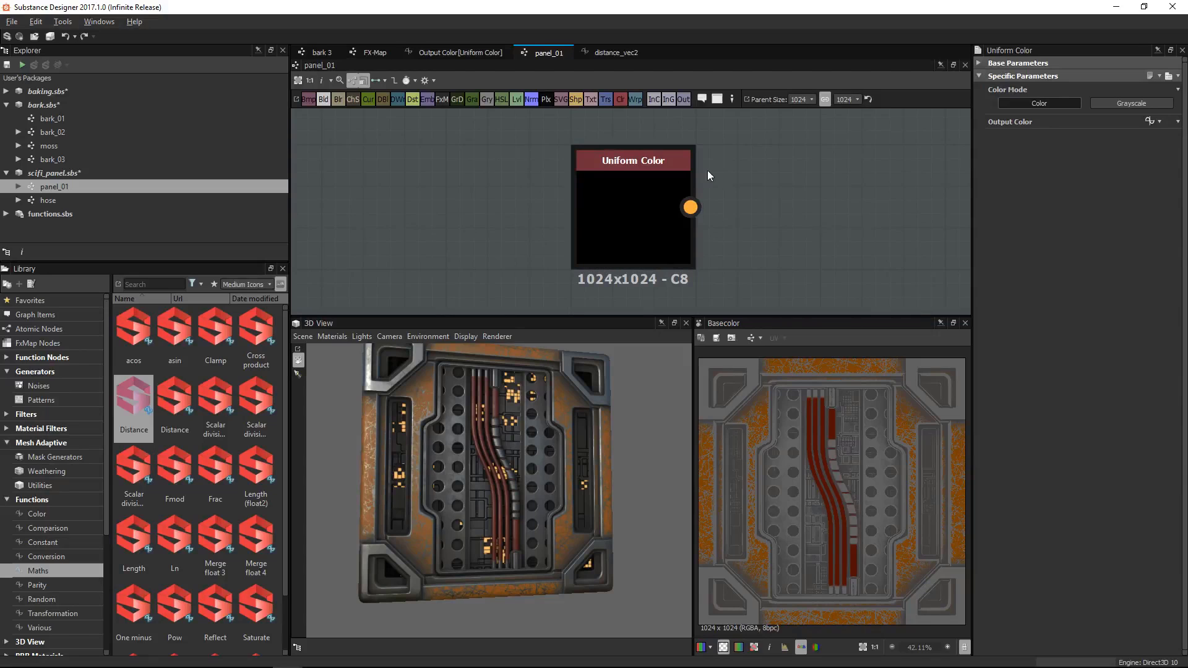
pyautogui.scroll(-10, 707, 171)
pyautogui.moveTo(785, 200); pyautogui.dragTo(436, 273, button='middle')
pyautogui.moveTo(730, 223); pyautogui.dragTo(519, 115, button='middle')
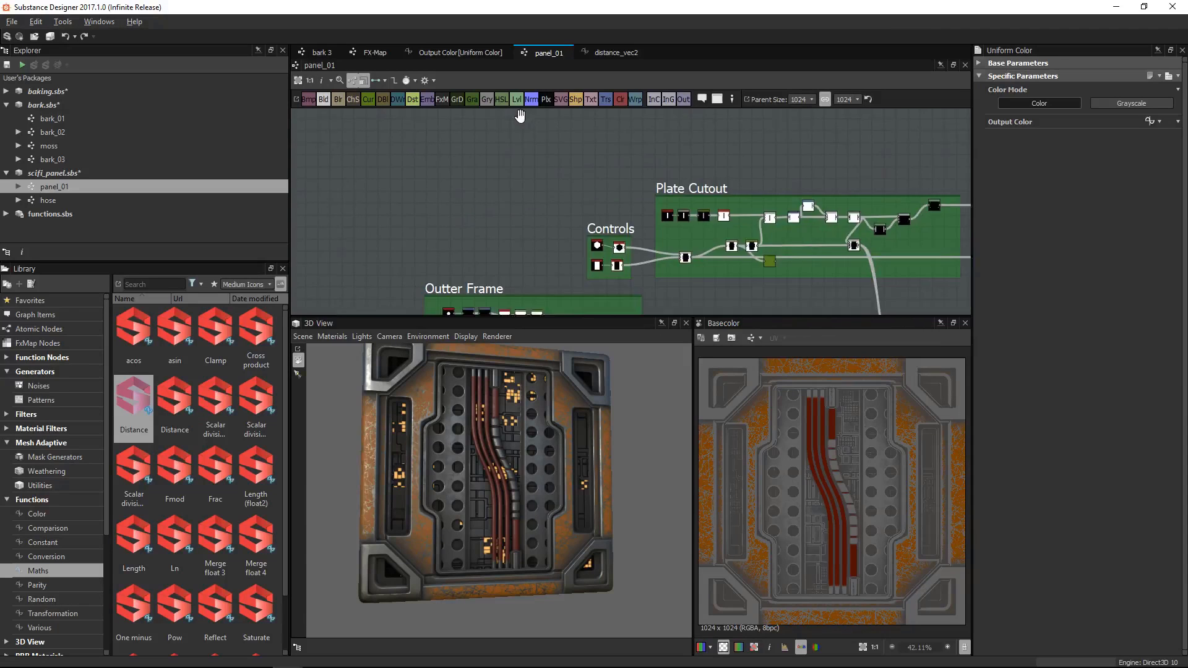
pyautogui.scroll(-5, 519, 116)
pyautogui.moveTo(649, 176); pyautogui.dragTo(535, 193, button='middle')
pyautogui.scroll(-3, 547, 185)
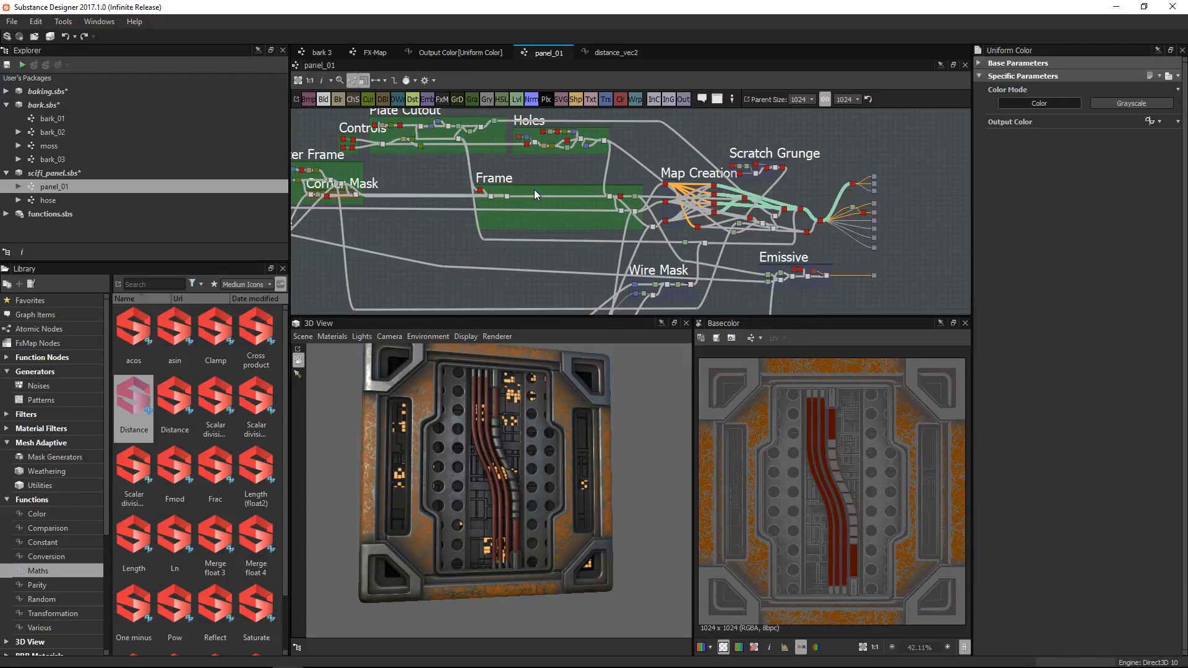
pyautogui.click(432, 80)
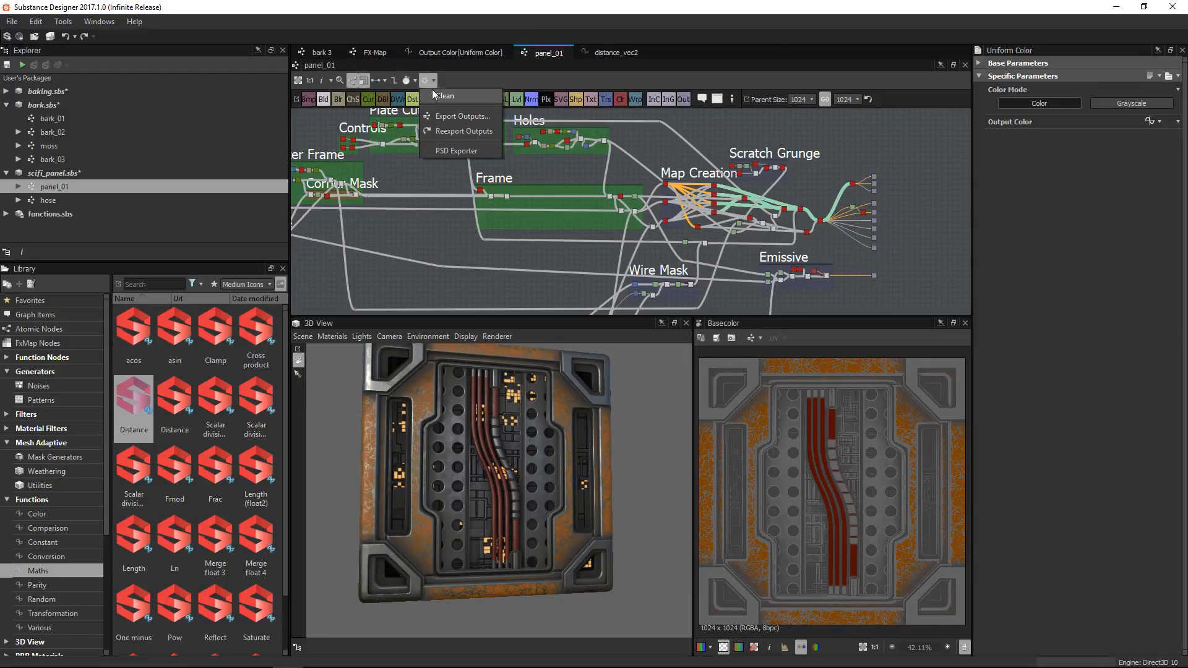
pyautogui.click(458, 117)
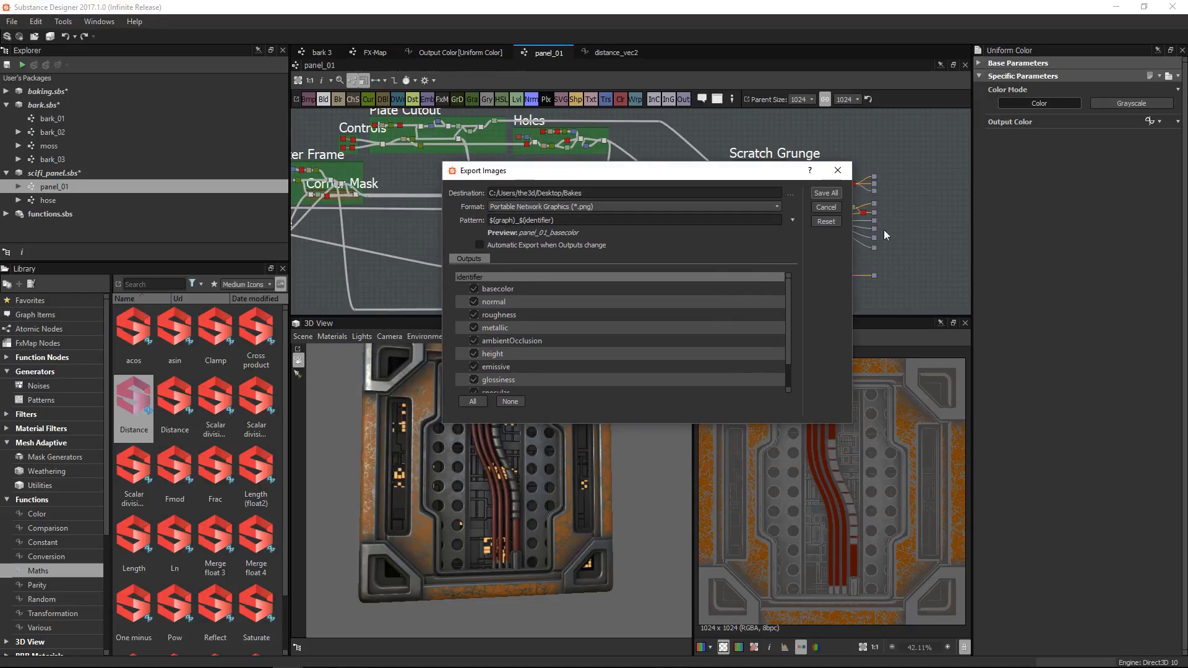
# Try appending the label, group and user_data variables to the export naming pattern, and cancel the export
pyautogui.click(791, 221)
pyautogui.click(744, 246)
pyautogui.click(791, 221)
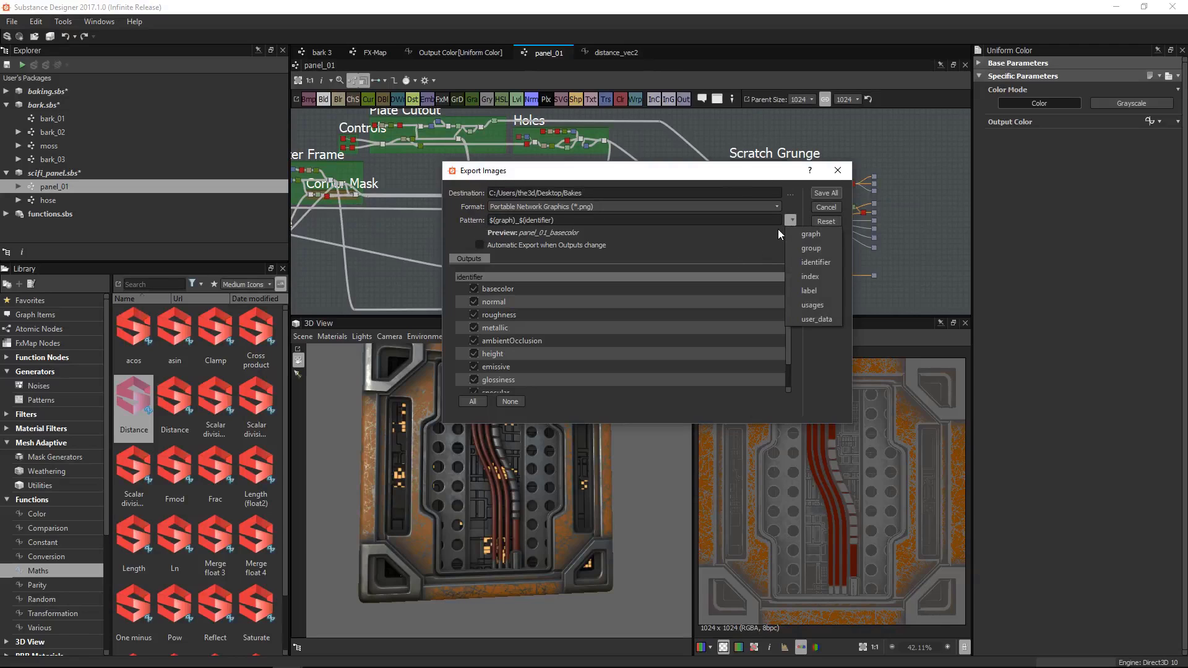
pyautogui.click(810, 290)
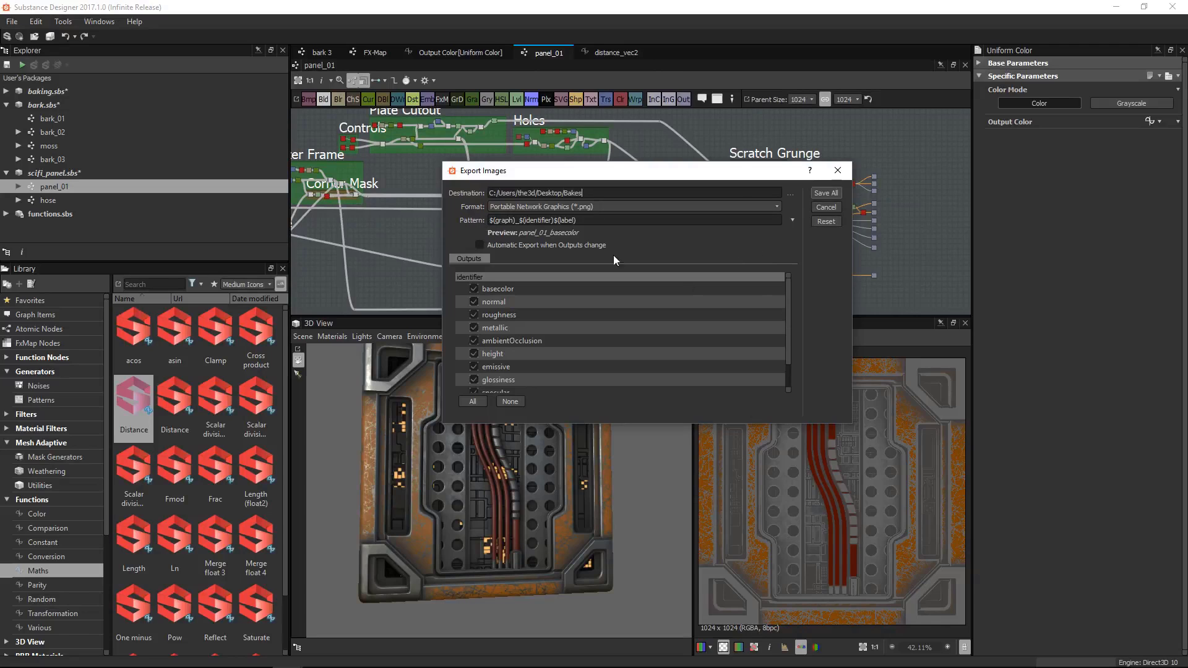
pyautogui.click(792, 220)
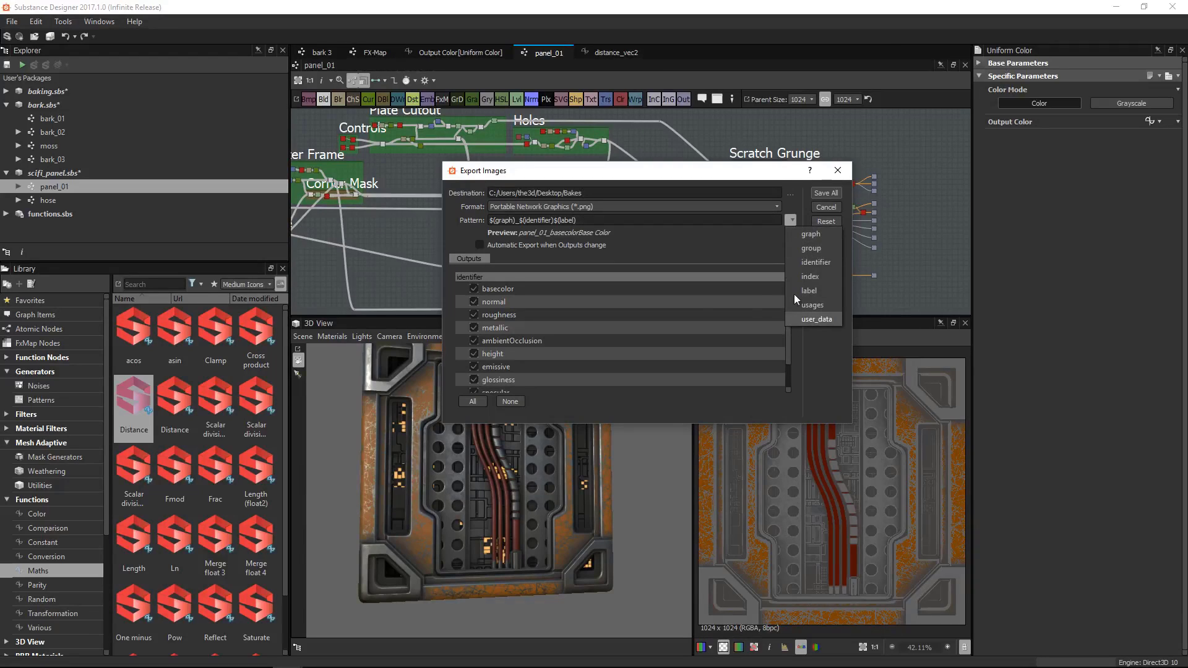
pyautogui.click(800, 250)
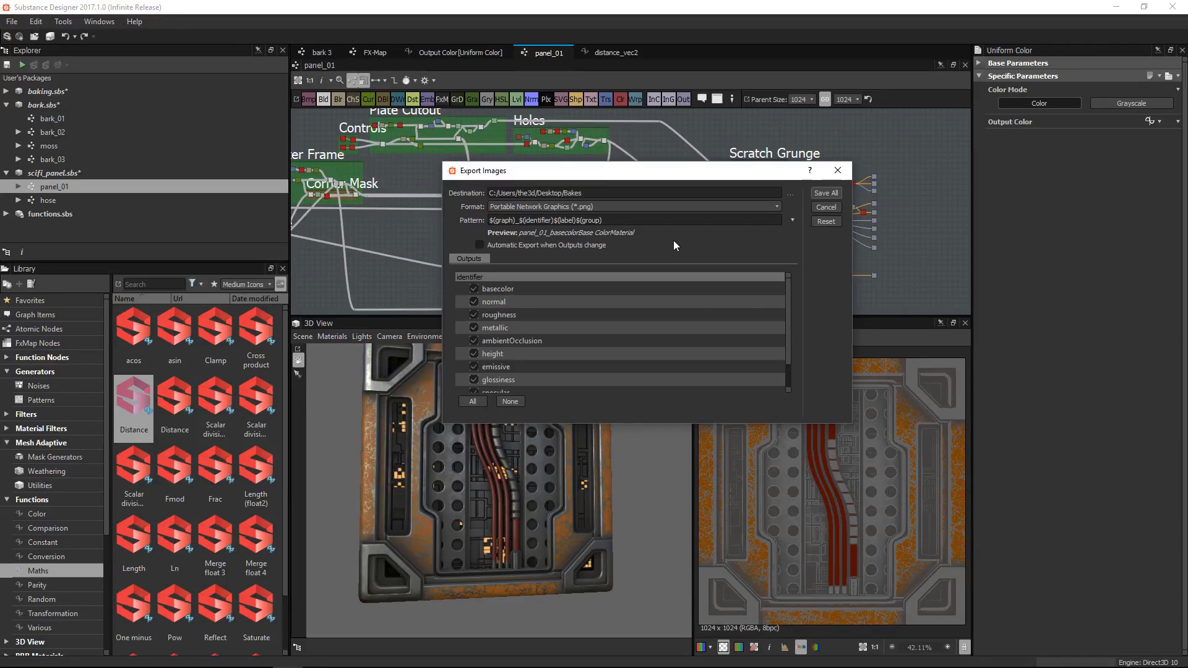
pyautogui.click(791, 221)
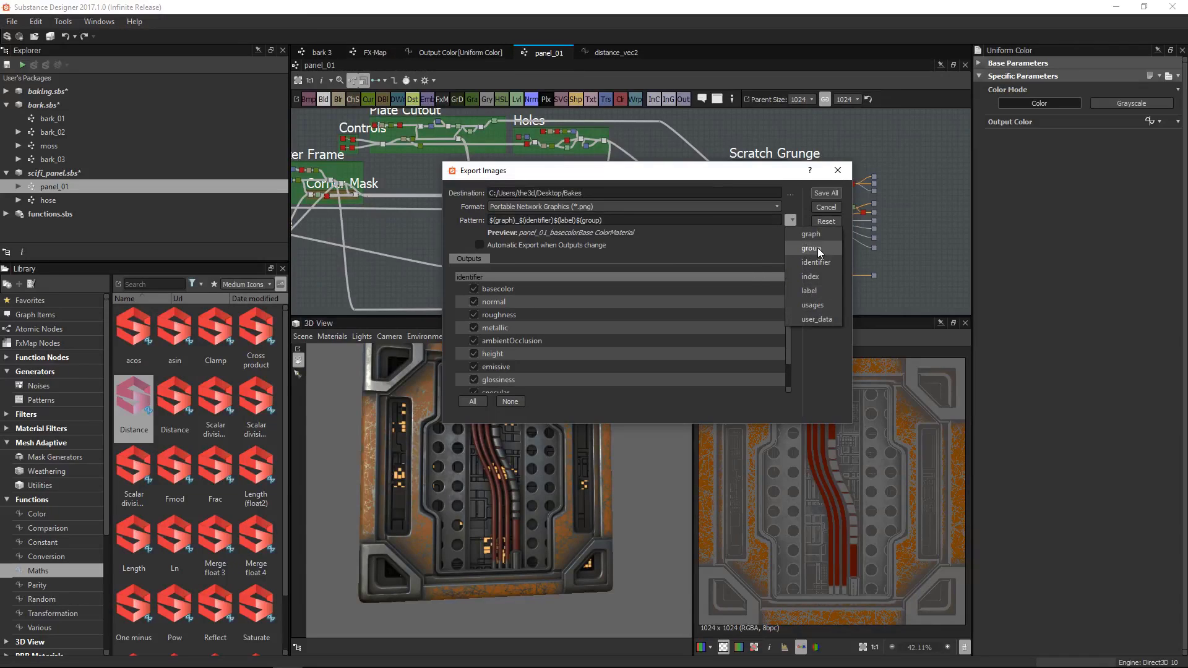
pyautogui.click(813, 319)
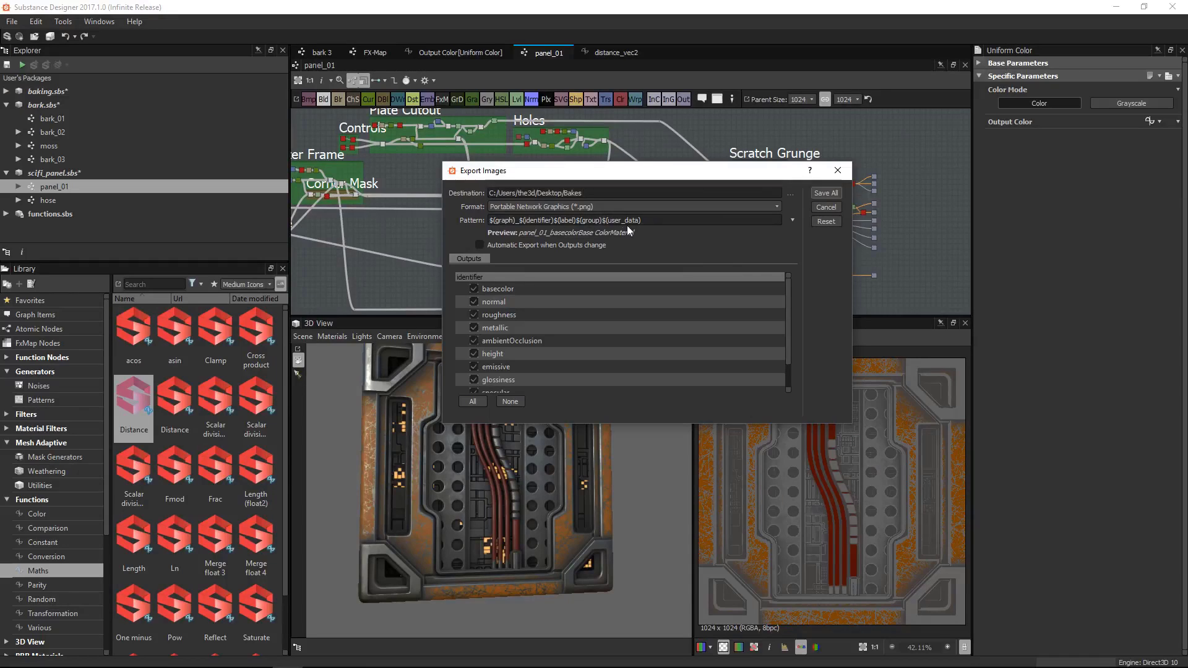
pyautogui.click(829, 210)
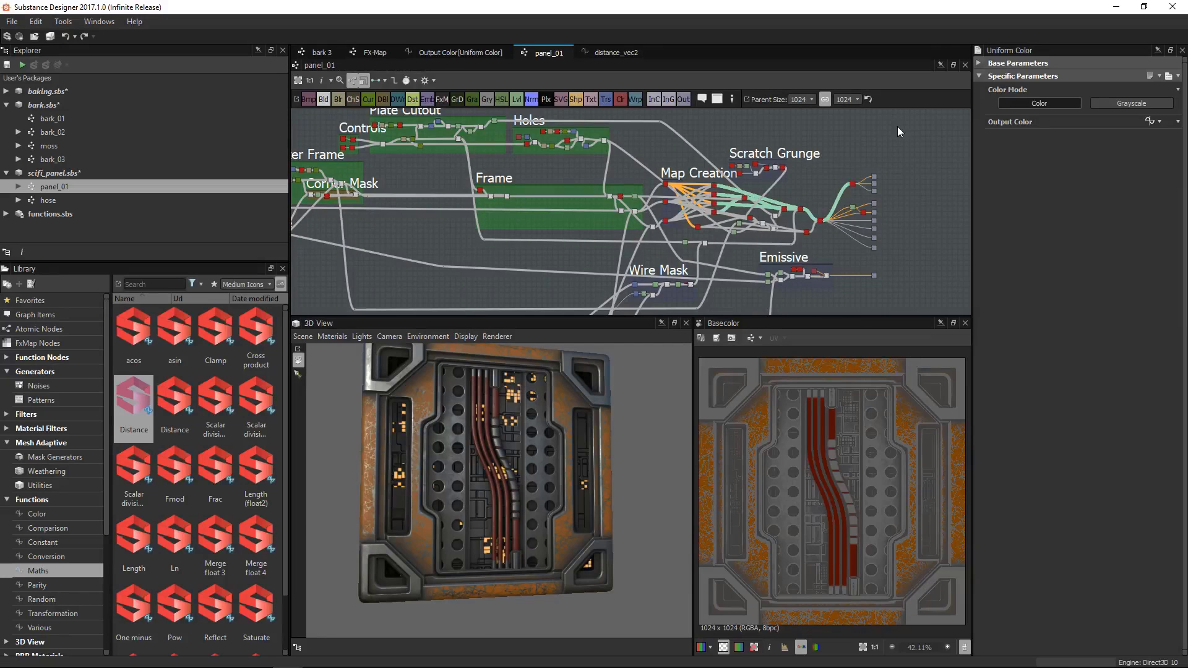
# Examine the panel_01 graph's attributes, including User Data, with its Base Parameters and Input Parameters collapsed
pyautogui.click(978, 60)
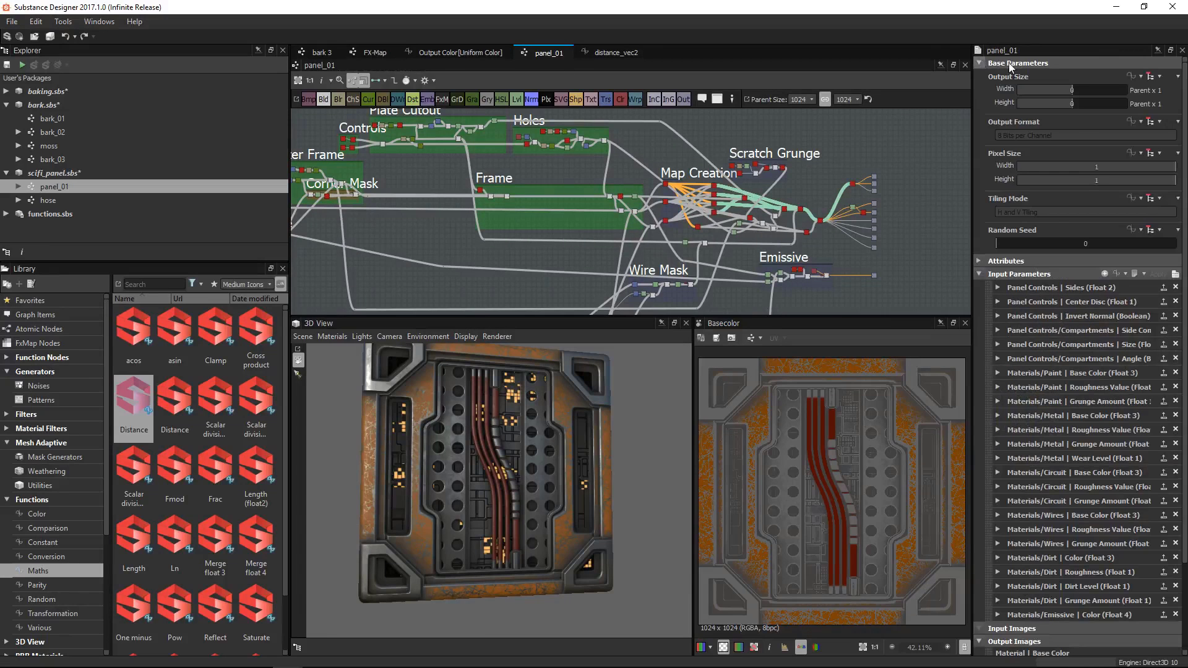
pyautogui.click(981, 276)
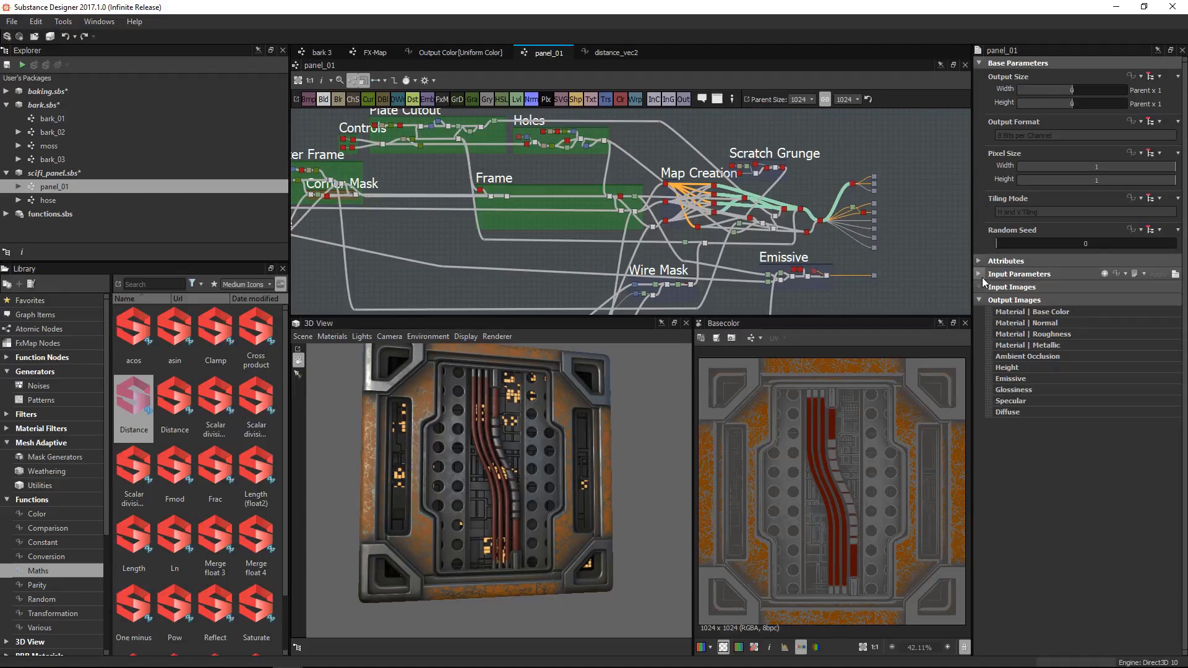
pyautogui.click(980, 261)
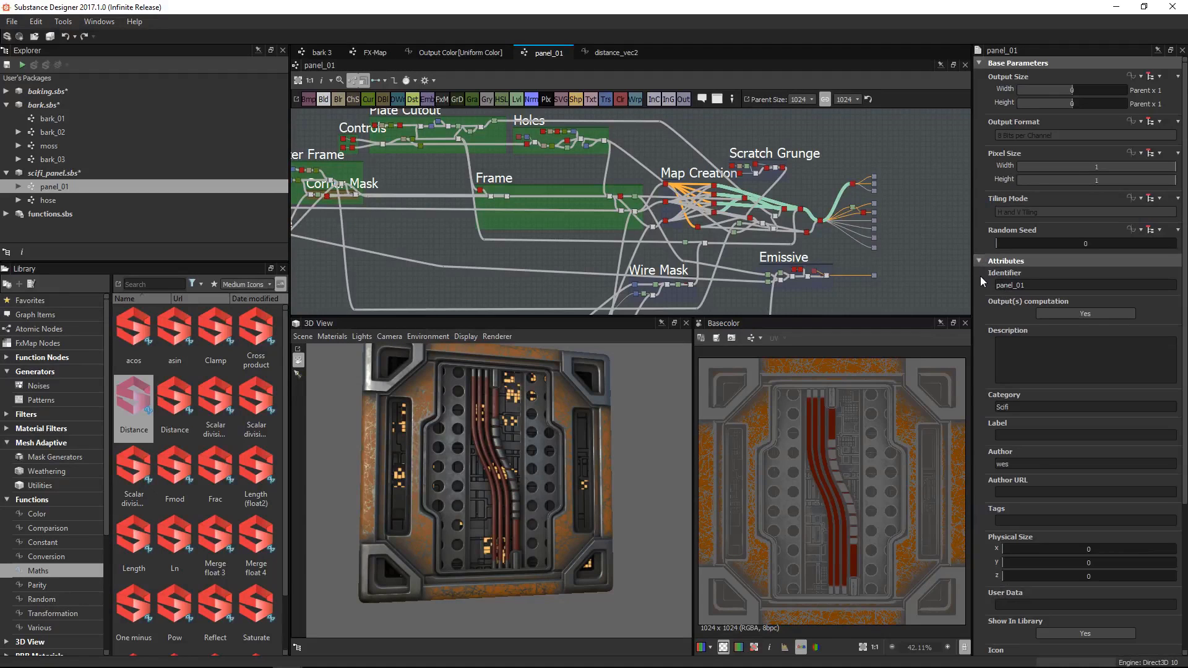
pyautogui.click(979, 63)
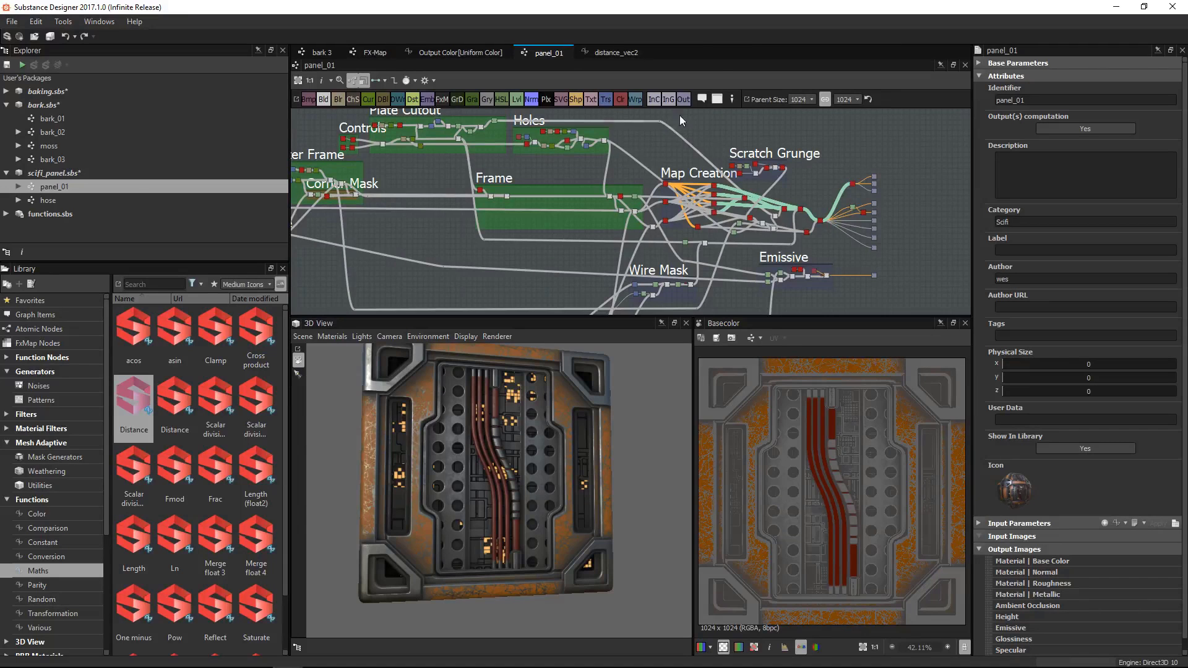
# Reopen the output export settings, try adding only user_data to the naming pattern, and cancel the export
pyautogui.click(428, 80)
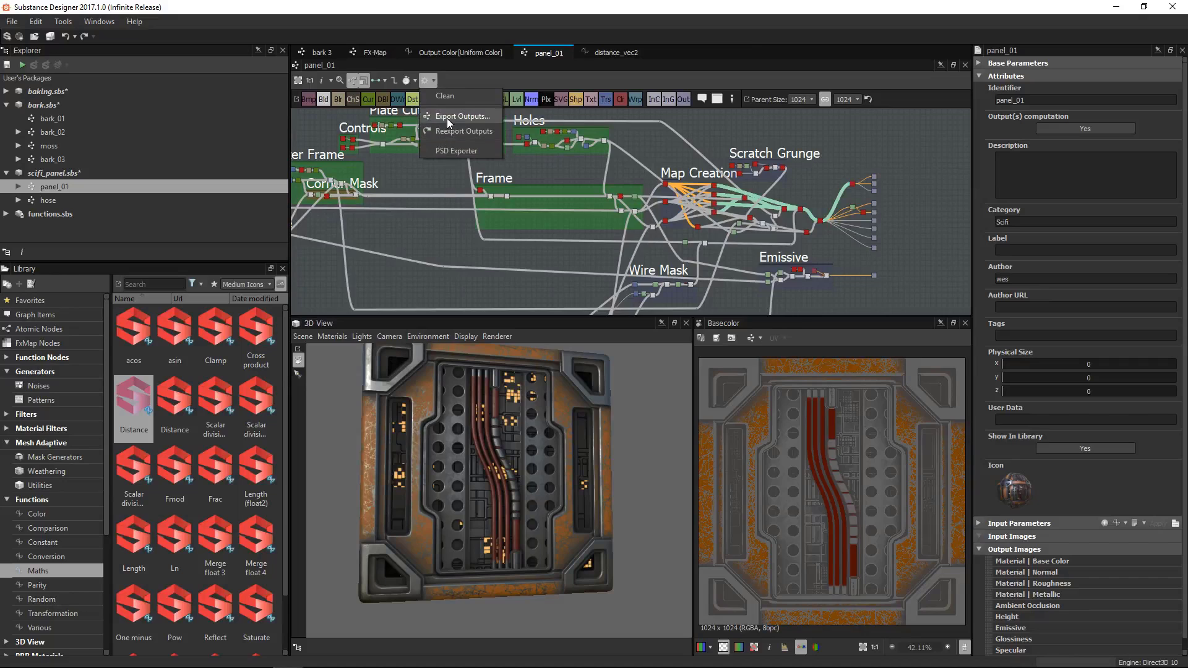
pyautogui.click(458, 116)
pyautogui.click(741, 260)
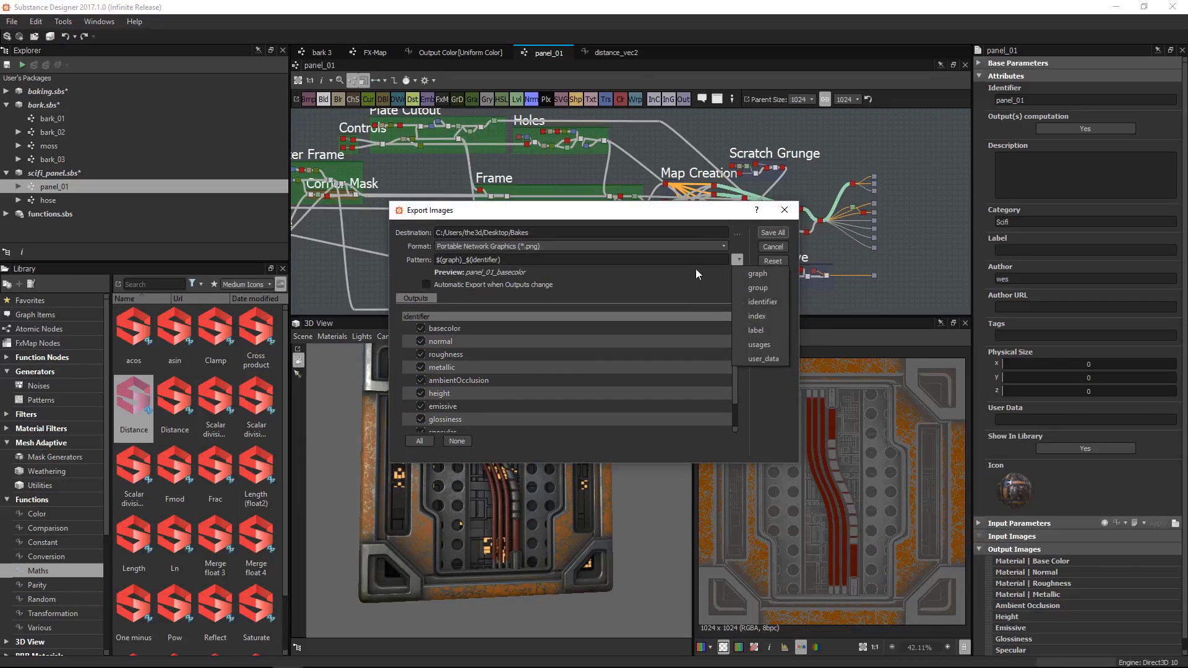
pyautogui.click(762, 361)
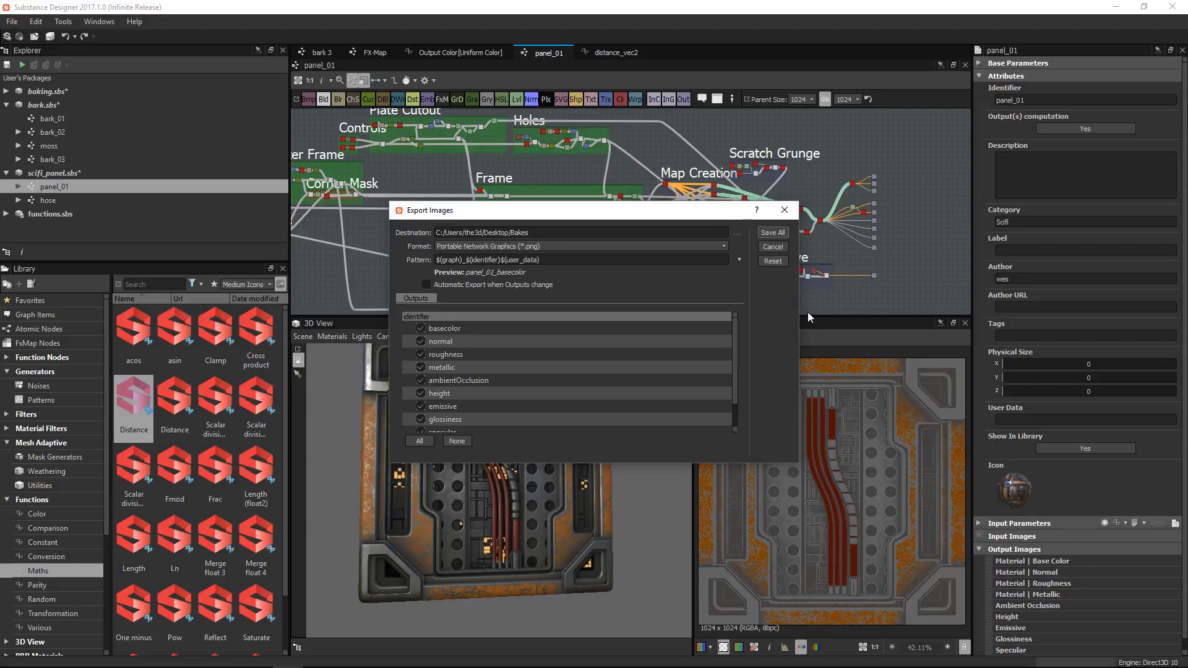
pyautogui.click(767, 248)
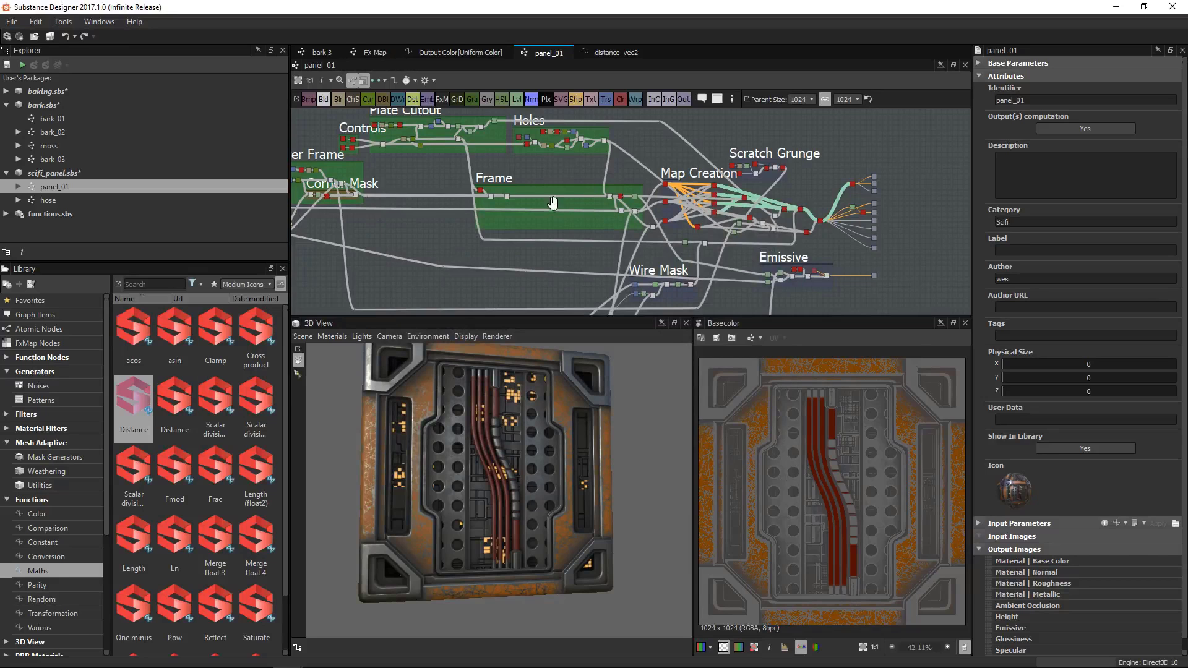
# Return to the Uniform Color node's Output Color function graph and add a constant Float node
pyautogui.moveTo(568, 201); pyautogui.dragTo(632, 76, button='middle')
pyautogui.click(618, 53)
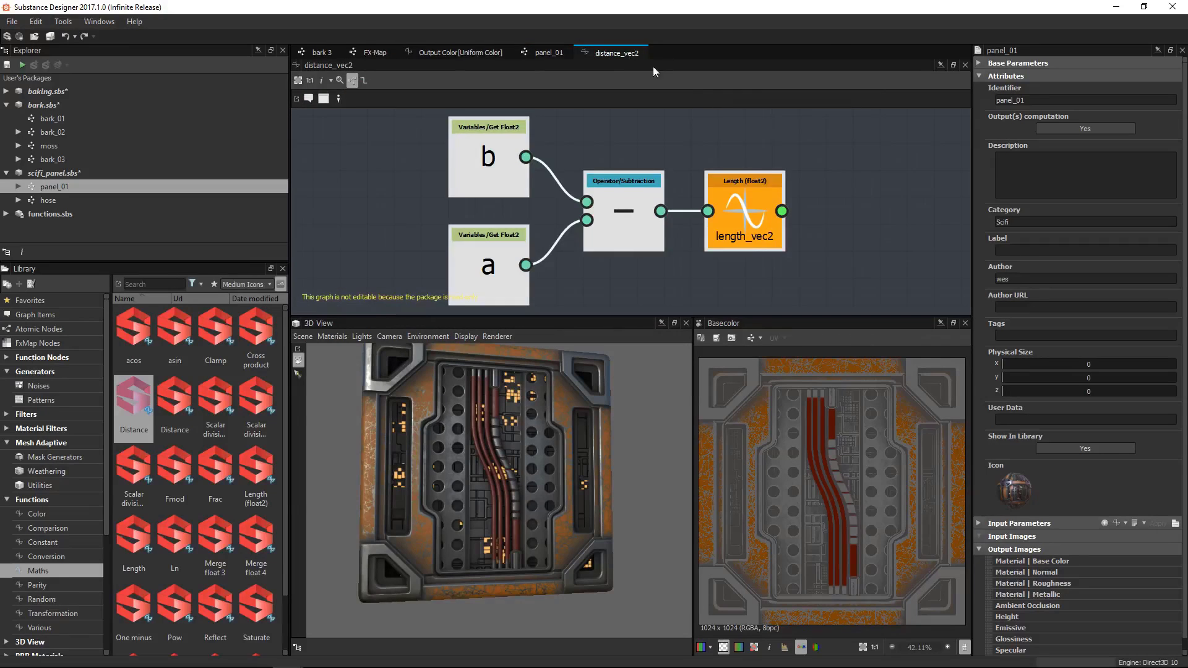
pyautogui.click(544, 53)
pyautogui.click(460, 53)
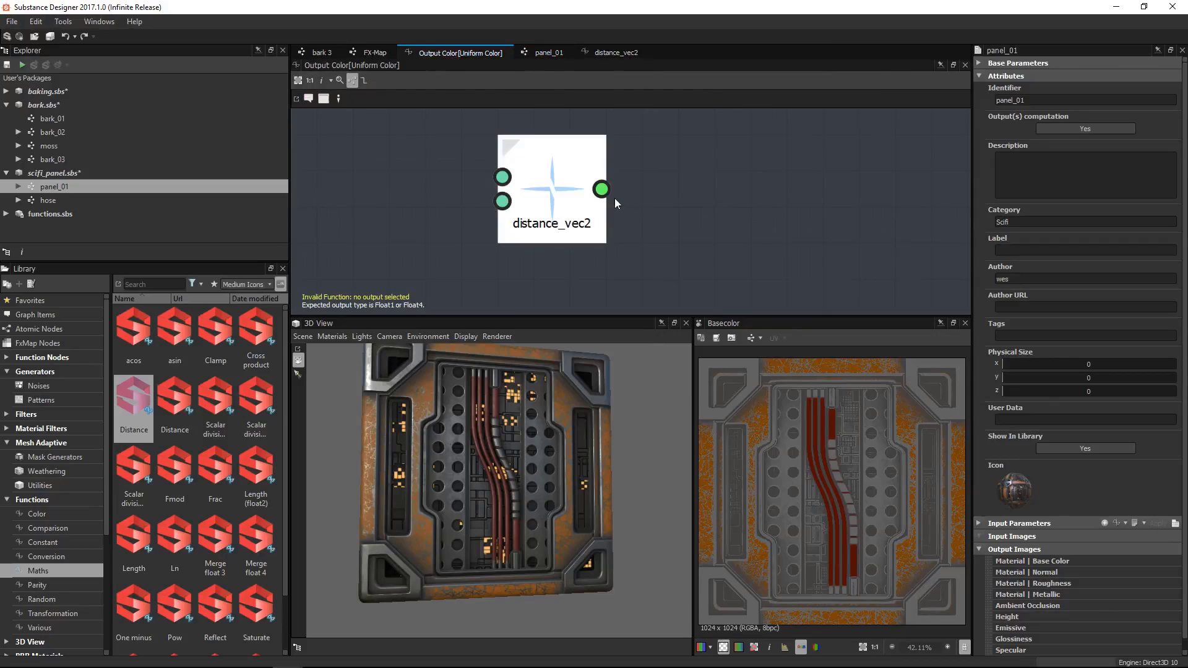
pyautogui.rightClick(484, 170)
pyautogui.click(507, 236)
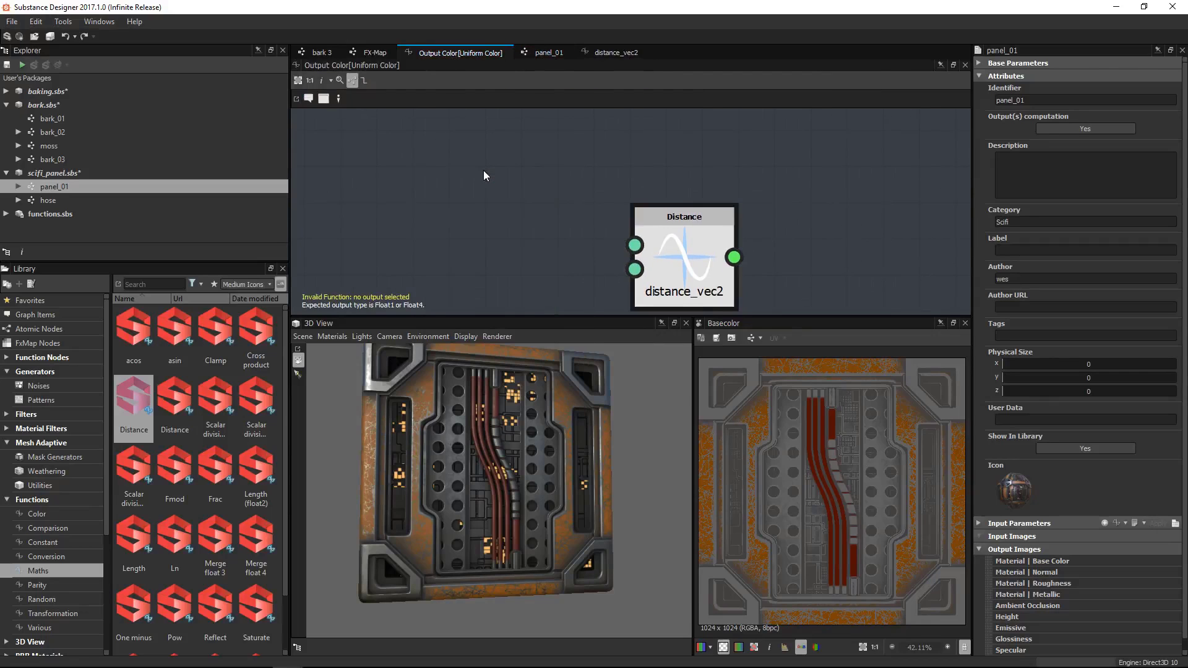
# Add a Get Float node above the Distance node and browse the variables it can read without choosing one
pyautogui.rightClick(577, 140)
pyautogui.write('get')
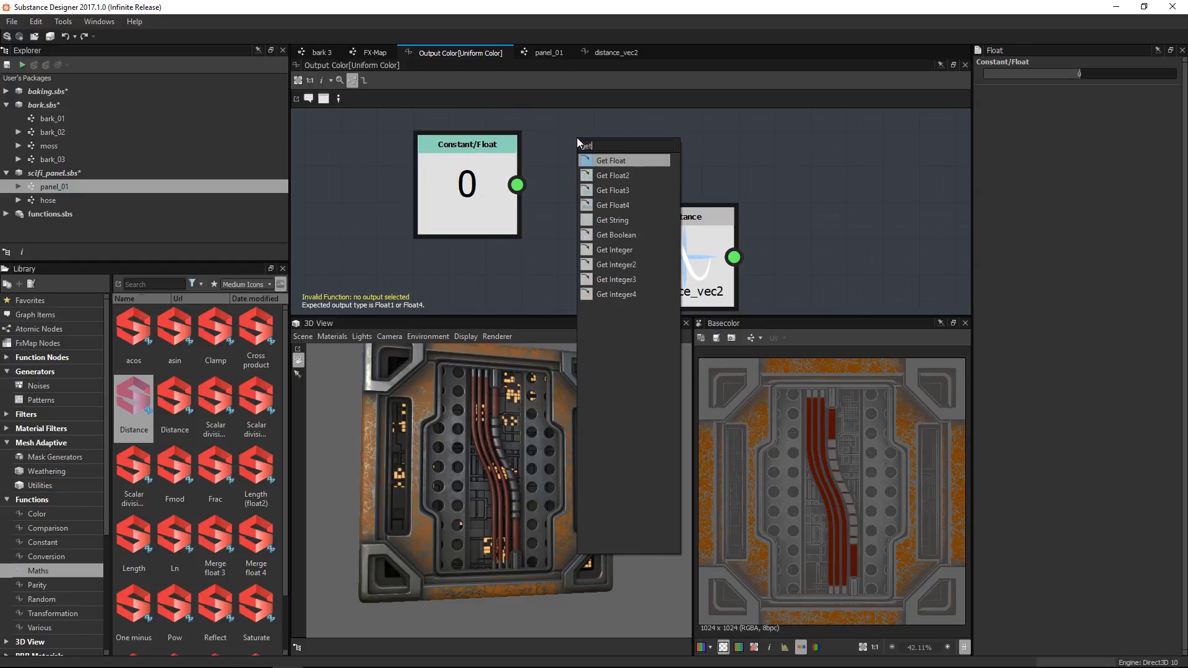
pyautogui.press('Return')
pyautogui.moveTo(576, 141); pyautogui.dragTo(793, 143)
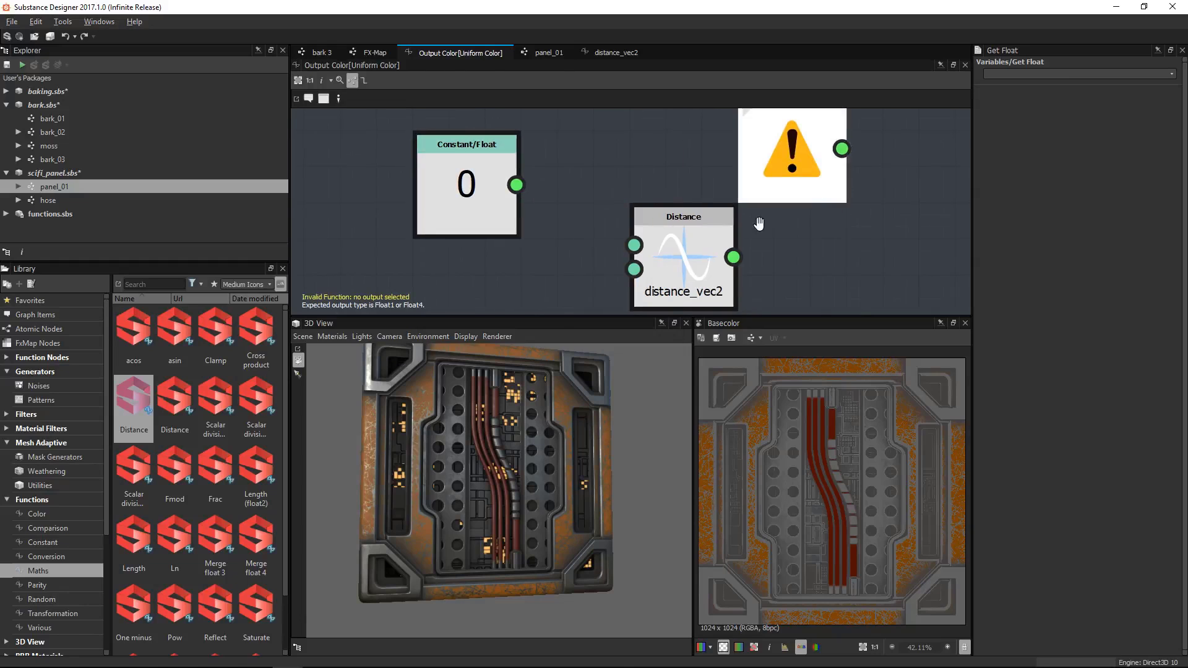
pyautogui.moveTo(755, 223); pyautogui.dragTo(623, 246, button='middle')
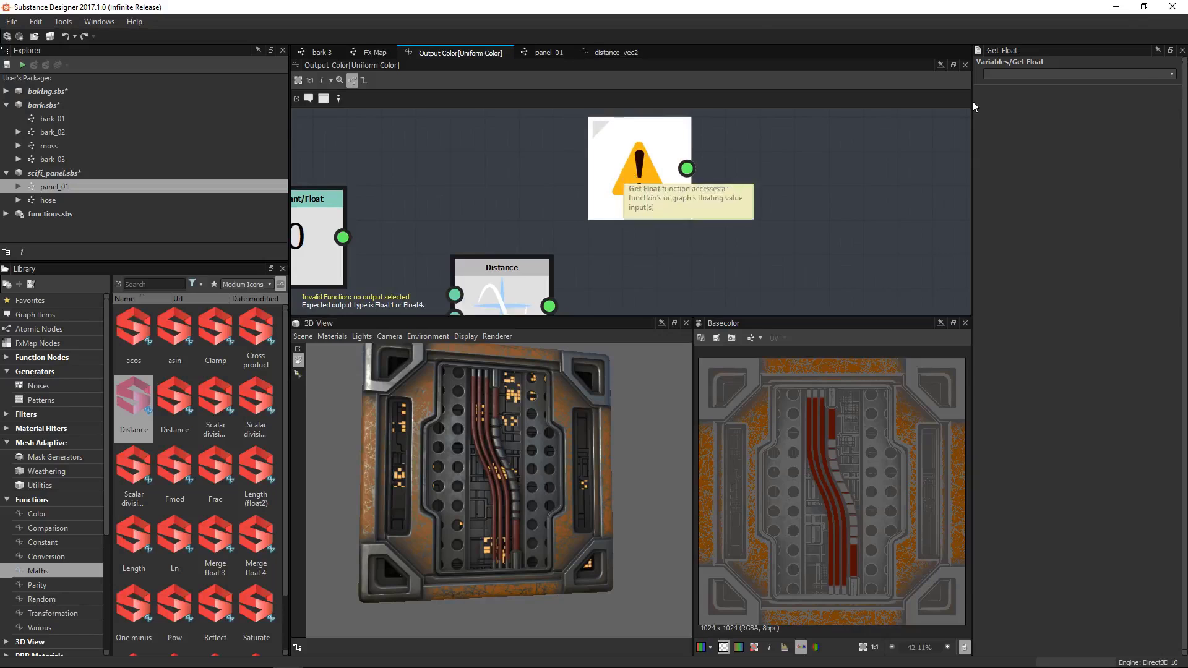
pyautogui.click(1170, 73)
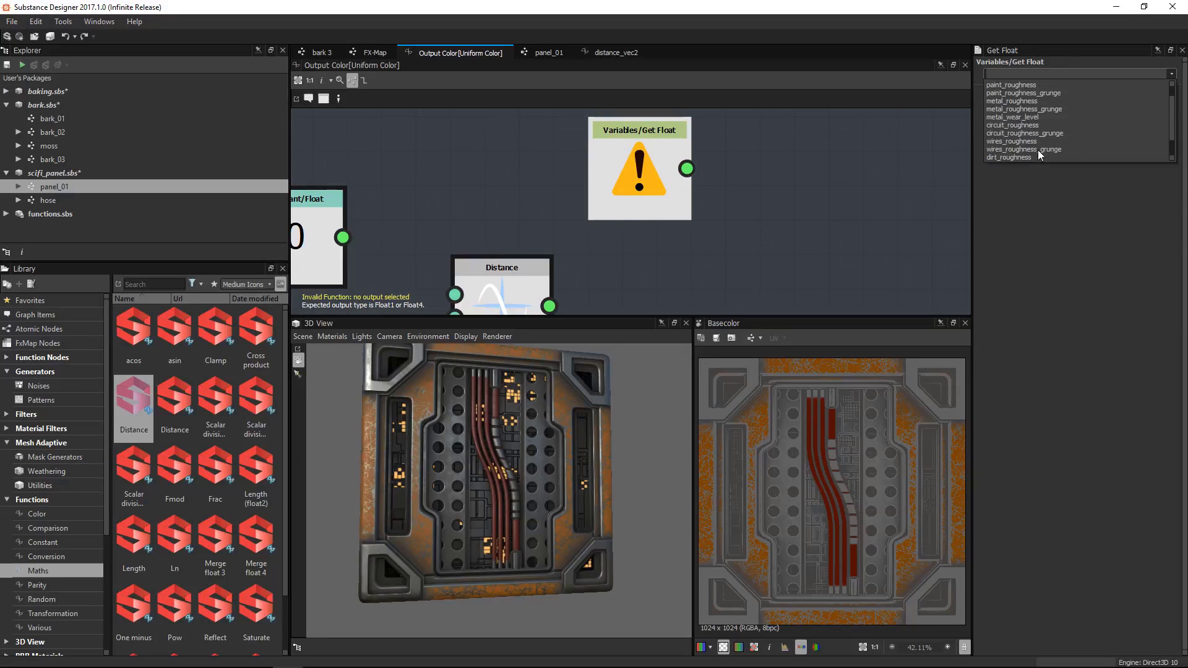
pyautogui.scroll(-2, 1041, 142)
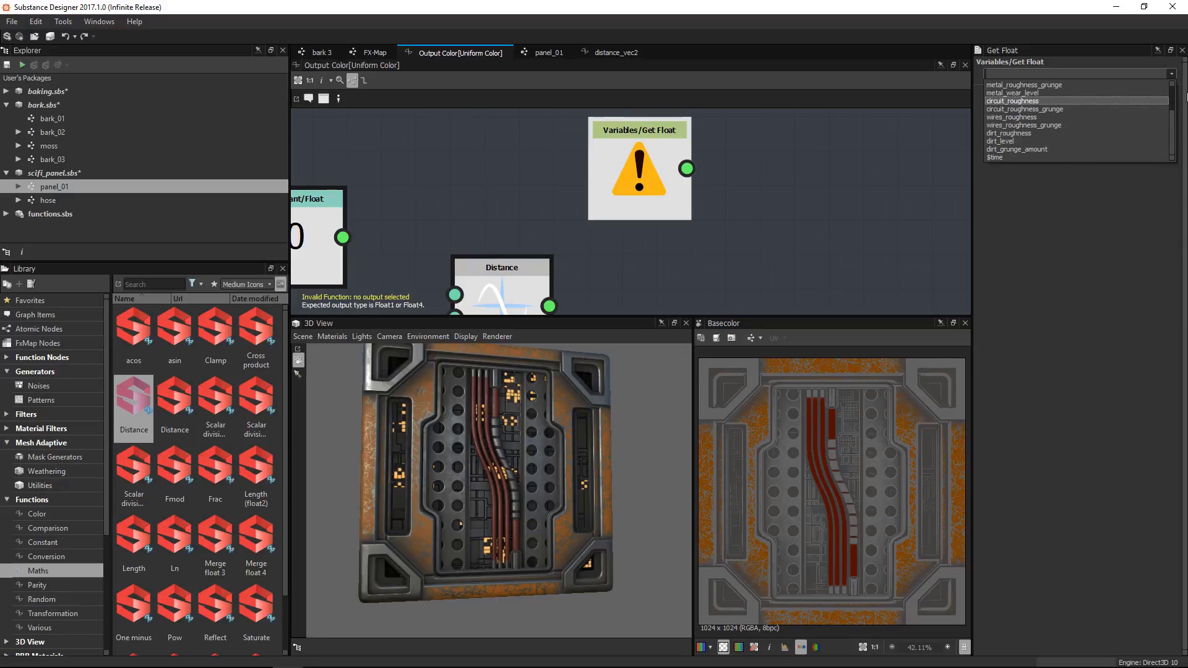
pyautogui.click(744, 162)
# Add a Get Integer node beside the Get Float node and make it read the $tiling variable
pyautogui.press('space')
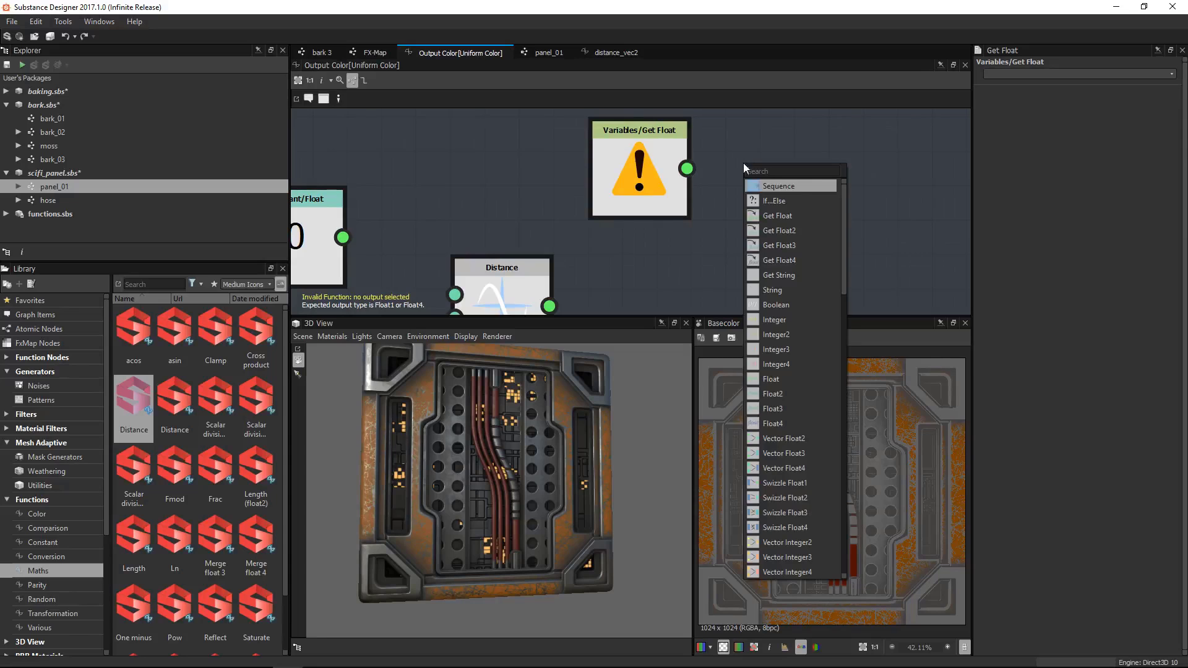
pyautogui.write('get in')
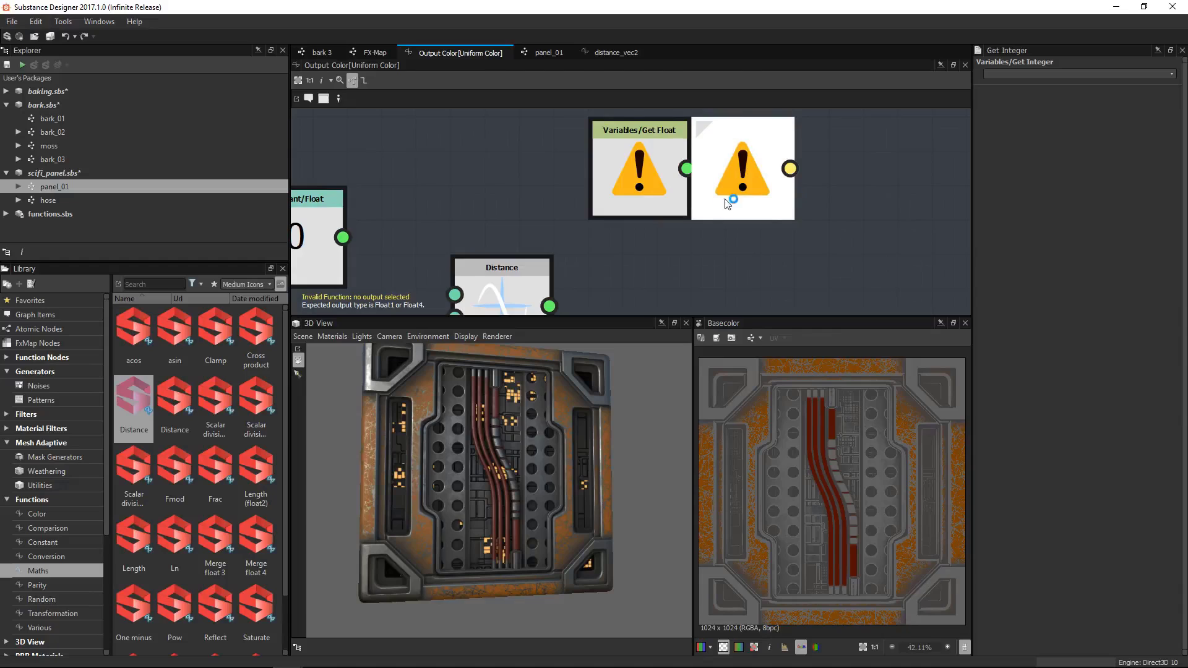
pyautogui.click(1171, 74)
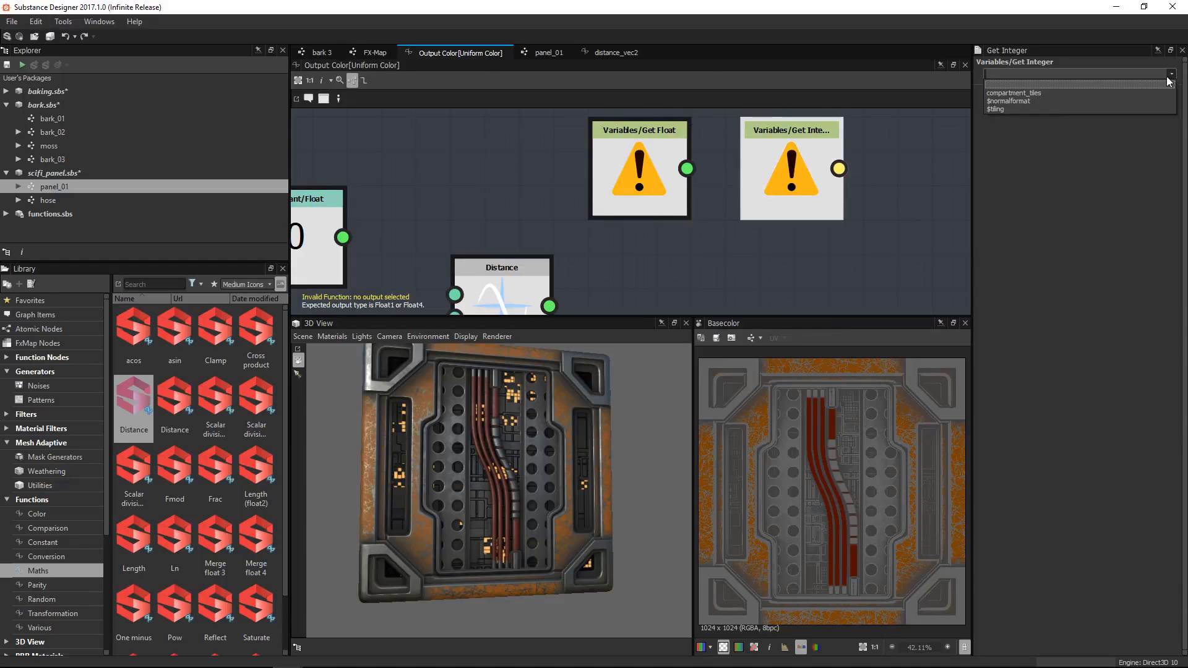
pyautogui.click(1002, 114)
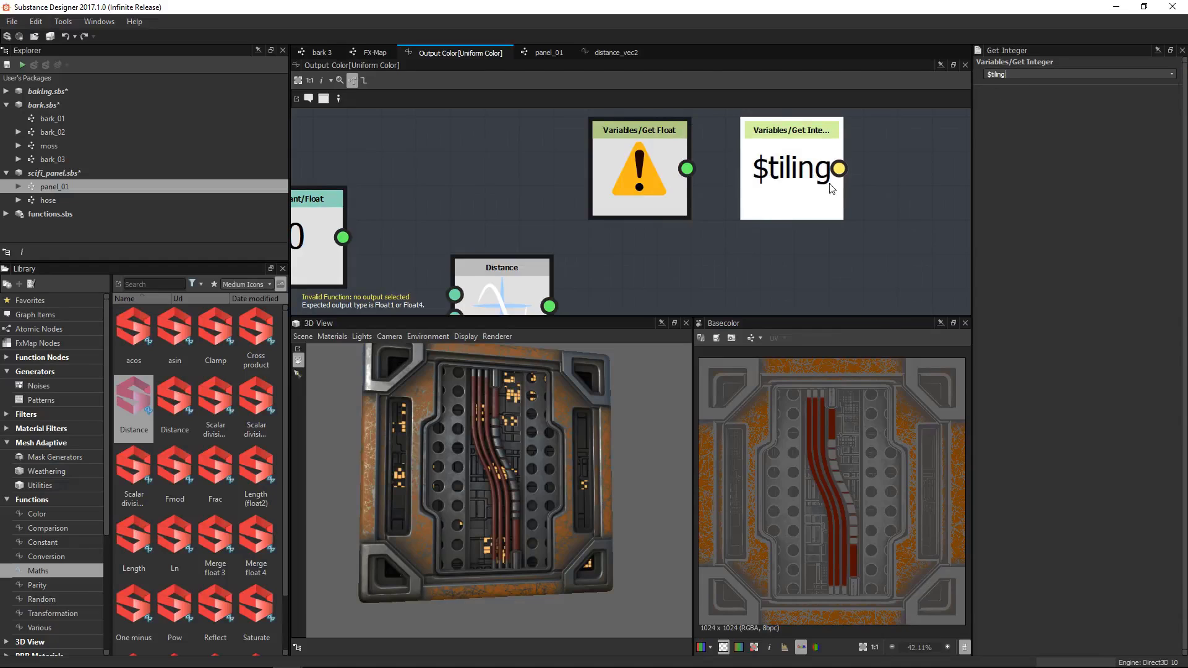
pyautogui.moveTo(786, 197); pyautogui.dragTo(806, 218)
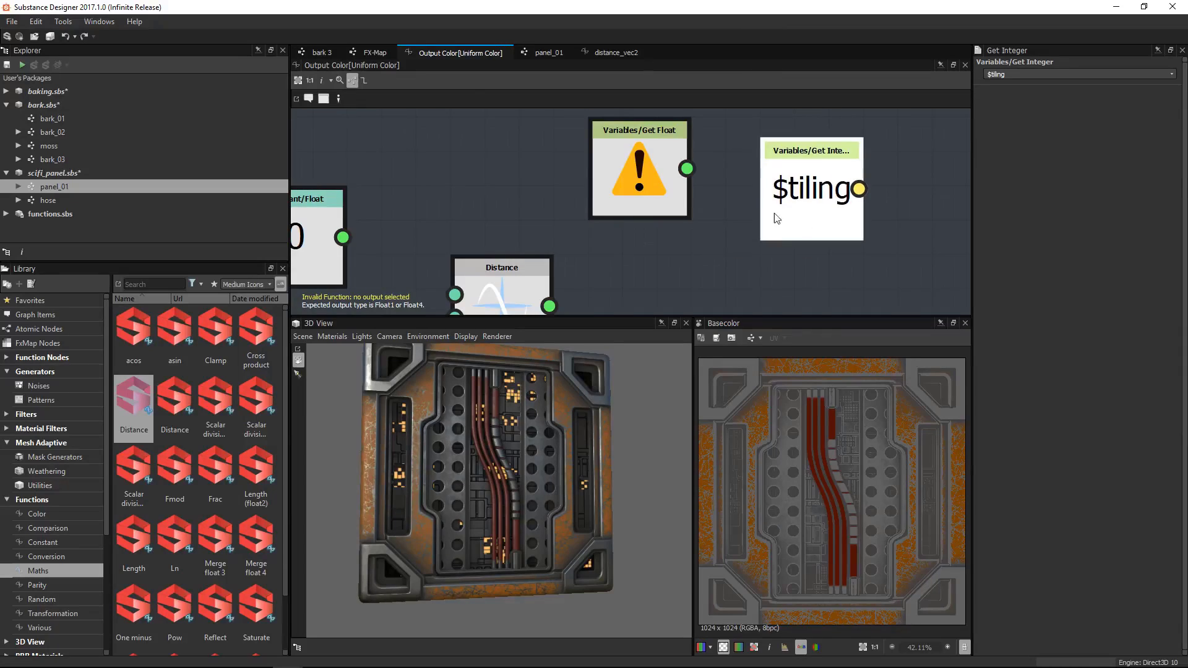
# Return to the panel_01 graph and expand the base parameters of the final Blend node in the Holes frame
pyautogui.click(365, 52)
pyautogui.click(463, 53)
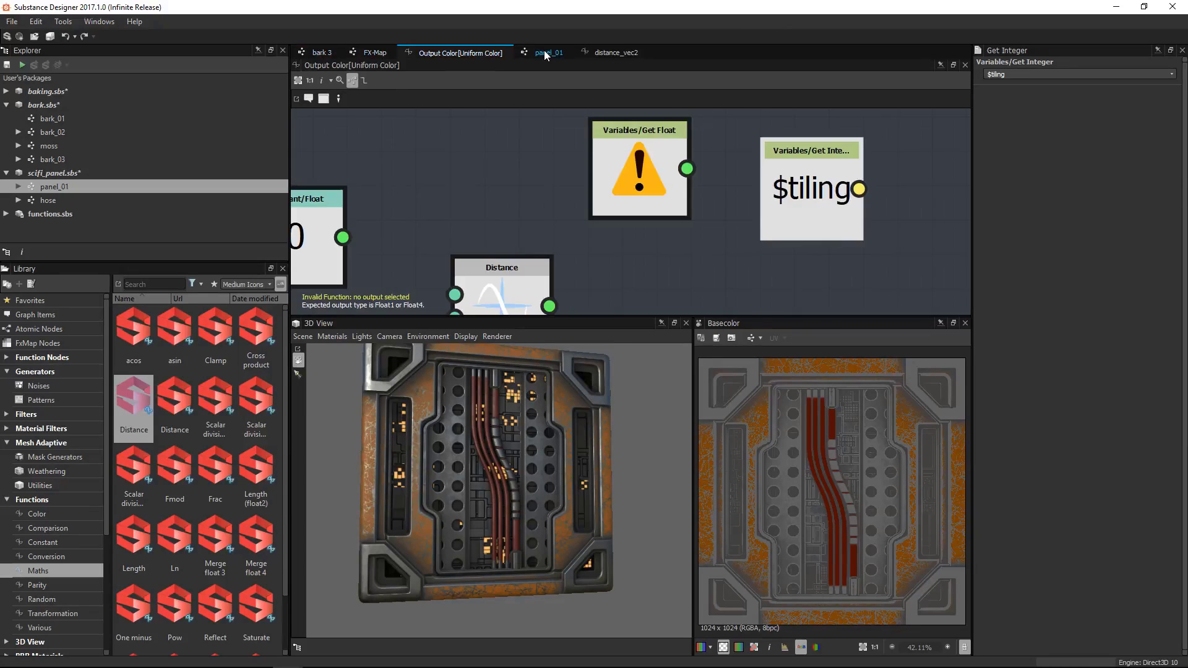
pyautogui.click(549, 52)
pyautogui.moveTo(947, 214); pyautogui.dragTo(629, 254, button='middle')
pyautogui.scroll(8, 556, 185)
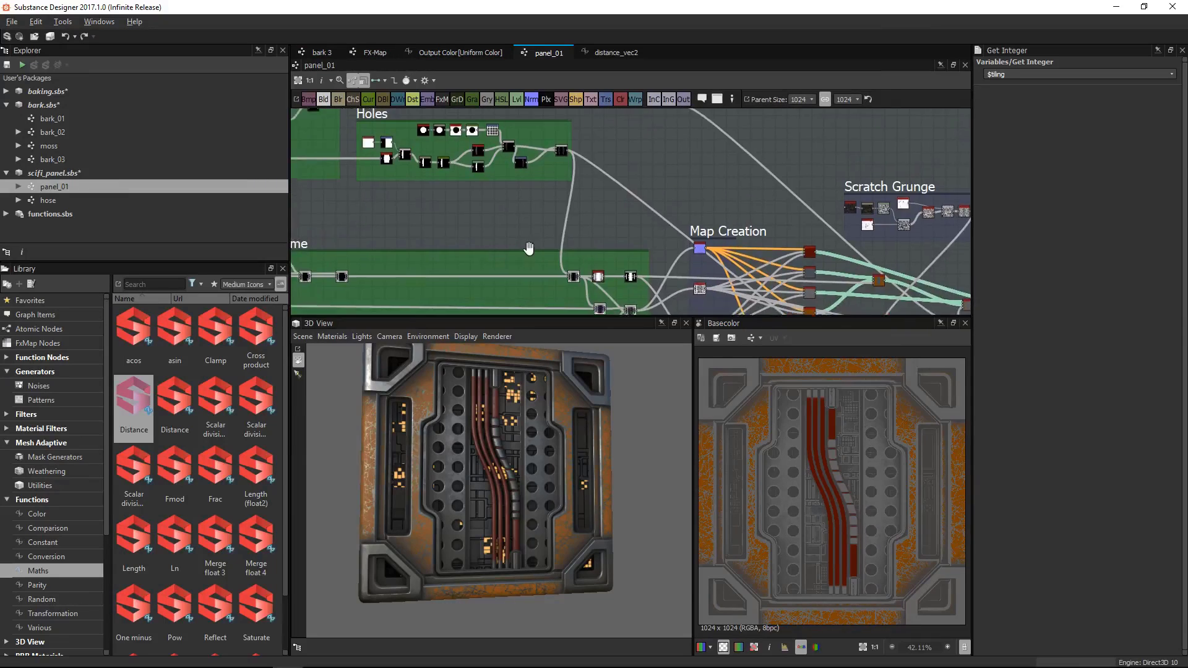
pyautogui.click(624, 195)
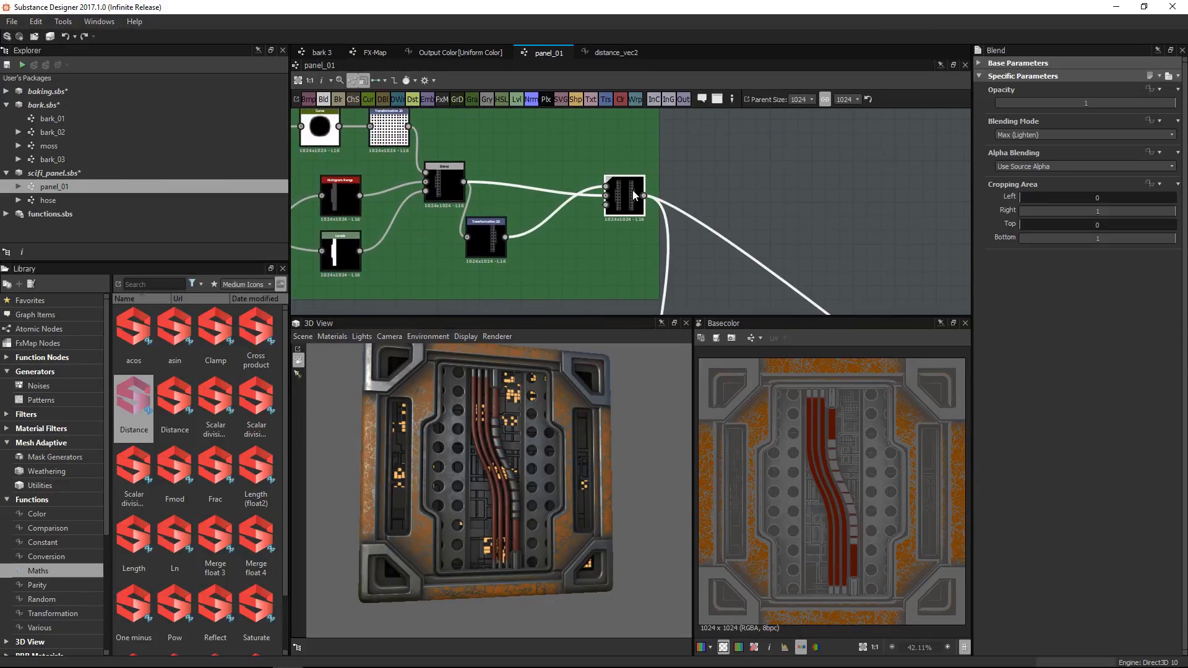
pyautogui.click(982, 60)
pyautogui.scroll(2, 769, 189)
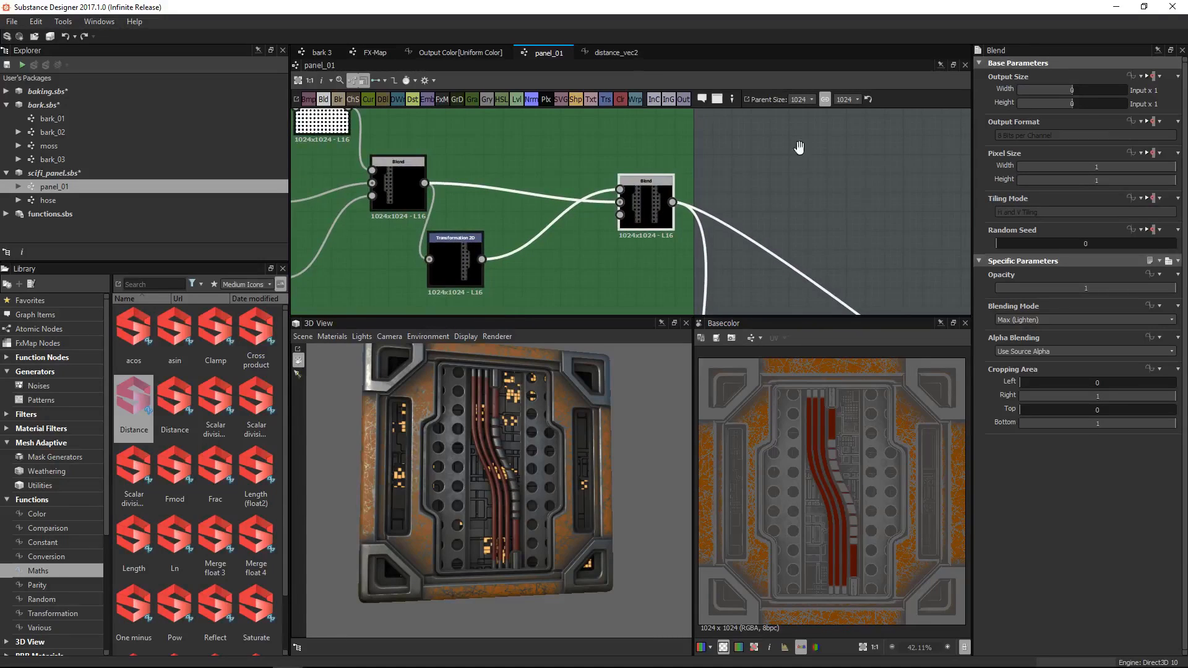
# Add an unconnected Transformation 2D node in the empty area beside the Holes frame
pyautogui.moveTo(804, 148); pyautogui.dragTo(701, 164, button='middle')
pyautogui.press('space')
pyautogui.write('tran')
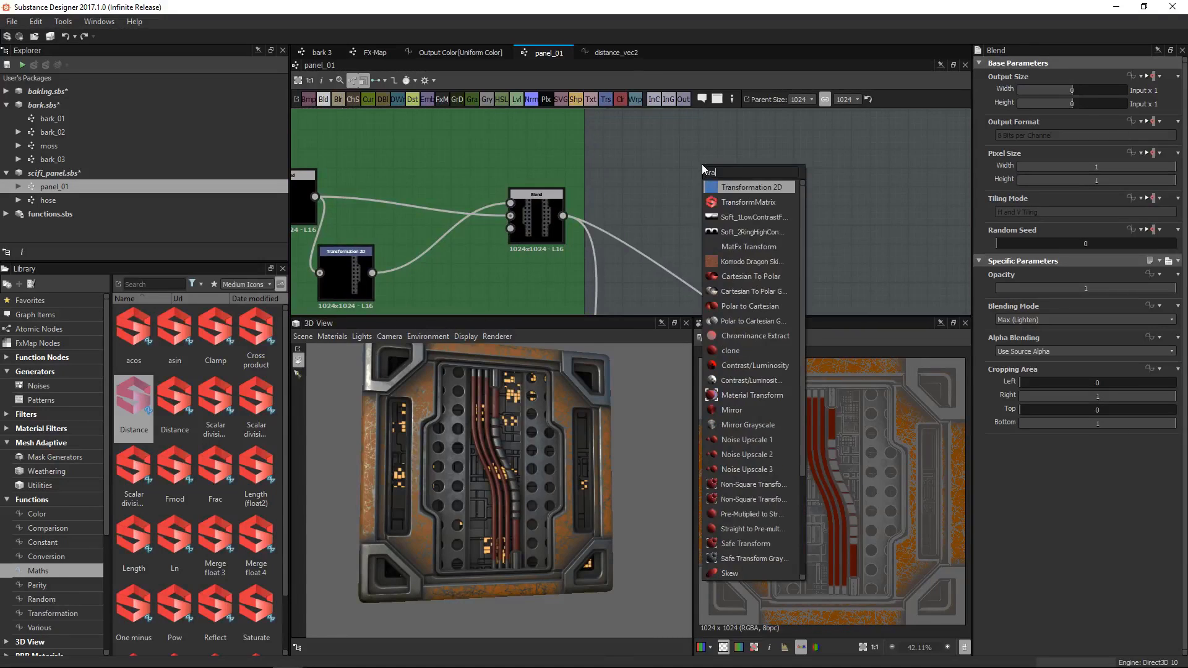
pyautogui.press('Return')
pyautogui.scroll(2, 743, 185)
pyautogui.scroll(1, 732, 217)
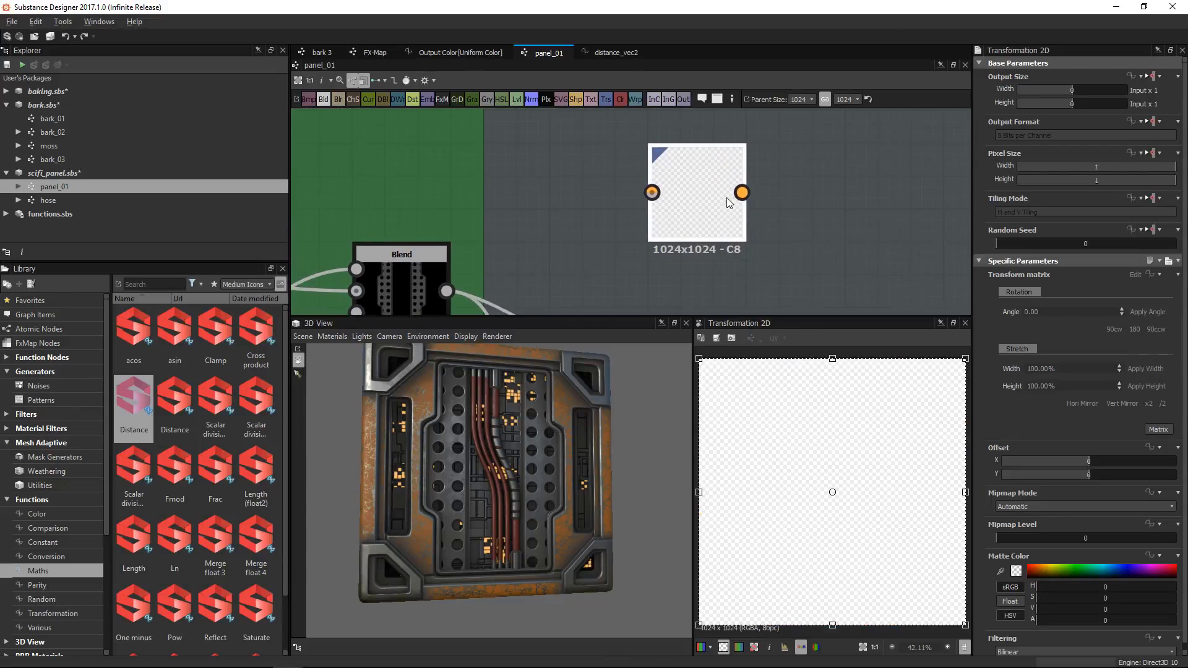
# Override the inherited Tiling Mode of the new Transformation 2D node and look through its tiling options
pyautogui.click(1160, 202)
pyautogui.click(1145, 241)
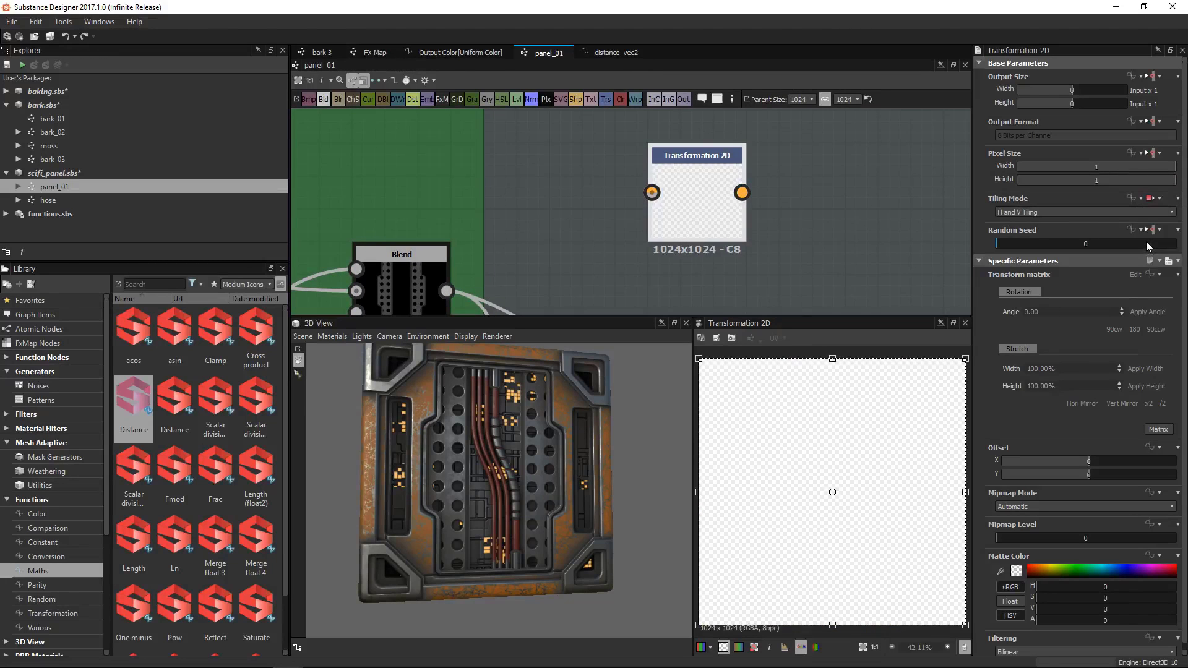
pyautogui.scroll(3, 760, 168)
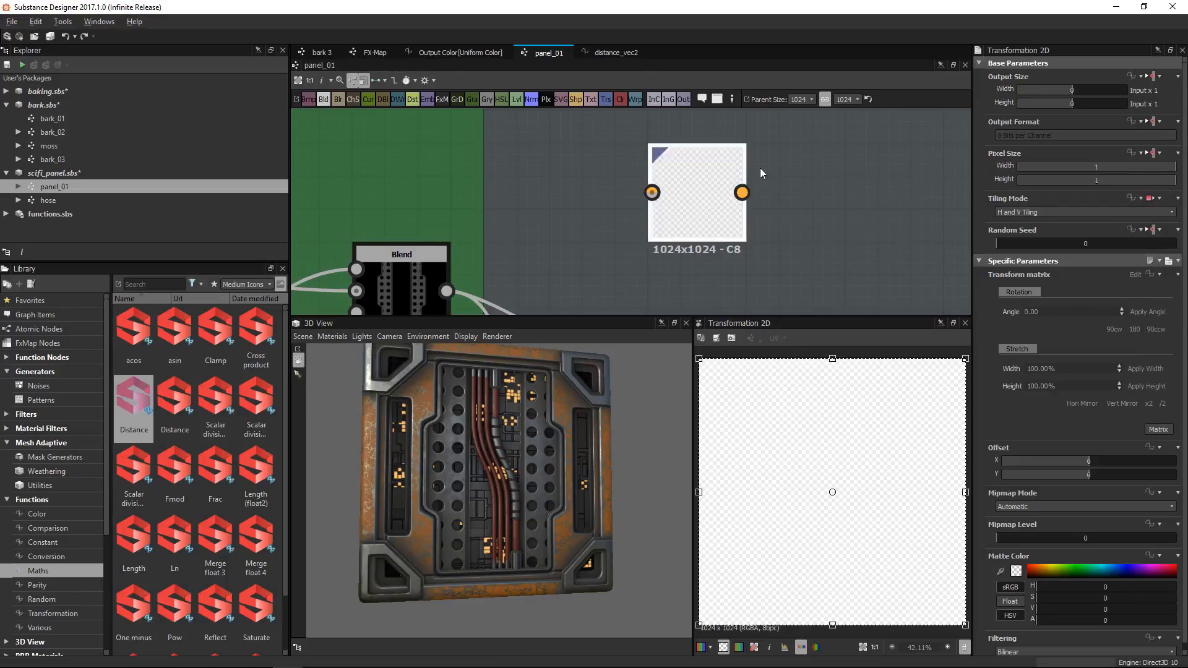
pyautogui.click(1035, 212)
pyautogui.click(922, 217)
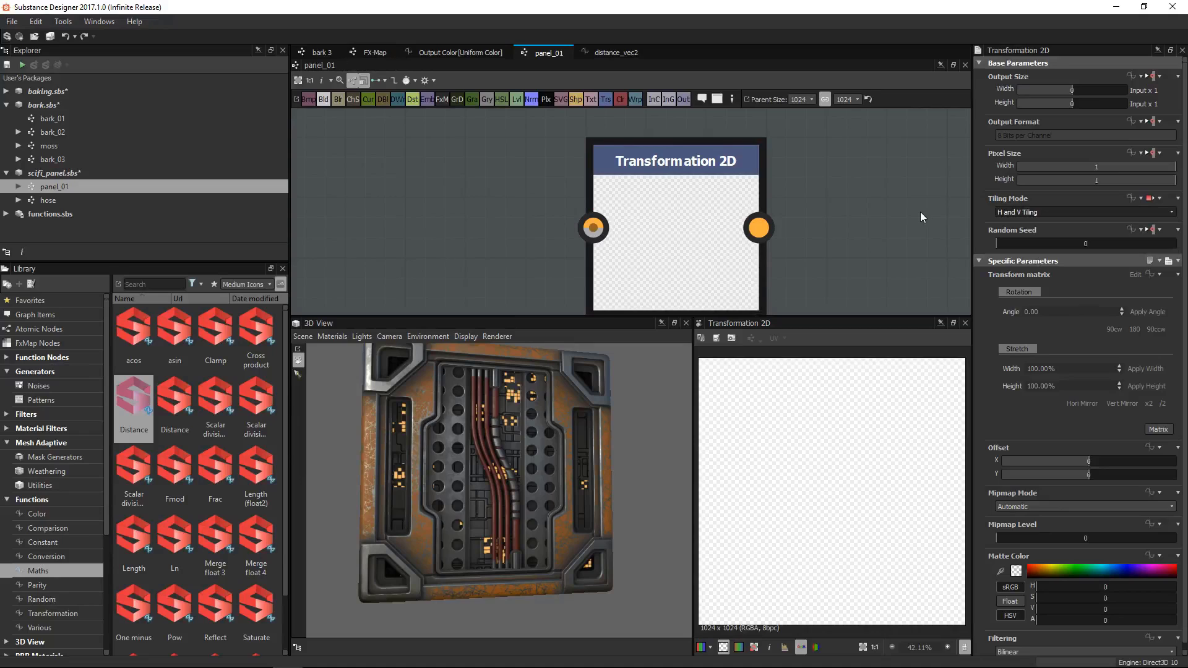
# Cycle the node's Tiling Mode through No Tiling, Horizontal Tiling and Vertical Tiling, and return it to H and V Tiling
pyautogui.click(1045, 213)
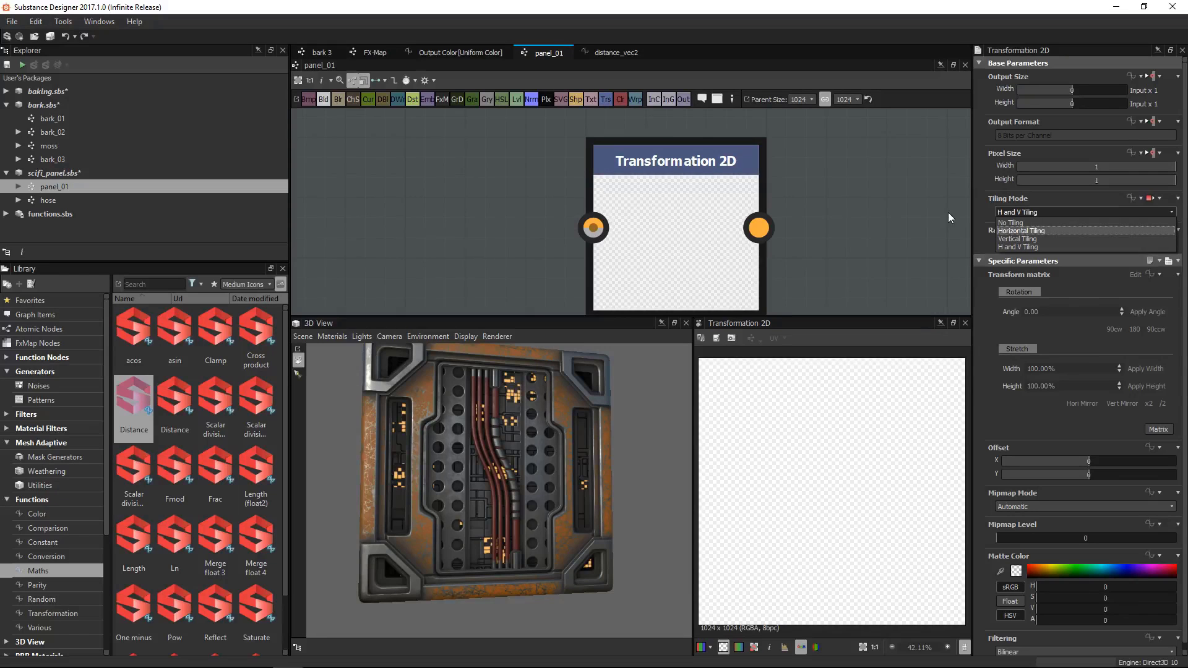
pyautogui.click(1041, 222)
pyautogui.click(1041, 213)
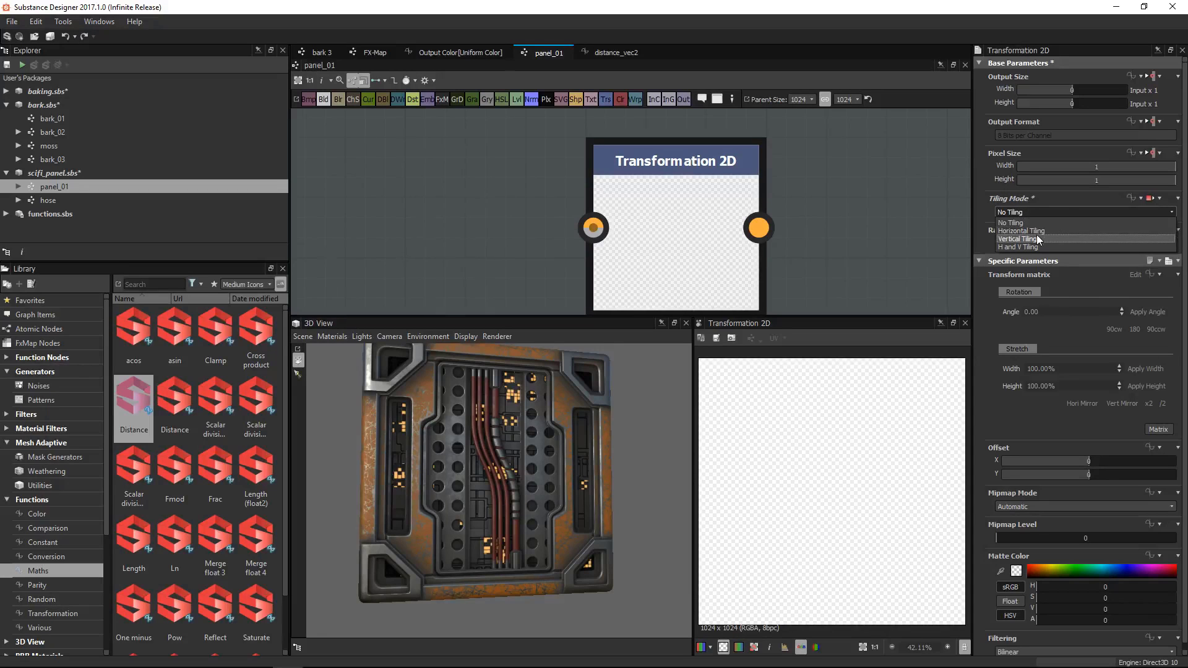
pyautogui.click(1039, 231)
pyautogui.click(1039, 213)
pyautogui.click(1033, 237)
pyautogui.click(1037, 213)
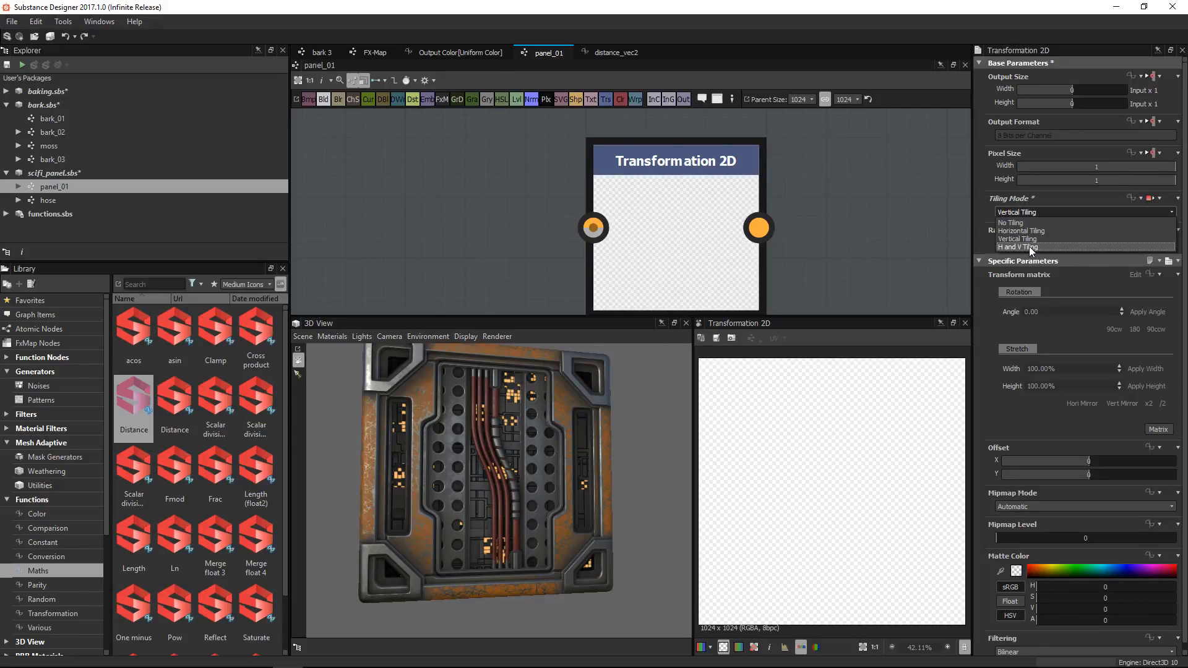
pyautogui.click(1029, 247)
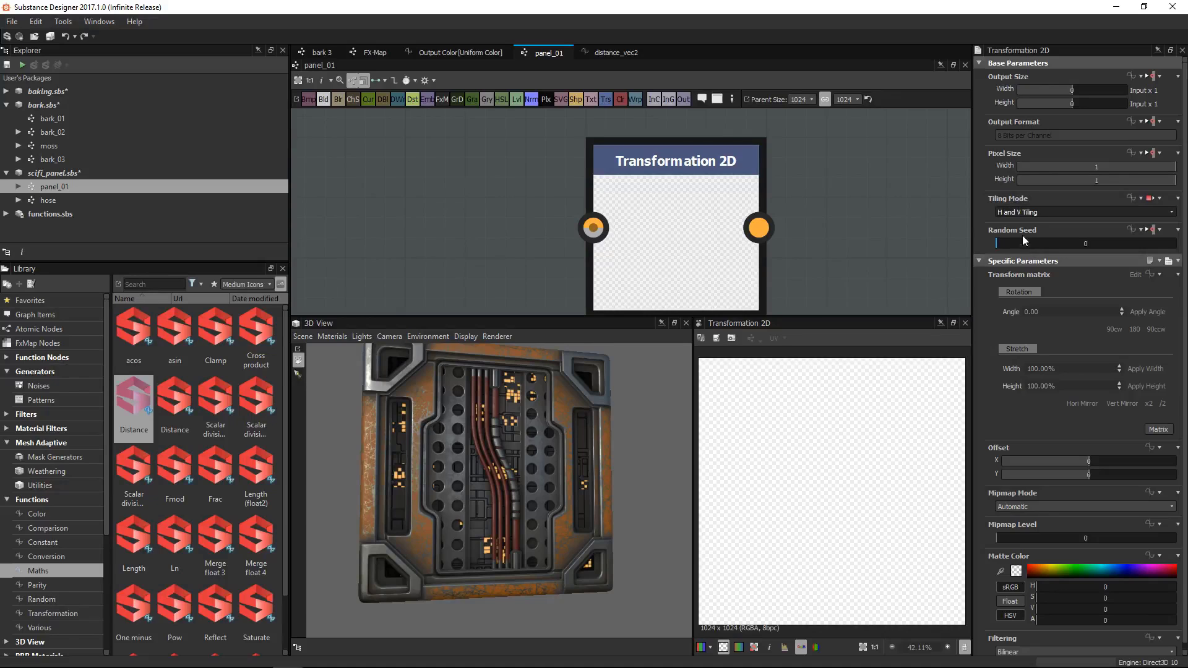
pyautogui.click(1015, 211)
pyautogui.click(1010, 235)
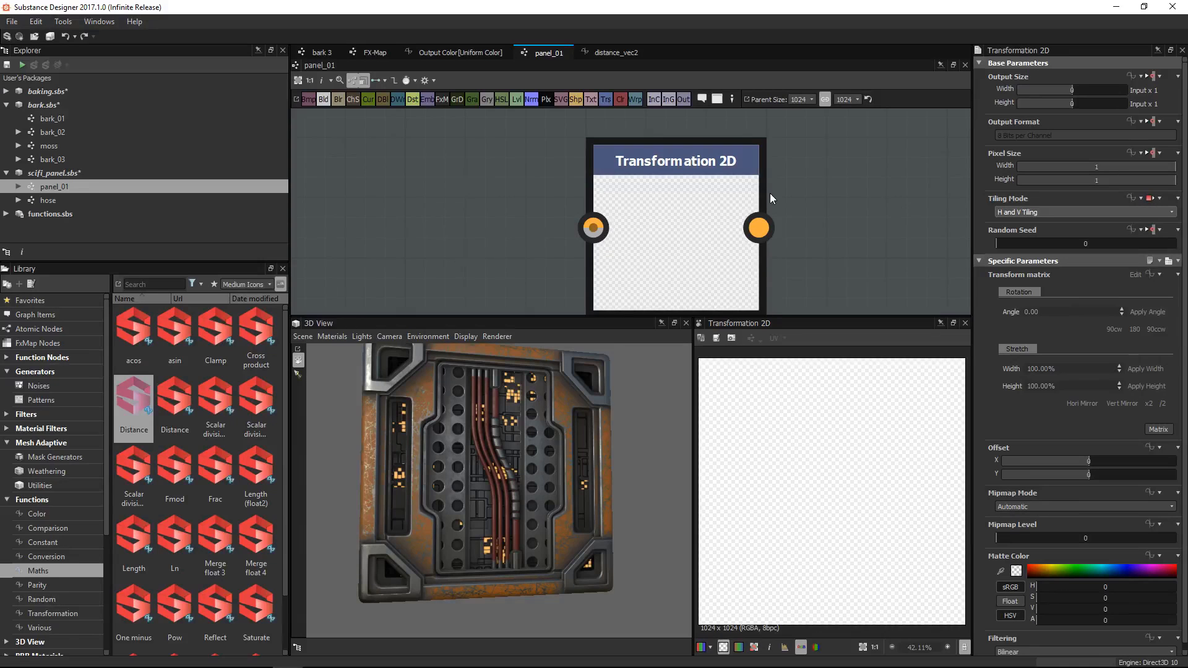
# Examine the Holes, Plate Cutout and Controls frames of the panel_01 graph
pyautogui.scroll(-5, 769, 193)
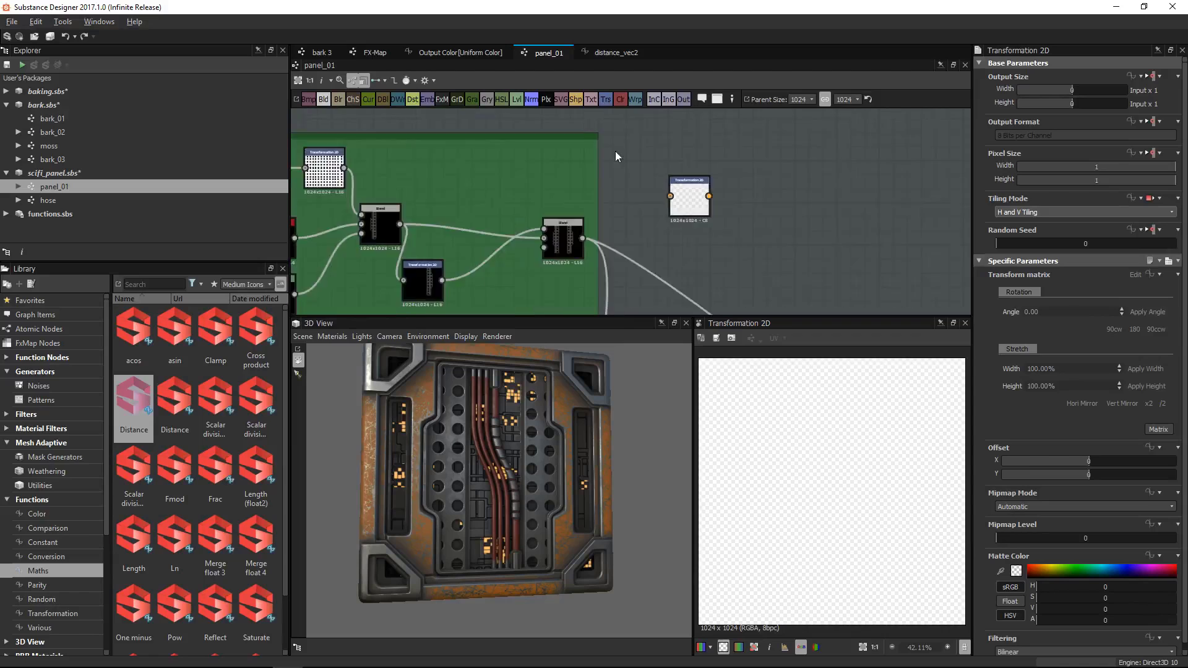
pyautogui.scroll(-5, 622, 179)
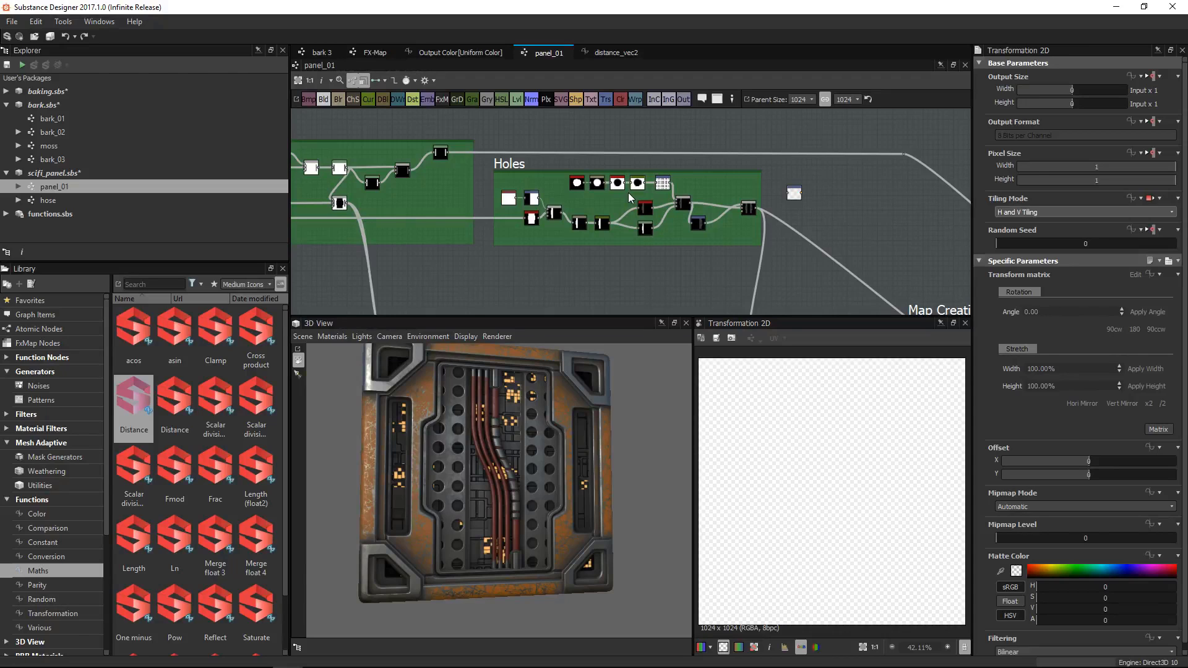
pyautogui.scroll(-3, 626, 214)
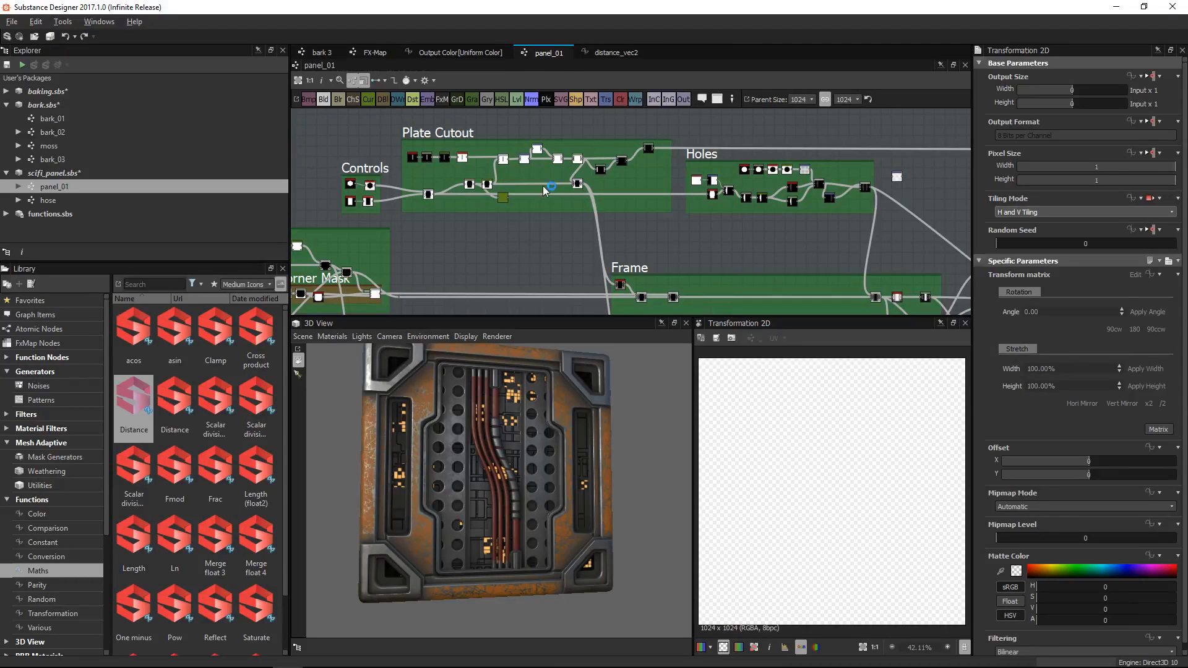
pyautogui.scroll(3, 529, 238)
pyautogui.scroll(-1, 529, 240)
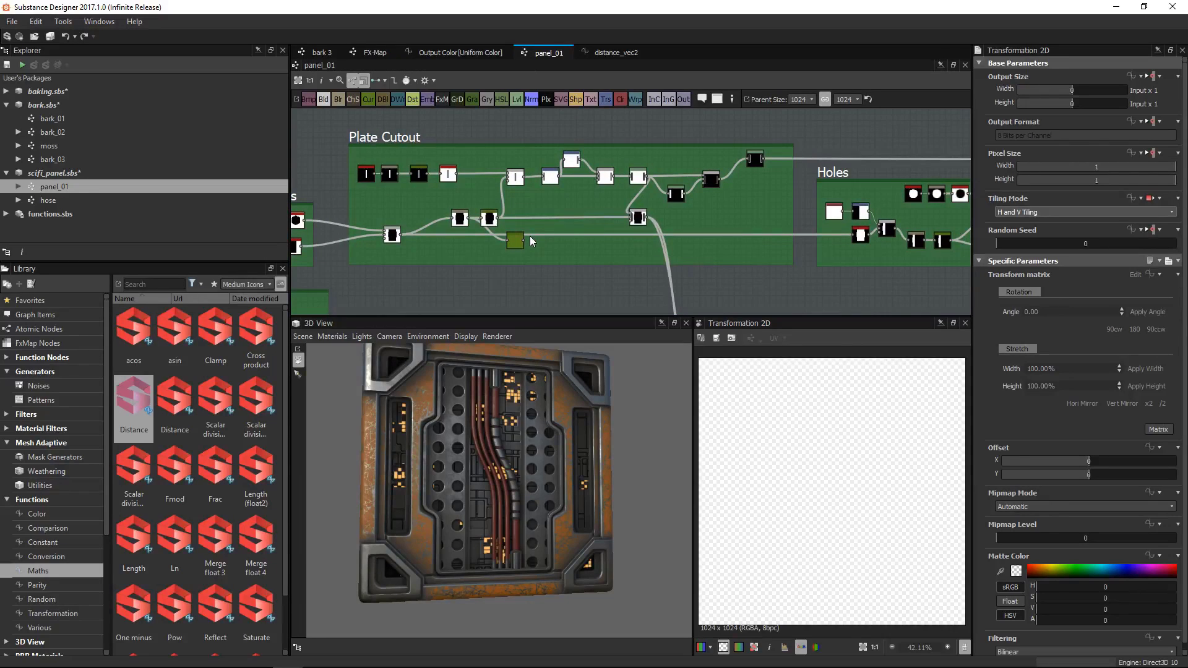
pyautogui.moveTo(359, 175); pyautogui.dragTo(513, 167, button='middle')
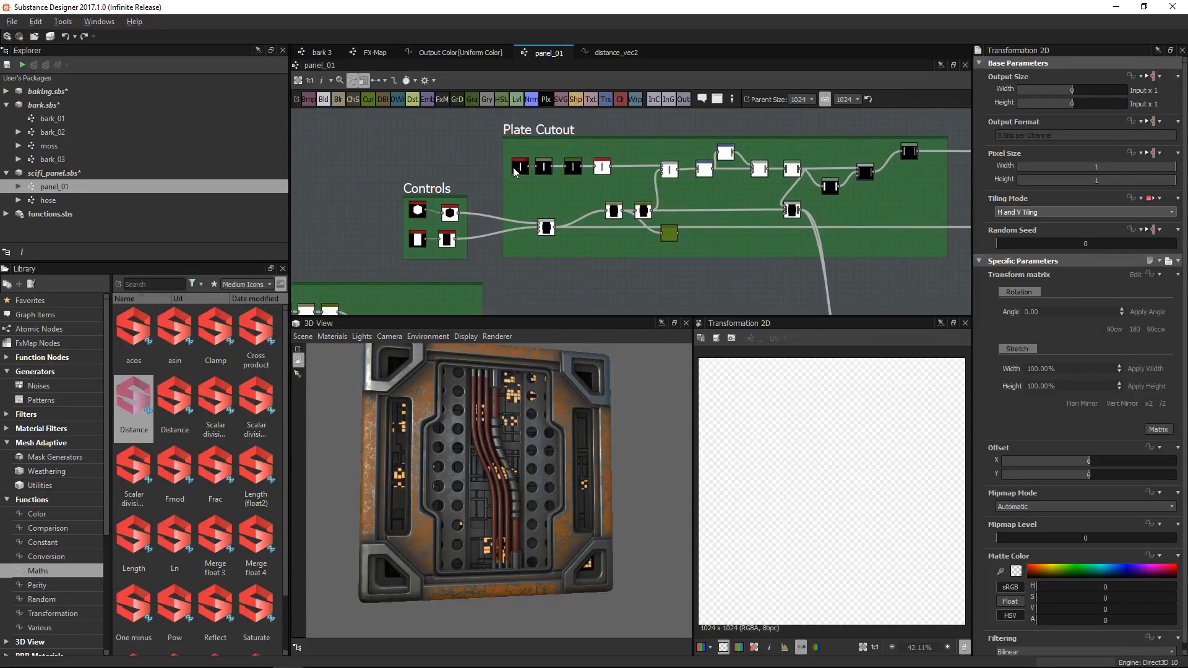
pyautogui.scroll(2, 513, 167)
pyautogui.moveTo(543, 216); pyautogui.dragTo(578, 196, button='middle')
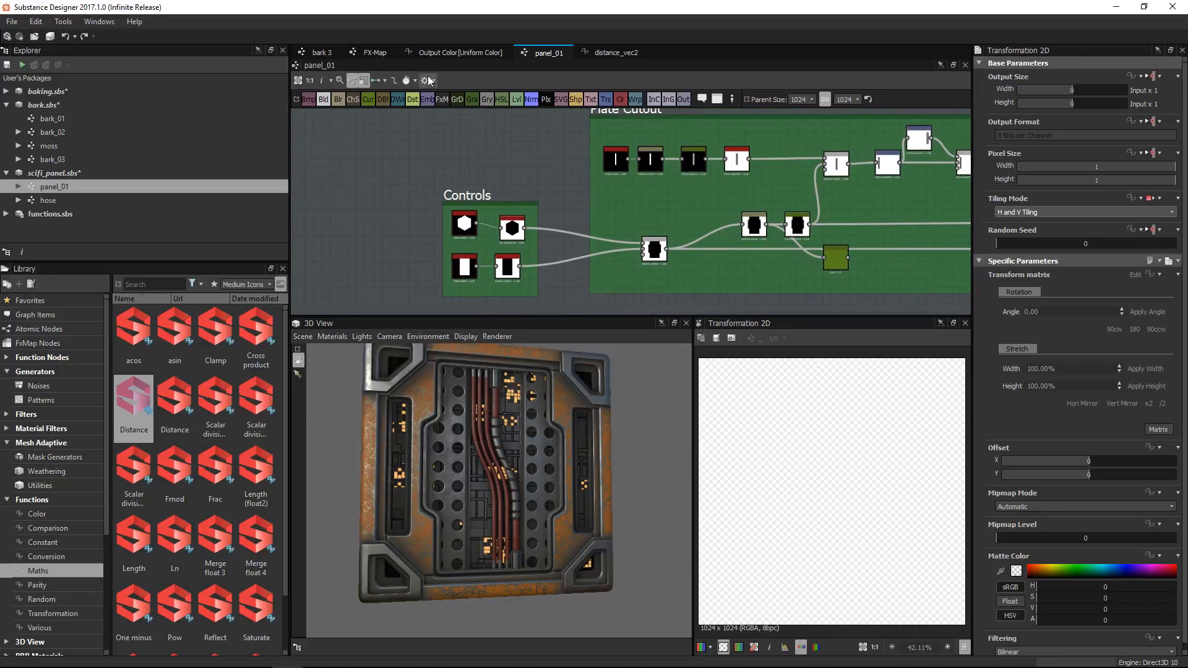
# In the Output Color function graph, add another Get Float node reading $time and place it above the constant Float node
pyautogui.click(454, 52)
pyautogui.press('space')
pyautogui.write('g')
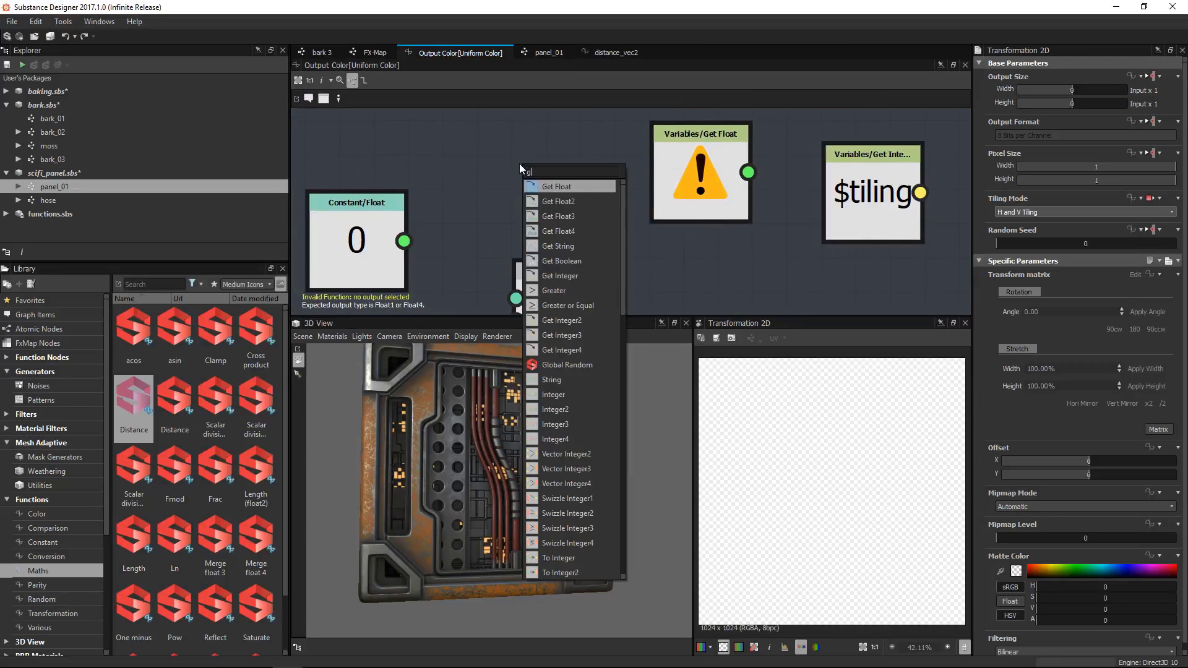
pyautogui.press('Return')
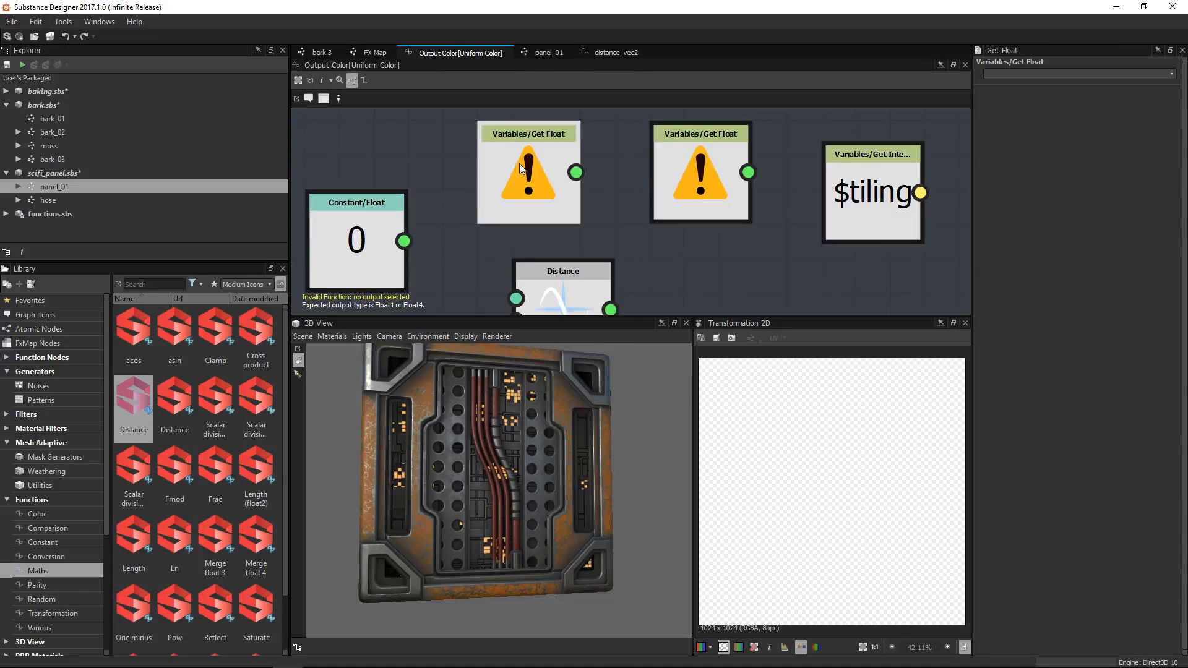
pyautogui.click(1172, 75)
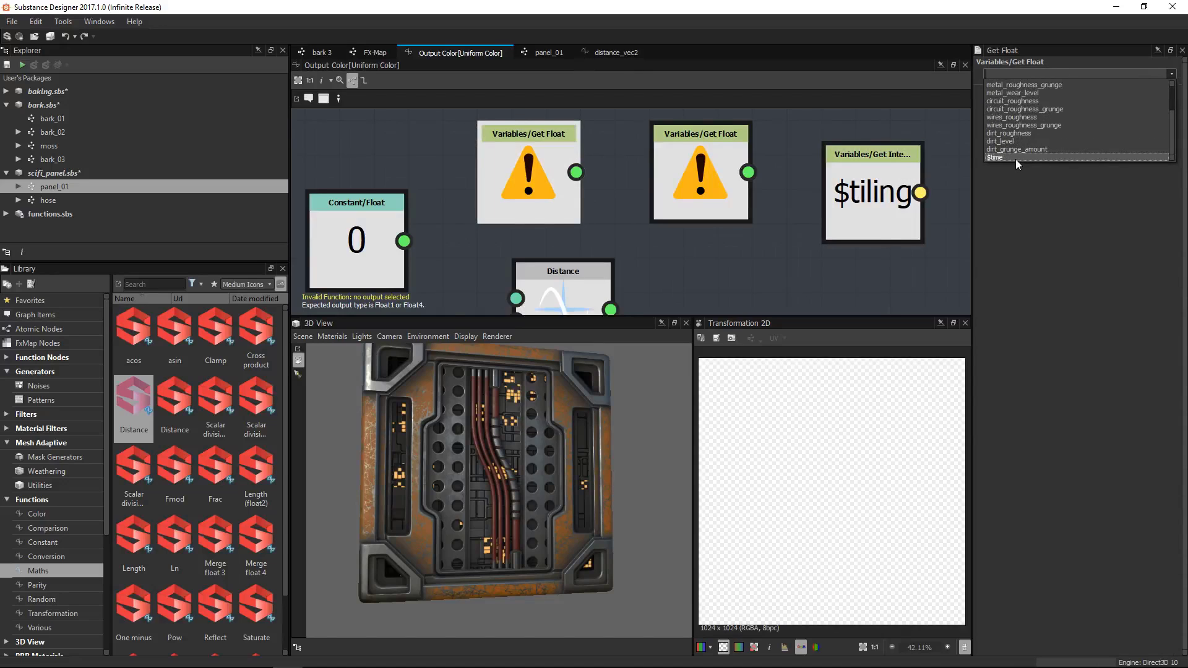
pyautogui.click(1028, 156)
pyautogui.click(526, 185)
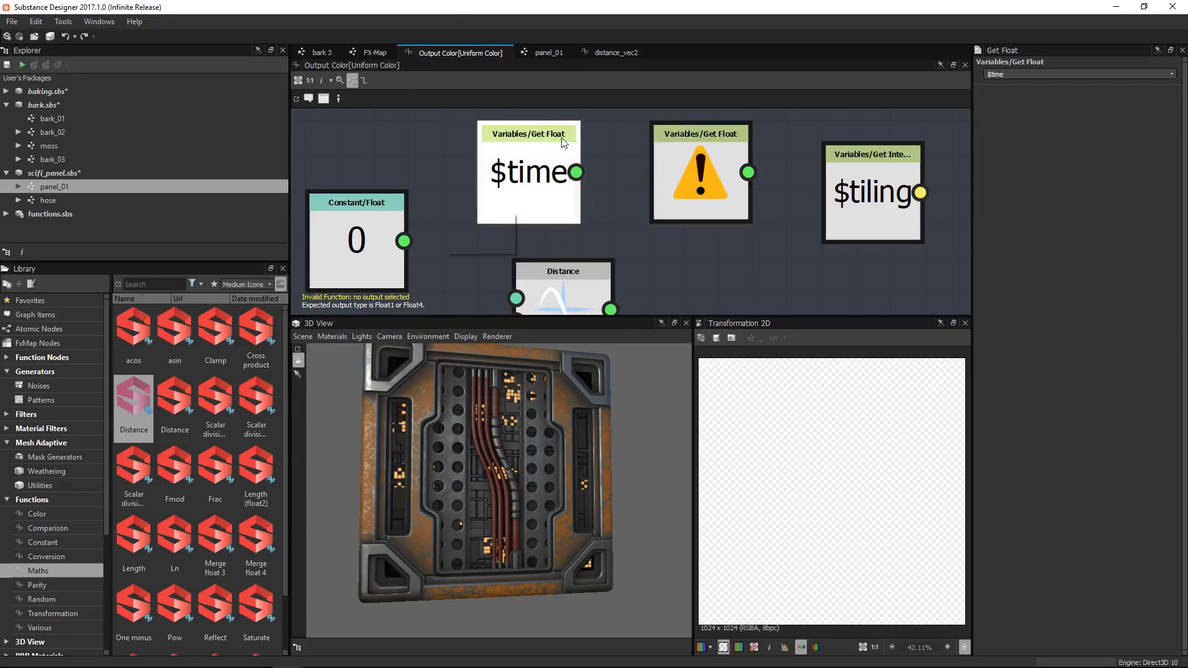
pyautogui.moveTo(553, 158); pyautogui.dragTo(519, 144)
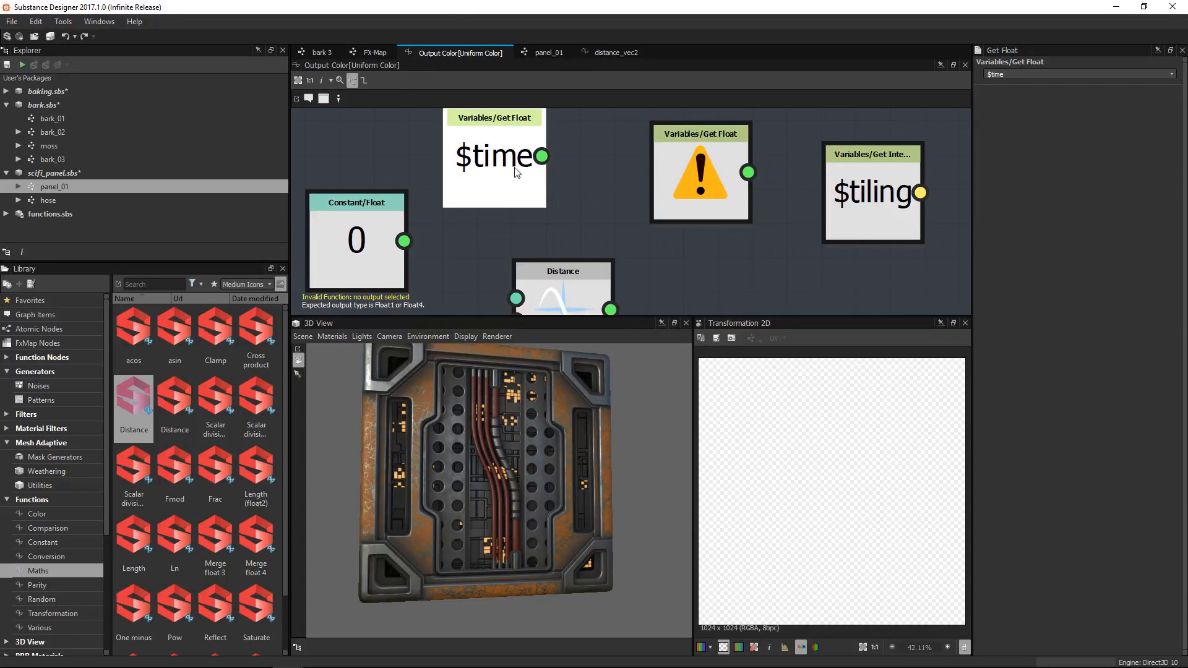
# Return to the panel_01 graph, preview the upper Transformation 2D node in the Plate Cutout frame, and enlarge the graph area
pyautogui.click(376, 53)
pyautogui.click(317, 54)
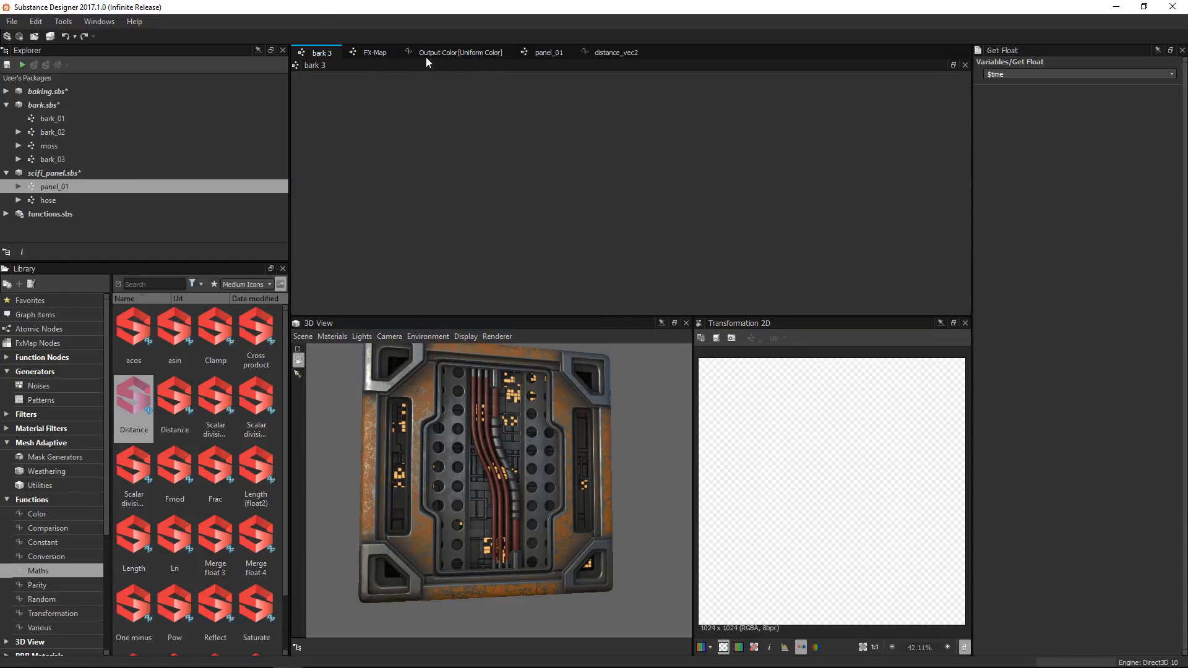
pyautogui.click(542, 53)
pyautogui.scroll(4, 438, 232)
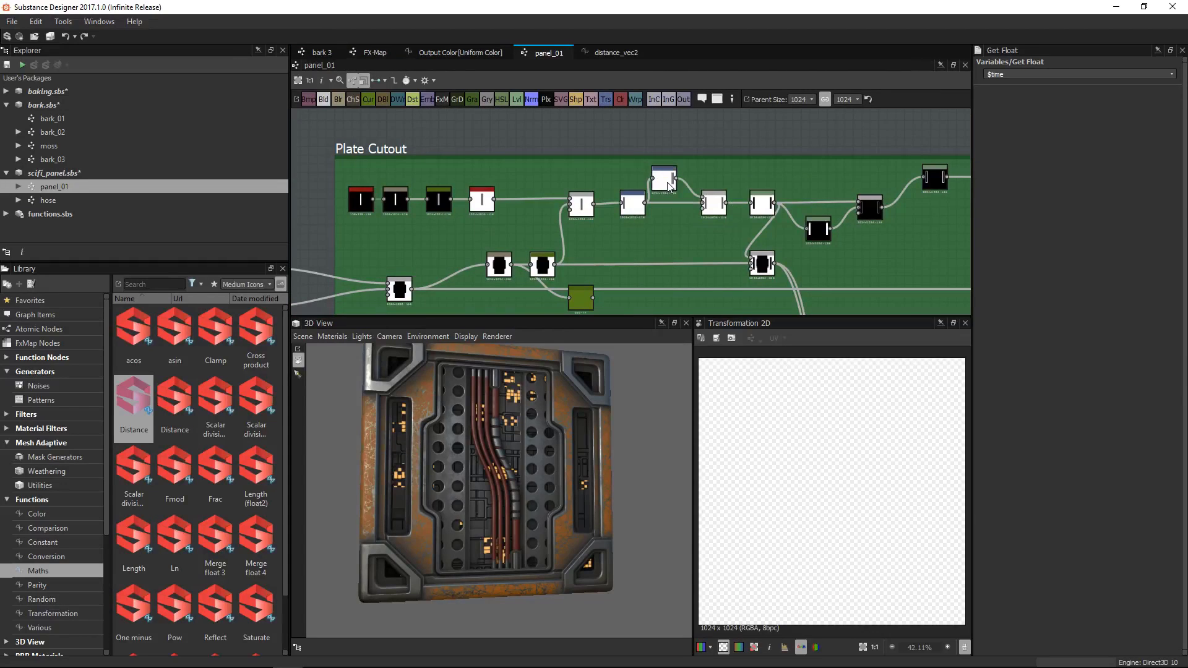
pyautogui.moveTo(668, 186); pyautogui.dragTo(669, 186)
pyautogui.scroll(2, 737, 177)
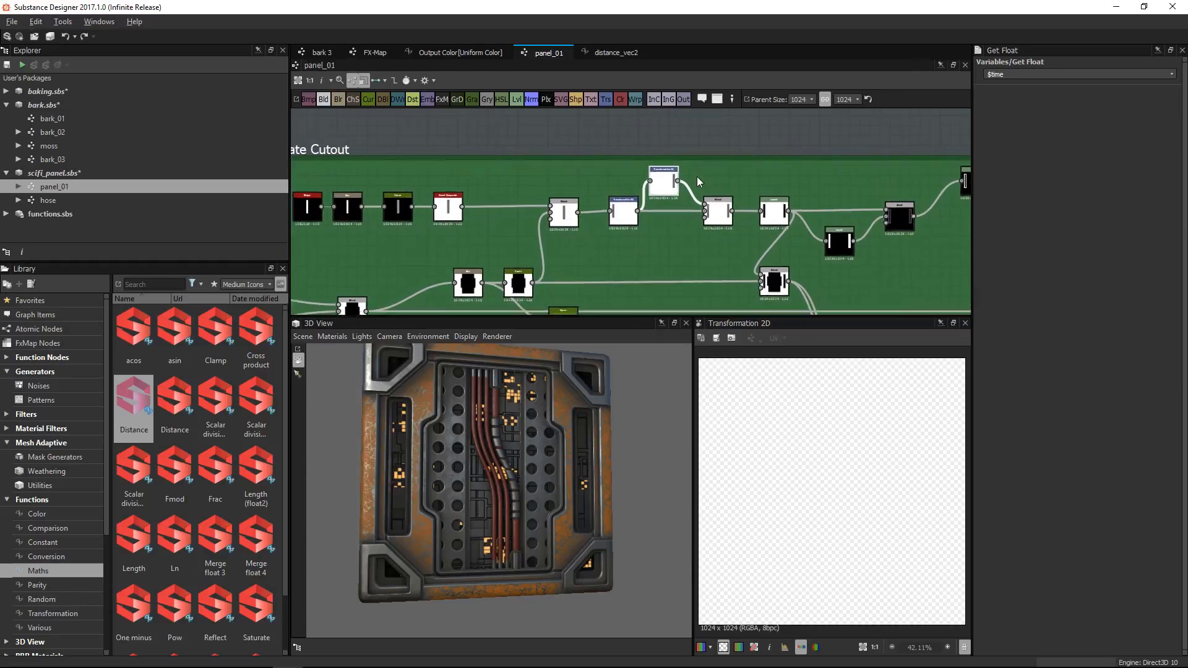
pyautogui.doubleClick(645, 178)
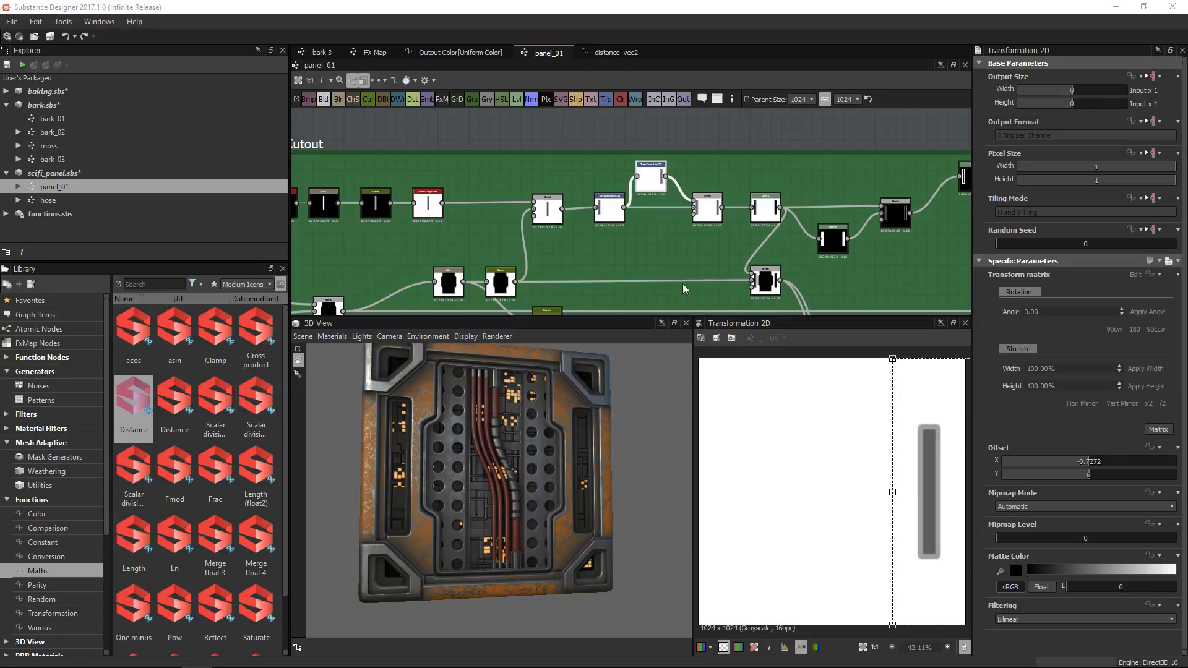
pyautogui.moveTo(635, 316); pyautogui.dragTo(635, 401)
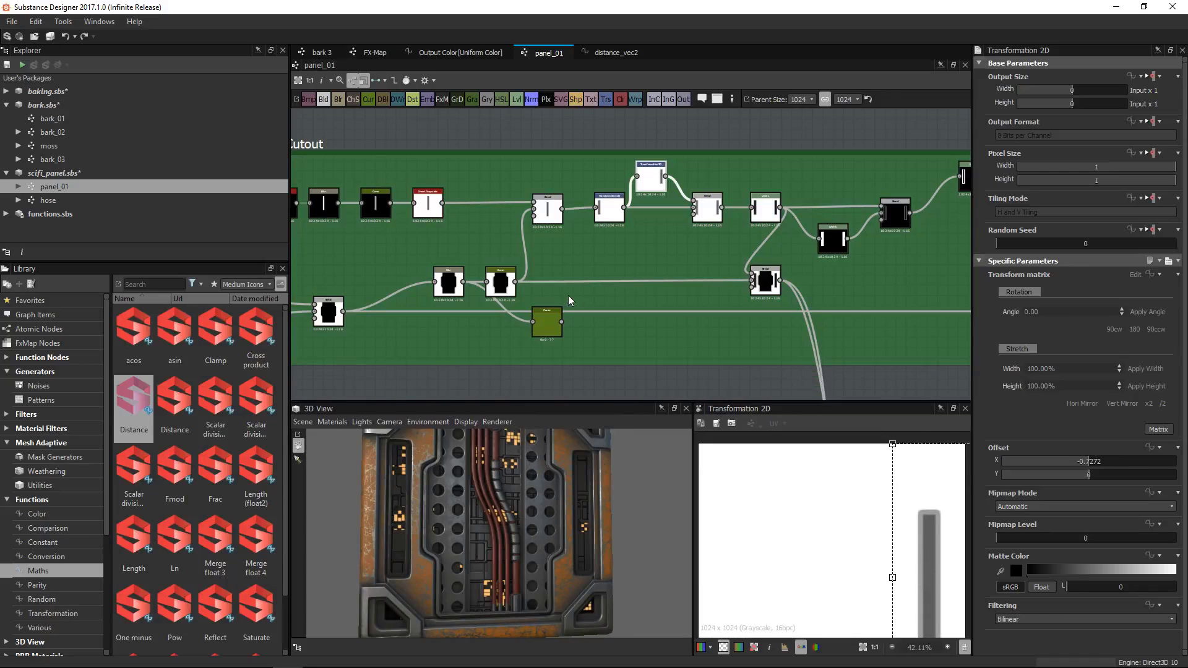